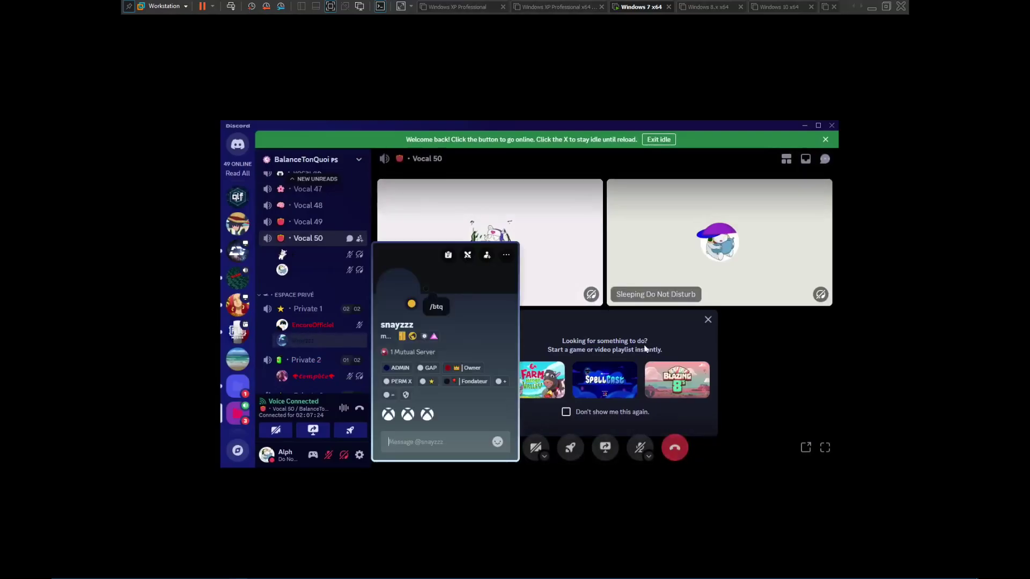
View the profile cards of members in the Discord server's voice channels.
click(360, 340)
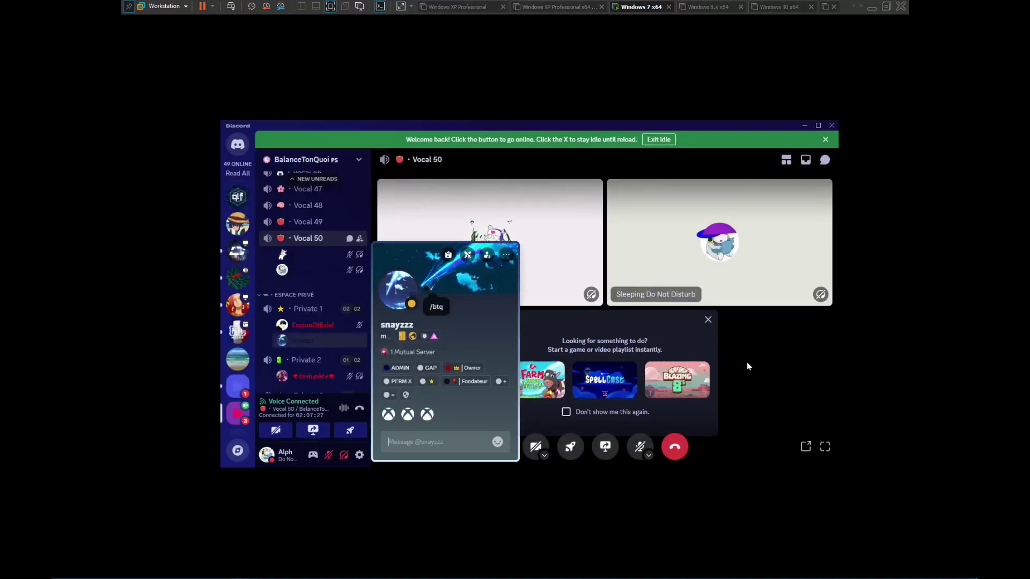
click(747, 362)
scroll(320, 313, down, 2)
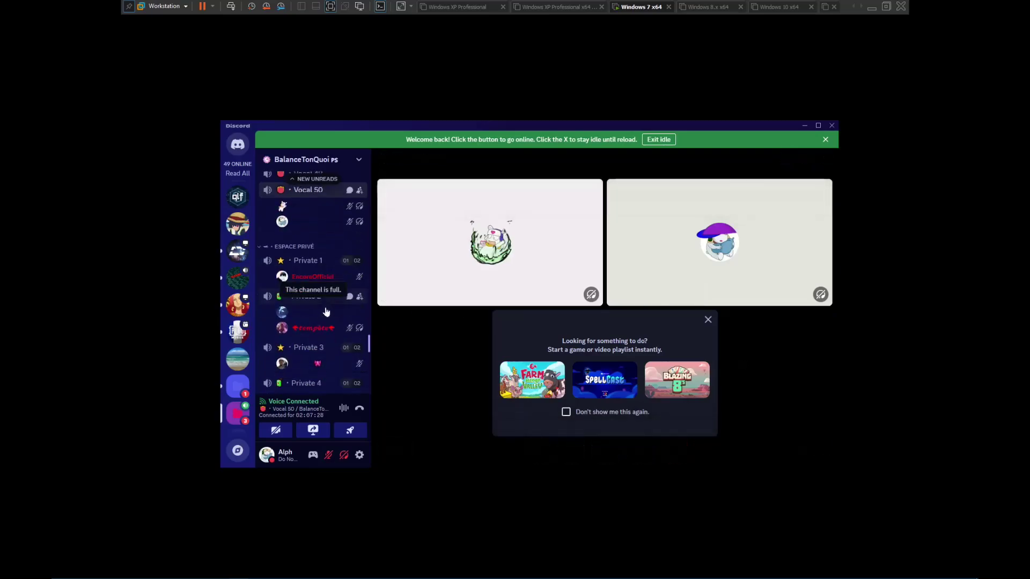
click(323, 317)
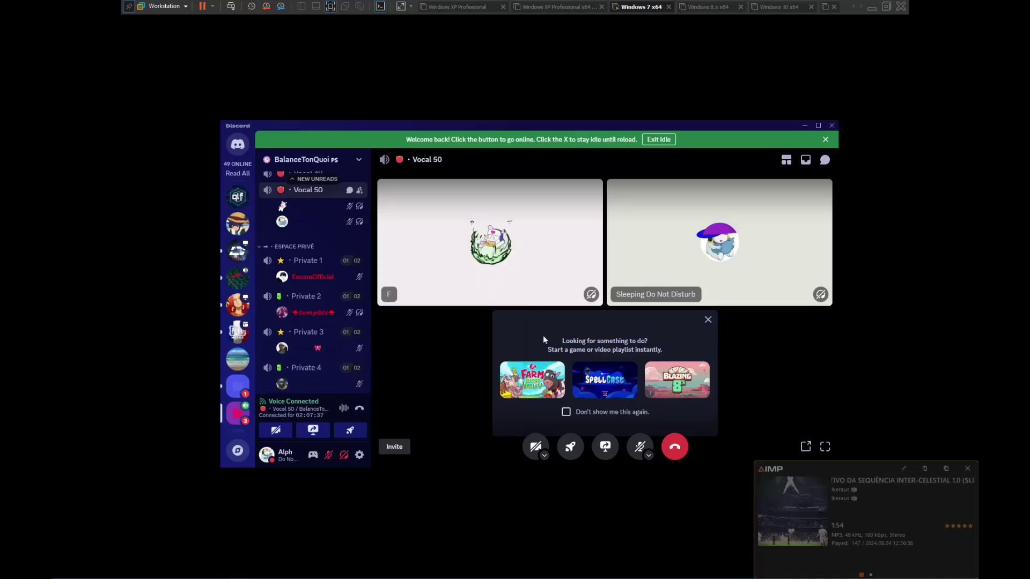
click(322, 222)
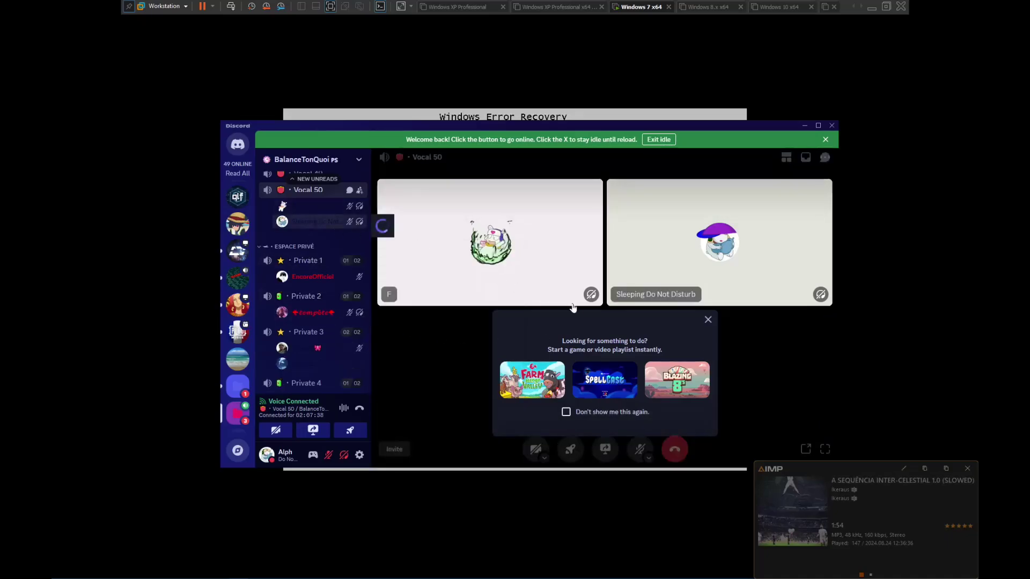
click(778, 346)
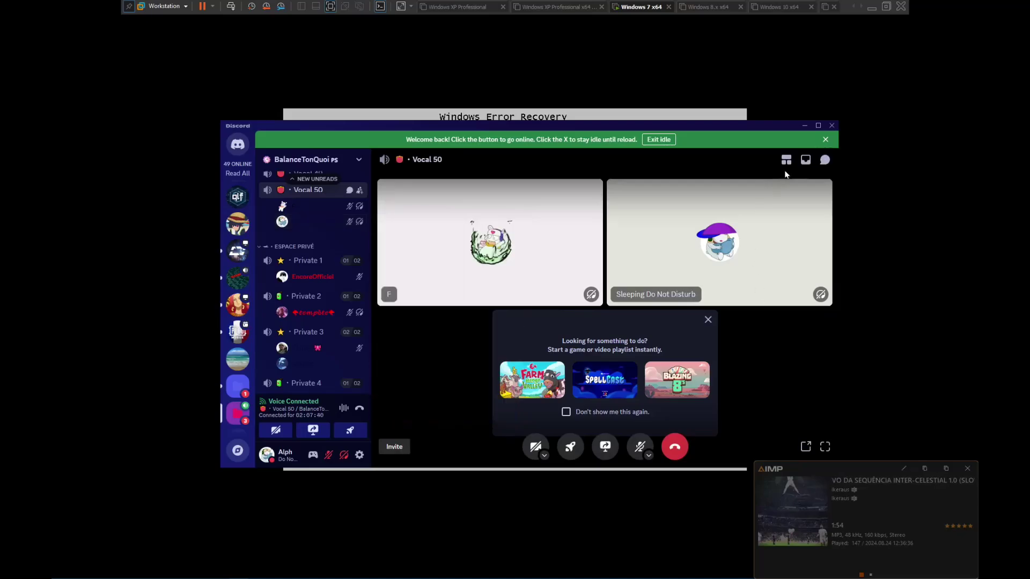
Minimize Discord and start Windows normally from the Windows Error Recovery screen of the Windows 7 x64 virtual machine.
click(802, 125)
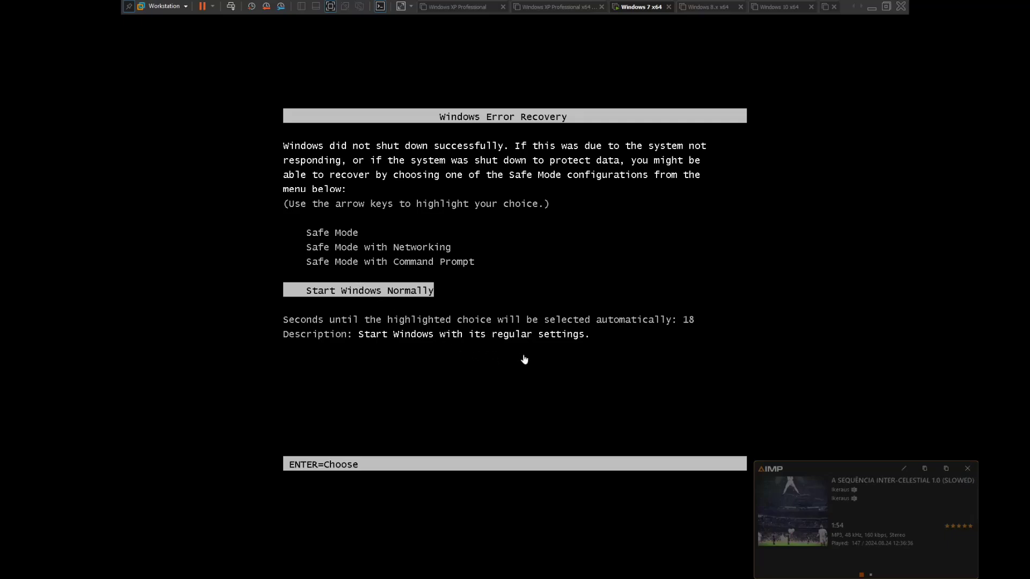
key(Return)
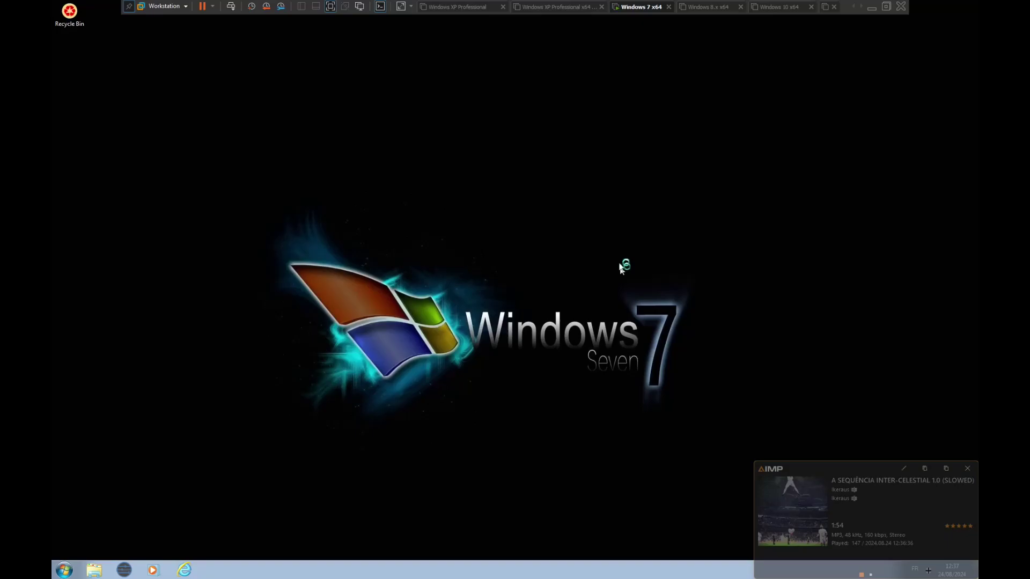
right_click(421, 162)
click(448, 190)
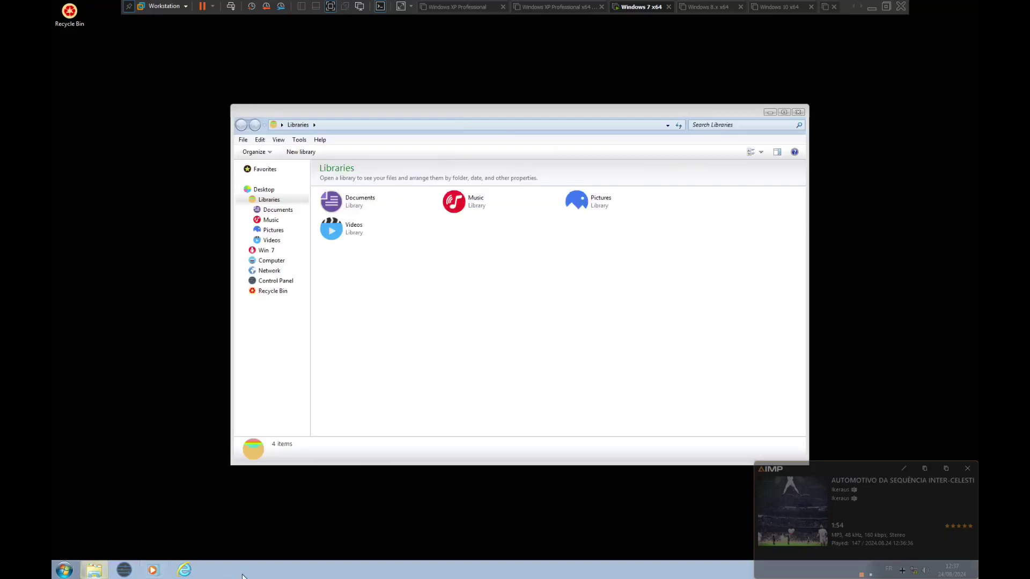
Open Windows Task Manager, pin it to the taskbar and place it first among the pinned programs.
right_click(244, 570)
click(271, 542)
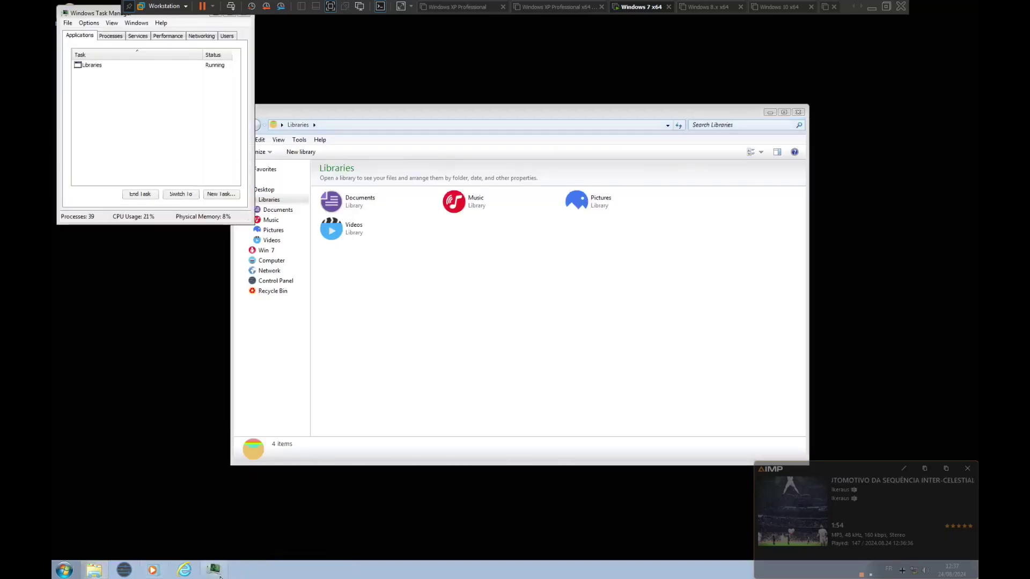
right_click(214, 570)
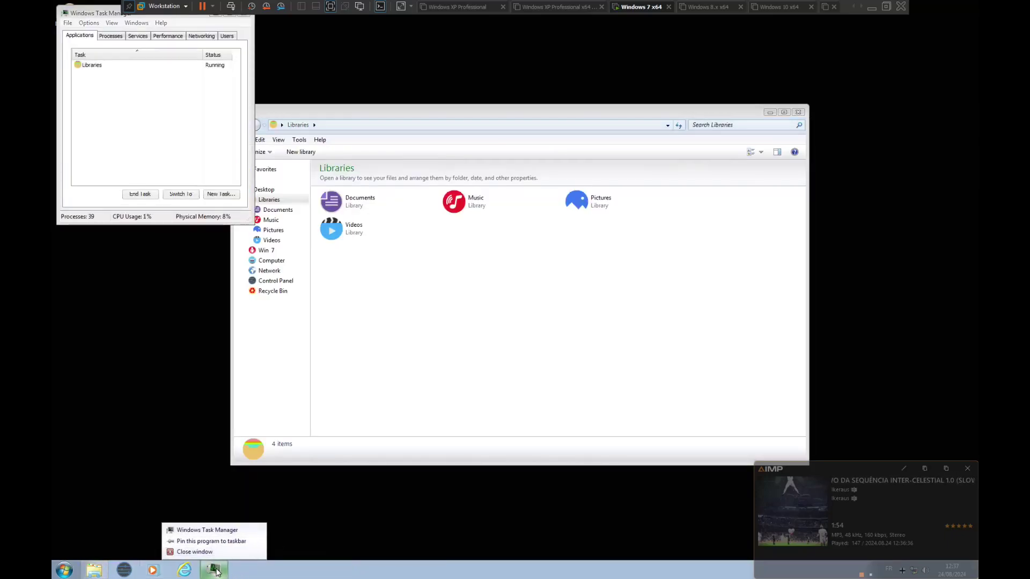
click(213, 541)
drag(215, 569, 96, 568)
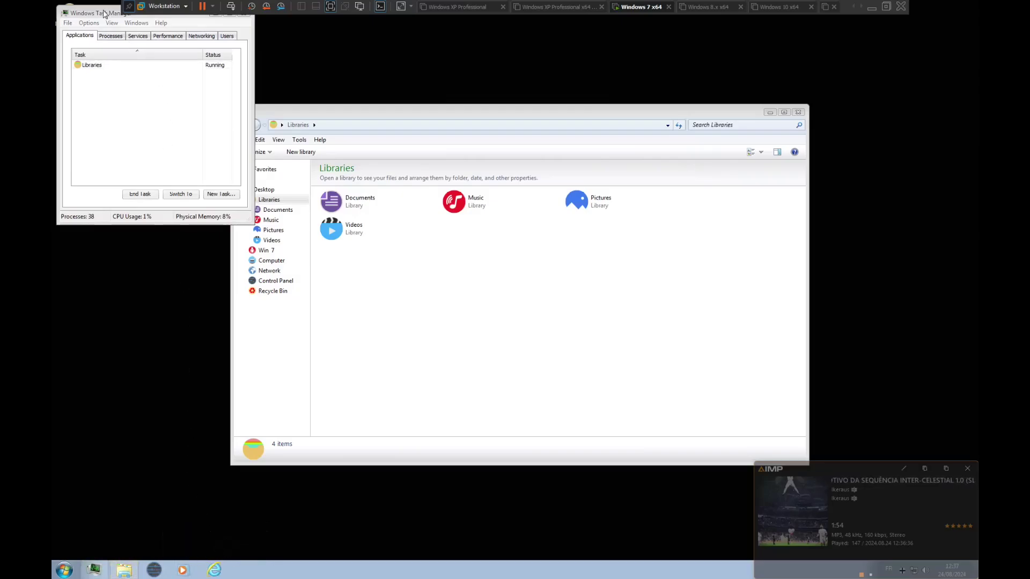
Move the Task Manager window beside the Libraries window and show its performance graphs.
drag(104, 14, 839, 96)
click(822, 153)
Open the Documents library and look through its folders and installers.
click(283, 212)
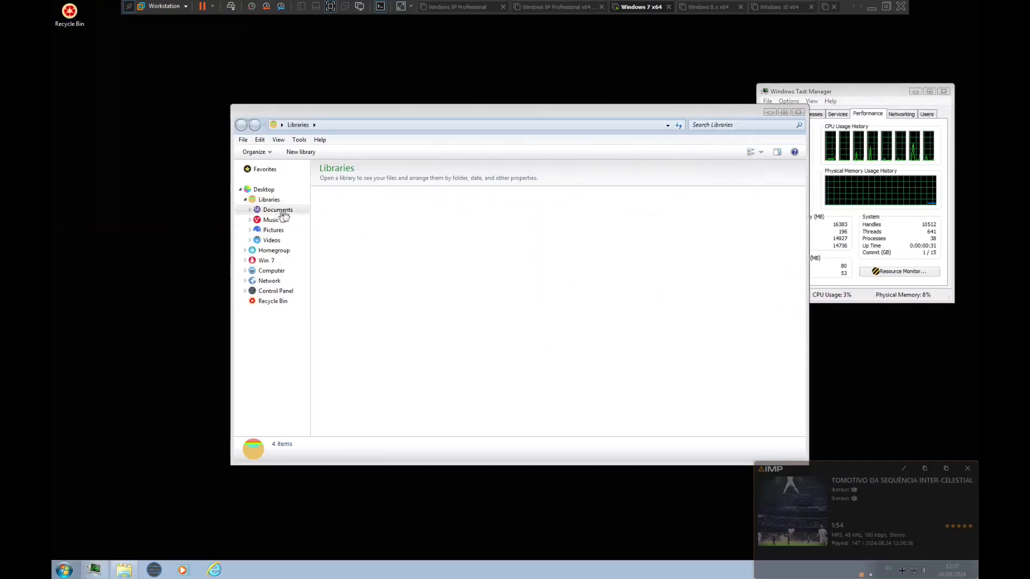
scroll(617, 325, down, 5)
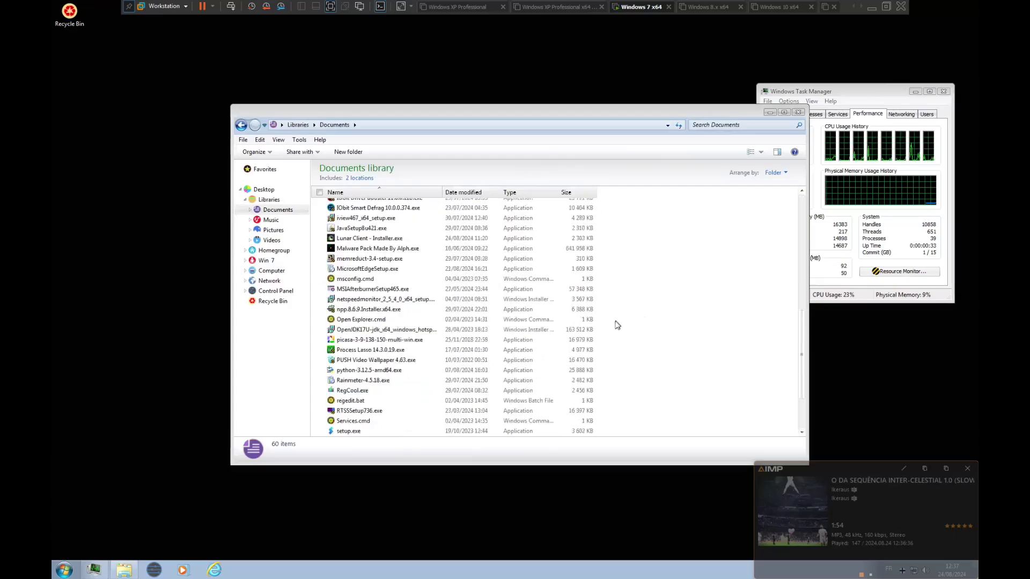
scroll(617, 325, up, 5)
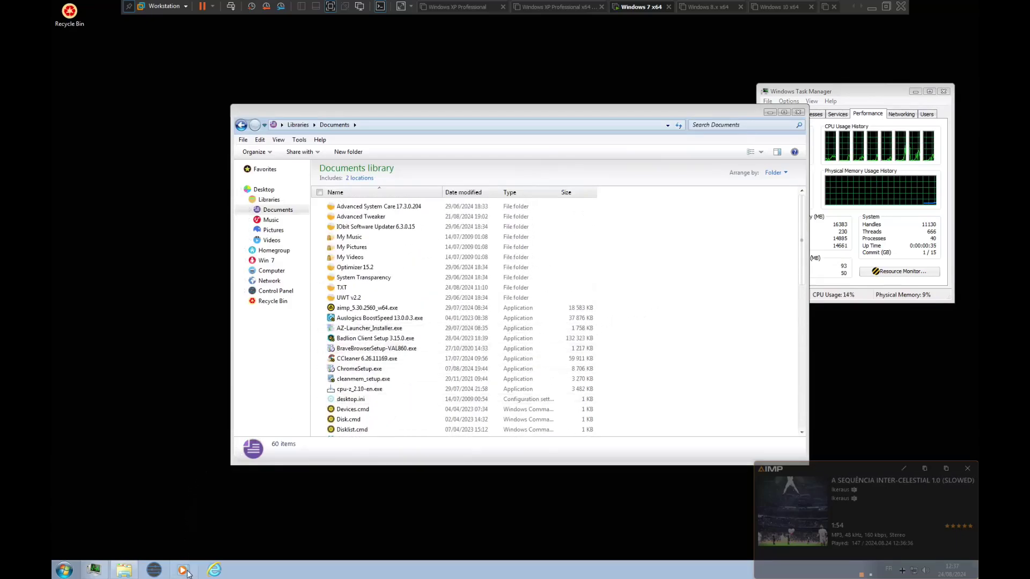
Check the installed programs in Programs and Features, and open the System information page from All Control Panel Items.
click(154, 570)
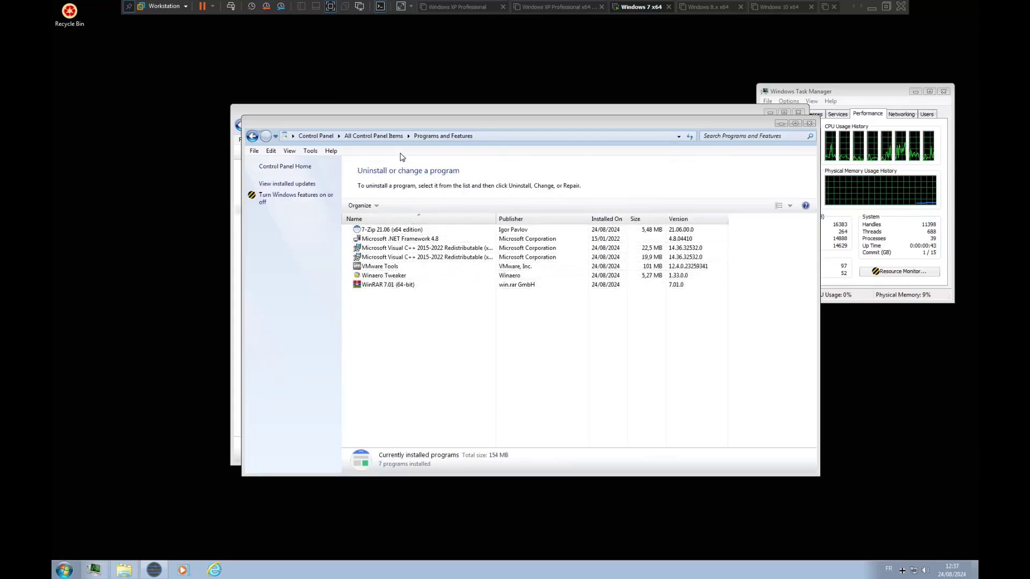
click(393, 137)
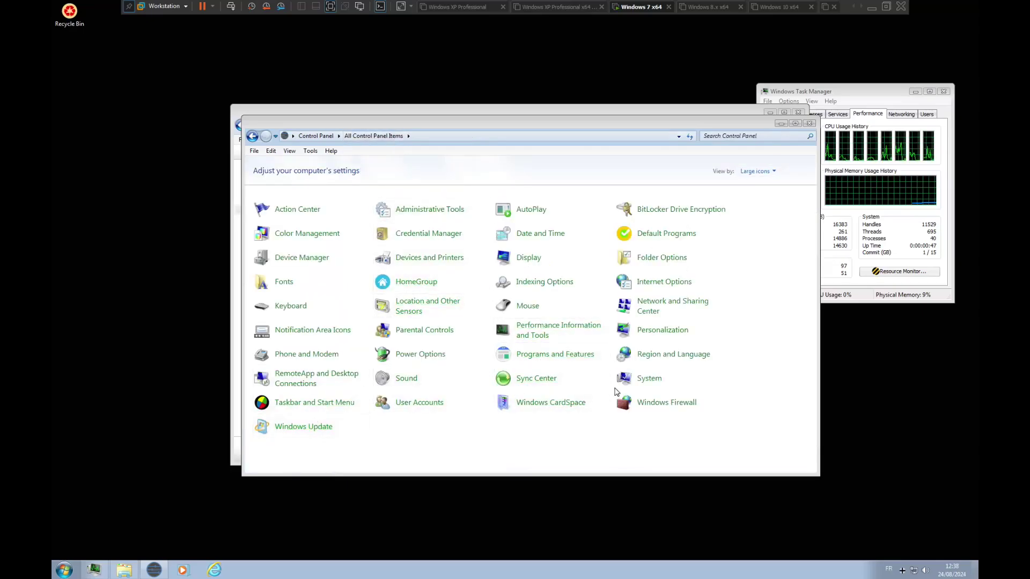
right_click(645, 382)
click(656, 387)
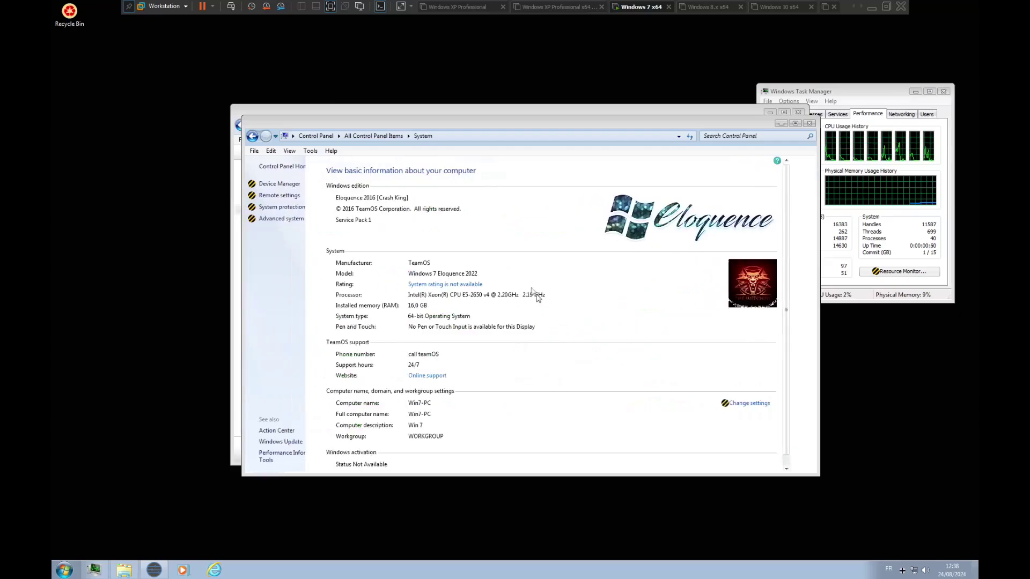
Review the virtual memory and visual effects options in the advanced system performance settings, and close them without changes.
click(292, 219)
click(290, 154)
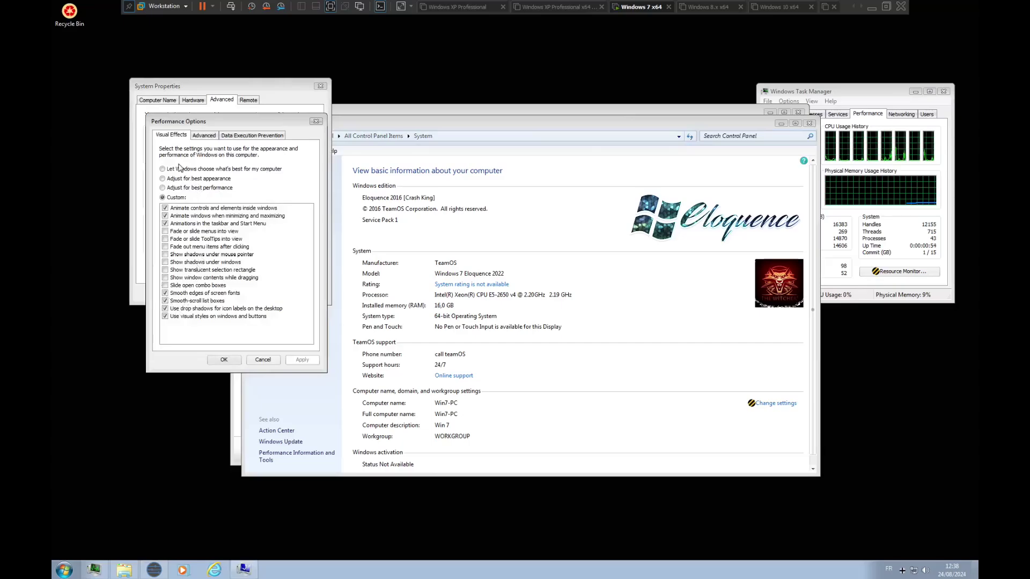
click(214, 138)
click(287, 245)
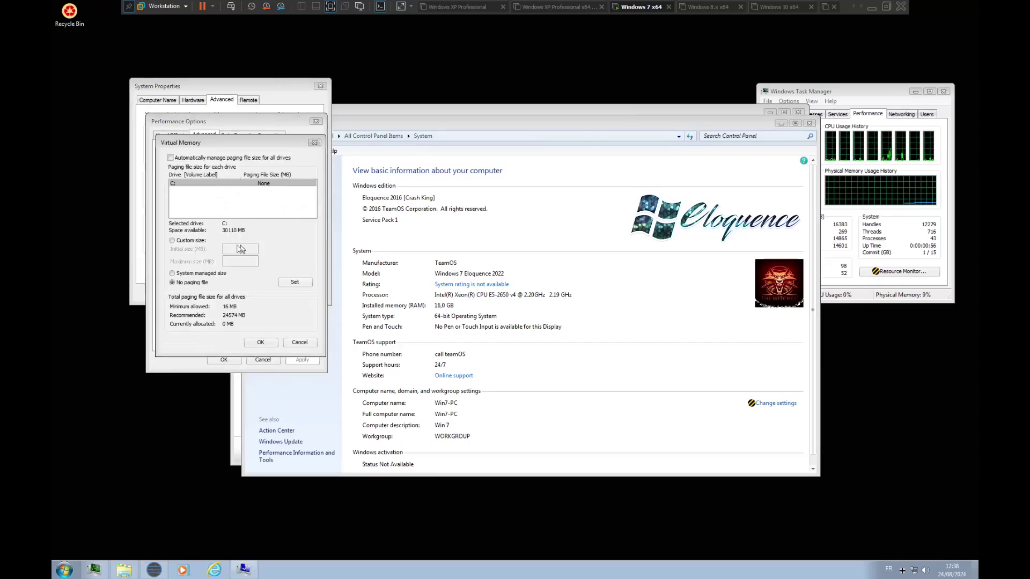
click(256, 342)
click(171, 136)
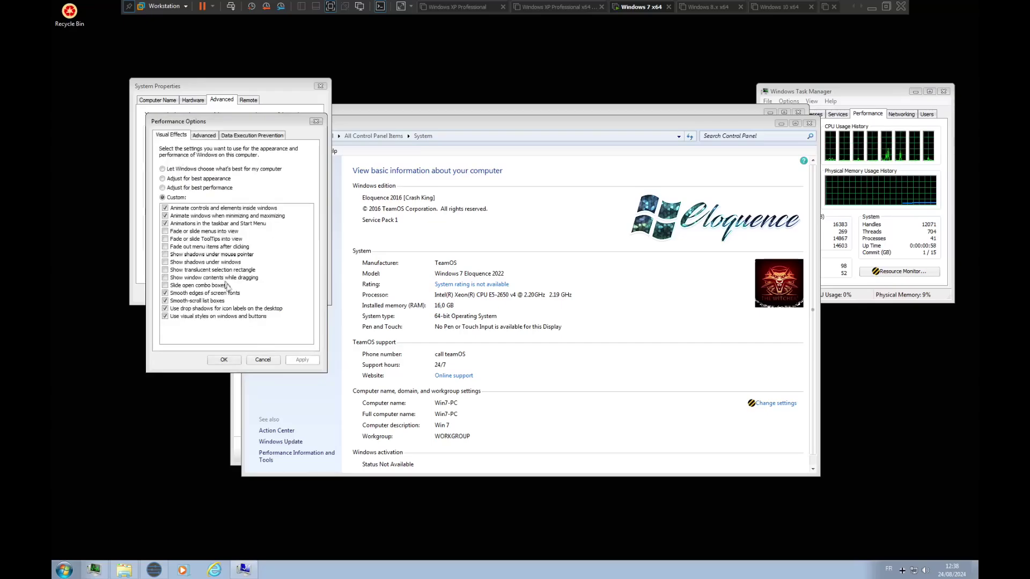
click(222, 359)
View the computer name settings in System Properties, and close the dialog and the System window.
click(157, 99)
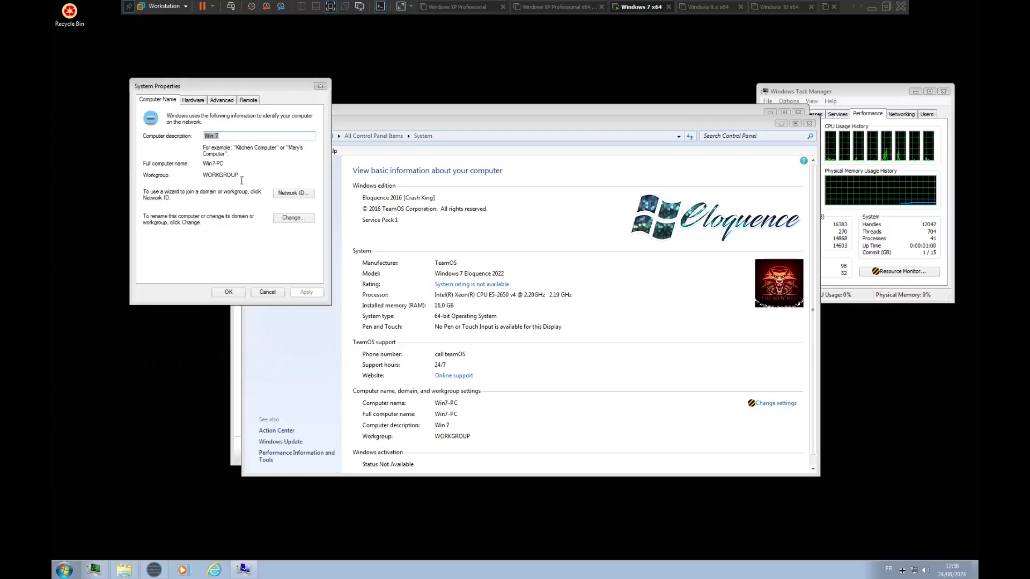
click(229, 293)
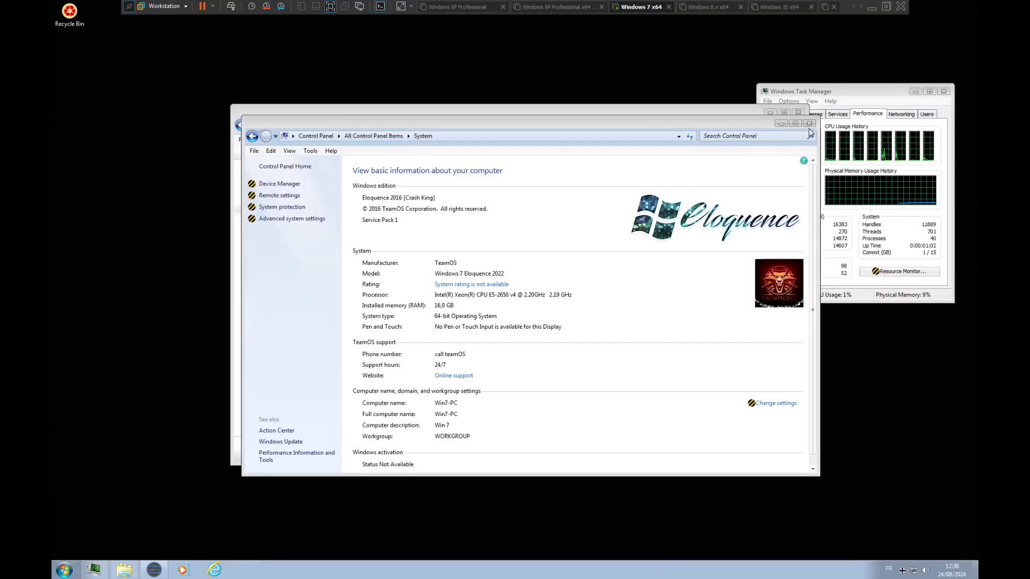
click(799, 113)
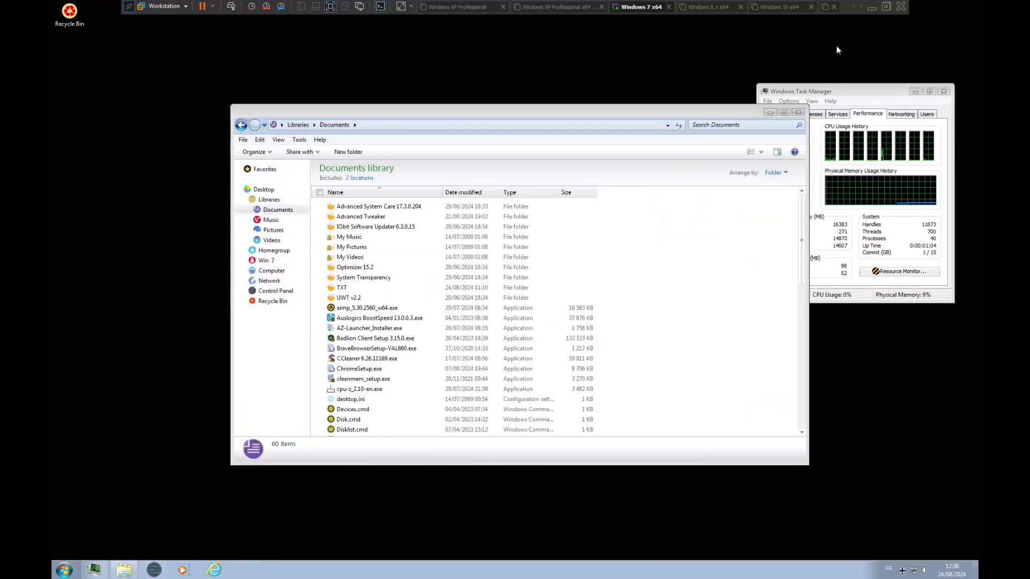
Delete the winrar-x64-701.exe installer from the Documents library.
scroll(504, 348, down, 12)
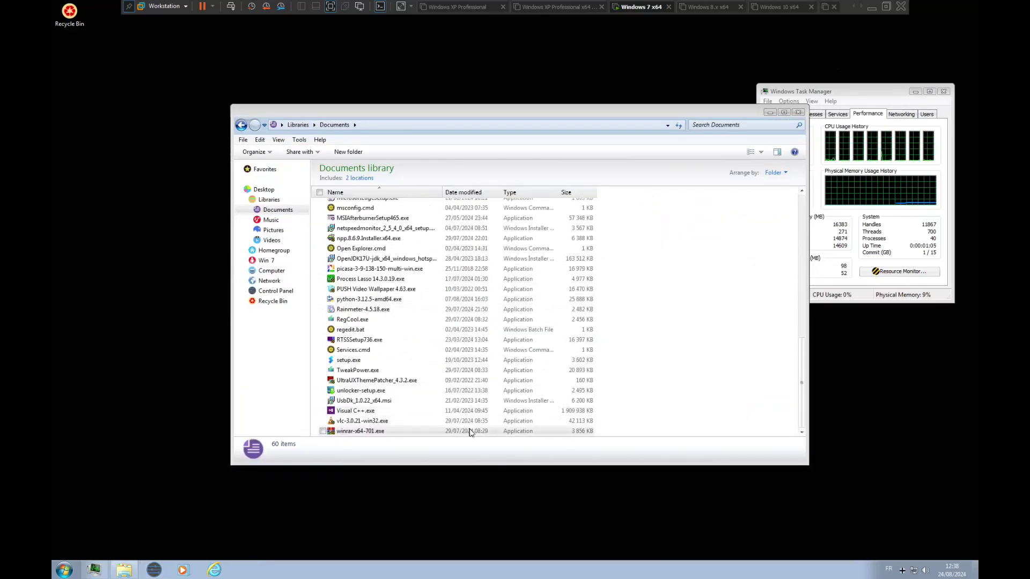
click(397, 435)
key(Delete)
click(547, 321)
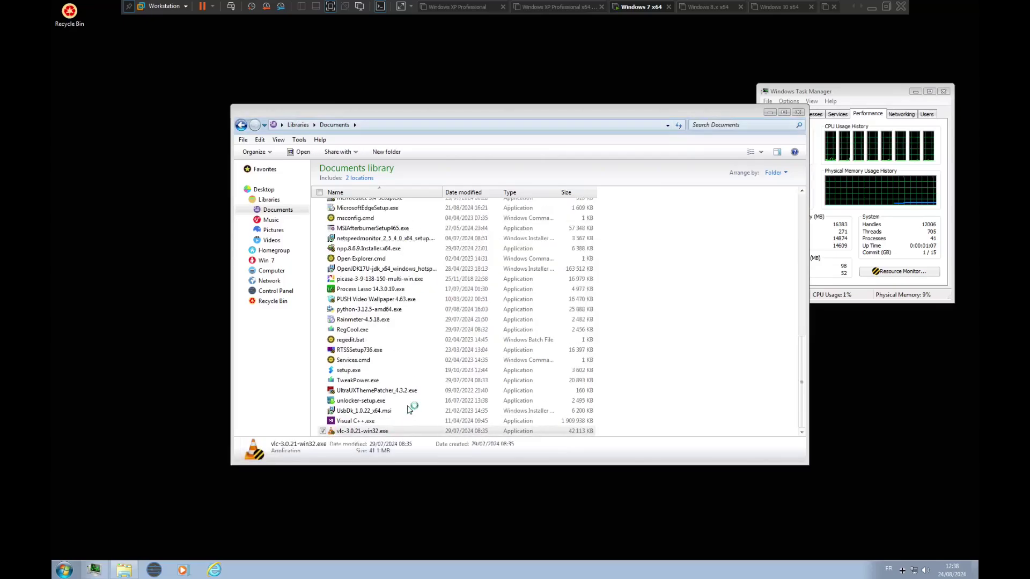
Run vlc-3.0.21-win32.exe, proceed to the component selection and toggle the Desktop Shortcut component.
click(520, 306)
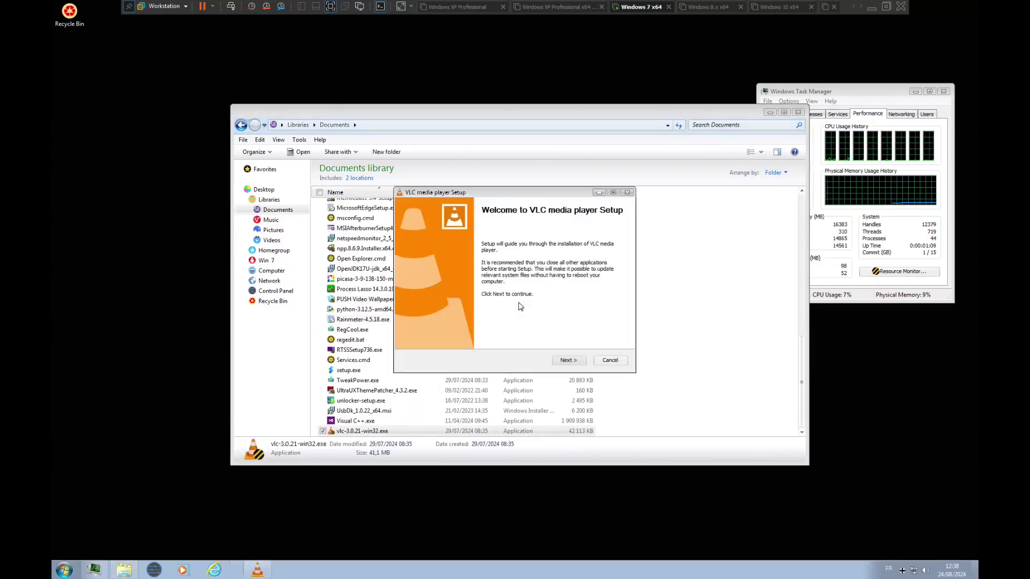
click(572, 362)
click(561, 360)
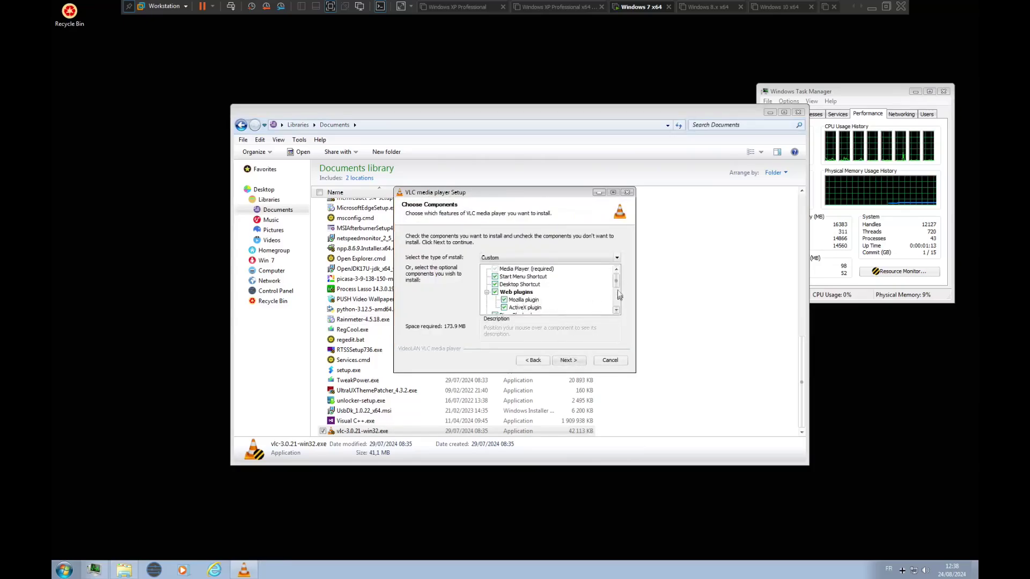
click(494, 284)
click(586, 285)
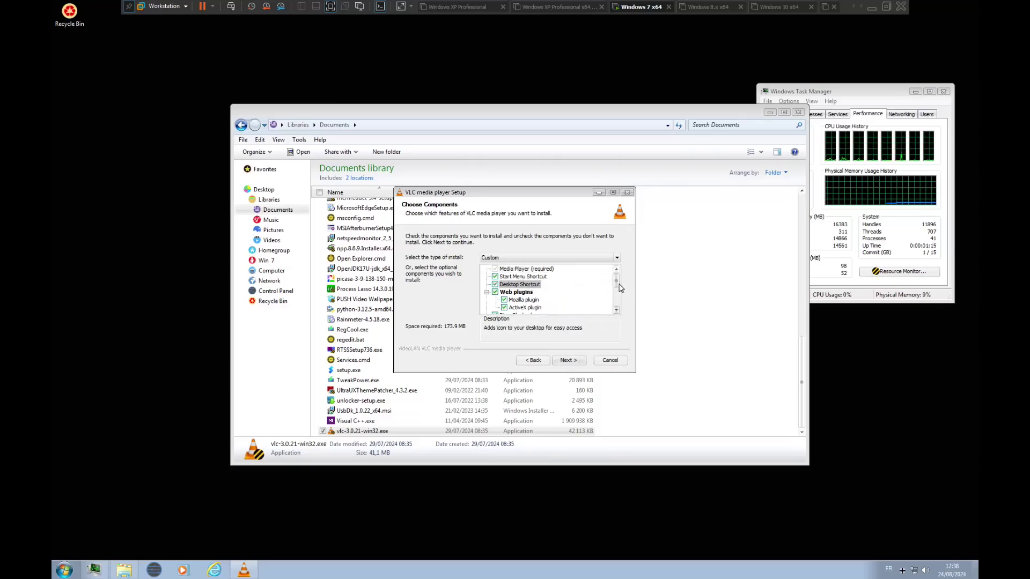
Set the VLC destination folder to C:\Program Files\VLC, and start the installation with its details shown.
scroll(605, 284, down, 2)
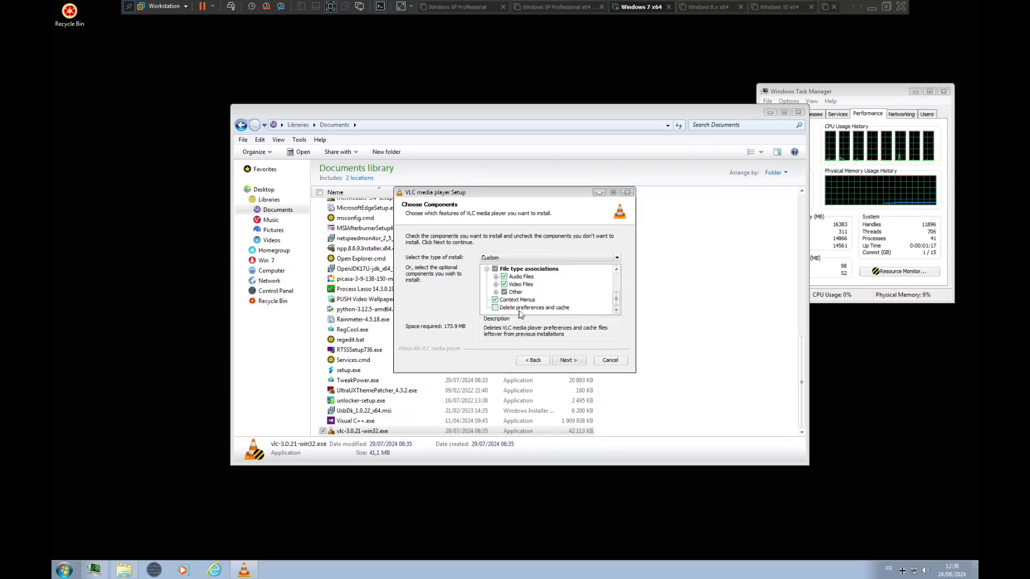
click(569, 361)
click(592, 303)
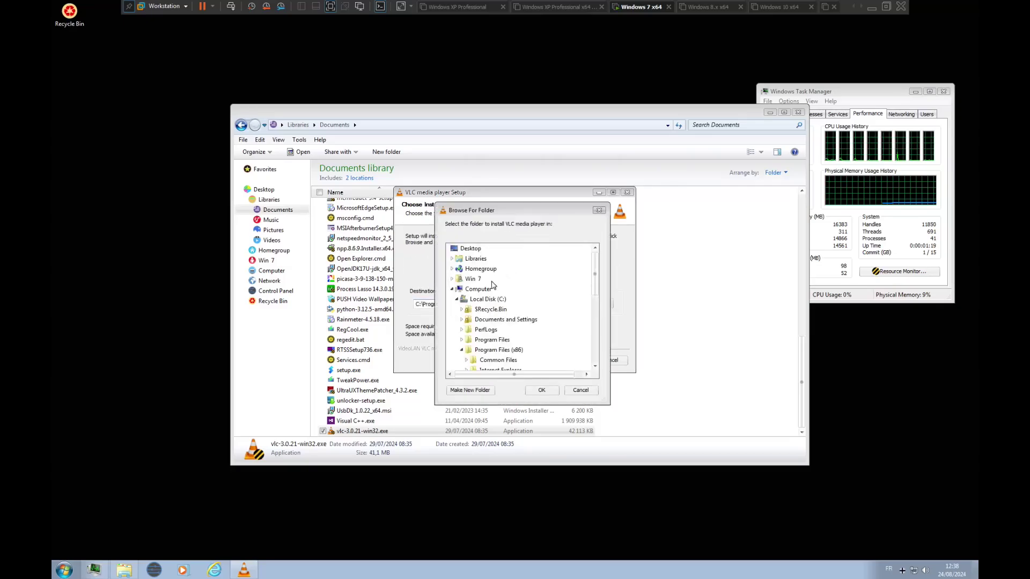
click(541, 390)
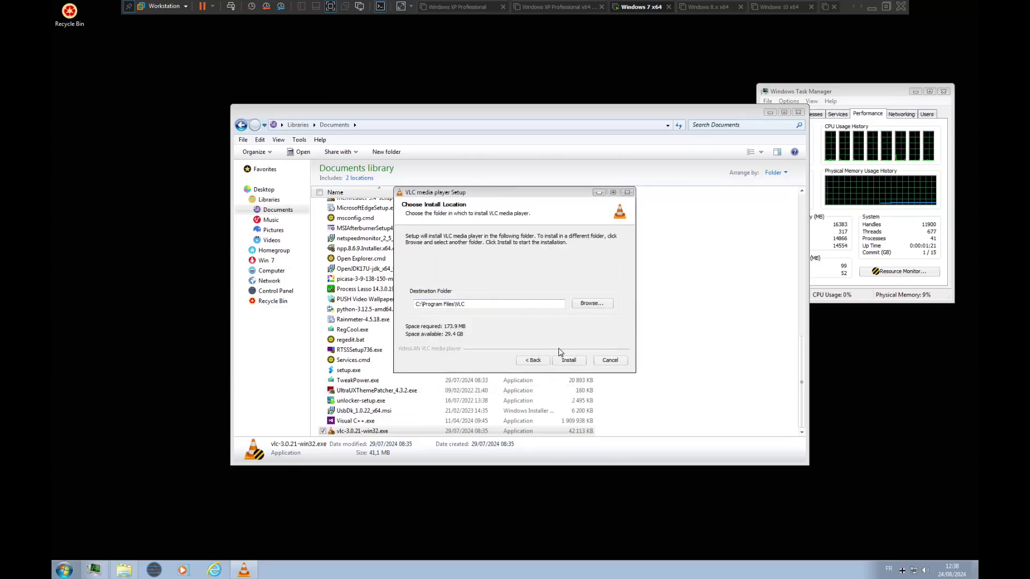
click(562, 360)
click(428, 258)
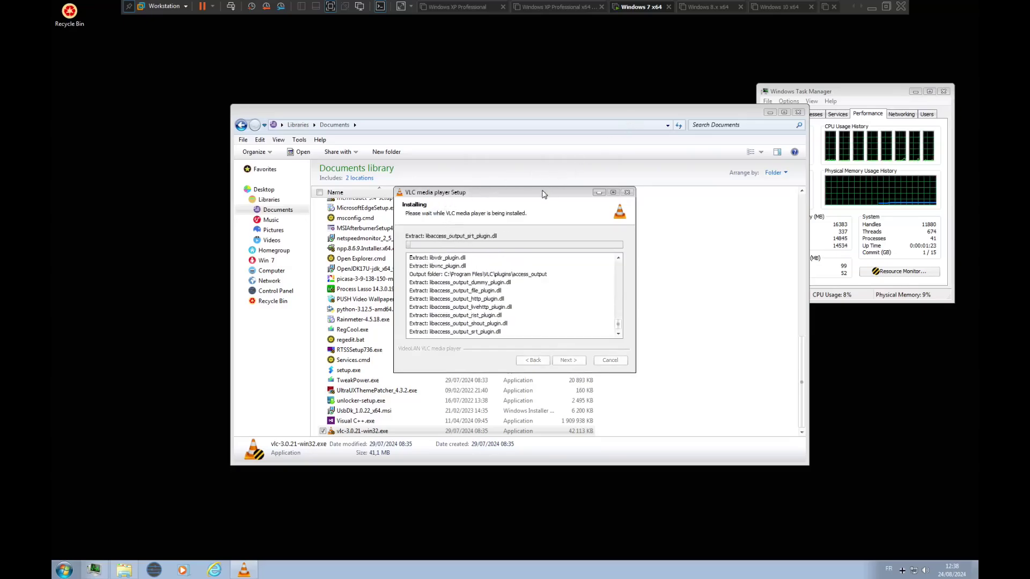
Move the VLC setup window aside, and launch the Visual C++, UsbDk, unlocker-setup, UltraUXThemePatcher, TweakPower and setup.exe installers from the Documents library.
drag(542, 193, 702, 58)
double_click(356, 420)
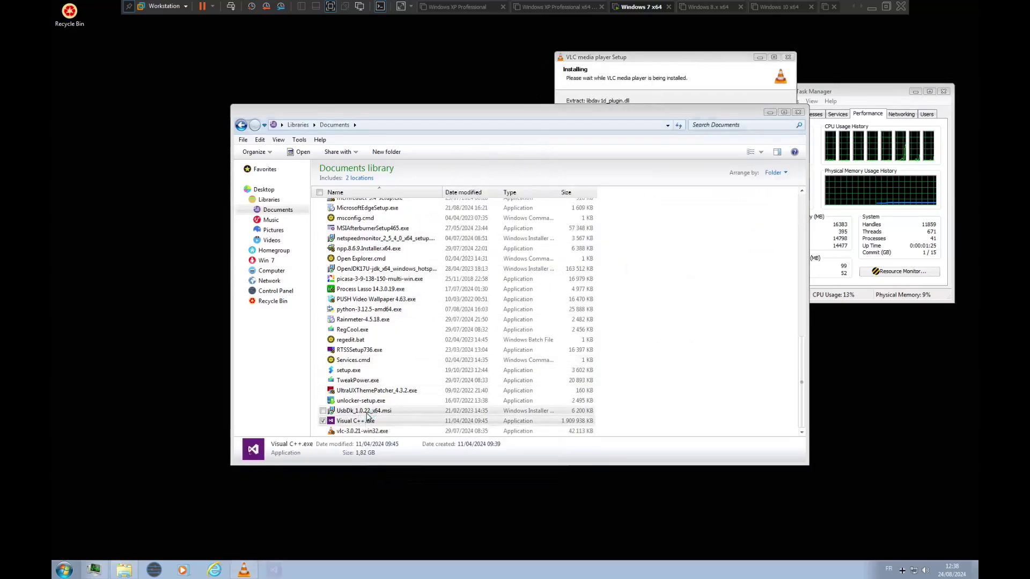
double_click(364, 410)
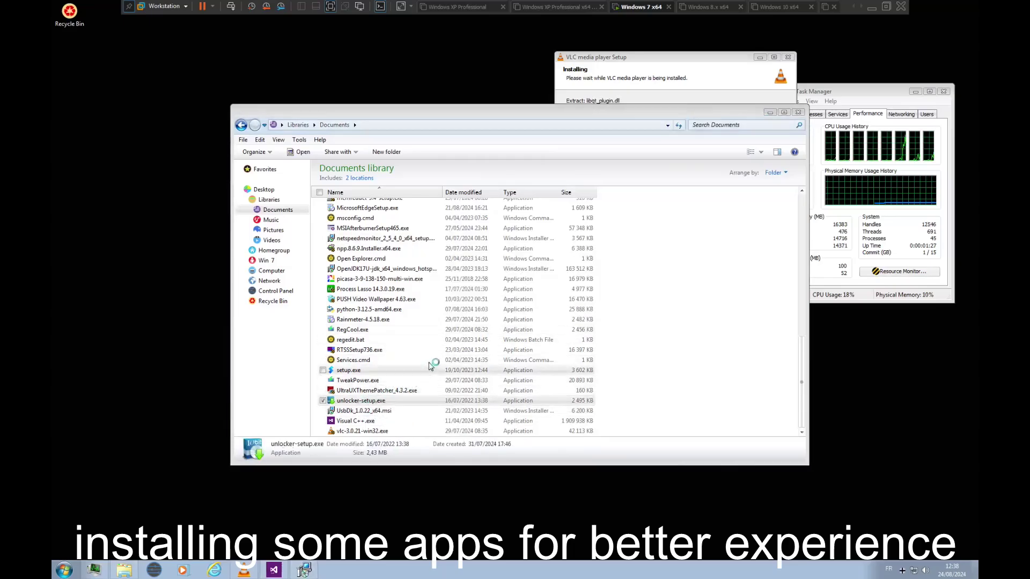
double_click(400, 390)
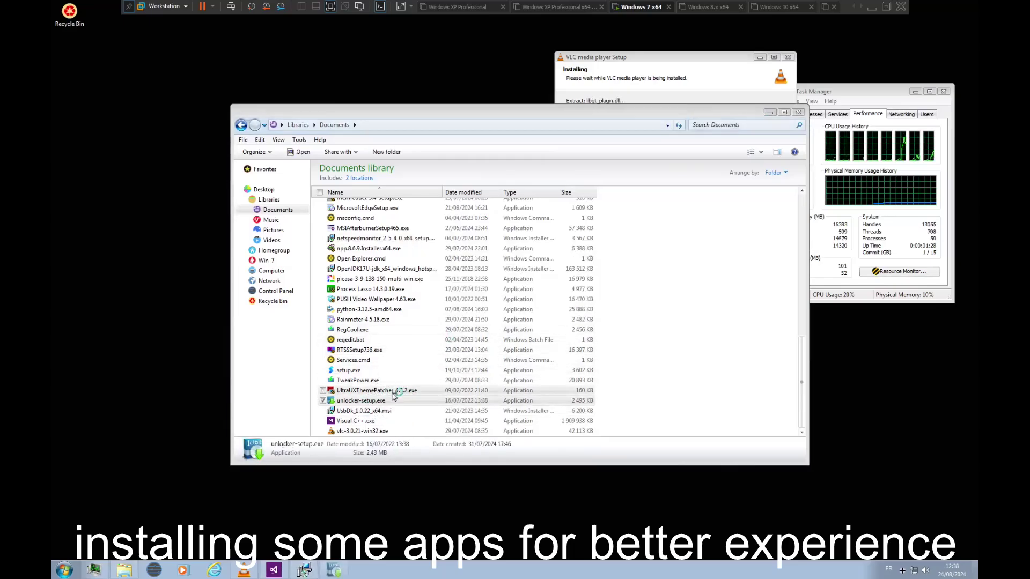
double_click(357, 380)
double_click(369, 370)
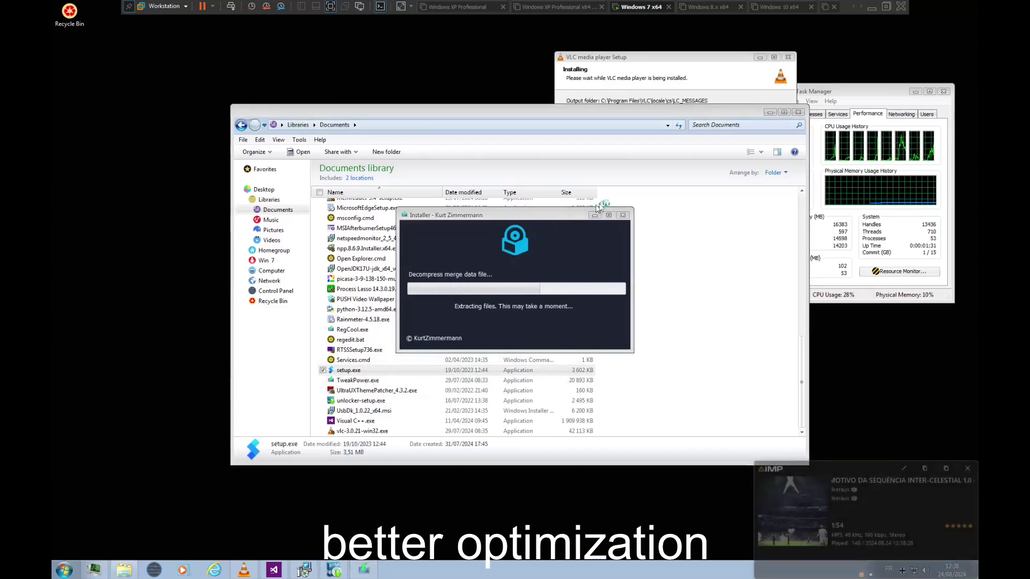
Minimize the Documents window, move the TweakPower extraction window aside, and install Nilesoft Shell with its default options.
click(770, 114)
drag(520, 215, 330, 152)
click(570, 361)
click(570, 361)
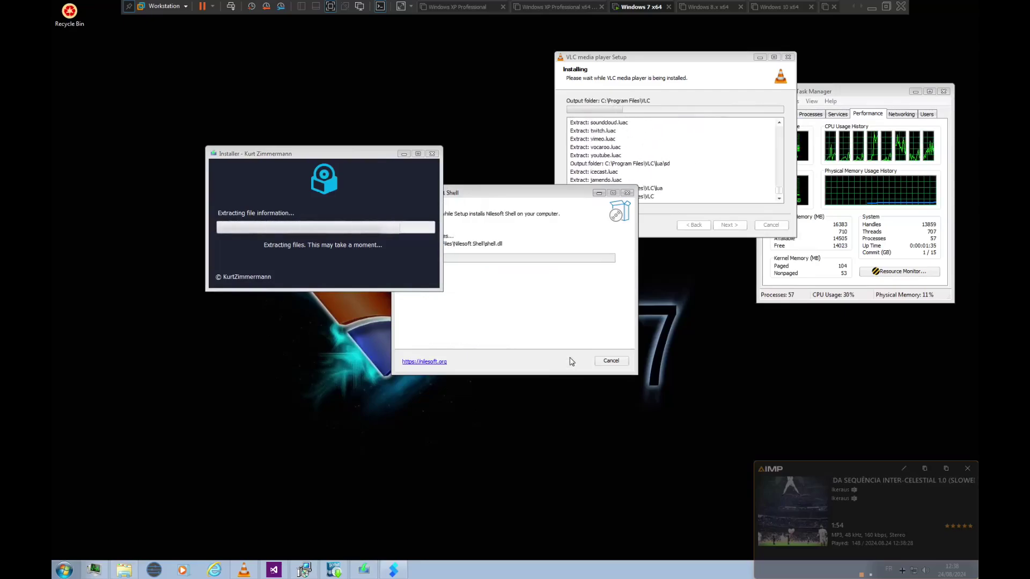
click(570, 361)
Set the IObit Unlocker destination folder to C:\Program Files\IObit Unlocker, and start its installation.
click(570, 361)
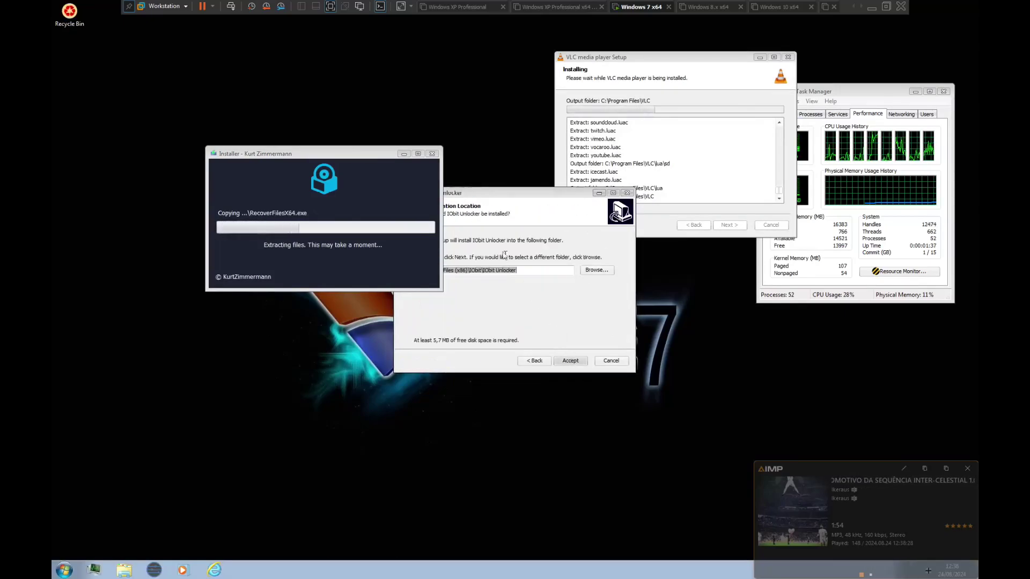
click(603, 273)
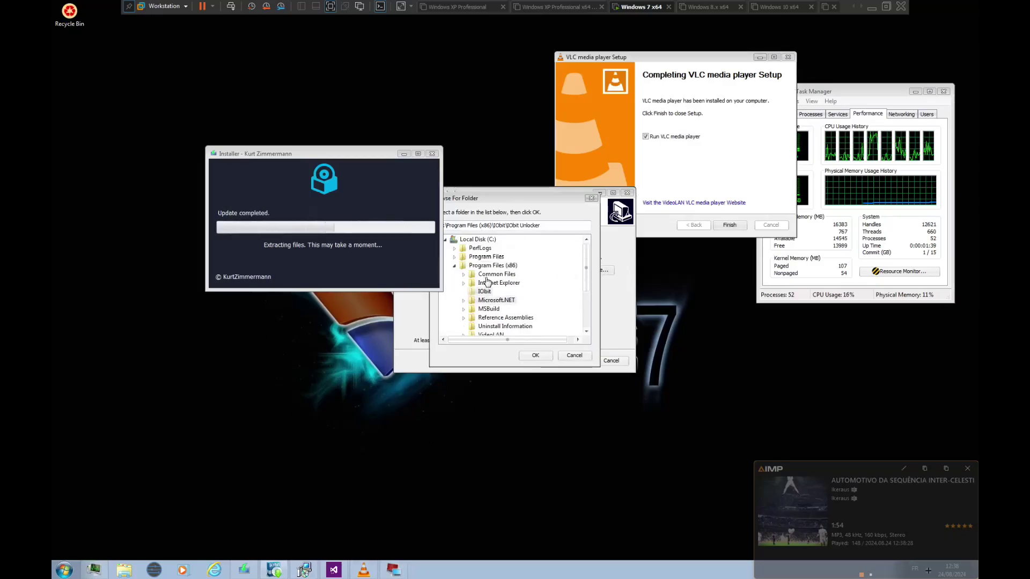
click(486, 256)
click(534, 354)
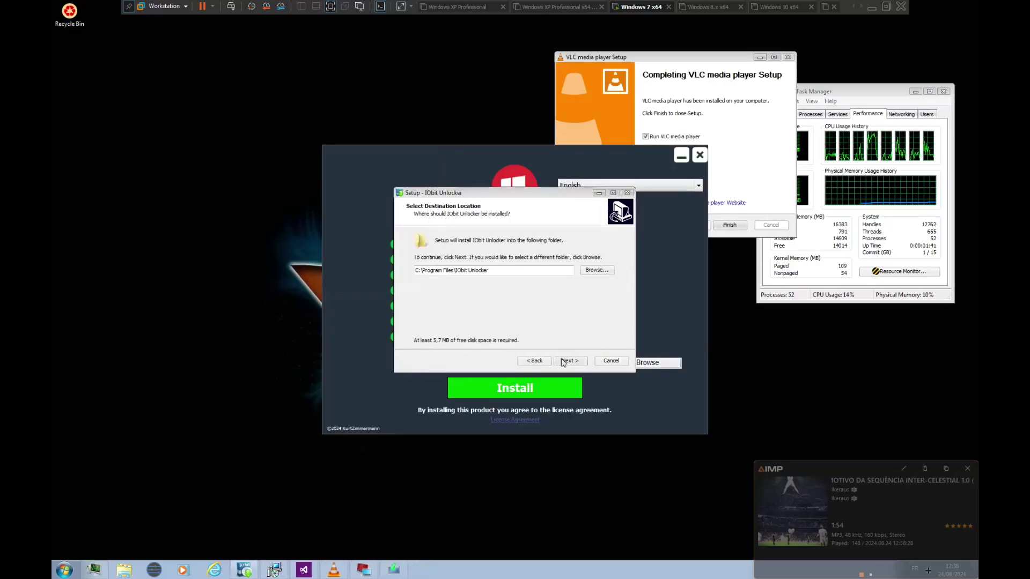
click(564, 361)
click(564, 361)
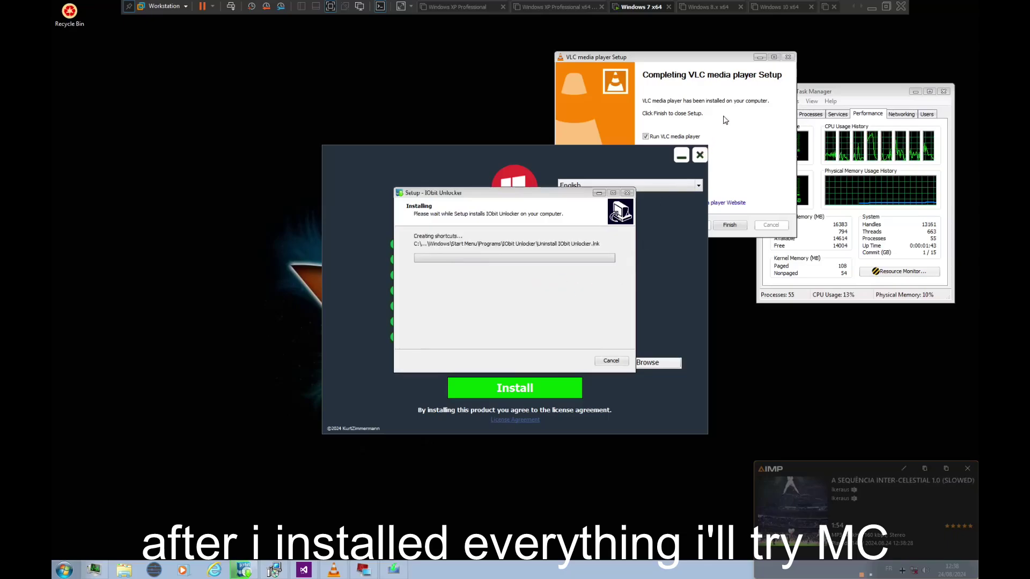
Finish the VLC setup with Run VLC media player turned off, and close the IObit Unlocker setup.
click(687, 137)
key(Return)
key(Return)
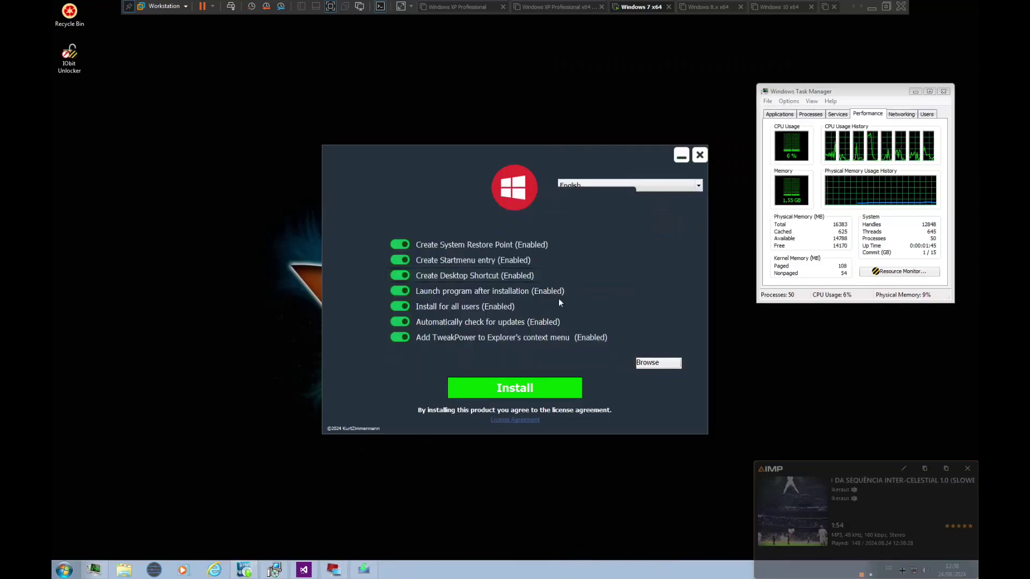
Install TweakPower to C:\Program Files\TweakPower with the system restore point and desktop shortcut options disabled.
click(404, 276)
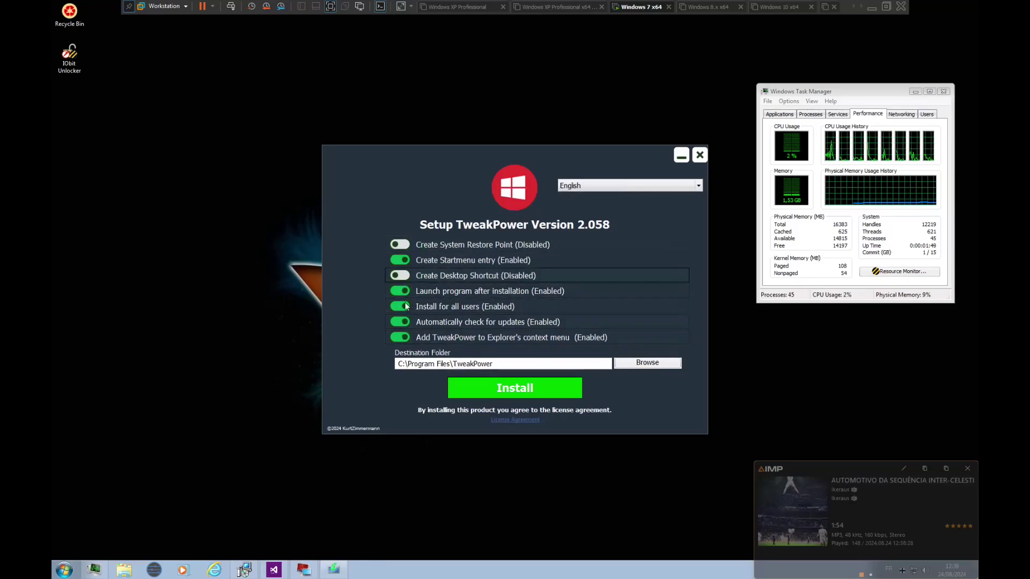
click(487, 386)
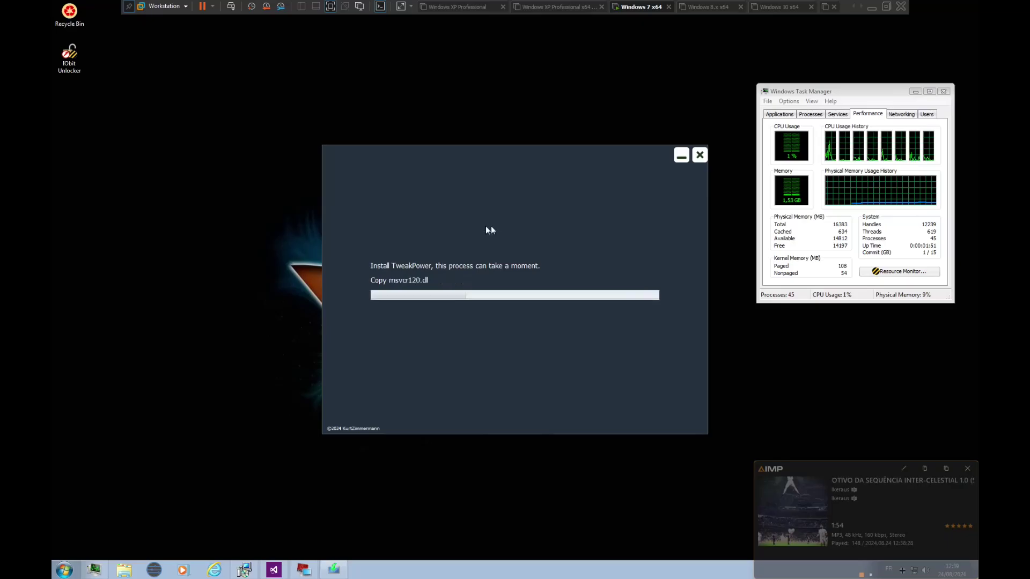
click(520, 388)
Accept the UltraUXThemePatcher license agreement, run its installation and finish the setup.
click(566, 360)
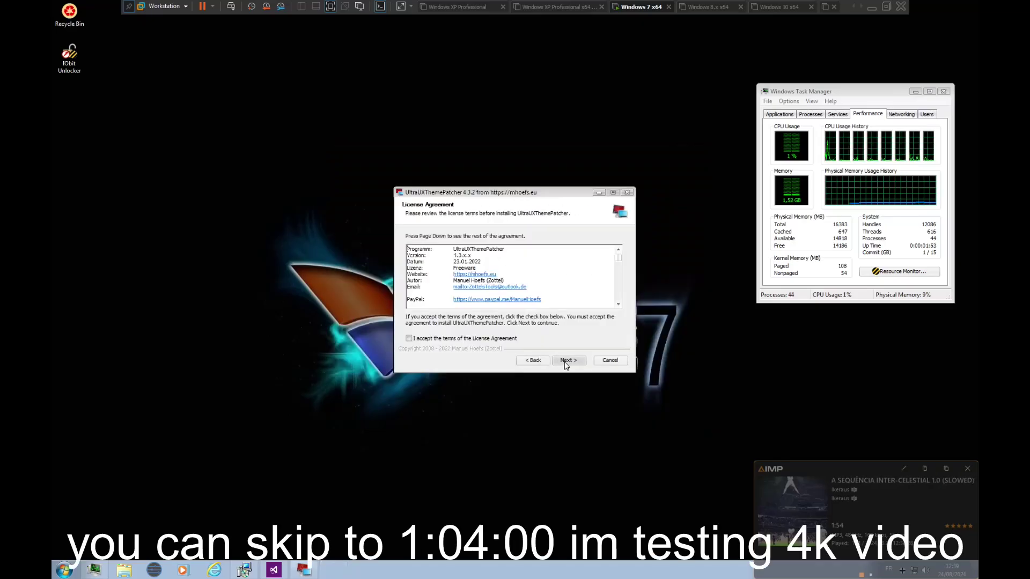
click(498, 340)
key(Return)
key(Return)
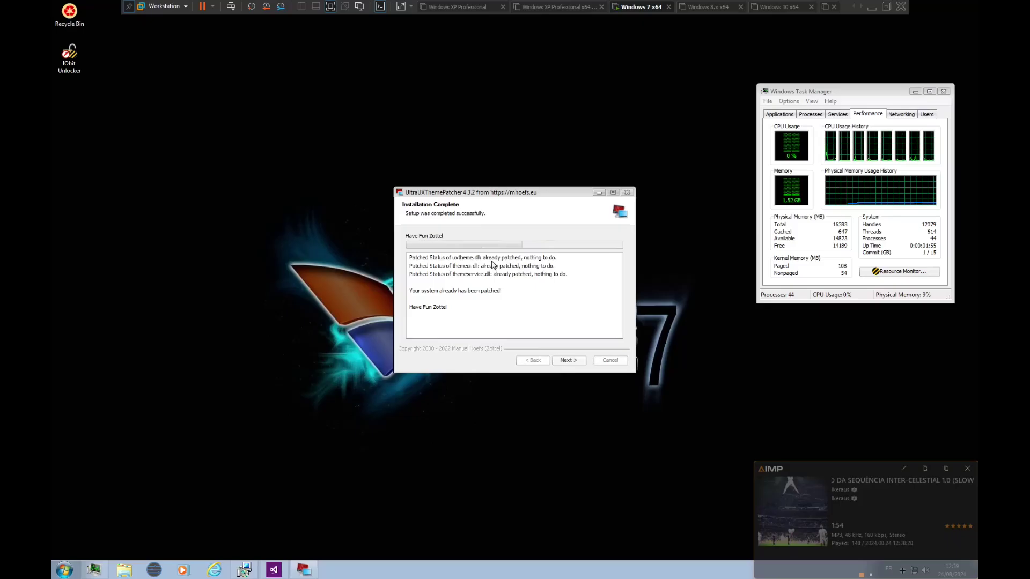
key(Return)
key(Return)
key(Return)
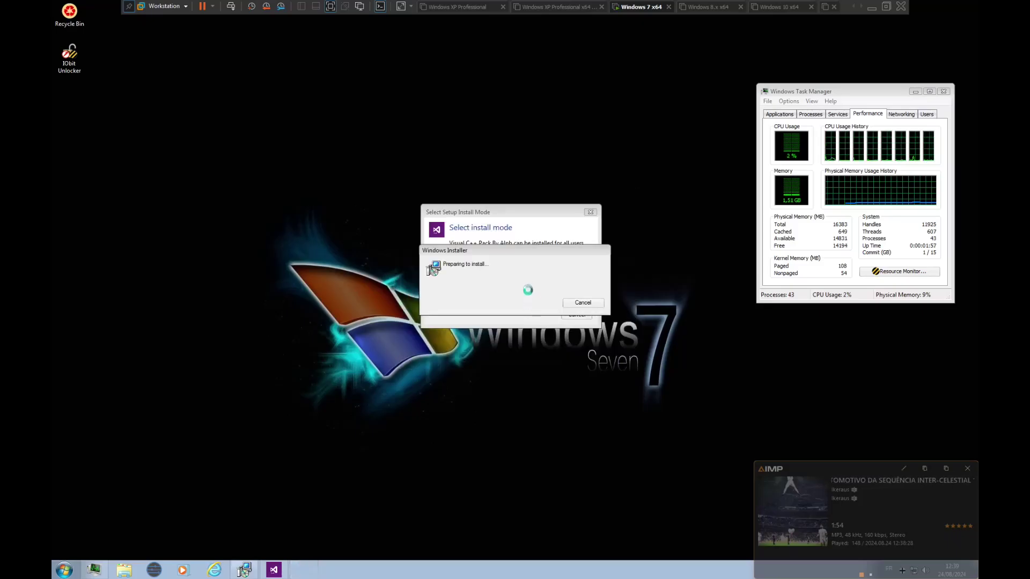
Delete the IObit Unlocker shortcut from the desktop.
click(415, 259)
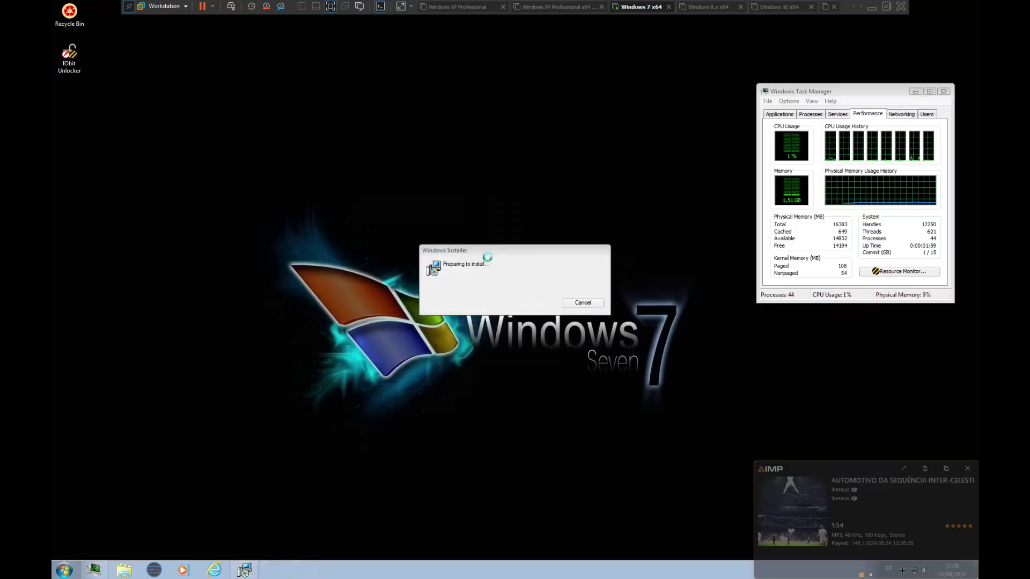
click(69, 54)
key(Delete)
key(Return)
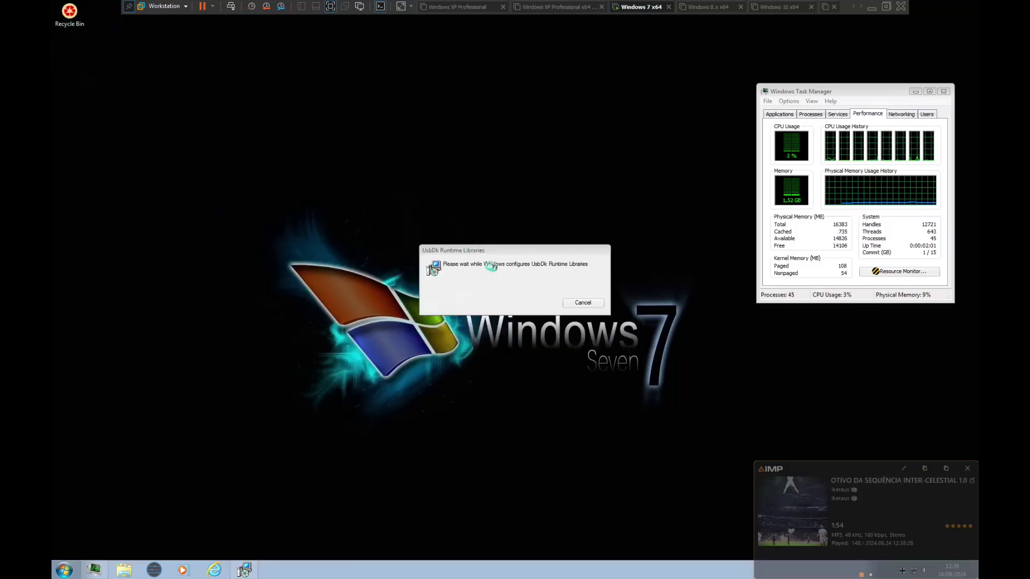
Move the UsbDk Runtime Libraries progress window out of the way, and refresh the desktop.
drag(462, 250, 629, 69)
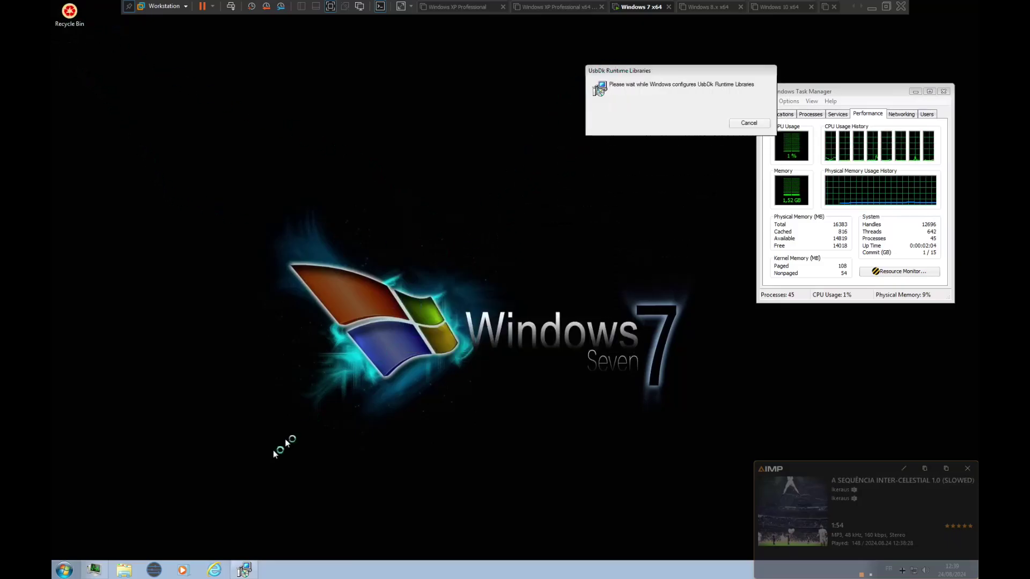
click(128, 572)
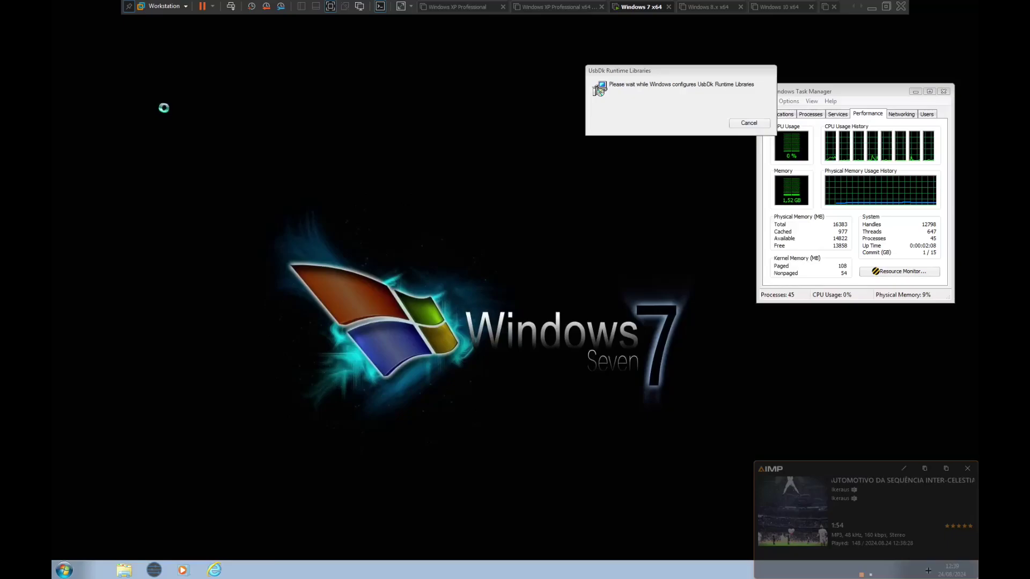
right_click(240, 99)
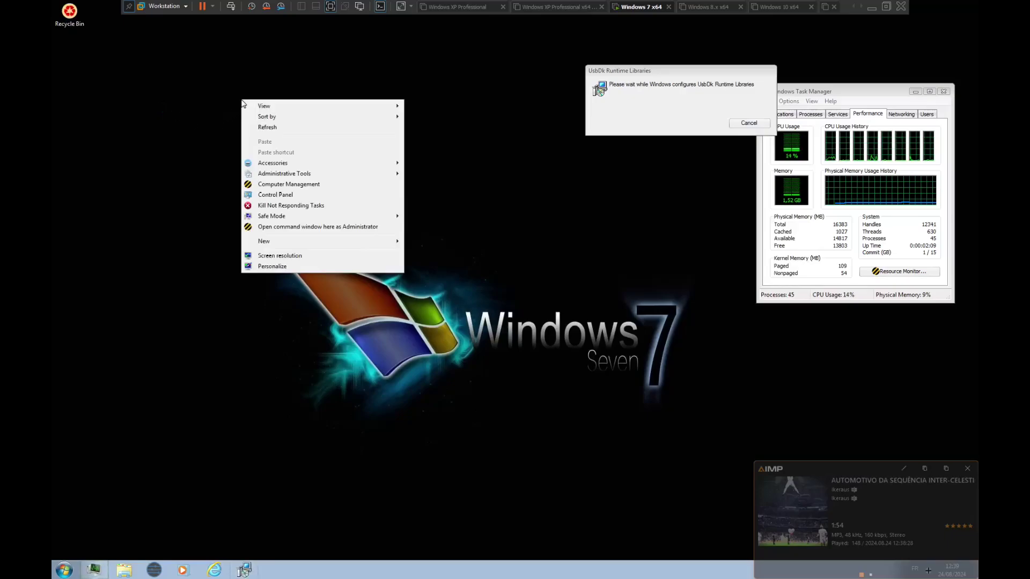
click(271, 130)
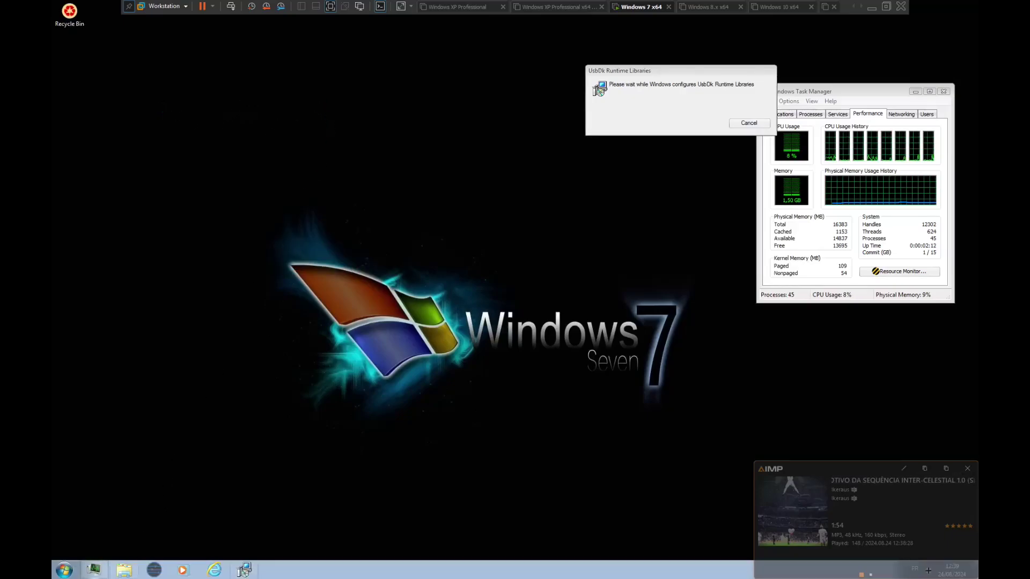
Uninstall Nilesoft Shell through Programs and Features in the Control Panel.
click(153, 573)
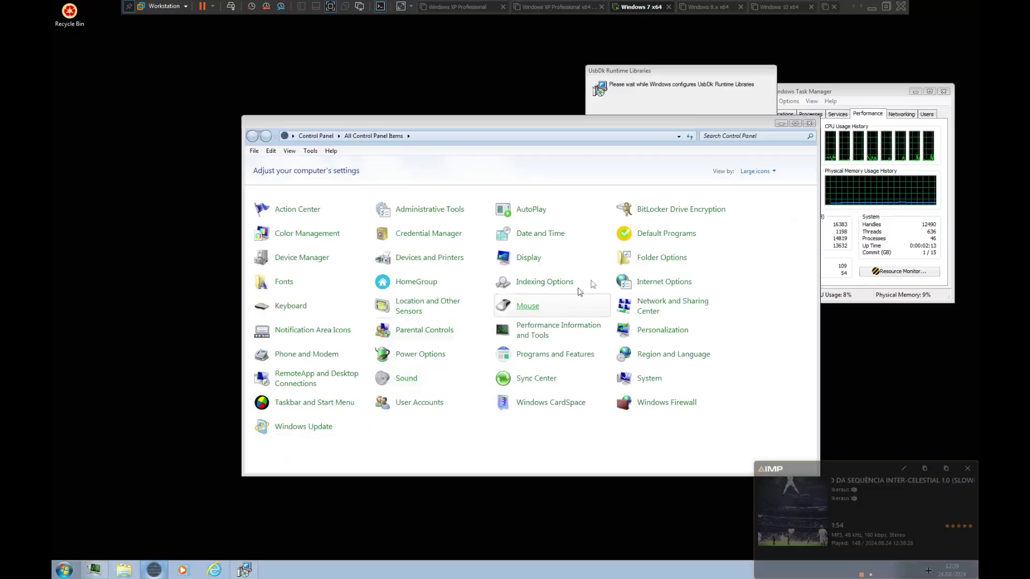
click(554, 358)
click(461, 276)
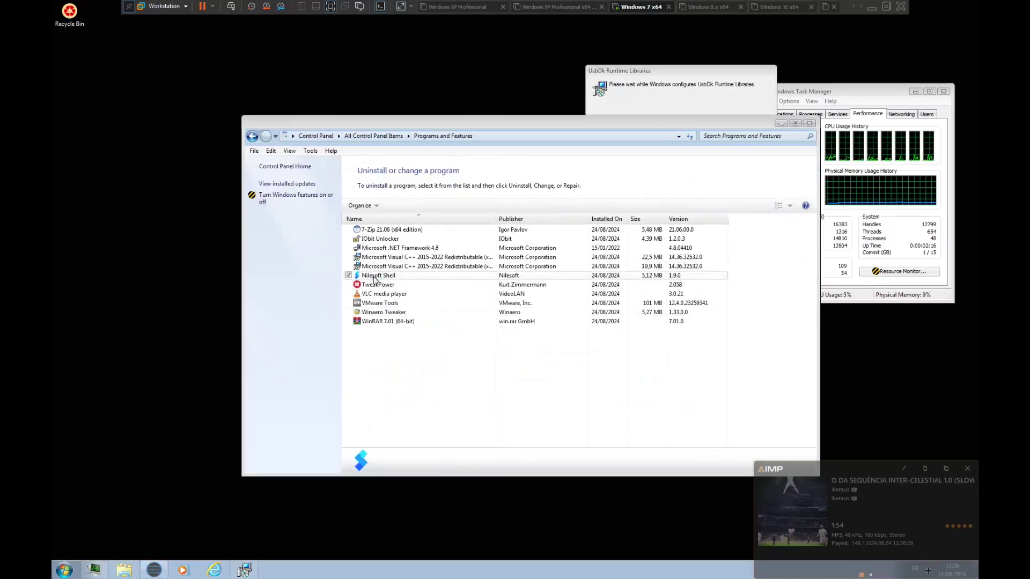
click(392, 205)
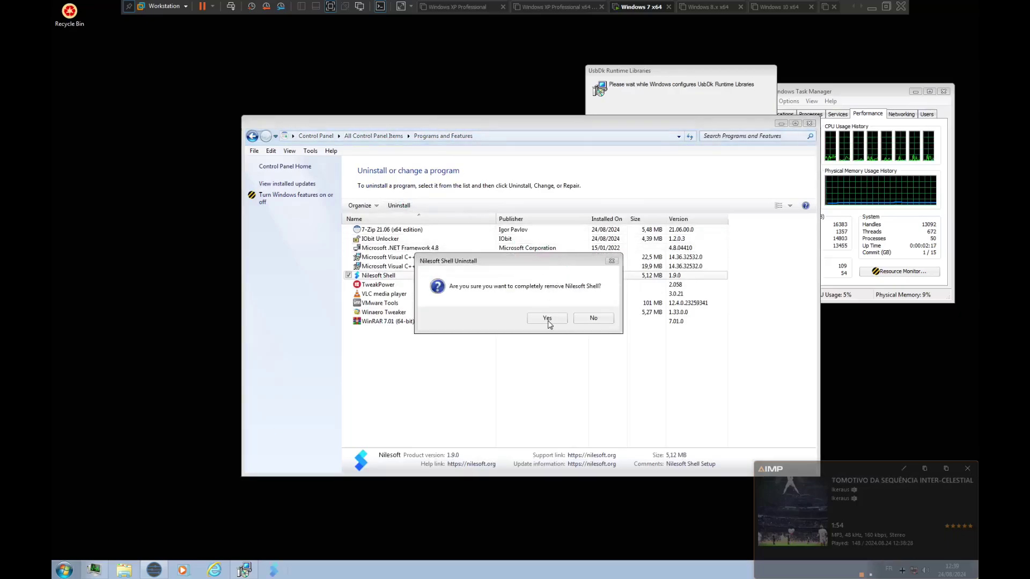
click(548, 320)
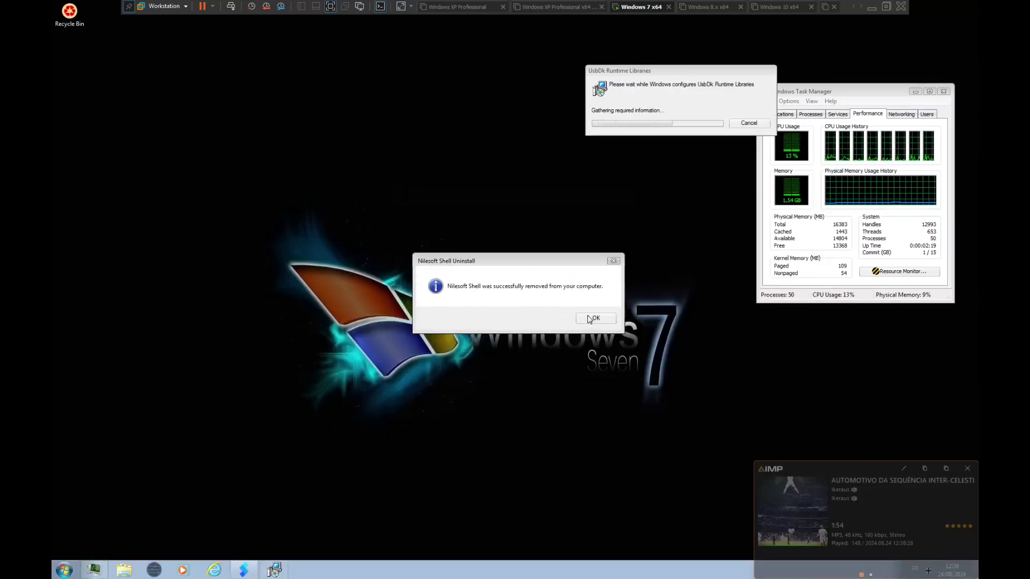
click(591, 319)
Delete the vlc-3.0.21-win32.exe, UsbDk_1.0.22_x64.msi and unlocker-setup.exe installers from the Documents library.
click(124, 570)
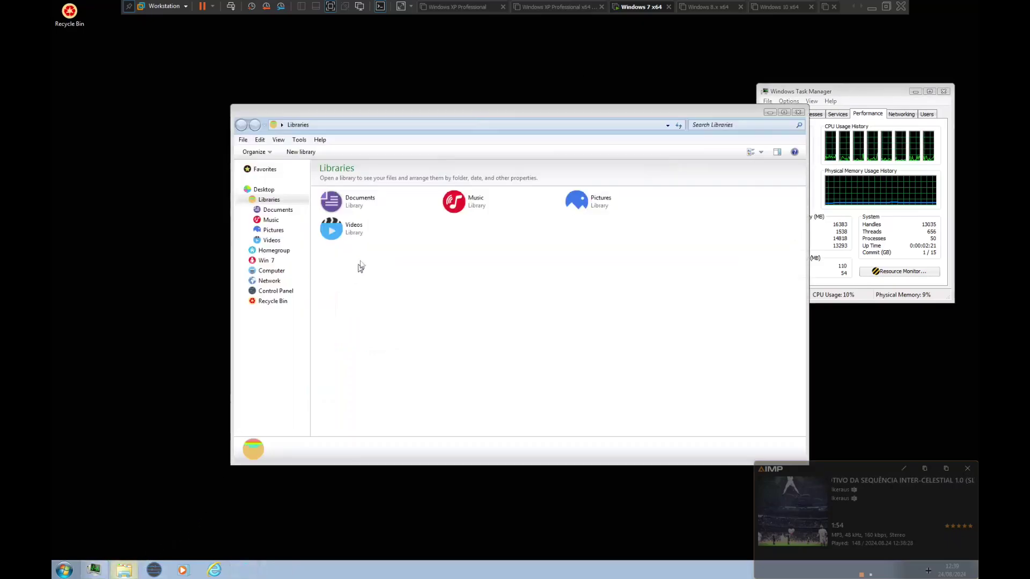
click(279, 212)
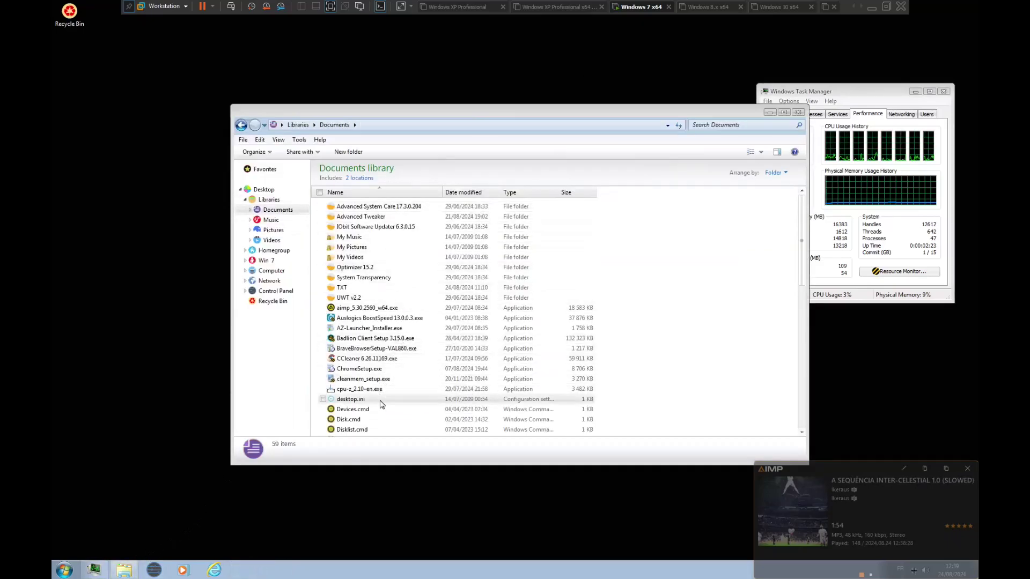
scroll(376, 405, down, 4)
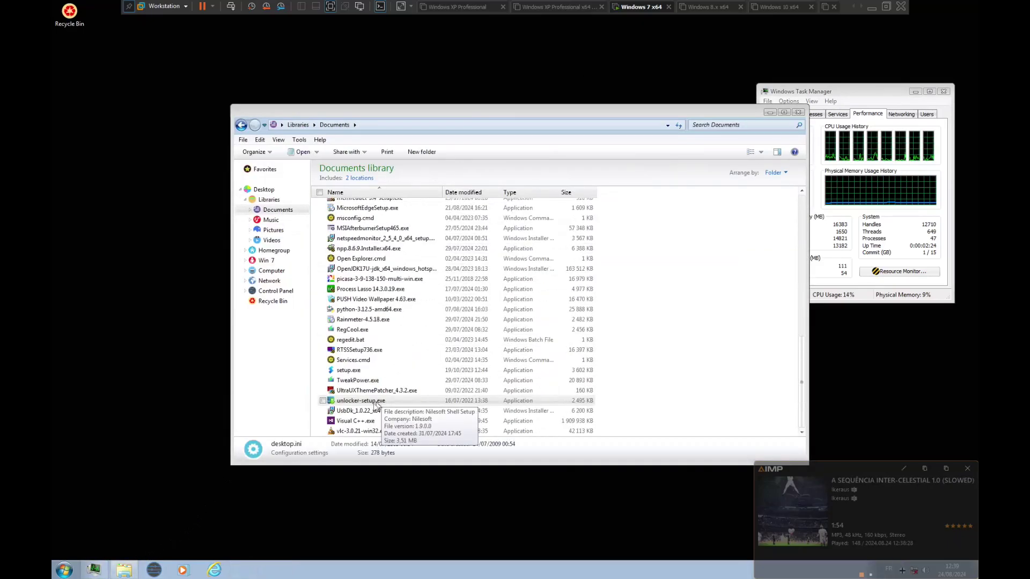
double_click(364, 432)
key(Escape)
click(360, 422)
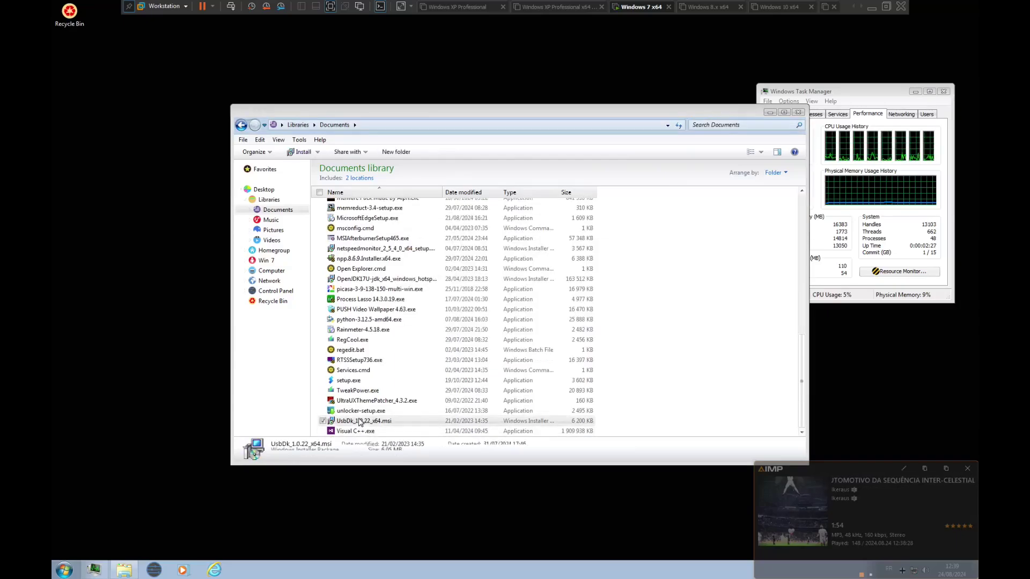
key(Delete)
click(359, 422)
key(Delete)
Delete the TweakPower.exe and setup.exe installers from the Documents library.
drag(482, 317, 362, 424)
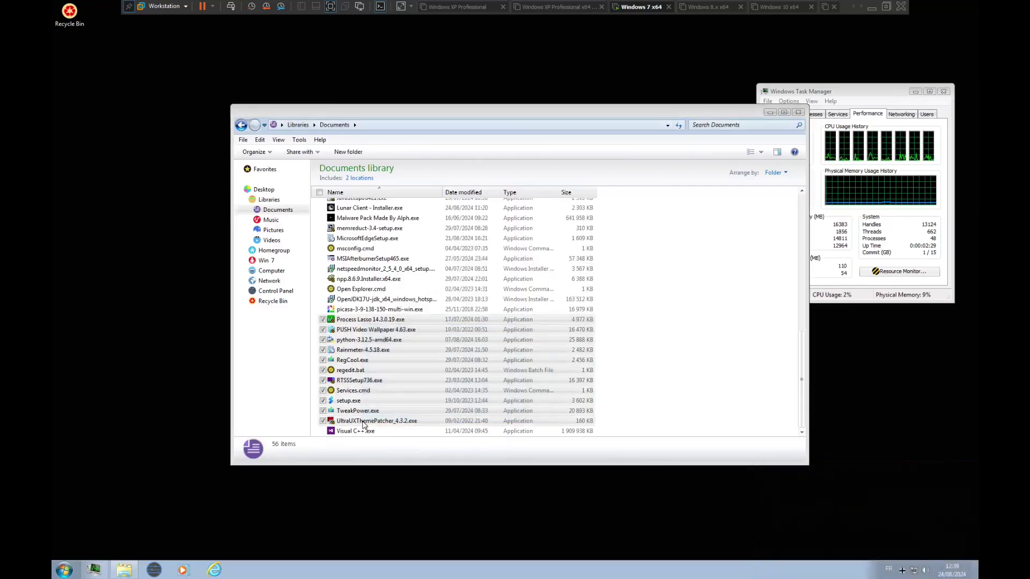
click(363, 423)
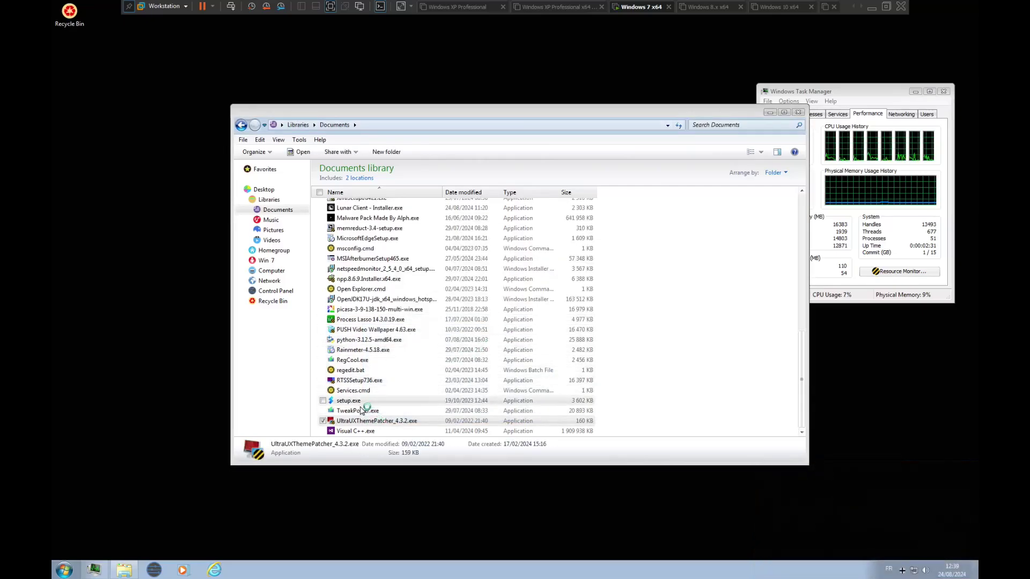
click(361, 411)
key(Delete)
click(362, 412)
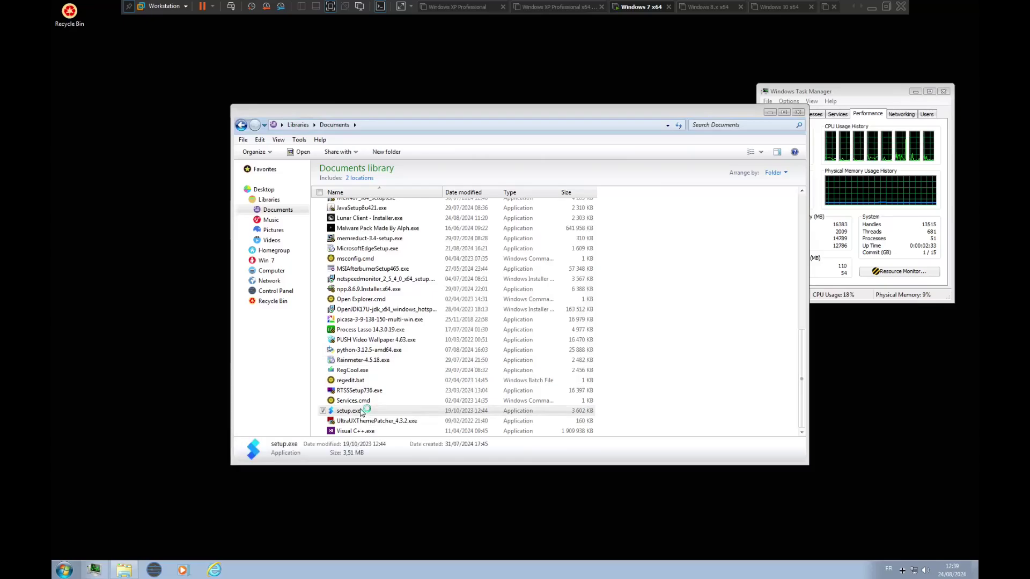
key(Delete)
key(Return)
Start the RTSSSetup736.exe installer in English, and accept the RivaTuner Statistics Server license agreement.
double_click(368, 401)
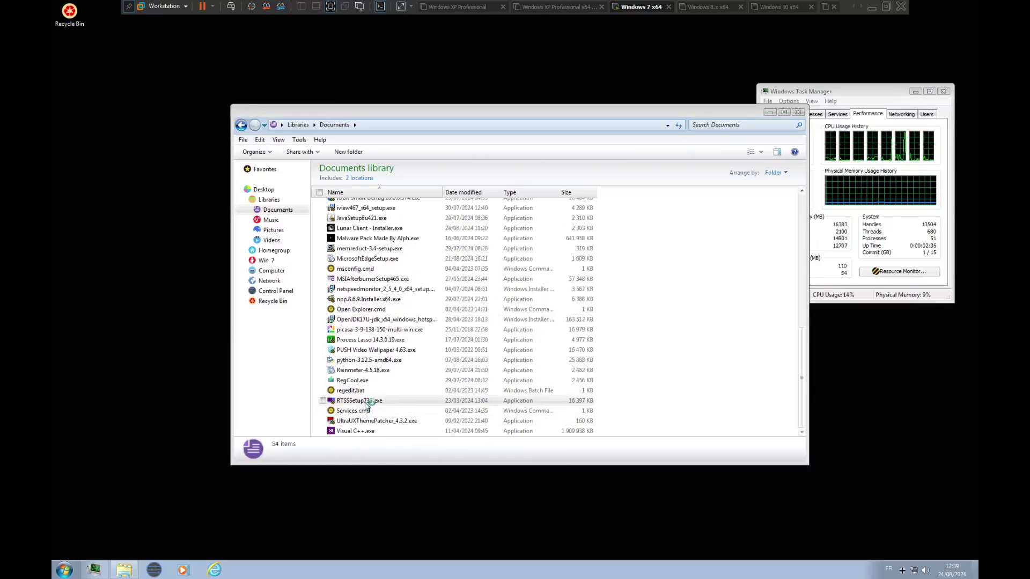
click(529, 295)
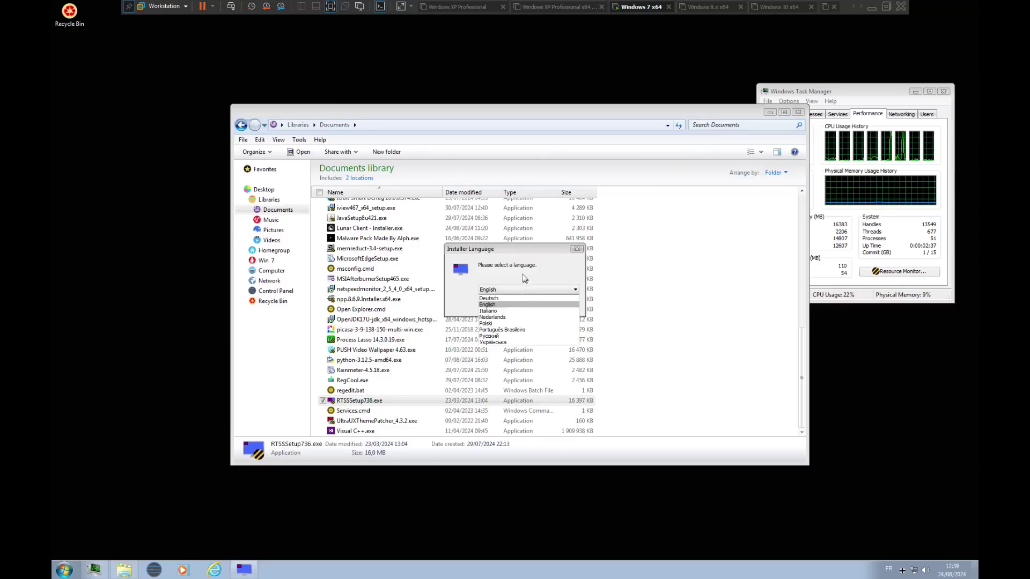
click(517, 304)
click(569, 360)
click(467, 332)
click(568, 360)
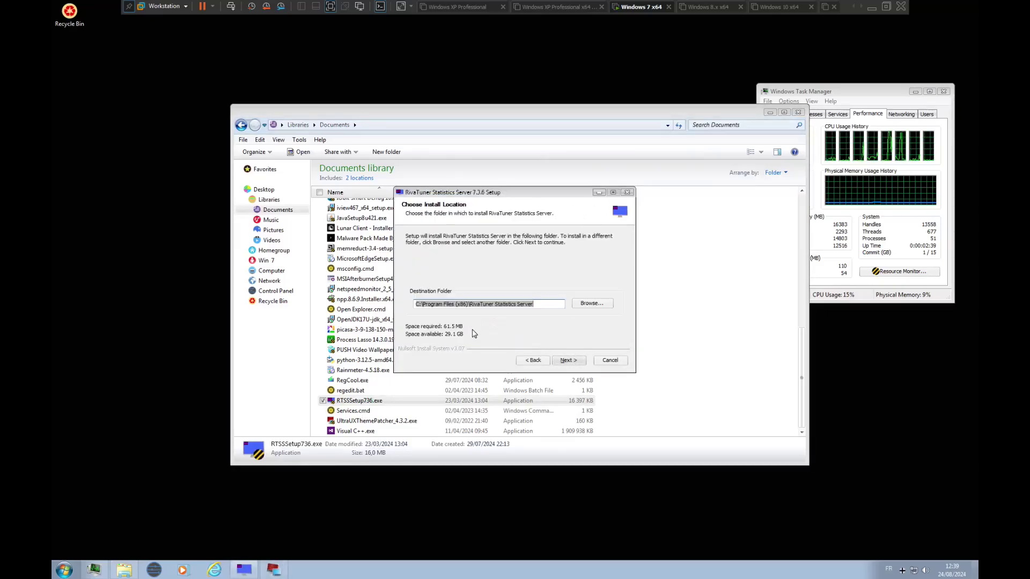
Set the RivaTuner Statistics Server destination to C:\Program Files\RivaTuner Statistics Server, and start the installation.
click(585, 303)
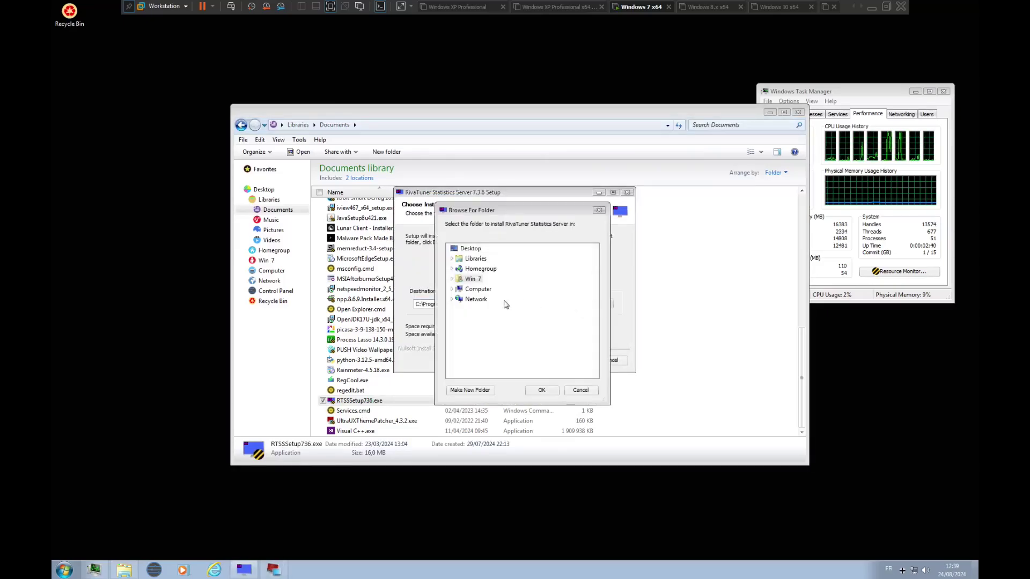
double_click(478, 290)
double_click(485, 299)
click(497, 340)
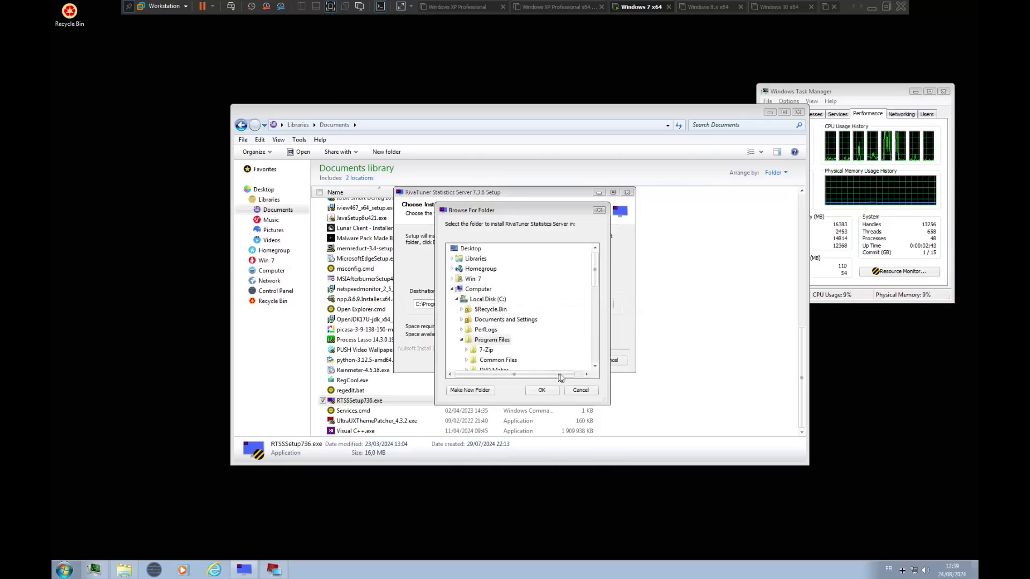
click(542, 390)
click(568, 360)
click(569, 360)
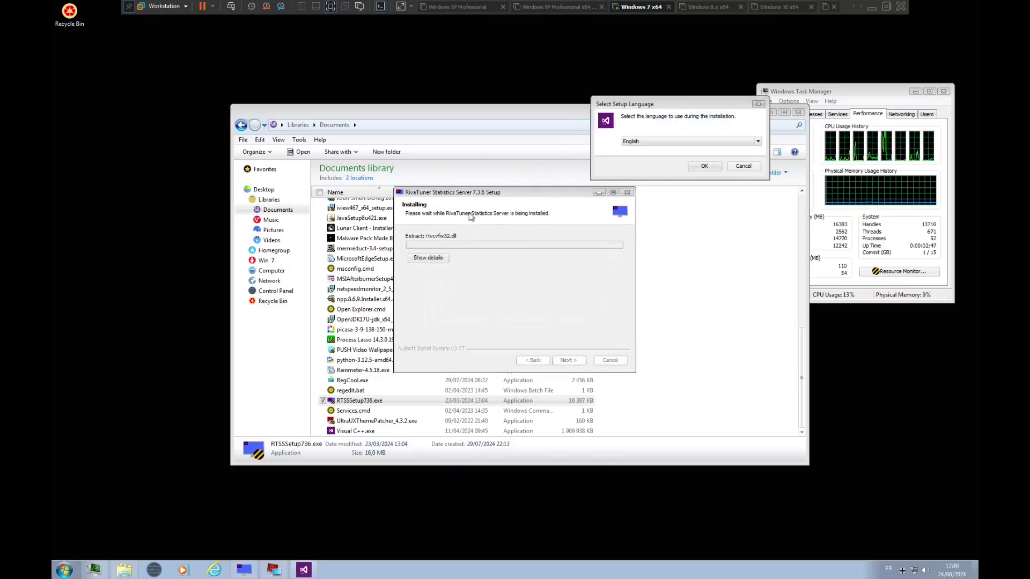
Choose English for the Visual C++ Pack By Alph setup, and accept its license agreement.
key(Return)
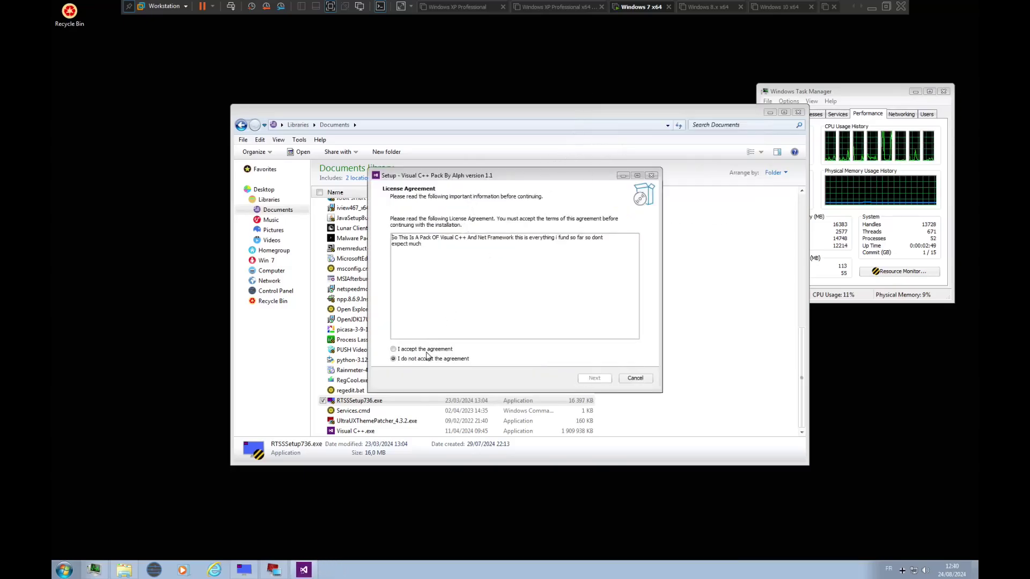
click(426, 350)
key(Return)
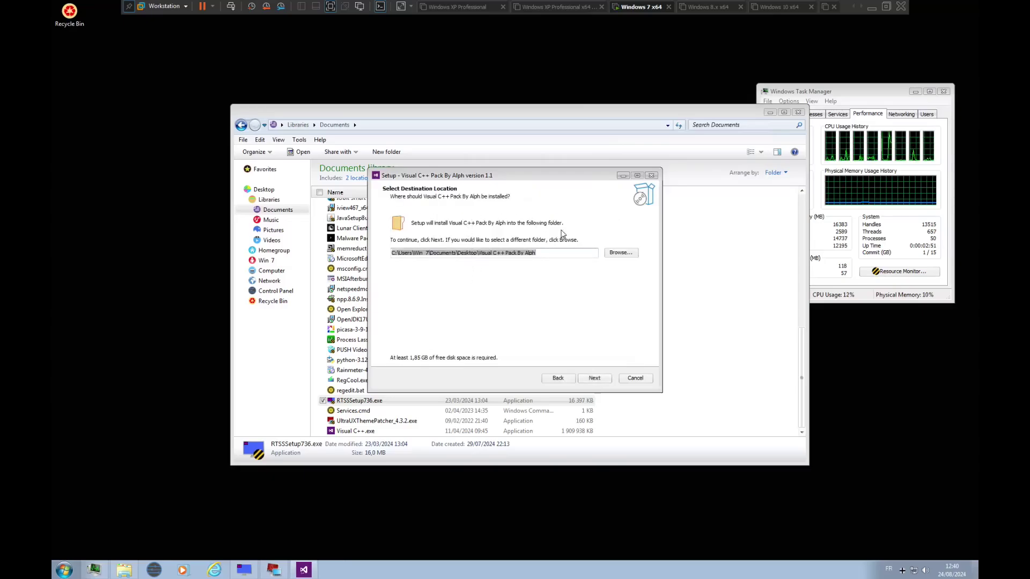
Set the Visual C++ pack's destination to C:\Program Files\Visual C++ Pack By Alph, accept the existing folder, and start the installation.
click(617, 253)
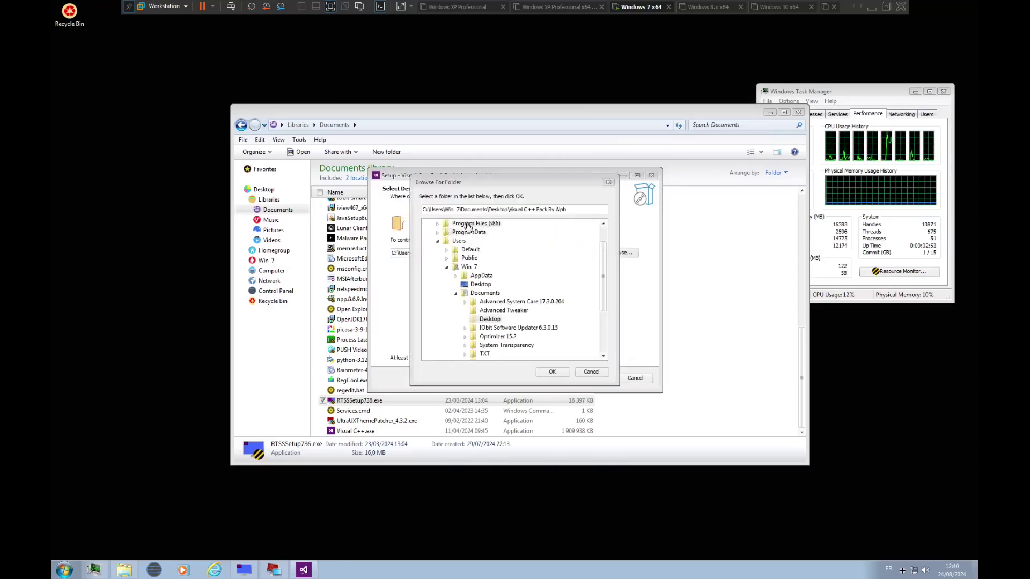
scroll(486, 306, up, 1)
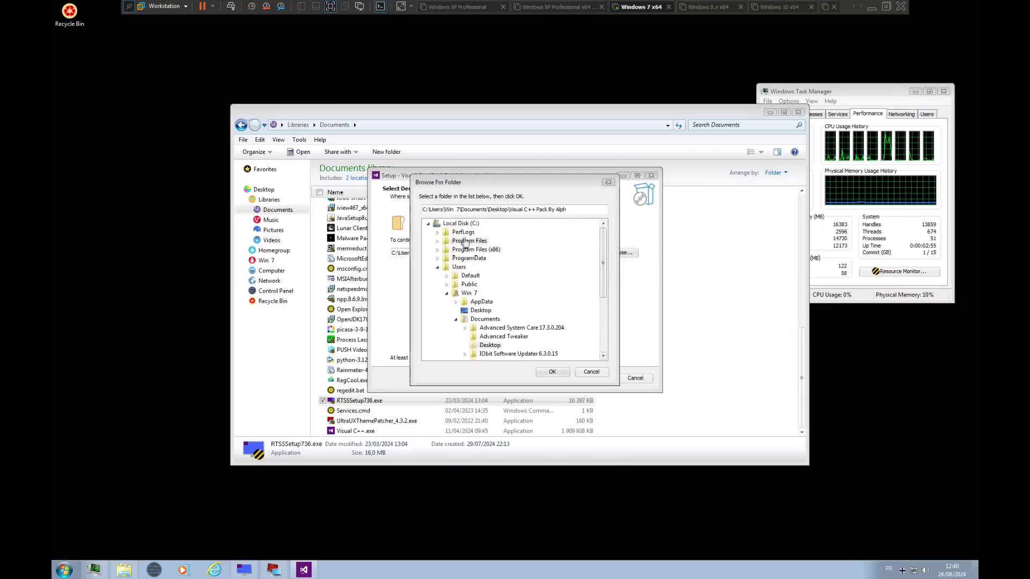
click(568, 374)
click(593, 378)
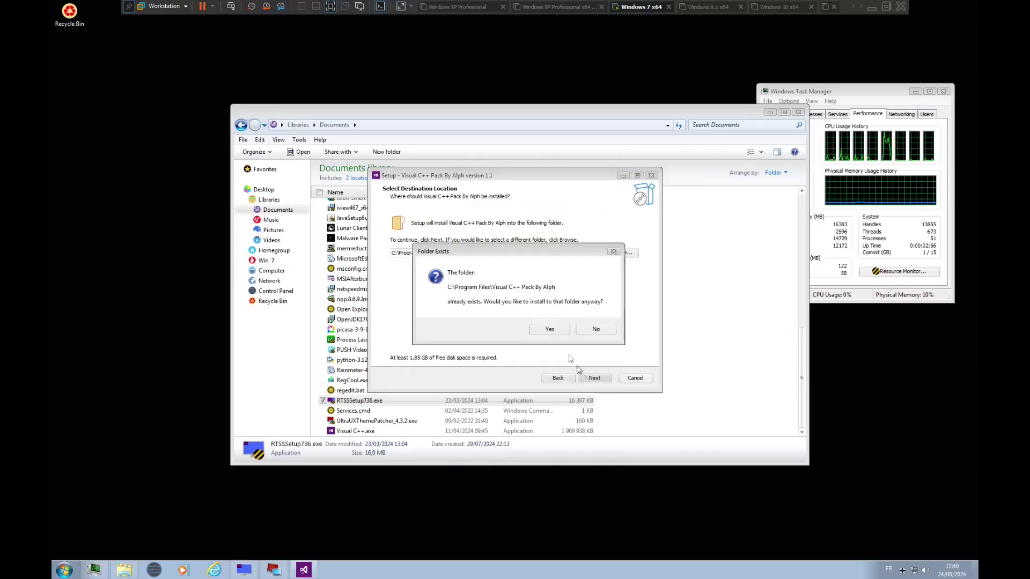
click(555, 325)
click(594, 378)
click(594, 378)
Move the Visual C++ pack and RivaTuner setup windows aside without exiting setup, and show the RivaTuner installation details.
drag(483, 176, 772, 141)
key(Escape)
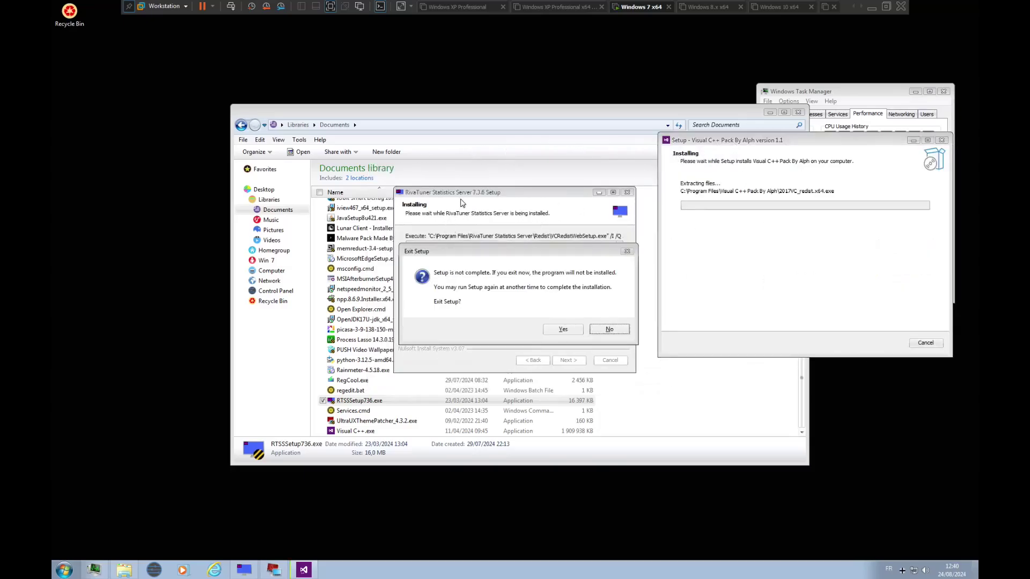
click(609, 329)
drag(490, 192, 752, 127)
click(689, 192)
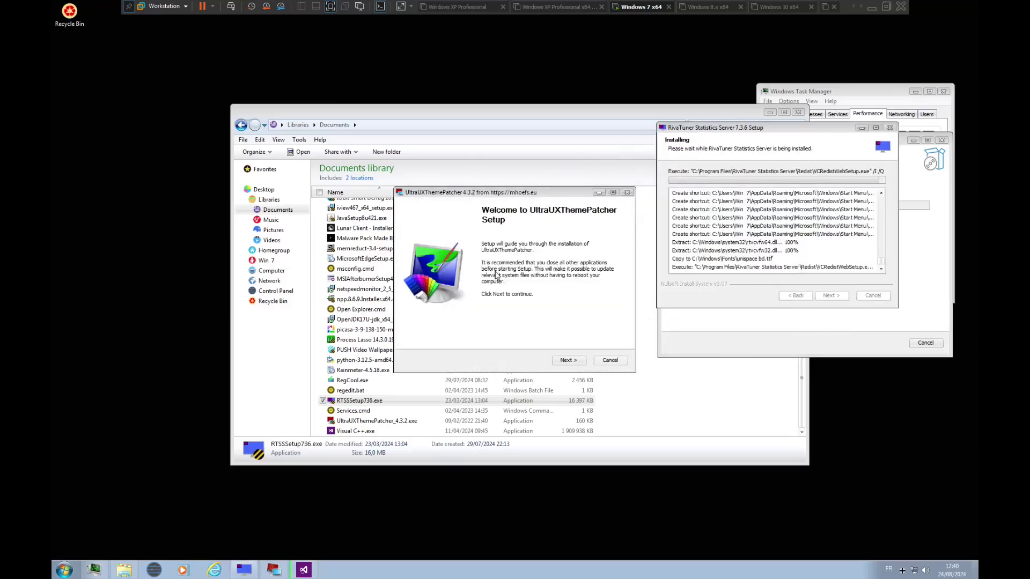
Install UltraUXThemePatcher 4.3.2, proceeding through the system information and donation pages to finish the setup.
click(555, 359)
click(566, 360)
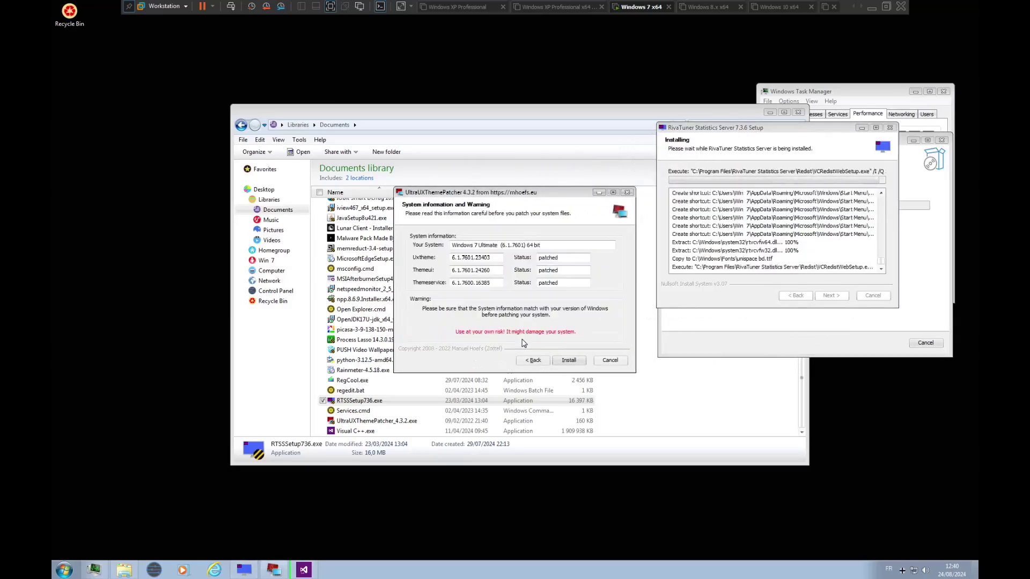
click(561, 361)
click(566, 363)
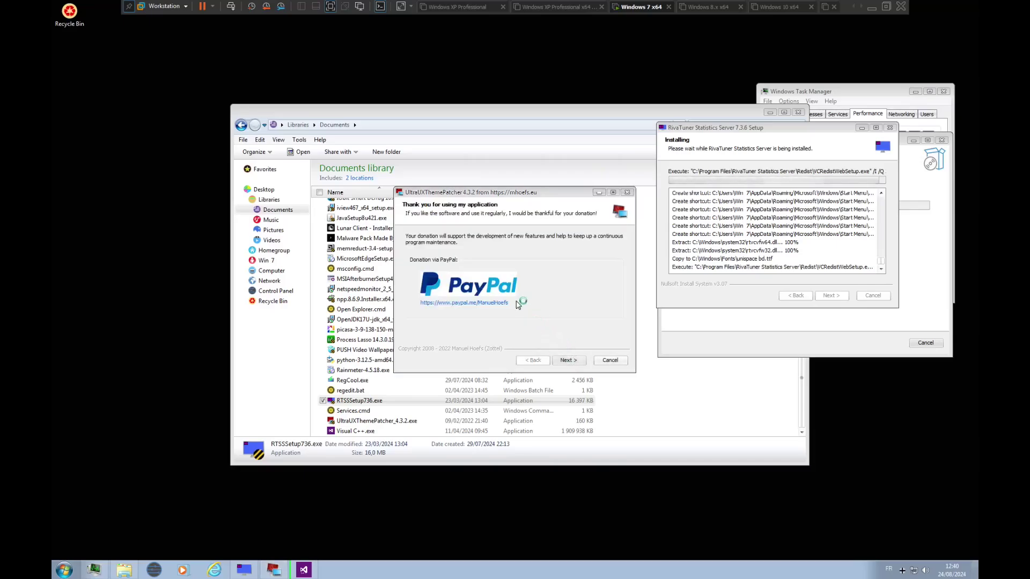
click(568, 360)
click(582, 360)
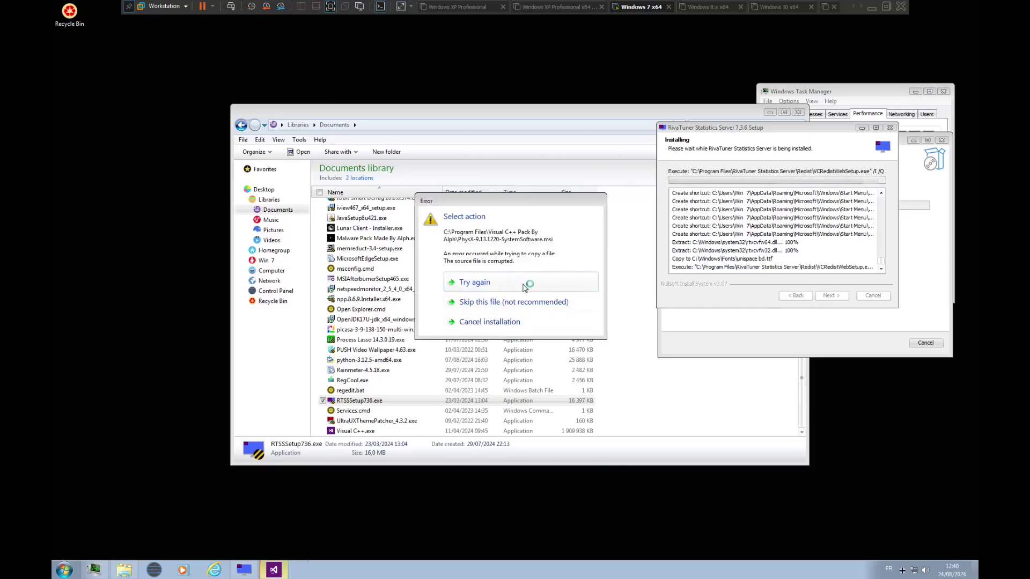
Retry copying the PhysX file in the Visual C++ pack setup, and delete the UltraUXThemePatcher_4.3.2.exe installer from the Documents library.
click(470, 281)
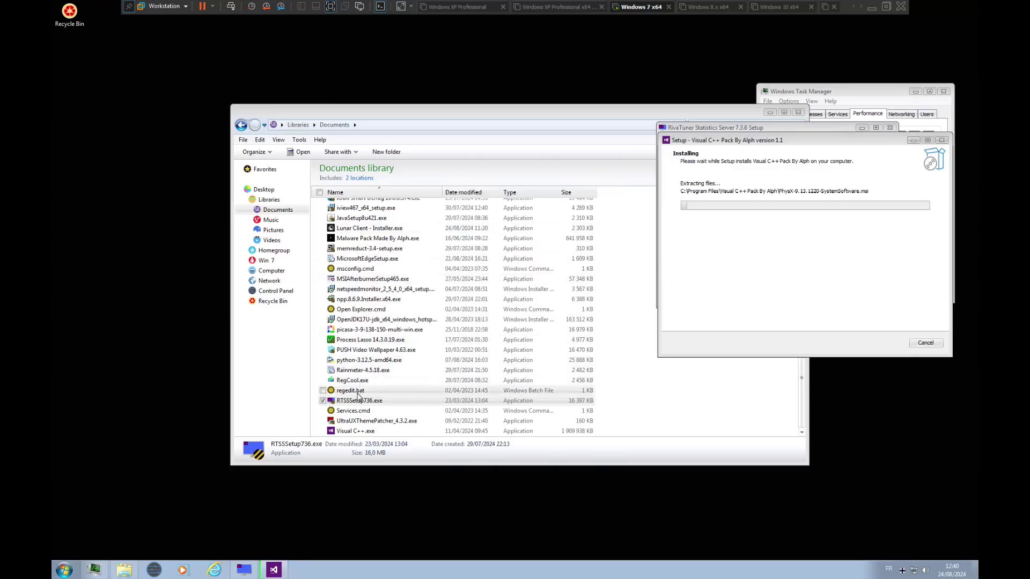
click(366, 422)
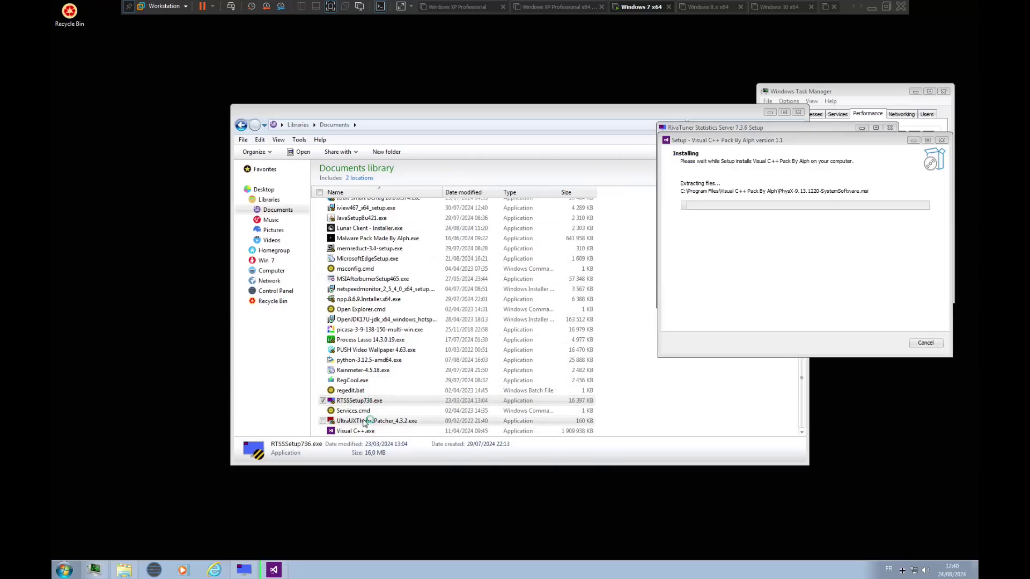
key(Delete)
key(Return)
Install RegCool 2.010 with the desktop shortcut and launch after installation disabled, and delete the RegCool.exe installer.
double_click(358, 391)
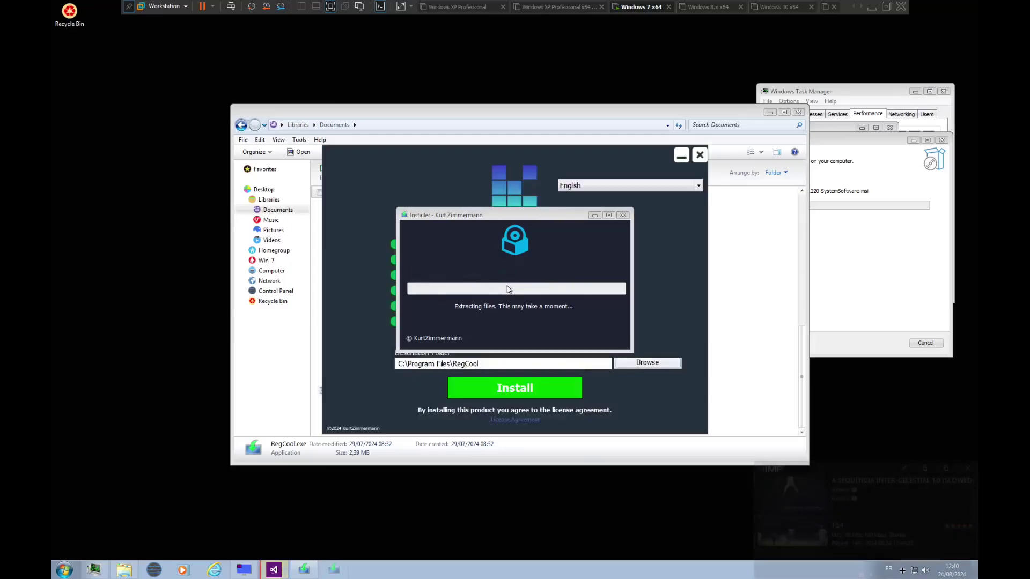
click(400, 291)
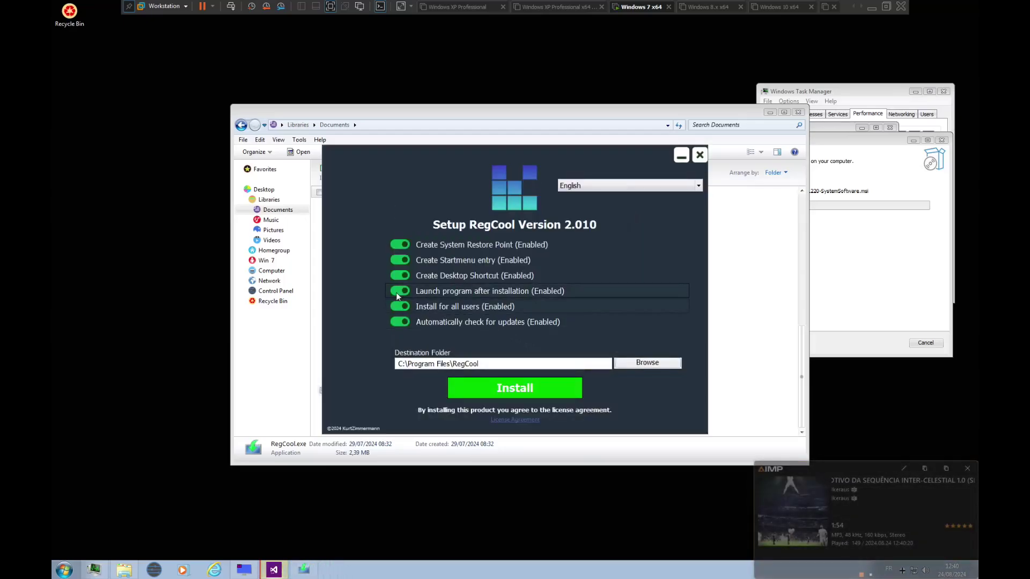
click(400, 275)
click(551, 388)
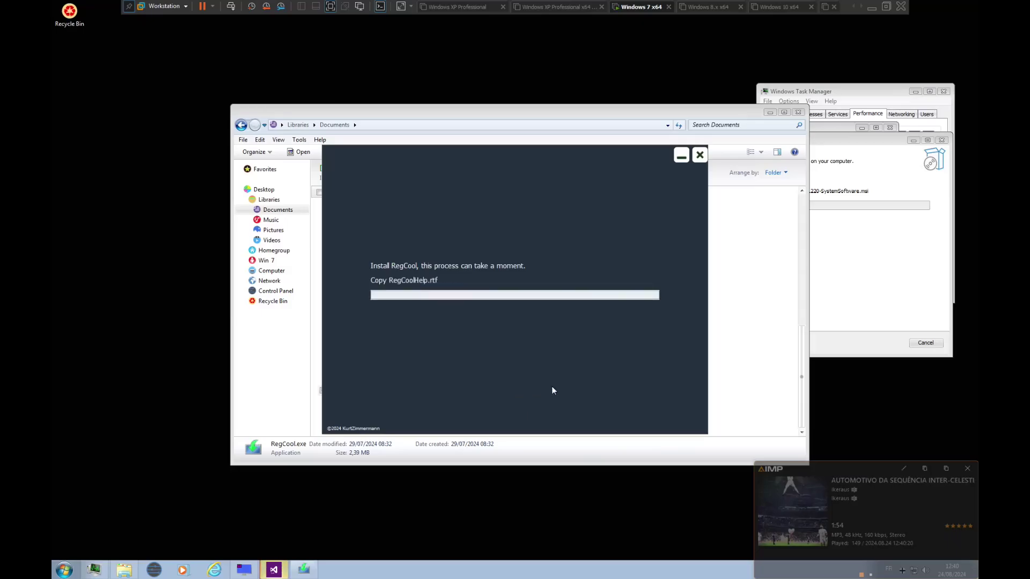
click(536, 387)
key(Delete)
key(Return)
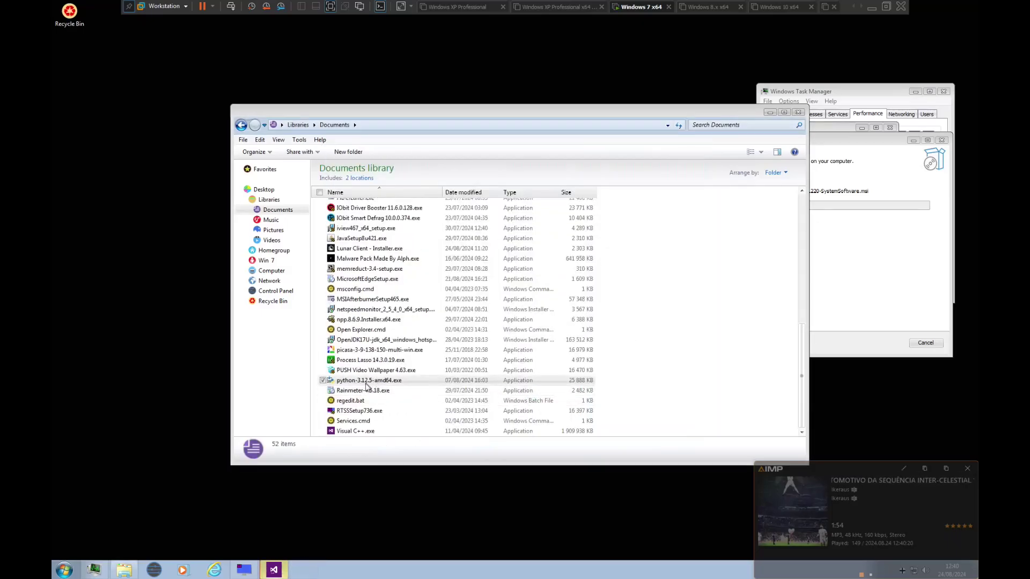
Install Rainmeter 4.5.18 in C:\Program Files\Rainmeter with the 64-bit version and launch on startup enabled.
key(Up)
key(Return)
key(Return)
key(Return)
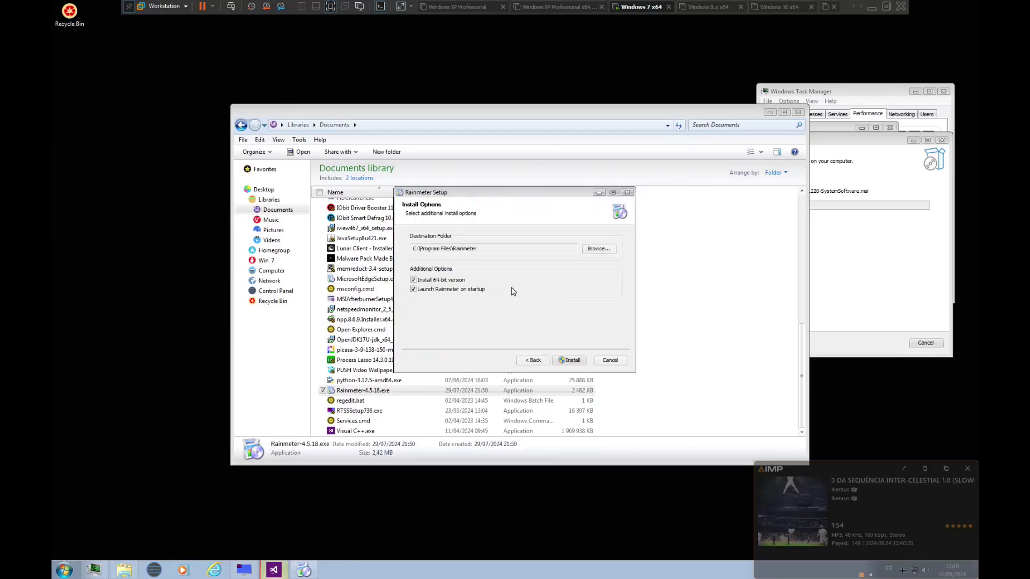
key(Return)
key(Return)
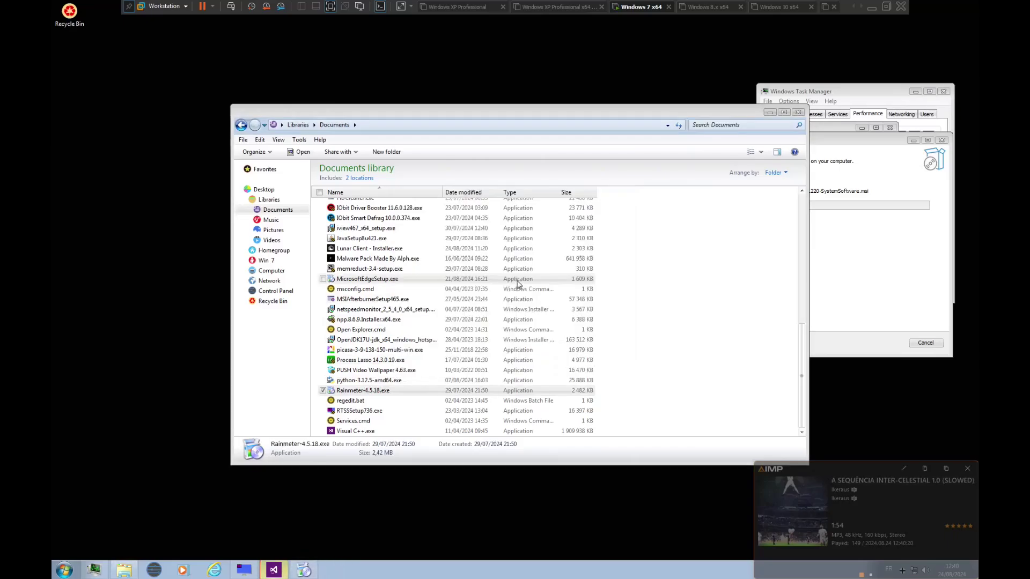
right_click(546, 272)
click(577, 381)
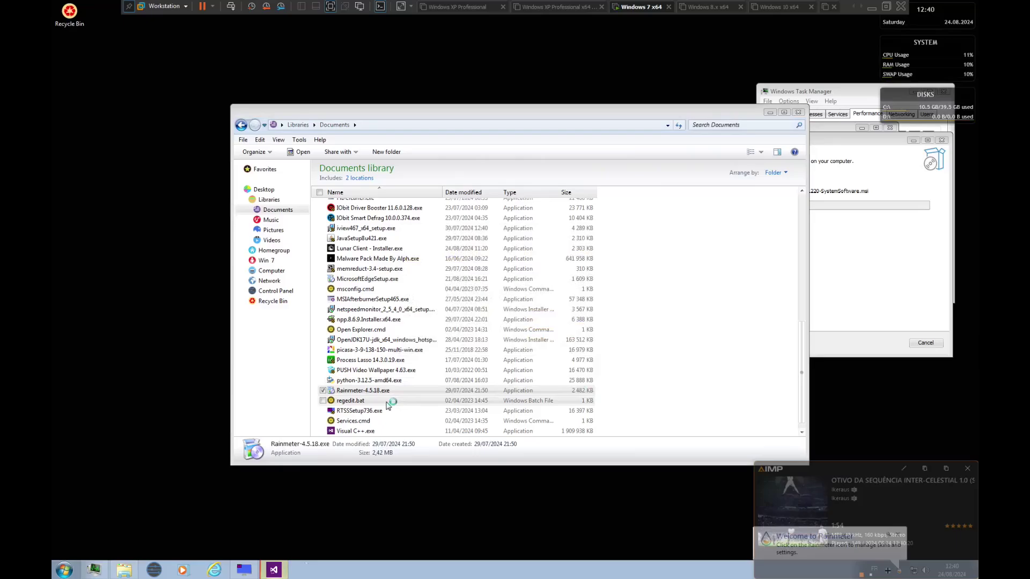
Close the Python 3.12.5 setup, and delete the Rainmeter-4.5.18.exe and python-3.12.5-amd64.exe installers from the Documents library.
key(Delete)
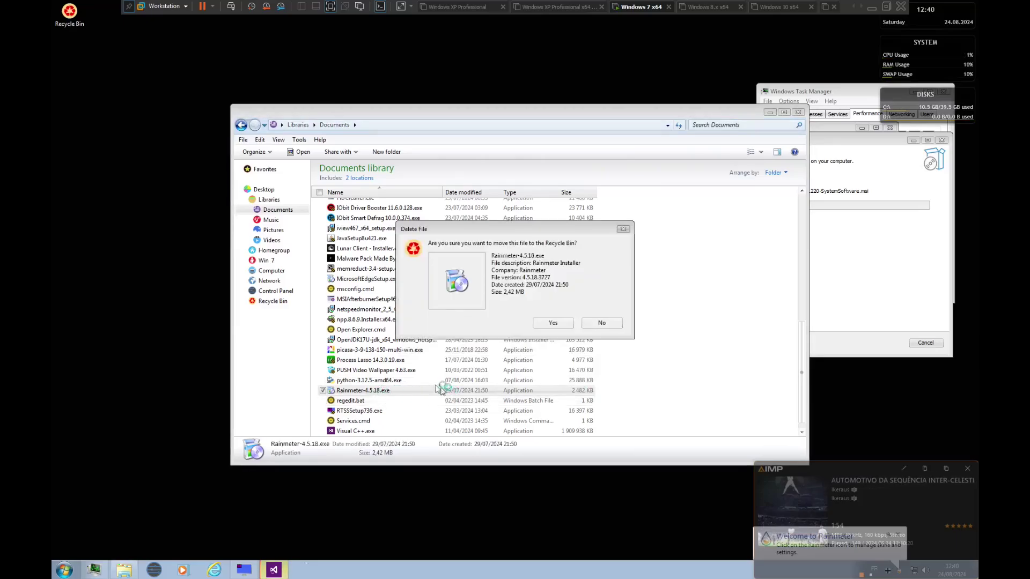
key(Return)
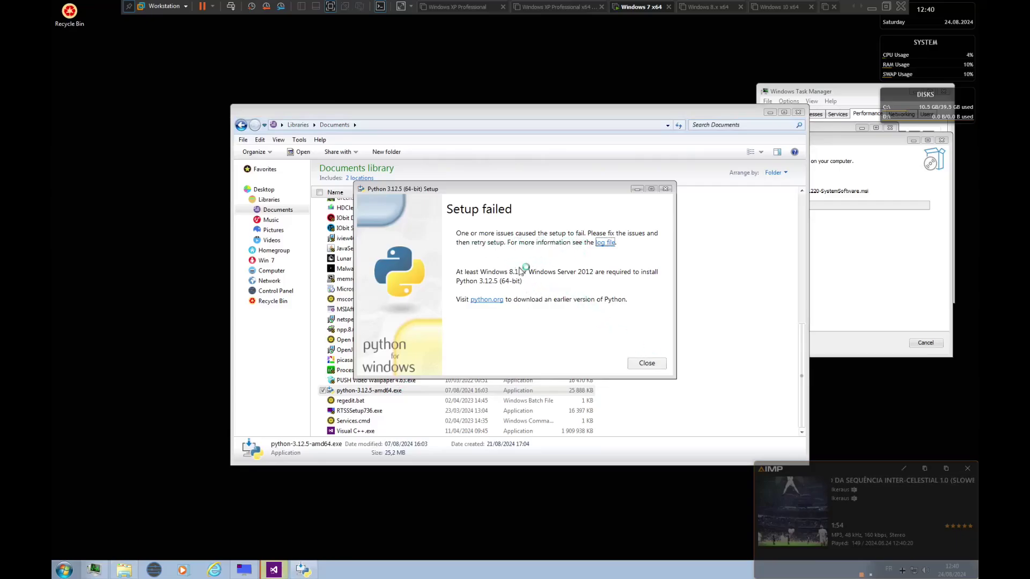
click(646, 363)
key(Delete)
key(Return)
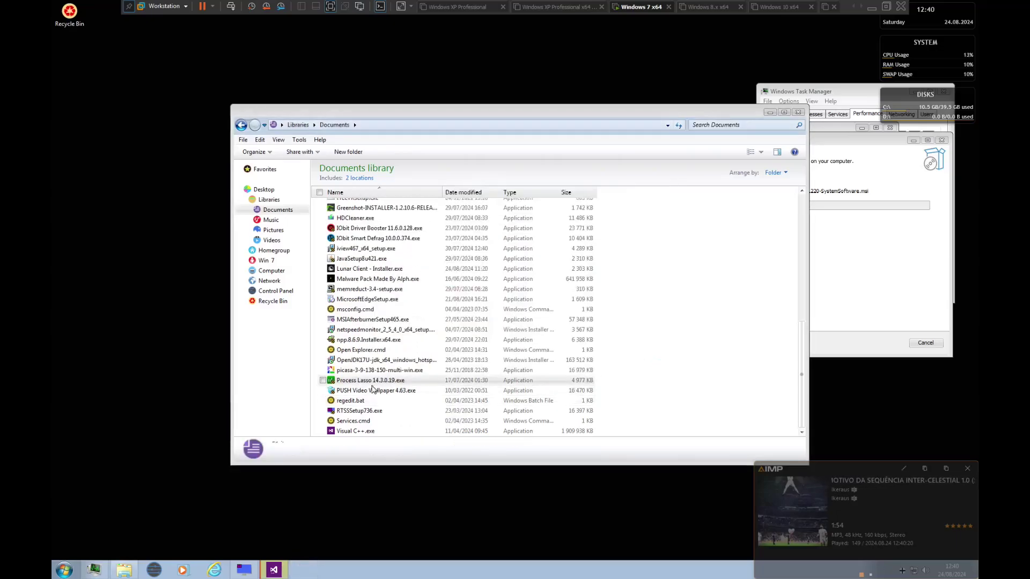
Launch the Process Lasso 14.3.0.19 and Picasa 3 installers, and advance the Picasa setup to its installation folder page.
click(406, 380)
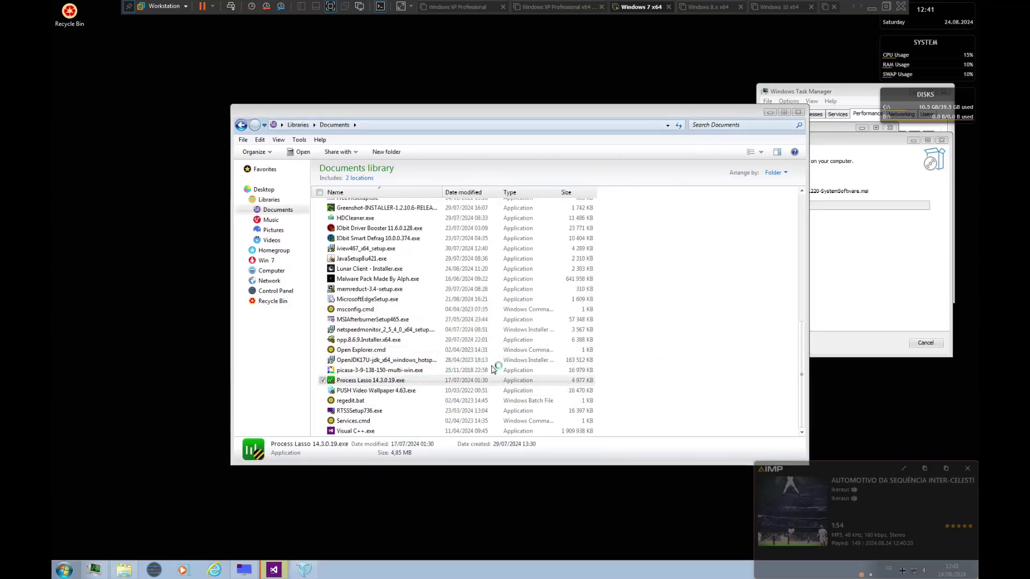
double_click(407, 370)
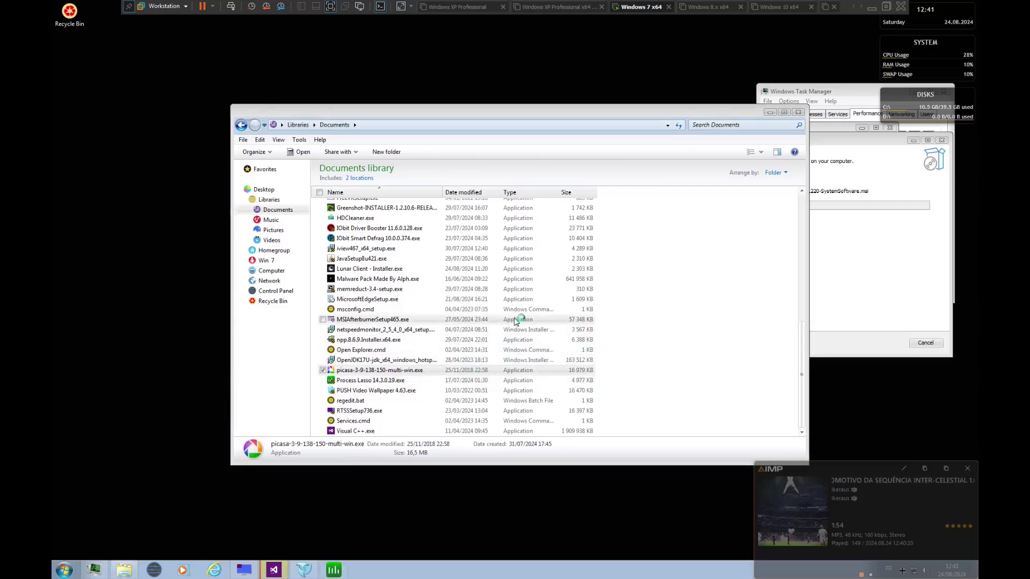
click(537, 361)
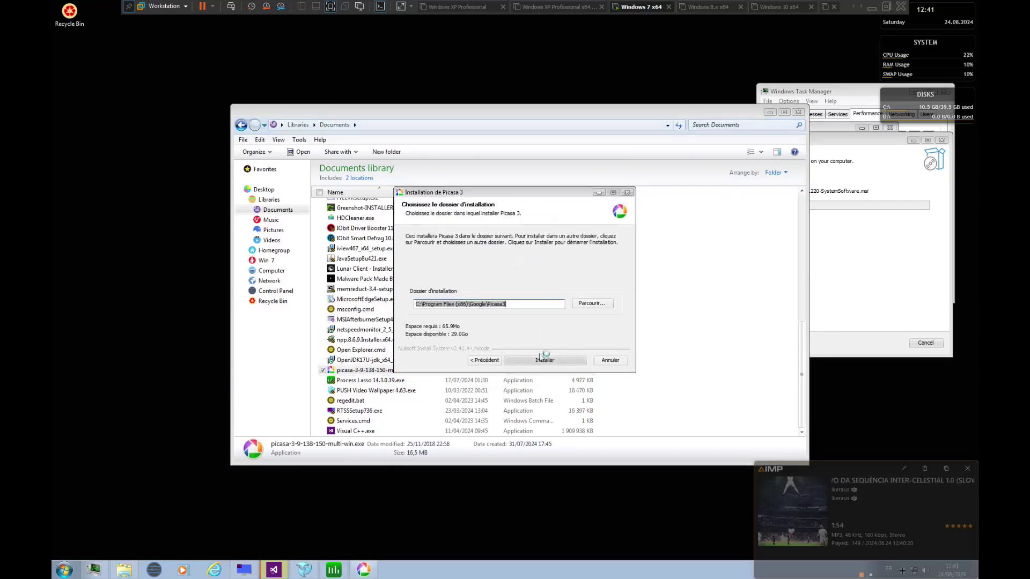
Set the Picasa 3 installation folder to C:\Program Files\Picasa3, and start the installation.
click(590, 304)
double_click(475, 280)
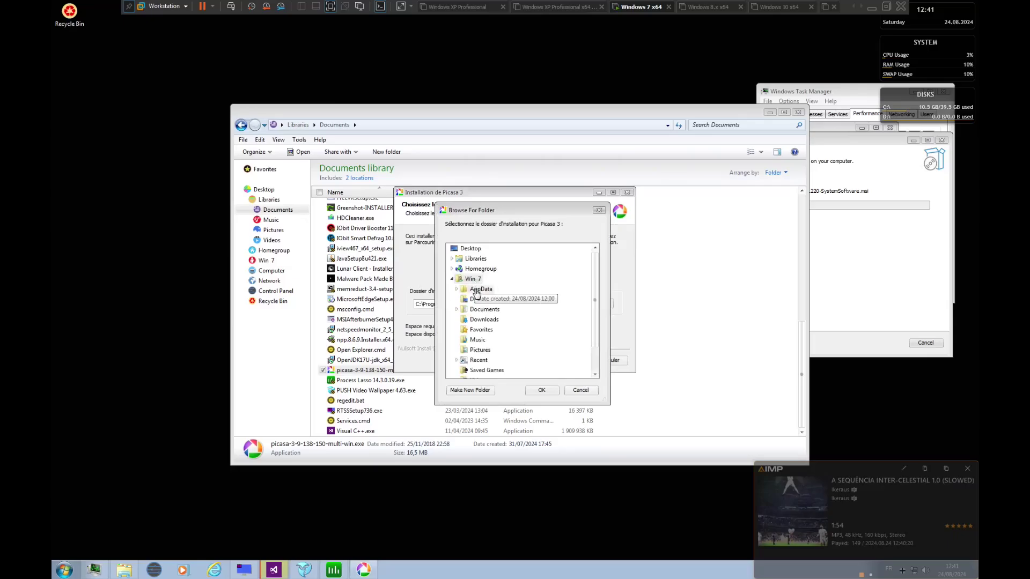
click(452, 279)
click(476, 289)
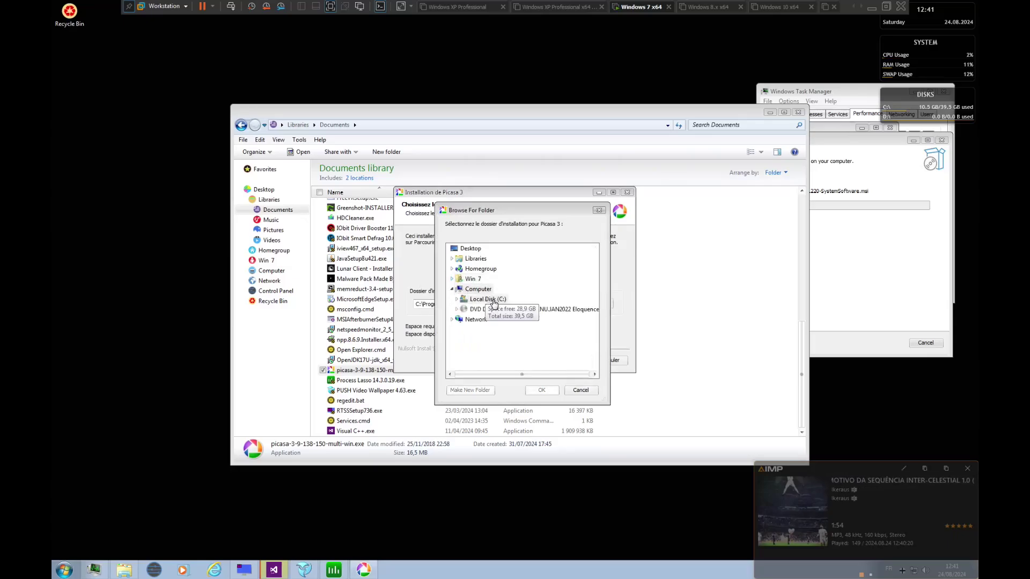
double_click(487, 299)
click(494, 357)
double_click(494, 357)
click(542, 390)
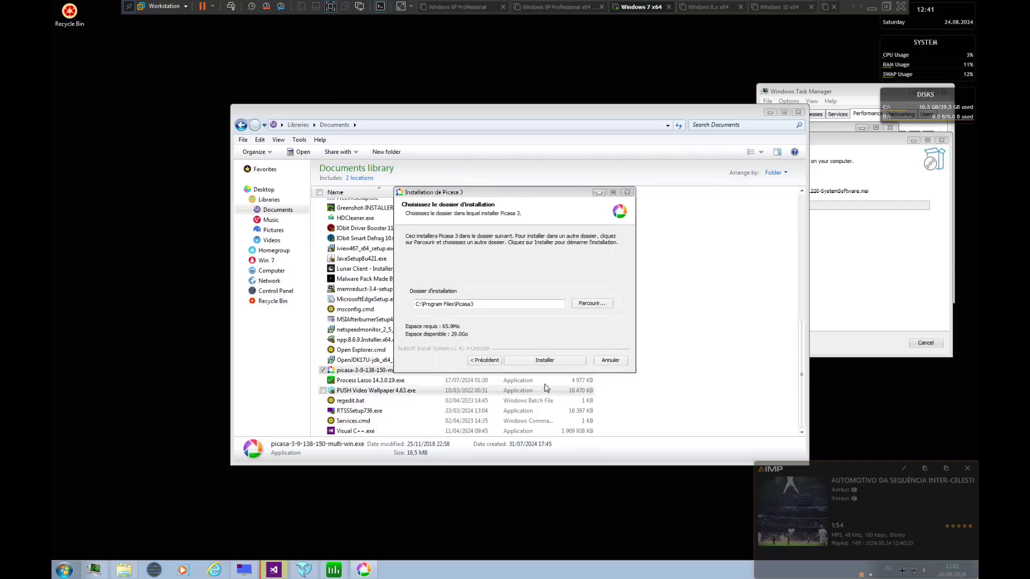
click(569, 364)
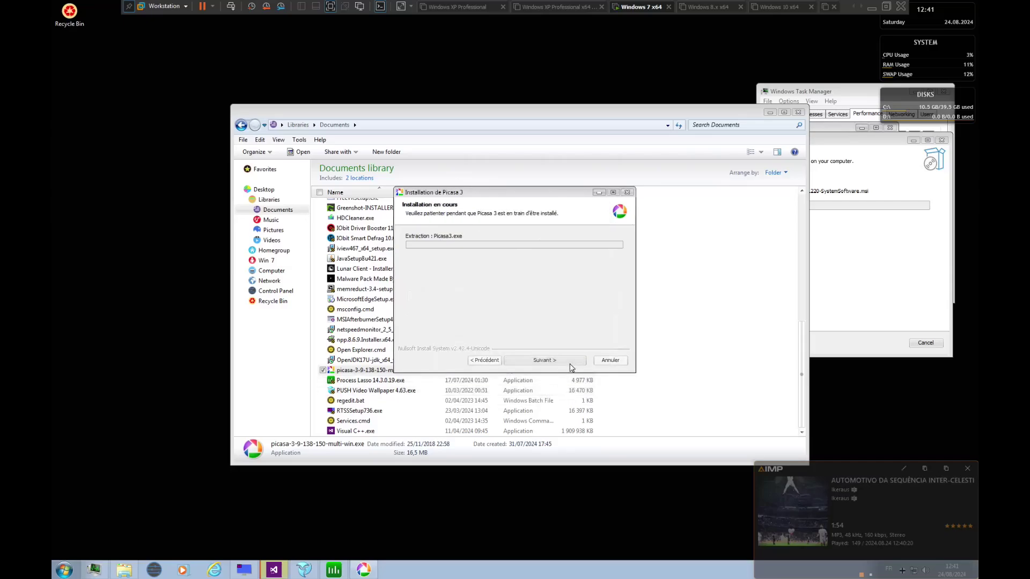
Install Process Lasso with additional interface languages, and close the finished Picasa 3 setup.
click(770, 113)
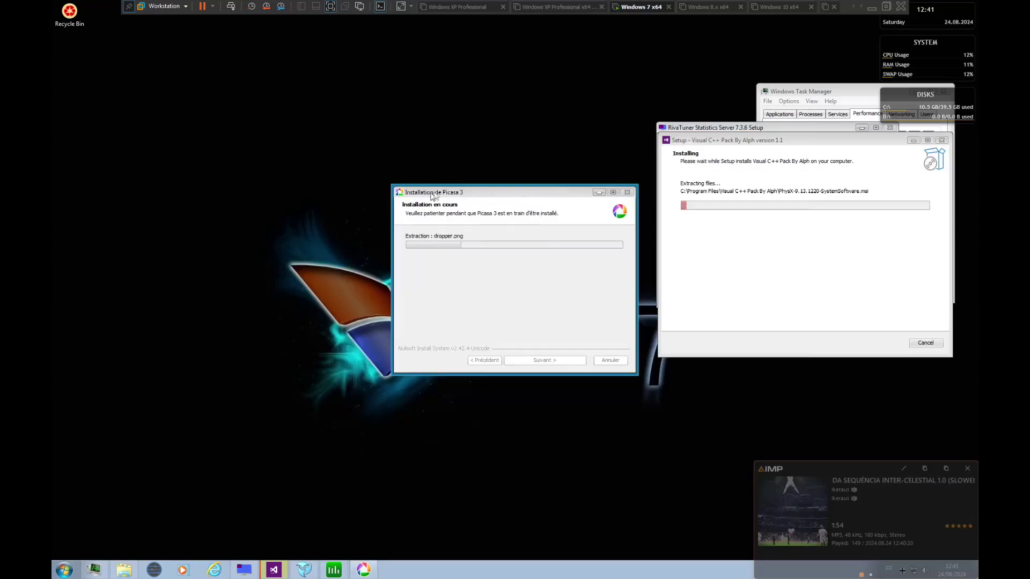
drag(452, 193, 237, 140)
click(549, 341)
click(565, 362)
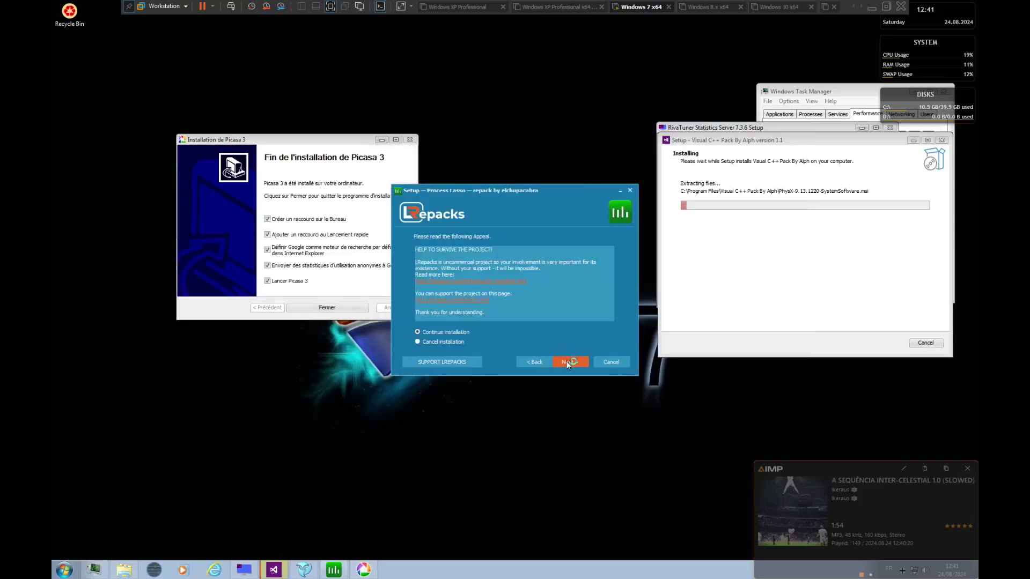
click(565, 362)
click(570, 362)
click(572, 365)
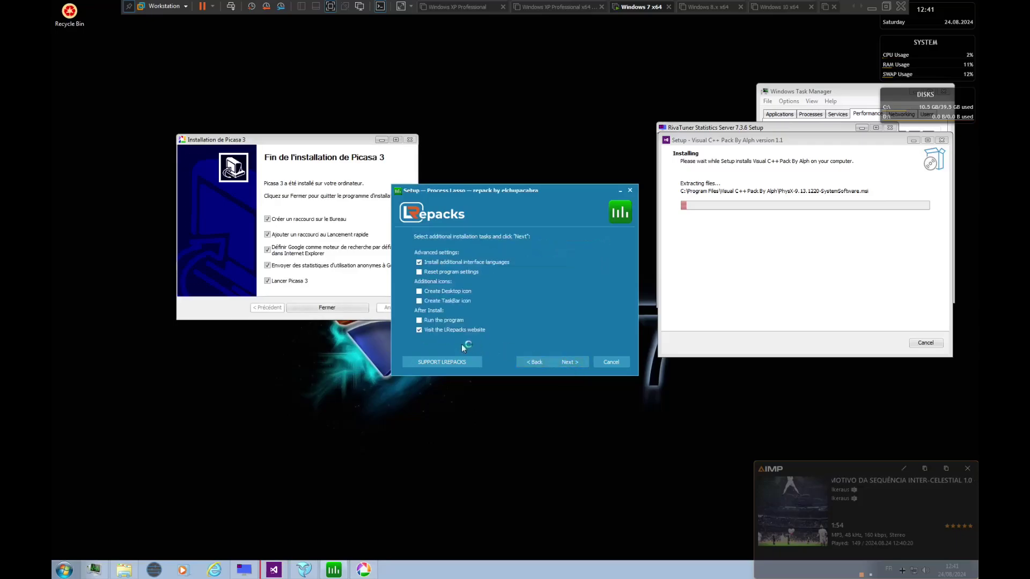
click(563, 361)
click(316, 308)
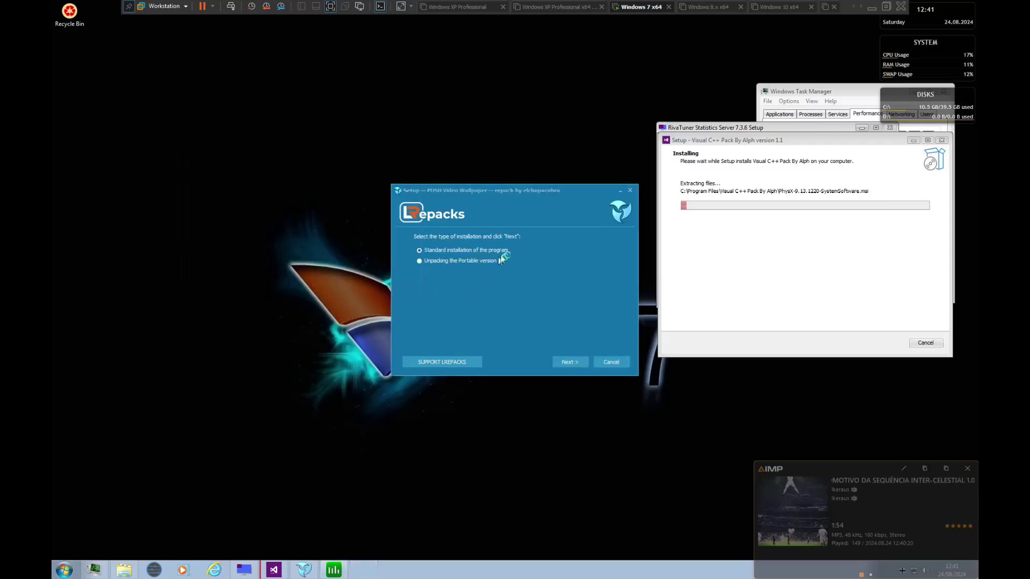
Install PUSH Video Wallpaper in C:\Program Files\Video Wallpaper with the screensaver and samples, without extra icons, launching the program or visiting the LRepacks website.
click(578, 362)
click(578, 361)
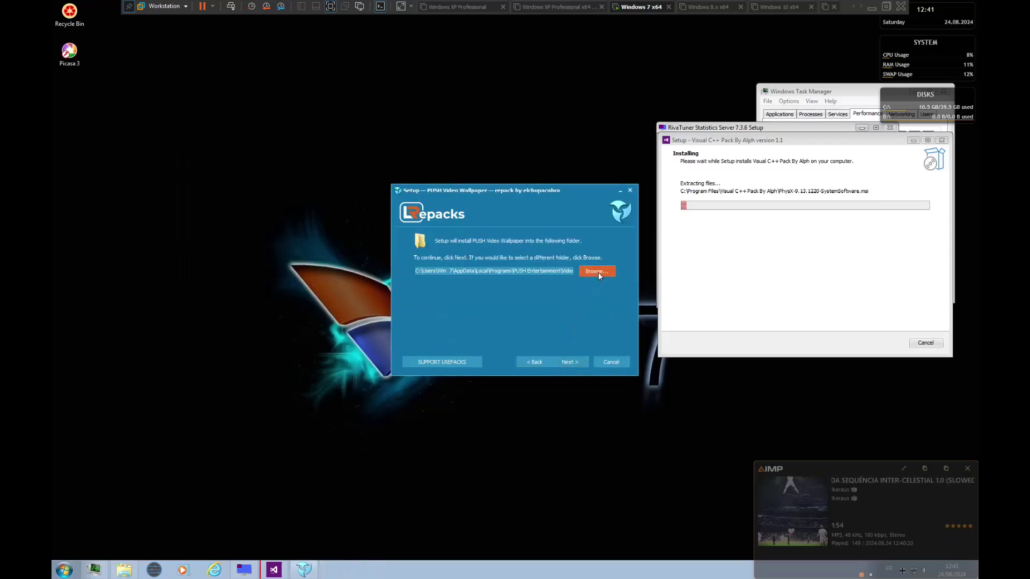
click(599, 272)
click(482, 291)
click(488, 260)
click(535, 356)
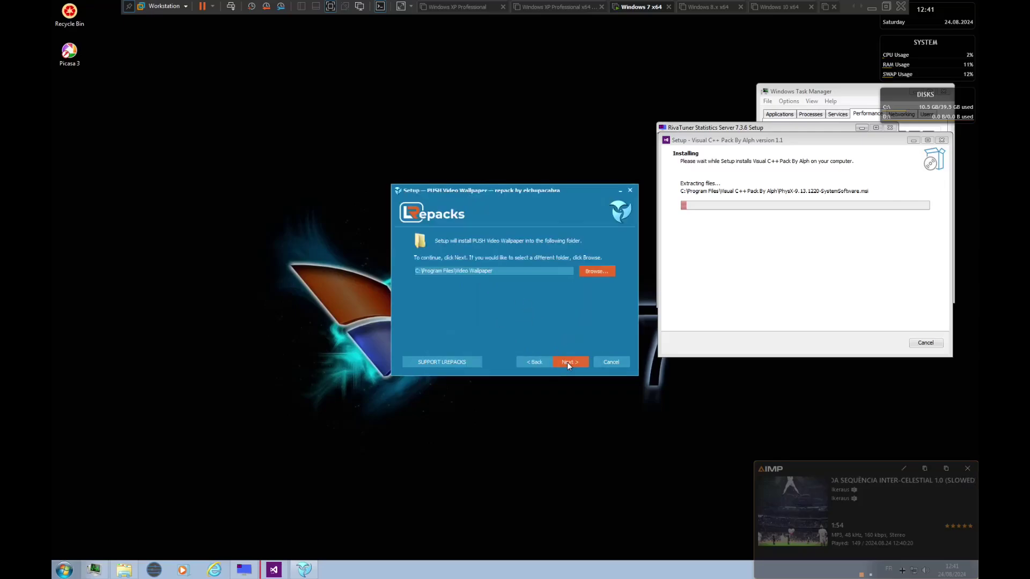
click(567, 362)
click(555, 362)
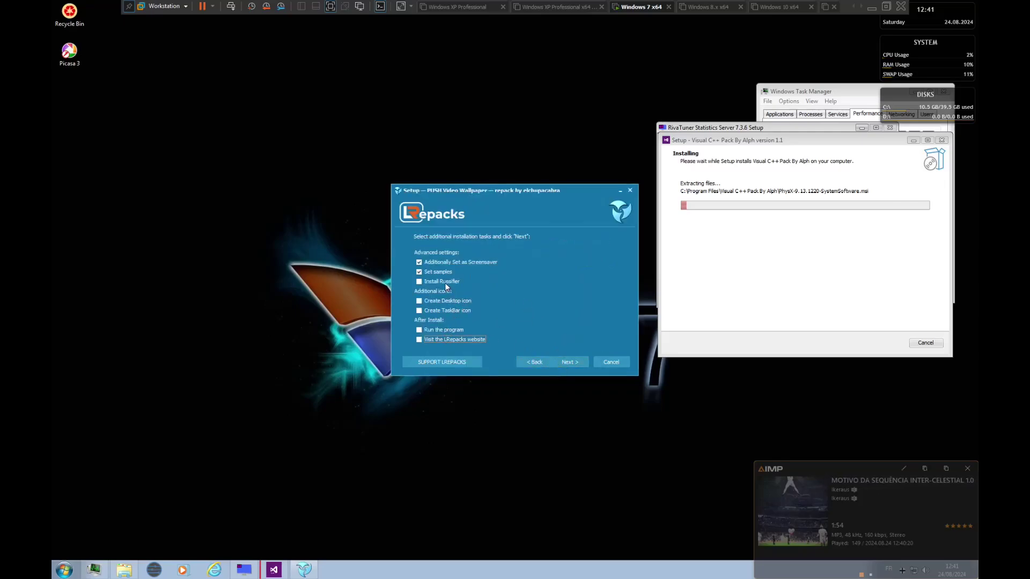
click(571, 363)
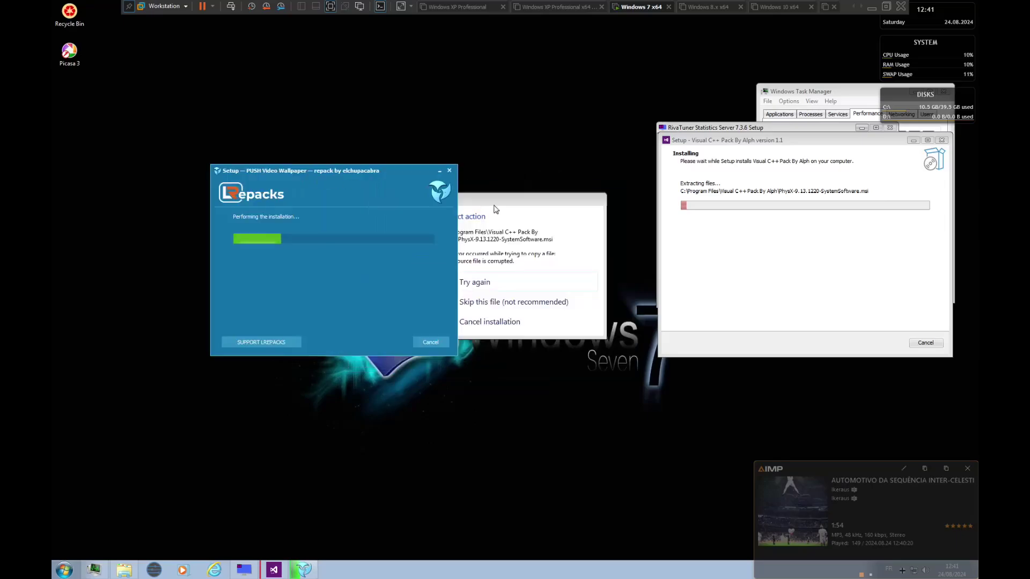
Skip the corrupted PhysX file in the Visual C++ Pack setup, and close the finished RivaTuner Statistics Server setup.
click(485, 302)
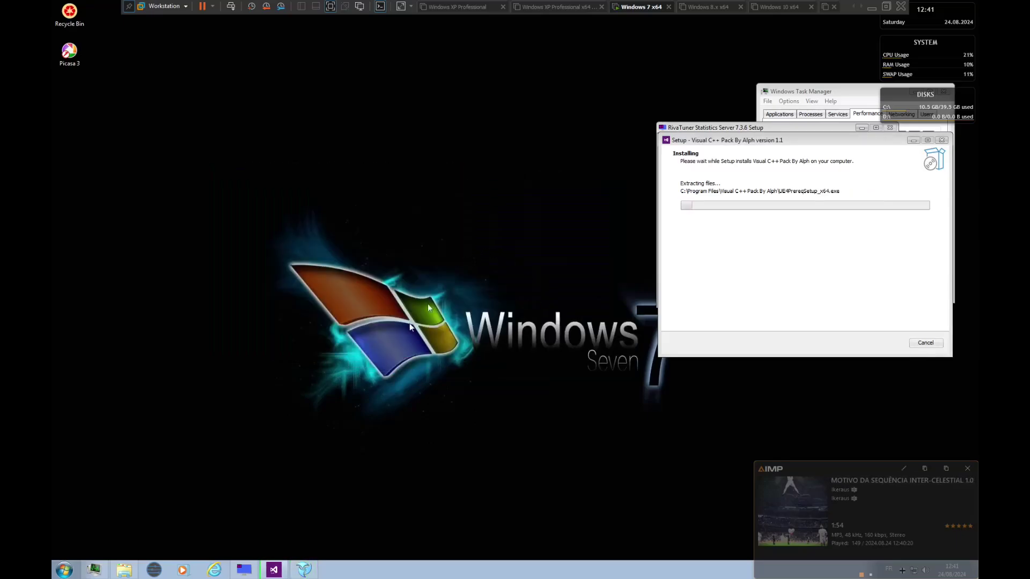
click(744, 130)
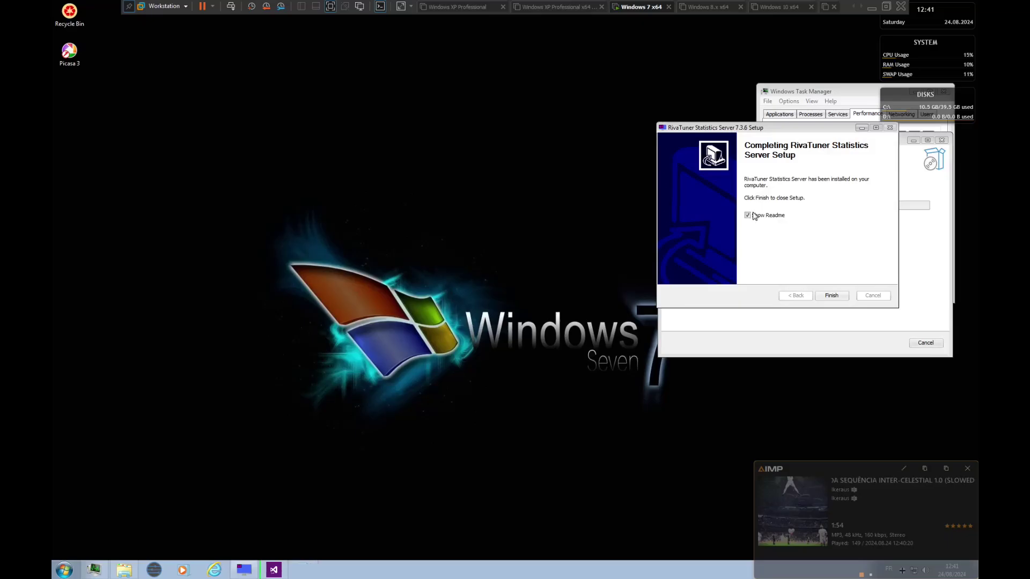
key(Return)
Delete the PUSH Video Wallpaper 4.63, Process Lasso 14.3.0.19 and Picasa installers from the Documents library.
click(127, 572)
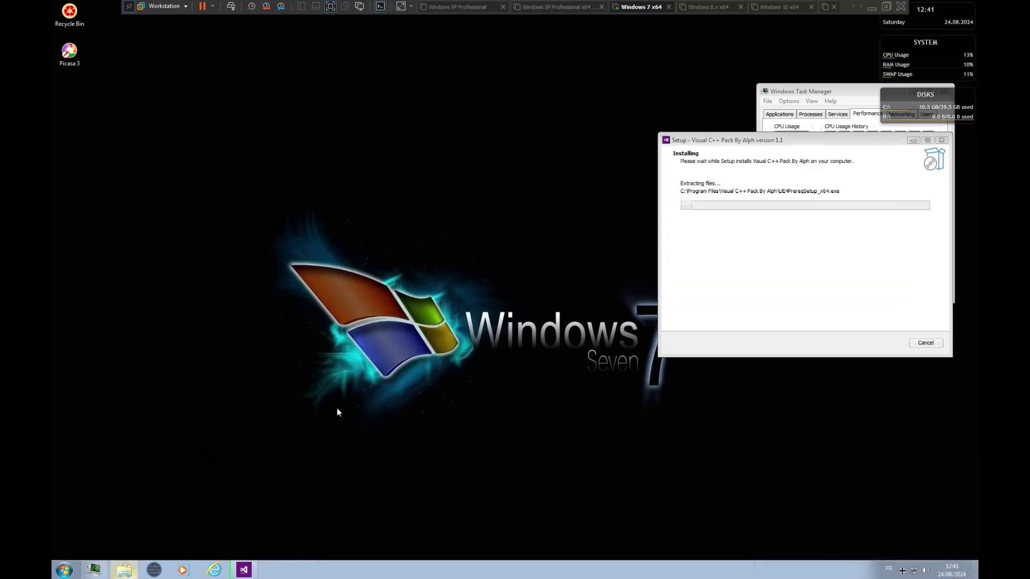
click(351, 391)
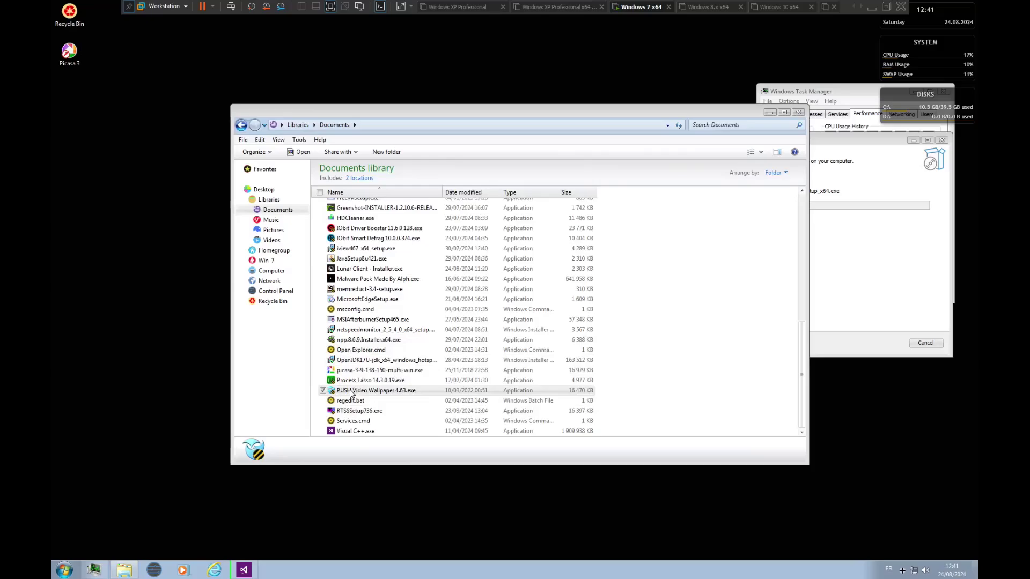
key(Delete)
key(Return)
click(352, 392)
key(Delete)
key(Return)
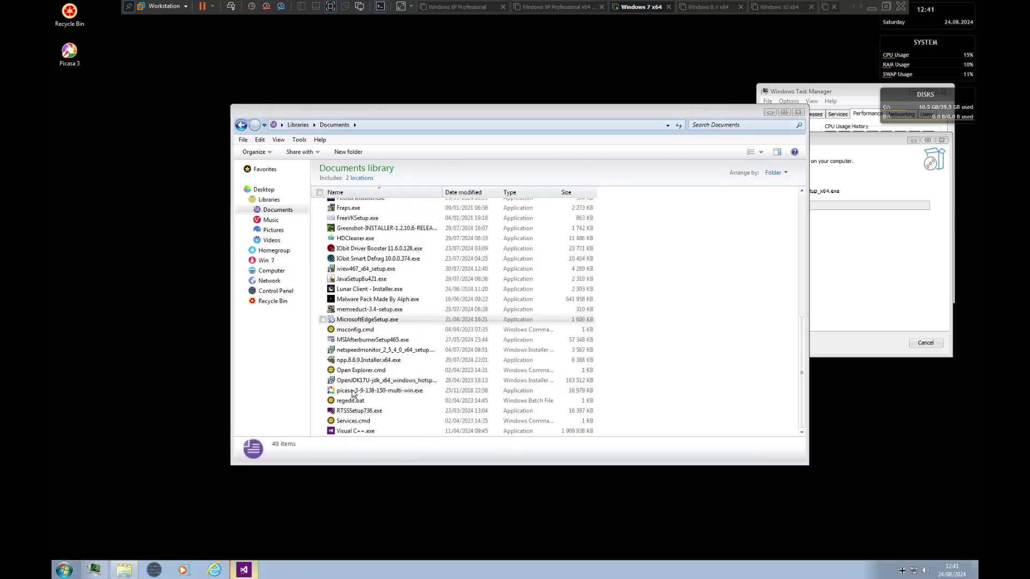
click(367, 392)
key(Delete)
key(Return)
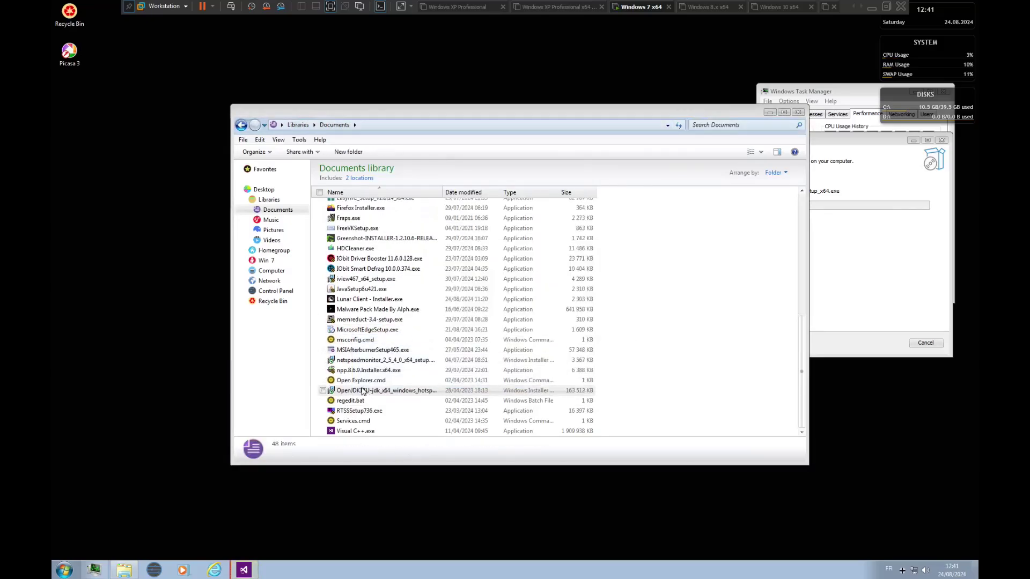
Launch the OpenJDK17U installer, and install Notepad++ v8.6.9 in English with the default components and no desktop shortcut.
double_click(366, 393)
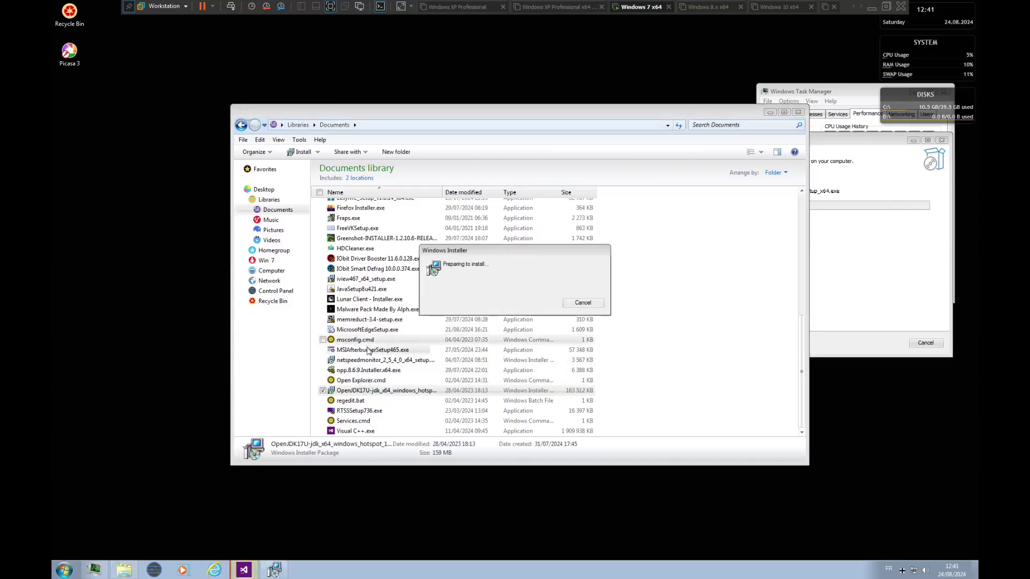
click(354, 371)
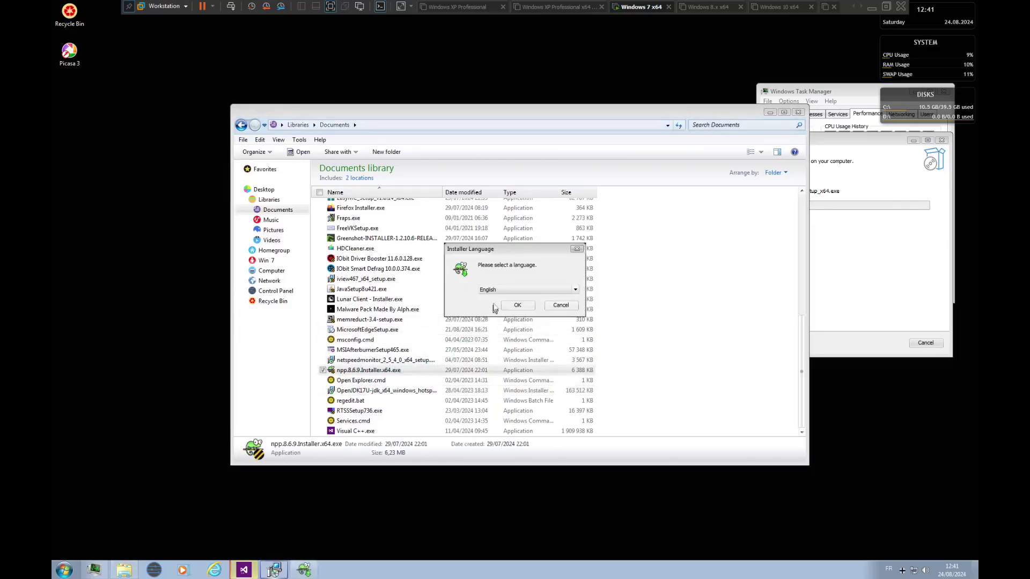
key(Return)
key(Return)
key(Return)
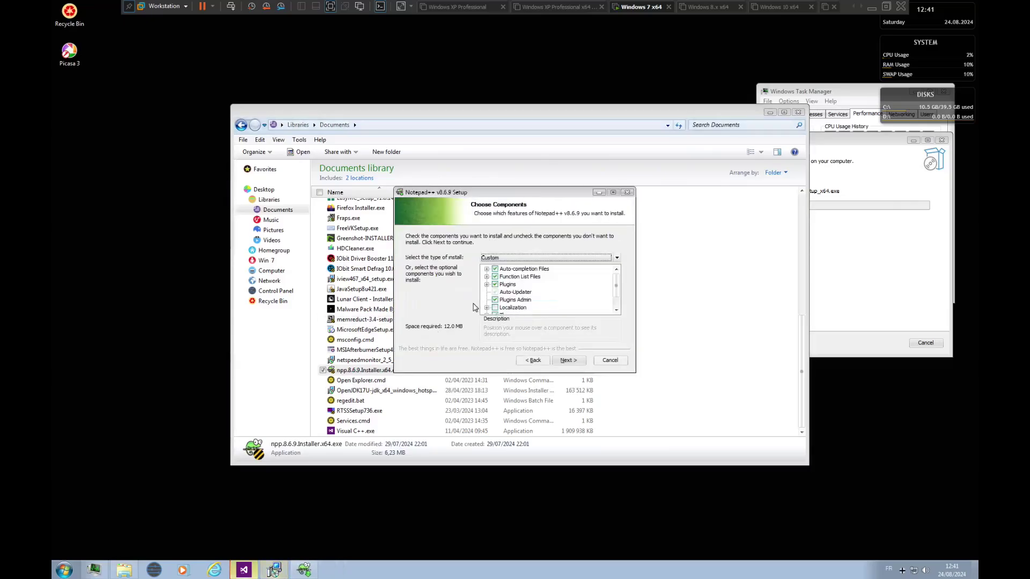
key(Return)
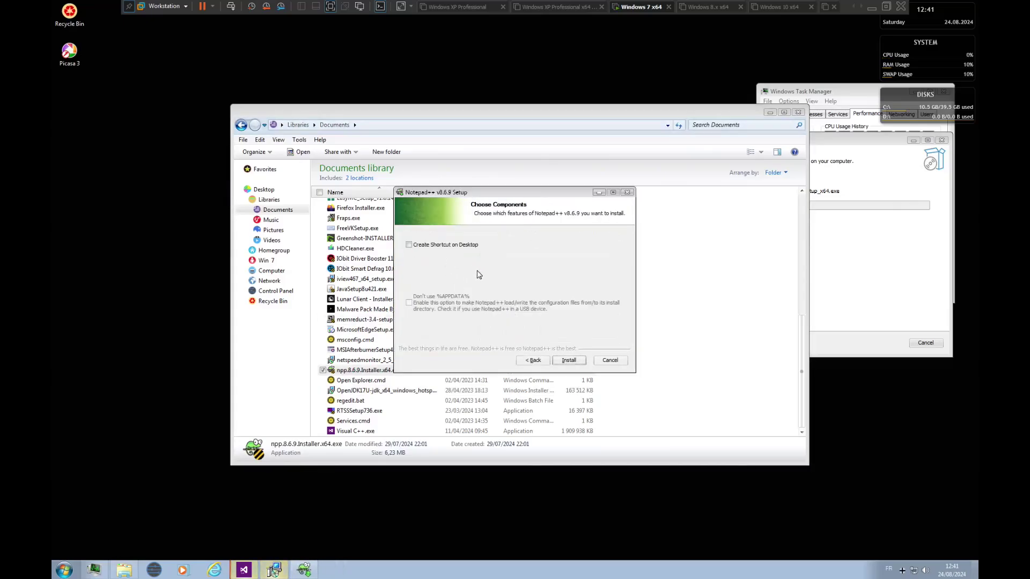
key(Return)
key(Return)
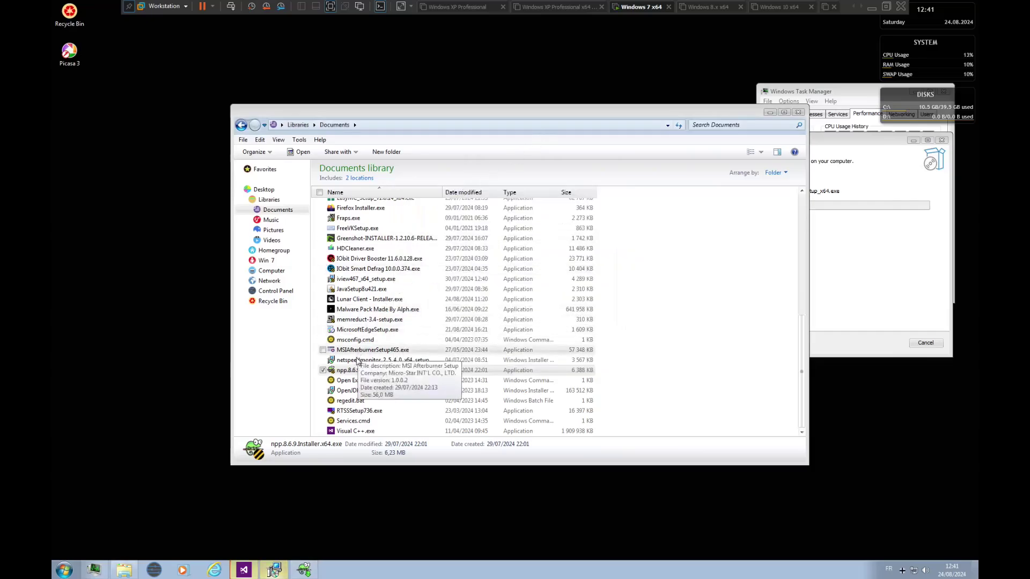
Launch the NetSpeedMonitor 2.5.4.0 x64 installer and open the donation website from its setup.
double_click(358, 361)
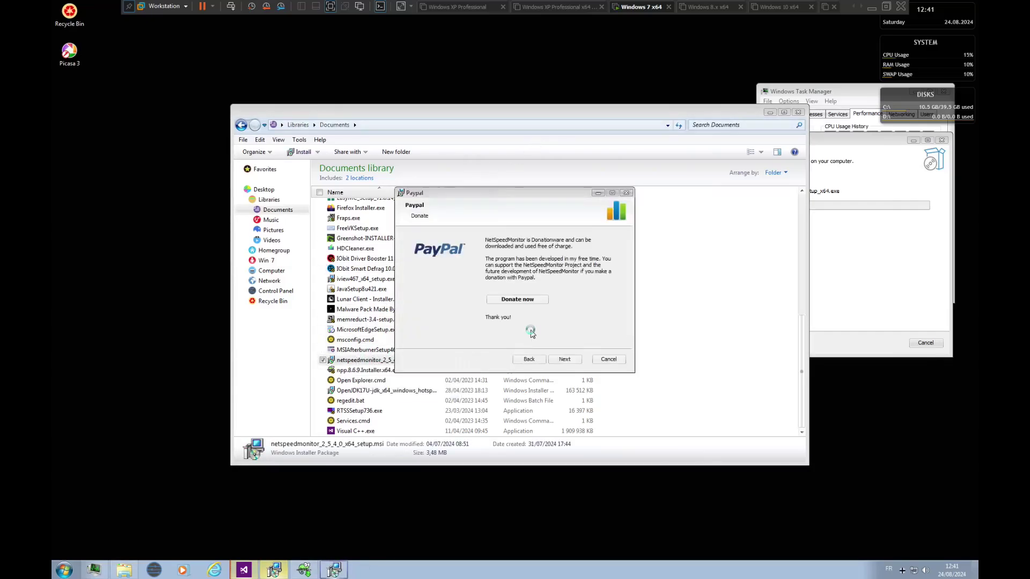
click(564, 358)
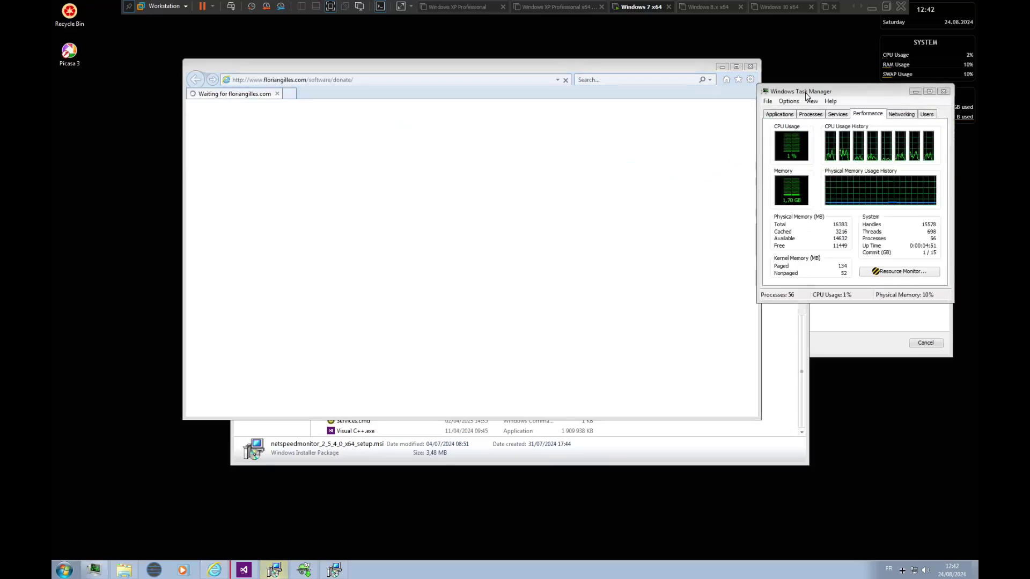
Accept the recommended Internet Explorer 11 settings, and close the browser with all its tabs.
click(263, 71)
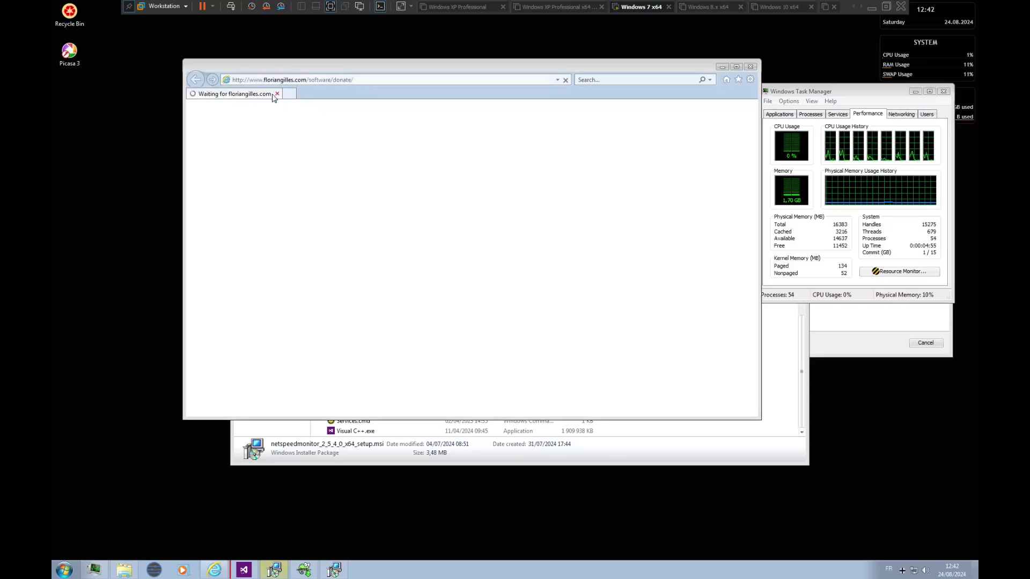
click(289, 94)
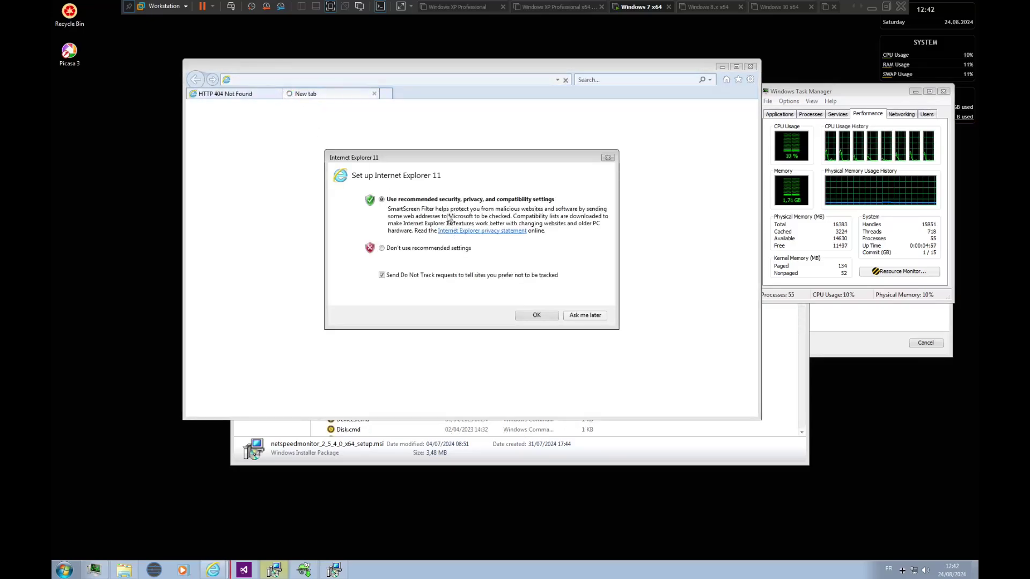
click(533, 318)
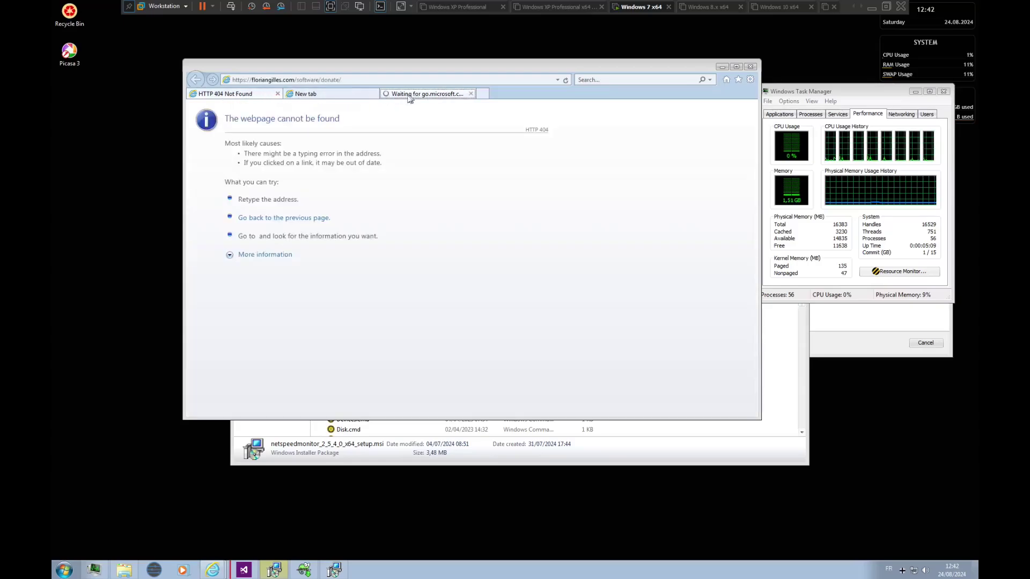
click(329, 96)
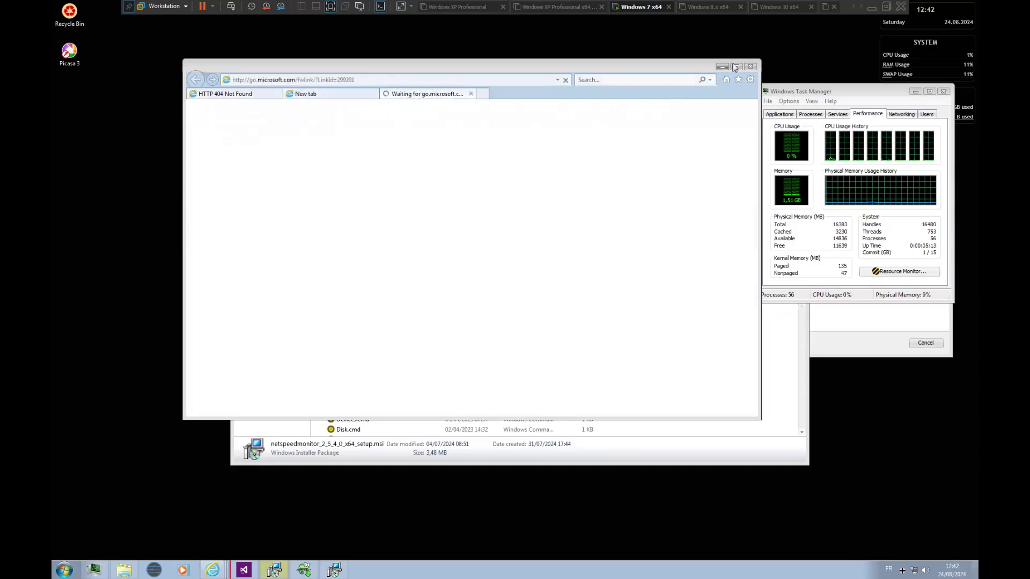
click(750, 67)
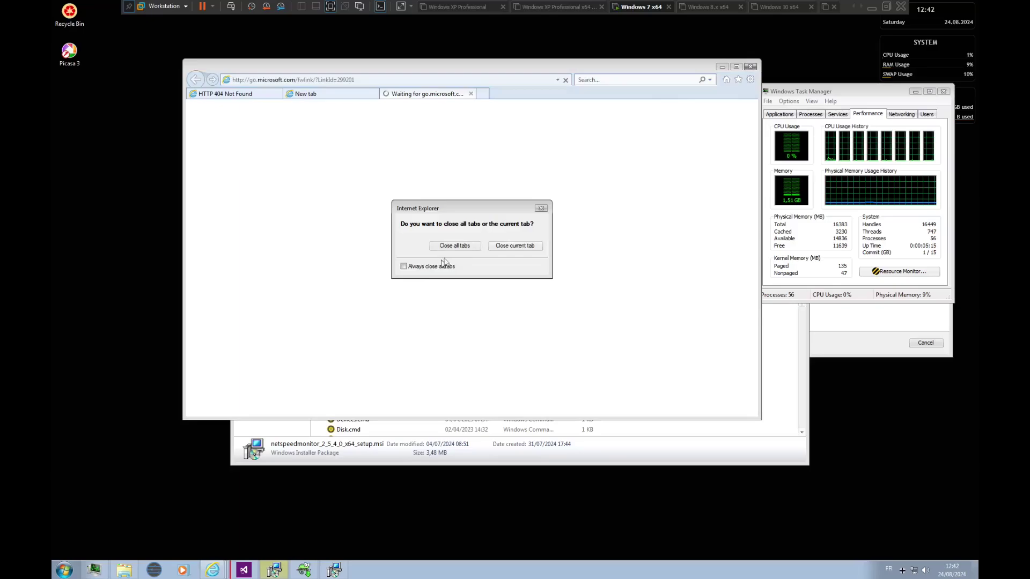
click(455, 246)
Install NetSpeedMonitor in C:\Program Files\NetSpeedMonitor, add its toolbar to the taskbar, and save the English settings with traffic logging enabled.
click(563, 359)
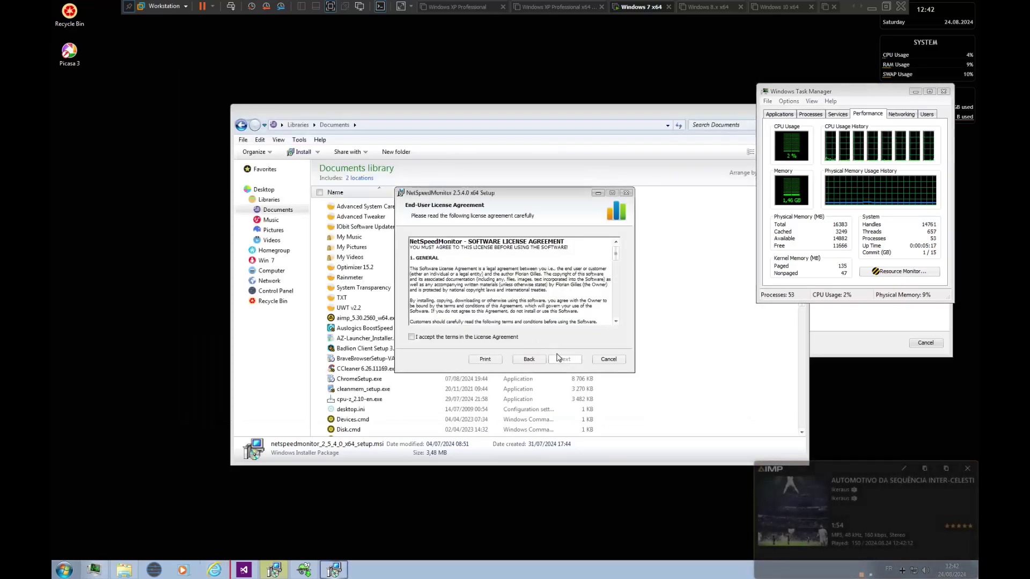
click(411, 337)
click(564, 360)
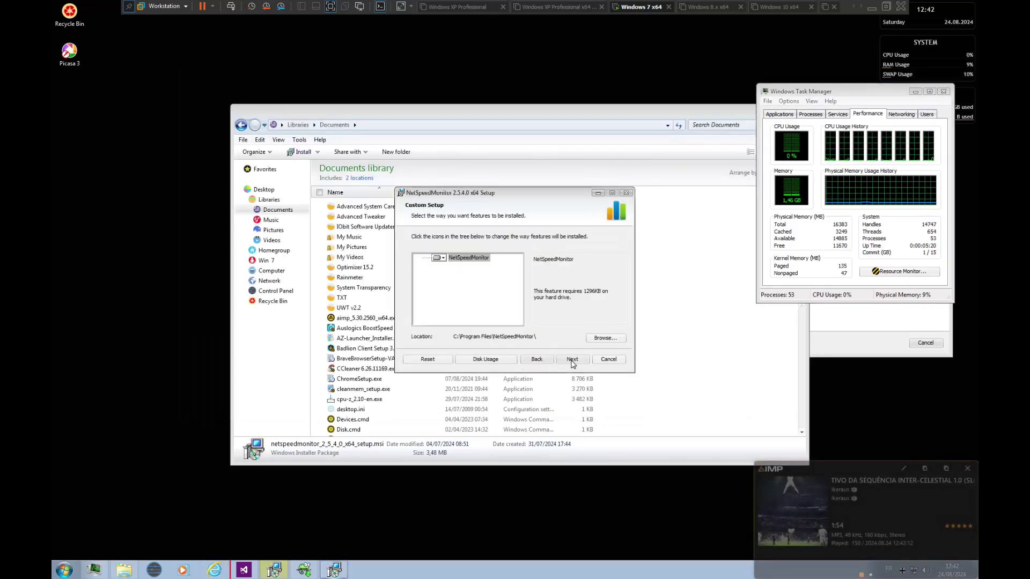
click(565, 360)
click(573, 364)
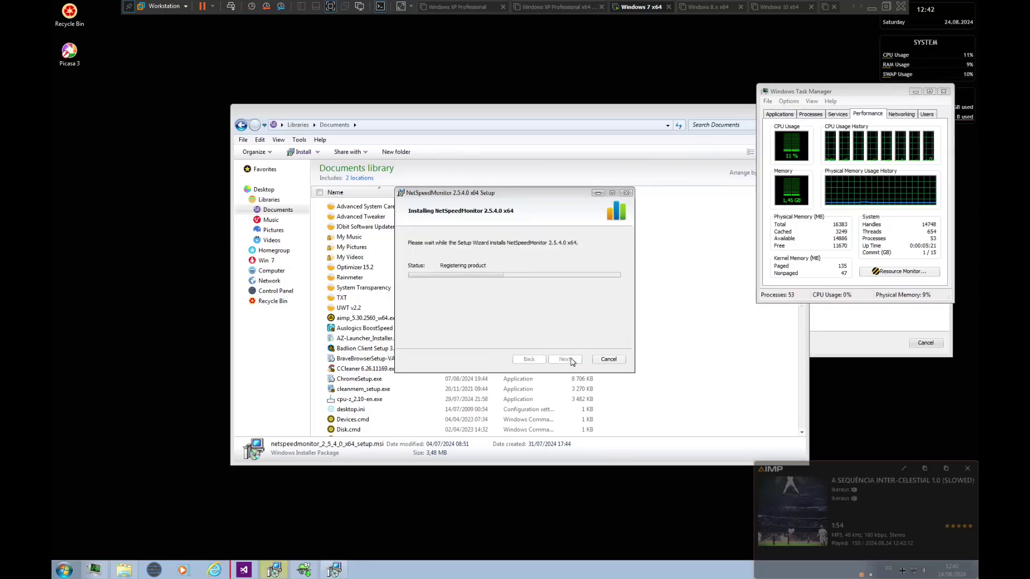
click(567, 360)
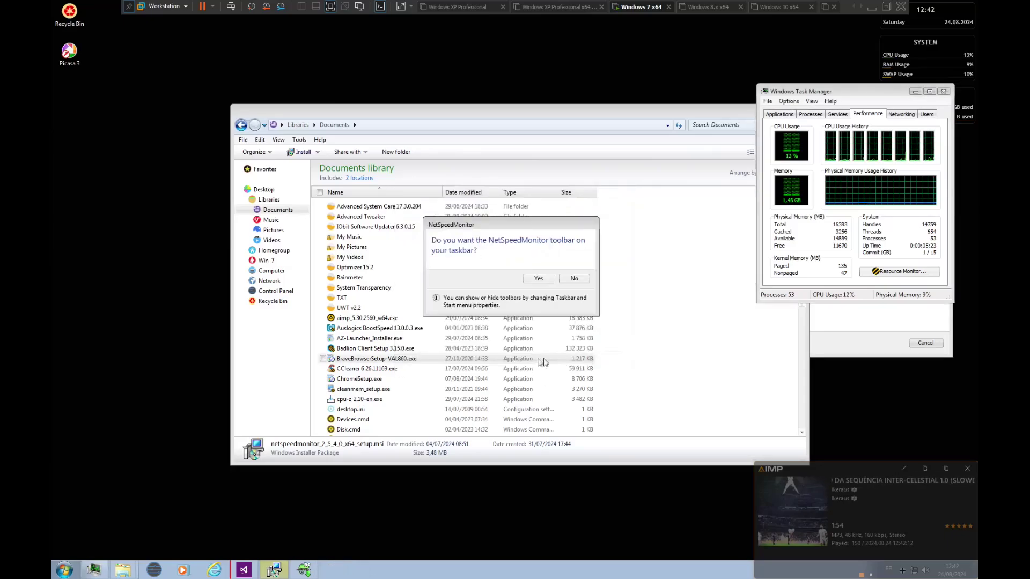
click(537, 279)
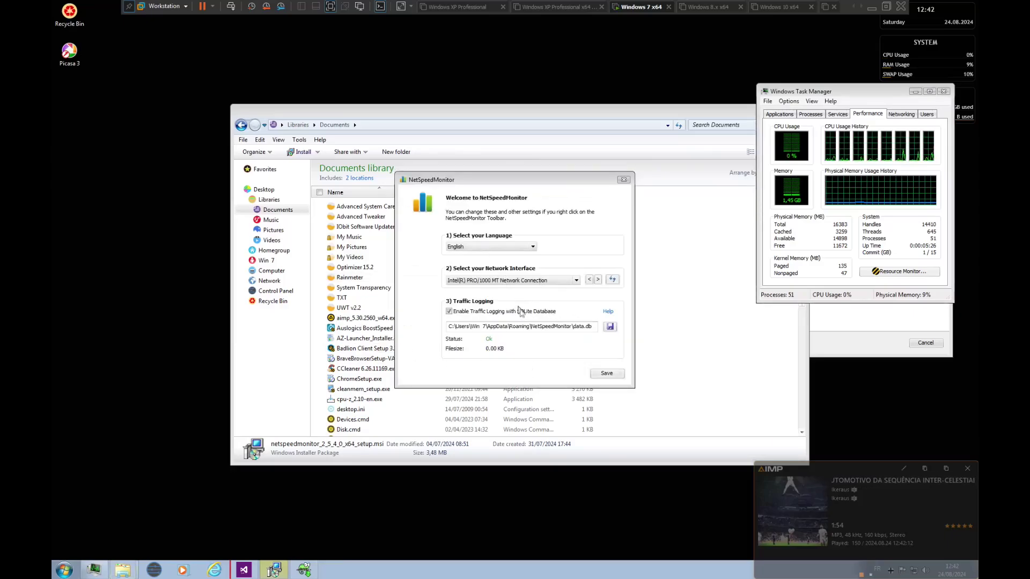
click(606, 374)
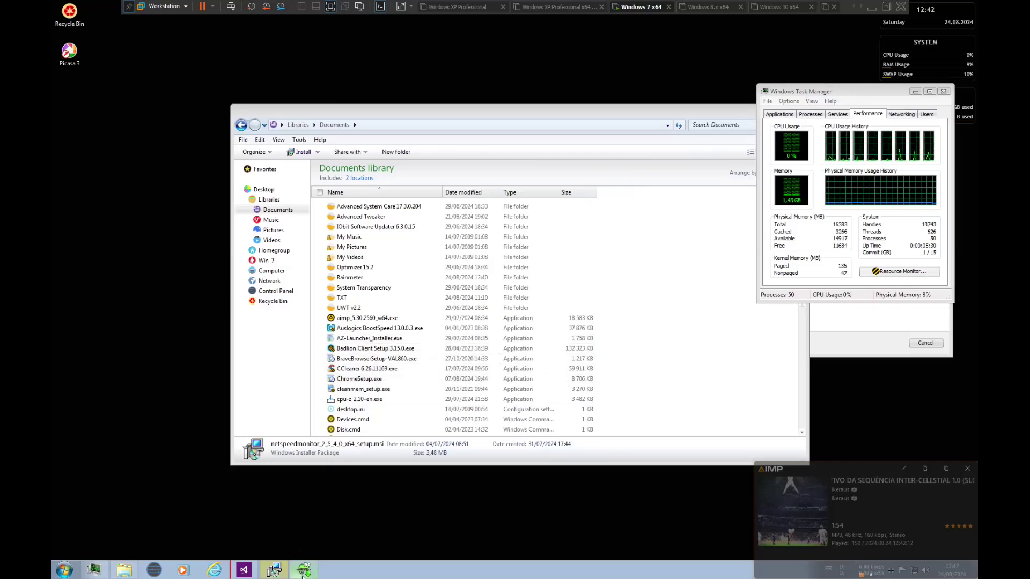
Close the finished Notepad++ setup, and delete the RTSSSetup736.exe installer from the Documents library.
key(Return)
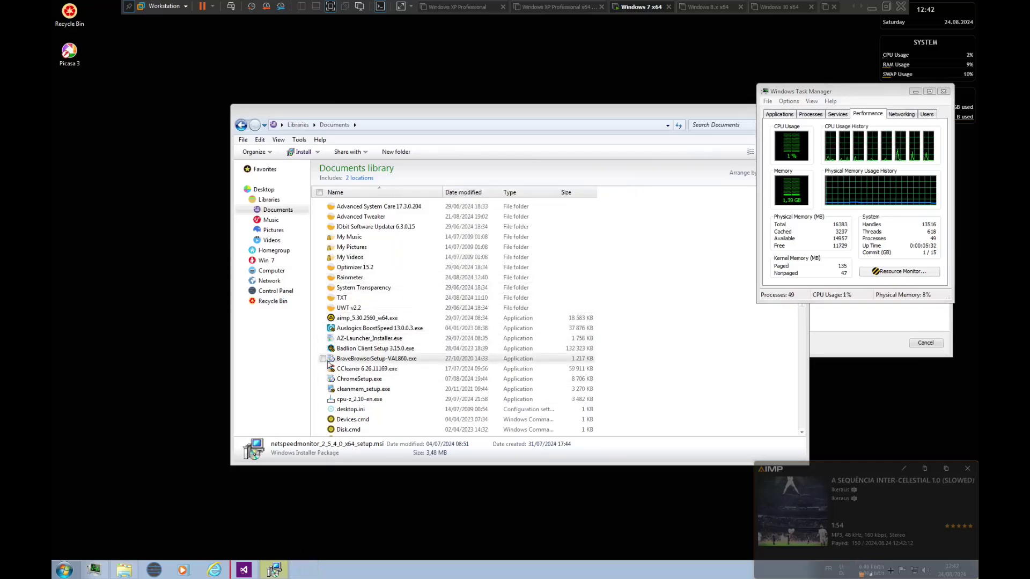
scroll(372, 353, down, 8)
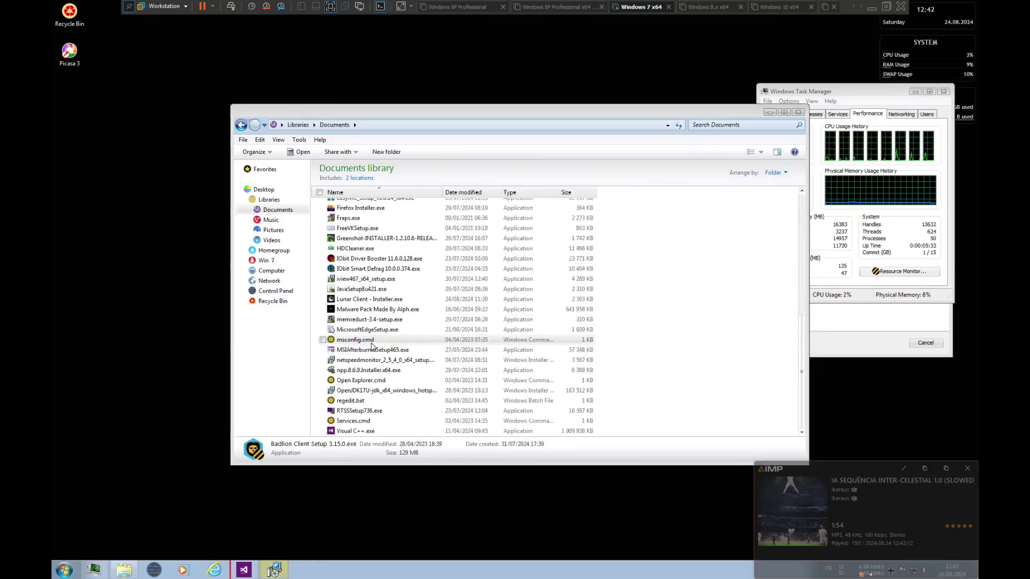
click(354, 411)
key(Delete)
key(Return)
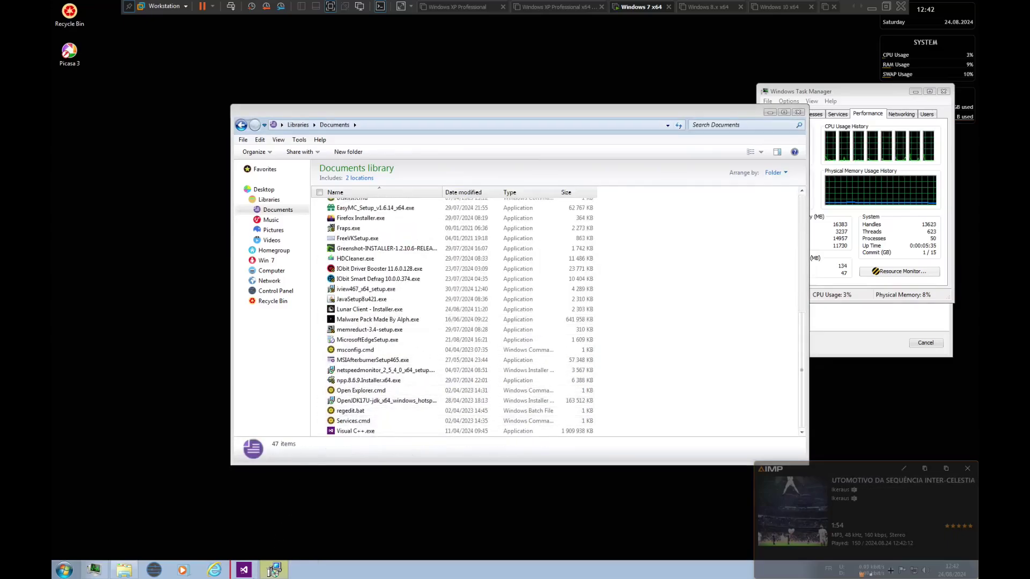
Try to install Eclipse Temurin JDK with Hotspot 17.0.7+7 (x64) in its default folder, including the JAVA_HOME variable component.
click(282, 564)
click(564, 359)
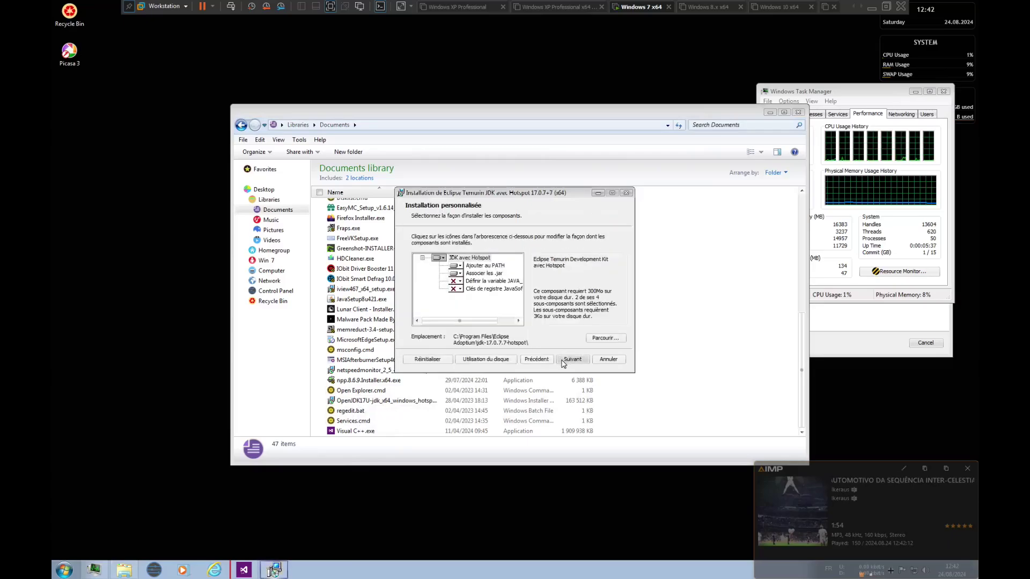
click(565, 359)
click(528, 359)
click(456, 281)
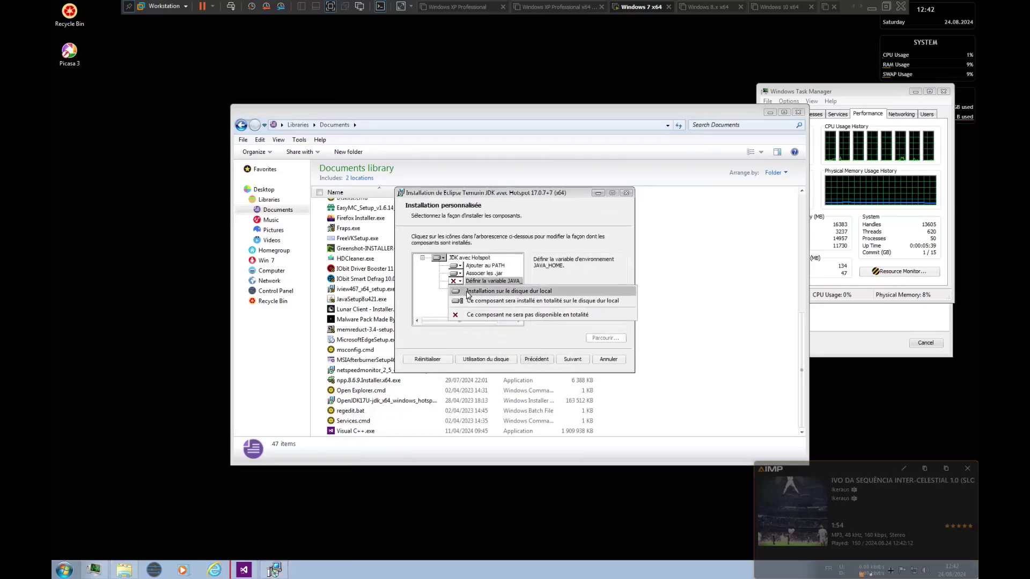
click(455, 292)
click(572, 359)
click(564, 360)
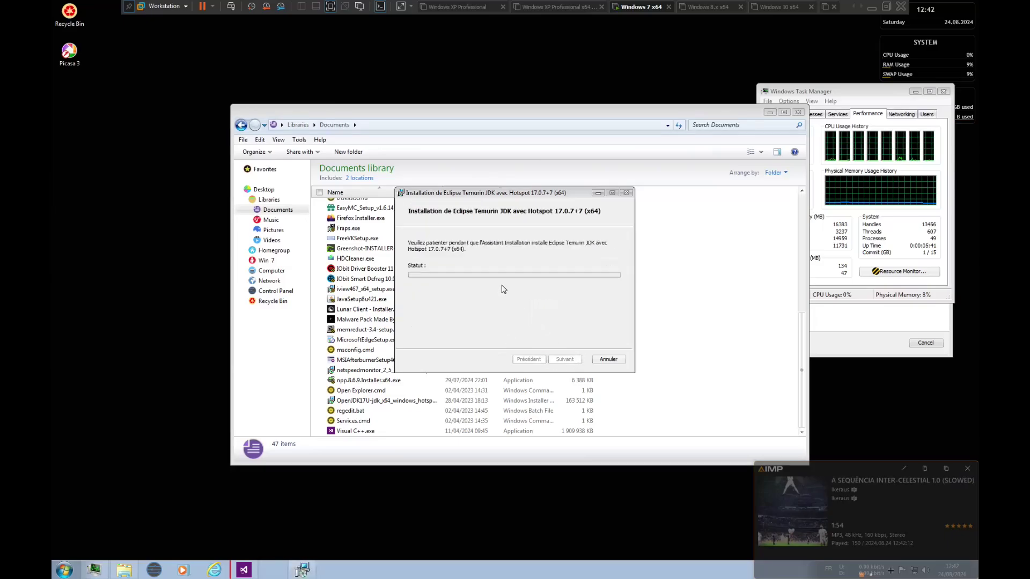
drag(494, 194, 624, 51)
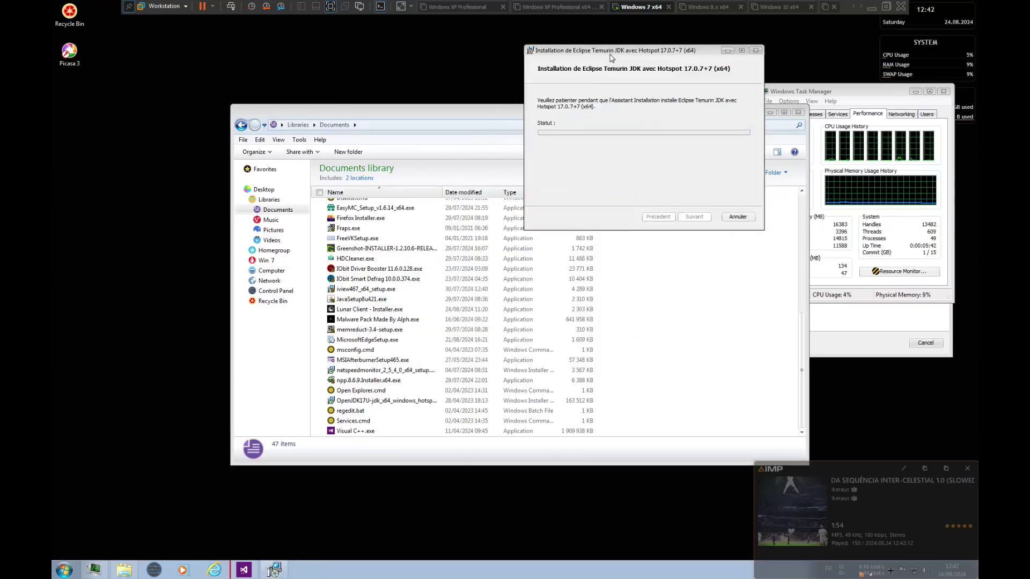
Delete the npp.8.6.9 and netspeedmonitor_2_5_4_0_x64 installers from the Documents library.
click(362, 381)
key(Delete)
key(Return)
click(363, 380)
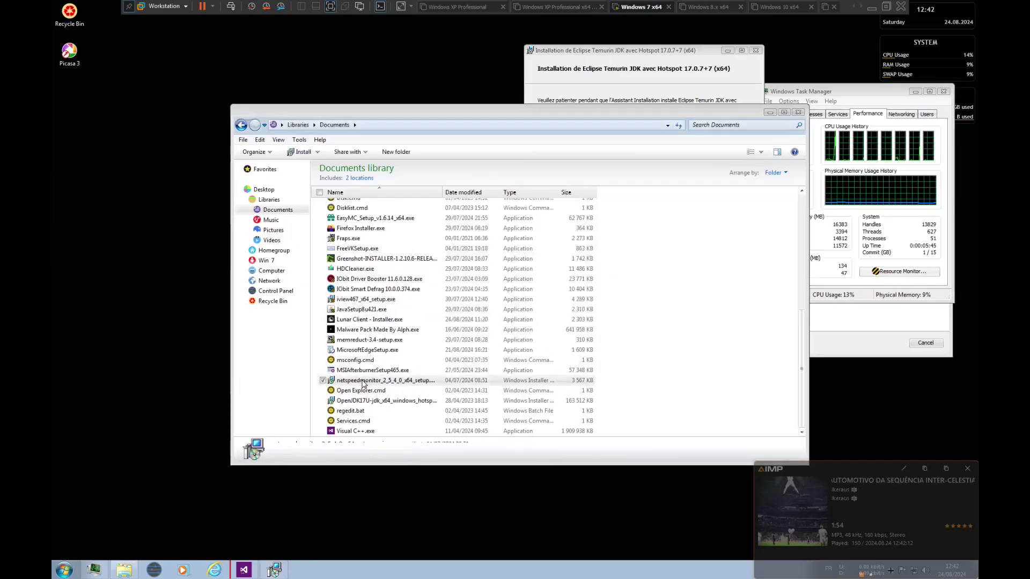
key(Delete)
key(Return)
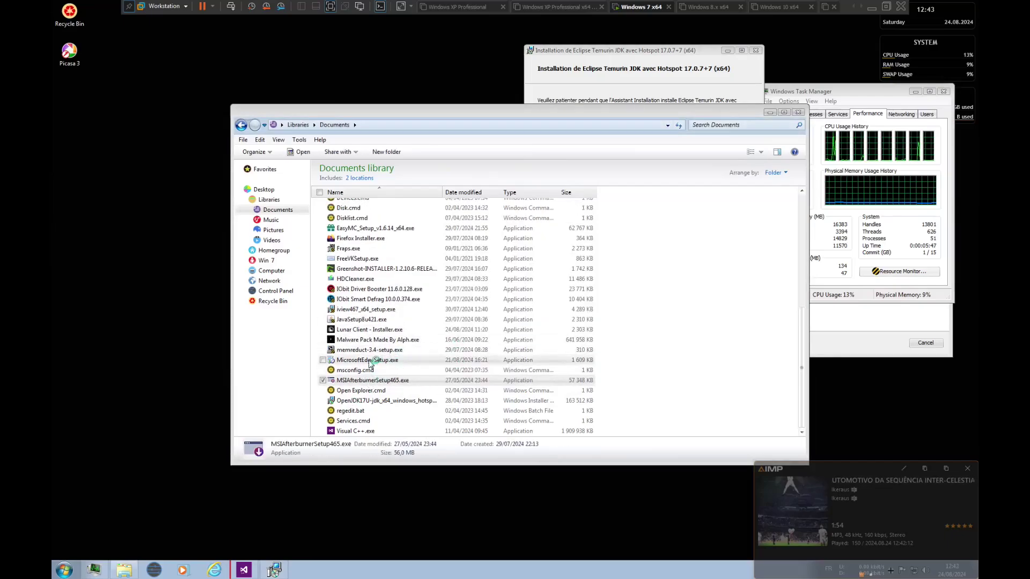
Start the MSI Afterburner and Microsoft Edge setups, and install Mem Reduct v3.4, declining its language pack update.
click(369, 361)
double_click(369, 350)
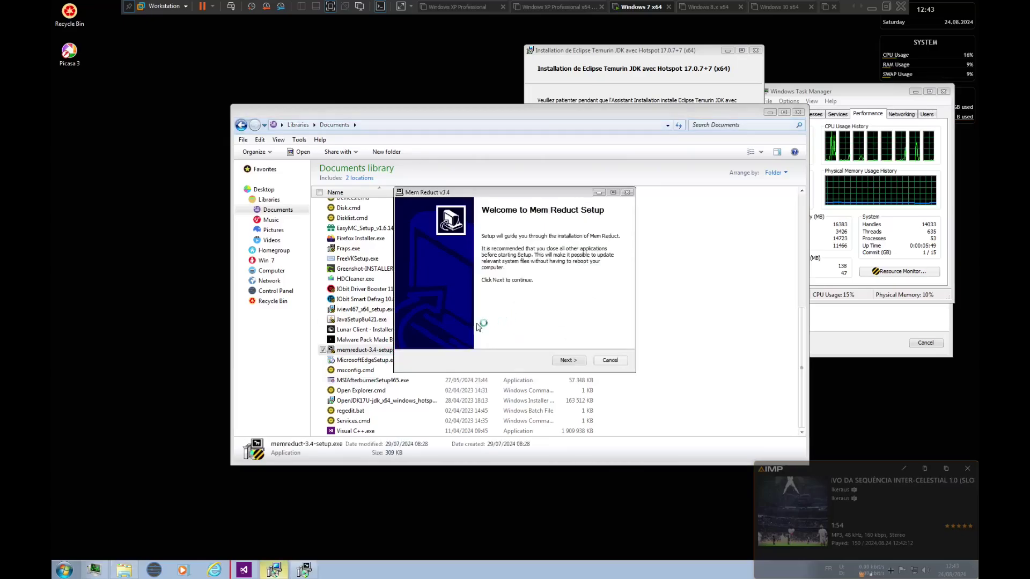
key(Return)
key(Return)
key(Return)
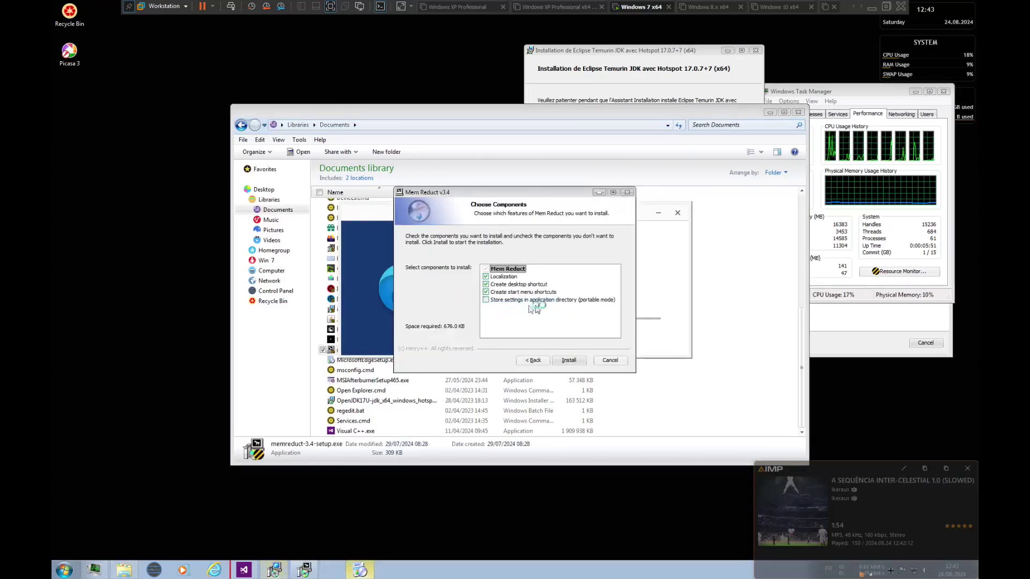
click(502, 301)
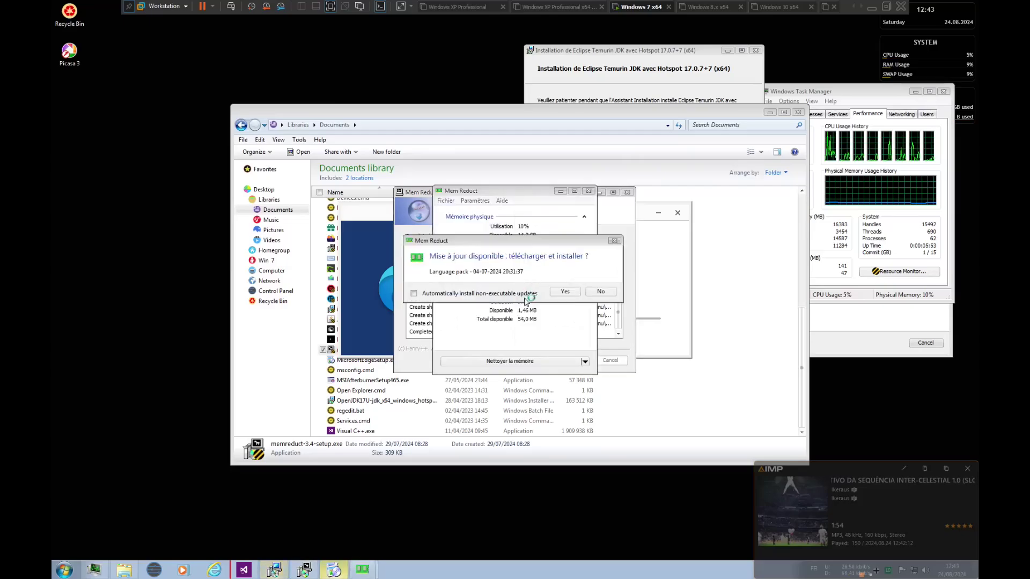
click(602, 289)
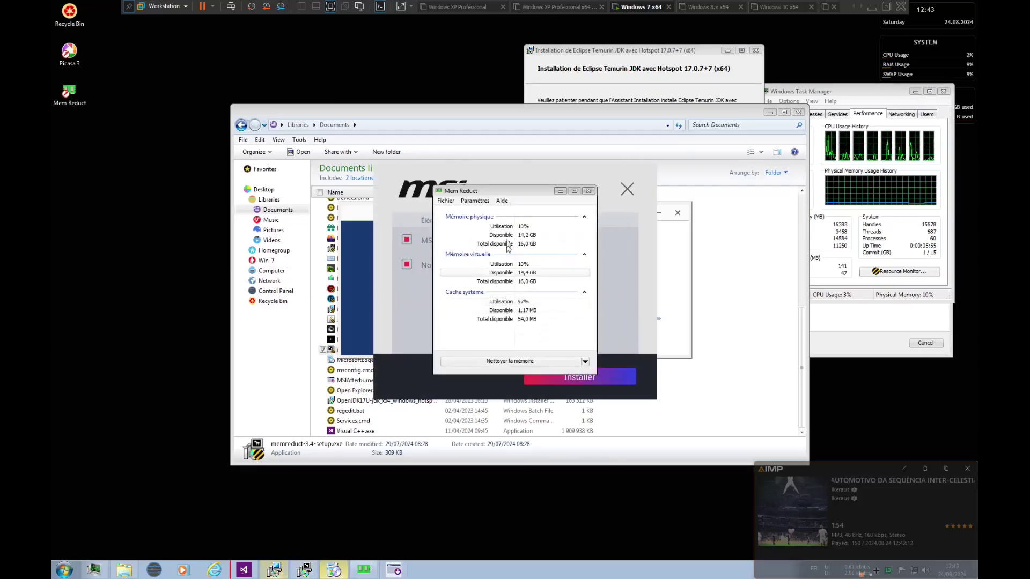
Set Mem Reduct's language to English, and enable loading on system startup, starting minimized and skipping the User Account Control warning.
click(445, 200)
click(457, 211)
click(558, 296)
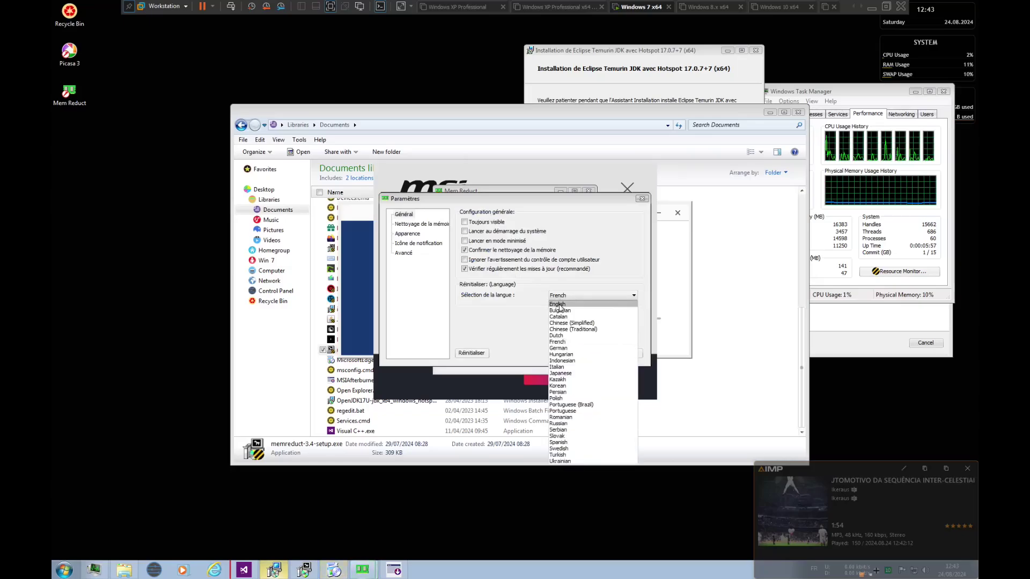
click(569, 304)
click(478, 240)
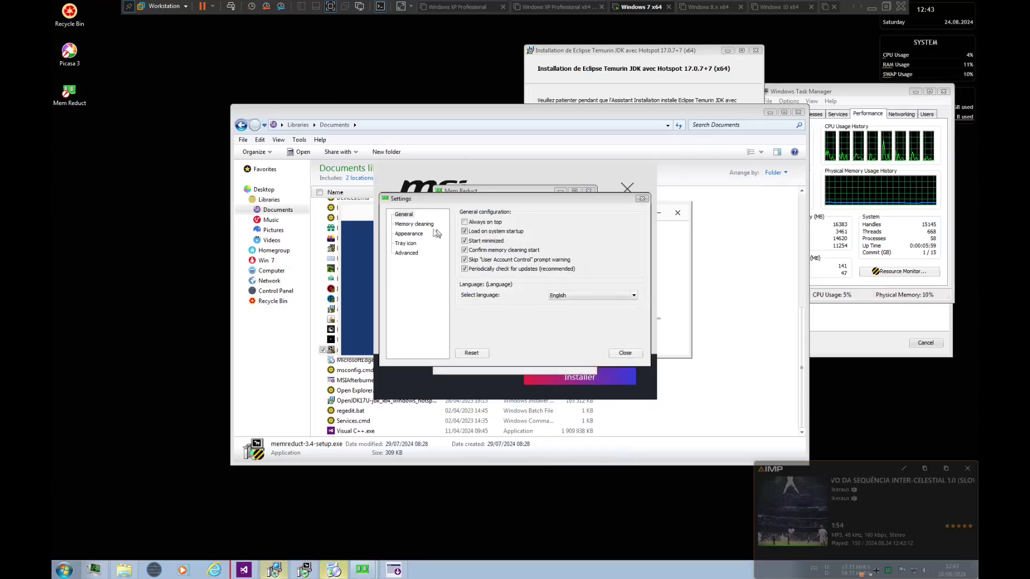
Enable Mem Reduct's cleaning above 60% and every 30 minutes, assign End as the Clean memory hotkey, and minimize the program.
click(416, 223)
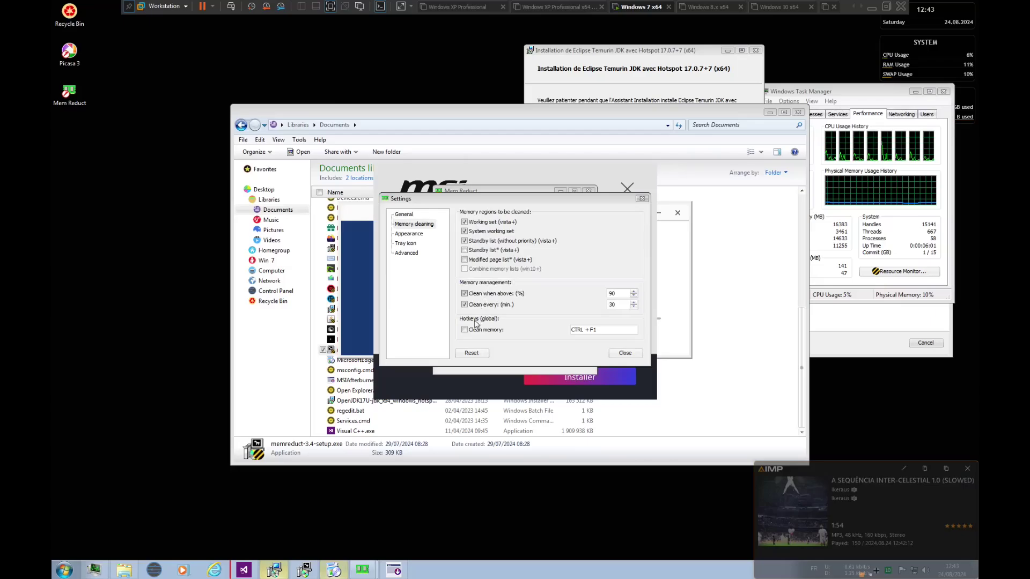
click(483, 329)
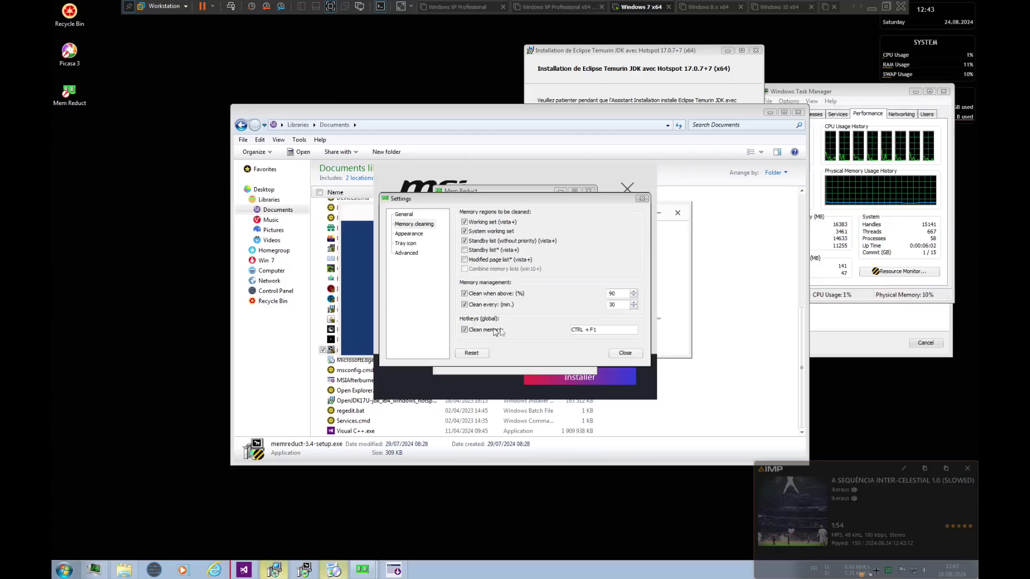
click(600, 331)
key(End)
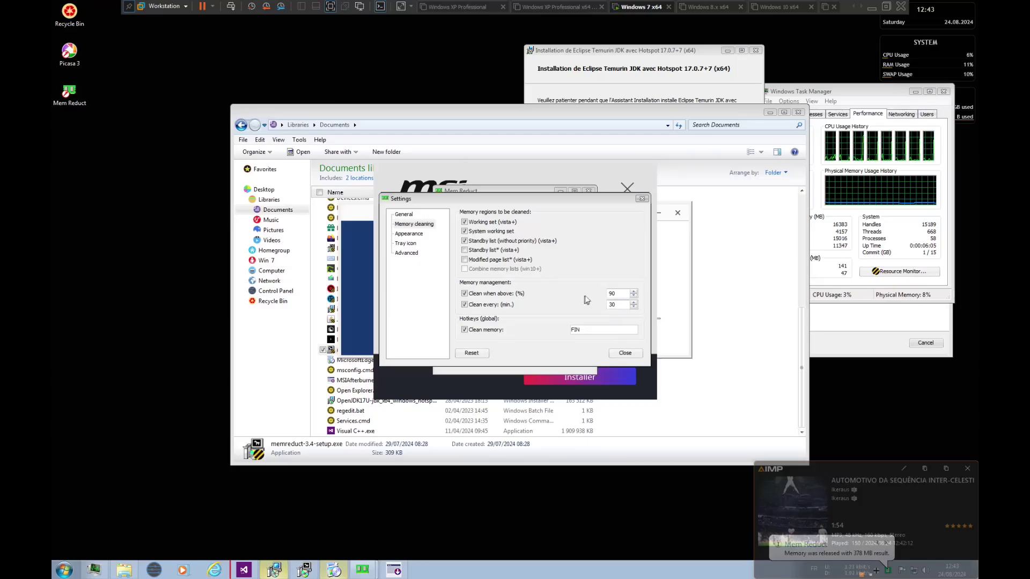
drag(617, 294, 583, 288)
text(60)
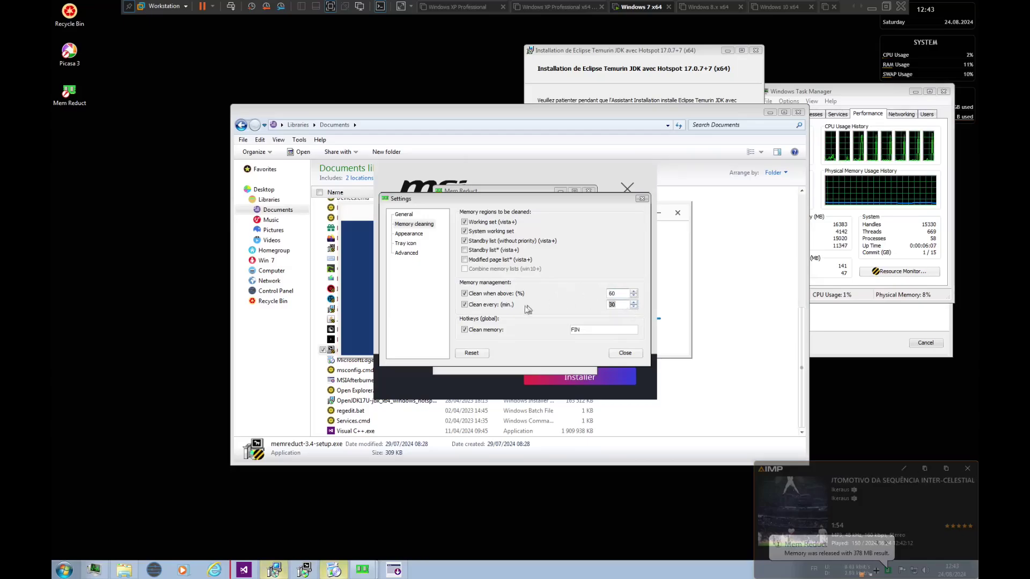
click(409, 233)
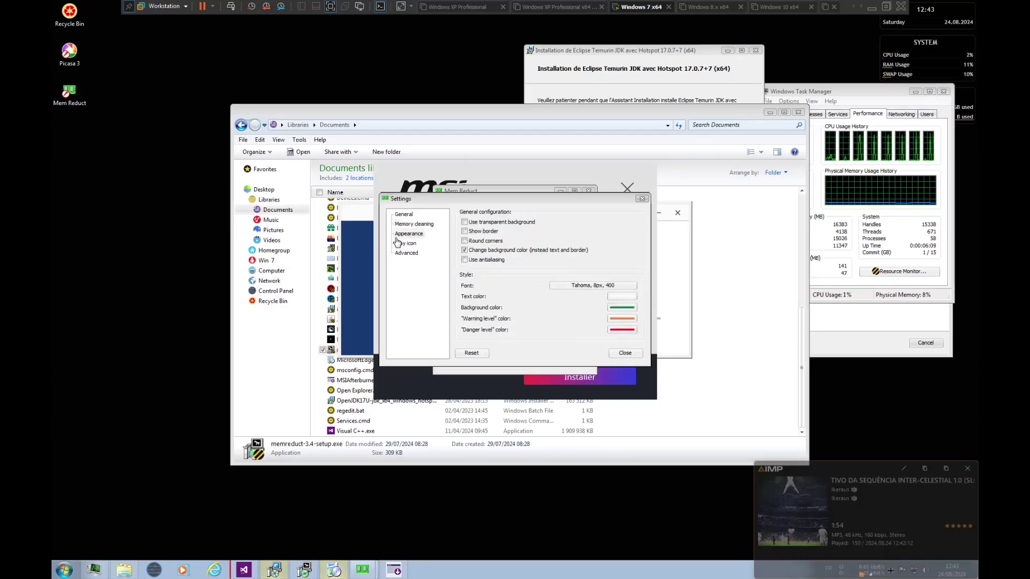
click(625, 353)
click(561, 192)
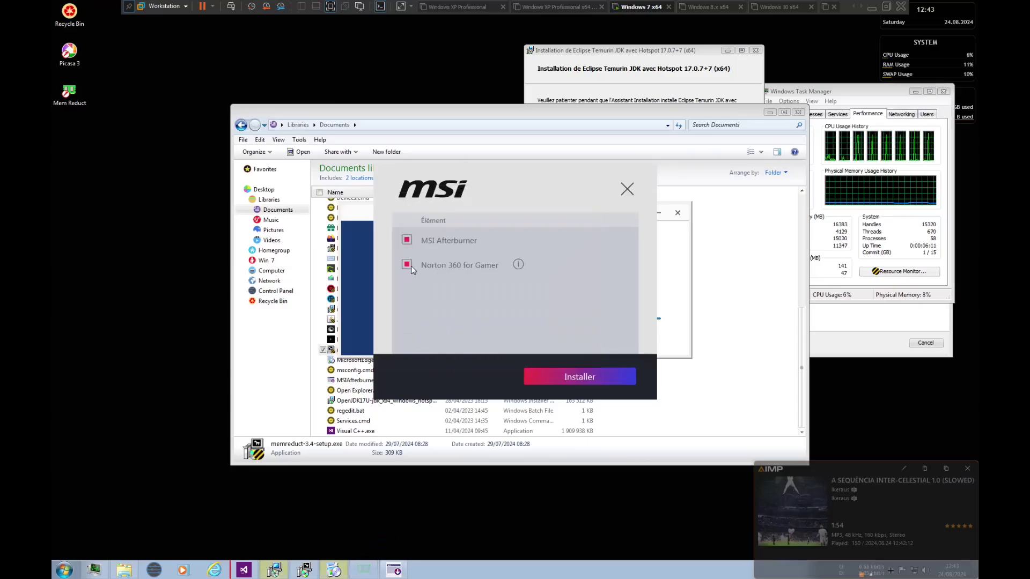
Start installing MSI Afterburner without Norton 360 for Gamer, and minimize the Microsoft Edge download window.
click(411, 267)
click(560, 375)
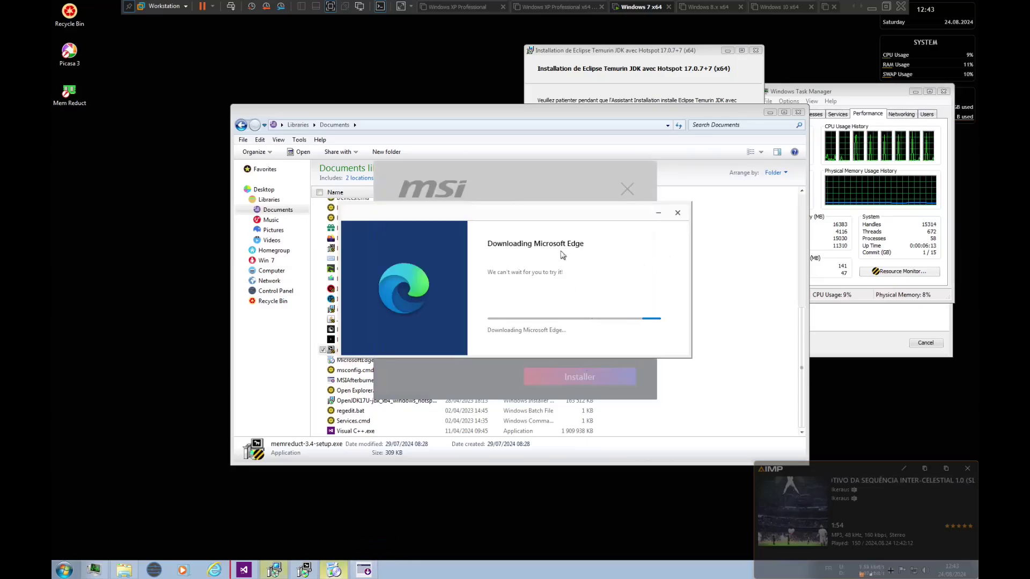
click(658, 213)
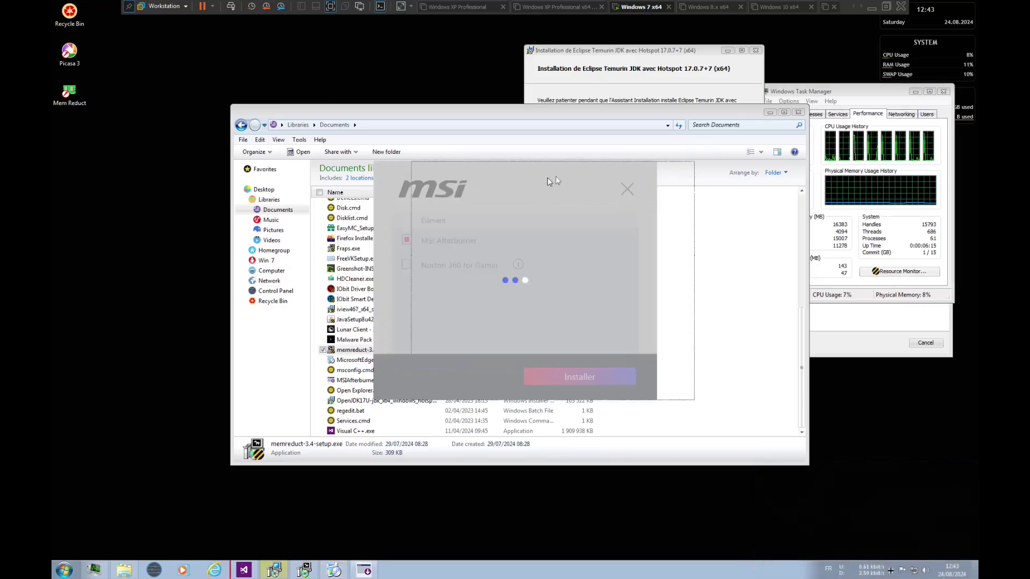
Close the finished Mem Reduct setup, and delete memreduct-3.4-setup.exe from the Documents library.
click(561, 360)
click(561, 358)
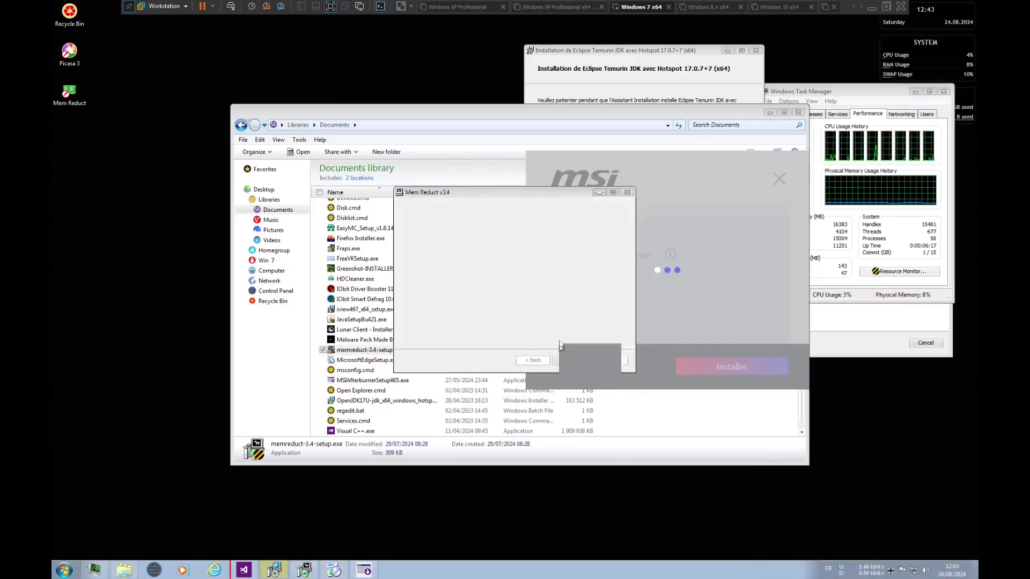
click(559, 192)
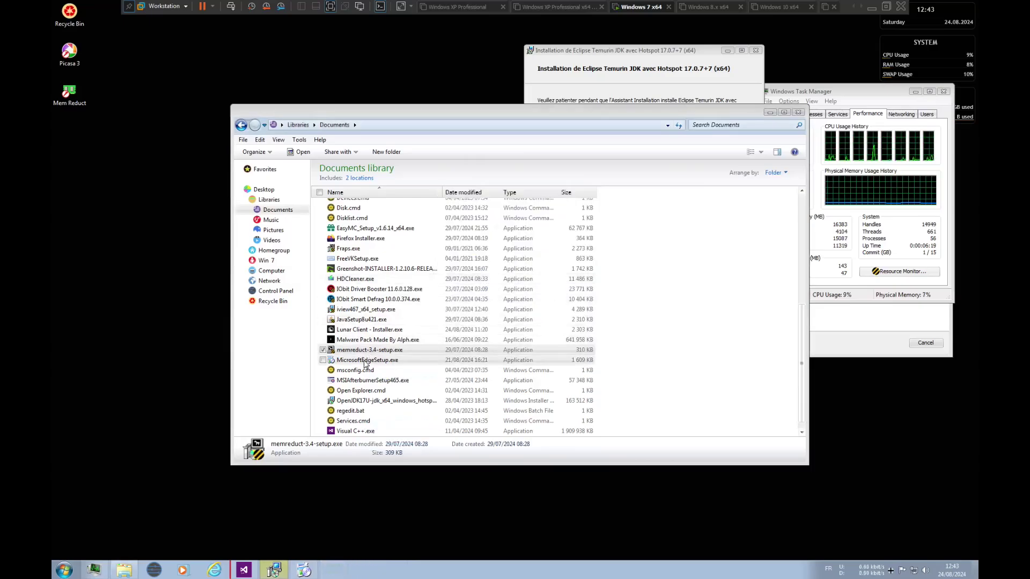
key(Delete)
key(Return)
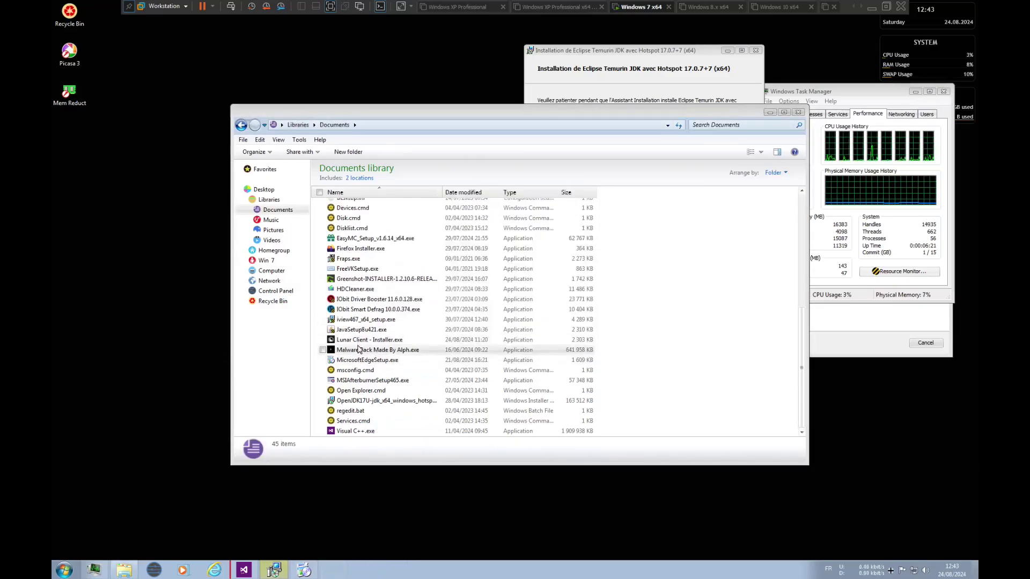
Try to run Malware Pack Made By Alph.exe, and launch JavaSetup8u421.exe from the Documents library.
double_click(362, 351)
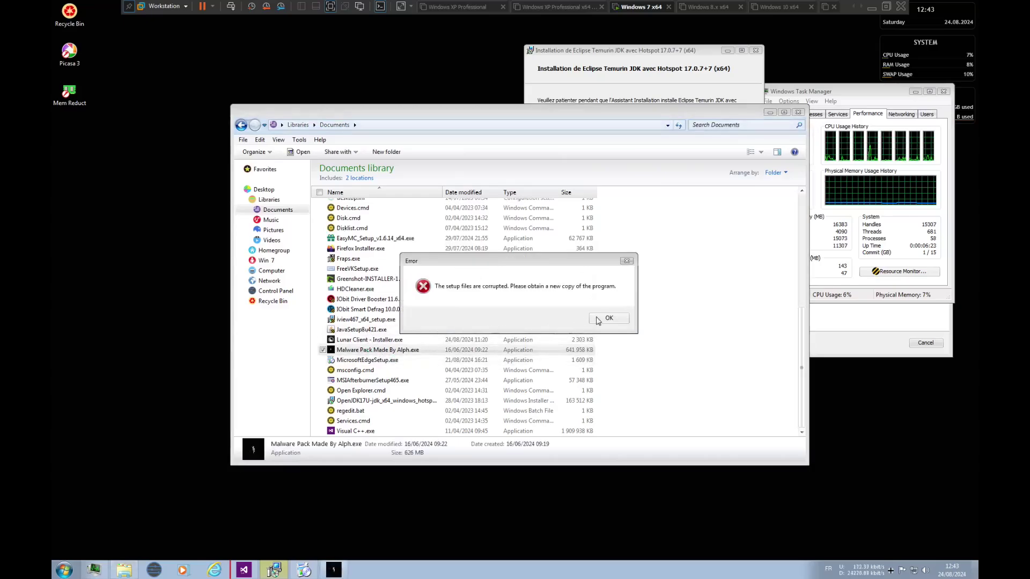
click(609, 319)
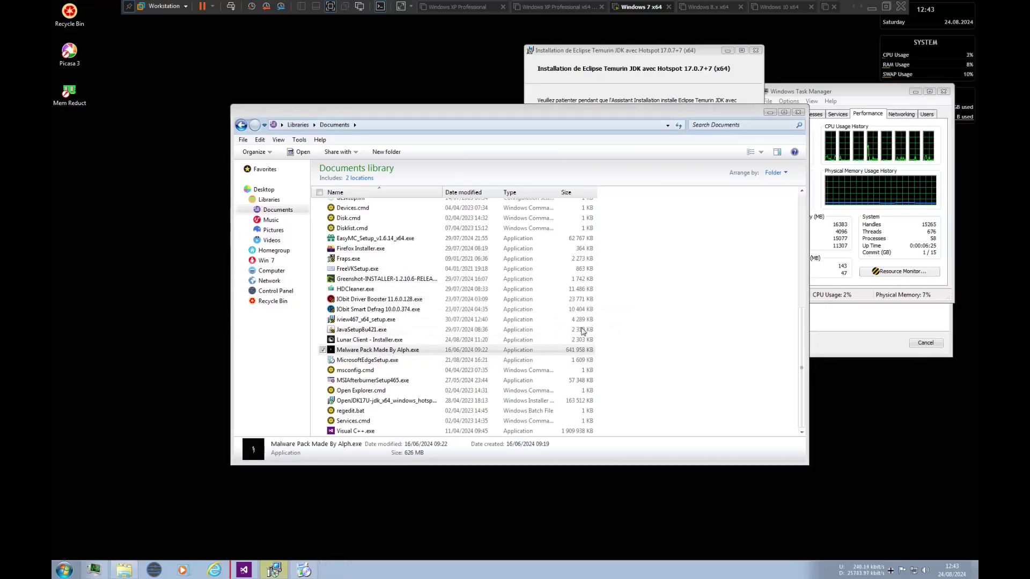
click(456, 329)
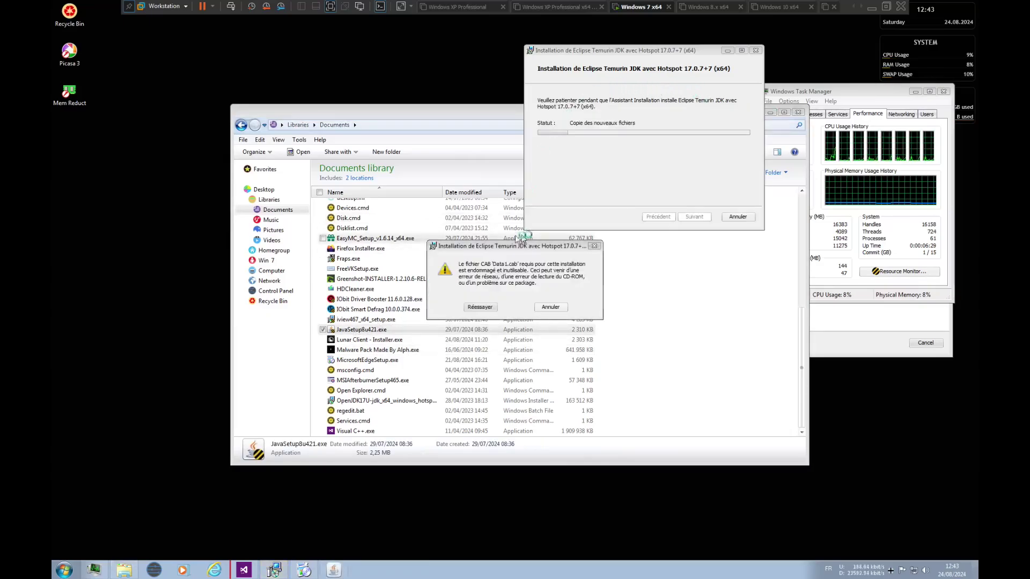
Retry reading the JDK installer's damaged CAB file, and cancel the Eclipse Temurin JDK installation.
click(489, 310)
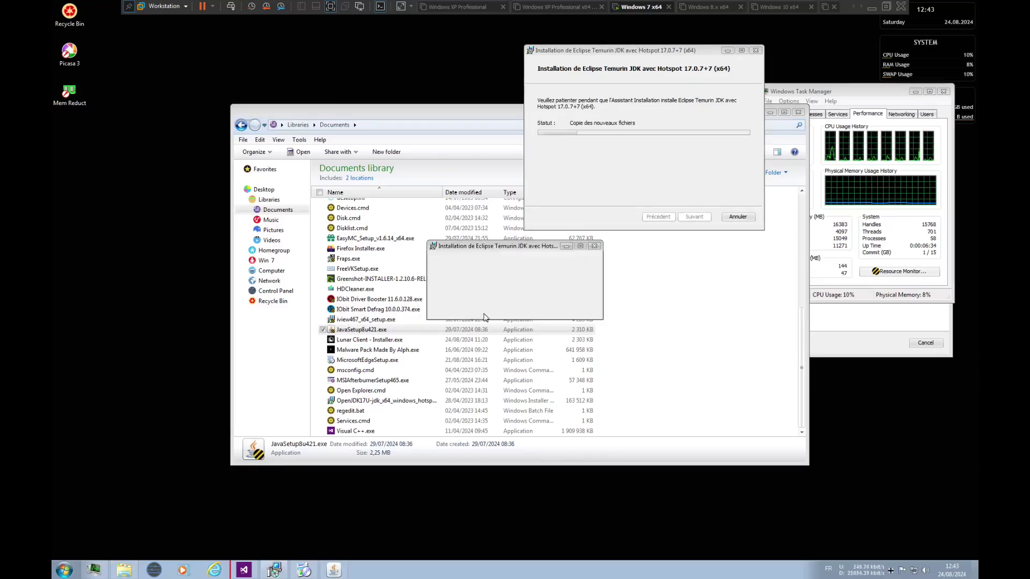
click(558, 308)
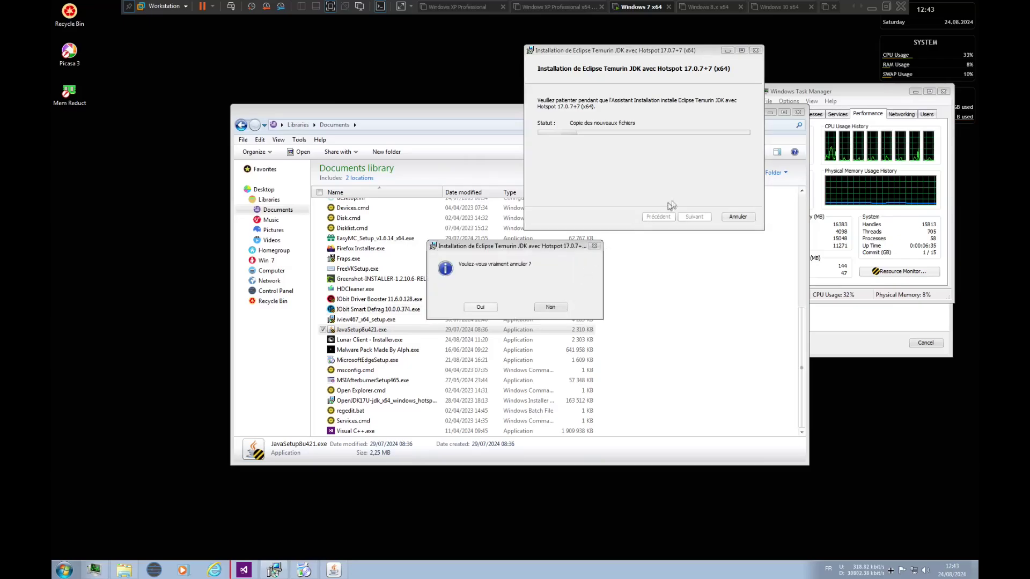
click(482, 307)
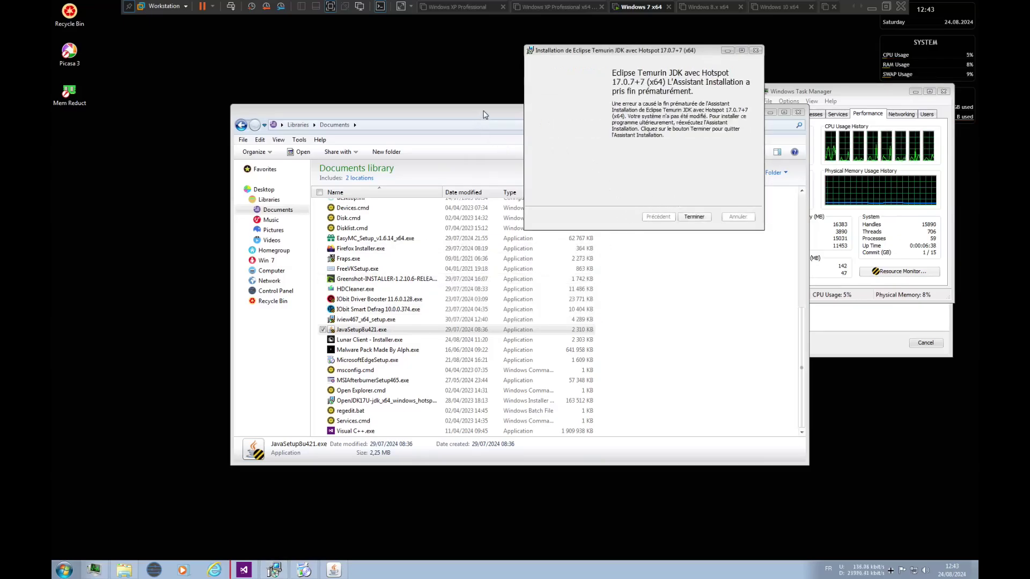
click(692, 217)
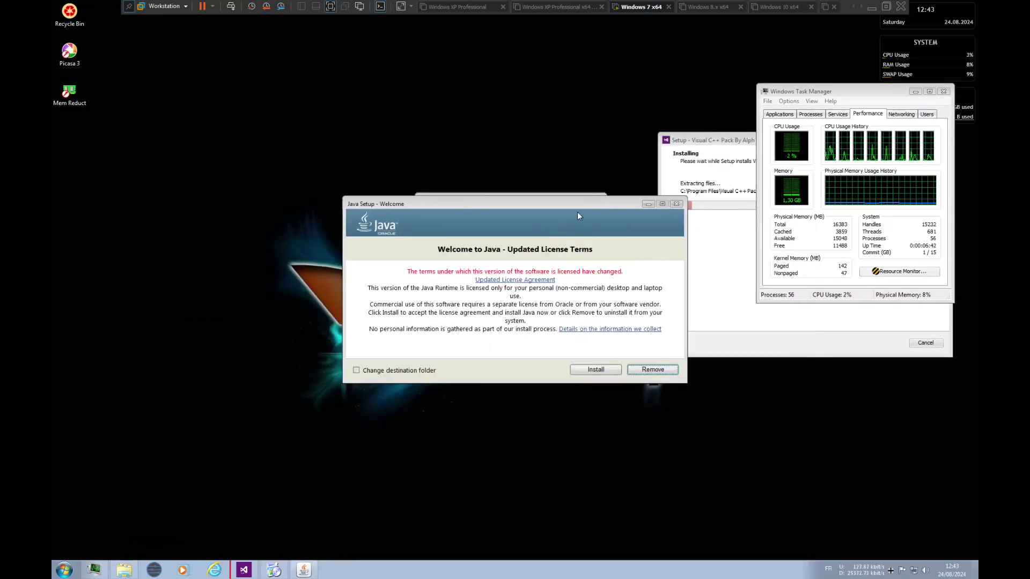
Skip the corrupted UE4PrereqSetup_x64.exe in the Visual C++ Pack setup, and start the Java installation.
drag(456, 204, 254, 161)
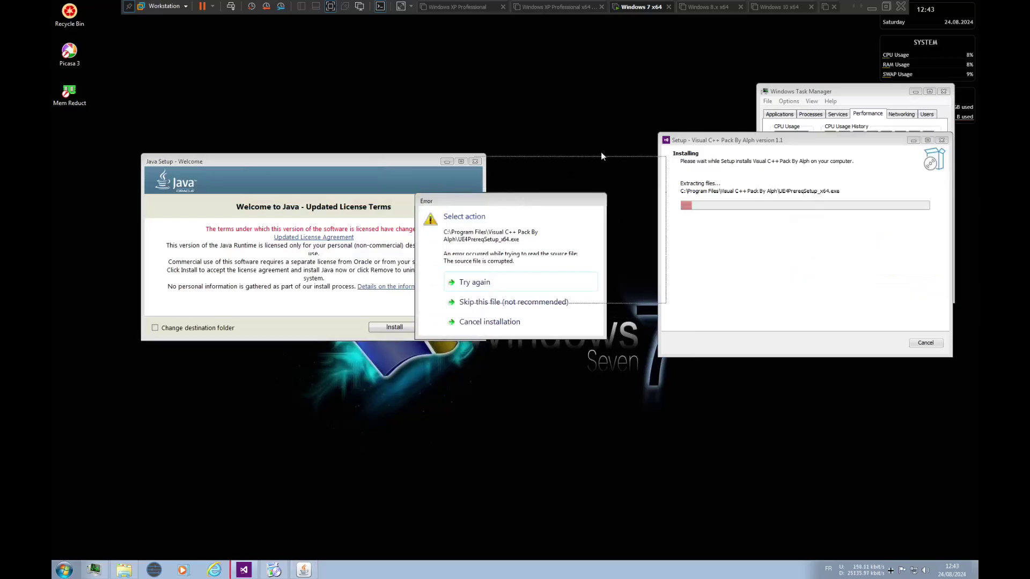
click(586, 256)
click(406, 331)
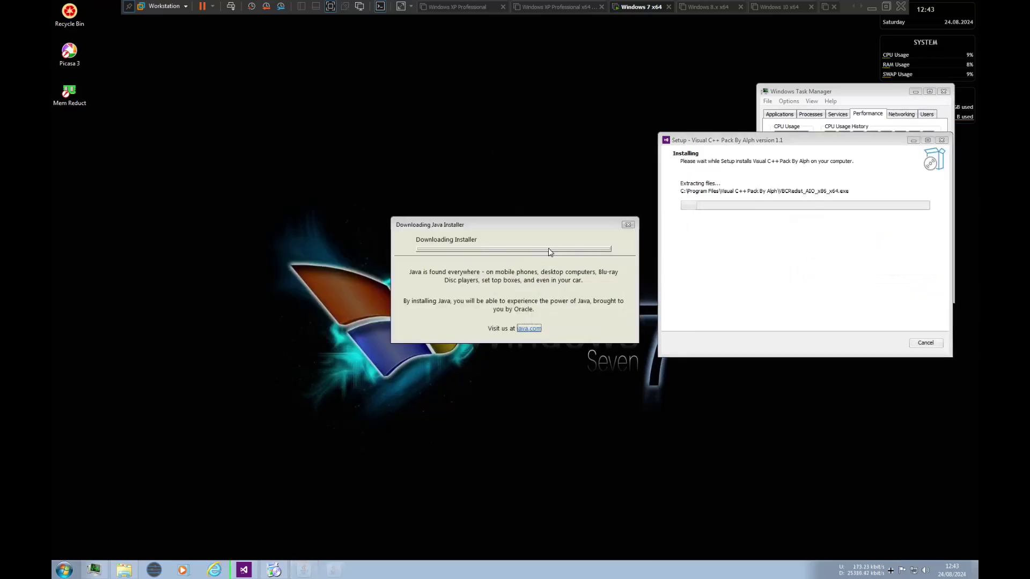
drag(492, 225, 457, 74)
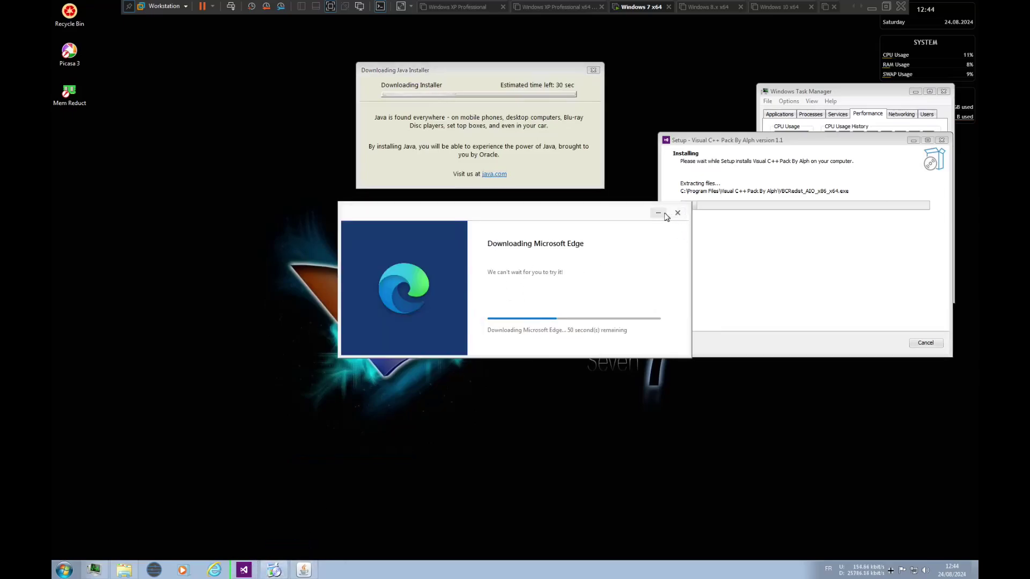
Minimize the Microsoft Edge download window, and move the Picasa 3 and Mem Reduct desktop shortcuts to the Recycle Bin.
click(658, 213)
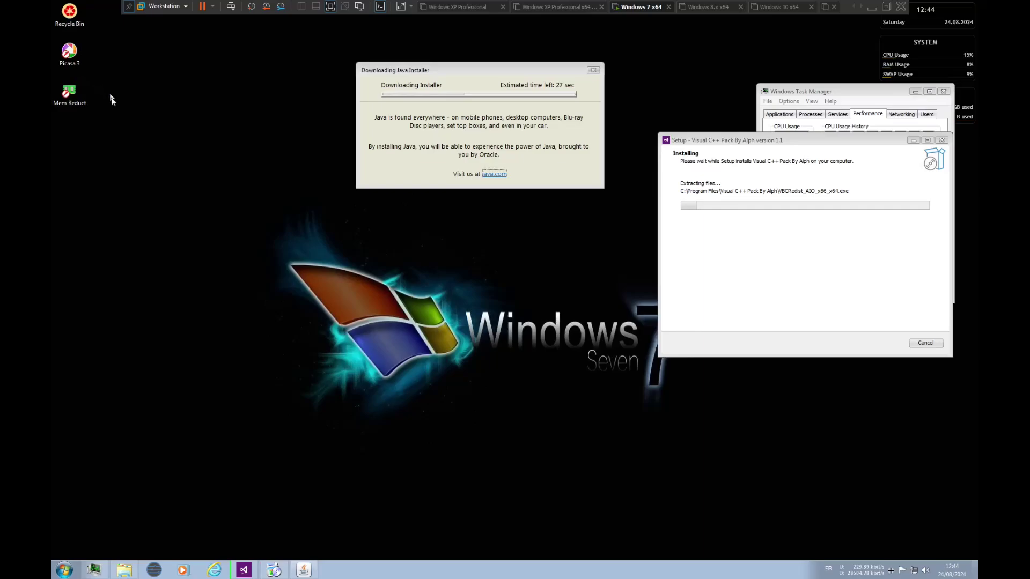
drag(117, 112, 70, 34)
drag(70, 52, 69, 14)
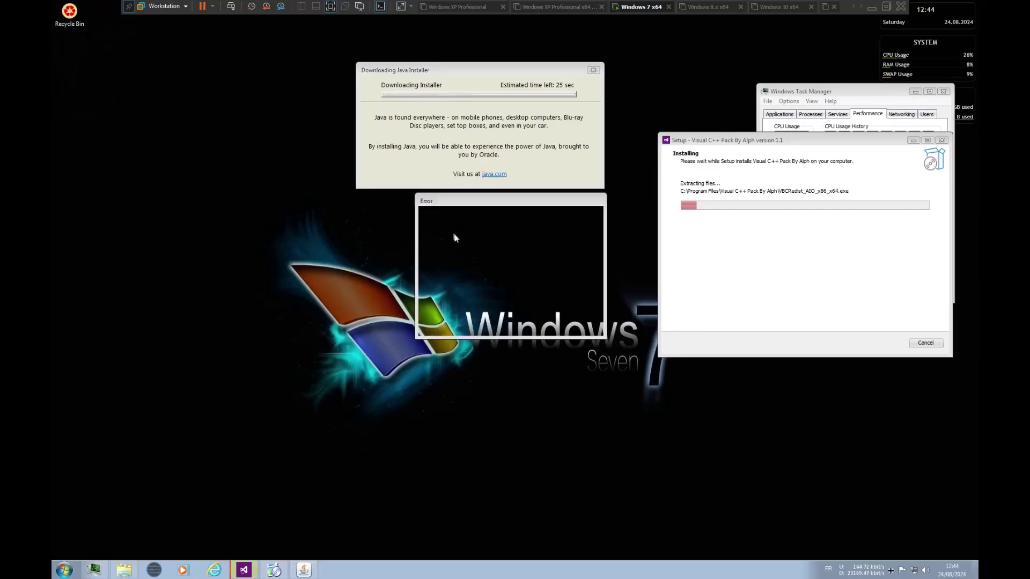
Skip the corrupted VBCRedist_AIO_x86_x64.exe, vcredist2005_x64.exe and vcredist2005_x86.exe files in the Visual C++ Pack setup.
click(516, 302)
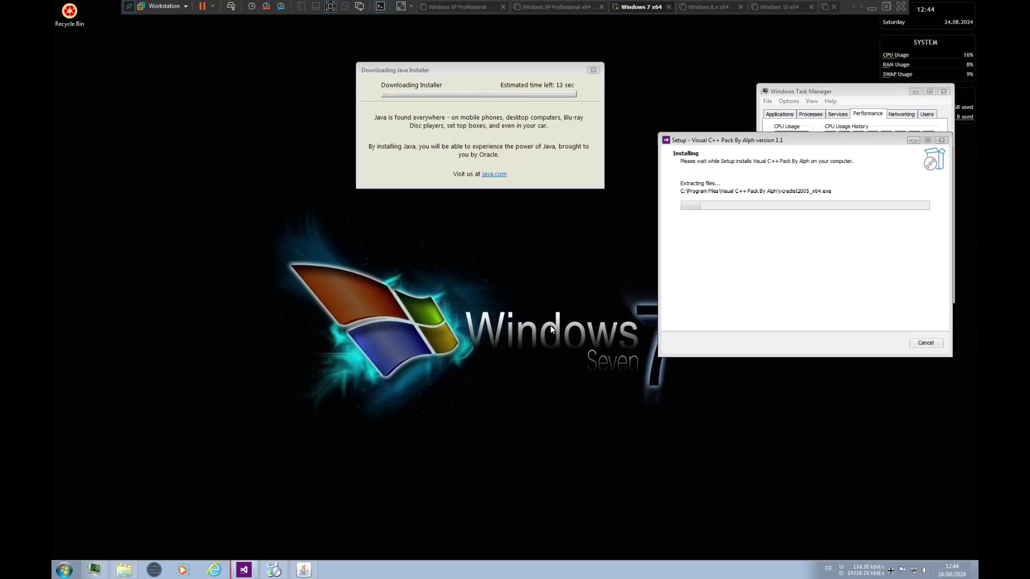
click(595, 307)
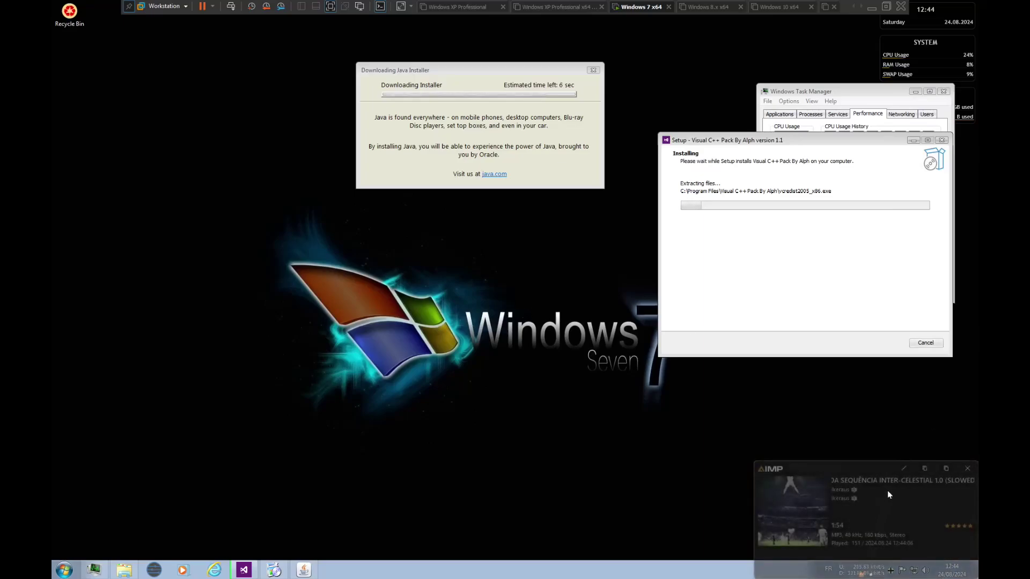
mouse_move(862, 572)
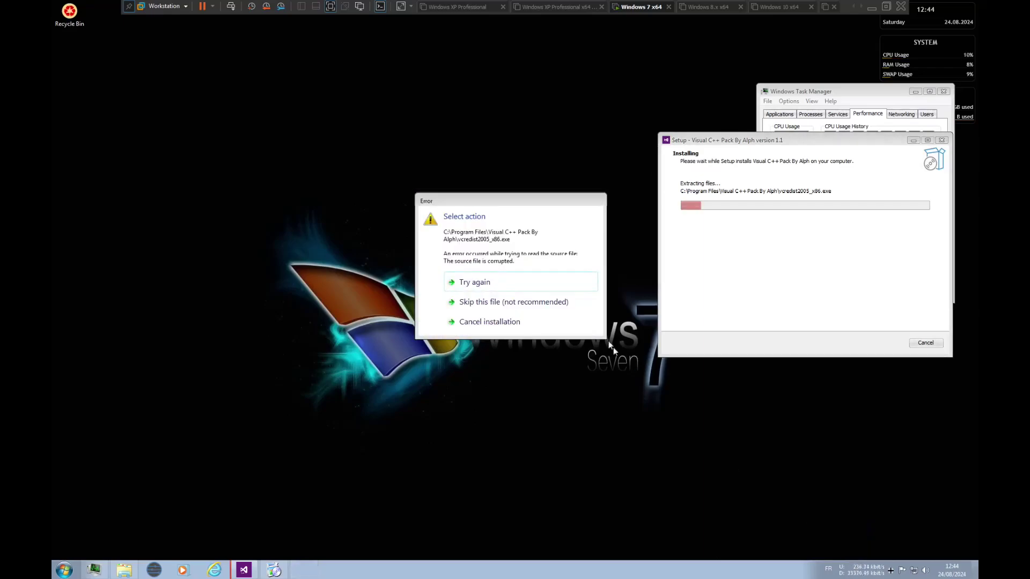
click(512, 302)
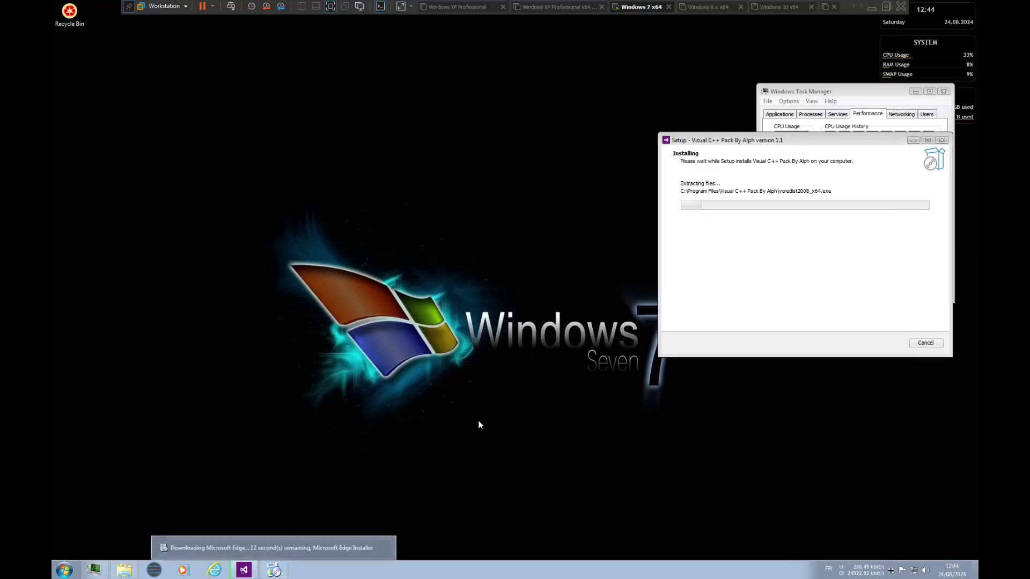
Move the Task Manager window clear of the Visual C++ Pack setup, and close the NetSpeedMonitor donation prompt.
drag(852, 92, 779, 31)
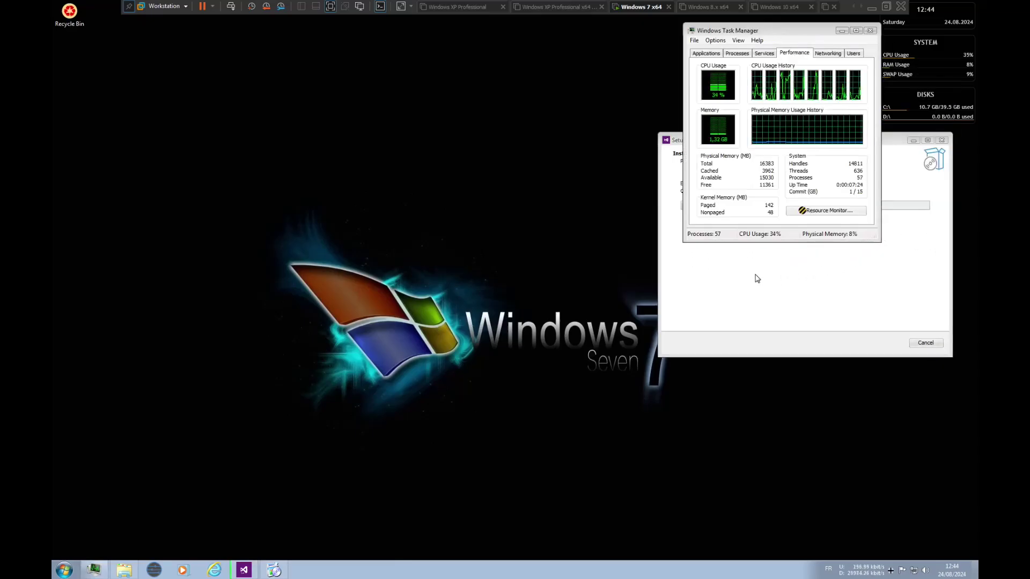
click(756, 277)
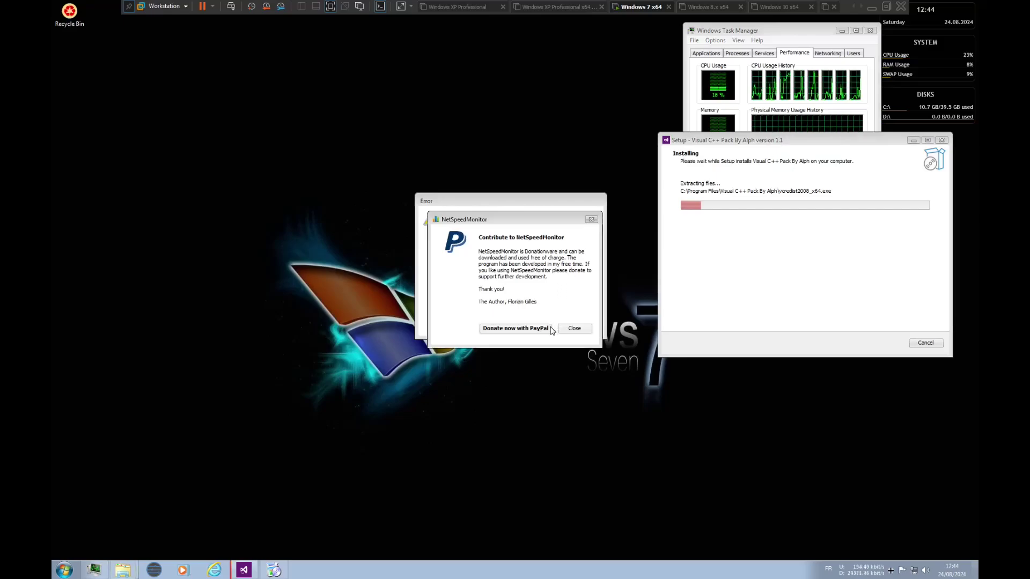
click(574, 331)
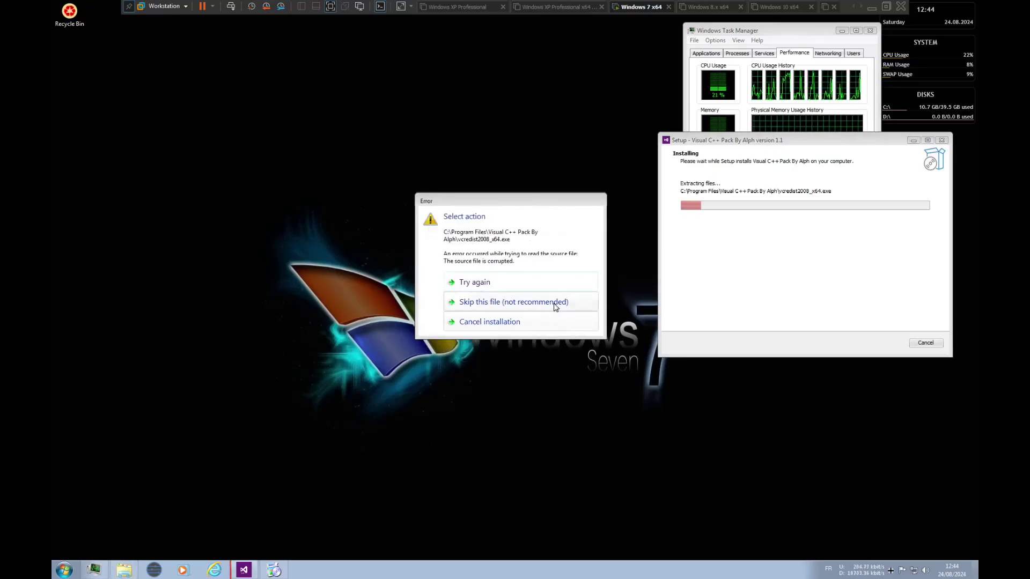
Skip the corrupted vcredist2008_x64.exe and vcredist2008_x86.exe files, and cancel the Visual C++ Pack installation.
click(555, 307)
drag(789, 142, 819, 234)
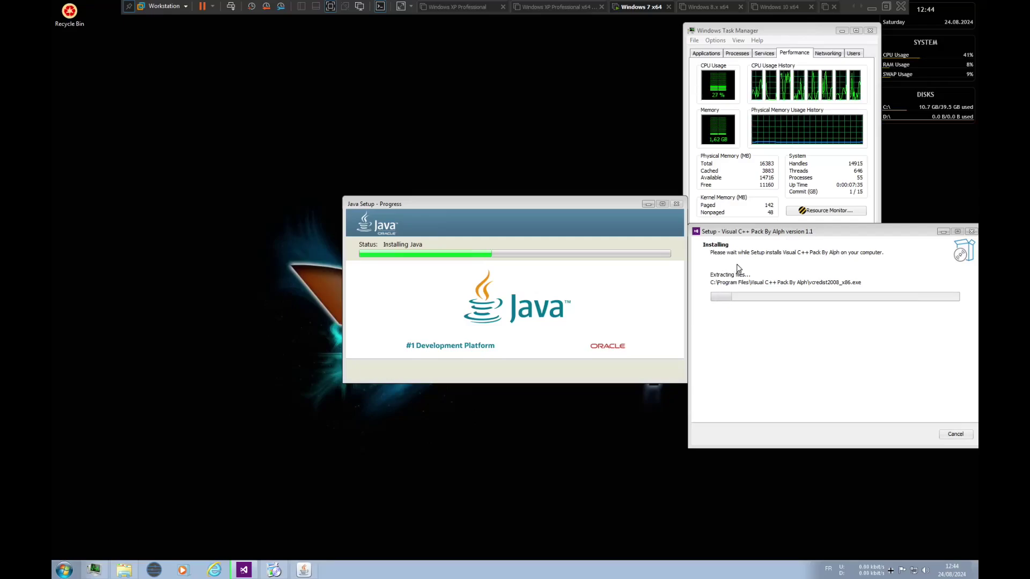
click(537, 302)
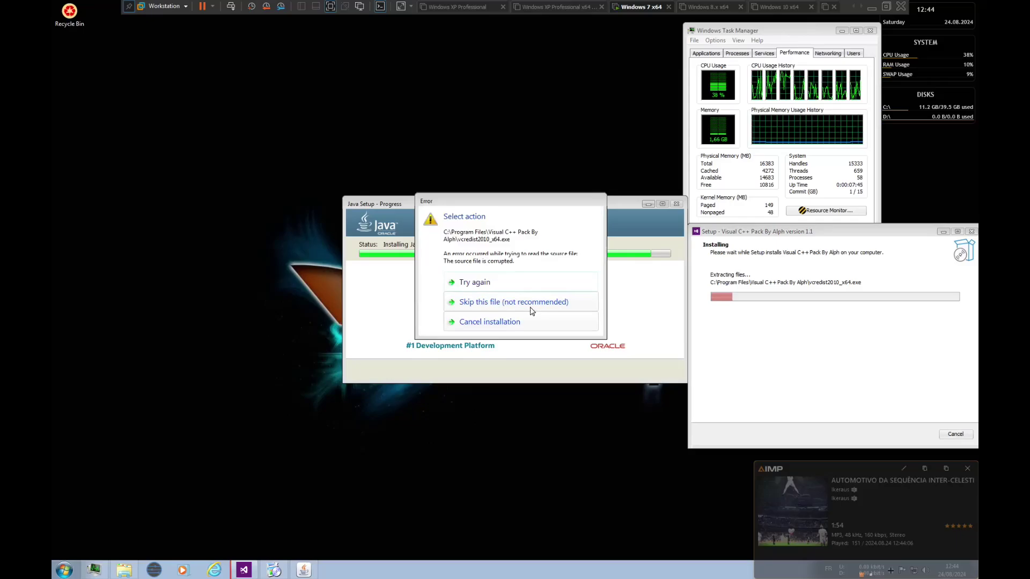
click(534, 325)
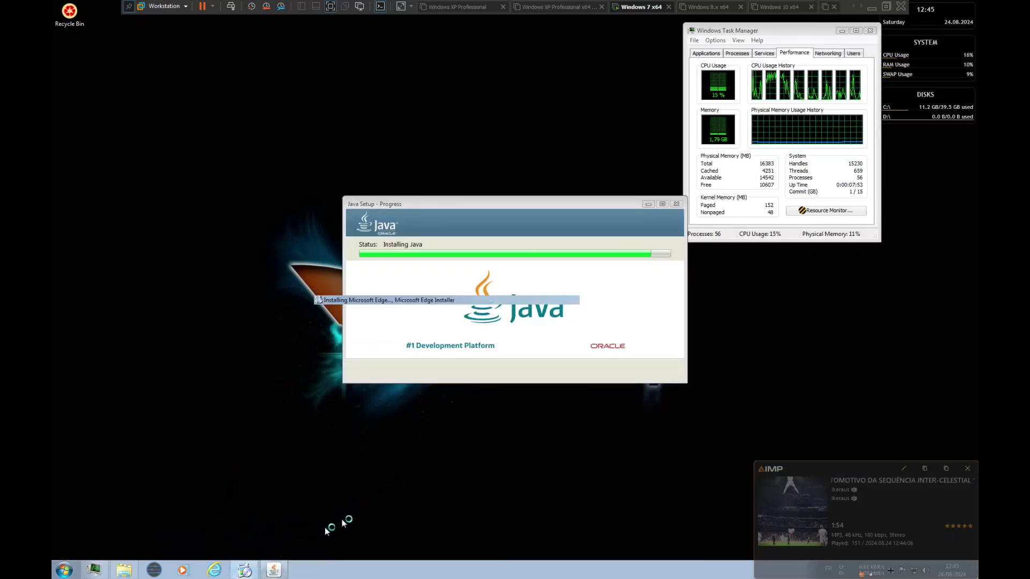
Move the Microsoft Edge and Java installer windows apart, and select the OpenJDK17U installer in the Documents library.
drag(638, 211, 379, 111)
drag(513, 203, 618, 242)
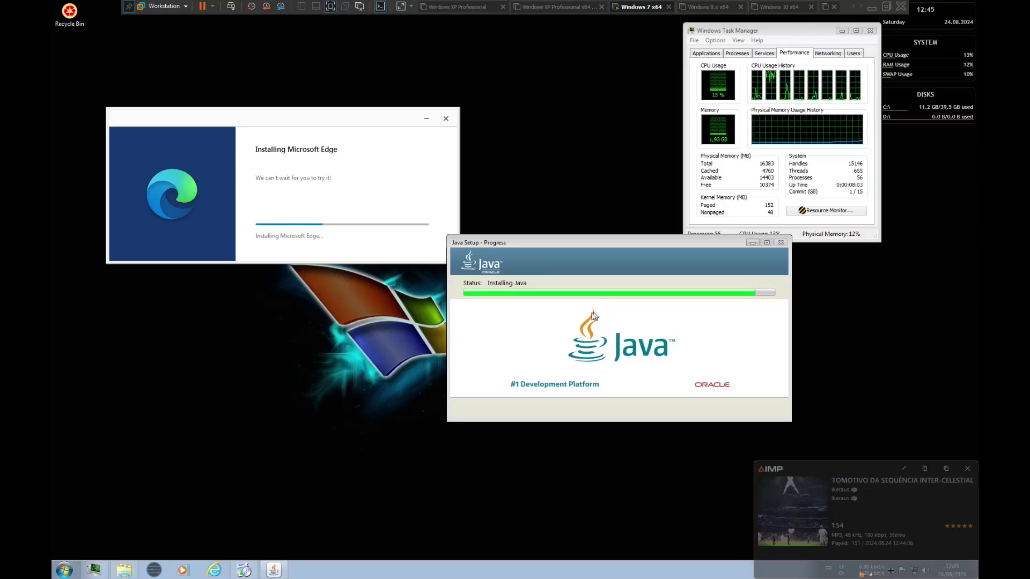
mouse_move(132, 568)
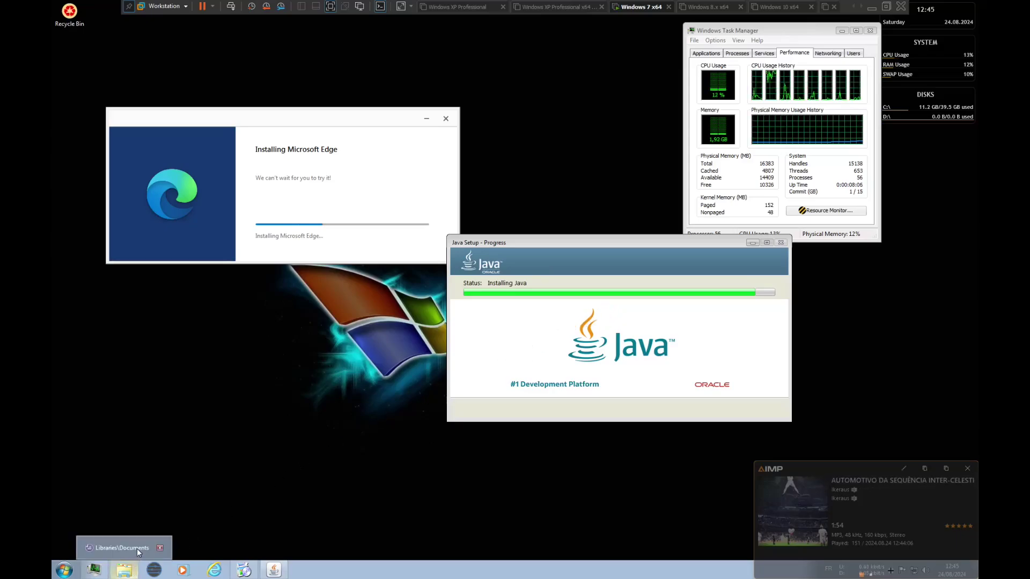
click(137, 548)
scroll(459, 346, down, 7)
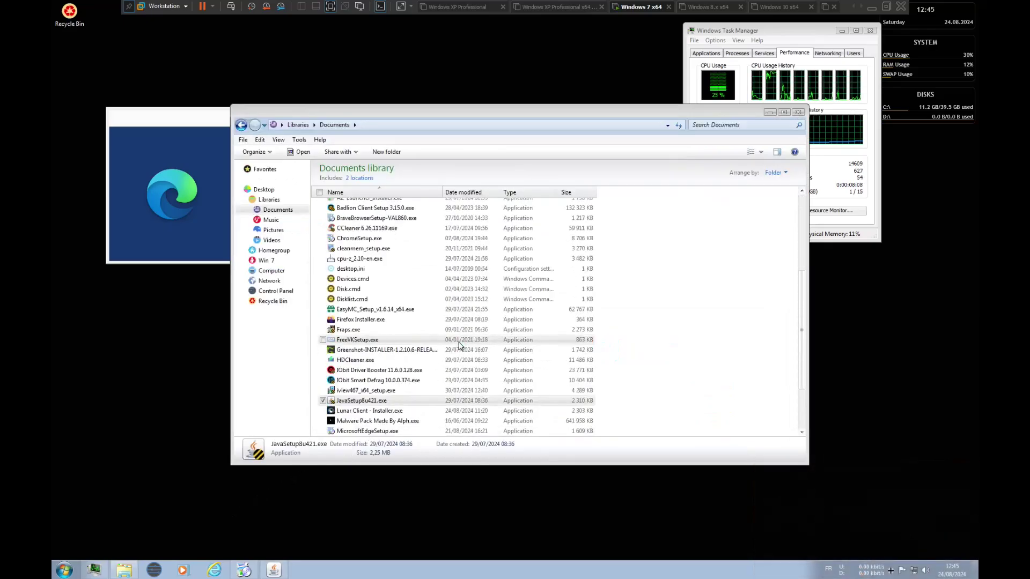
click(389, 401)
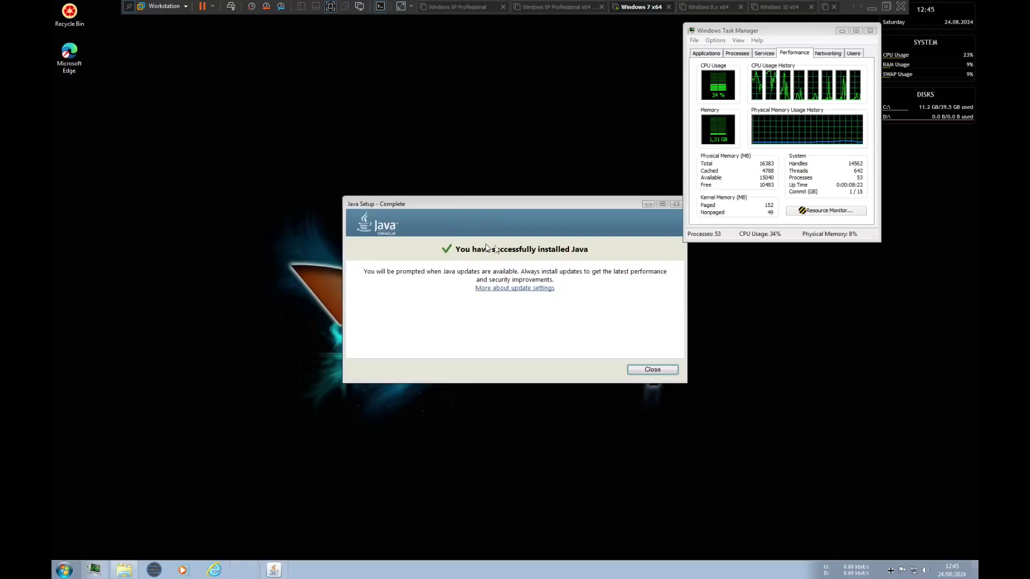
Close the completed Java setup, and launch Microsoft Edge from its desktop shortcut.
click(654, 368)
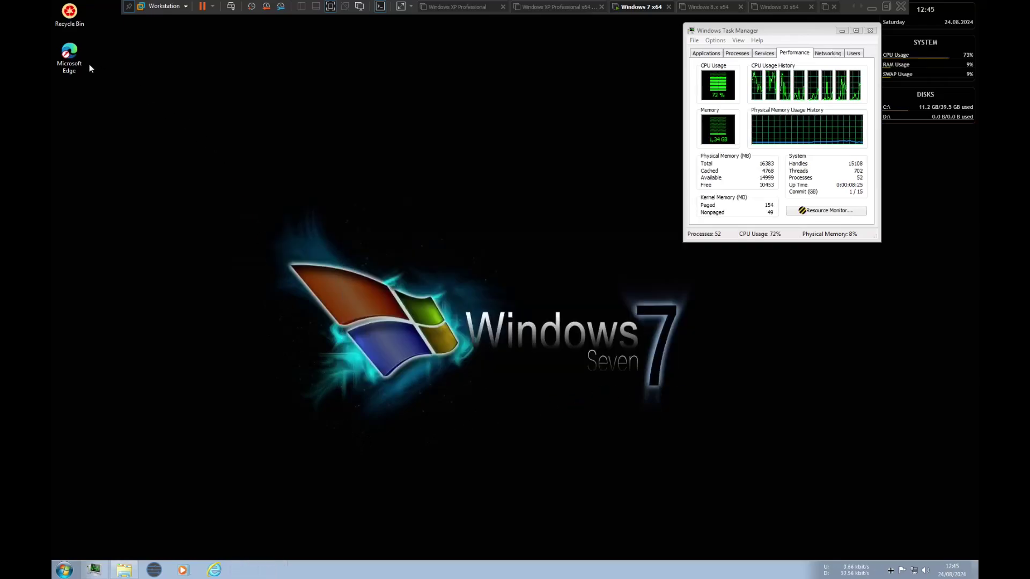
double_click(72, 59)
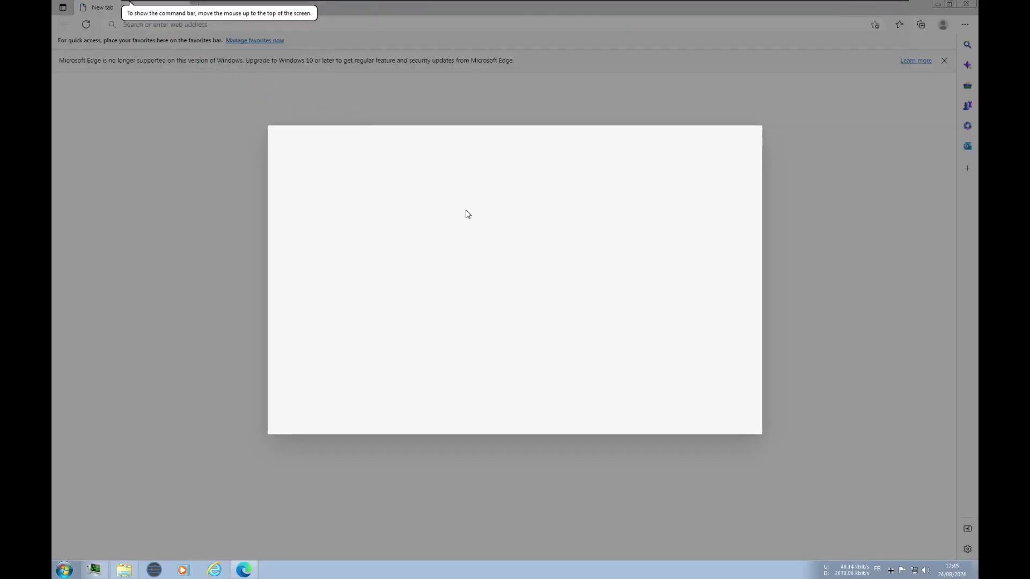
Disallow regular browsing-data import and Microsoft's use of browsing activity in Edge's first-run setup, and start browsing.
click(399, 391)
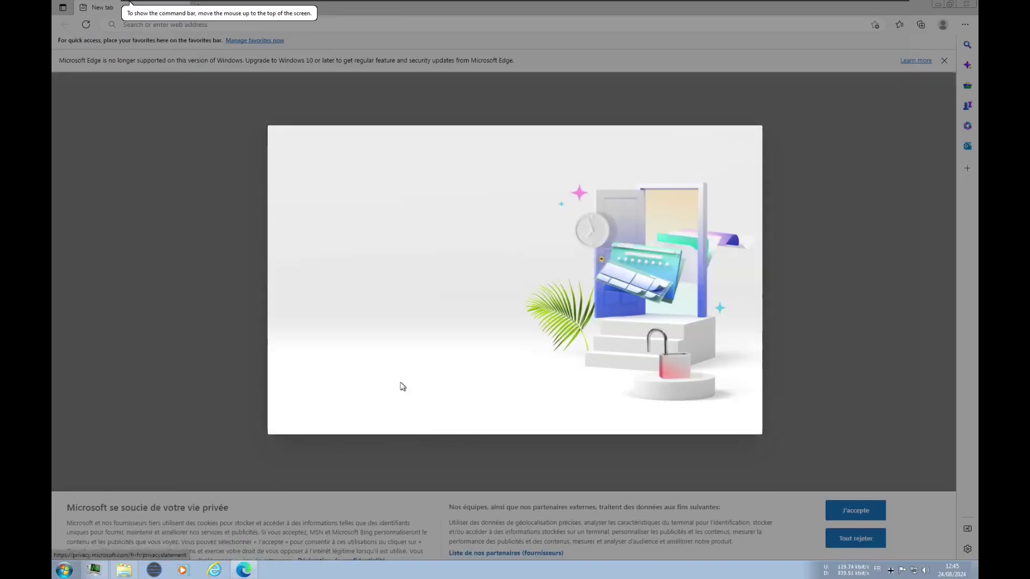
click(339, 345)
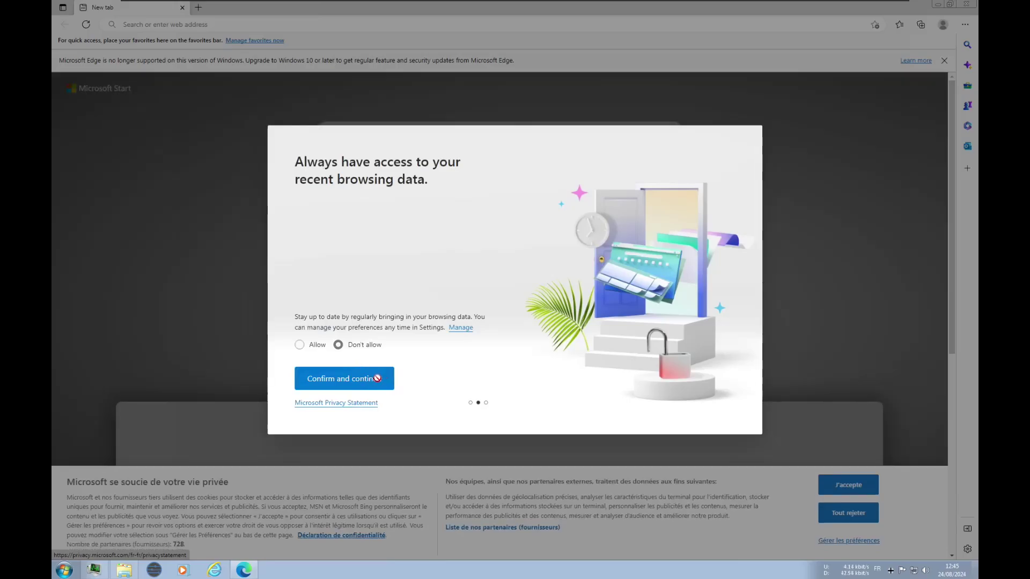
click(377, 379)
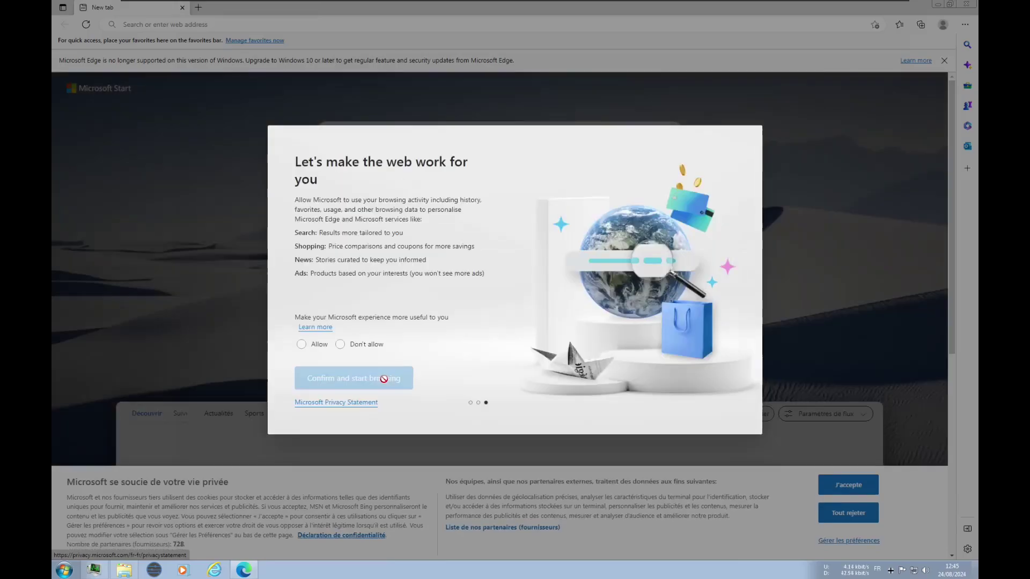
click(93, 570)
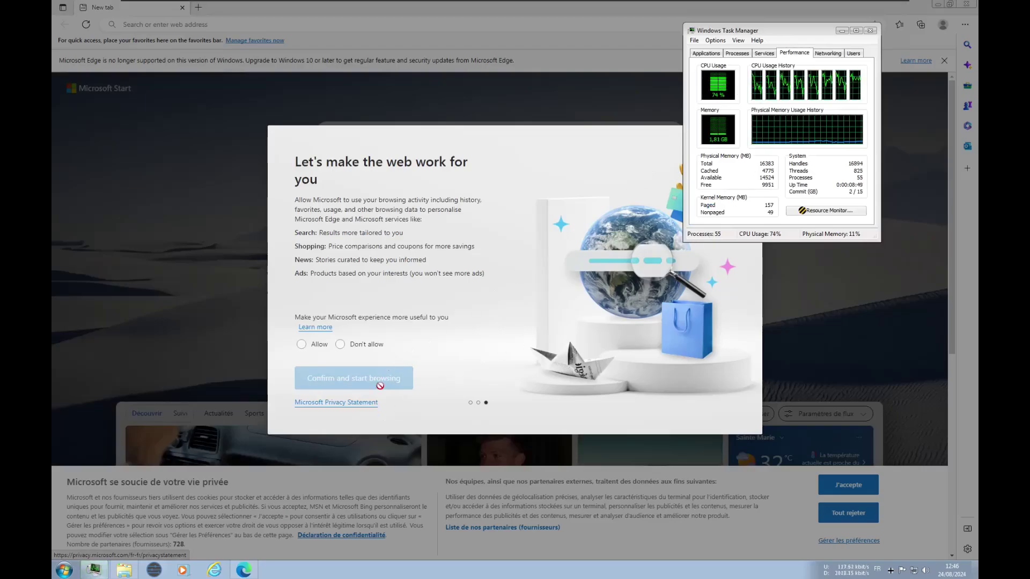
click(343, 349)
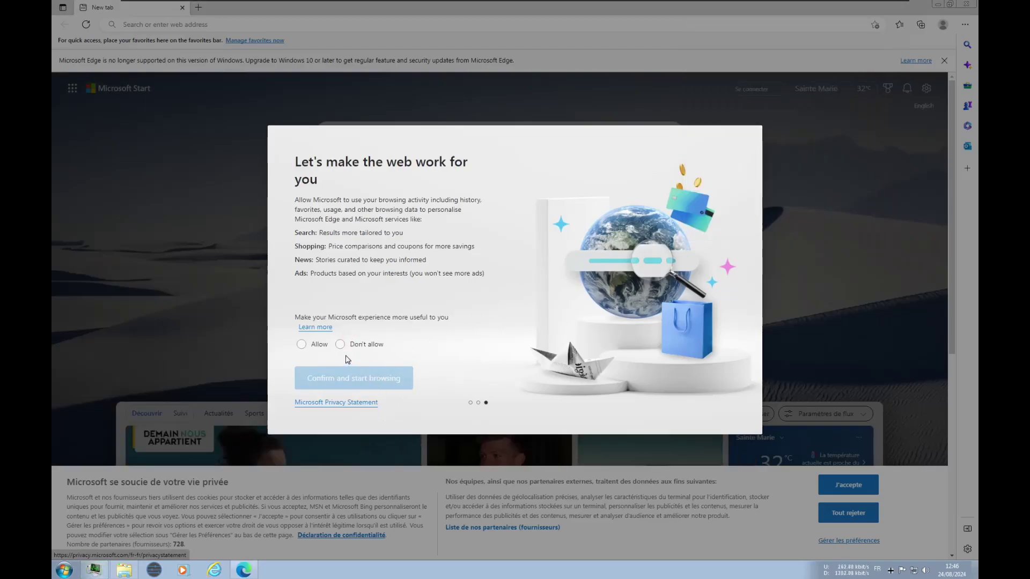
click(340, 346)
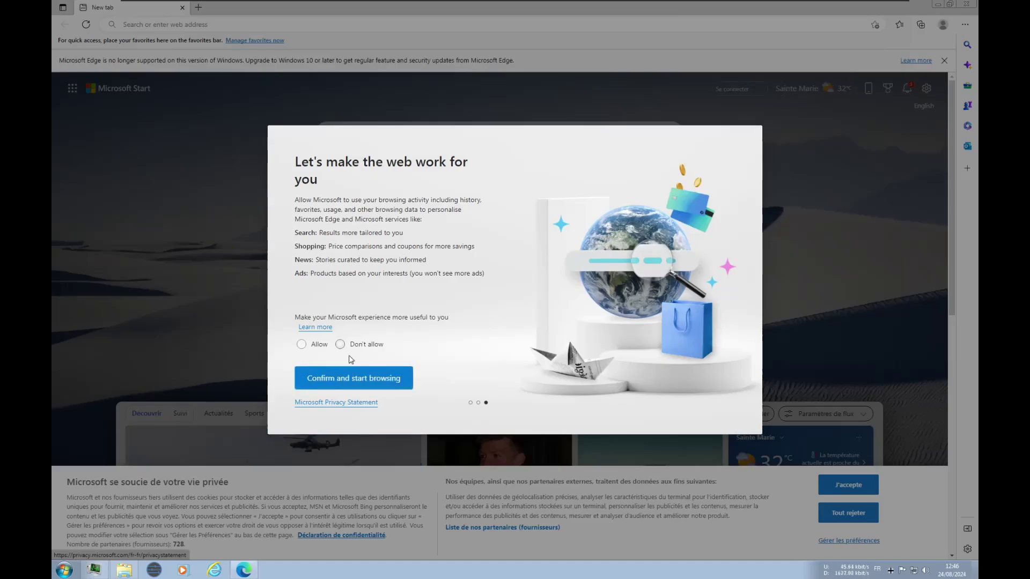
click(351, 382)
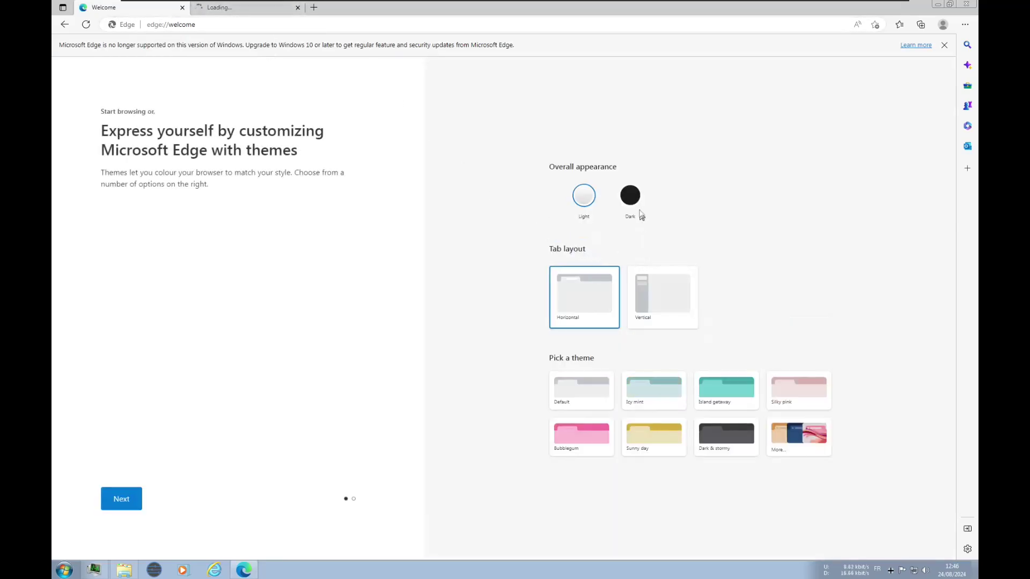
Set Edge's overall appearance to Dark, and finish the welcome setup with YouTube pinned to the Windows taskbar.
click(624, 197)
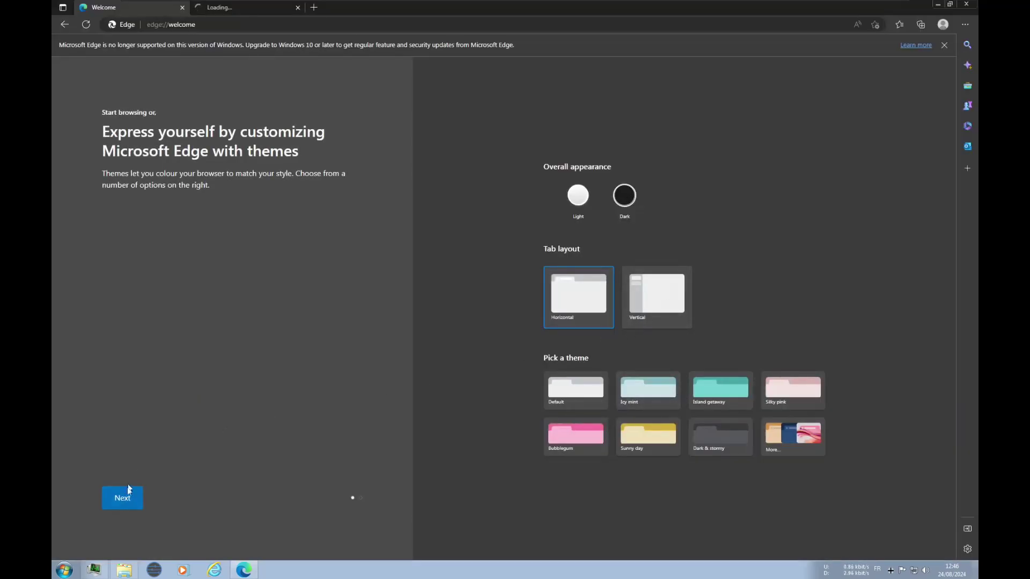
click(129, 489)
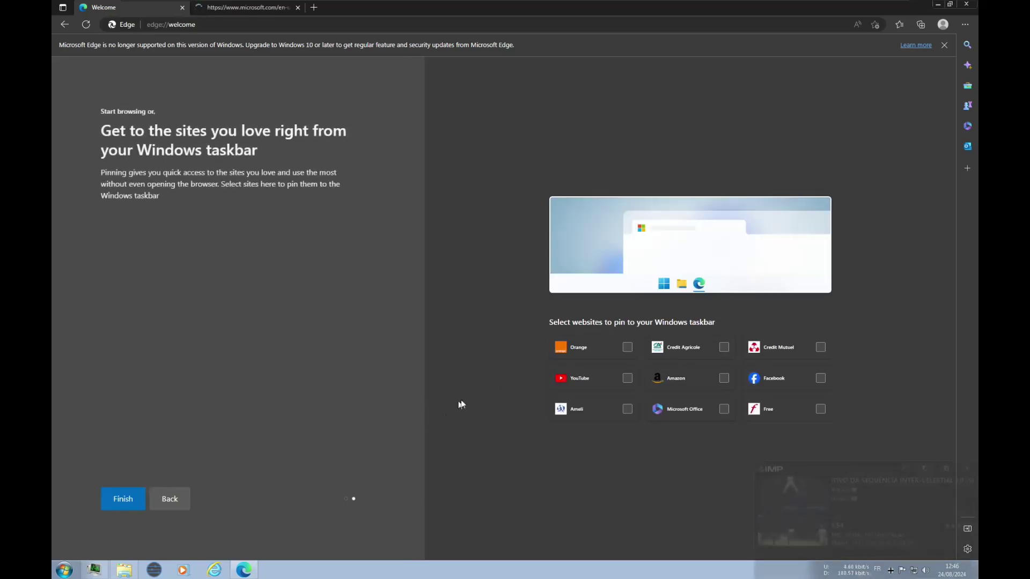
click(622, 380)
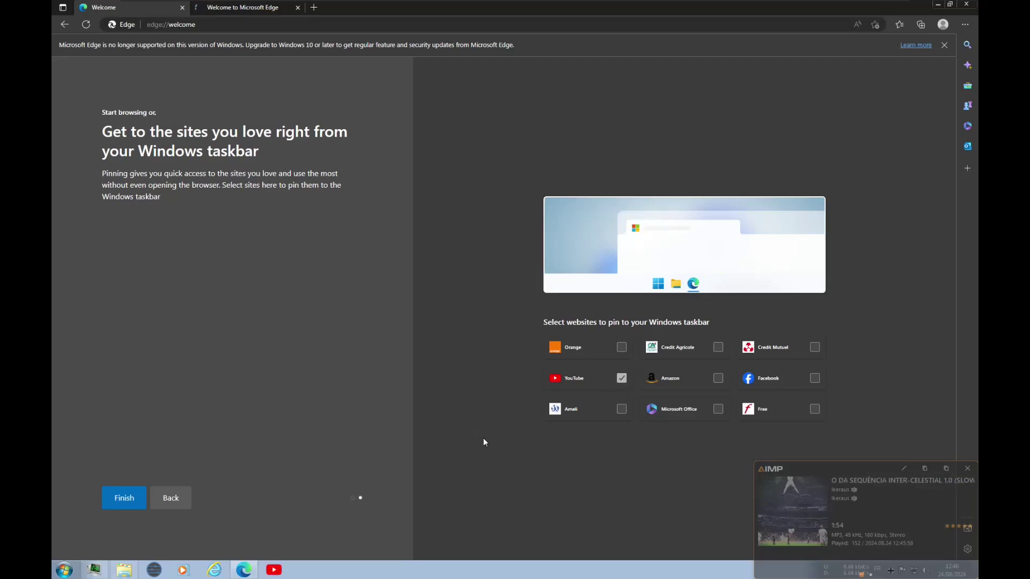
click(121, 503)
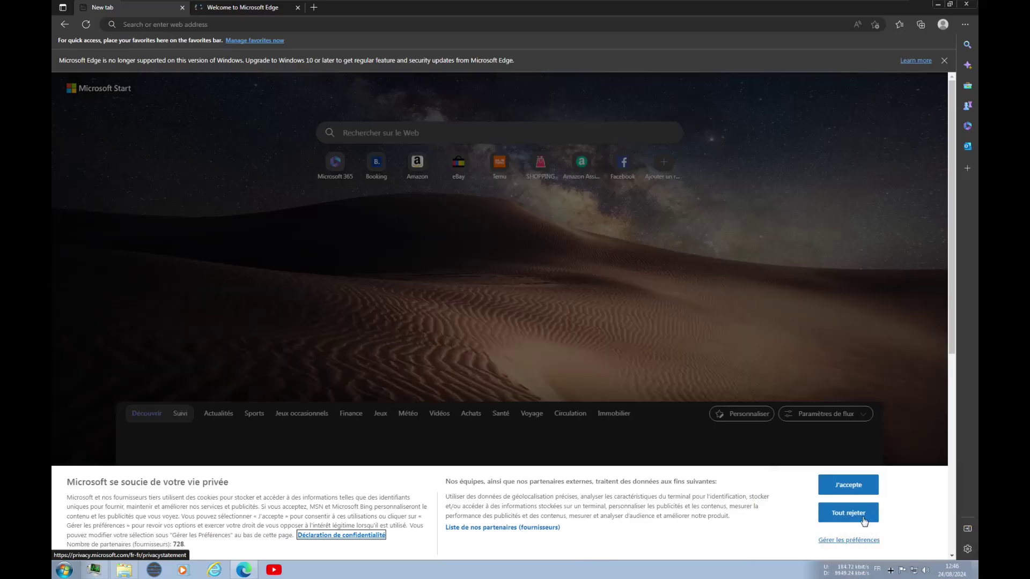
Reject all cookies on the Microsoft Start page, and close the Welcome to Microsoft Edge tab and the browser.
click(849, 513)
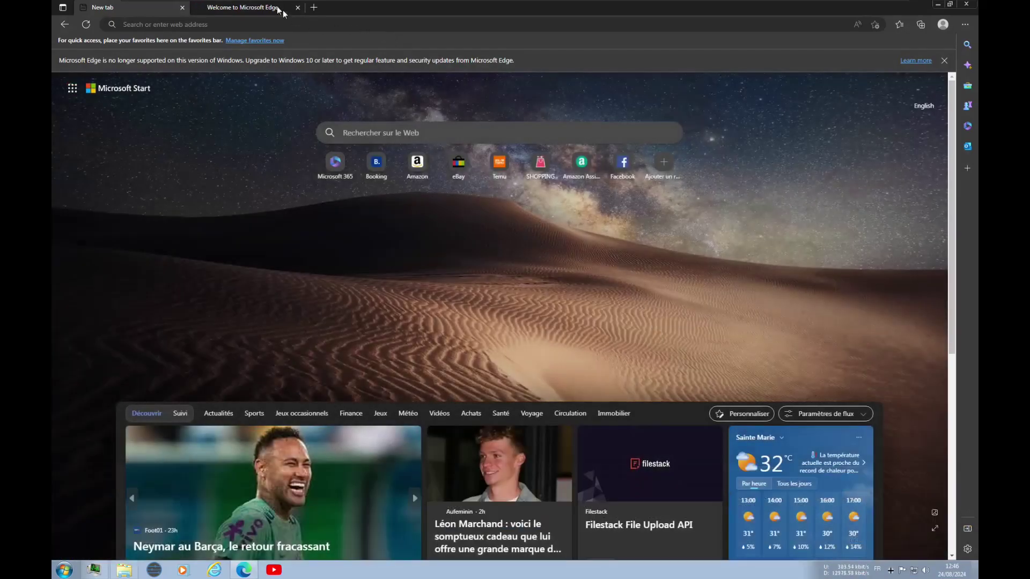
click(298, 7)
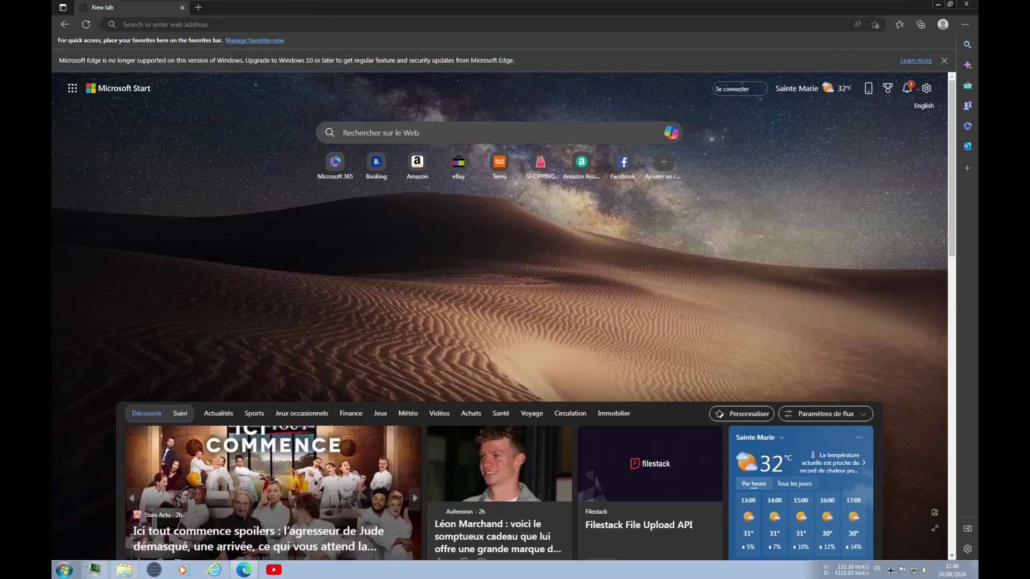
click(950, 5)
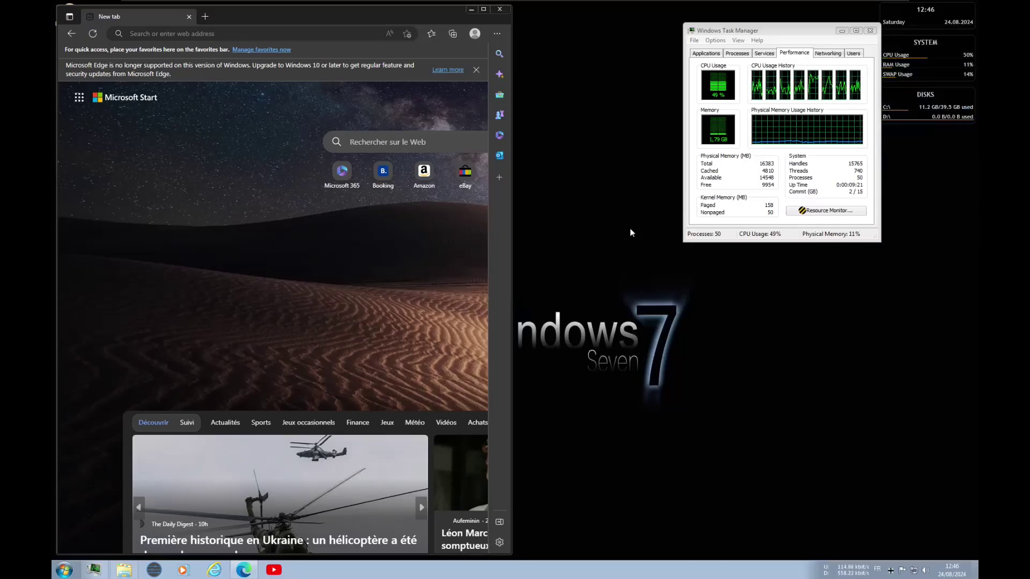
click(505, 10)
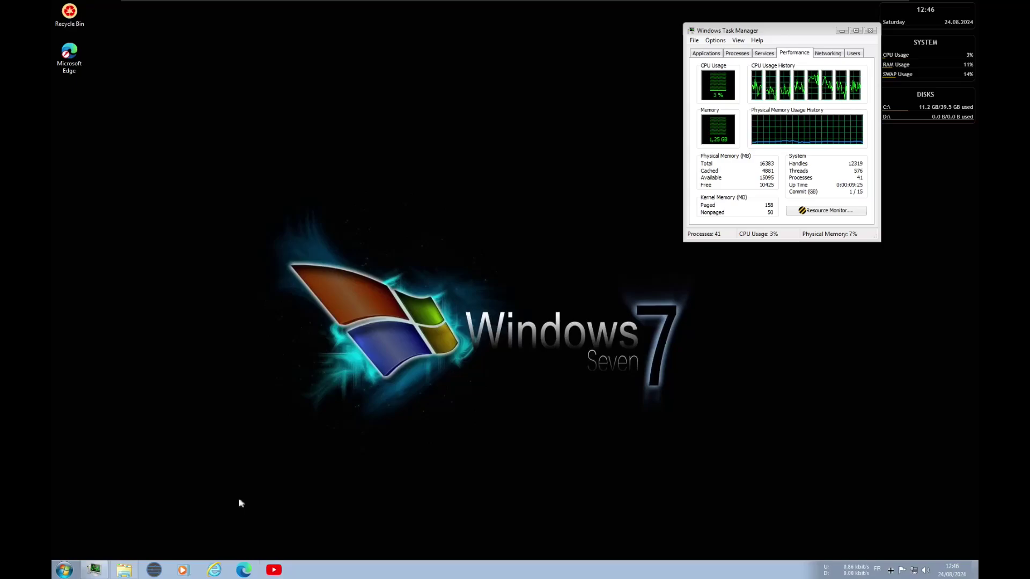
Delete the Microsoft Edge desktop shortcut, plus MicrosoftEdgeSetup.exe and Malware Pack Made By Alph.exe from the Documents library.
drag(69, 54, 69, 13)
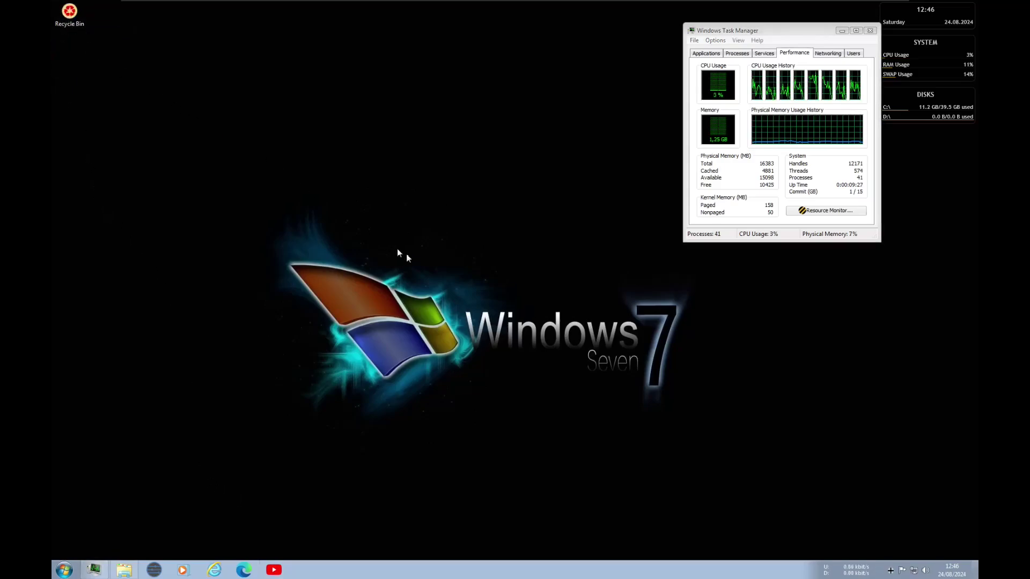
click(124, 570)
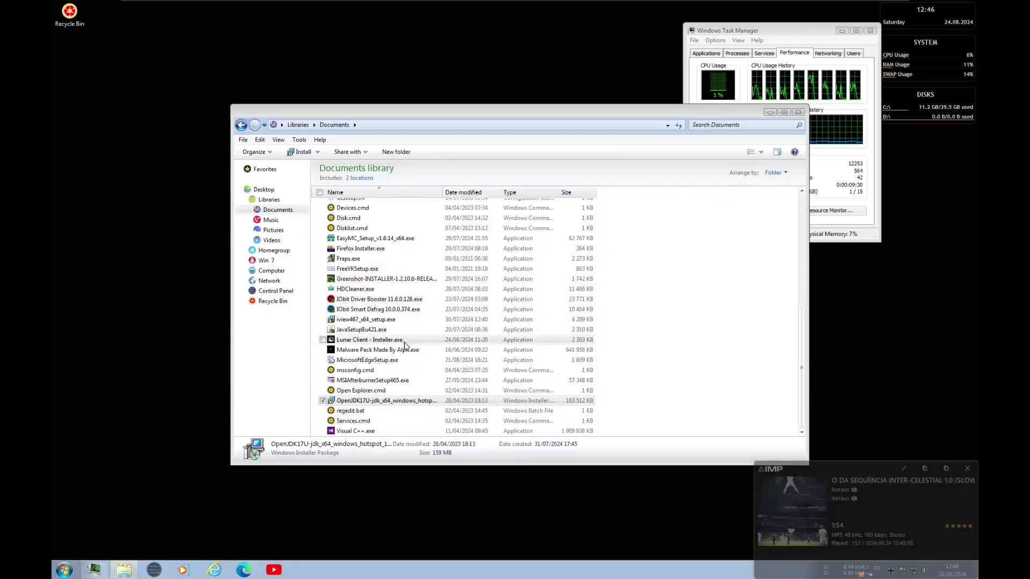
click(375, 363)
key(Delete)
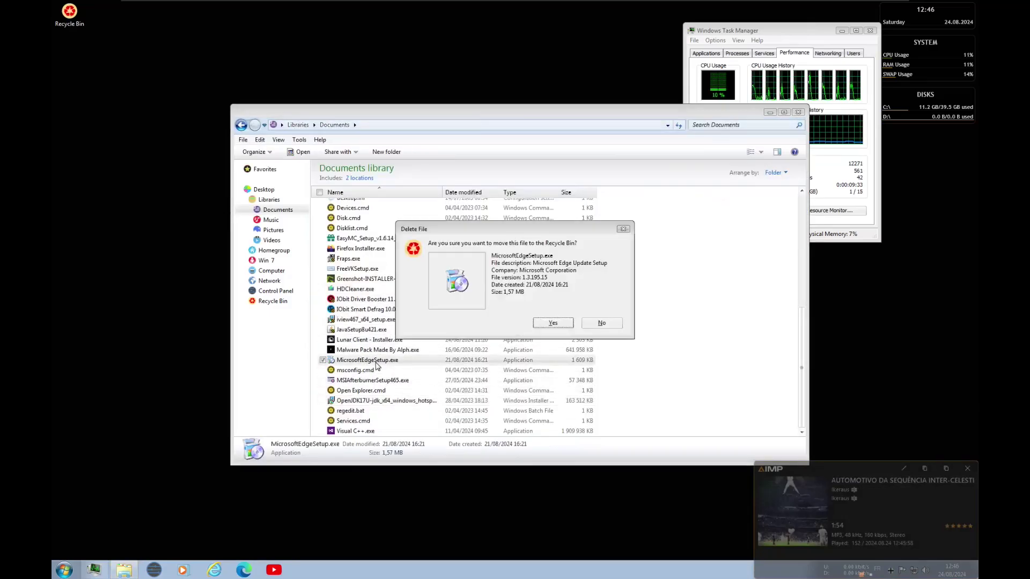
key(Return)
key(Delete)
key(Return)
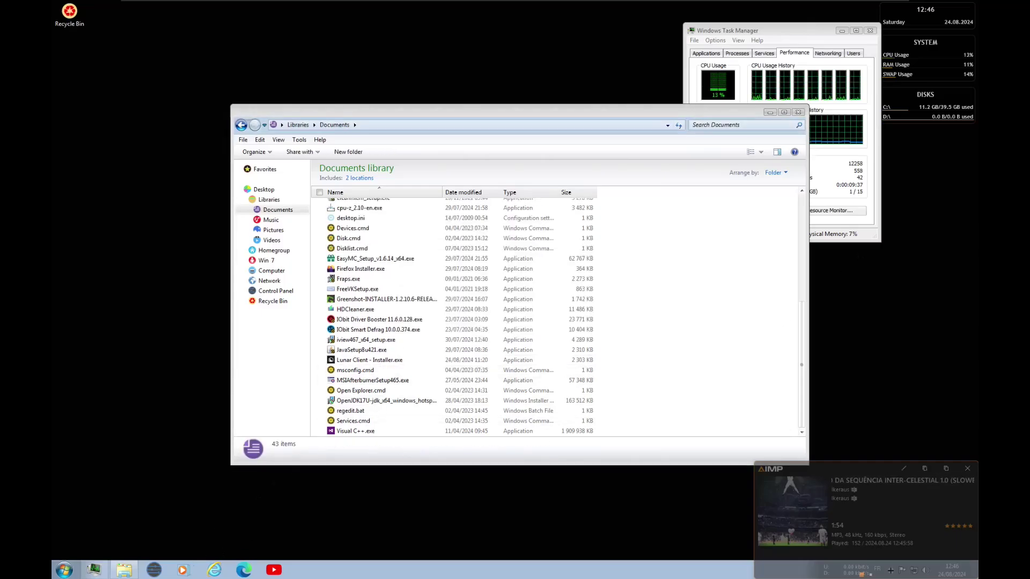
Open the All folder on the host's HDD (D:) drive and select Malware Pack Made By Alph.exe.
key(super+e)
click(335, 168)
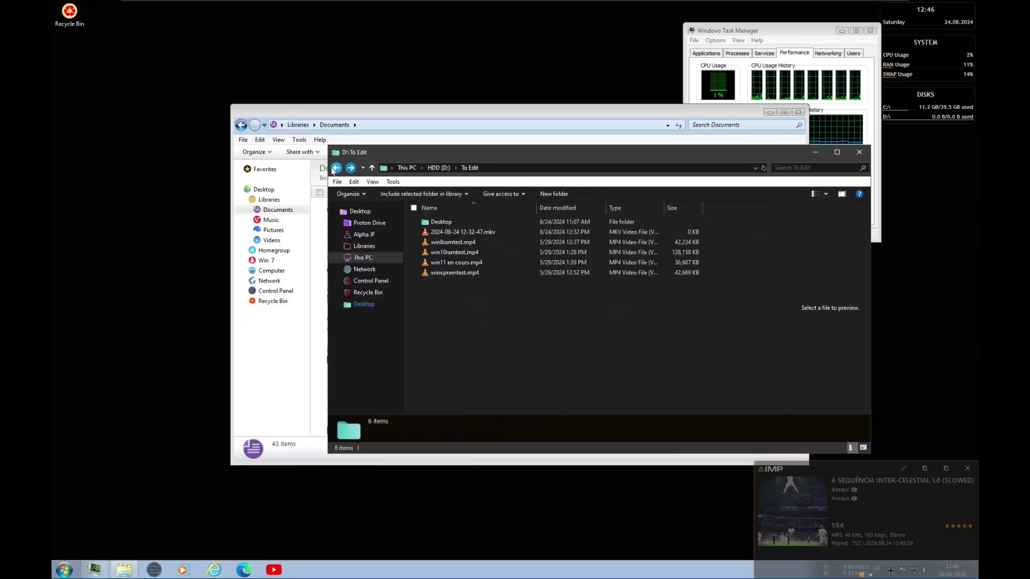
click(363, 257)
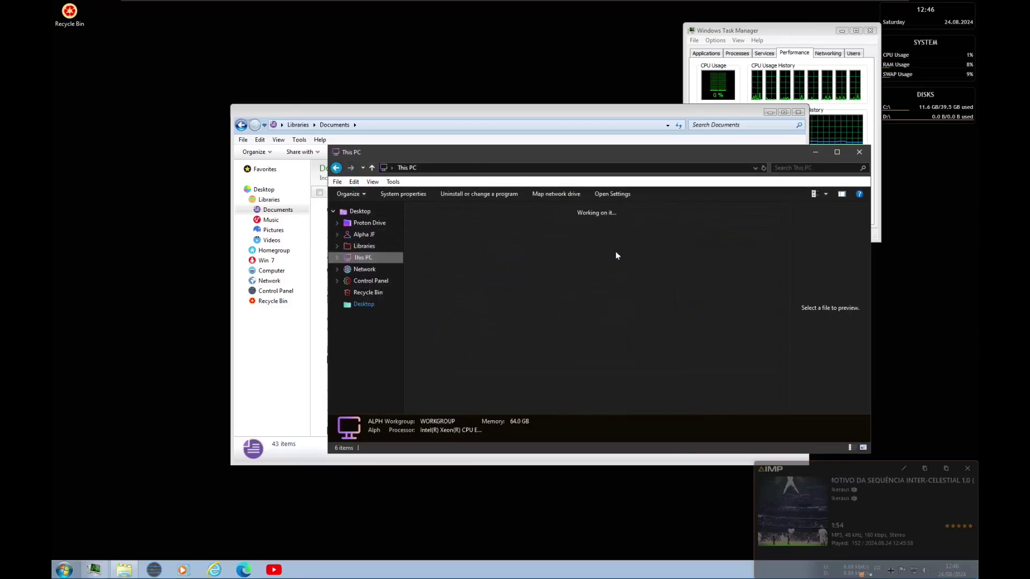
double_click(616, 230)
double_click(452, 233)
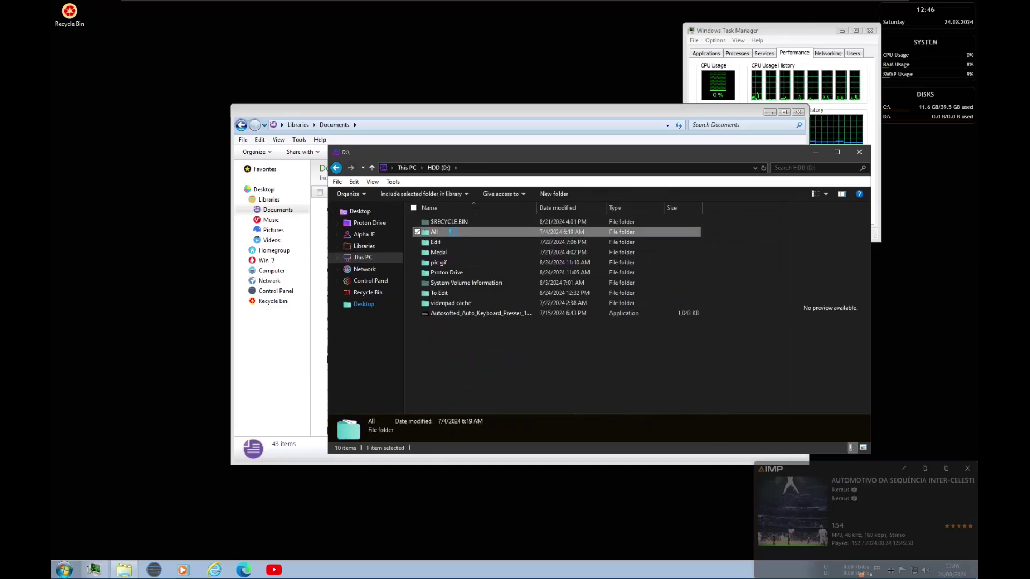
click(446, 262)
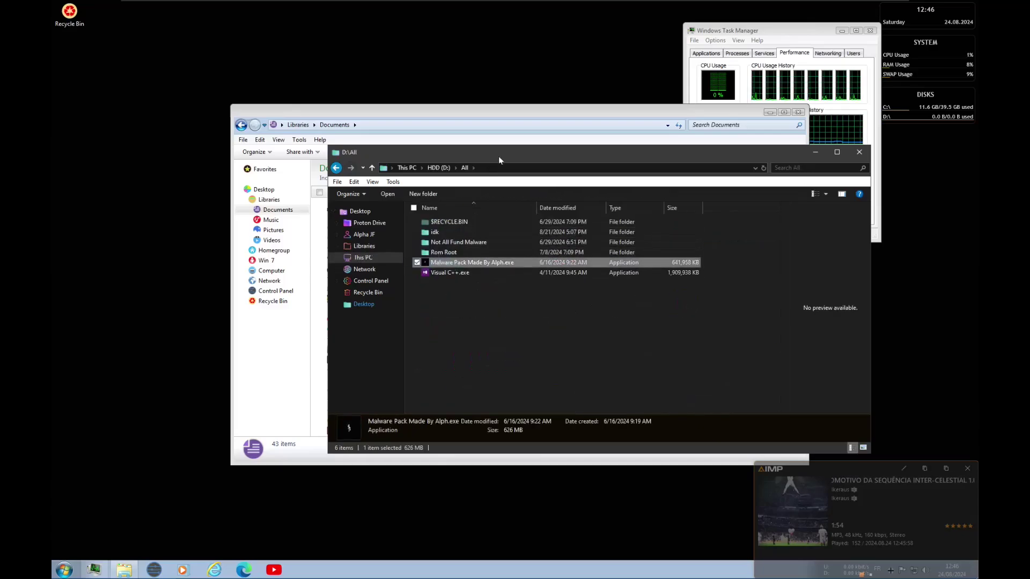
Try to transfer Malware Pack Made By Alph.exe from the host's All folder into the virtual machine's Documents library.
drag(479, 232, 821, 163)
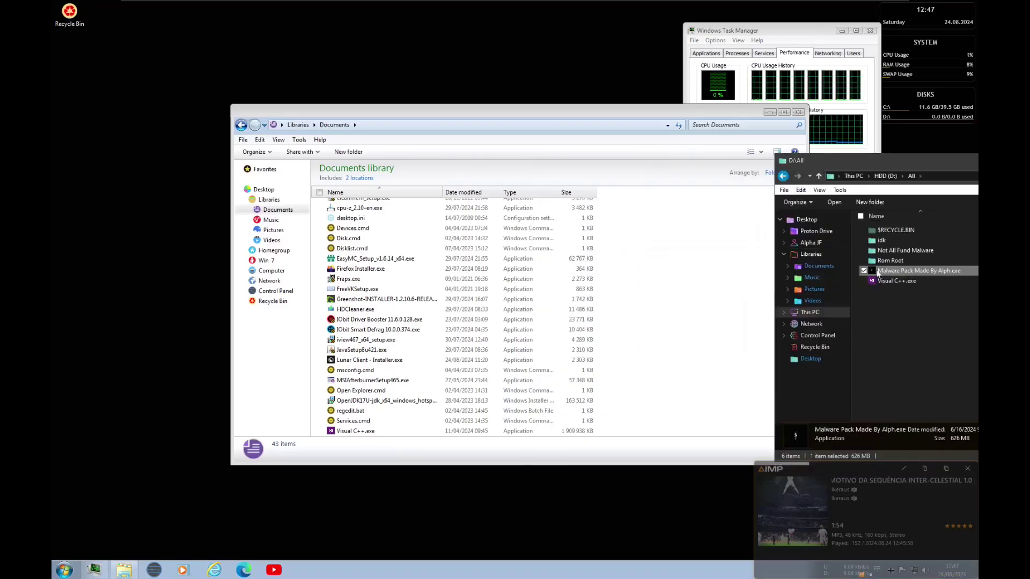
drag(689, 263, 709, 433)
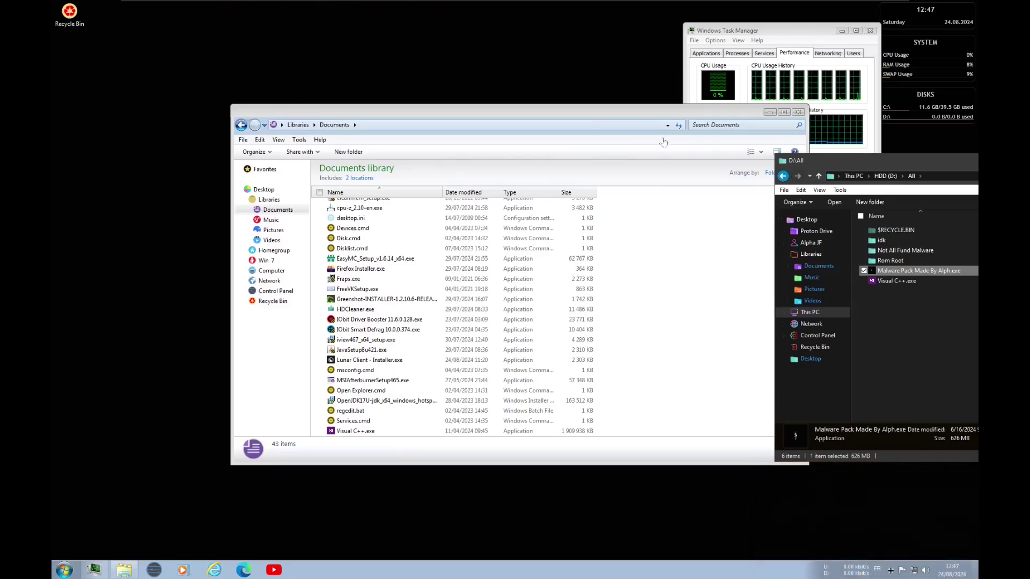
drag(880, 272, 690, 281)
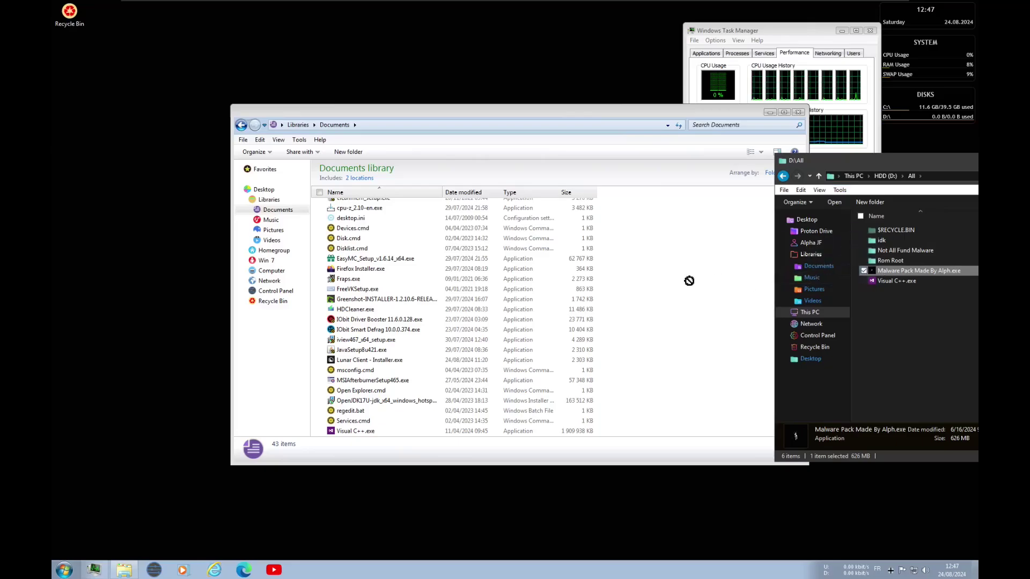
drag(834, 162, 629, 148)
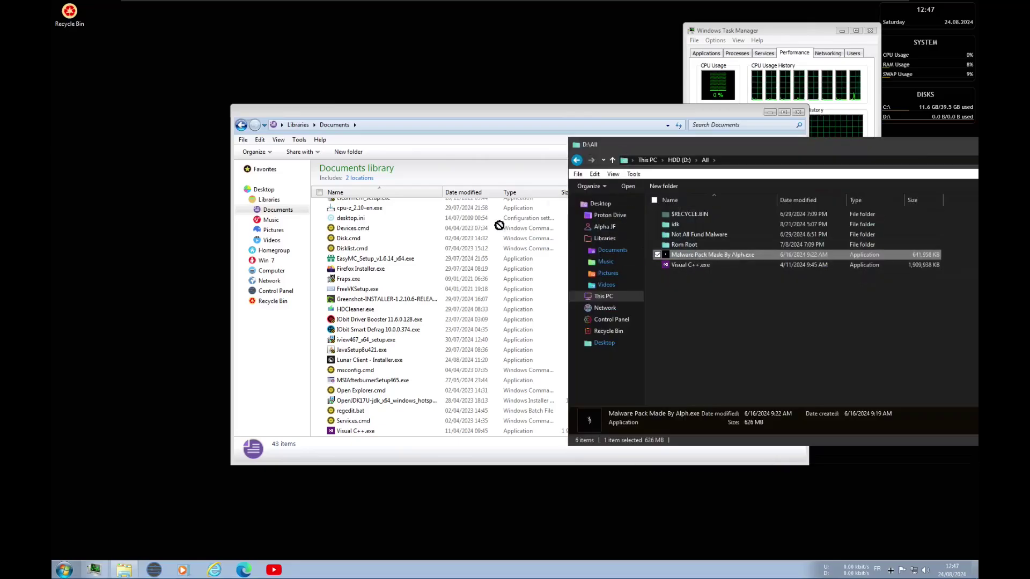
right_click(680, 254)
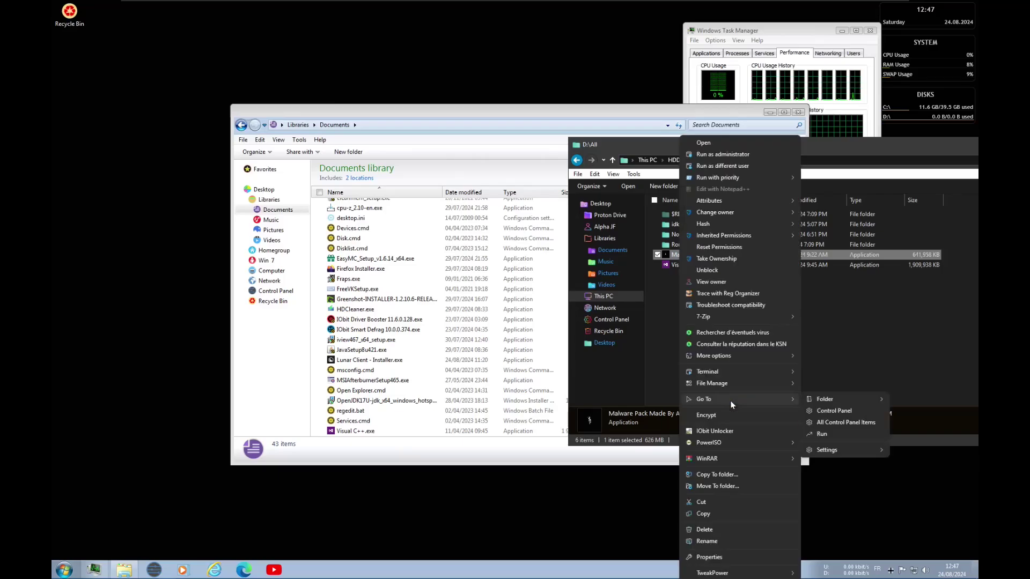
click(711, 516)
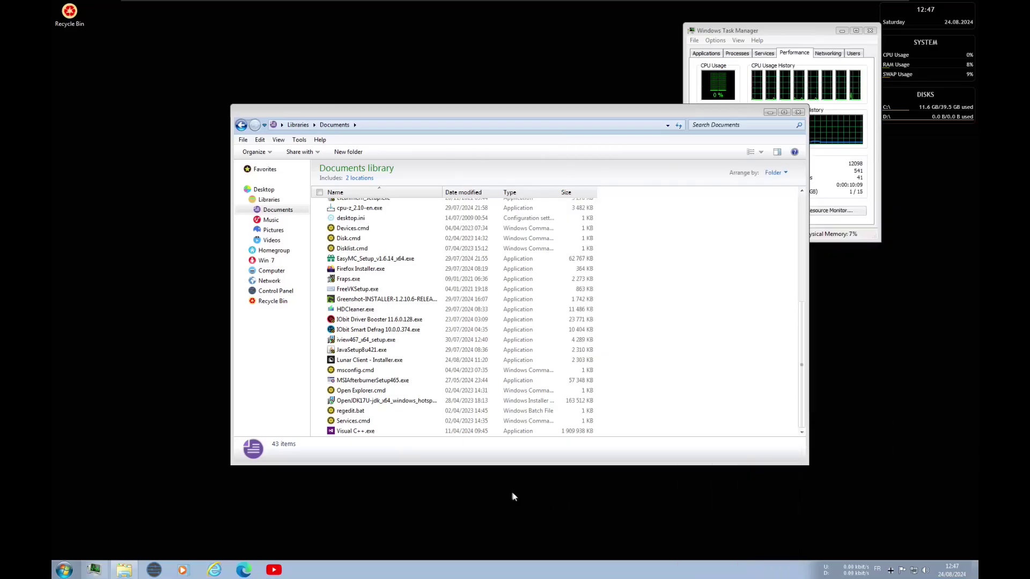
right_click(682, 348)
click(645, 349)
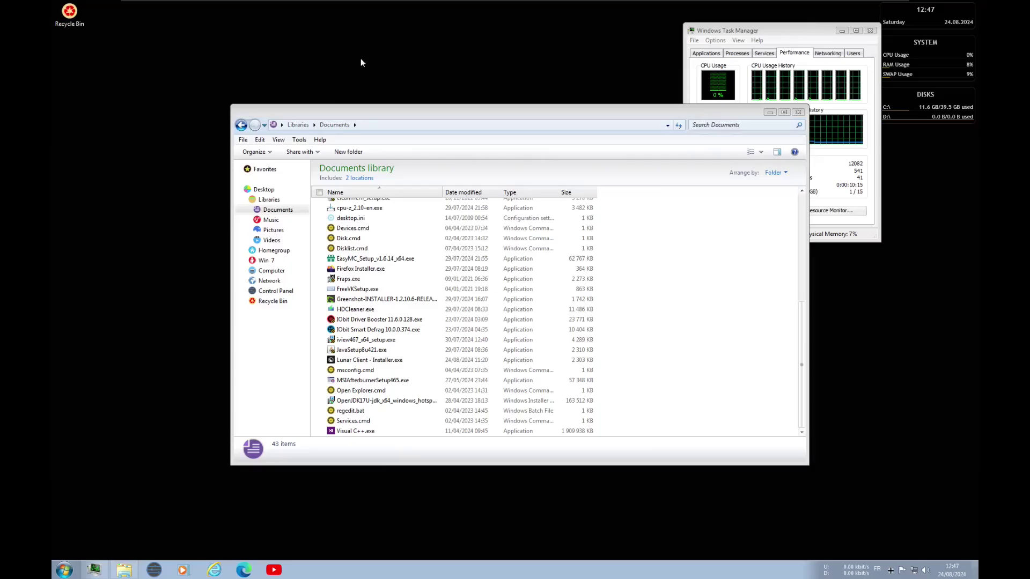
click(380, 3)
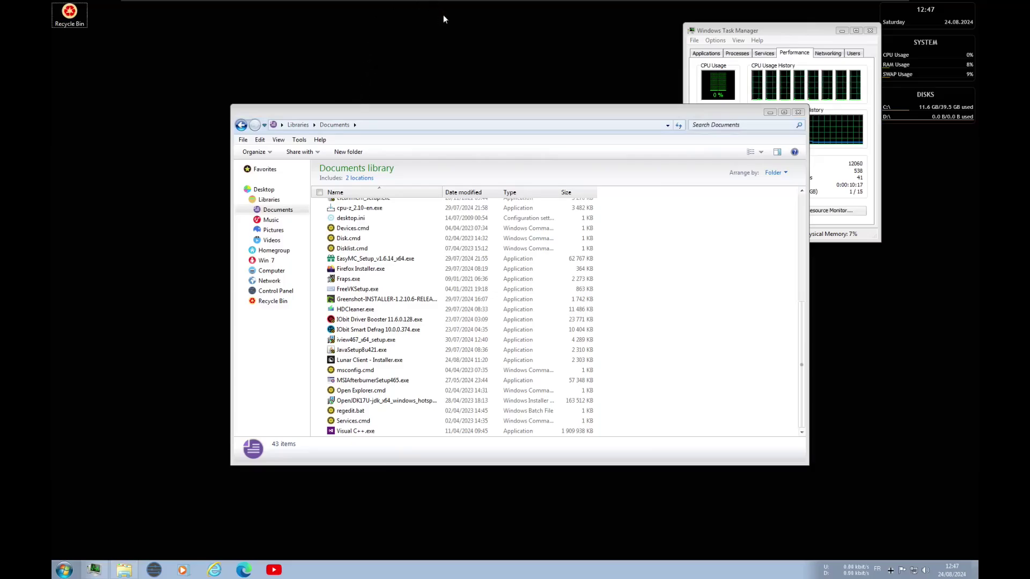
key(super)
key(super)
click(568, 35)
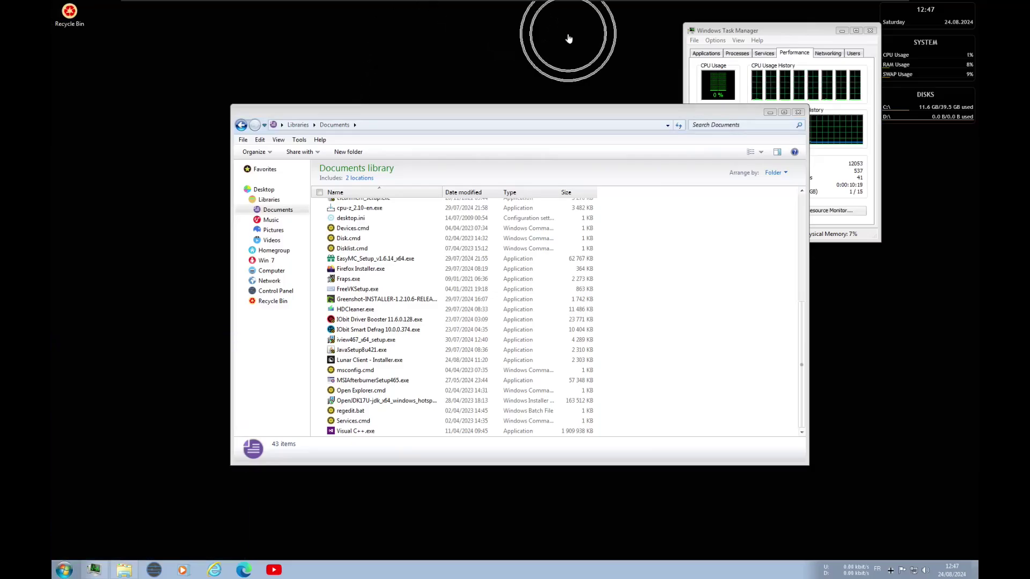
key(super)
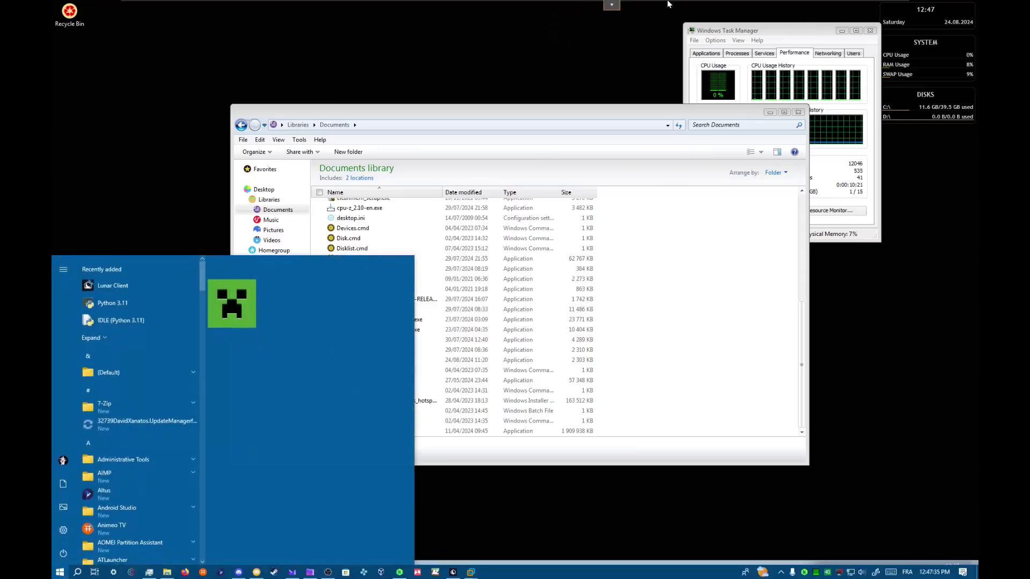
key(super)
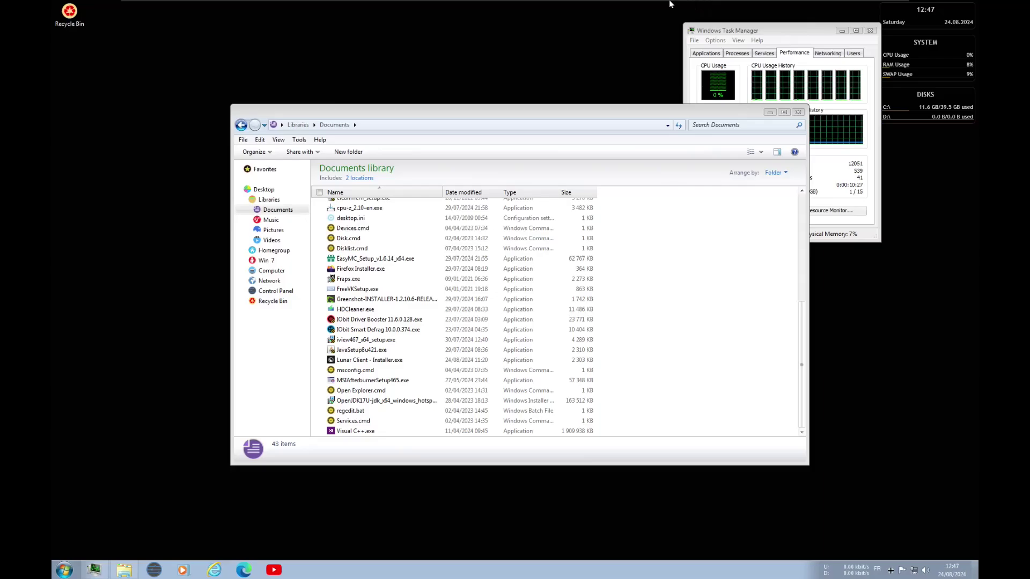
drag(684, 120, 699, 107)
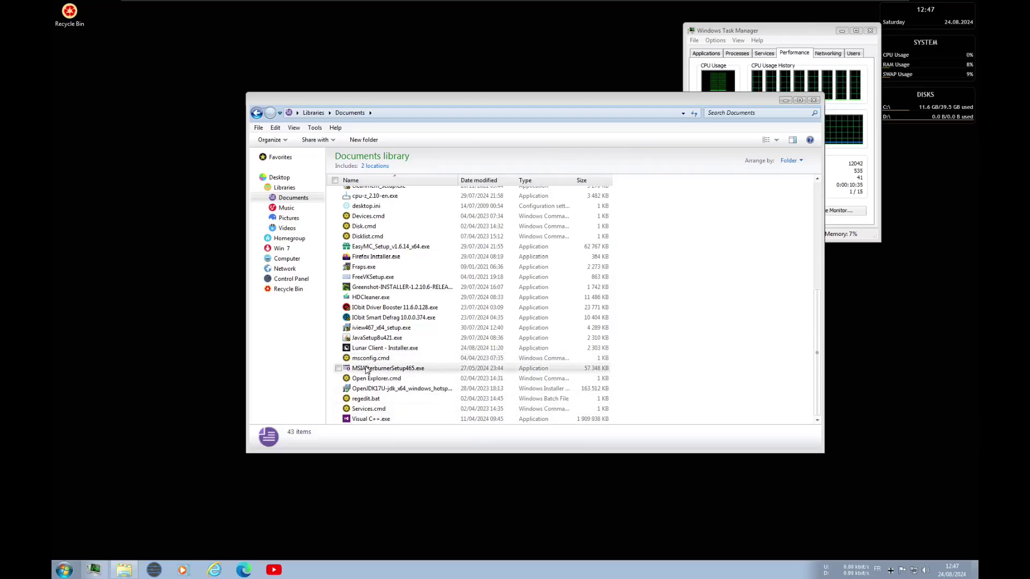
Delete JavaSetup8u421.exe from the Documents library.
click(375, 339)
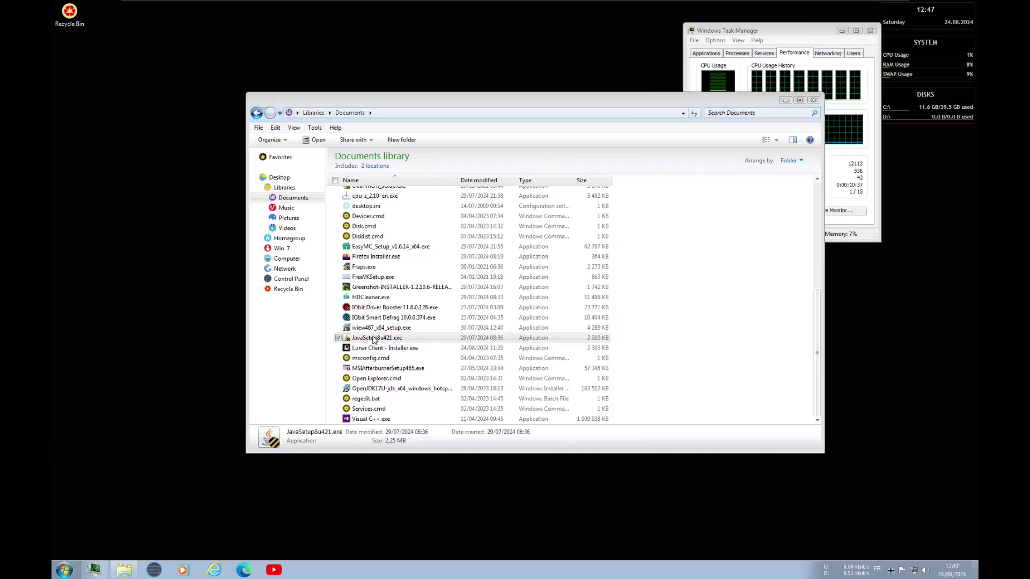
key(Delete)
key(Return)
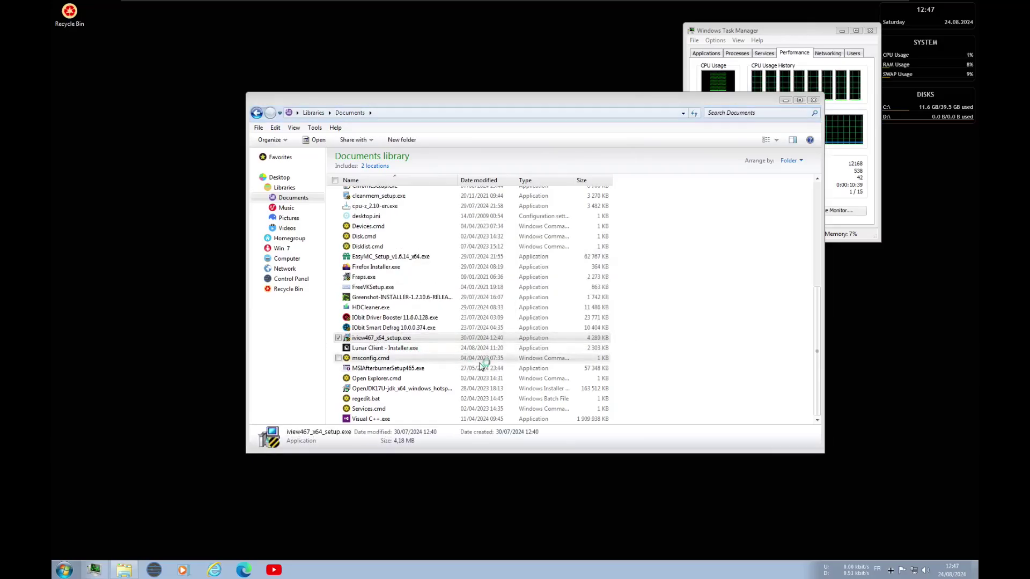
Launch iview467_x64_setup.exe and configure IrfanView's setup for all users, allowing it to try changing file associations in the registry.
key(Return)
click(438, 300)
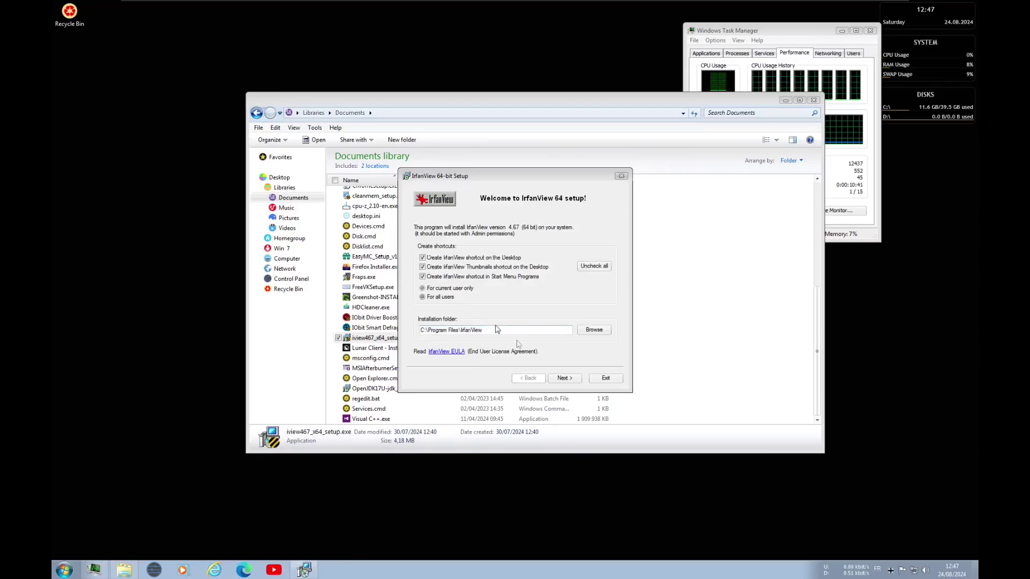
click(561, 379)
click(569, 384)
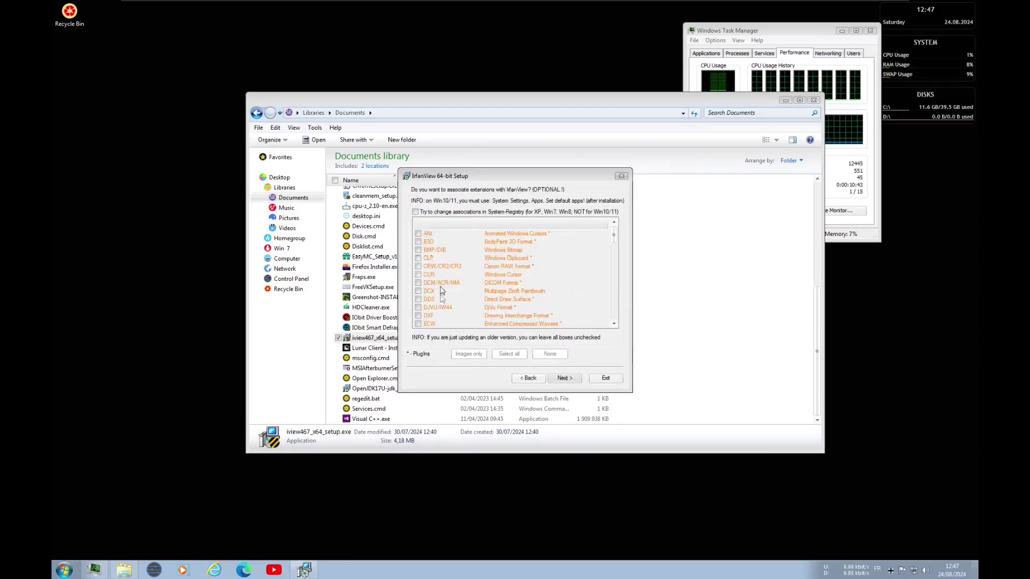
click(429, 213)
click(563, 379)
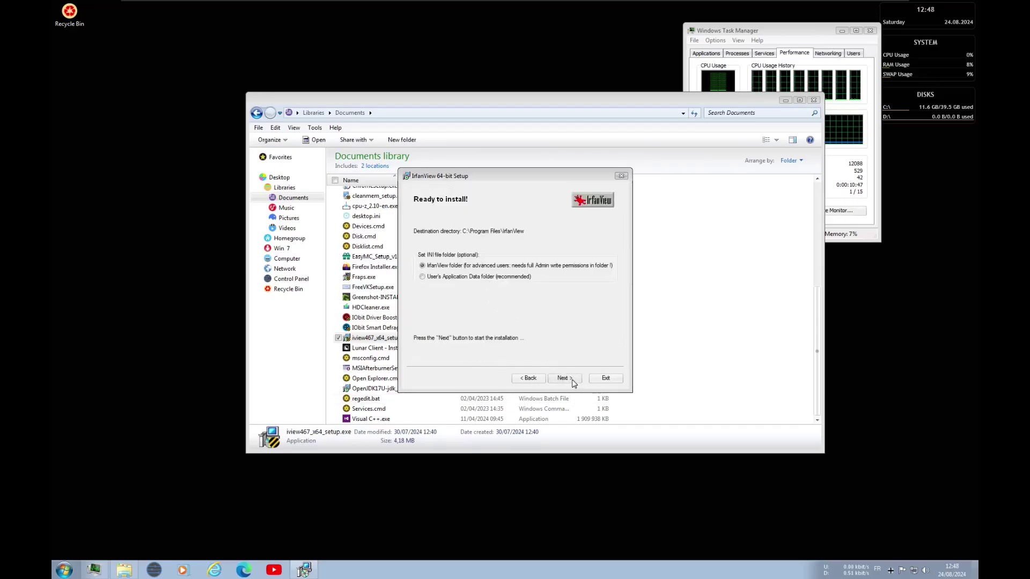
Install IrfanView without opening the FAQs homepage or starting the program at the end, and delete iview467_x64_setup.exe.
click(563, 378)
click(555, 309)
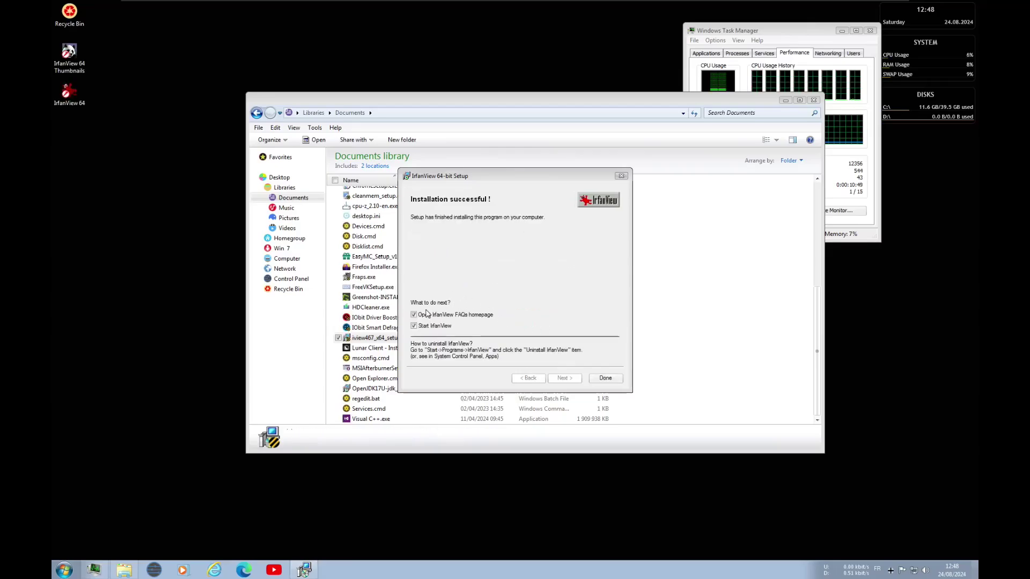
click(426, 315)
click(428, 326)
click(593, 380)
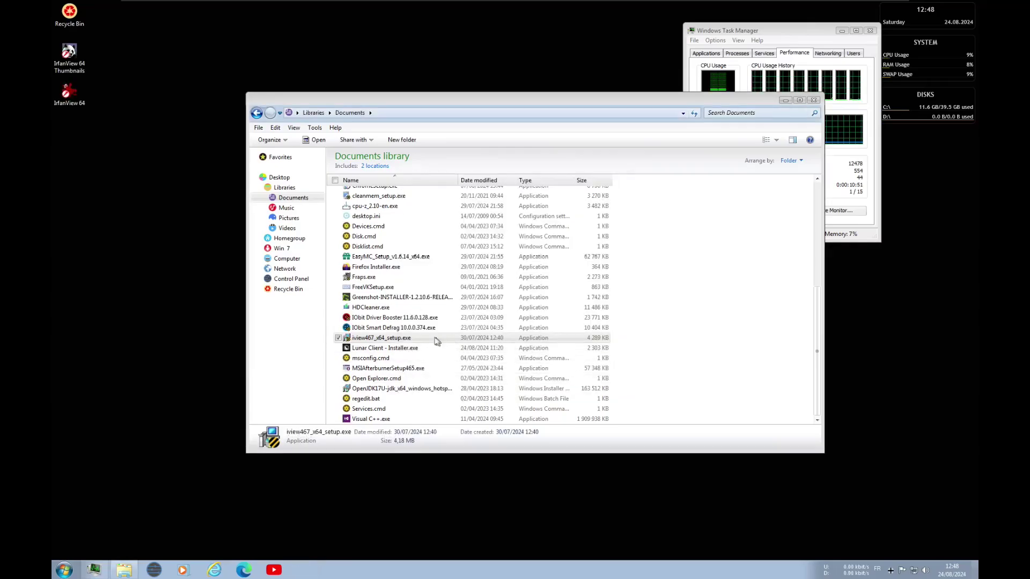
key(Delete)
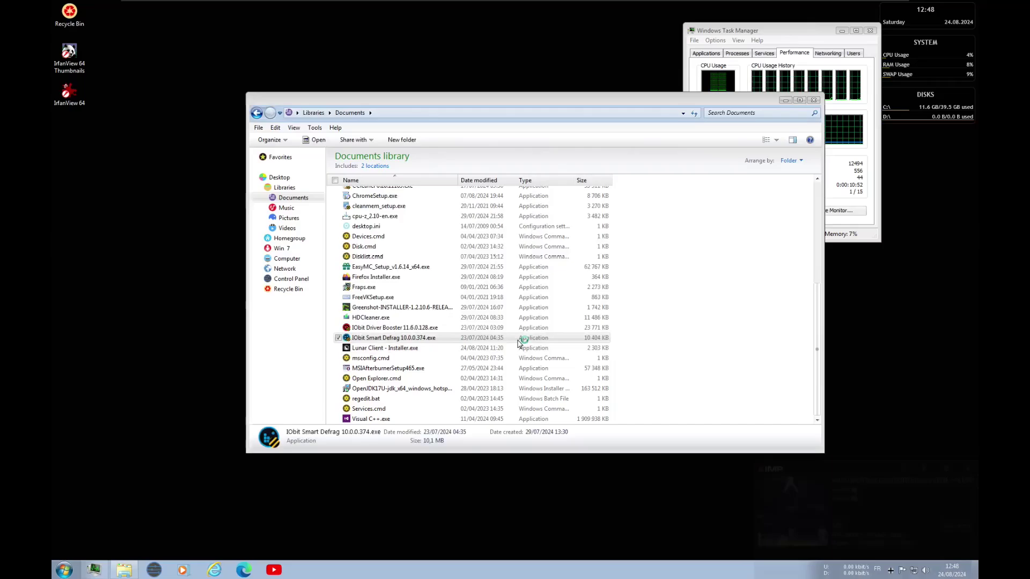
Launch the IObit Smart Defrag and IObit Driver Booster installers, and advance Smart Defrag's setup to its destination folder.
click(463, 328)
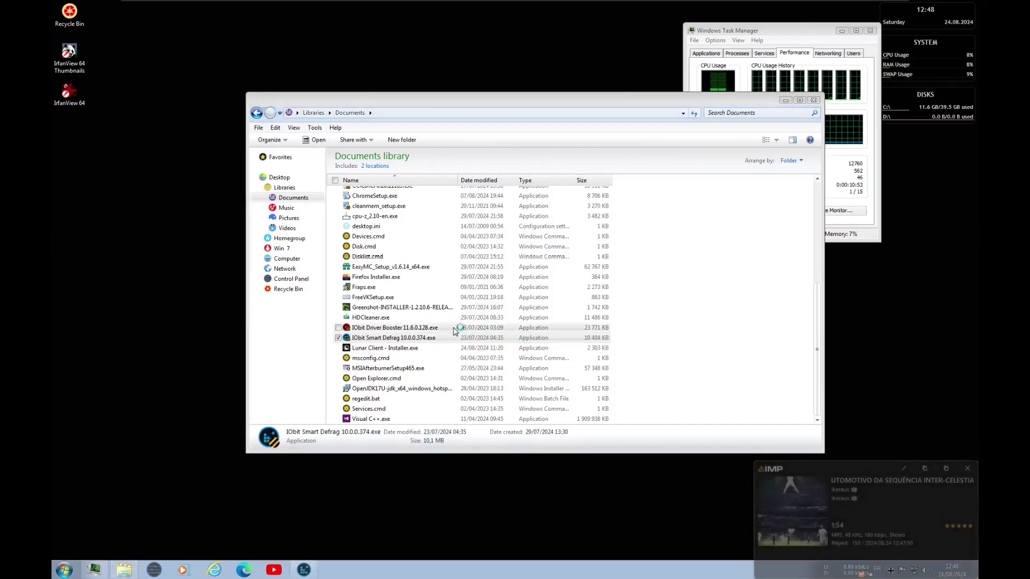
click(784, 100)
click(574, 362)
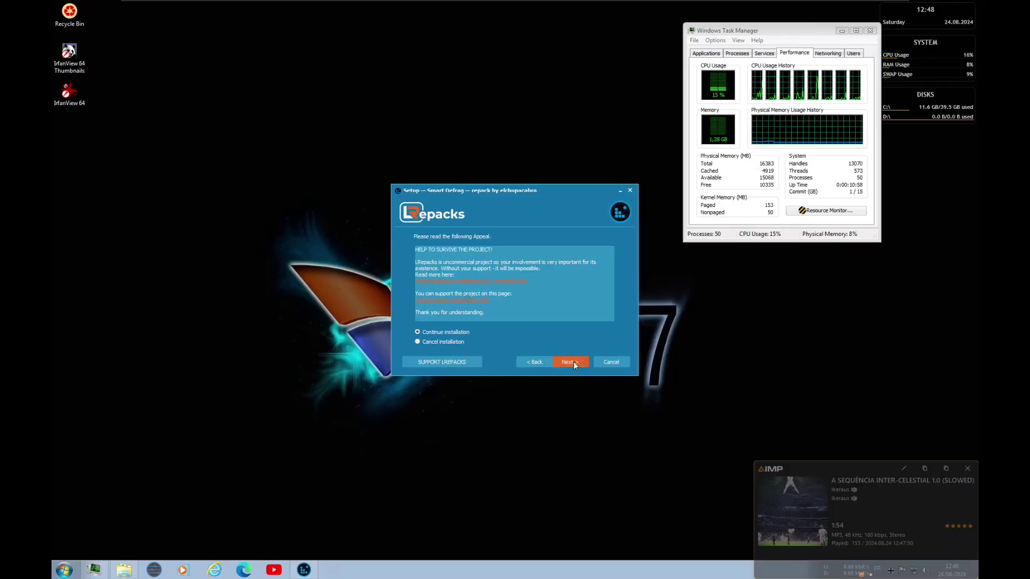
click(574, 362)
Choose Smart Defrag's destination folder and start its installation with additional interface languages and no desktop or taskbar icon.
click(594, 271)
click(495, 299)
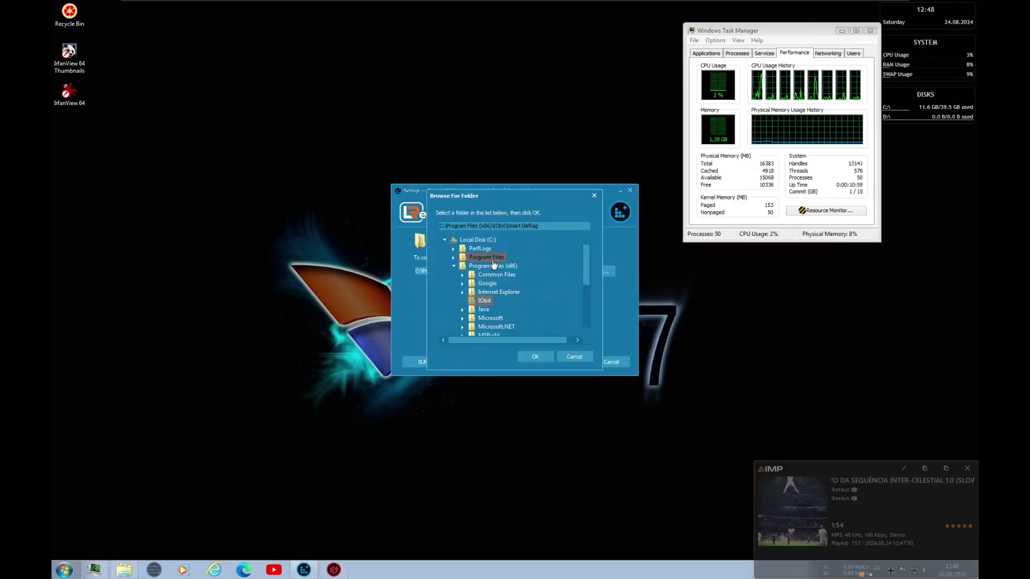
key(Return)
click(571, 365)
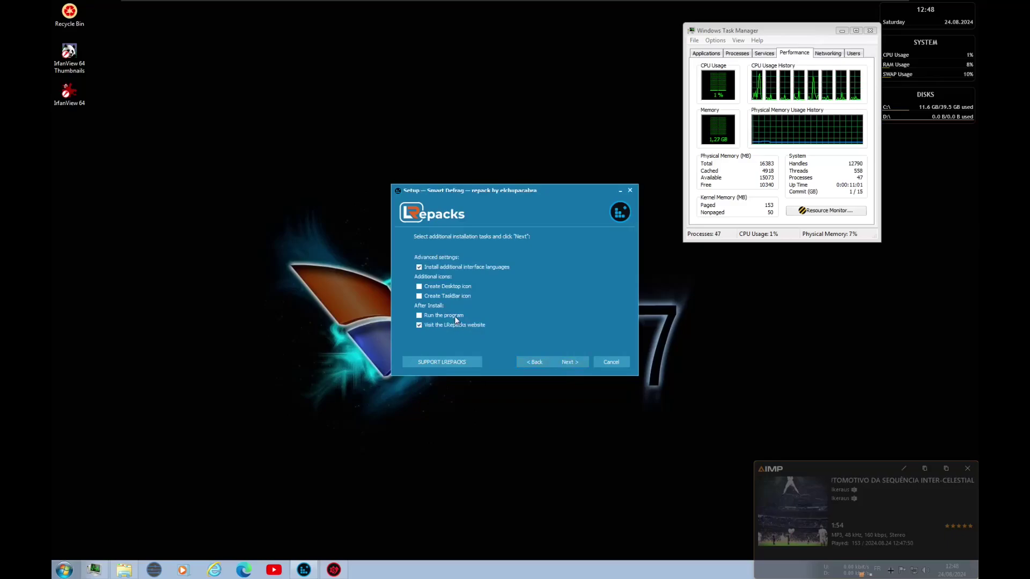
click(577, 364)
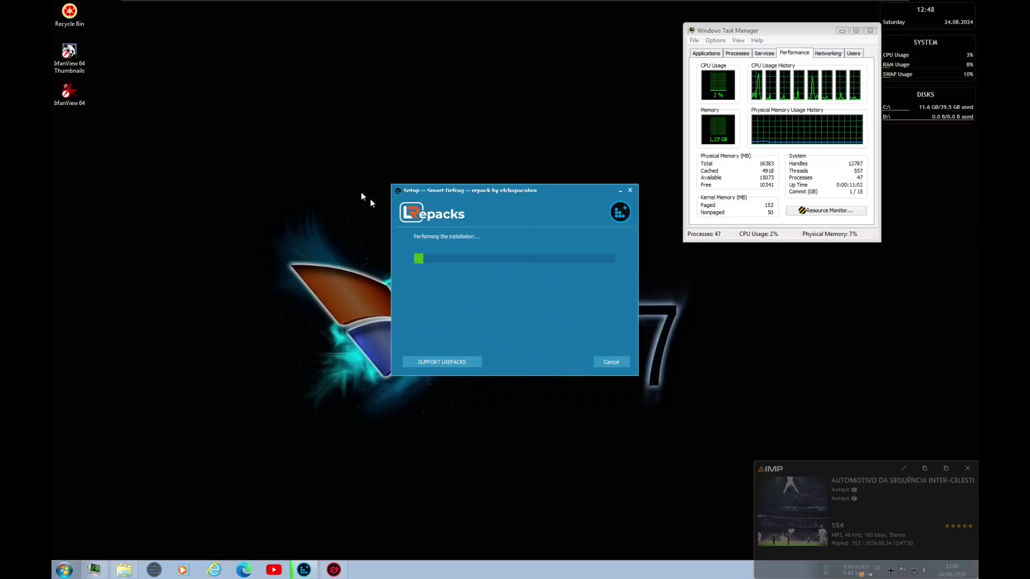
drag(448, 189, 333, 192)
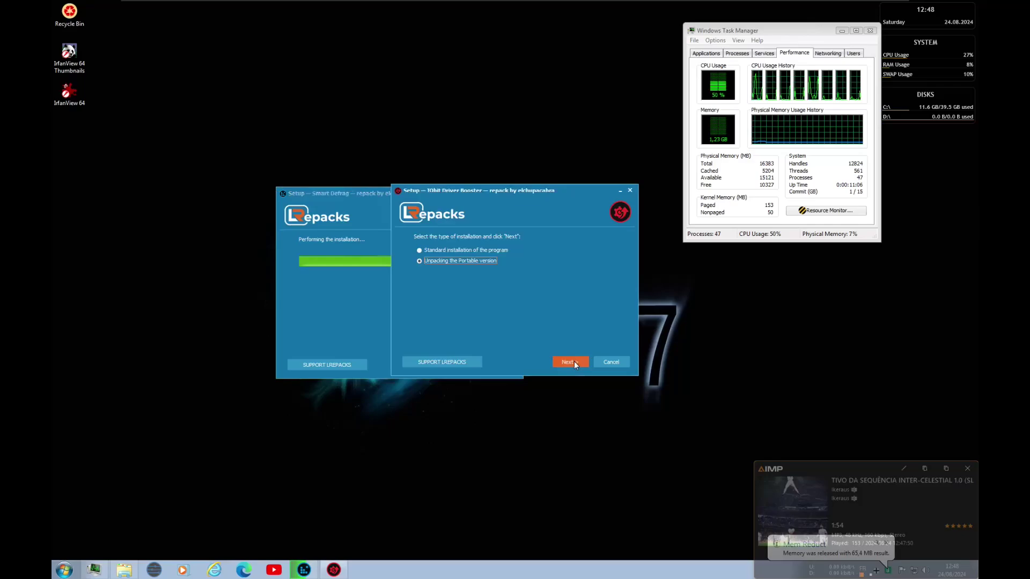
Choose unpacking the Portable version of IObit Driver Booster and set its destination to C:\Program Files\Driver Booster.
click(573, 362)
click(575, 361)
click(601, 276)
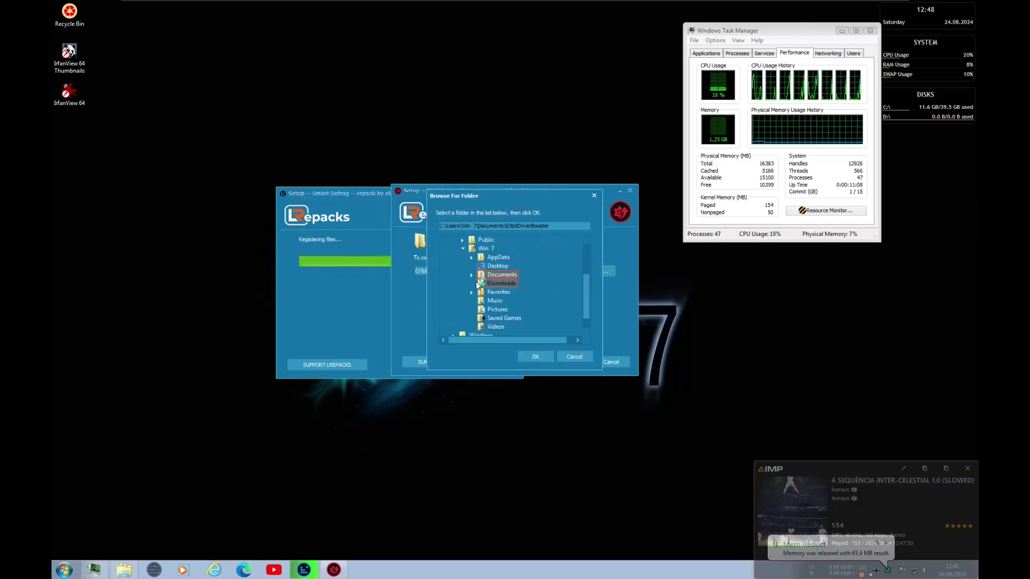
scroll(483, 276, up, 2)
click(493, 250)
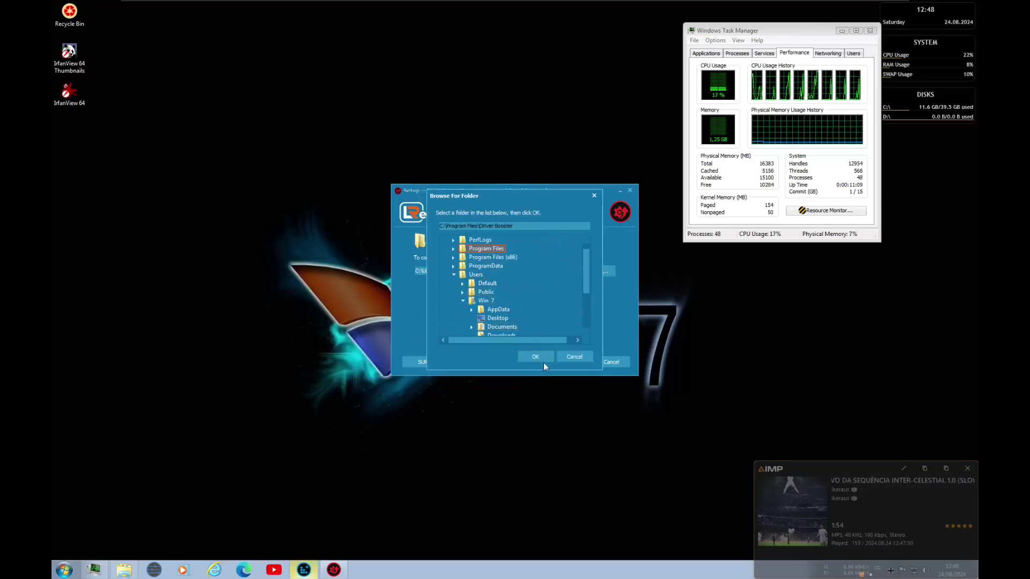
click(540, 358)
Turn off visiting the LRepacks website and start unpacking Driver Booster with additional interface languages and no extra icons.
click(566, 362)
click(466, 322)
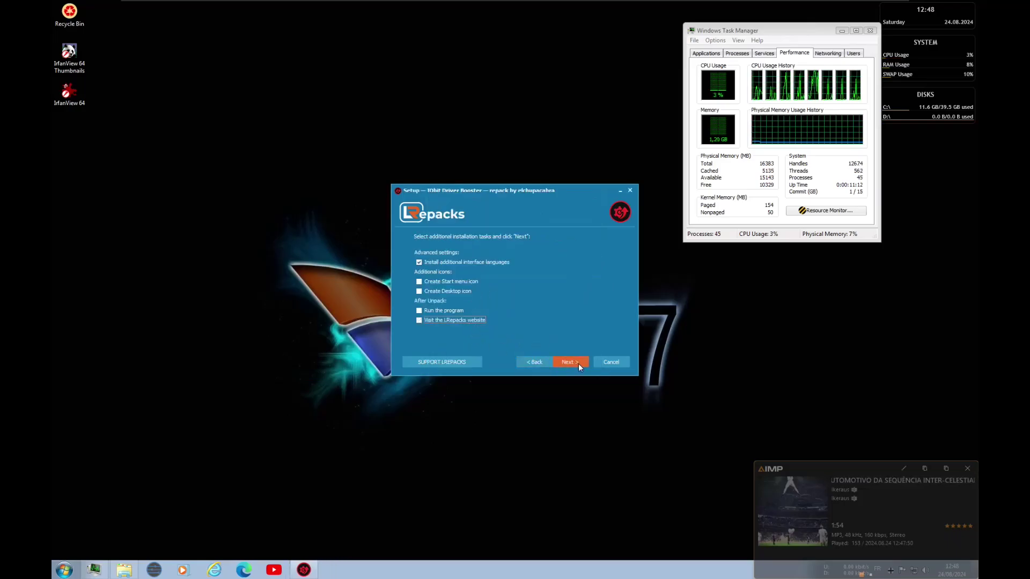
click(569, 362)
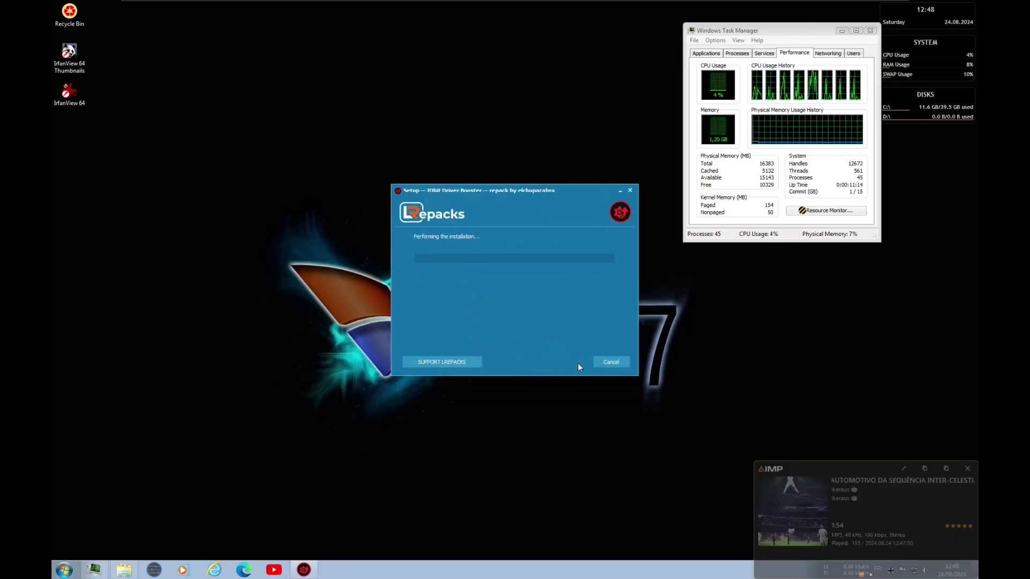
mouse_move(135, 573)
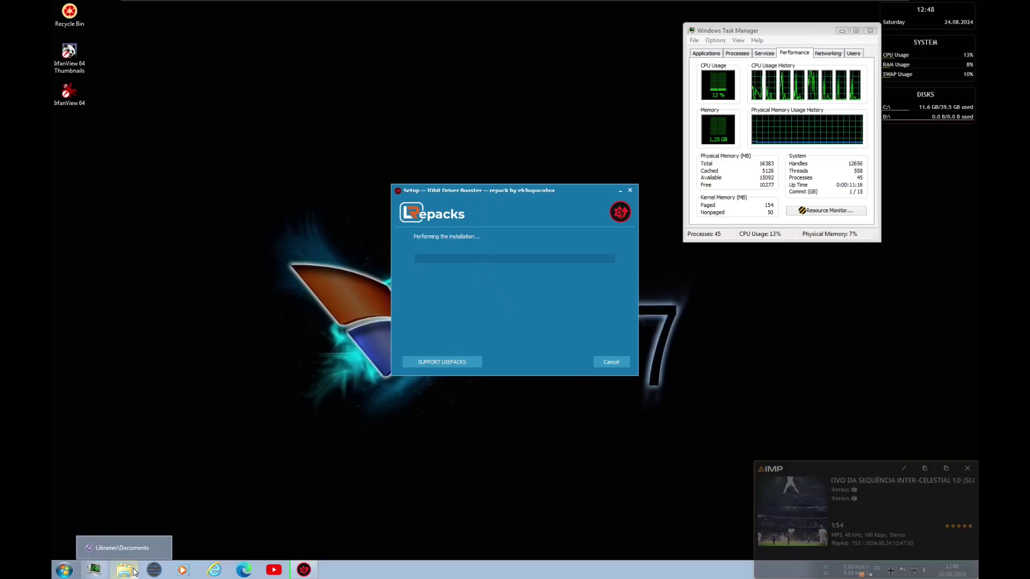
Delete the IrfanView 64 and IrfanView 64 Thumbnails shortcuts from the desktop.
drag(452, 213, 717, 250)
drag(126, 131, 65, 54)
key(Delete)
key(Return)
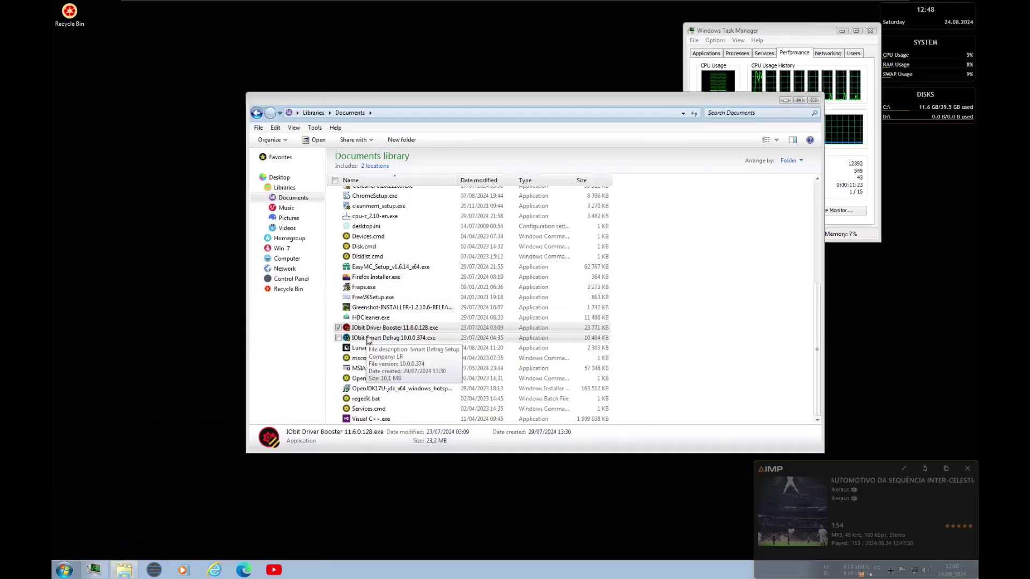
Delete the used IObit Driver Booster and IObit Smart Defrag installers from the Documents library.
click(338, 339)
key(Delete)
key(Return)
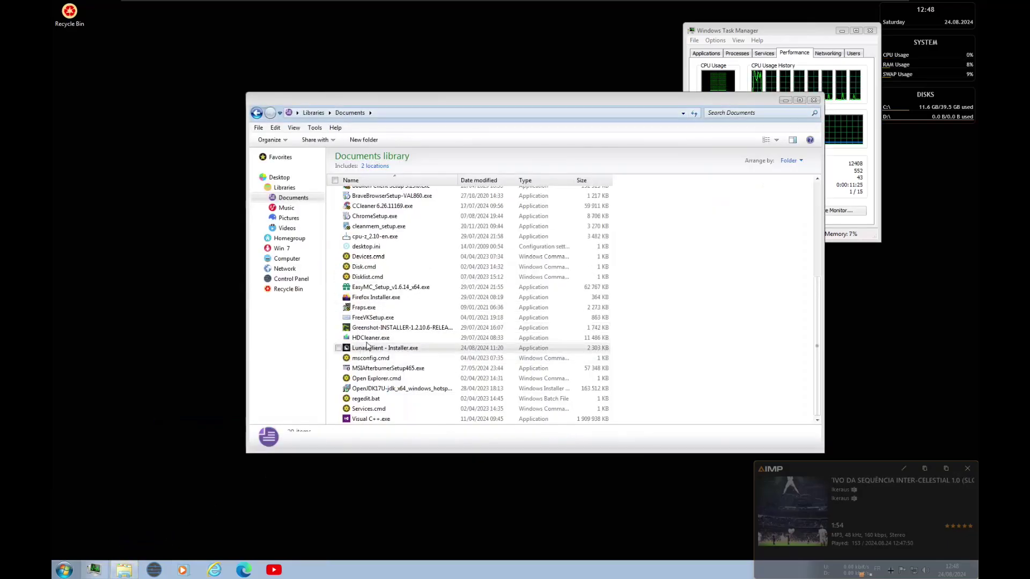
Install HDCleaner 2.077 with the system restore point, desktop shortcut and launch after installation disabled.
double_click(453, 339)
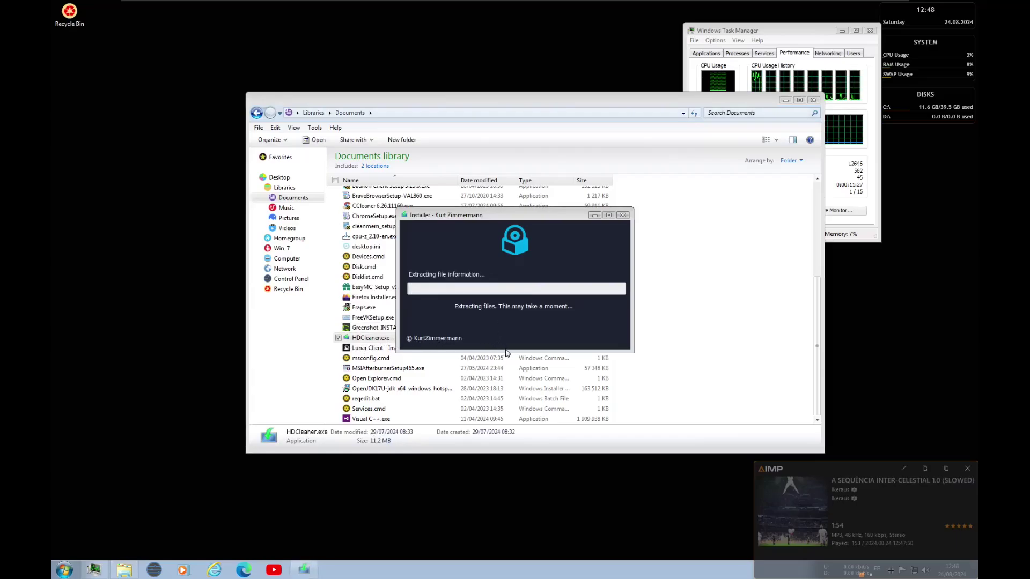
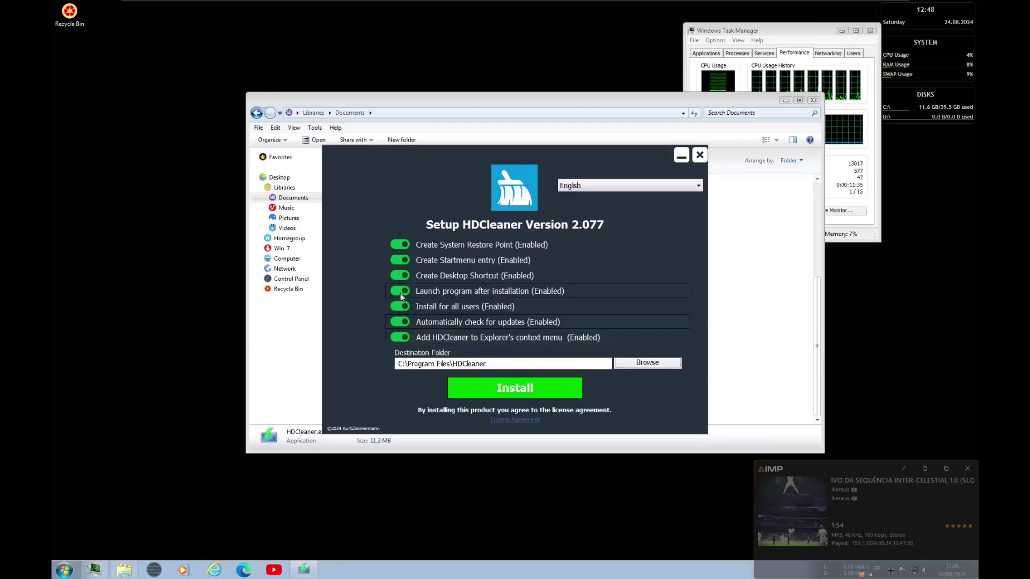
click(400, 293)
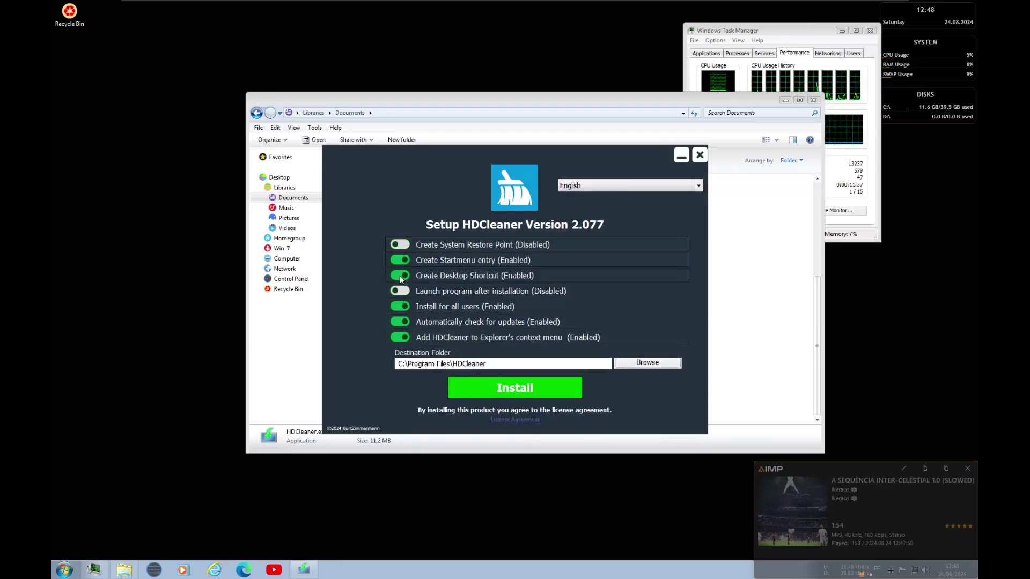
click(558, 389)
click(535, 390)
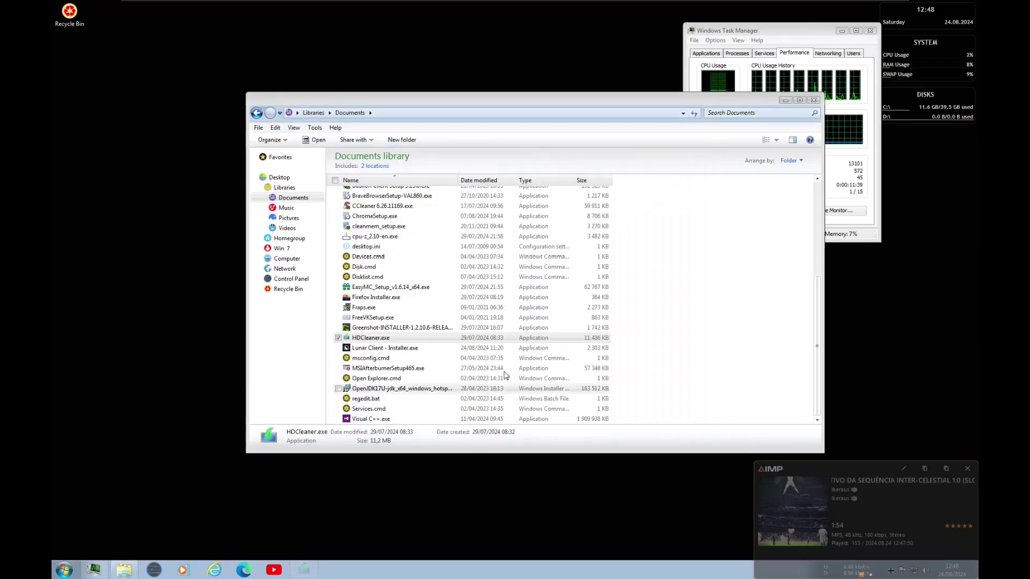
Delete the HDCleaner installer and run the Greenshot setup, choosing Full installation for its components.
double_click(391, 338)
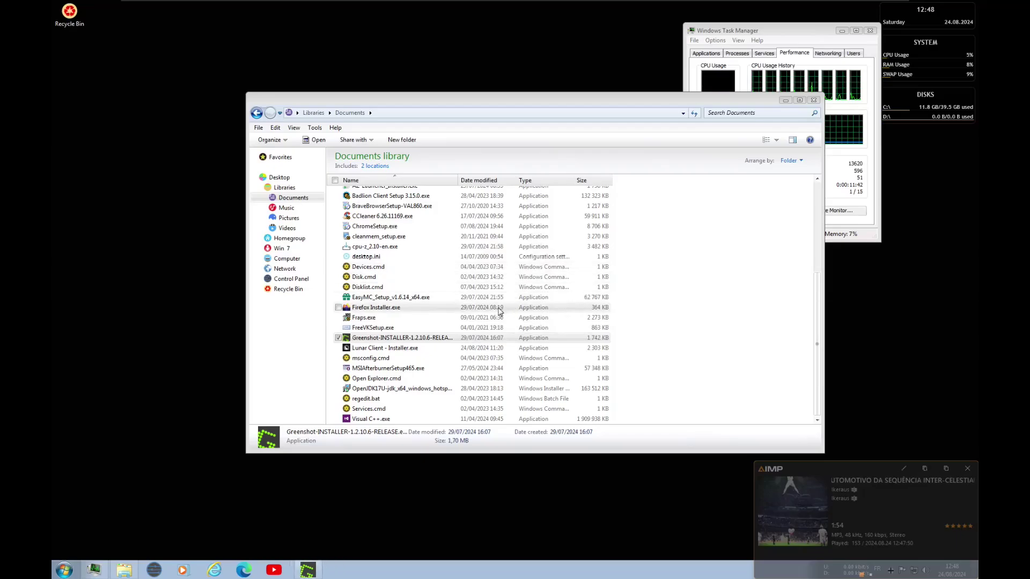
click(449, 332)
key(Return)
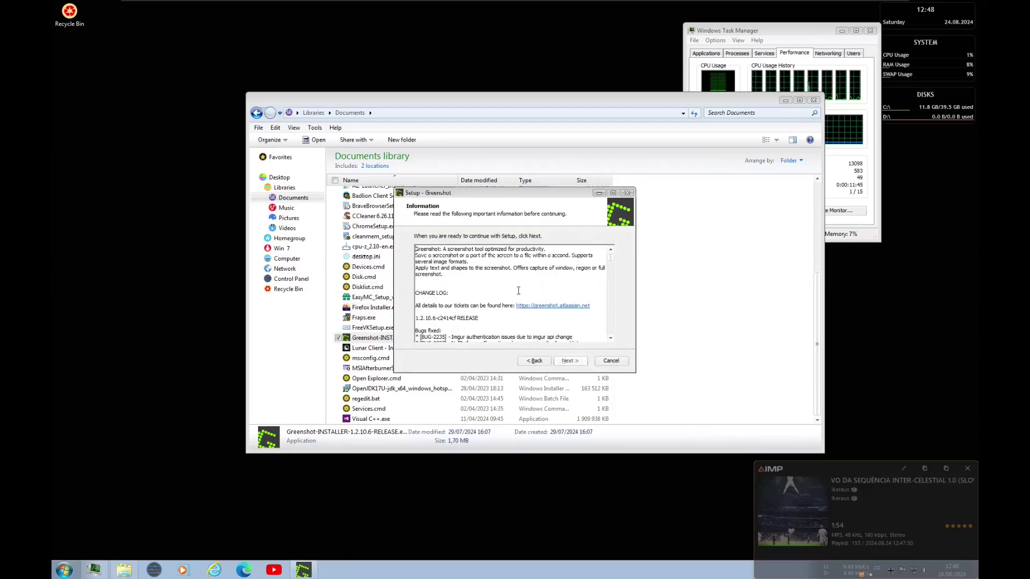
key(Return)
key(Return)
click(452, 256)
click(452, 264)
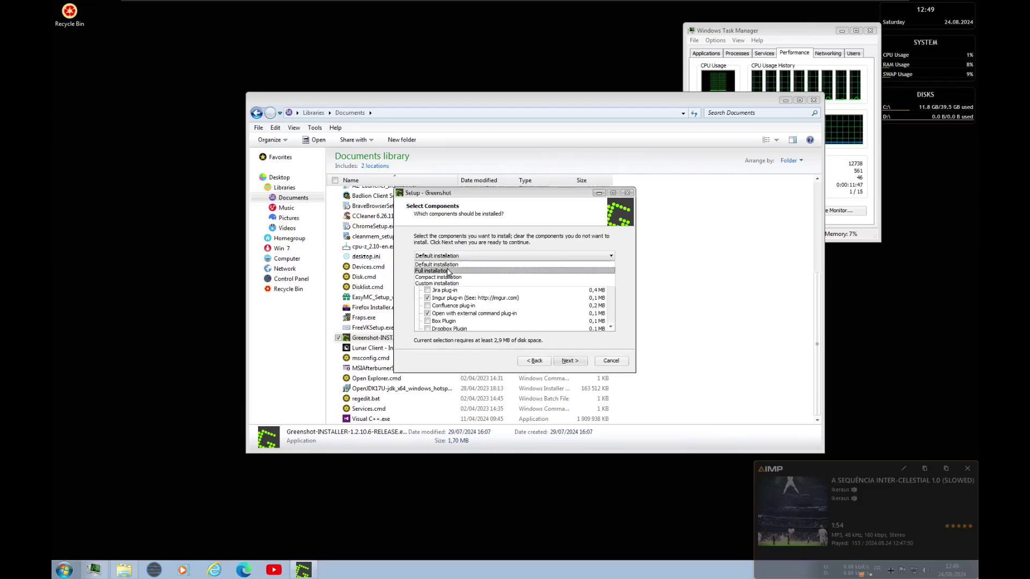
Complete the Greenshot installation and close its setup without starting Greenshot.
key(Return)
key(Return)
key(Return)
key(Return)
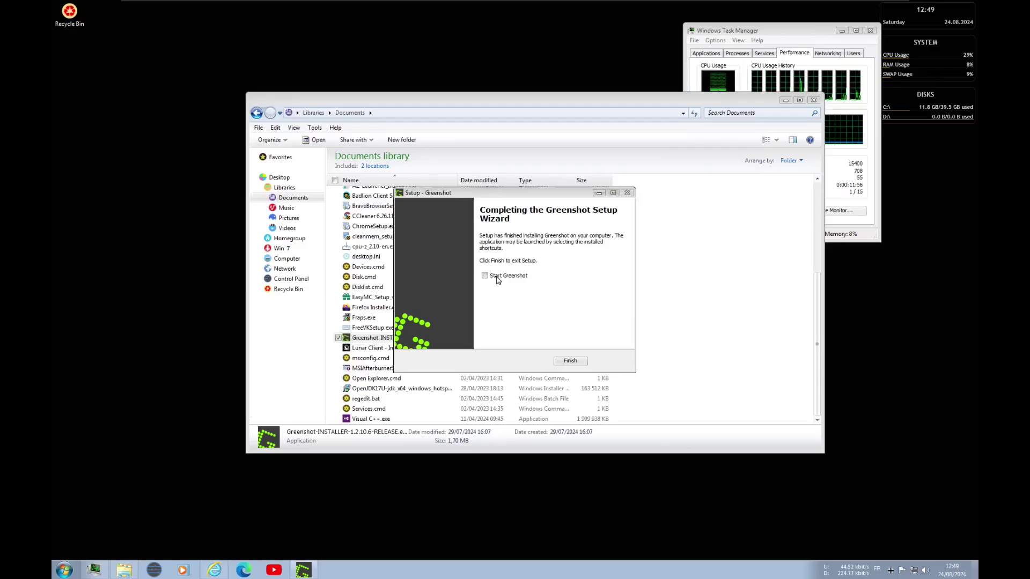
click(571, 360)
Run the Free Virtual Keyboard setup and set its destination under C:\Program Files, continuing to the additional tasks.
double_click(352, 329)
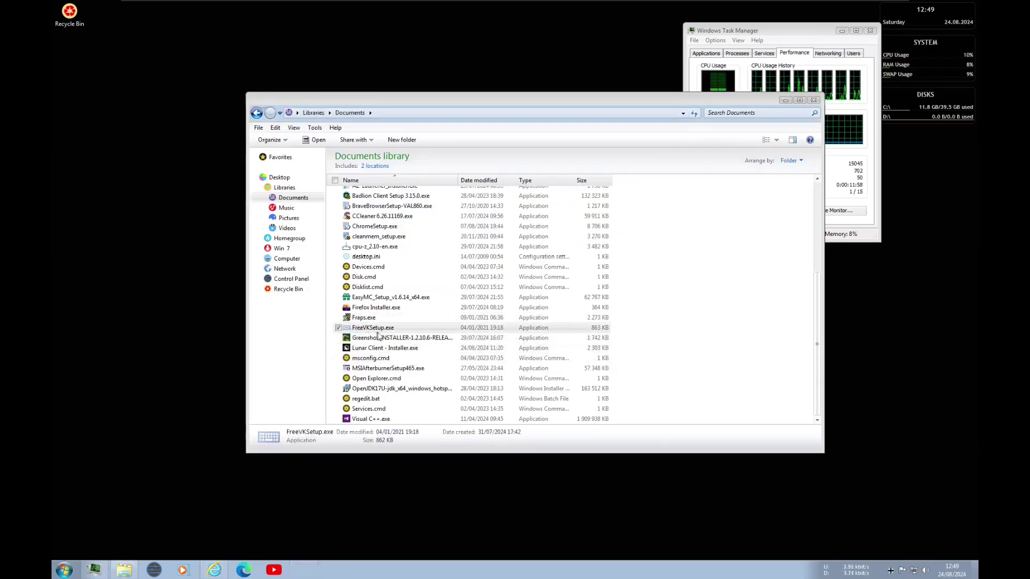
key(Return)
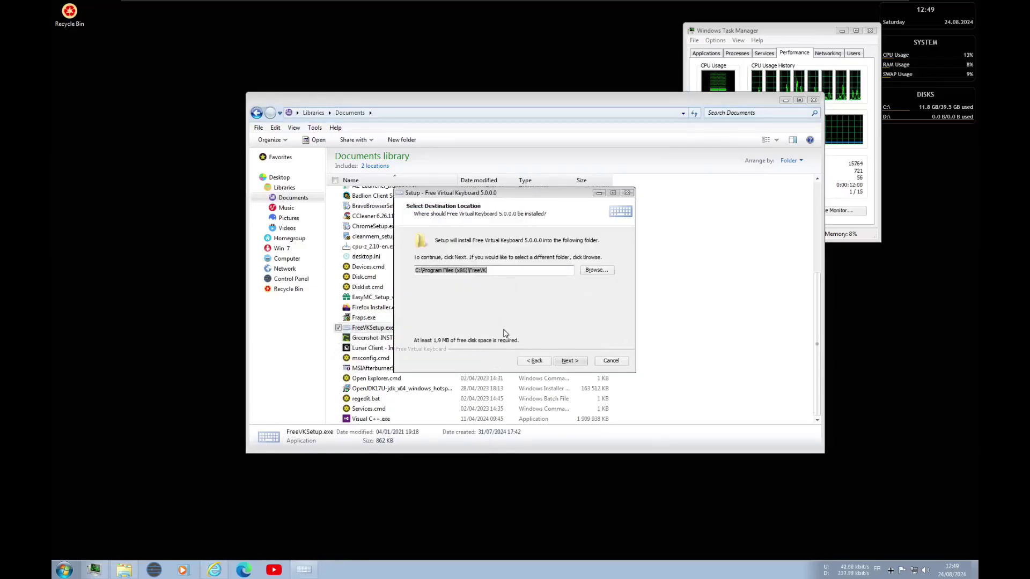
click(596, 269)
click(485, 262)
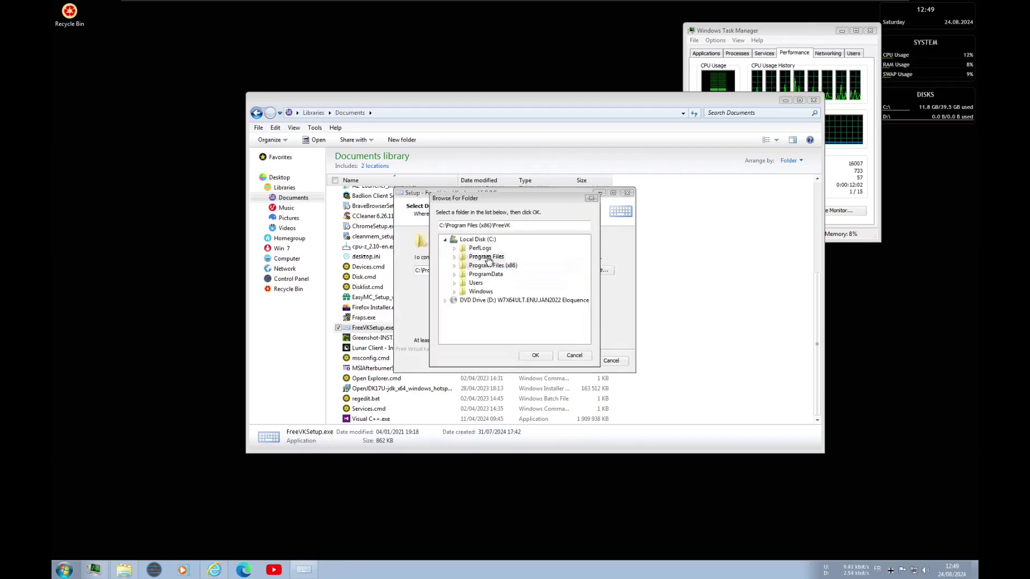
click(533, 351)
click(582, 364)
click(581, 363)
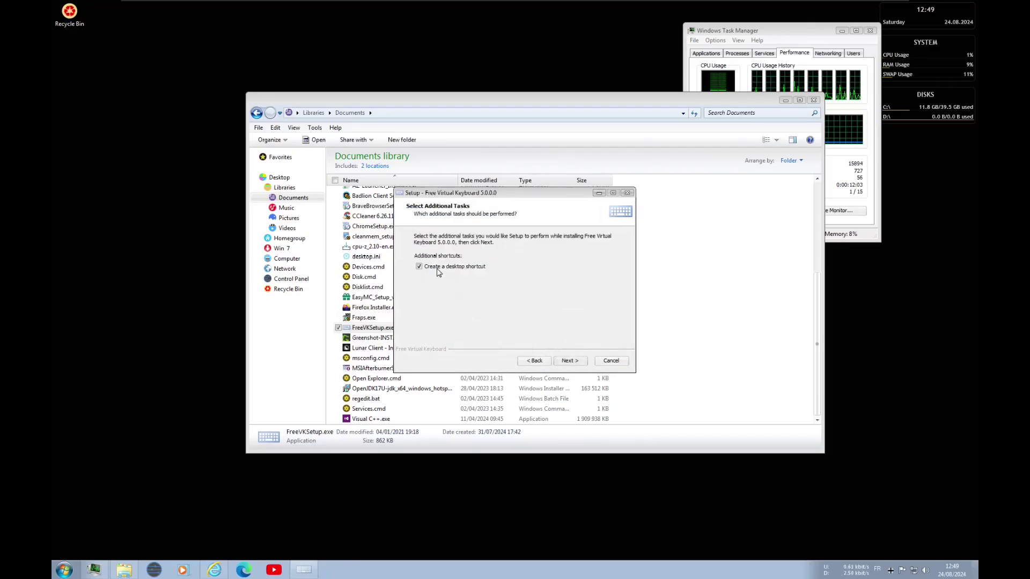
Install Free Virtual Keyboard without a desktop shortcut and finish its setup without launching it.
key(Return)
key(Return)
click(493, 278)
key(Return)
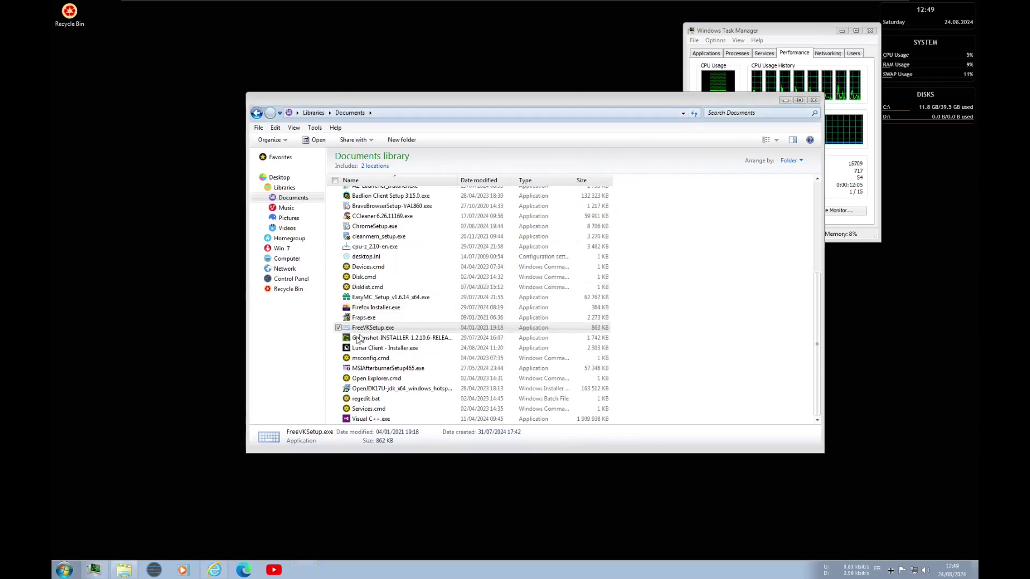
Delete the used FreeVKSetup.exe and Greenshot installers from the Documents library.
key(Delete)
key(Return)
click(360, 338)
key(Delete)
key(Return)
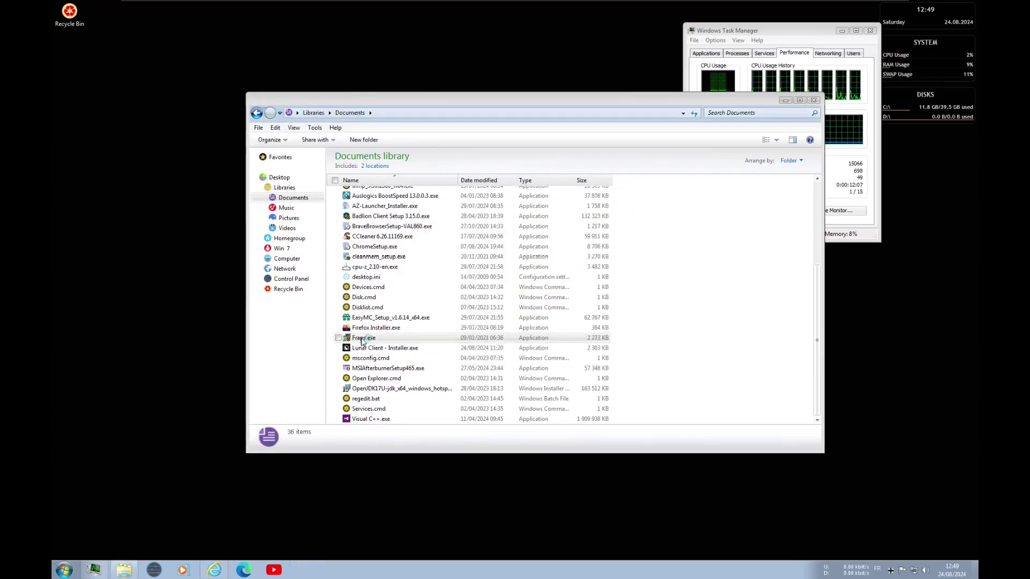
Launch the Fraps 3.5.99 installer, accept its license agreement and copy the folder name Fraps from the destination path.
double_click(362, 339)
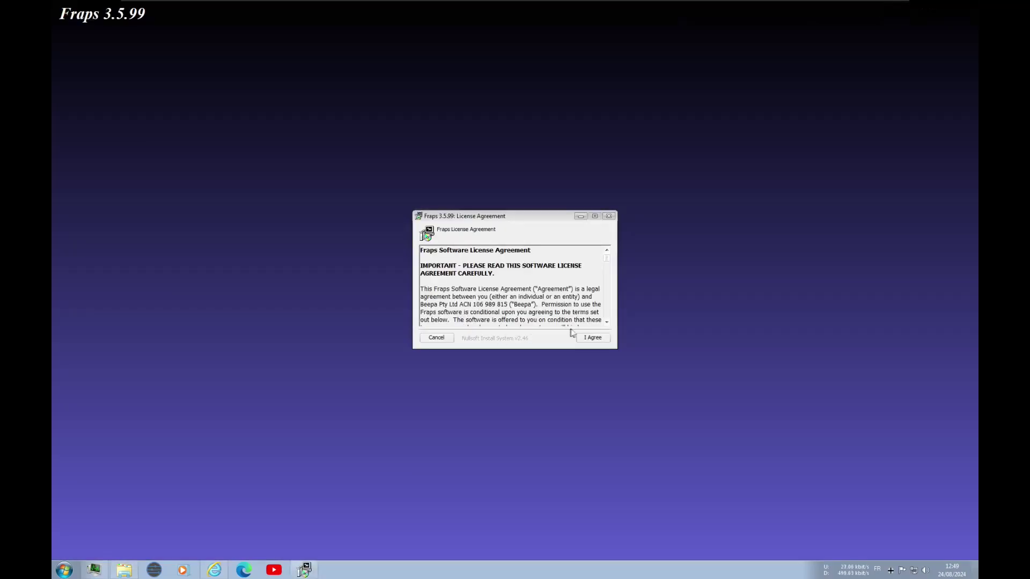
key(Return)
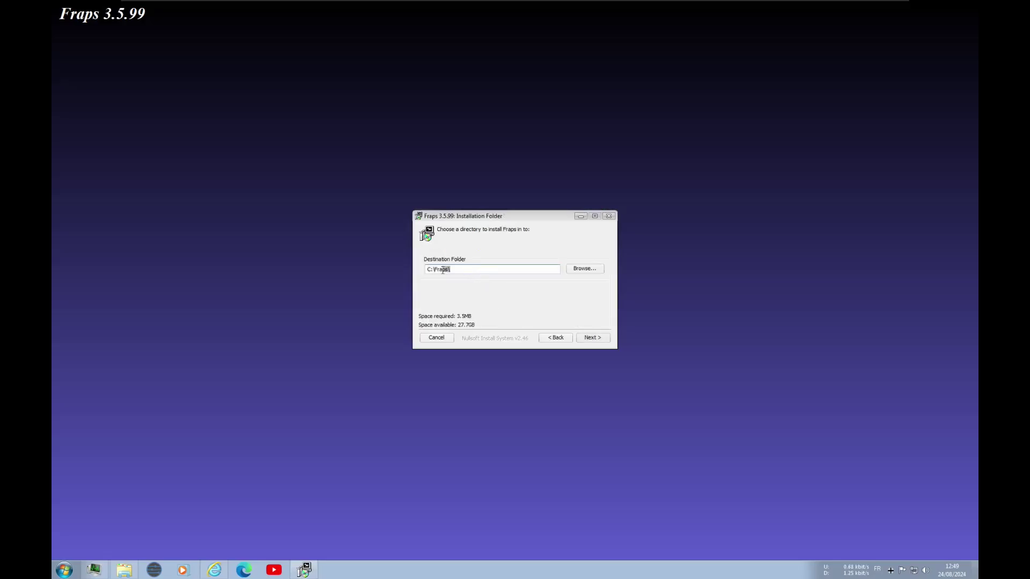
right_click(435, 268)
click(533, 287)
Create a folder named Fraps inside C:\Program Files and install Fraps into it.
click(585, 268)
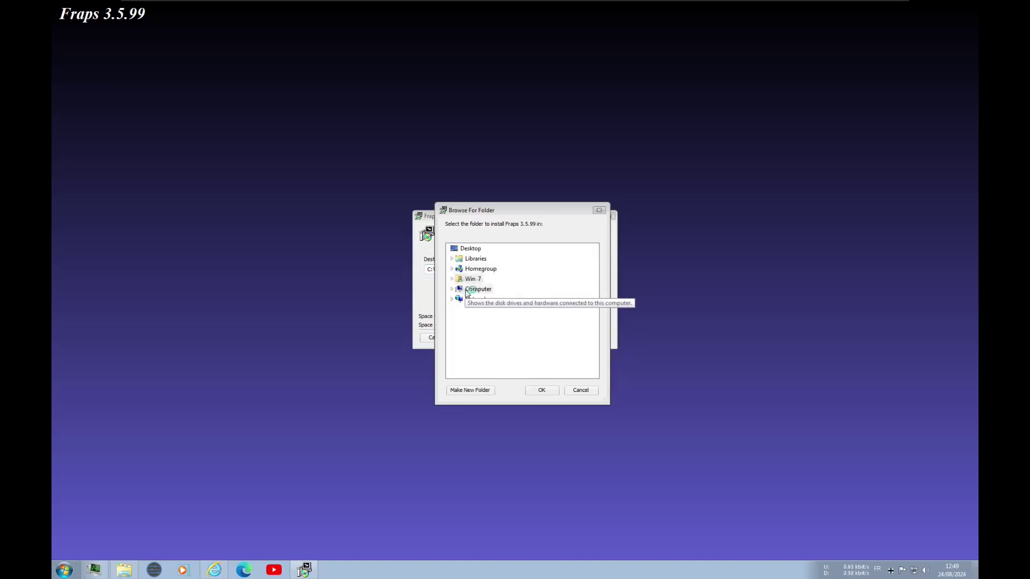
double_click(474, 289)
double_click(485, 298)
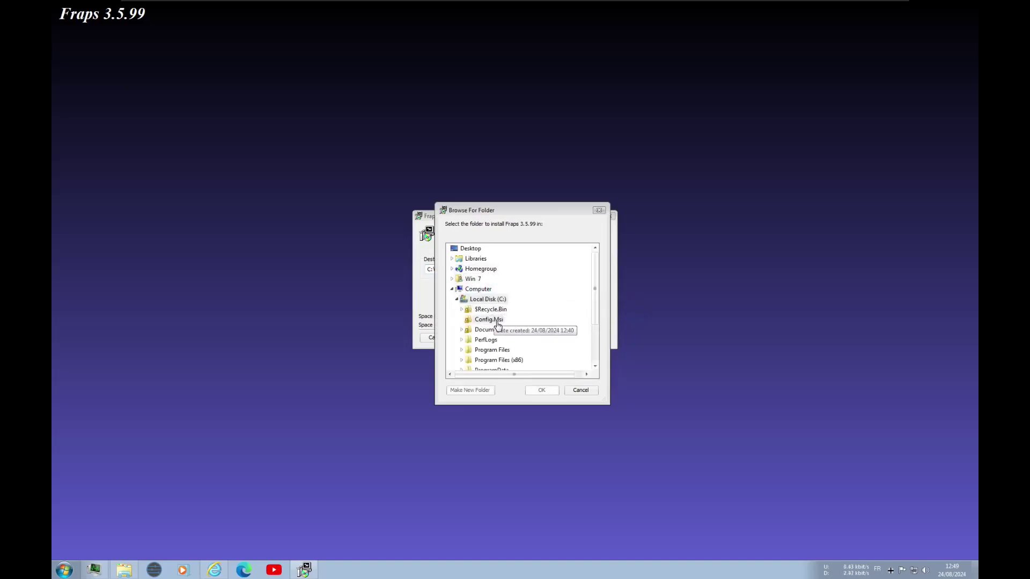
double_click(503, 354)
click(470, 390)
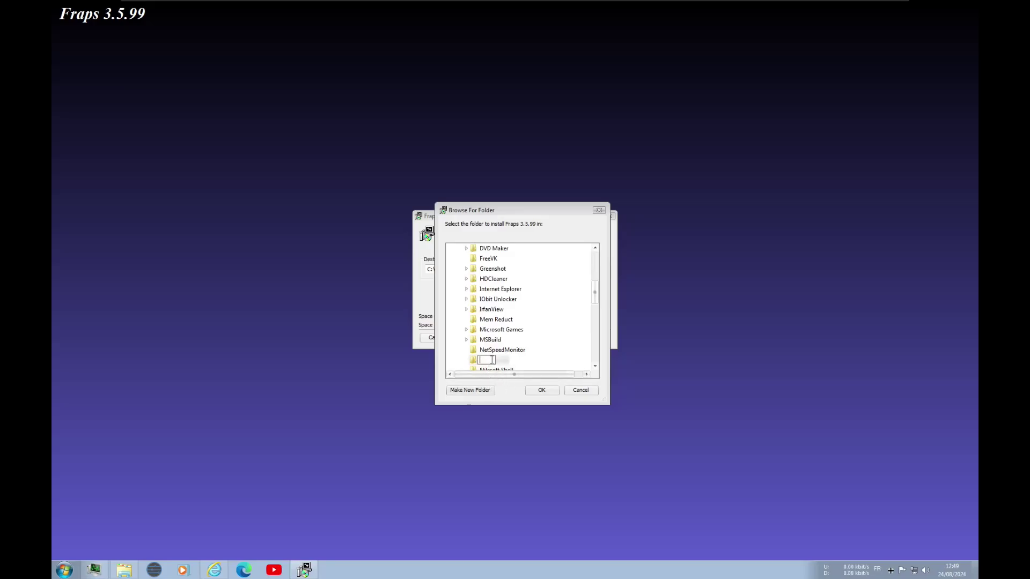
right_click(492, 360)
click(515, 404)
click(540, 391)
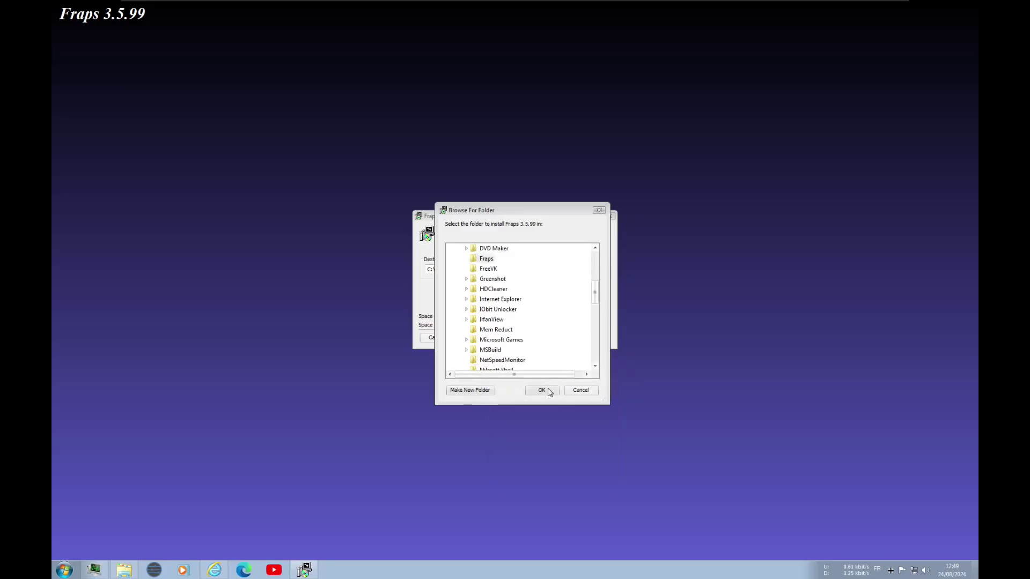
click(549, 392)
click(599, 340)
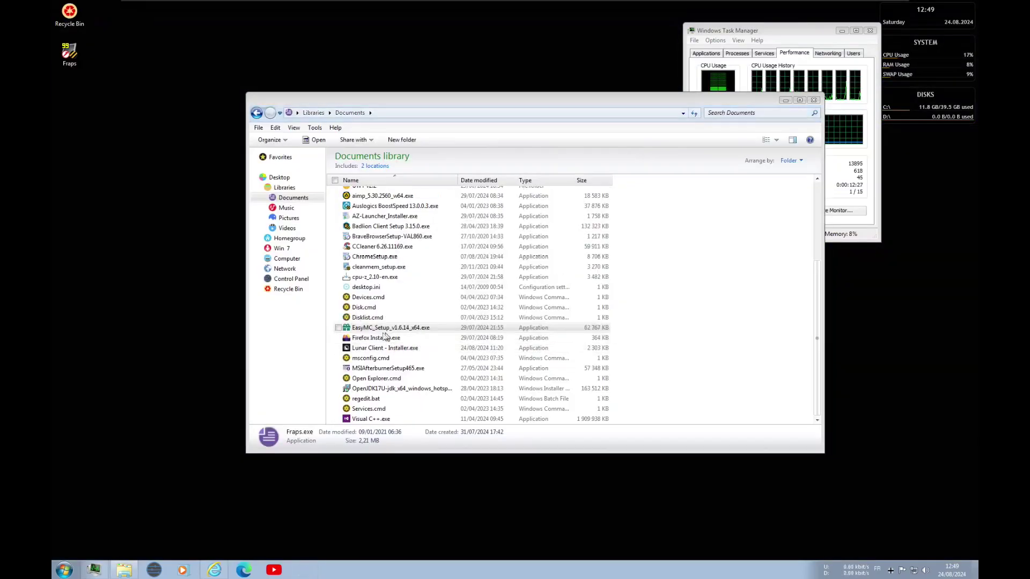
Try to run the Firefox installer and delete it from the Documents library.
double_click(378, 339)
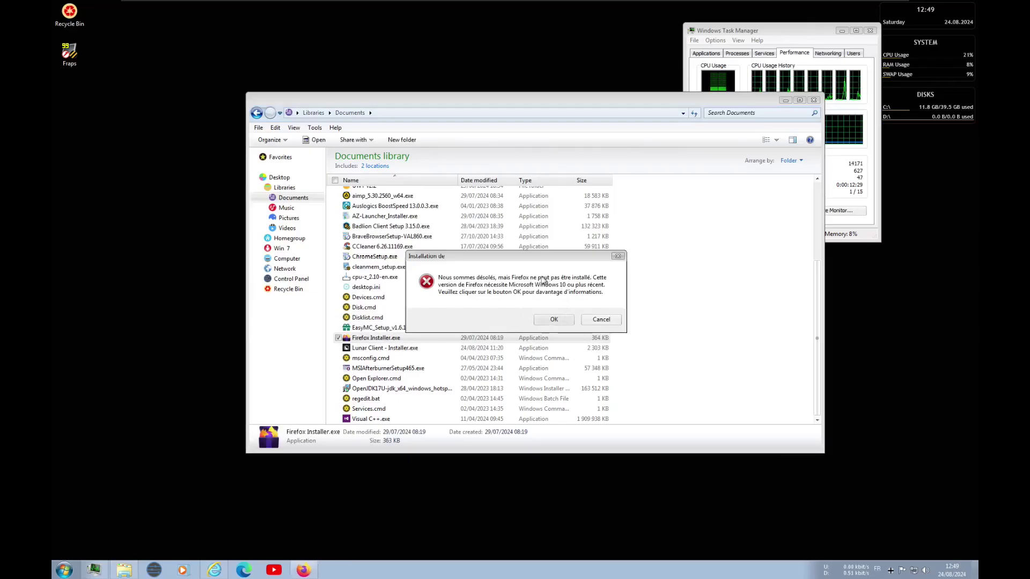
click(554, 319)
key(Delete)
click(553, 322)
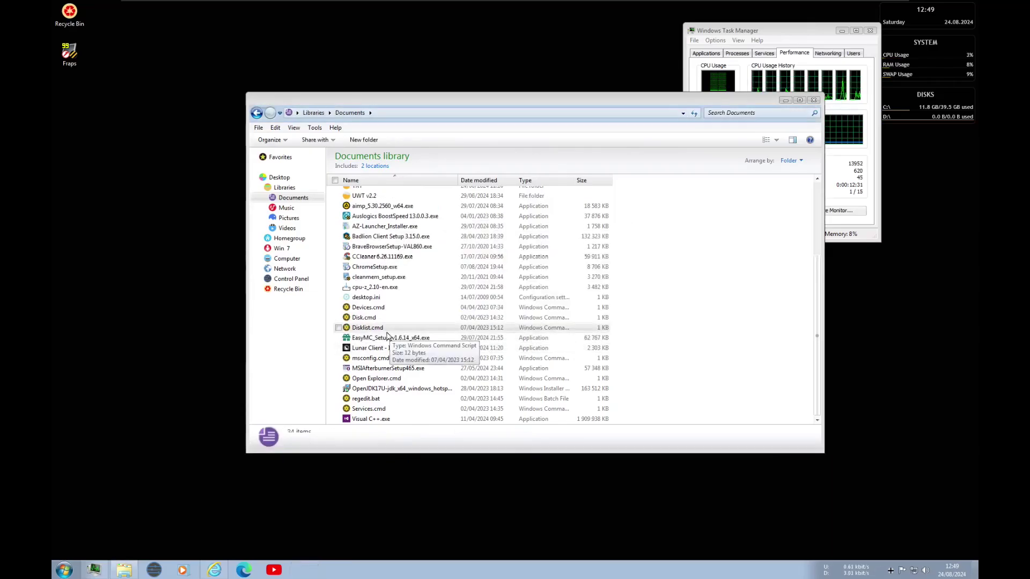
Install CPU-Z 2.10 keeping the CPUID\CPU-Z Start Menu folder, and delete its installer.
click(366, 299)
key(Return)
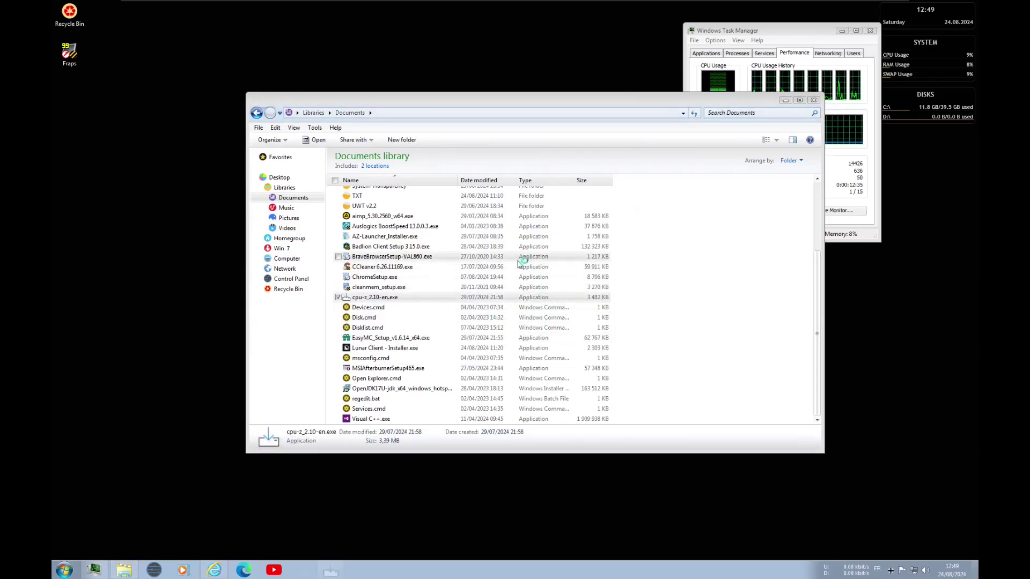
click(466, 331)
key(Return)
key(Return)
key(Return)
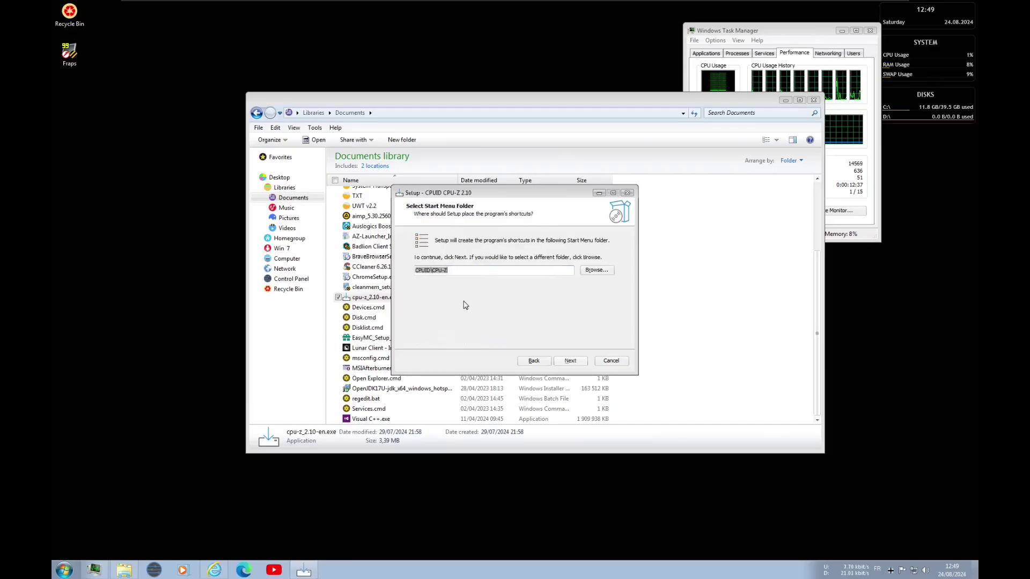
key(Return)
key(Return)
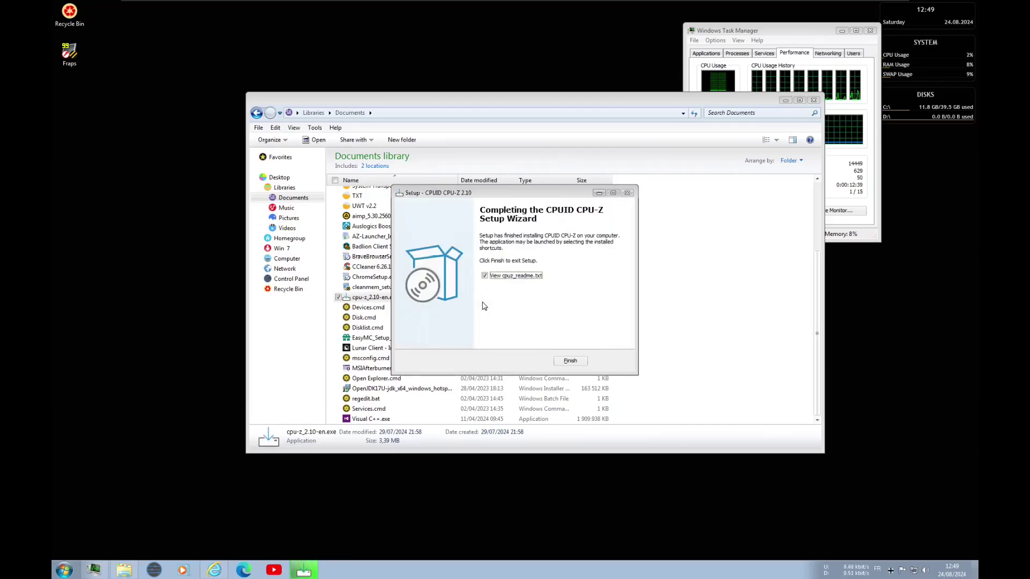
key(Return)
key(Delete)
key(Return)
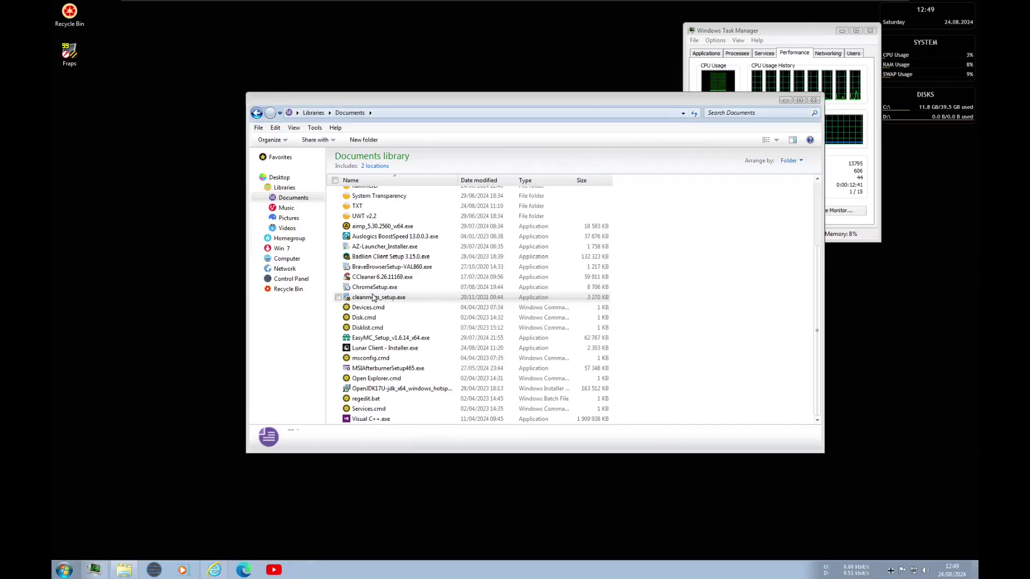
Install CleanMem v2.5.0 in C:\Program Files (x86)\CleanMem with the CleanMem shortcut folder, and delete its installer.
key(Return)
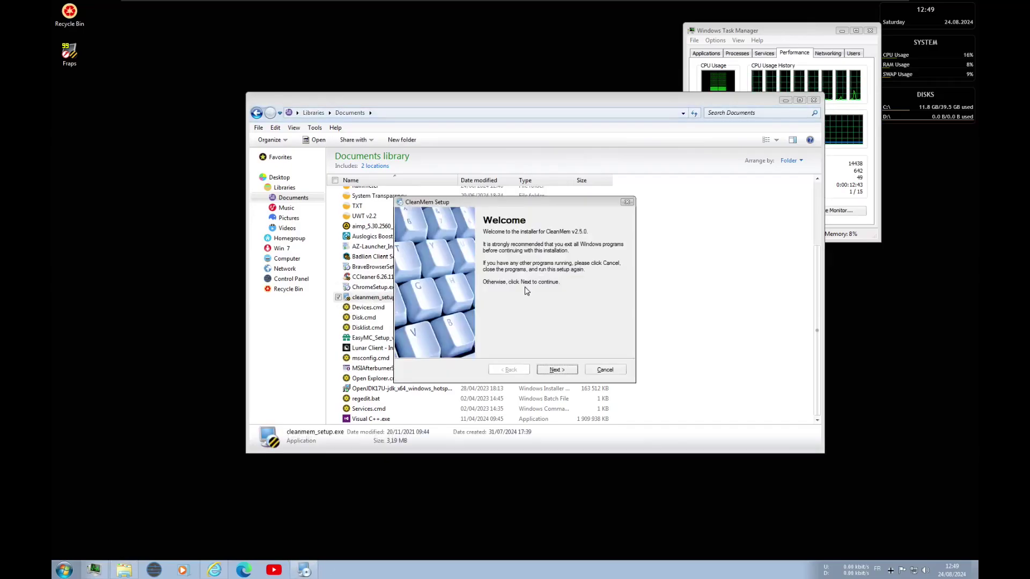
key(Return)
key(Return)
key(Return)
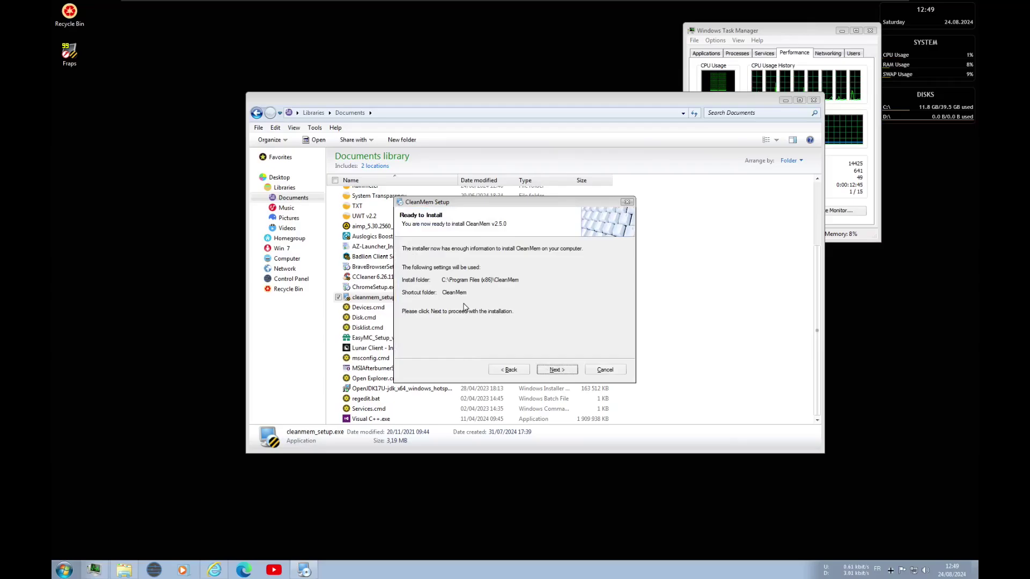
key(Return)
key(Return)
key(Delete)
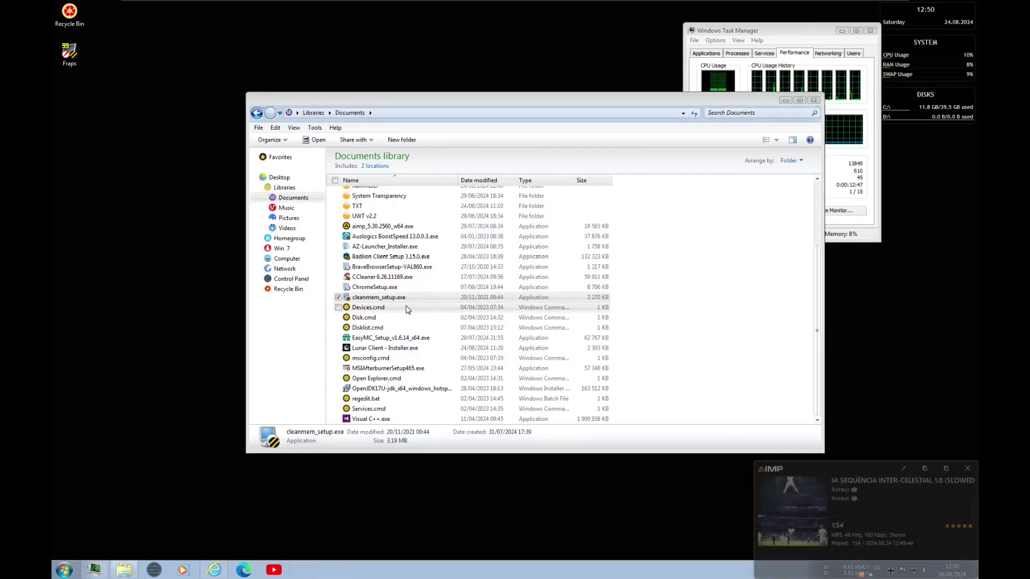
key(Return)
Try to run ChromeSetup.exe and delete it from the Documents library.
double_click(385, 298)
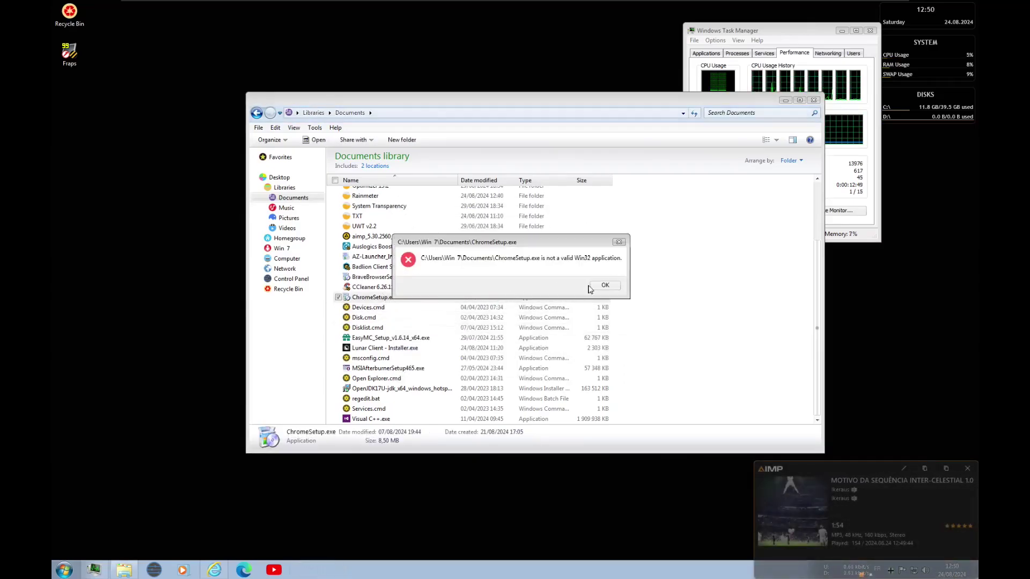
click(604, 285)
key(Delete)
key(Return)
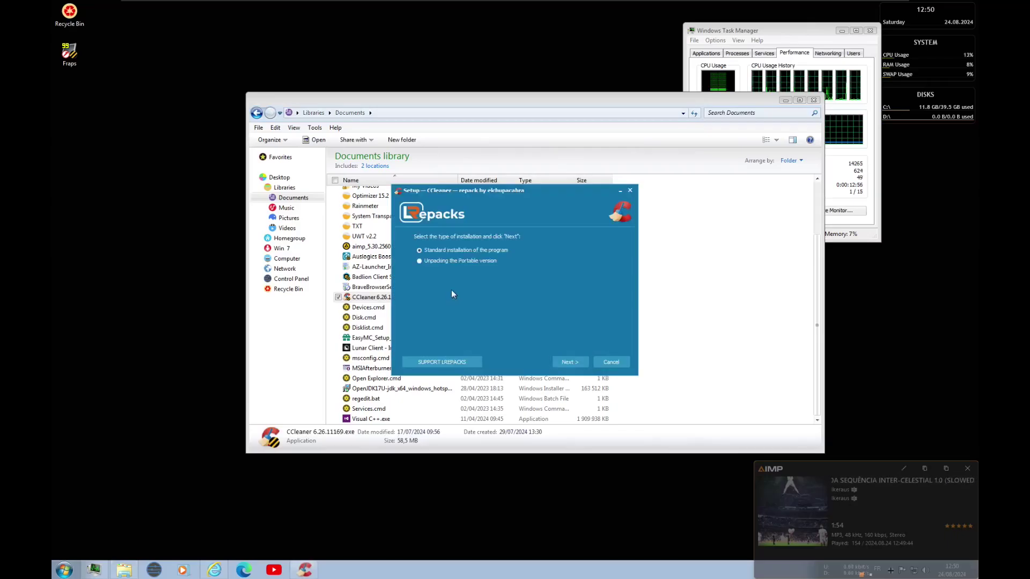
Install CCleaner in C:\Program Files\CCleaner, without the LRepacks website visit and with CCleaner settings in the Recycle Bin menu.
click(571, 361)
click(572, 361)
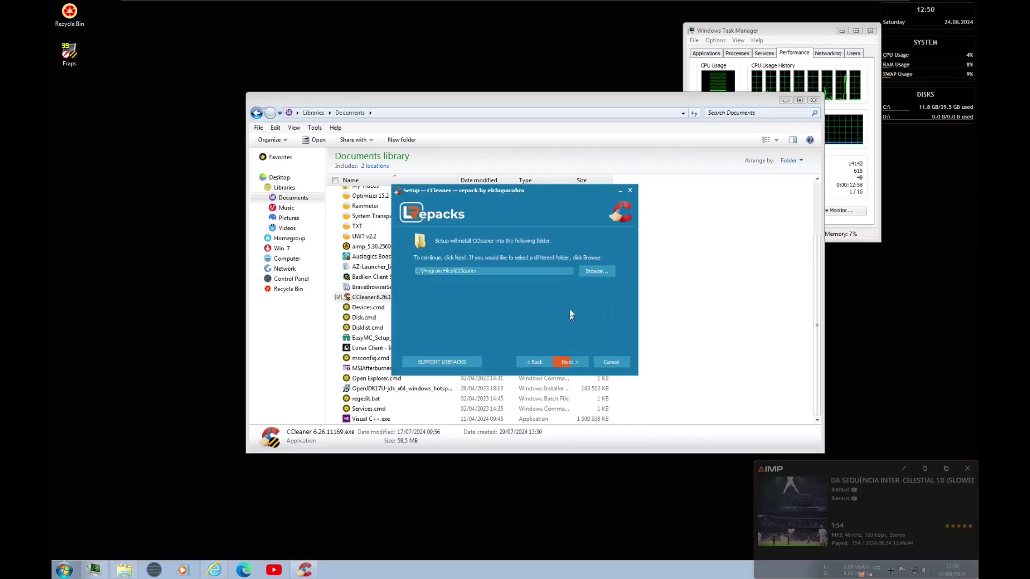
click(570, 363)
click(569, 363)
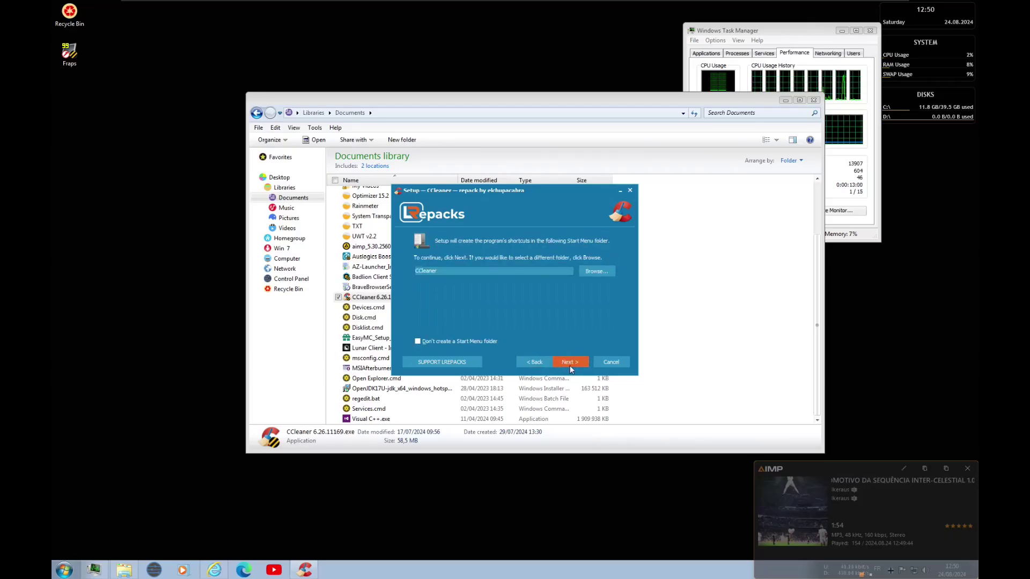
click(569, 363)
click(445, 343)
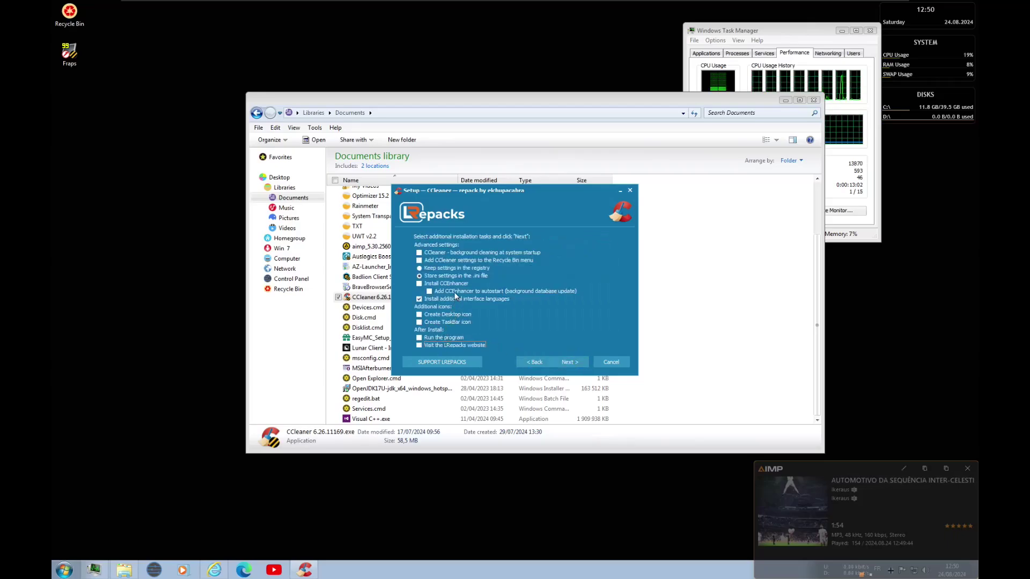
click(460, 261)
click(568, 362)
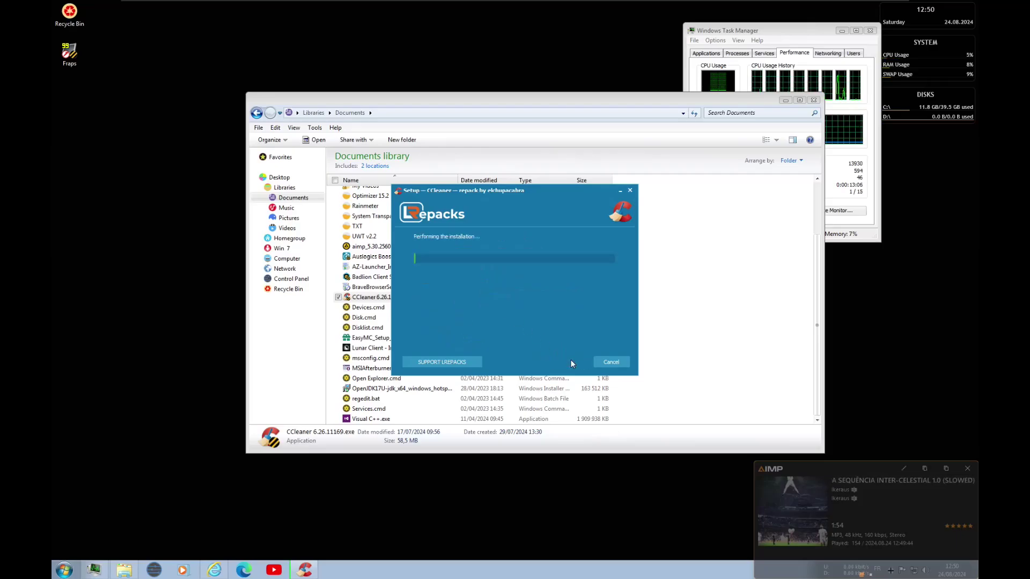
drag(474, 191, 589, 138)
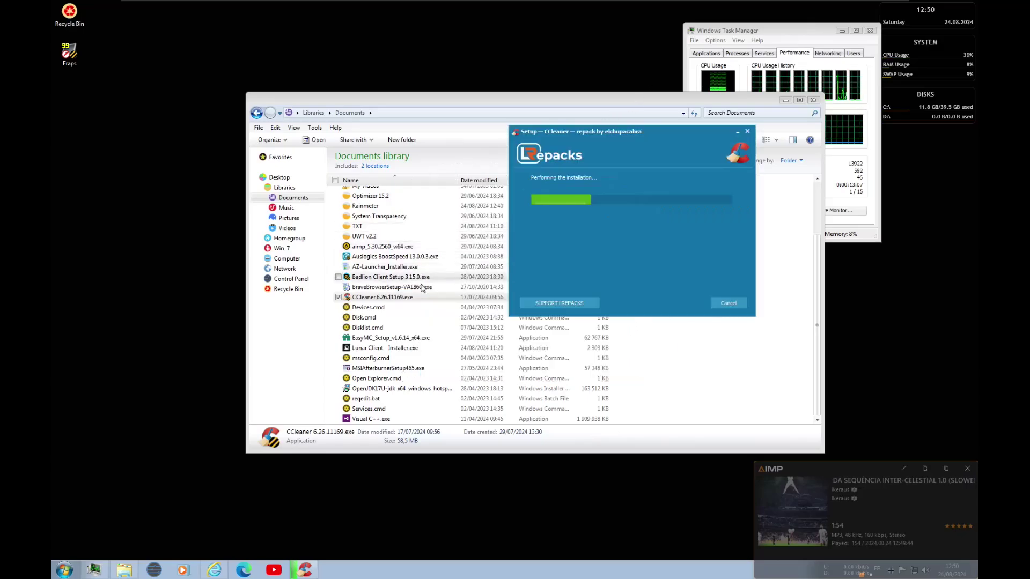
Launch the Brave, Badlion Client, AZ Launcher and Auslogics BoostSpeed 13.0.0.3 installers from the Documents library.
click(483, 287)
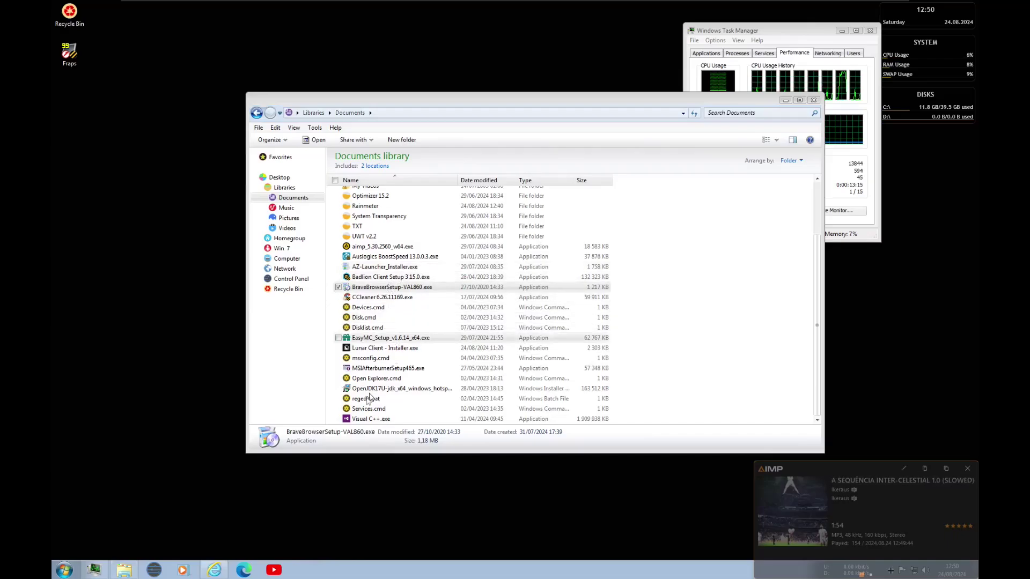
click(394, 279)
double_click(394, 279)
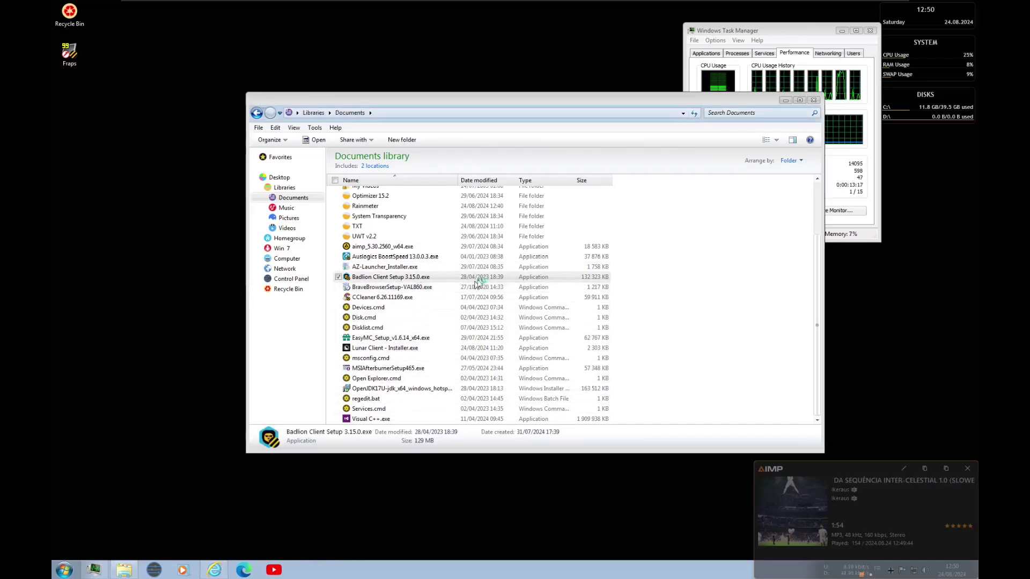
click(553, 268)
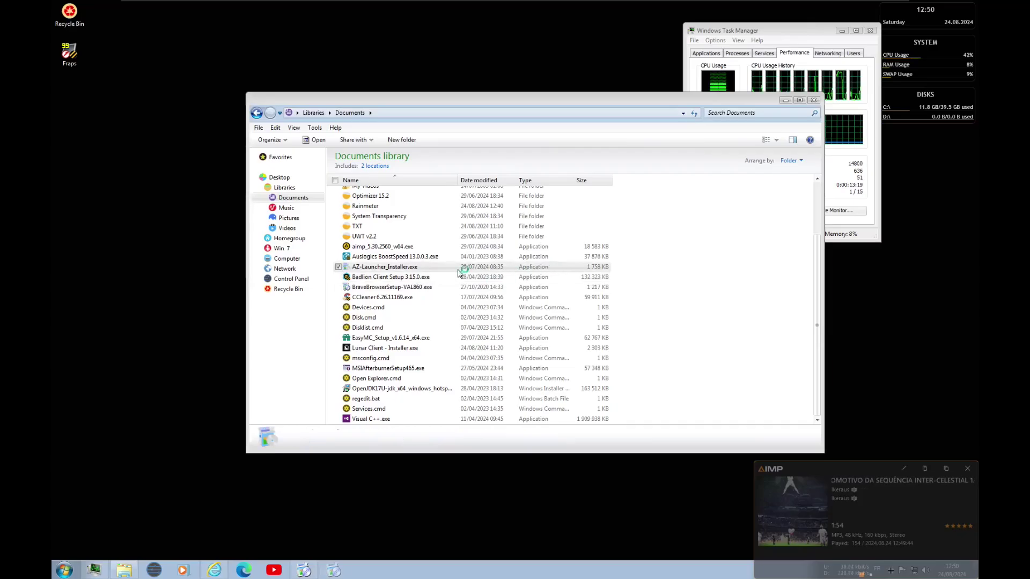
click(444, 257)
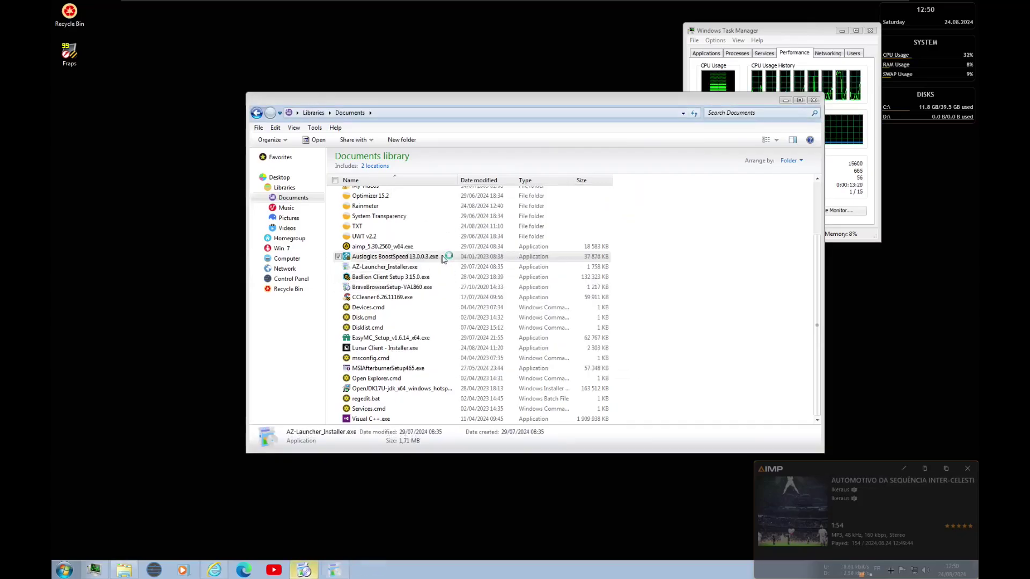
Minimize the Documents library window and move the AZ Launcher and Brave installer windows off the BoostSpeed setup.
click(785, 100)
click(592, 258)
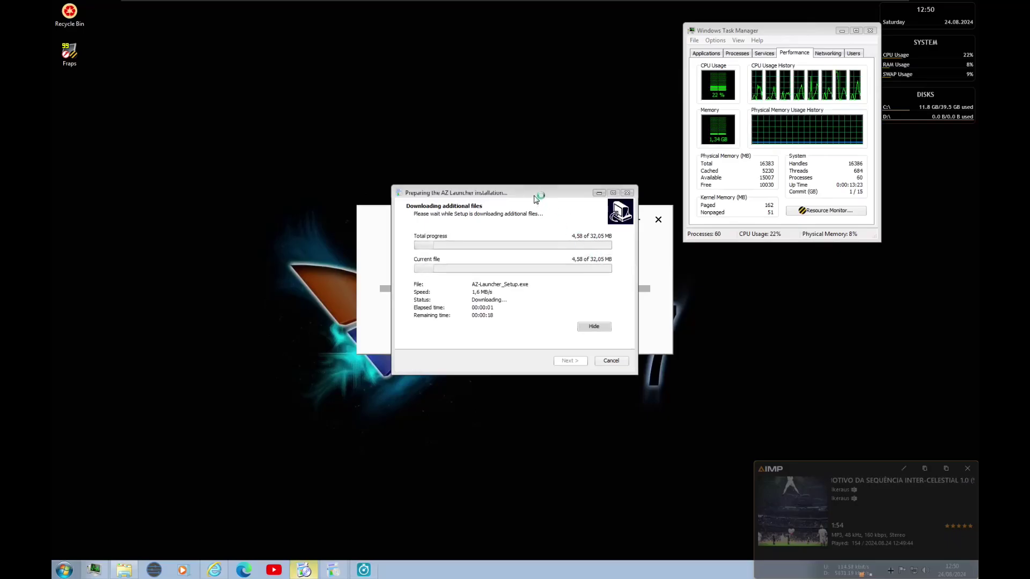
drag(537, 194, 315, 178)
drag(552, 250, 308, 110)
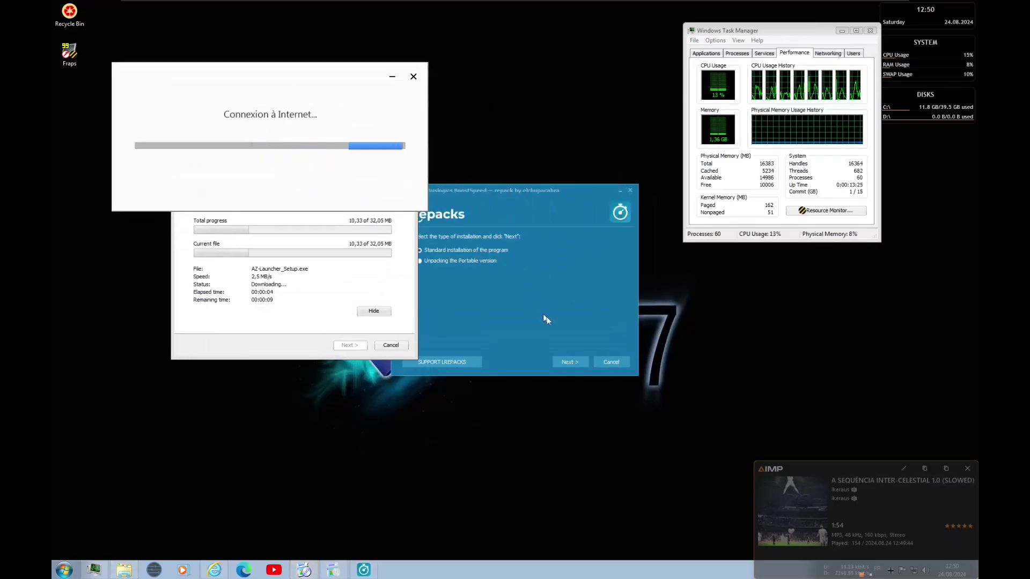
Try a standard installation of Auslogics BoostSpeed in C:\Program Files\BoostSpeed with additional interface languages.
click(565, 362)
click(566, 362)
click(596, 272)
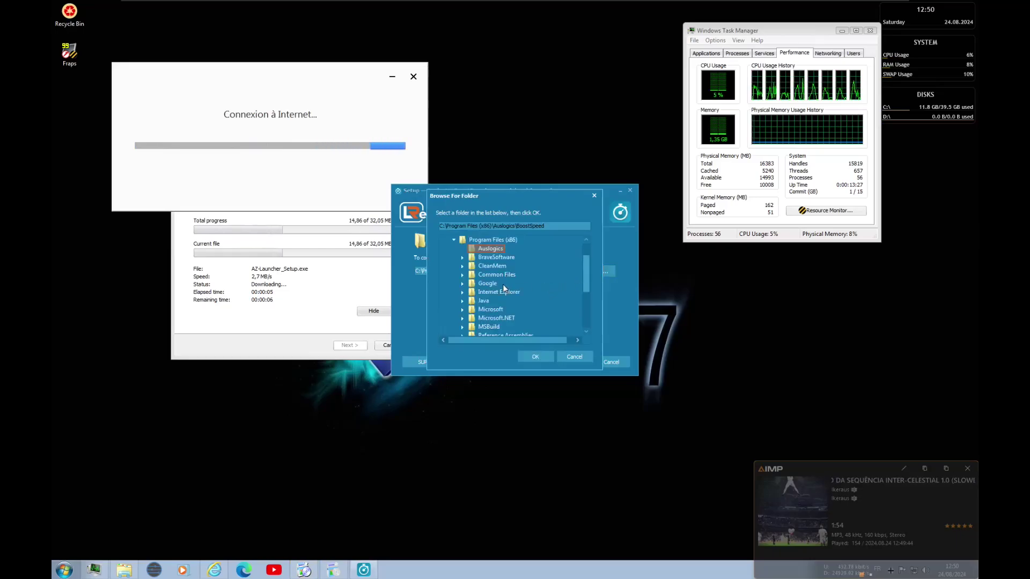
click(485, 258)
click(563, 358)
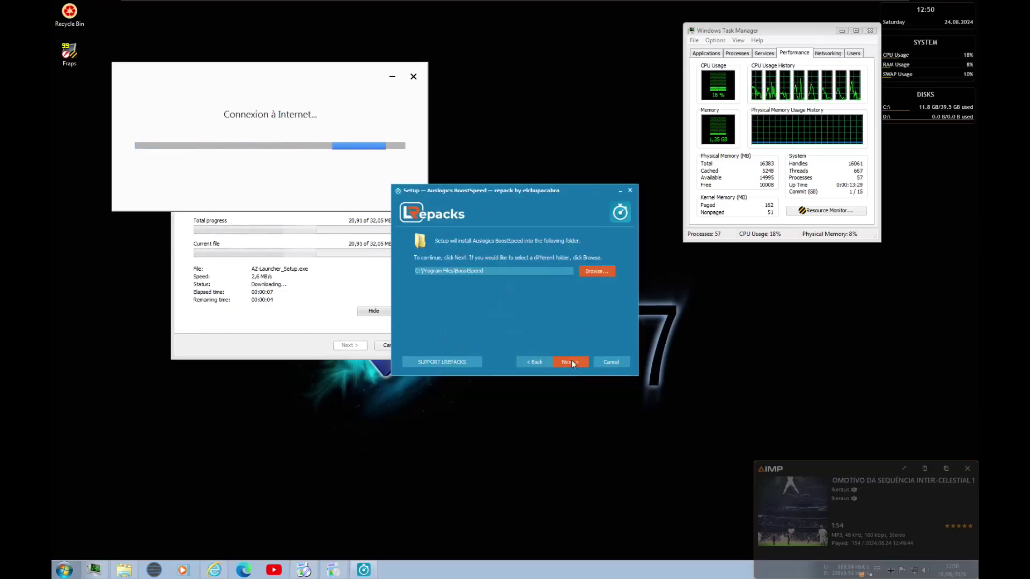
click(571, 360)
click(571, 361)
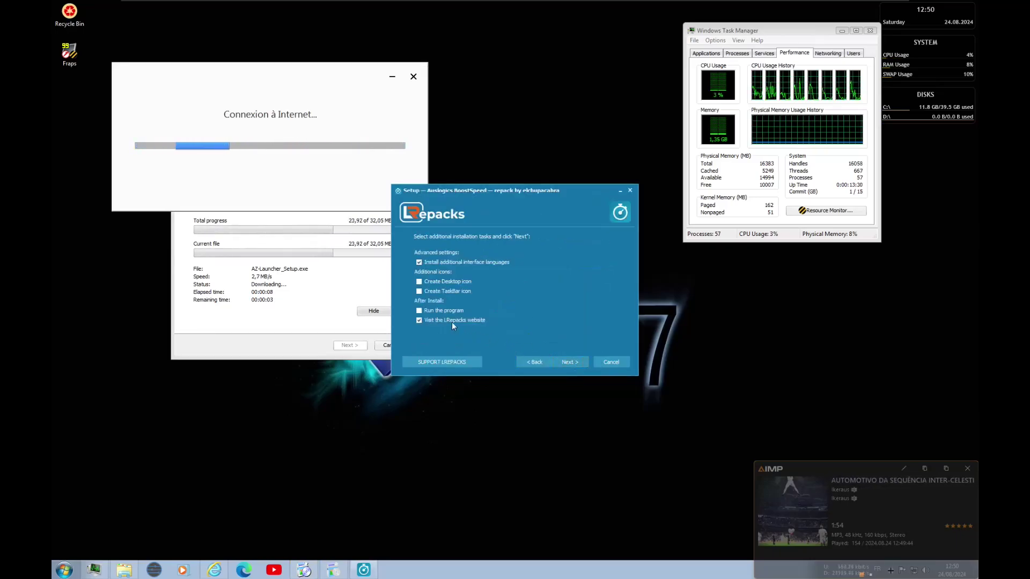
click(574, 363)
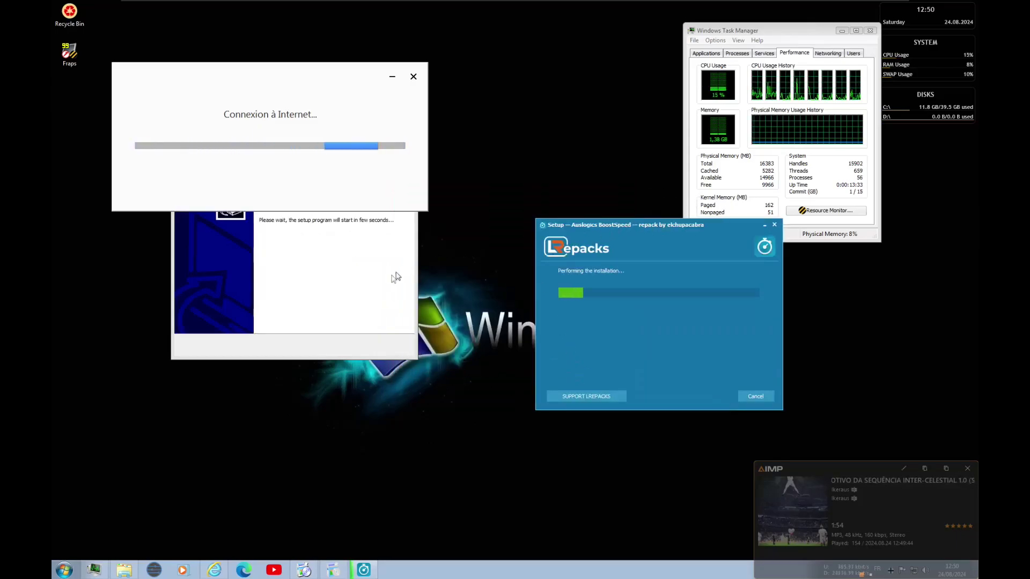
Close the Brave installer and start installing AZ Launcher - Minecraft 3.2.0 in C:\Program Files\AZ-Launcher.
click(397, 195)
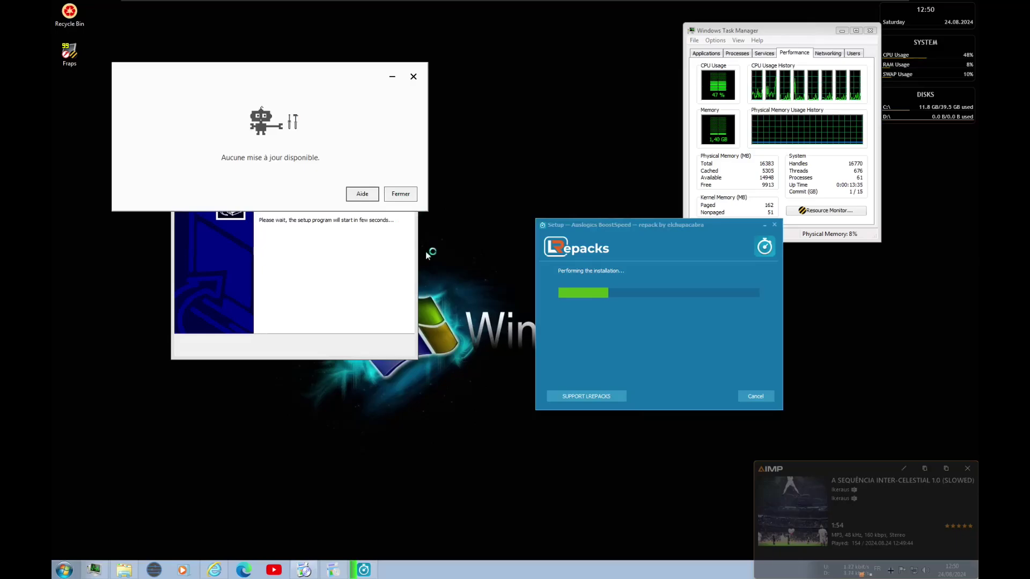
click(539, 308)
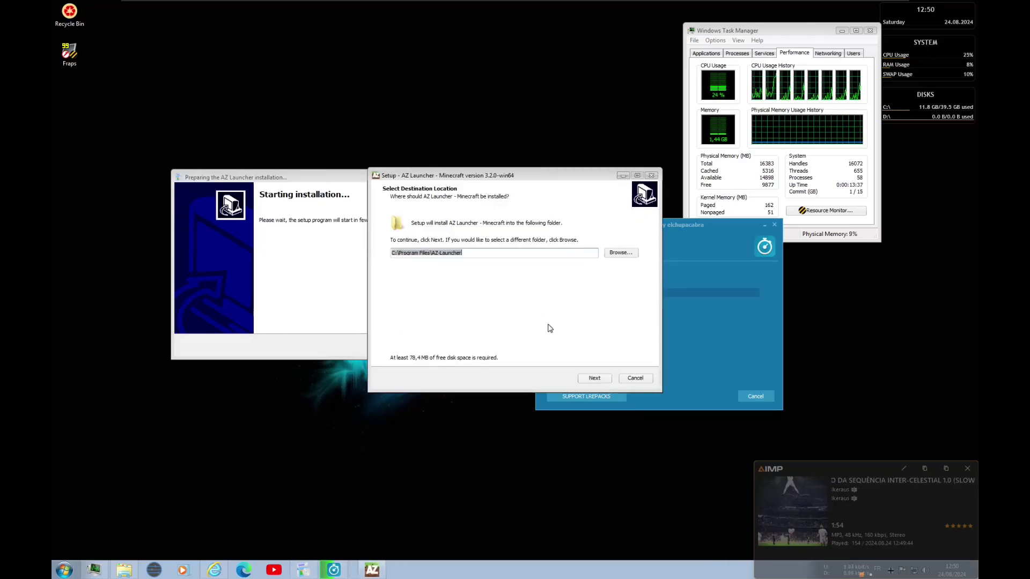
click(602, 379)
click(594, 377)
click(557, 377)
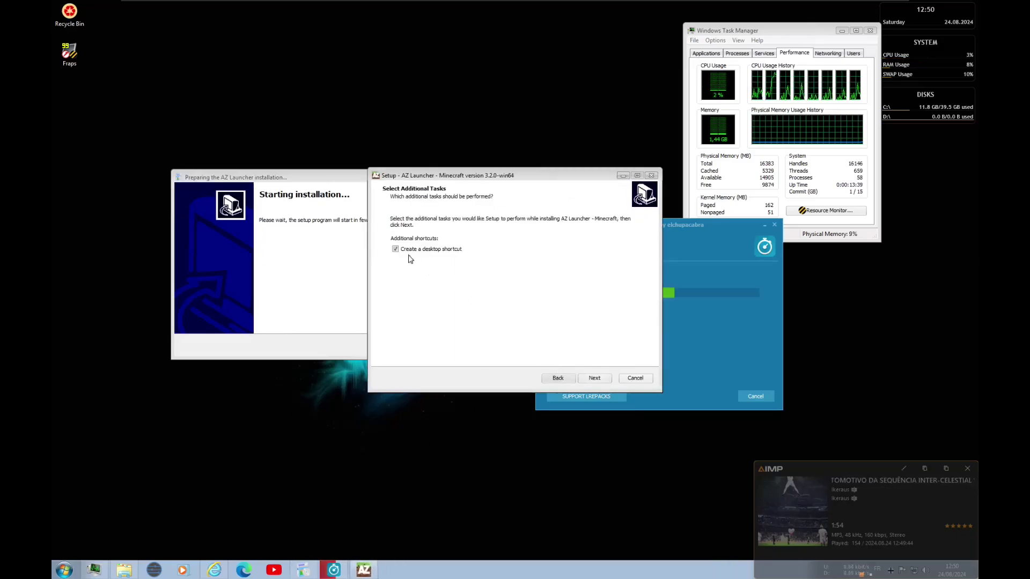
key(Return)
key(Return)
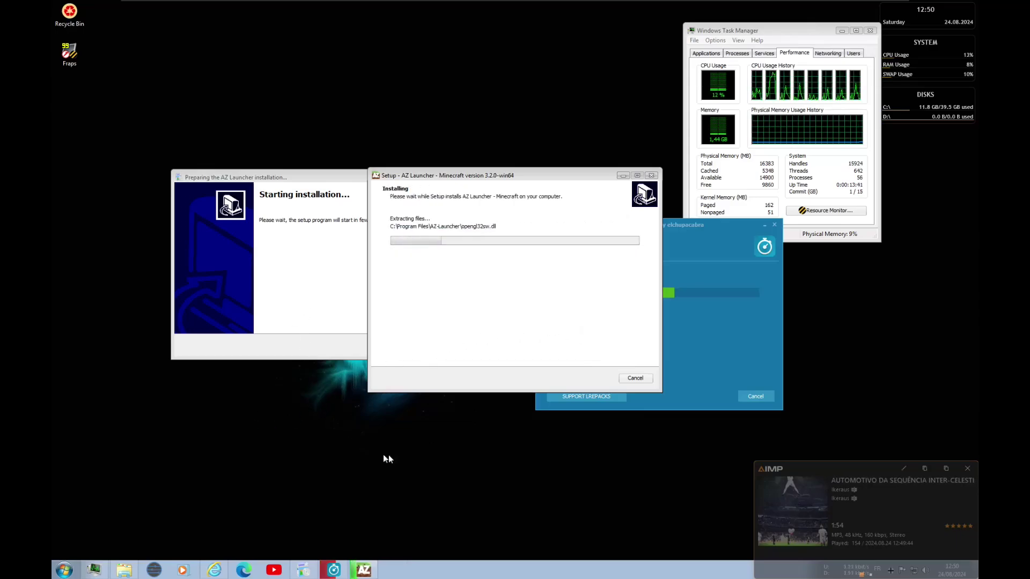
Delete the Fraps shortcut from the desktop.
click(70, 52)
key(Delete)
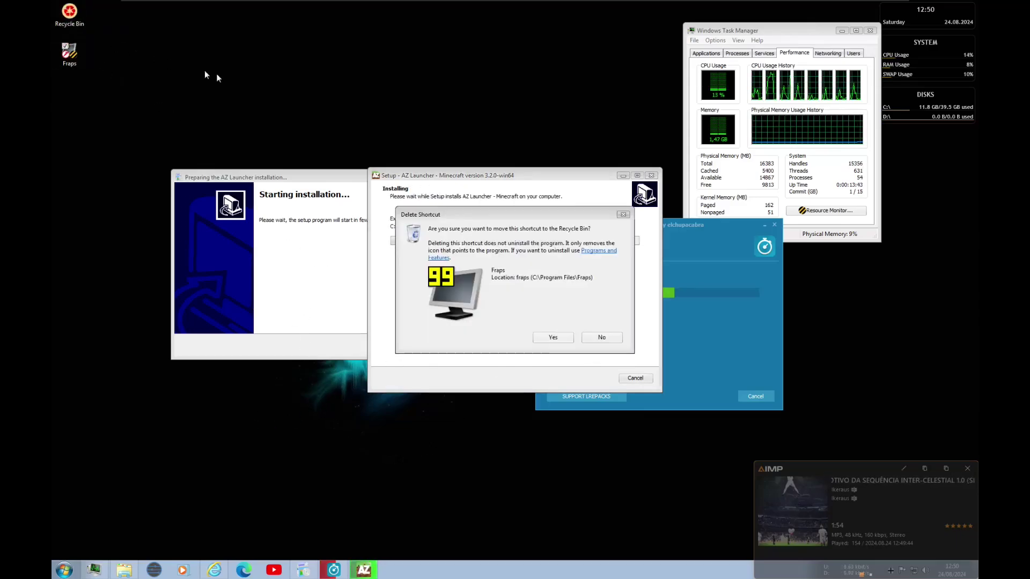
click(547, 337)
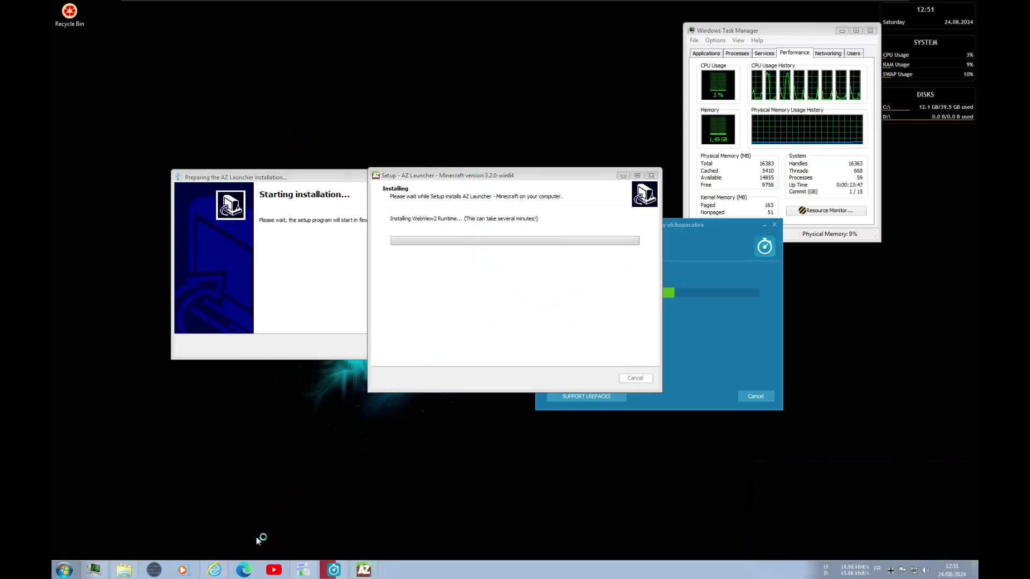
Retry copying SystemInformation.exe in the BoostSpeed setup and abort the installation.
click(332, 570)
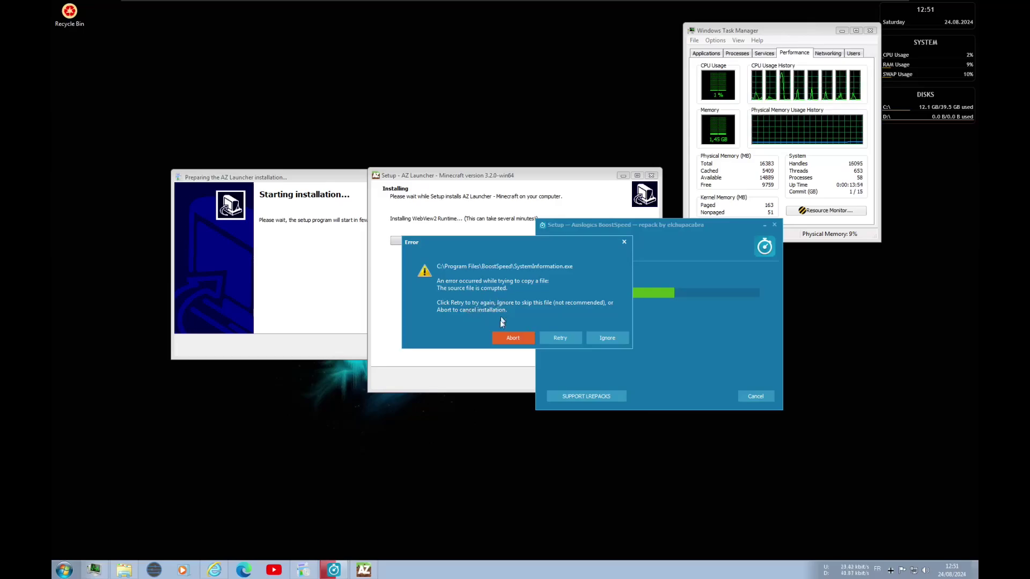
click(558, 338)
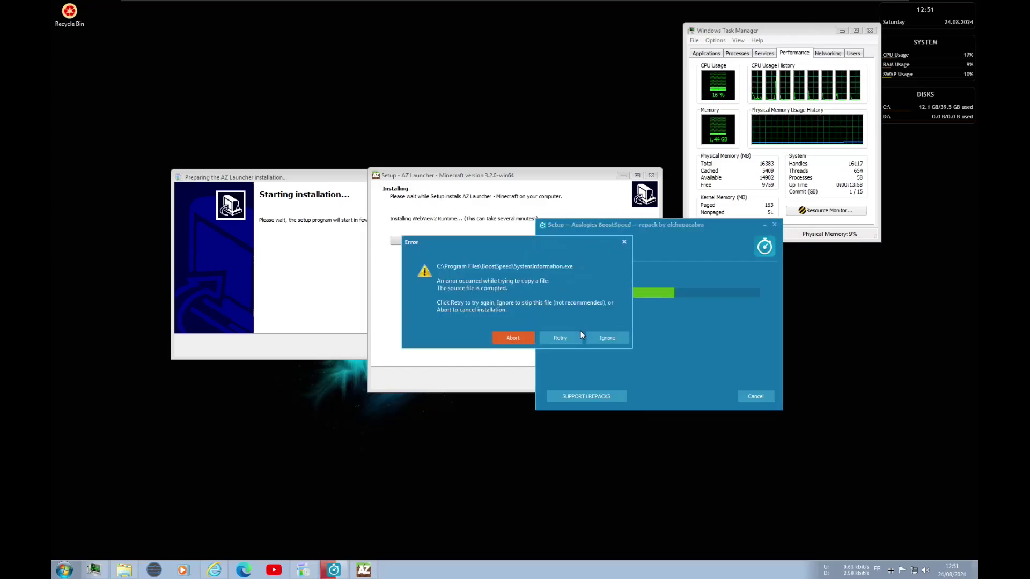
click(532, 341)
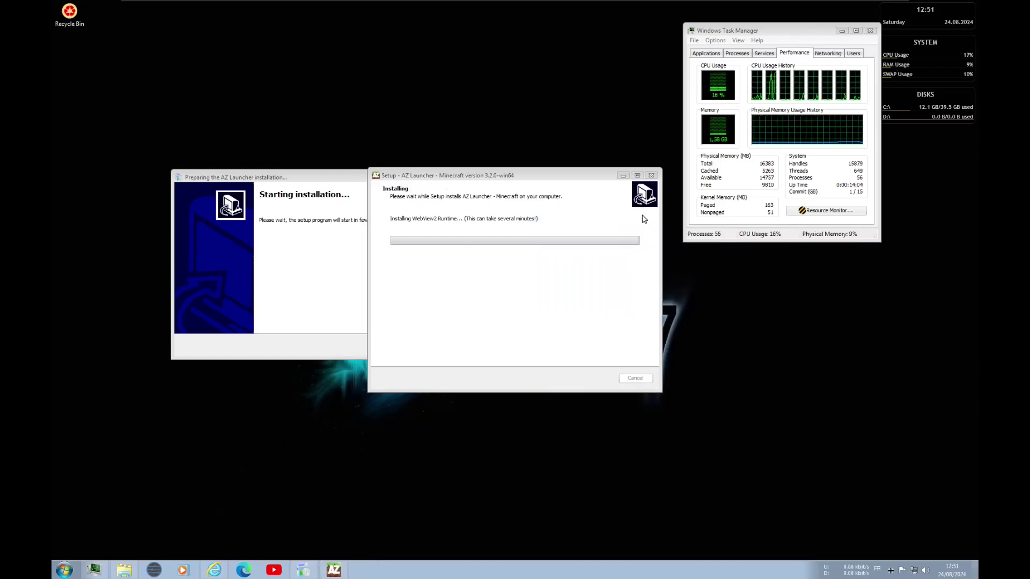
Restore the Documents library window, and raise the speaker volume to maximum, checking it in the Volume Mixer.
click(124, 570)
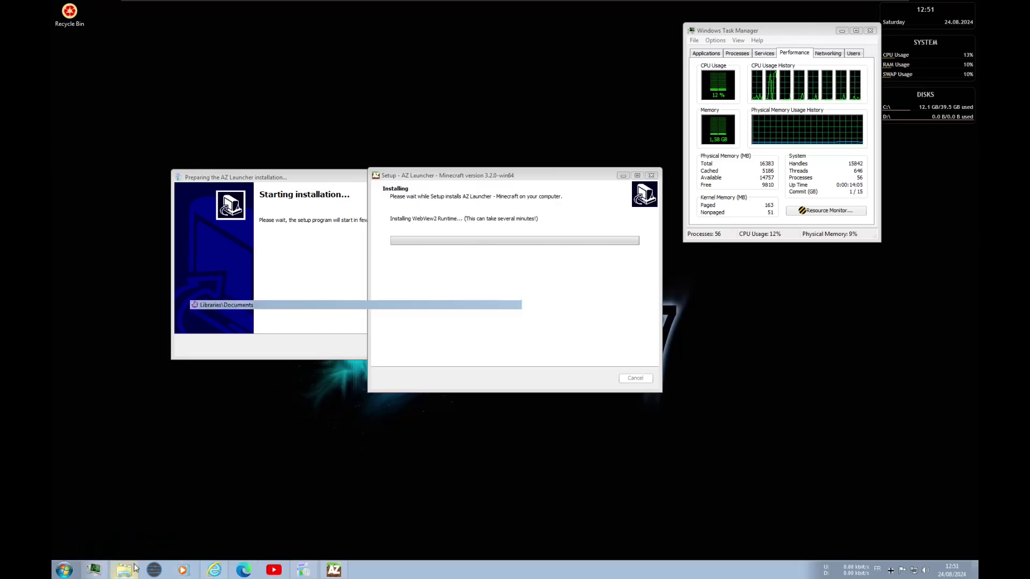
click(926, 571)
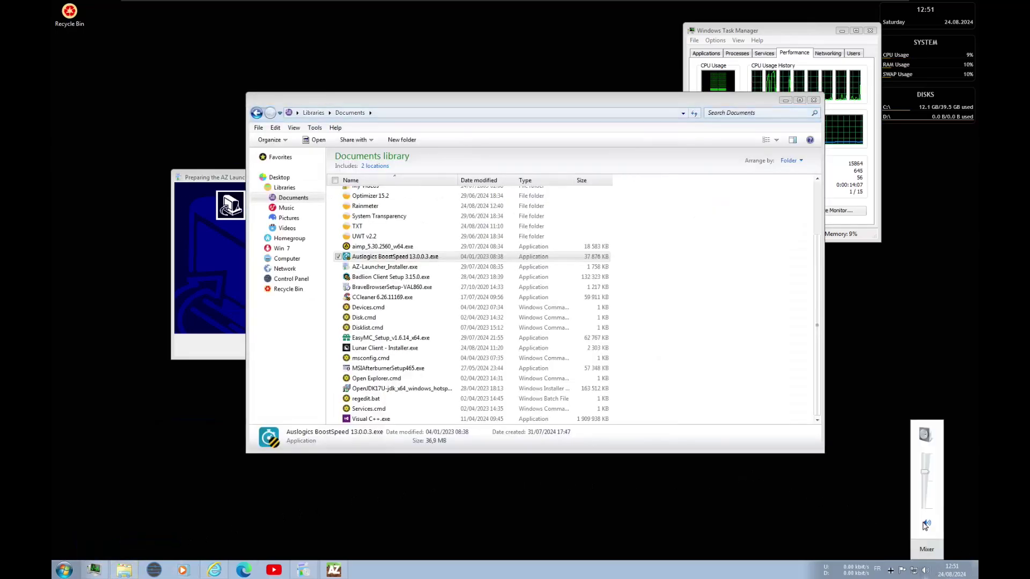
click(924, 523)
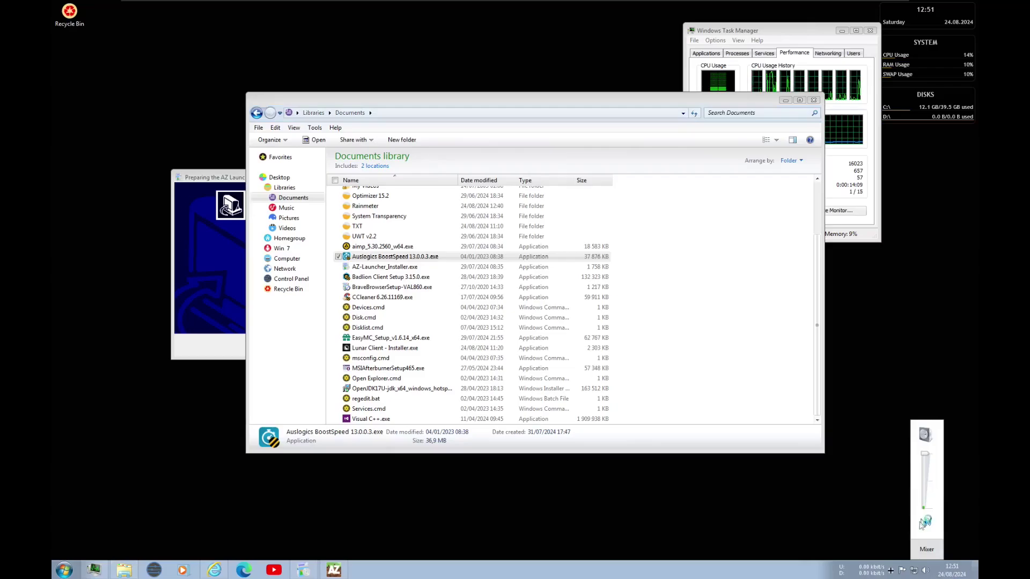
click(927, 550)
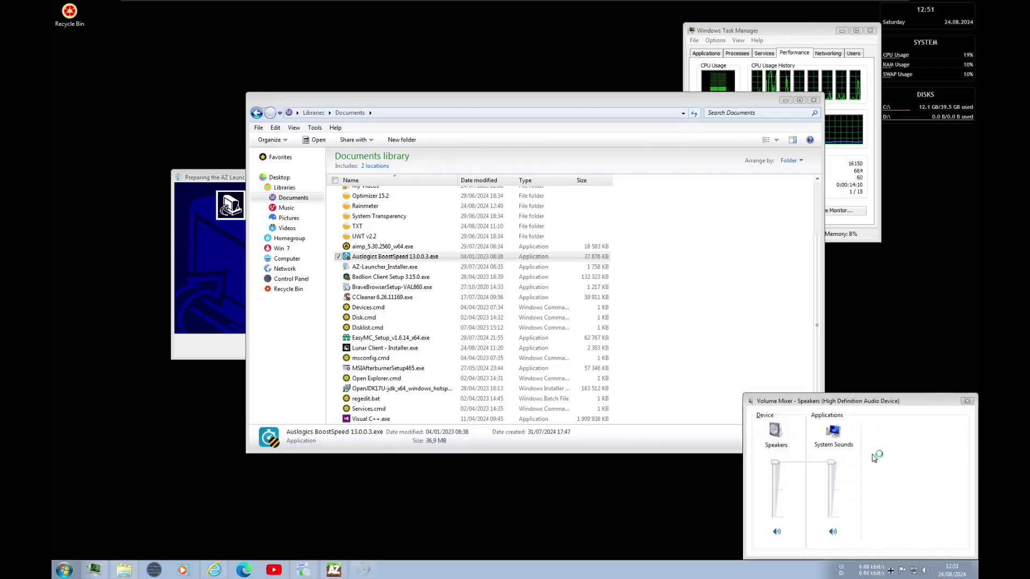
click(967, 401)
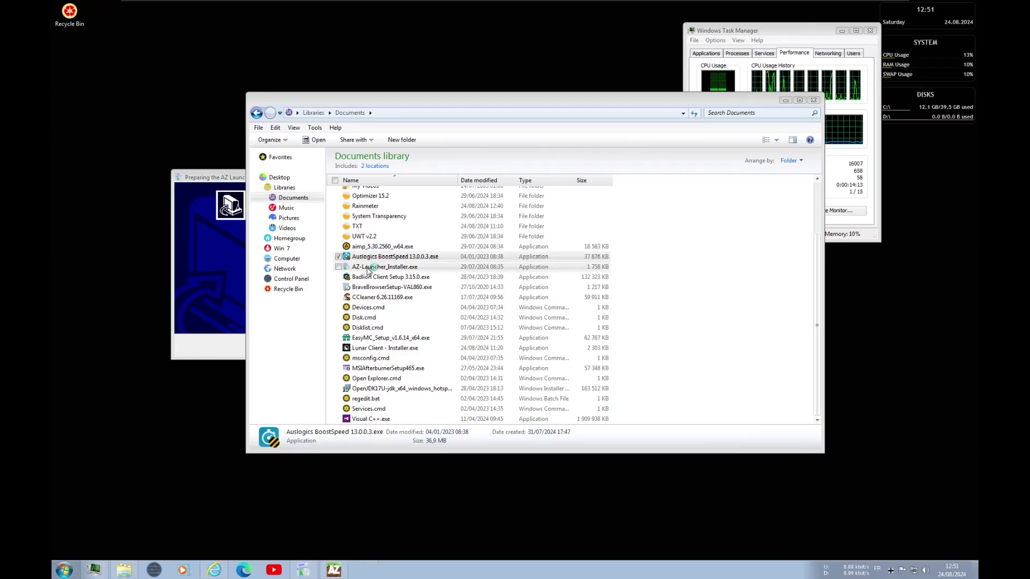
Delete BraveBrowserSetup-VAL860.exe from the Documents library and try to run aimp_5.30.2560_w64.exe.
click(391, 287)
key(Delete)
key(Return)
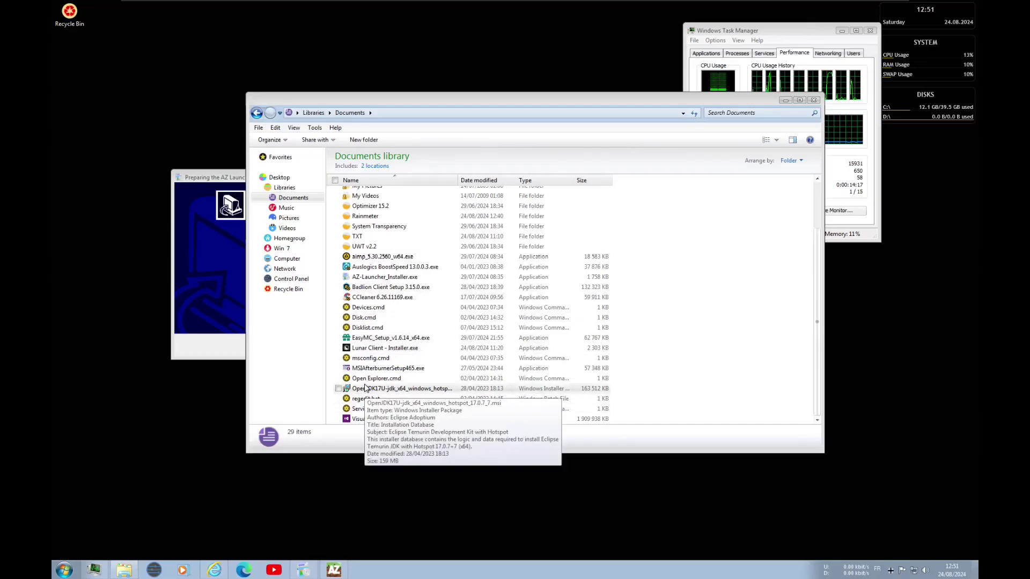
double_click(375, 256)
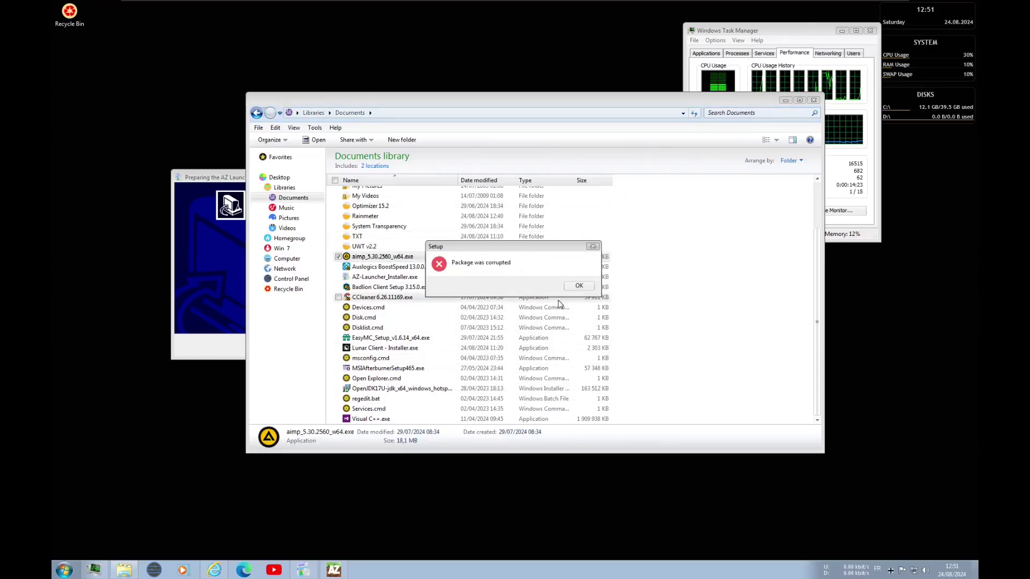
click(579, 285)
Delete the Log, My Music, My Pictures and My Videos folders from the Documents library.
scroll(415, 271, up, 2)
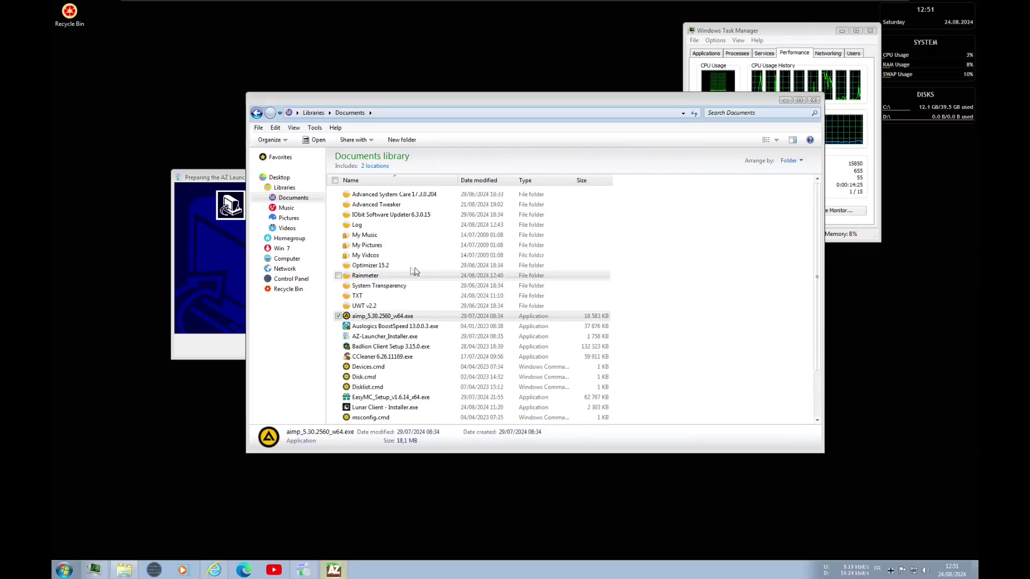
click(373, 295)
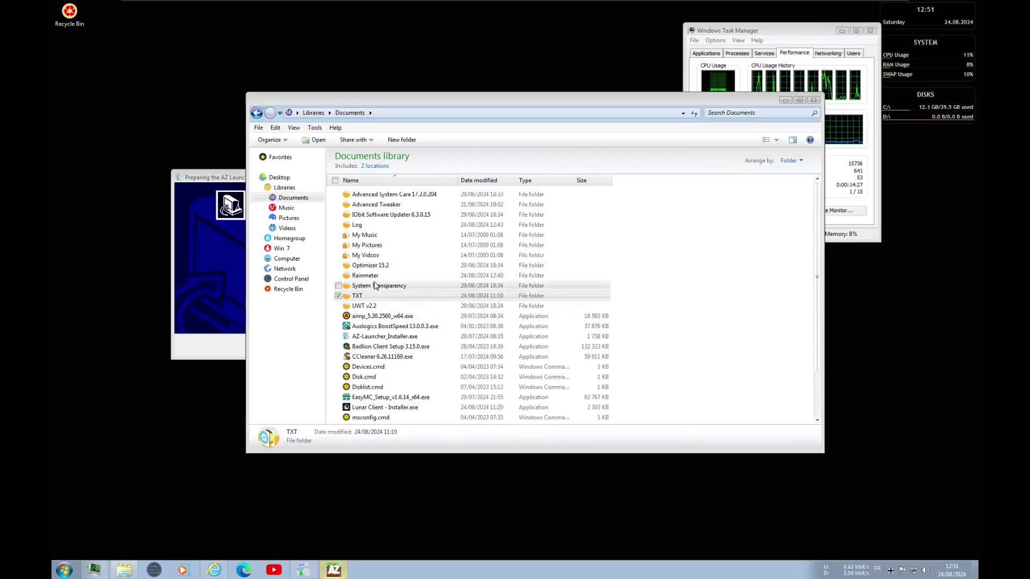
click(347, 237)
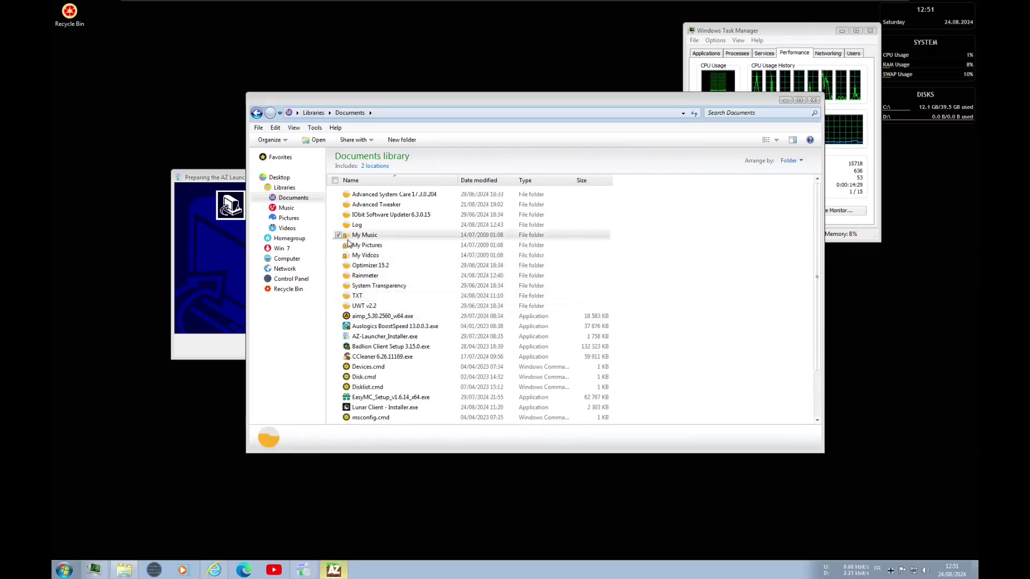
drag(348, 239, 352, 257)
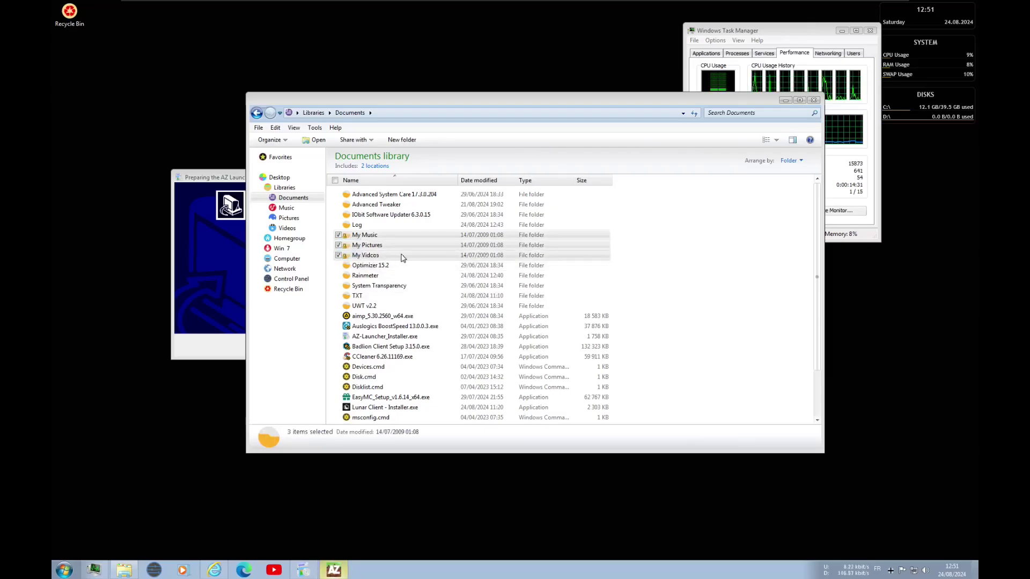
key(Delete)
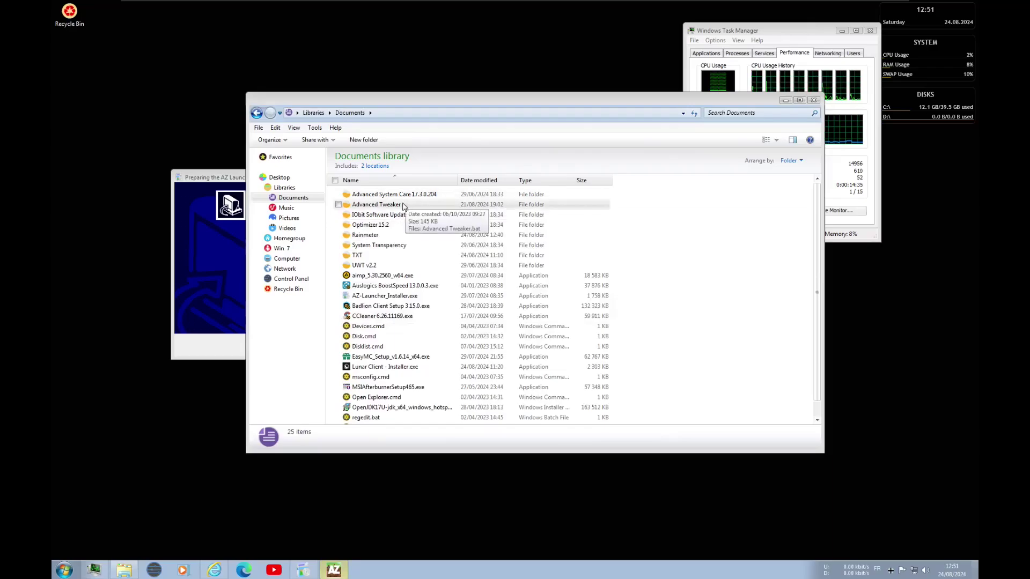
Launch Winaero Tweaker from the installed programs and accept its license agreement.
click(358, 255)
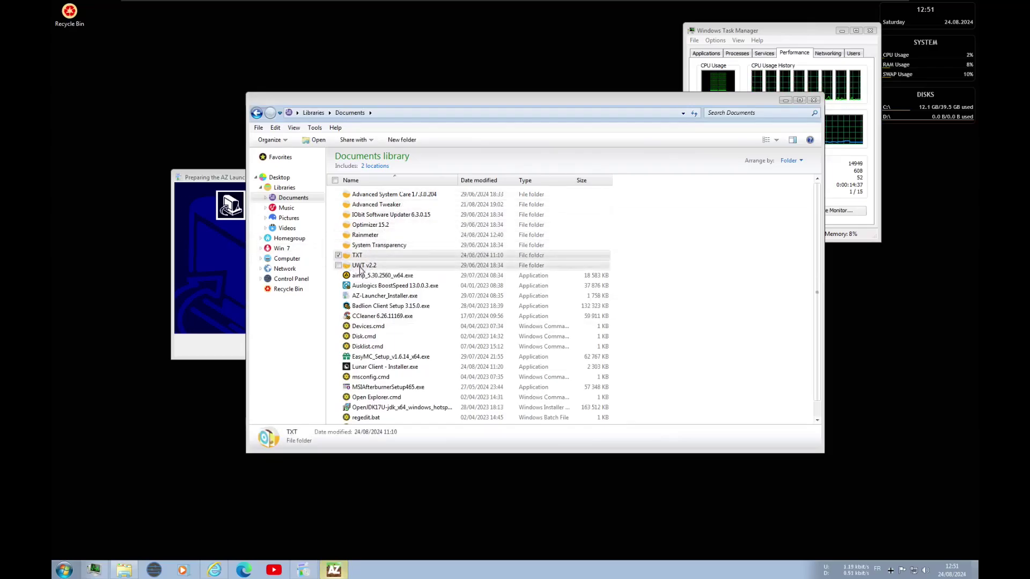
click(64, 570)
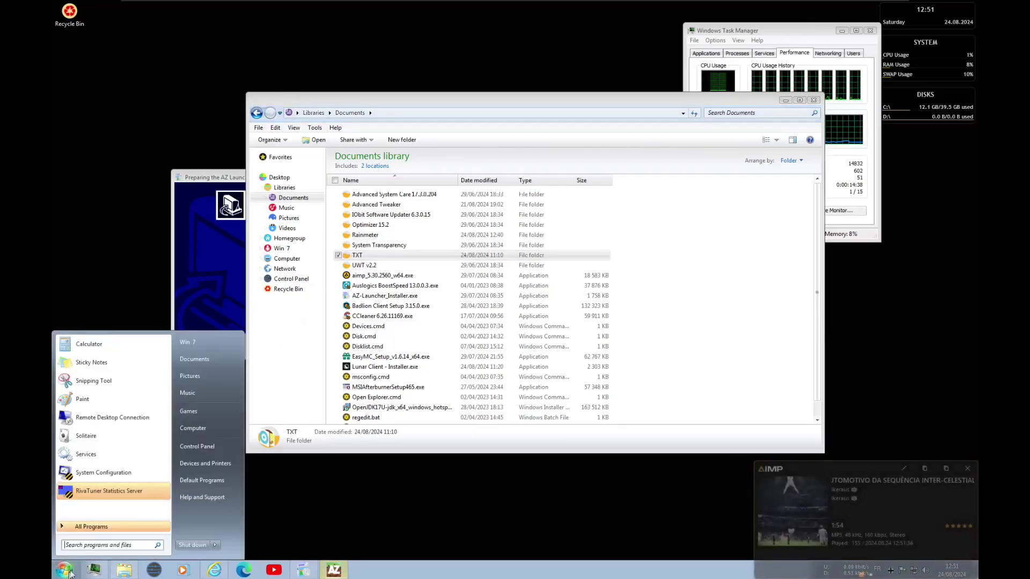
click(109, 529)
scroll(108, 456, down, 5)
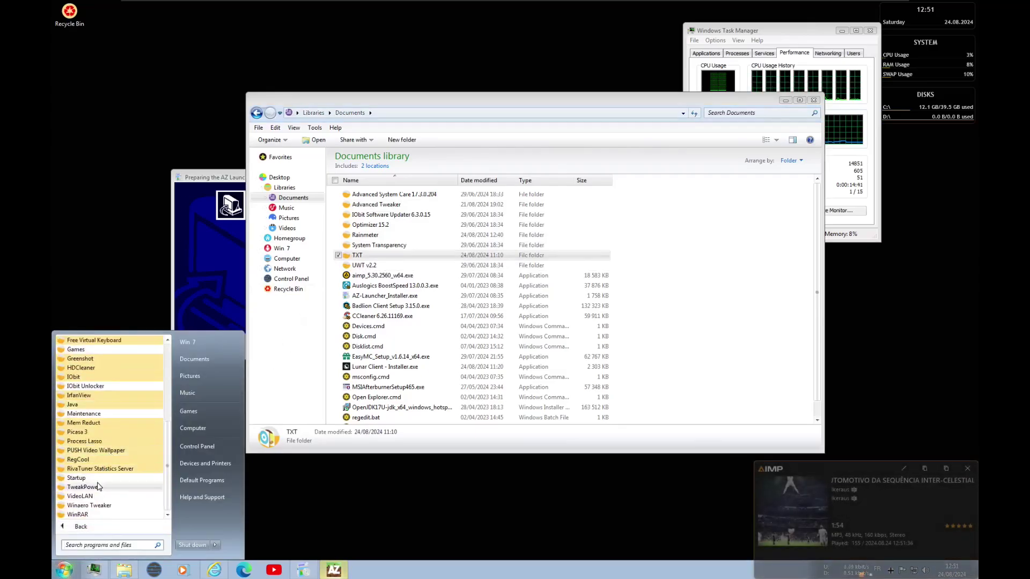
click(92, 510)
click(92, 506)
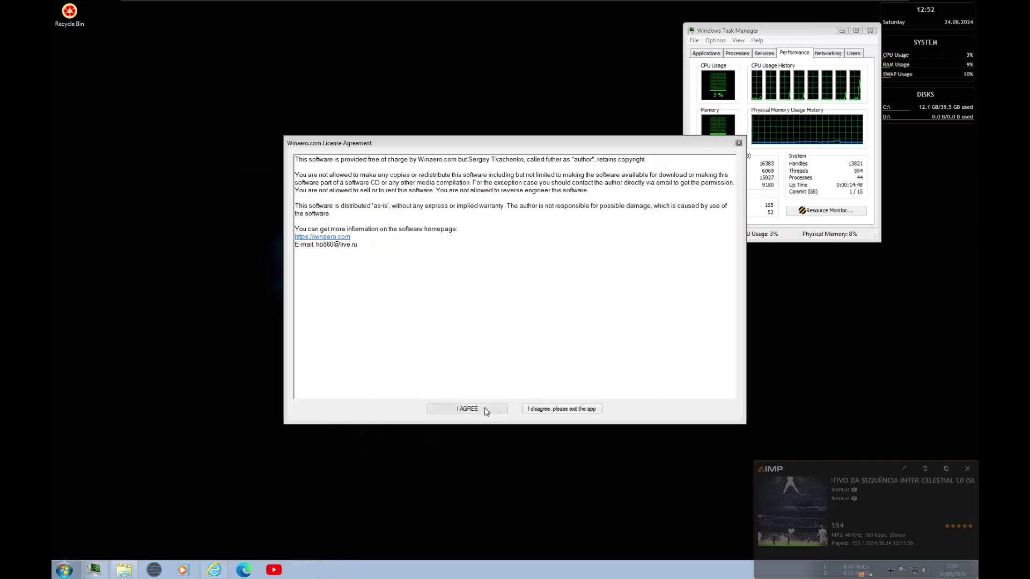
click(466, 409)
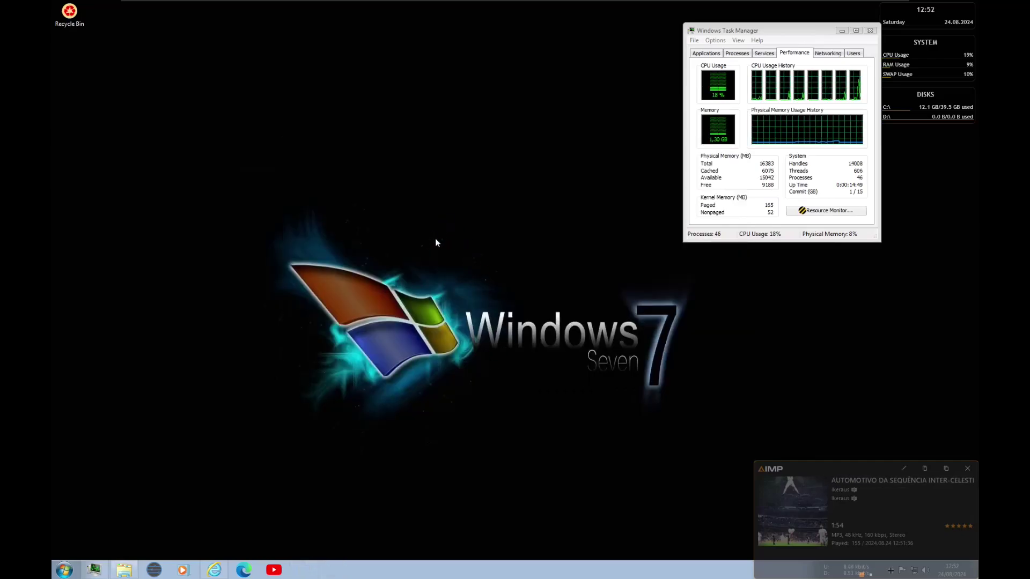
click(592, 320)
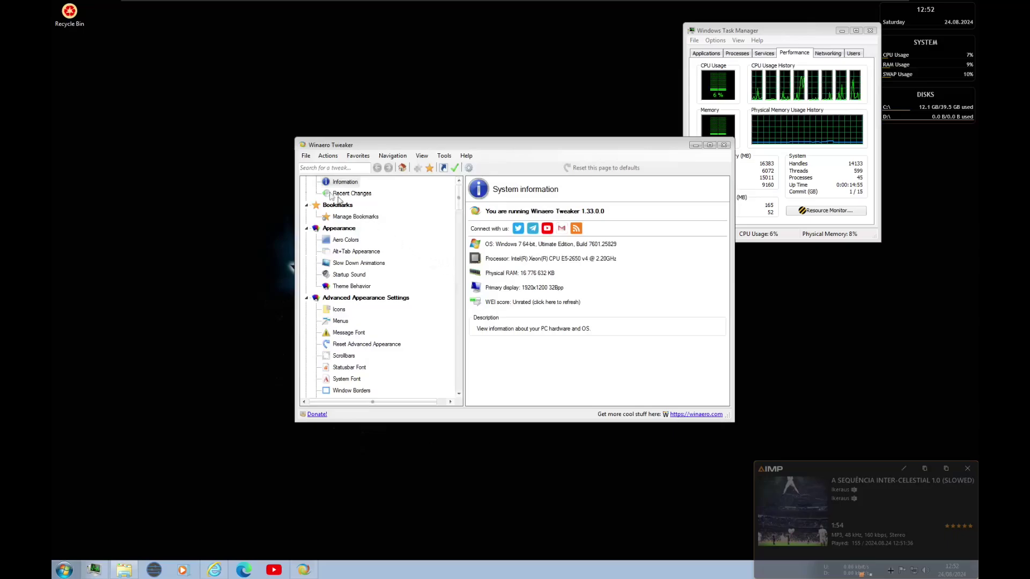
Import all tweaks from By AlphaJF4.ini in the Documents library's TXT folder into Winaero Tweaker.
click(306, 155)
click(337, 166)
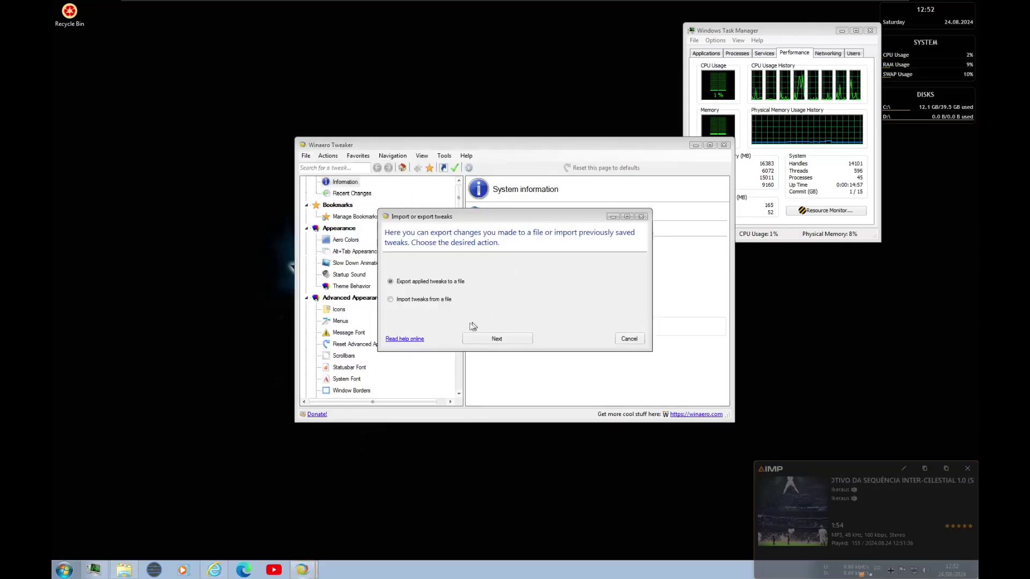
click(497, 339)
click(625, 293)
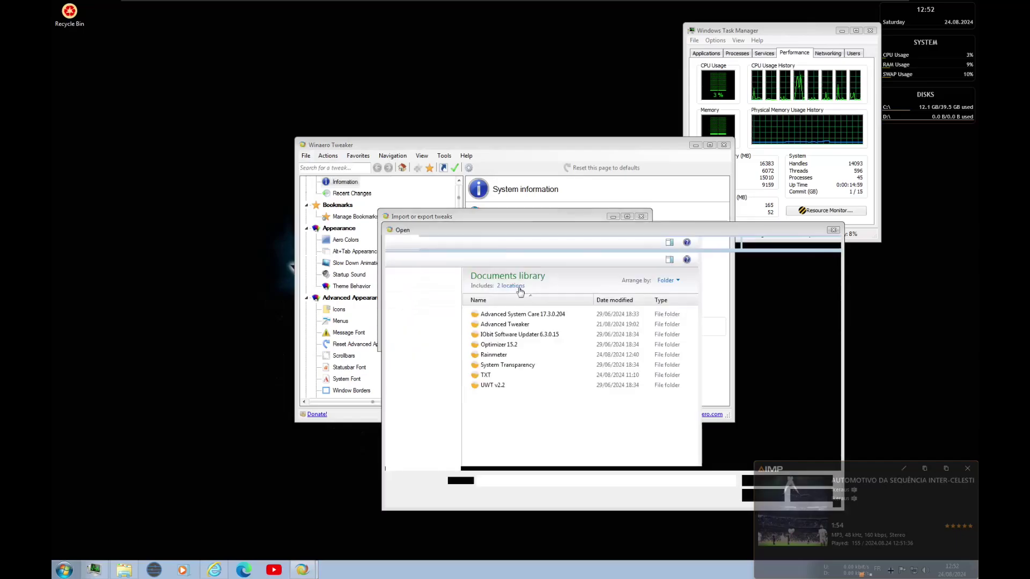
double_click(485, 377)
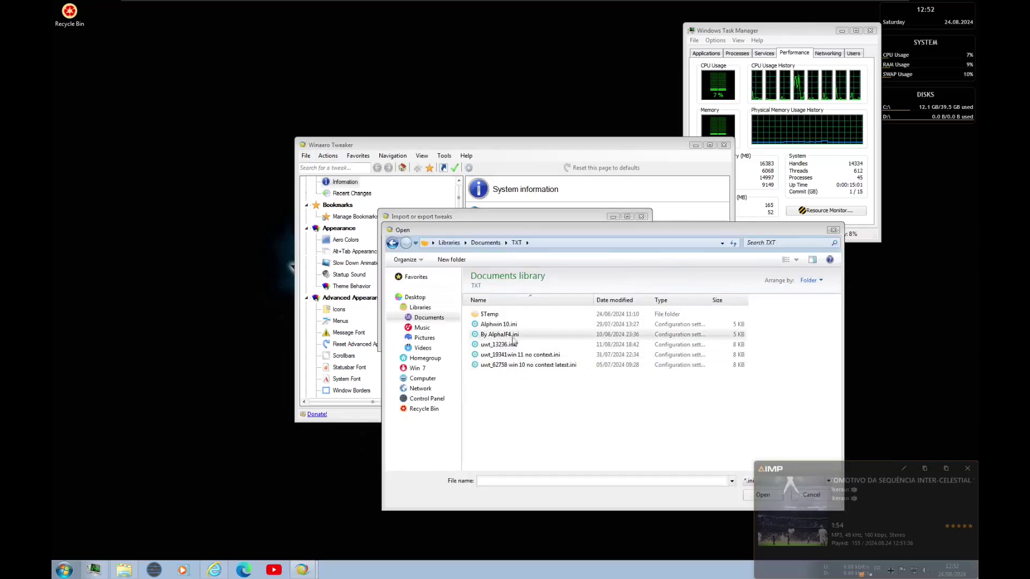
click(530, 335)
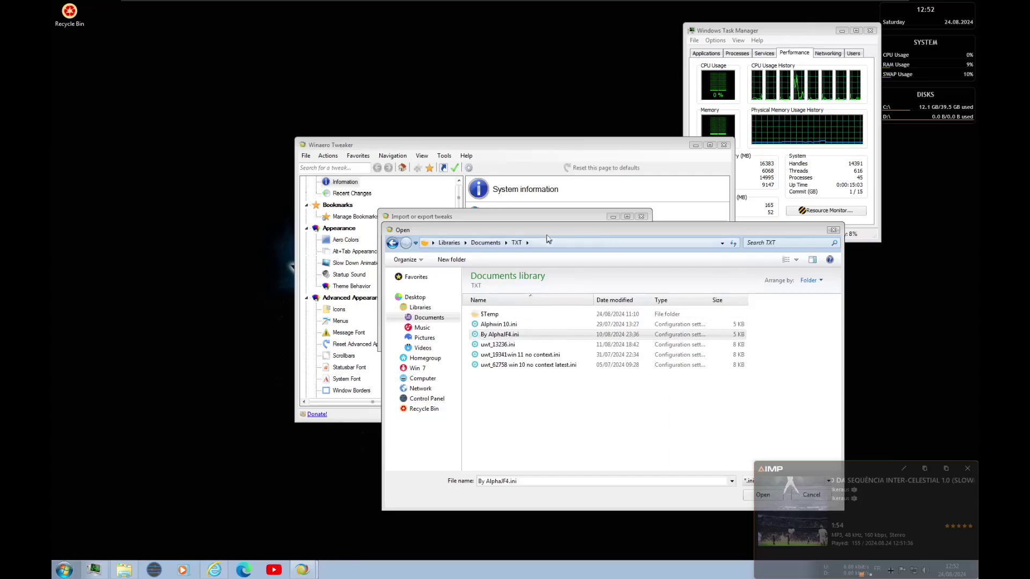
drag(548, 239, 403, 195)
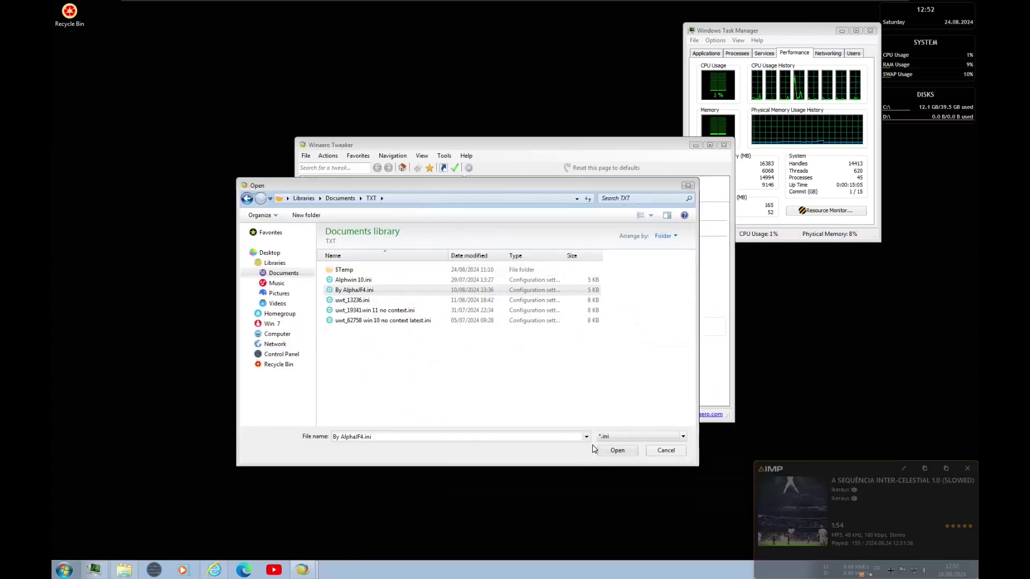
click(617, 451)
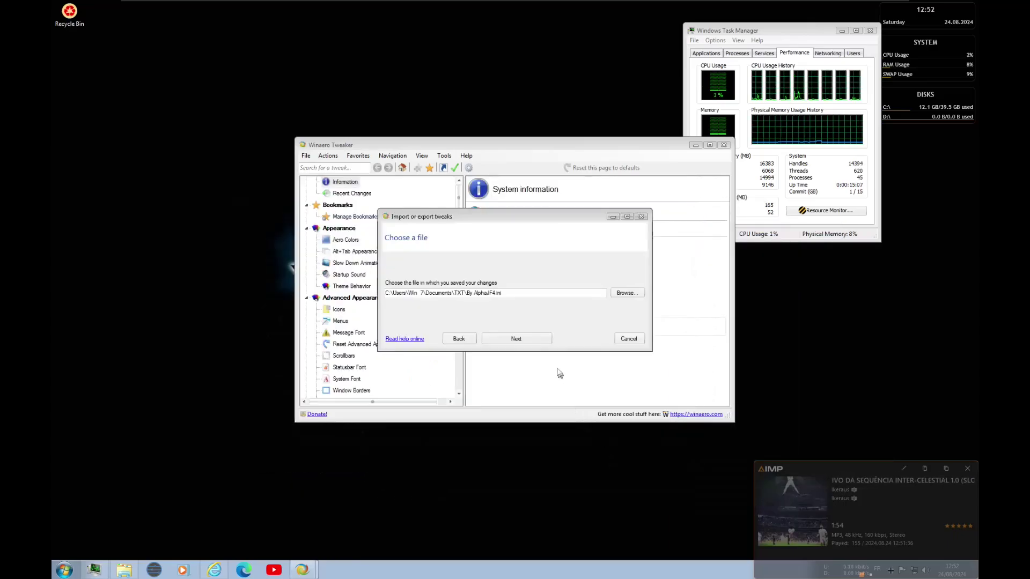
click(519, 340)
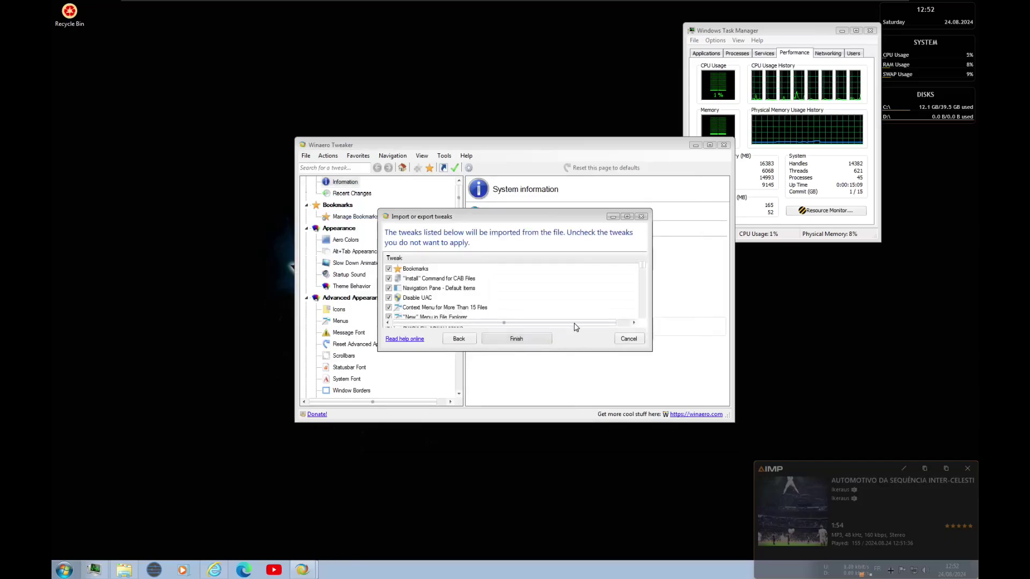
key(Return)
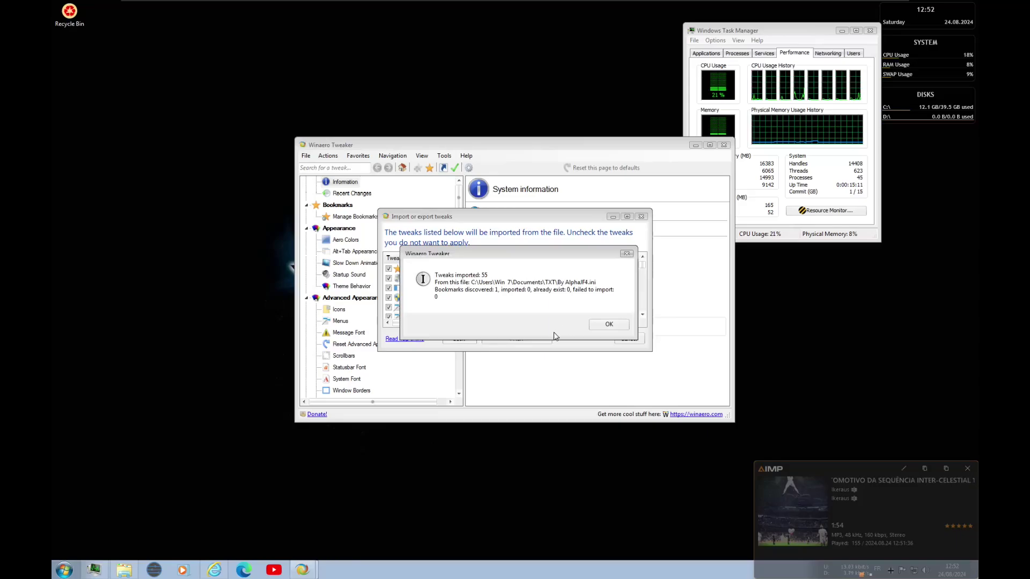
click(602, 327)
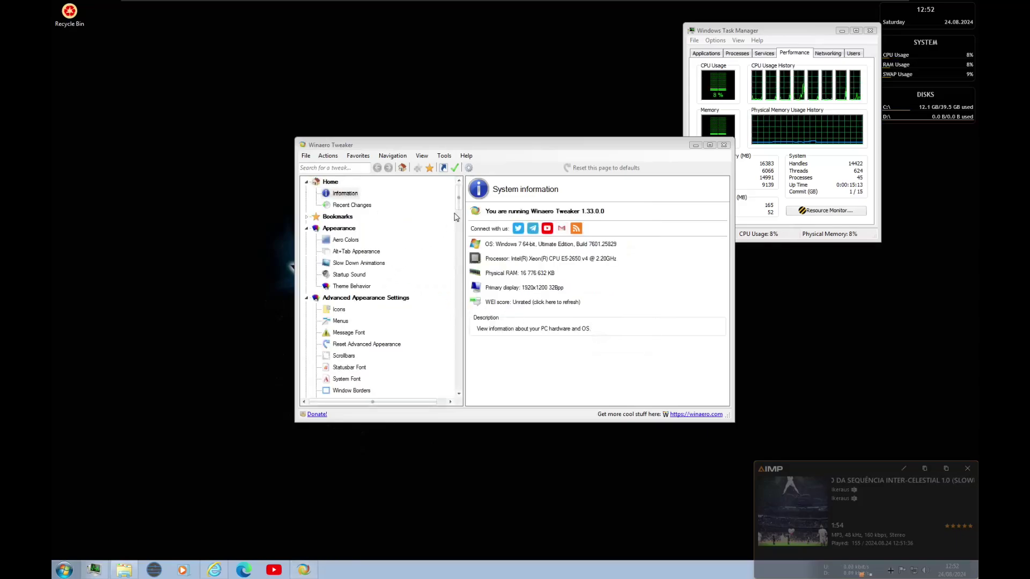
Look through the Winaero Tweaker categories from Appearance to Context Menu, including Slow Down Animations, and close the program.
click(359, 263)
scroll(364, 274, down, 15)
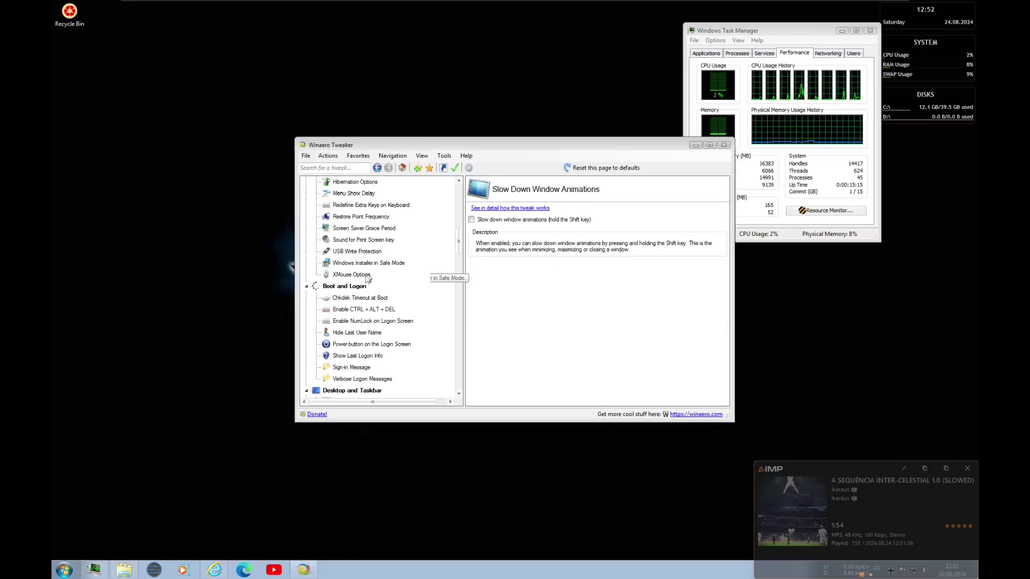
scroll(352, 303, up, 8)
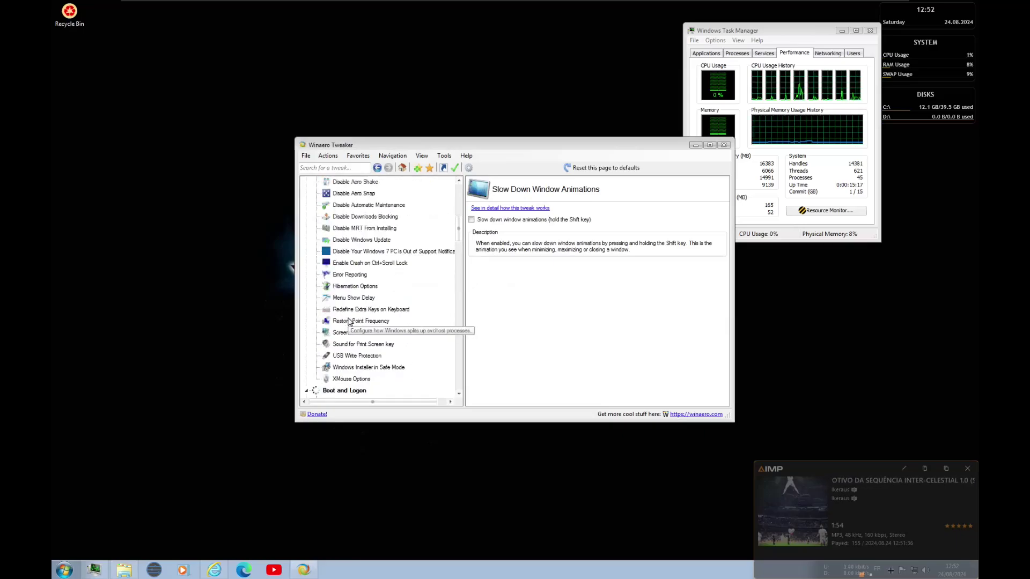
scroll(349, 314, down, 11)
scroll(348, 316, down, 3)
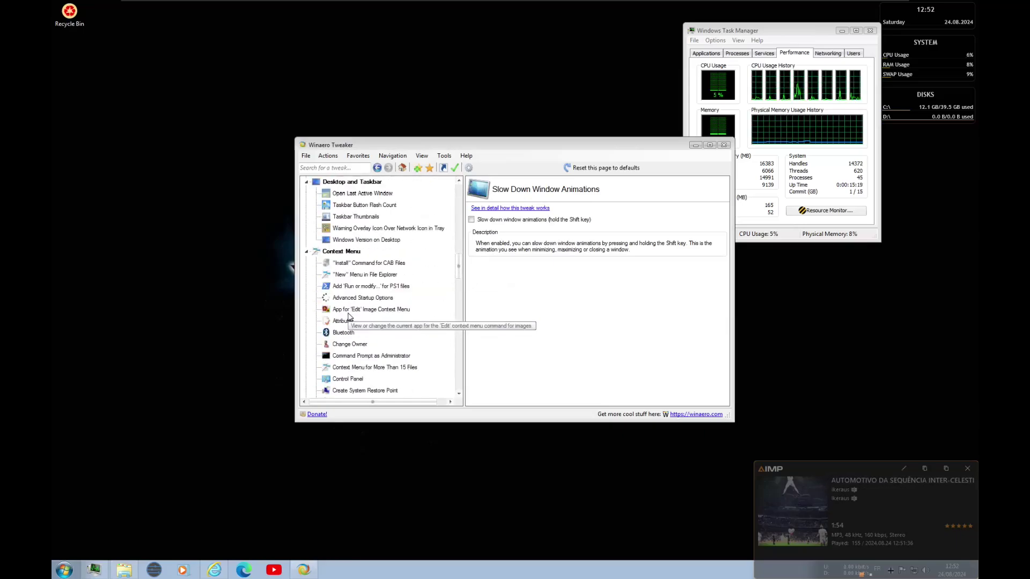
click(723, 145)
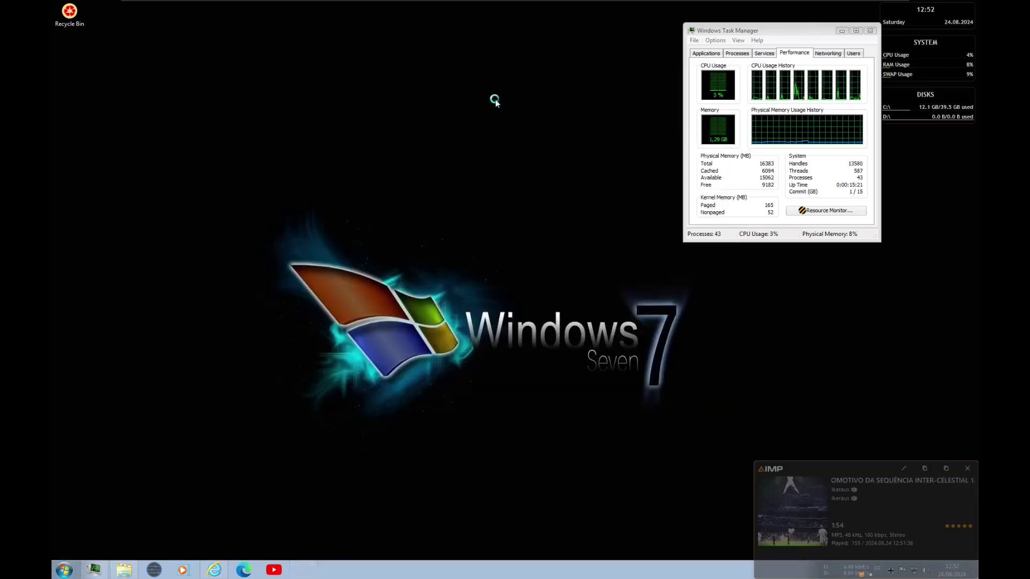
Refresh the desktop and examine the entries of its context menu.
right_click(490, 94)
click(525, 131)
right_click(421, 99)
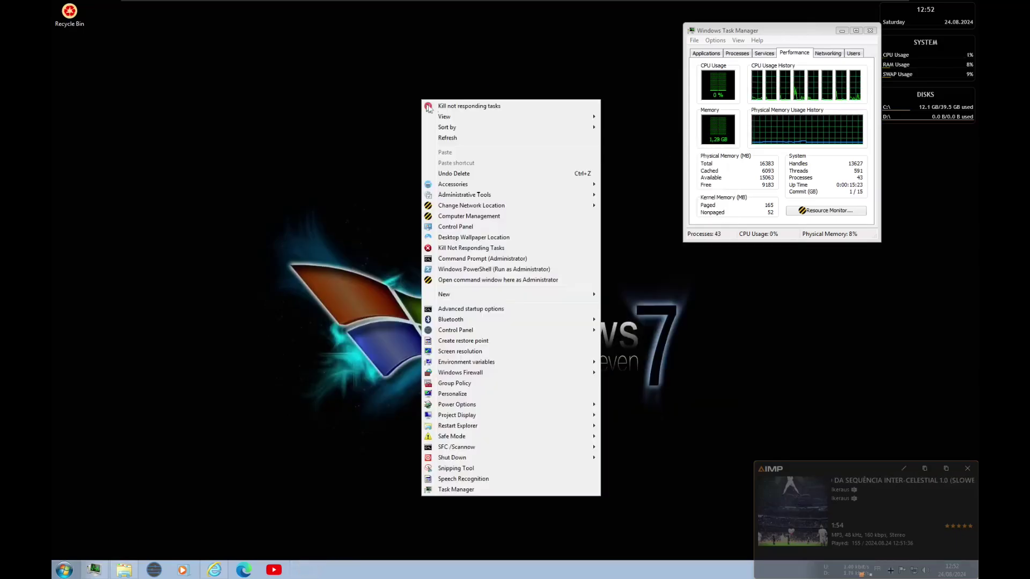
click(248, 429)
Delete AZ-Launcher_Installer.exe from the Documents library and run Badlion Client Setup 3.15.0.exe.
click(129, 571)
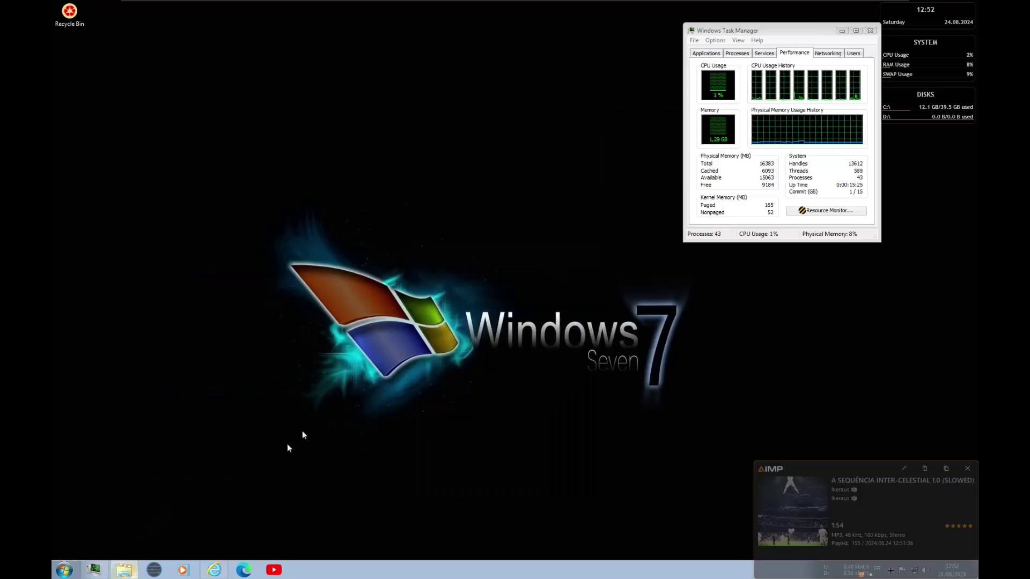
click(397, 296)
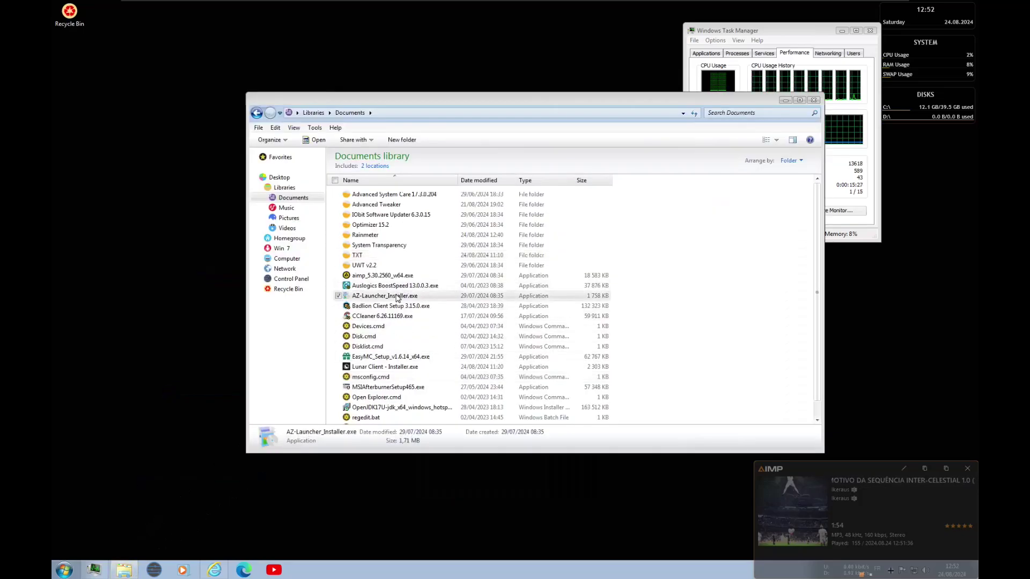
key(Delete)
key(Return)
click(381, 298)
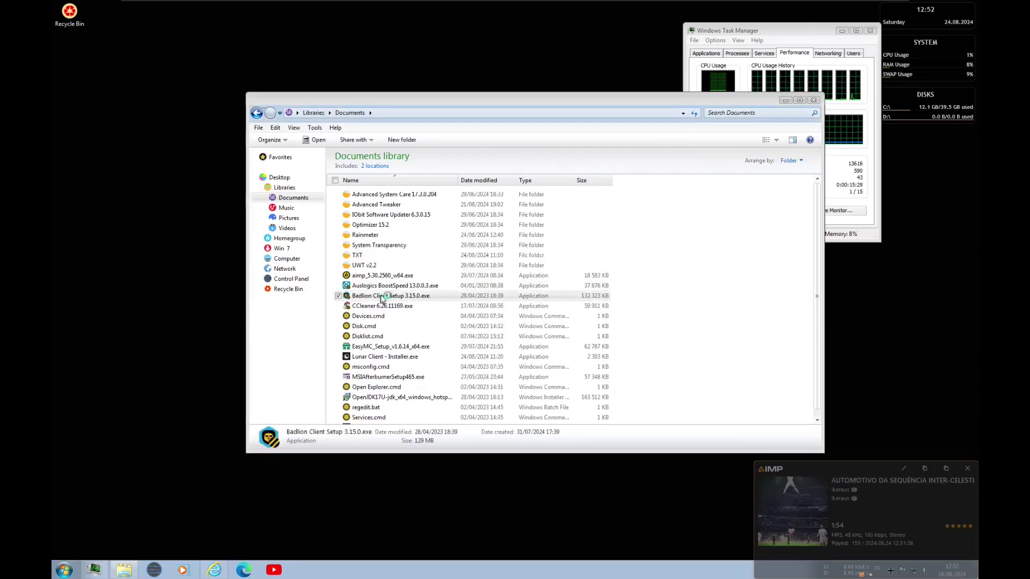
scroll(389, 321, down, 1)
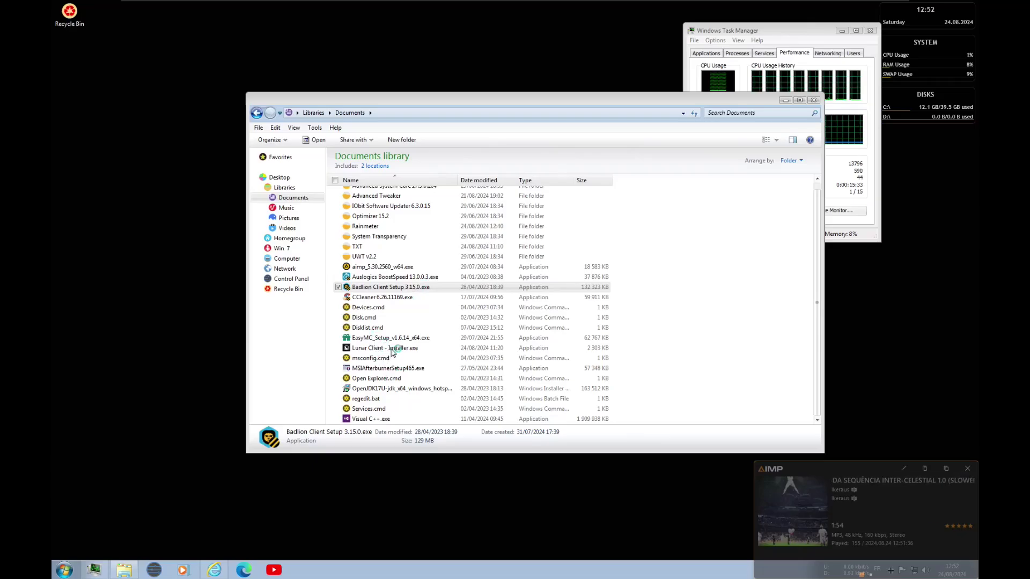
Permanently delete CCleaner 6.26.11169.exe from the Documents library and dismiss the Badlion Client installer's error dialog.
click(402, 298)
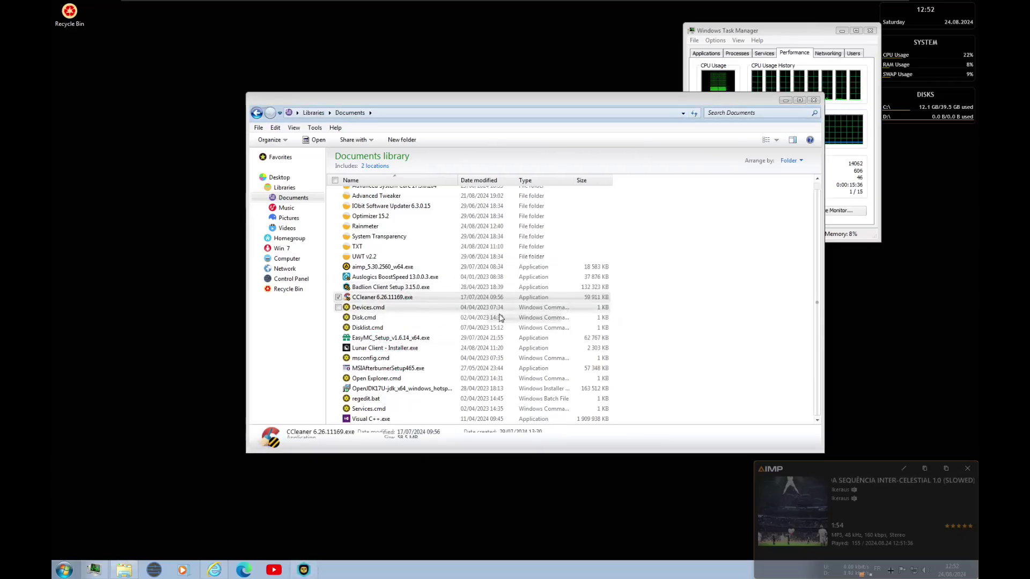
key(shift+Delete)
click(542, 323)
click(314, 567)
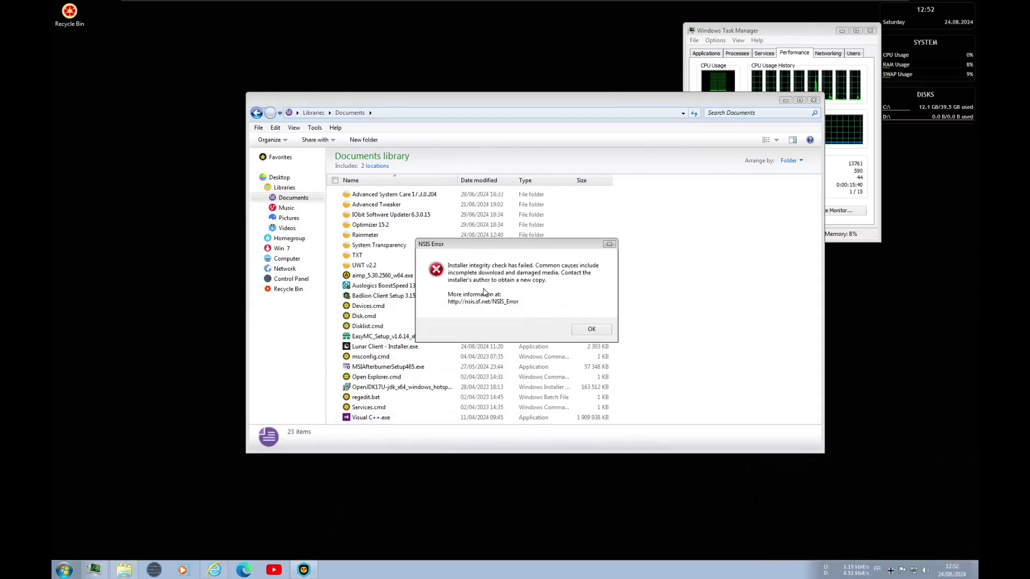
click(598, 333)
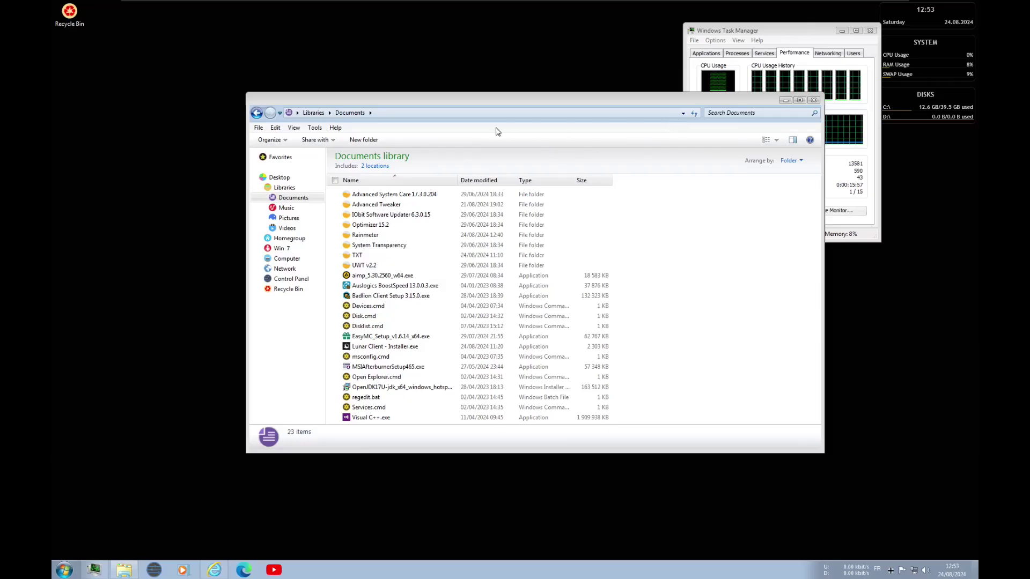
Open the UWT v2.2 folder in the Documents library.
double_click(358, 265)
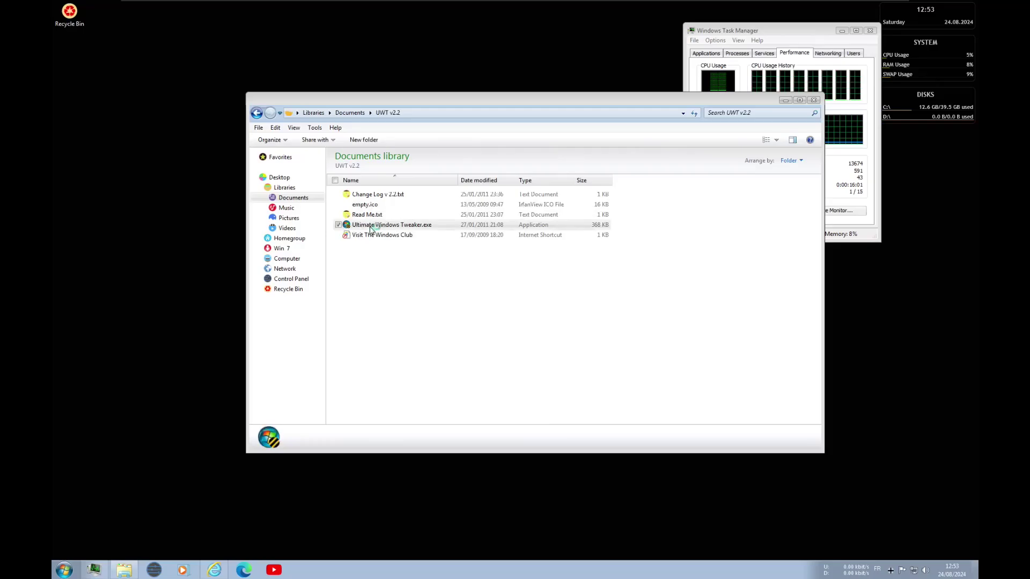
Minimize the UWT v2.2 folder window, continue past the .NET Framework error and move the Ultimate Windows Tweaker window clear of Task Manager.
click(785, 100)
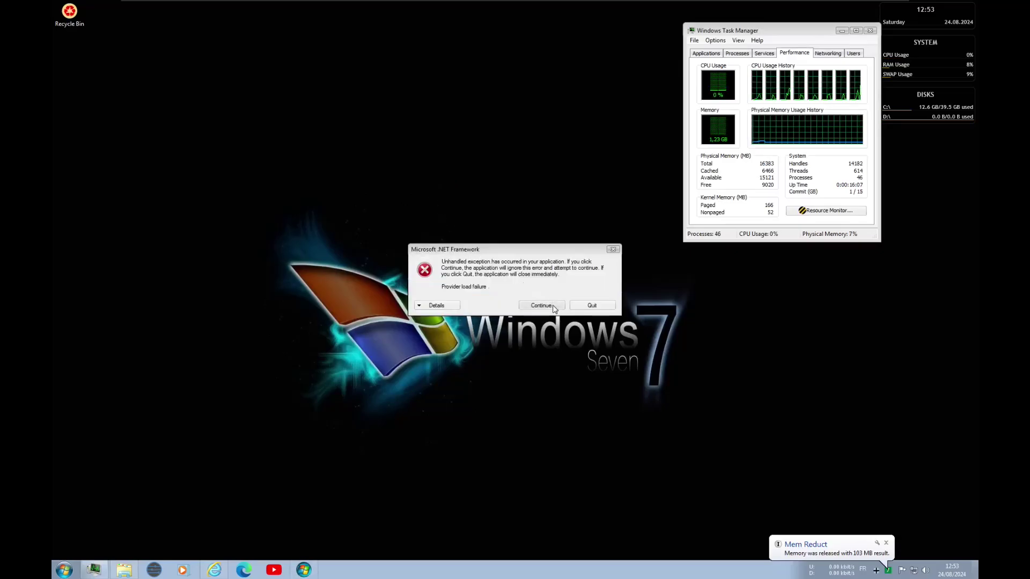
click(540, 305)
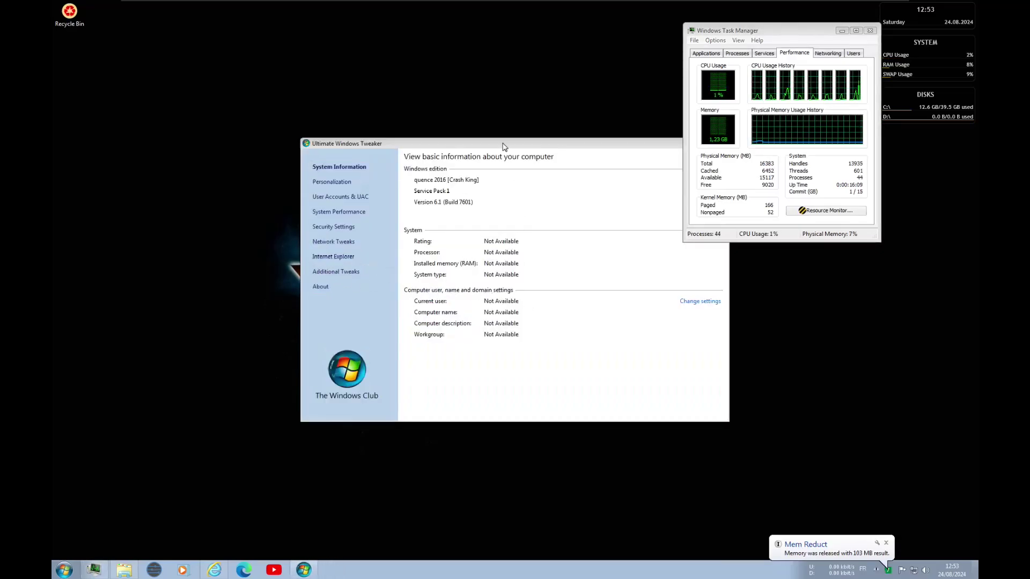
drag(505, 145, 430, 136)
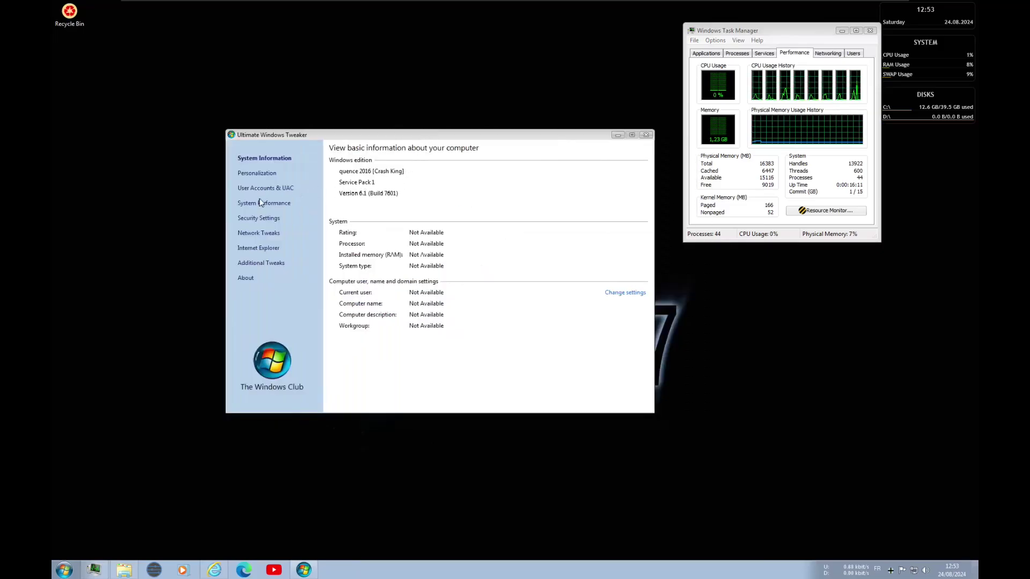
In Additional Tweaks, enable all unticked context-menu entries for drives, files and folders, including Take Ownership, Open Command Window Here, Search, Pin, Copy To and Move To.
click(260, 268)
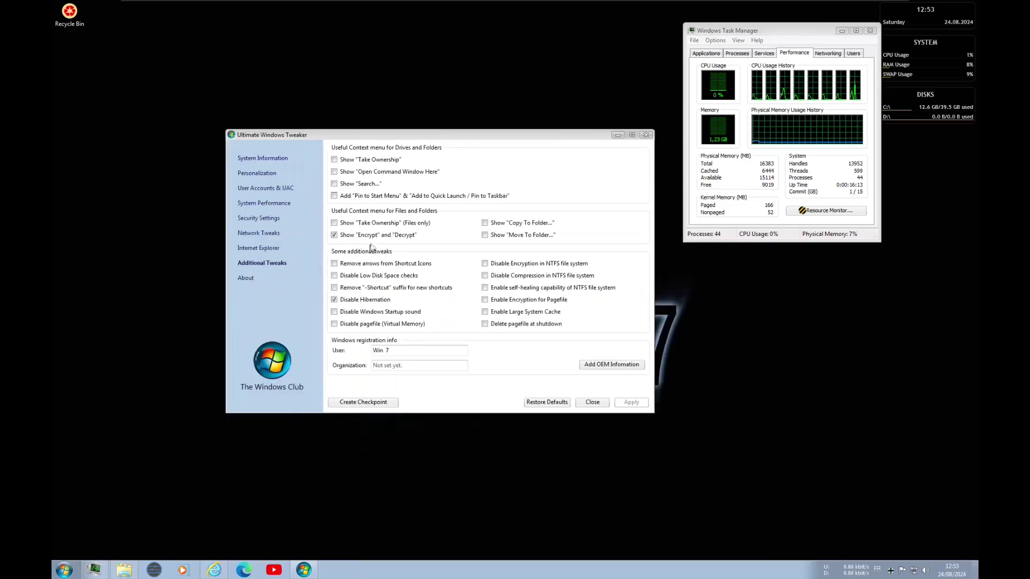
click(363, 160)
click(364, 172)
click(357, 184)
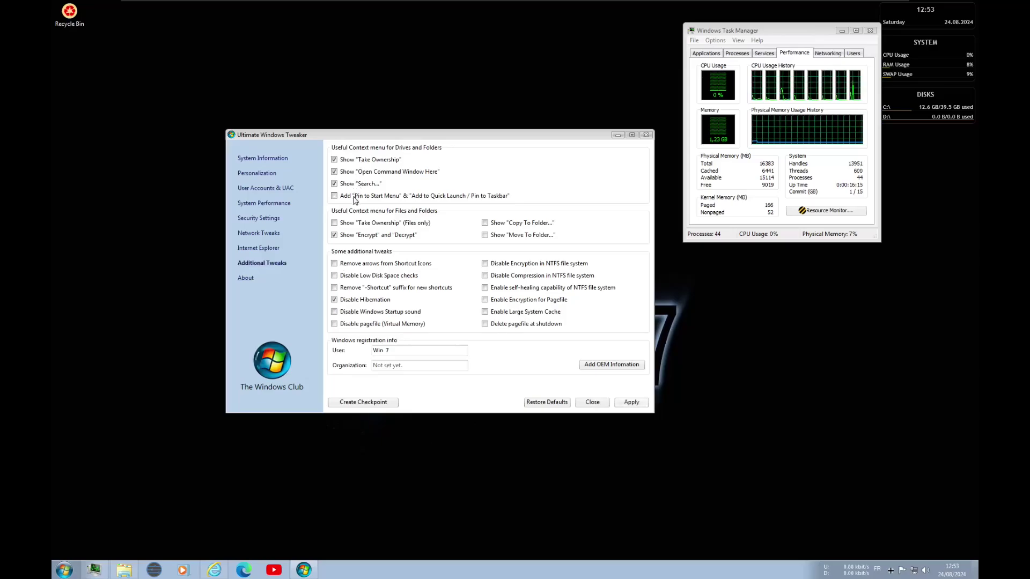
click(357, 227)
click(509, 224)
click(506, 236)
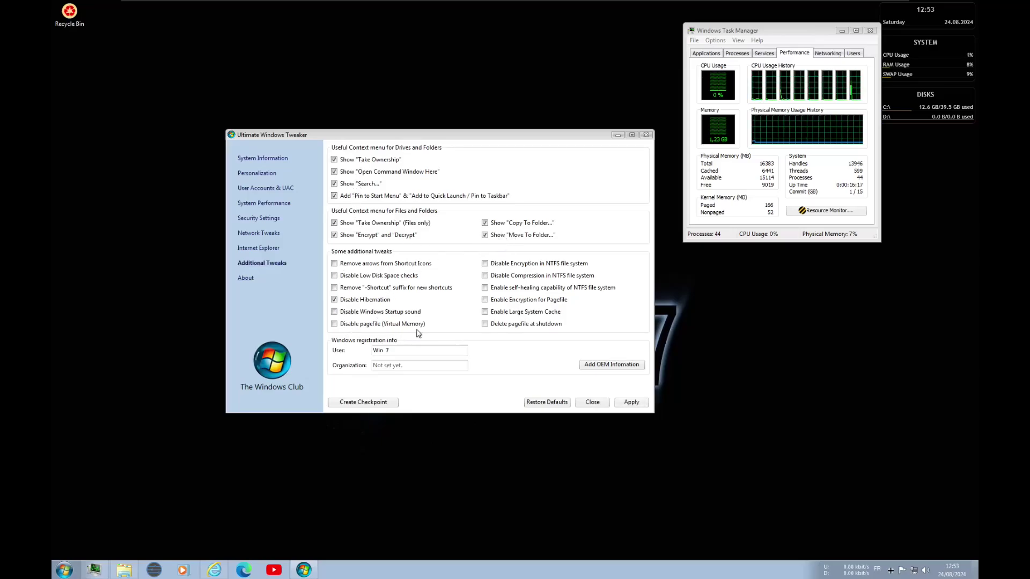
Enable the Disable pagefile (Virtual Memory) and Enable Large System Cache tweaks and apply them.
click(370, 322)
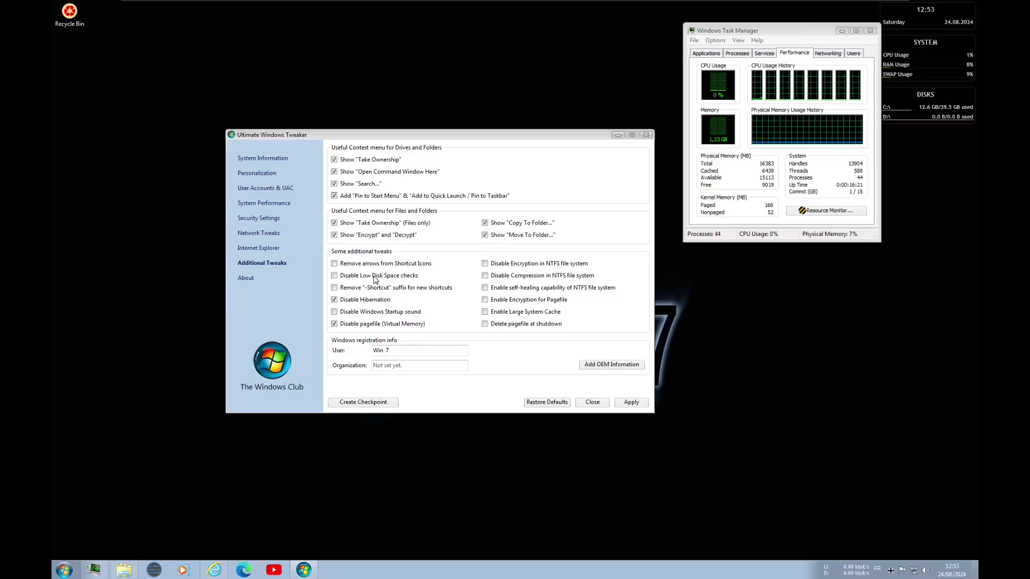
click(630, 402)
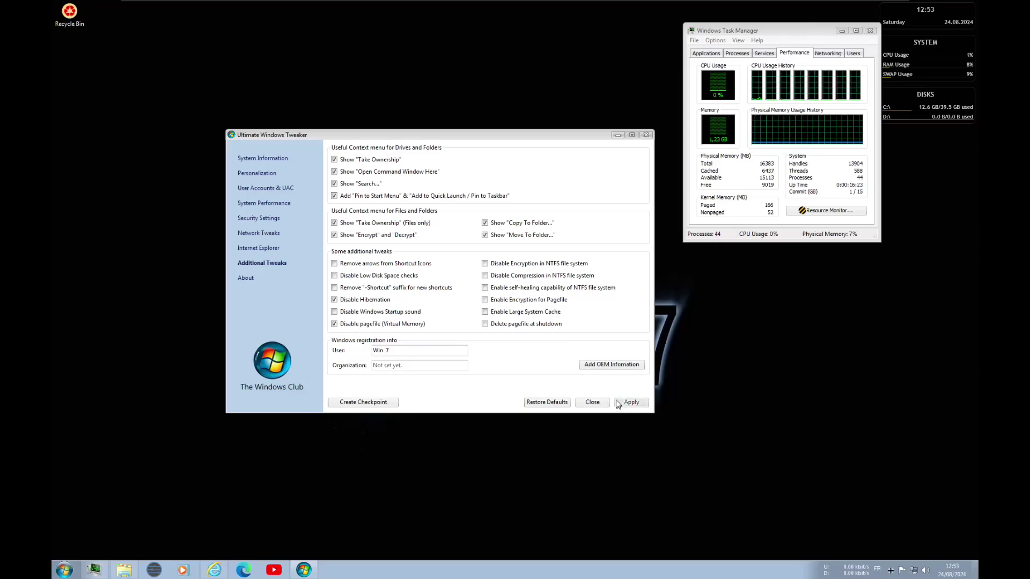
click(542, 312)
click(620, 403)
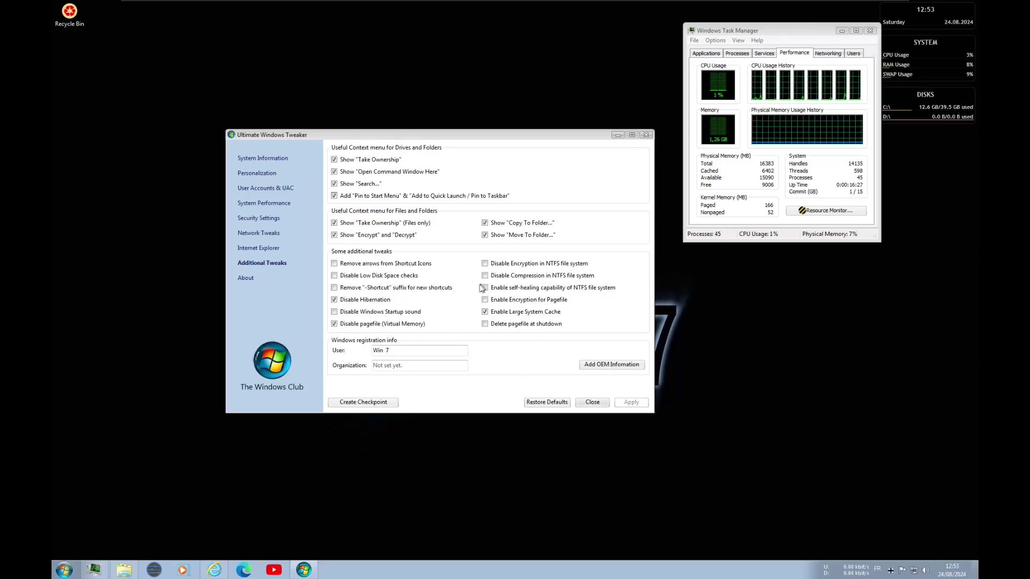
In Security Settings, turn off Remove CD burn feature and Disable Windows Error Reporting, and apply the changes.
click(268, 248)
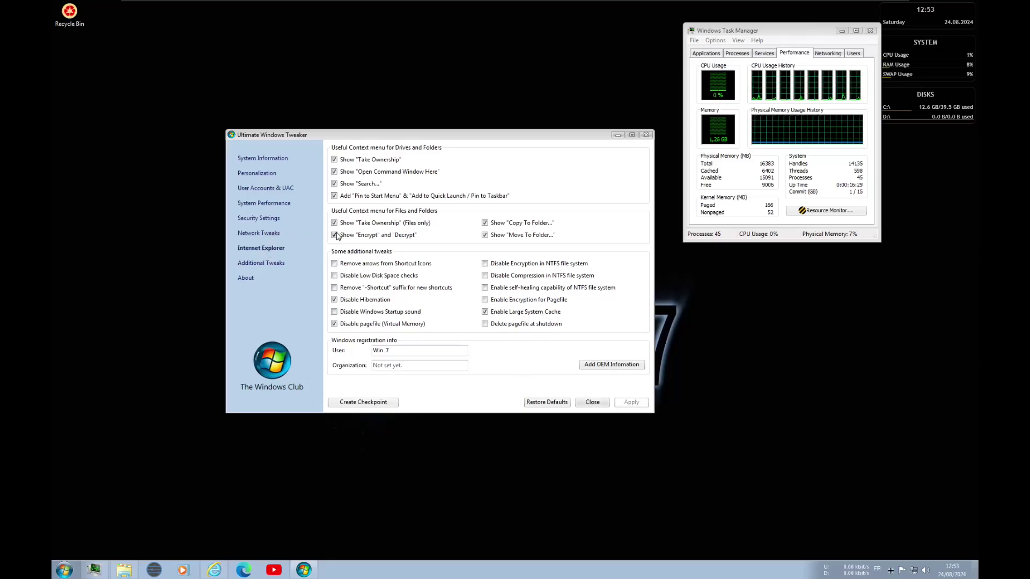
click(273, 235)
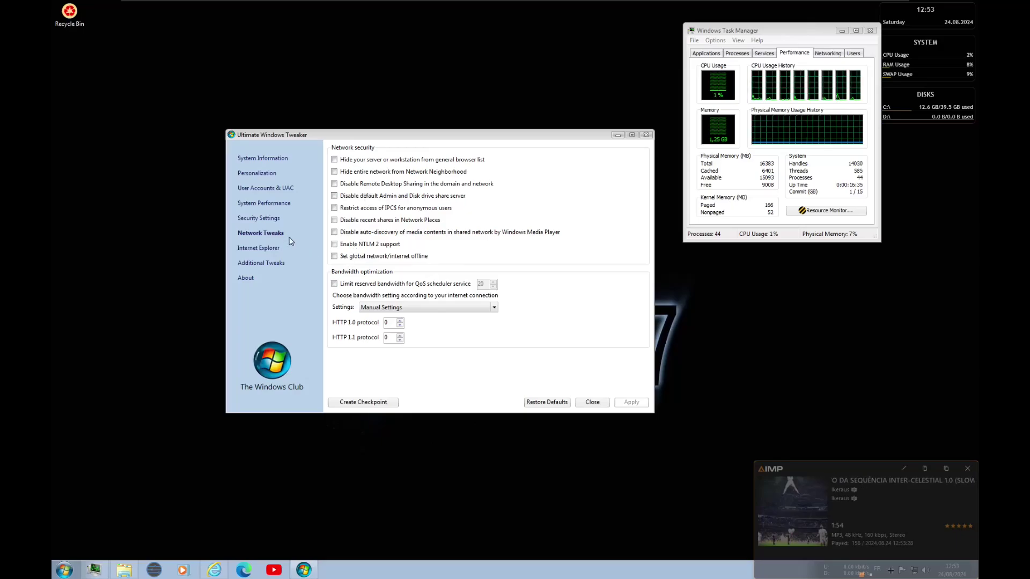
click(276, 221)
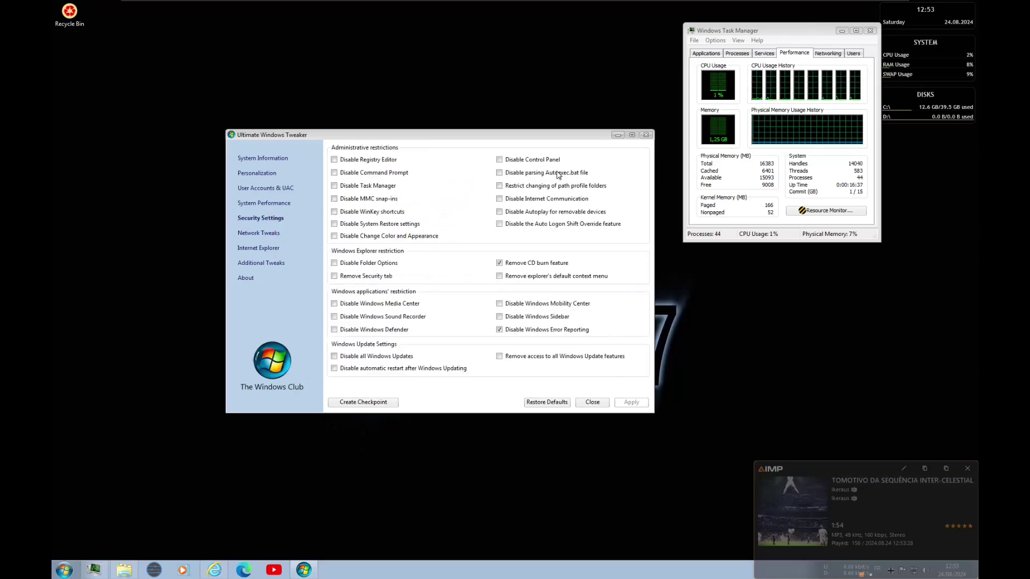
click(501, 263)
click(520, 331)
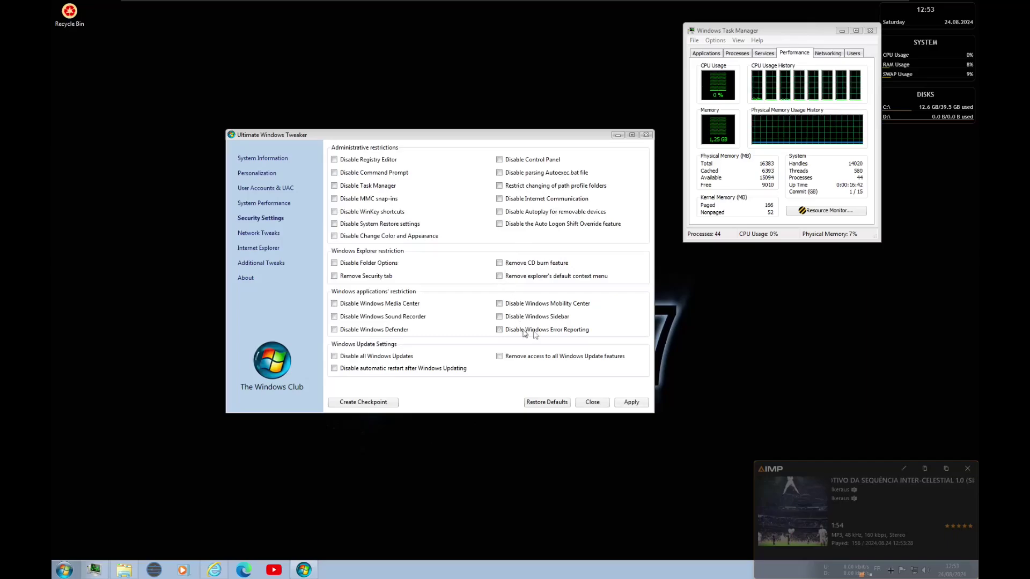
click(631, 403)
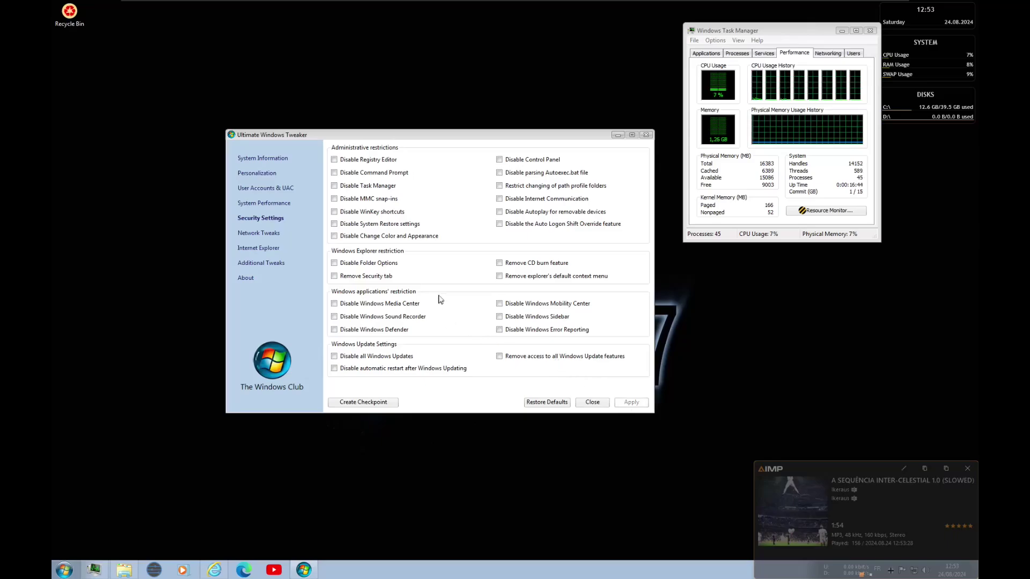
In System Performance, set the waiting times for ending services, non-responding applications and applications at shutdown to their minimum.
click(265, 203)
drag(520, 163, 266, 178)
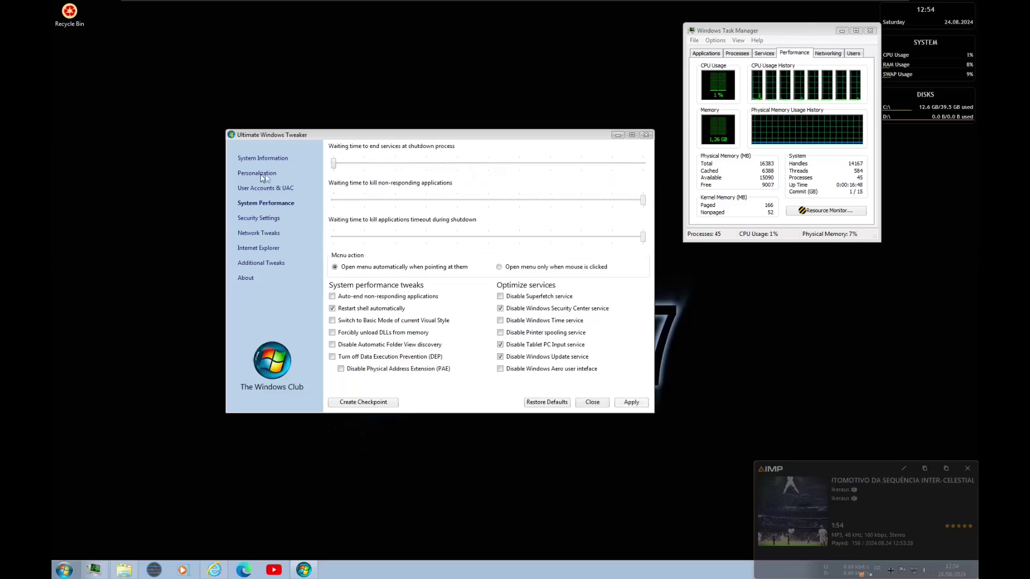
drag(643, 199, 333, 201)
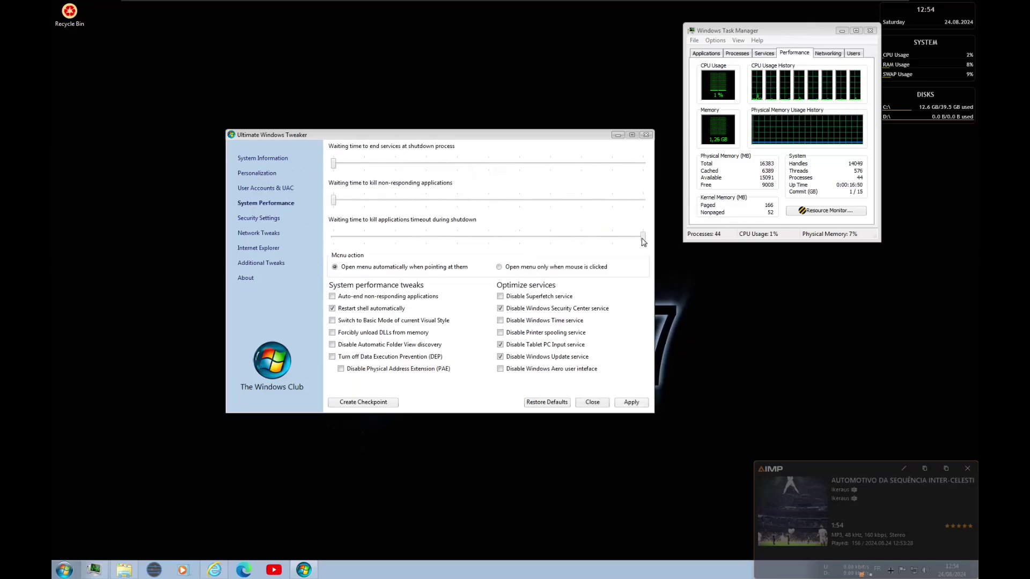
drag(642, 237, 336, 242)
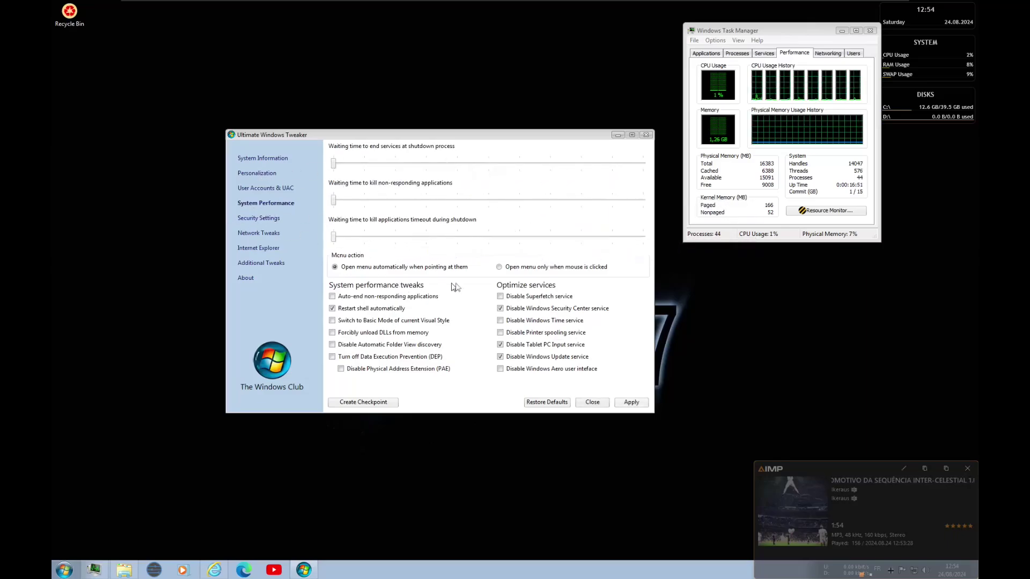
Enable auto-ending of non-responding applications, forced DLL unloading and Basic Mode, turn off the Tablet PC Input and Security Center disabling options, and apply.
click(369, 297)
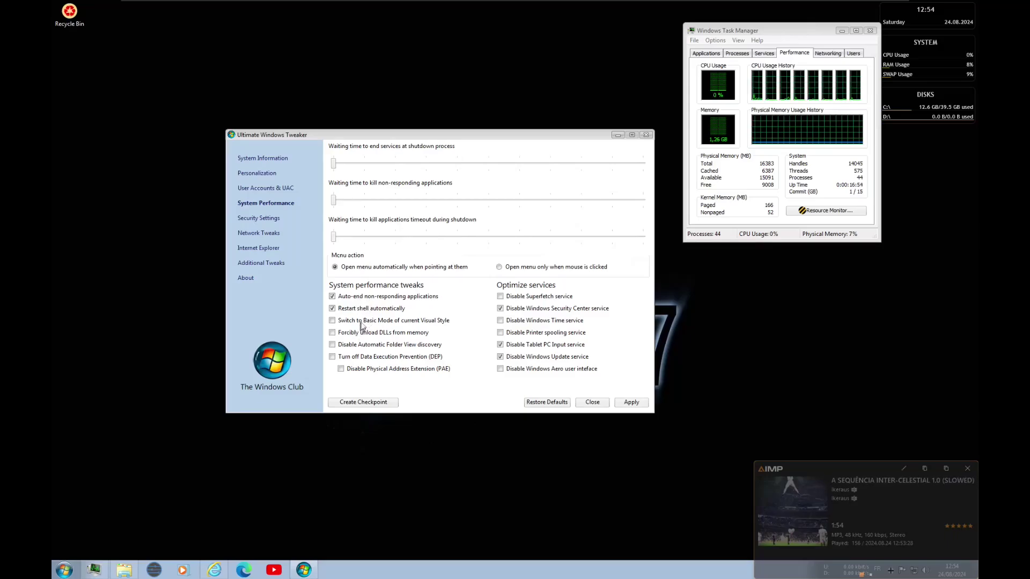
click(362, 332)
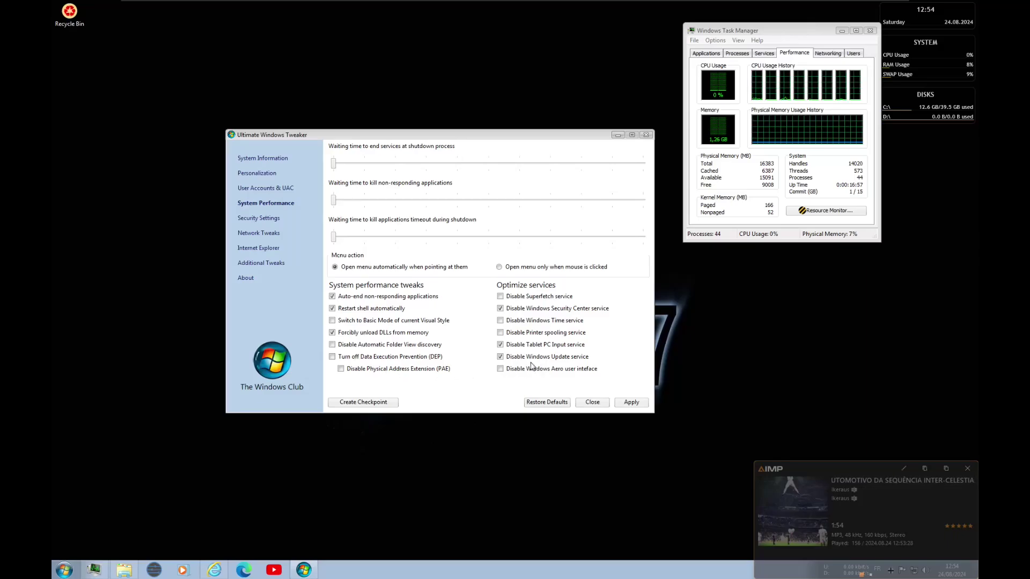
click(538, 346)
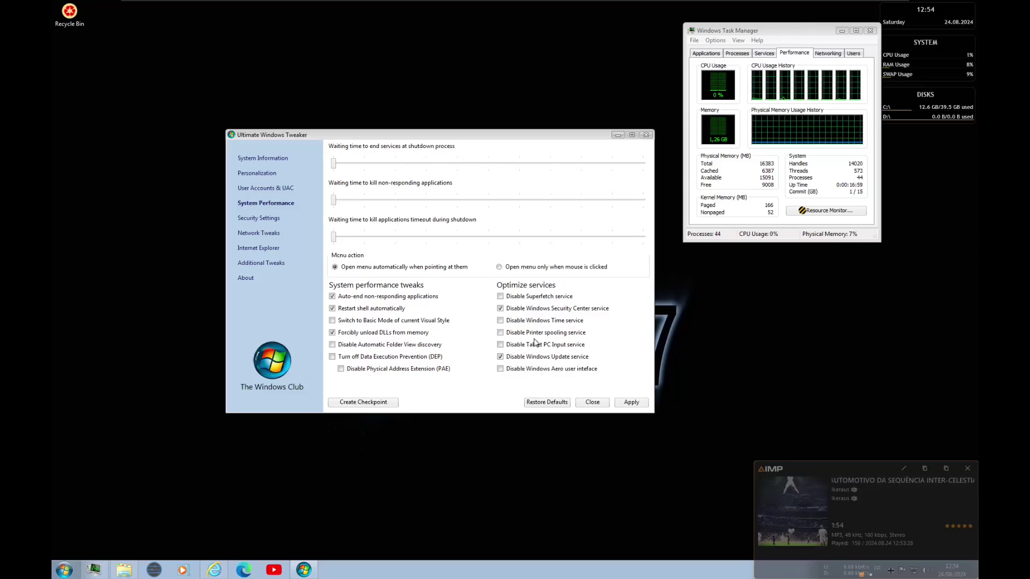
click(516, 314)
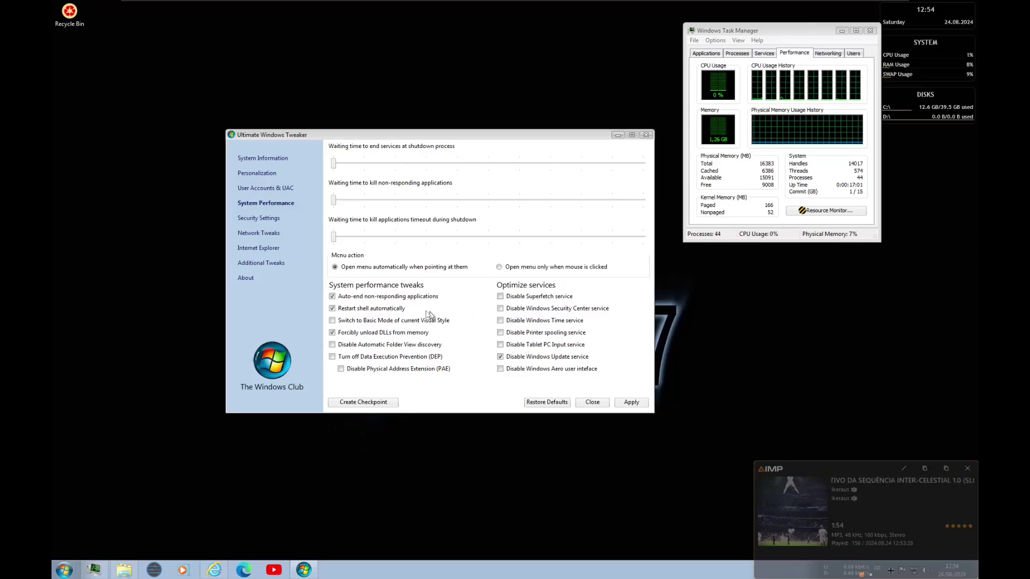
click(627, 403)
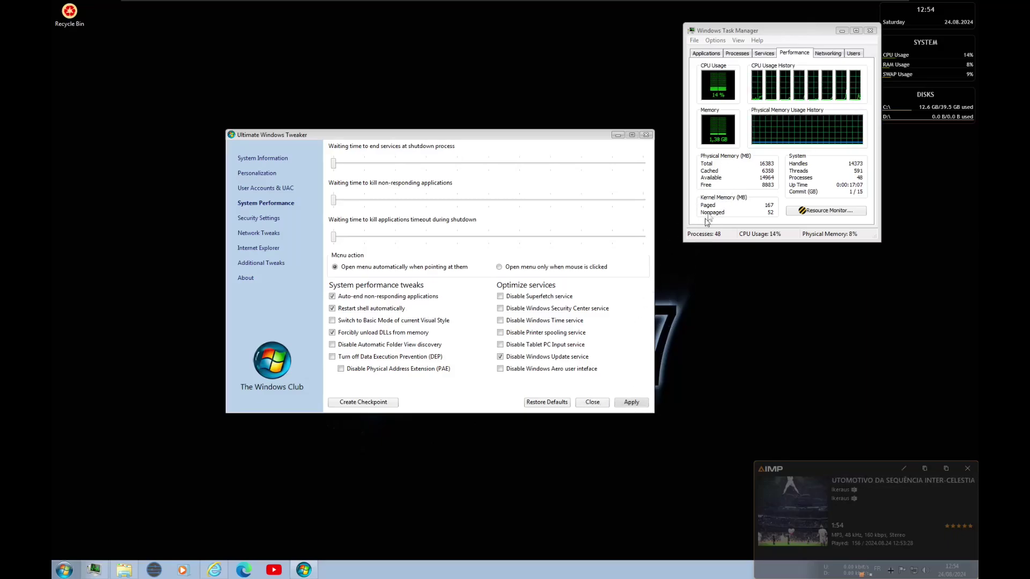
click(632, 402)
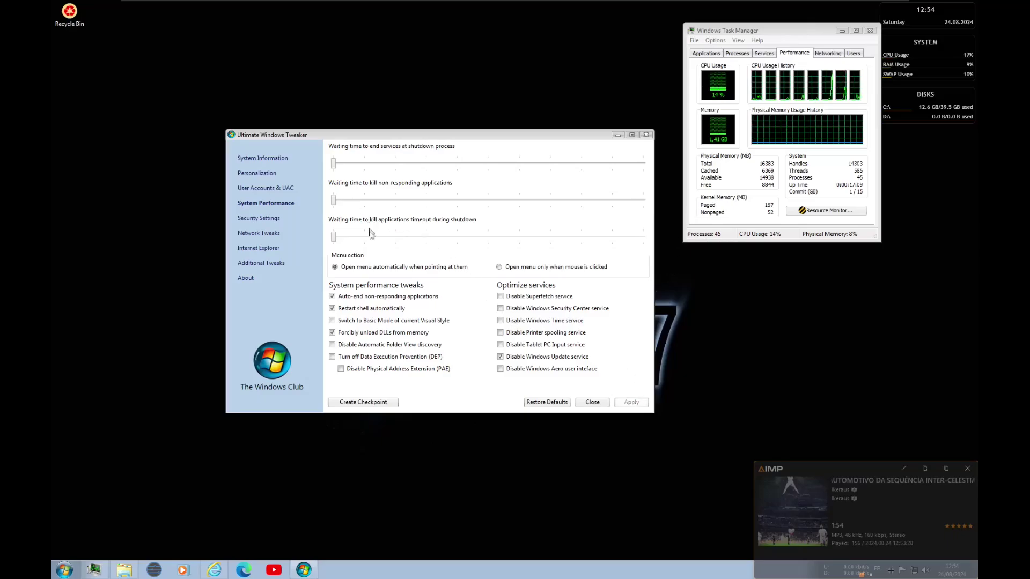
click(377, 321)
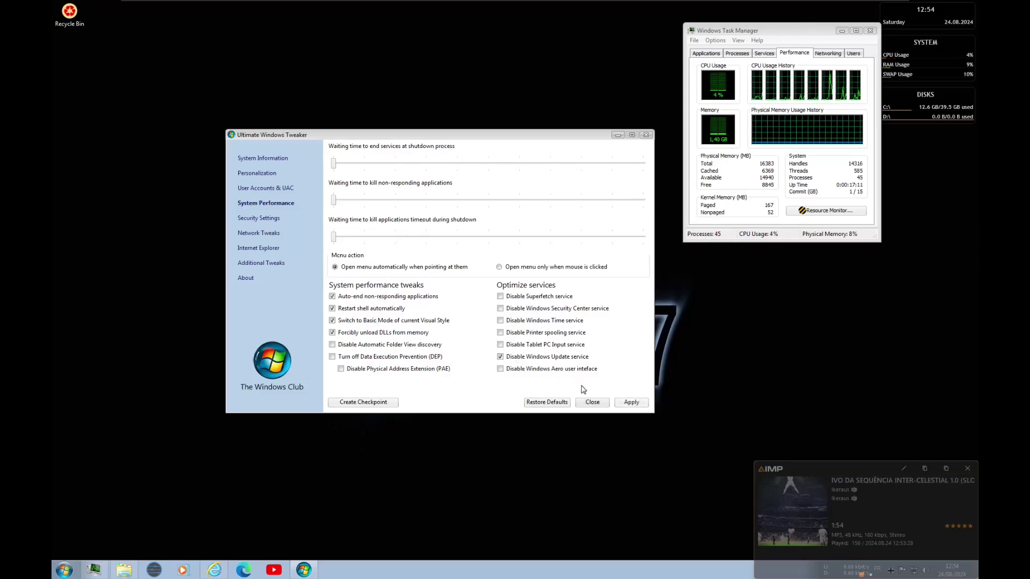
click(643, 406)
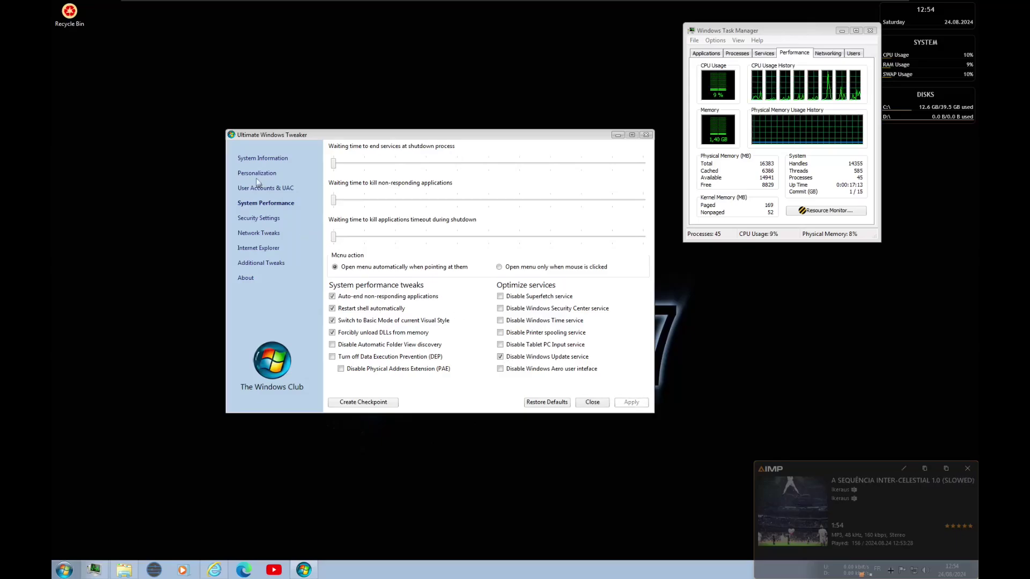
In Personalization, enable small Start menu icons plus the Show Connect To and Show Recent Items entries, and apply the changes.
click(276, 190)
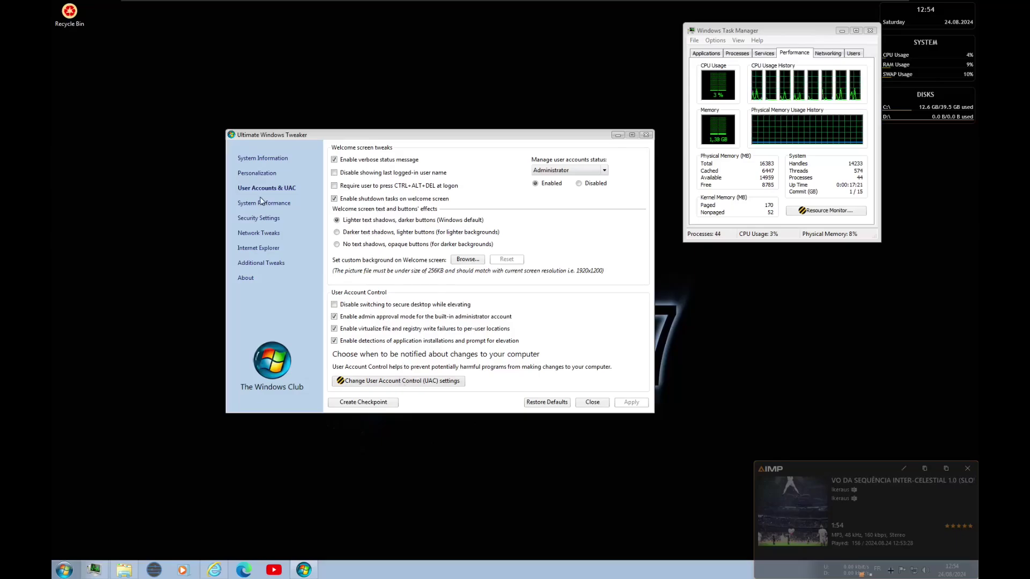
click(257, 173)
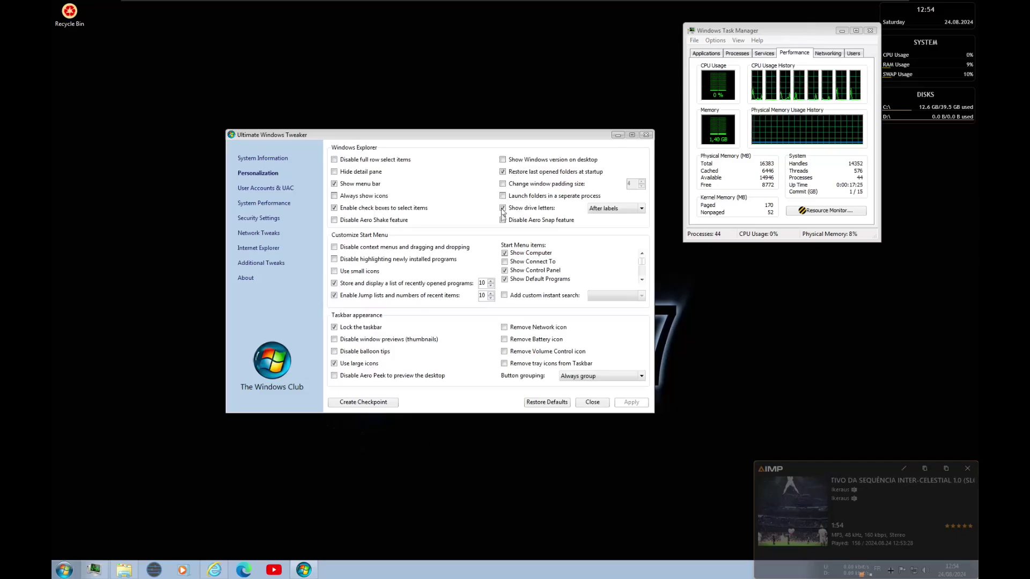
click(505, 262)
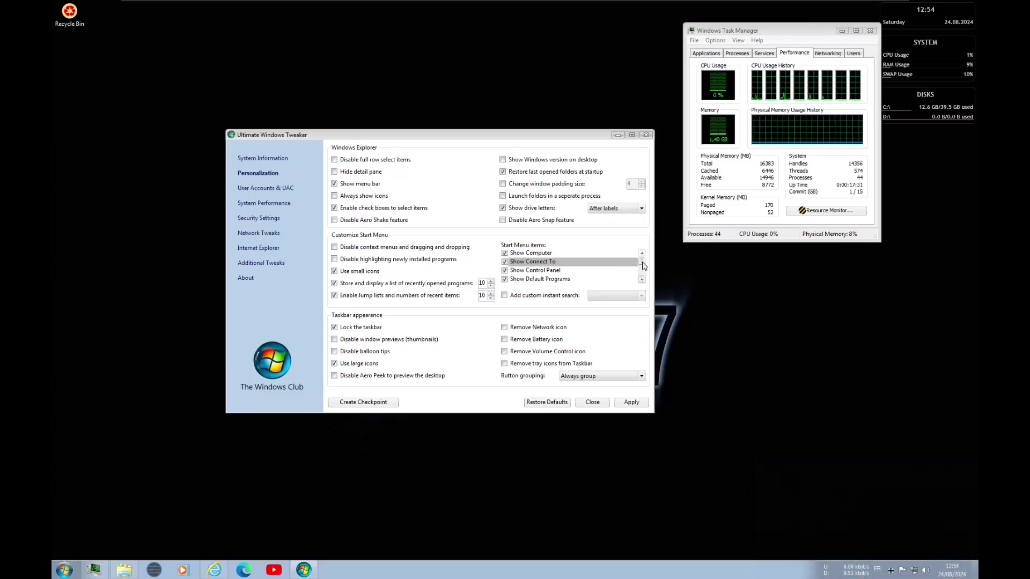
drag(641, 263, 641, 272)
drag(528, 284, 511, 255)
scroll(513, 270, up, 1)
scroll(514, 270, up, 3)
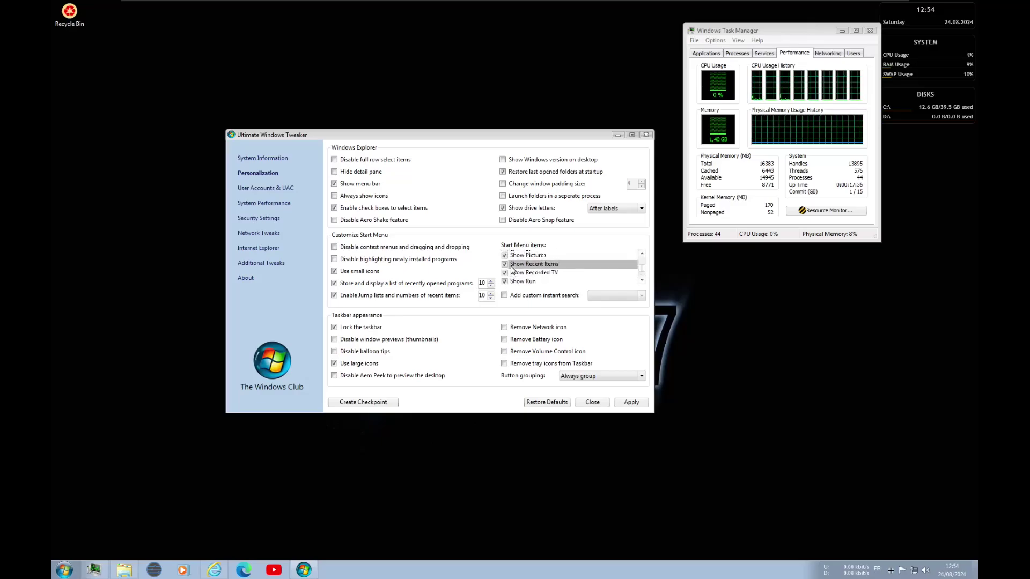
scroll(513, 271, up, 5)
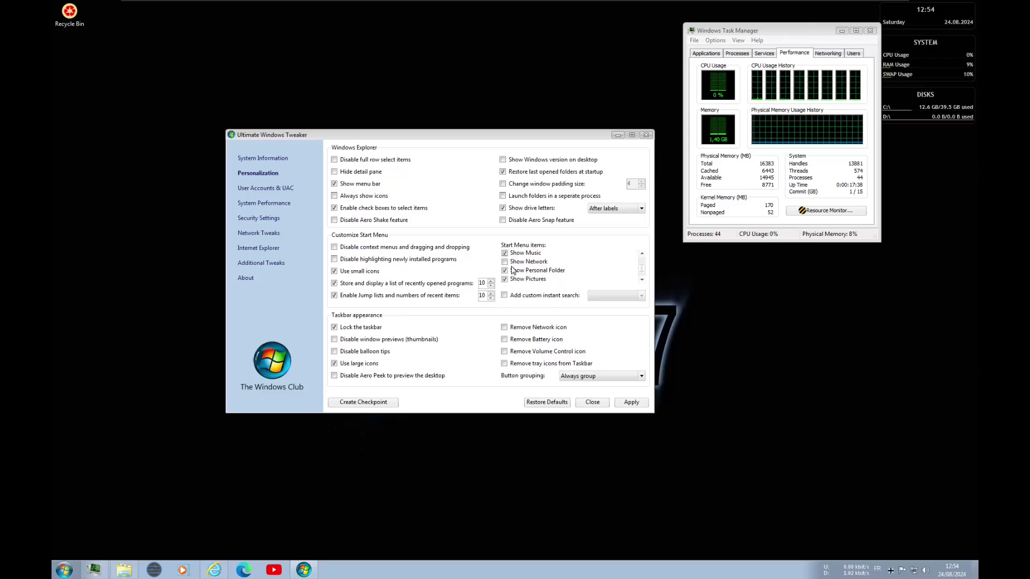
scroll(512, 264, down, 8)
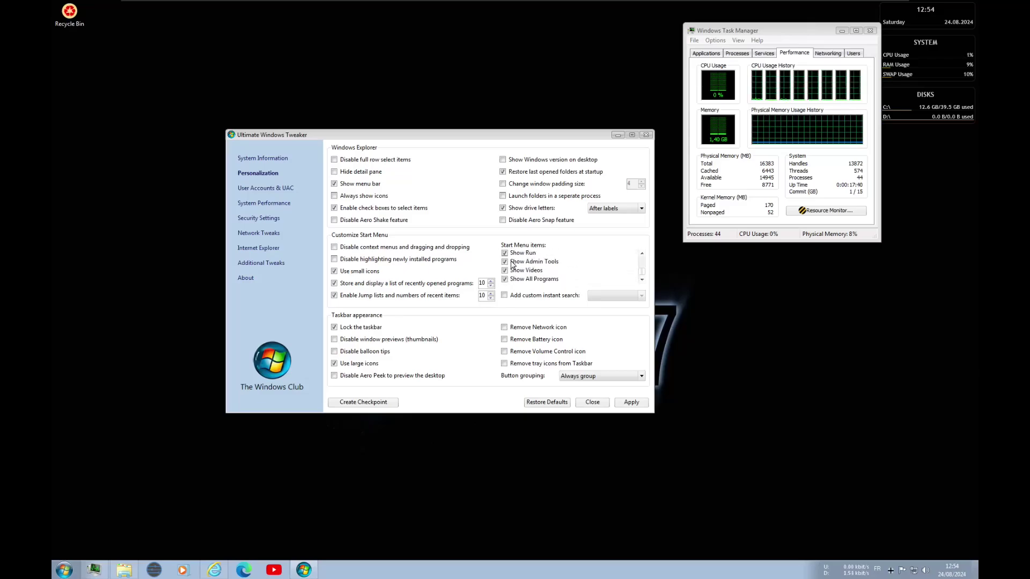
click(628, 404)
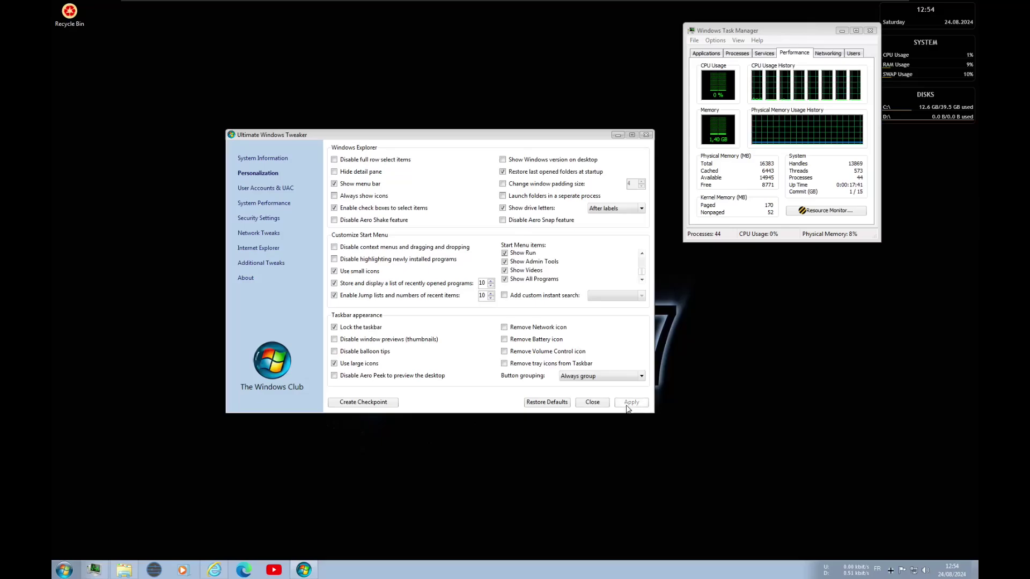
Close Ultimate Windows Tweaker and return to the Documents library in the file explorer.
click(594, 403)
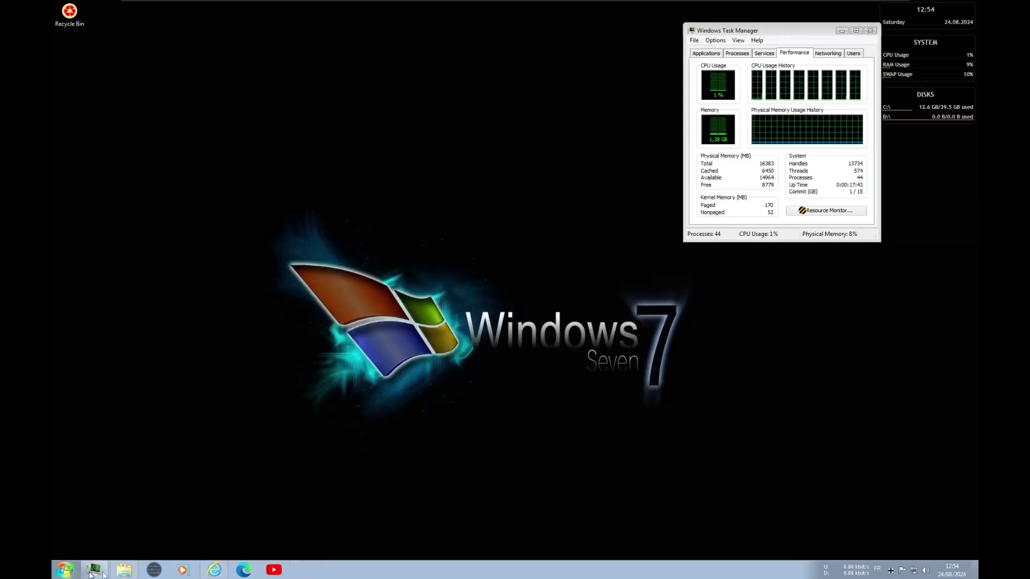
click(124, 569)
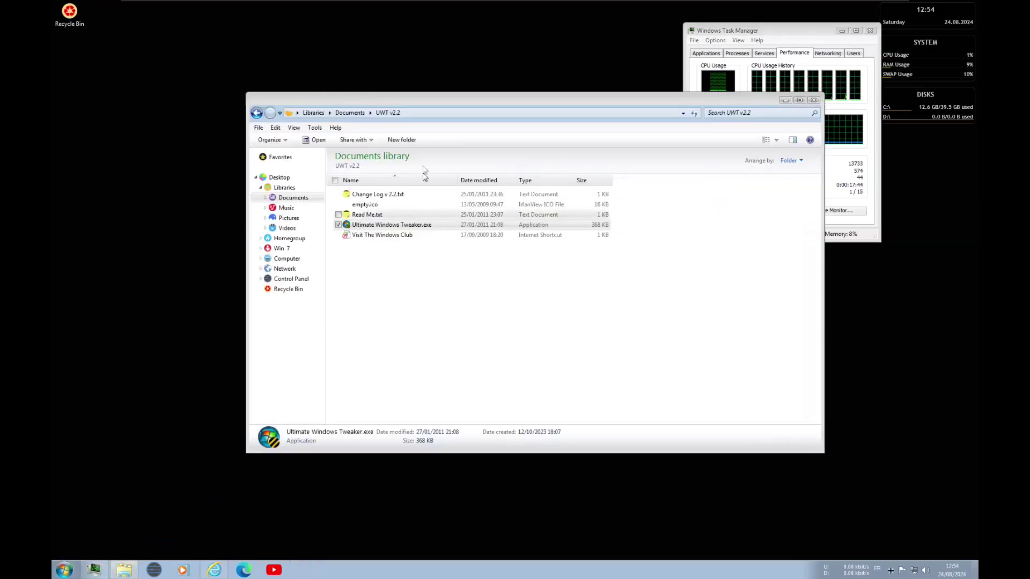
click(350, 113)
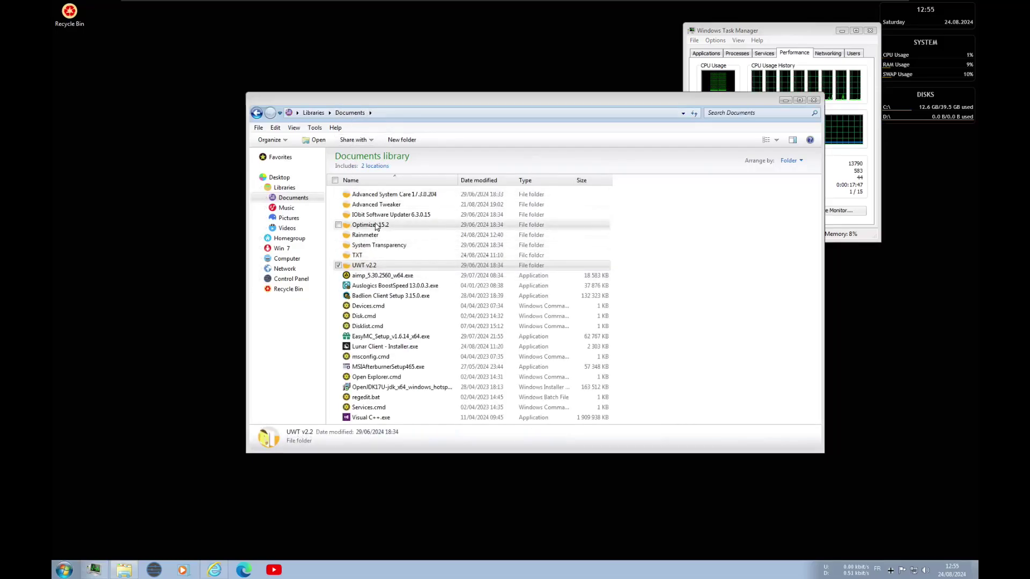
Log off from Windows, forcing the remaining programs to close, and shut down the machine from the sign-in screen.
key(super)
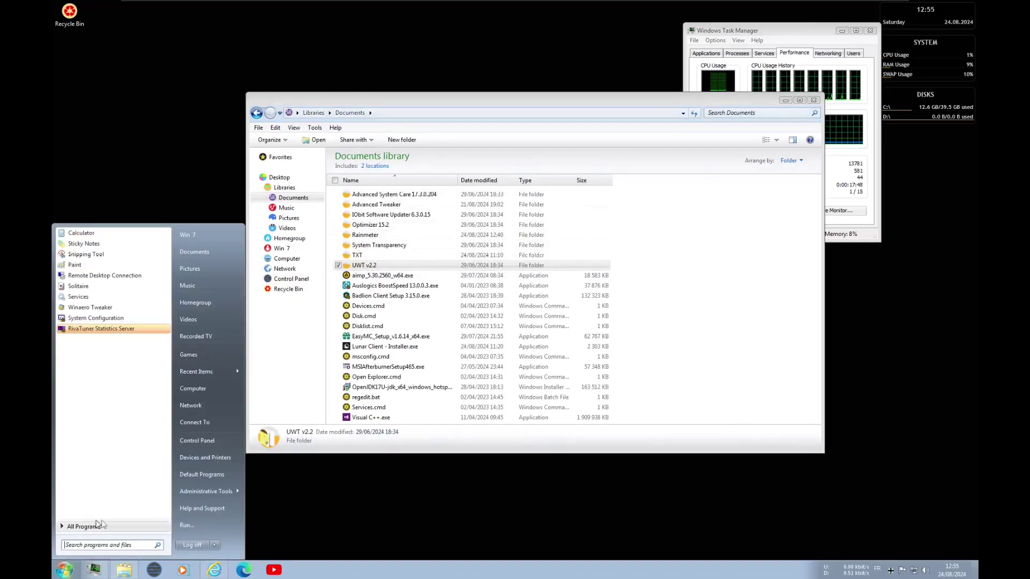
click(193, 545)
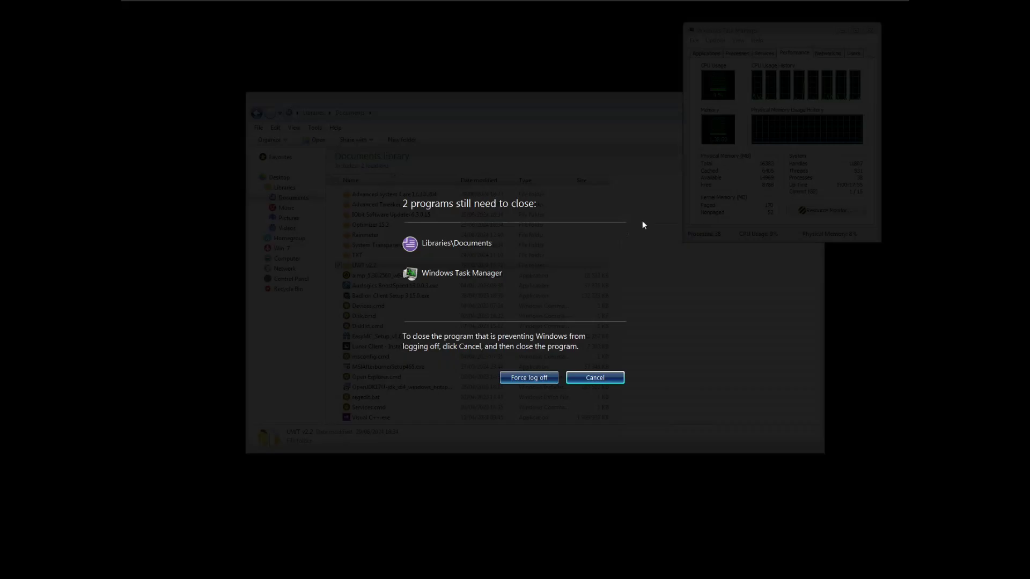
click(531, 380)
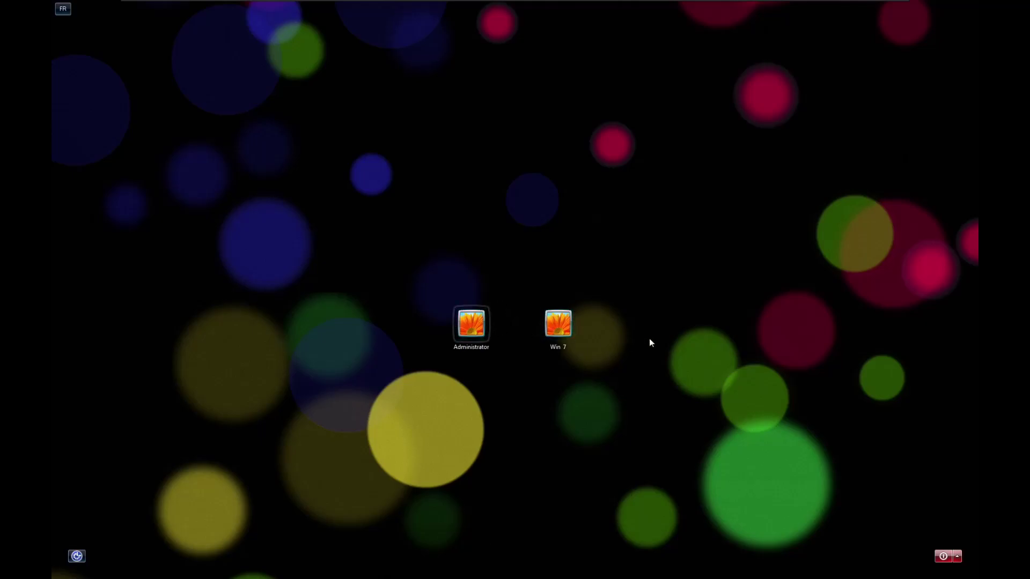
click(956, 556)
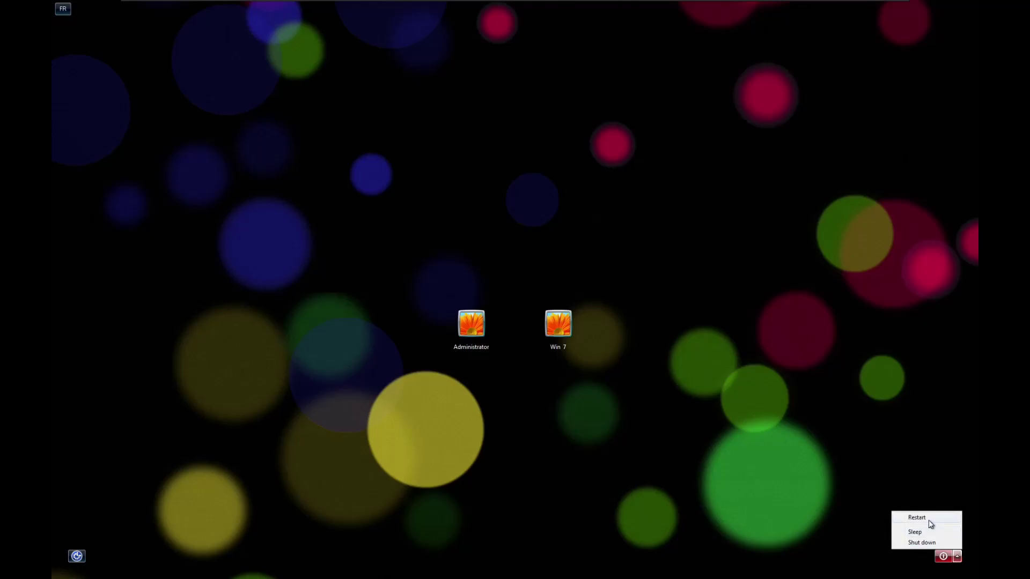
click(923, 542)
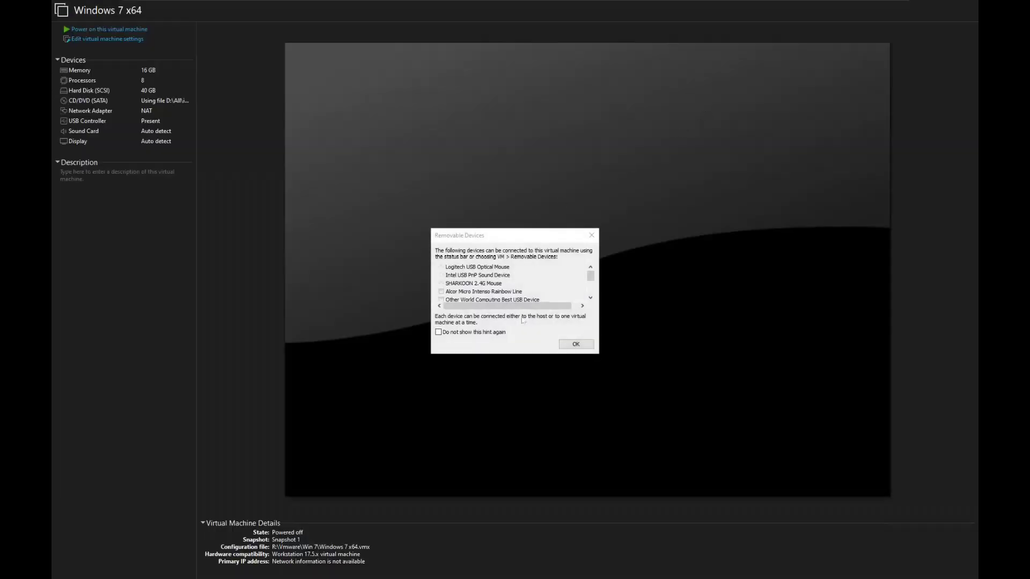
Dismiss the Removable Devices hint and close the VMware Workstation window on the host.
click(588, 345)
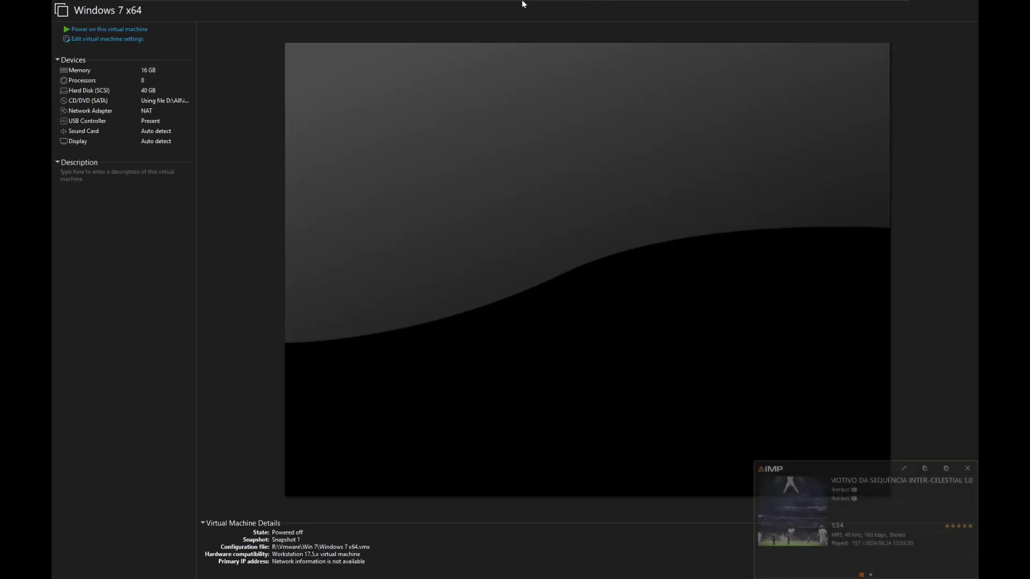
key(alt+Tab)
key(Escape)
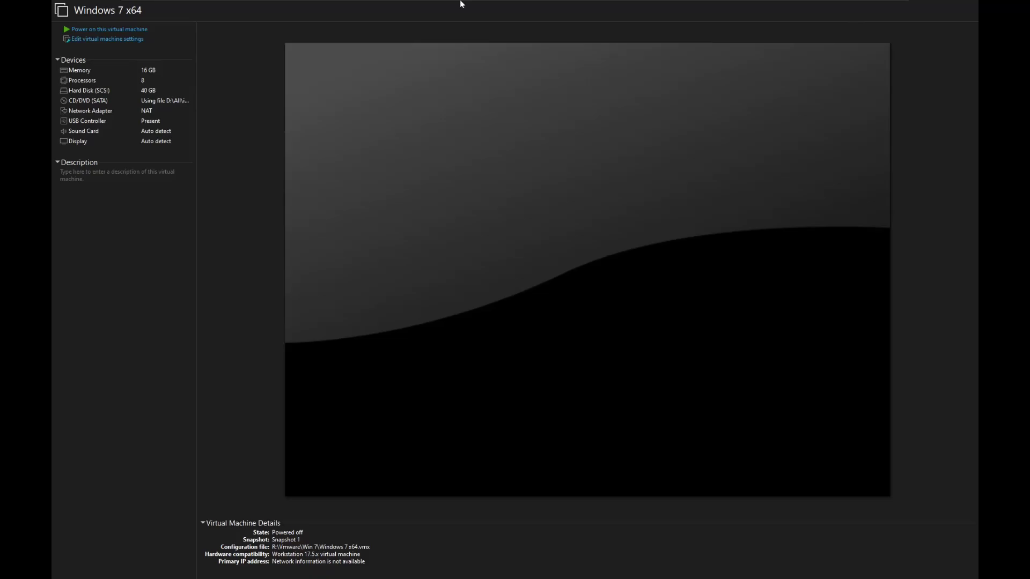
key(super)
right_click(471, 571)
right_click(474, 574)
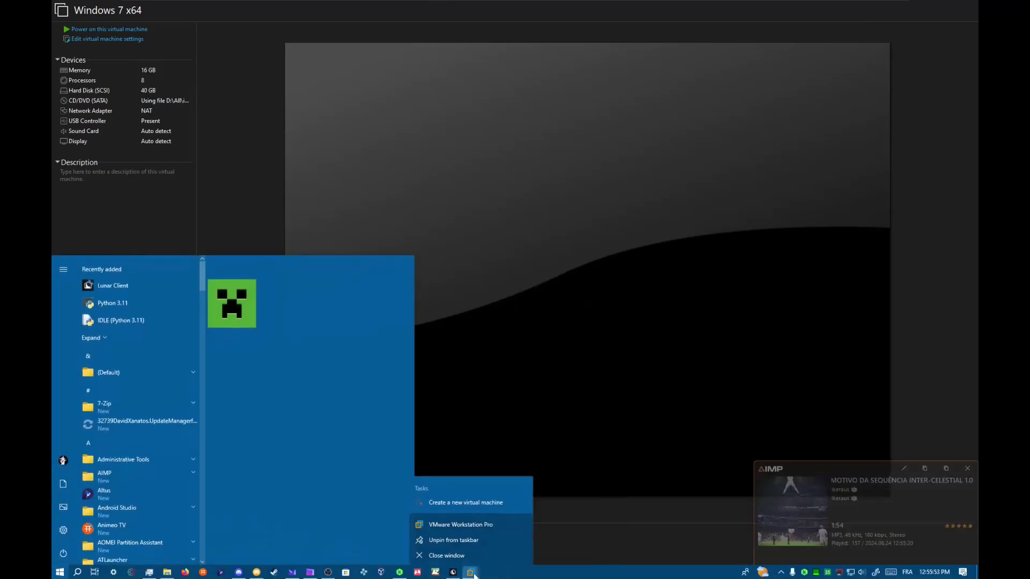
click(491, 558)
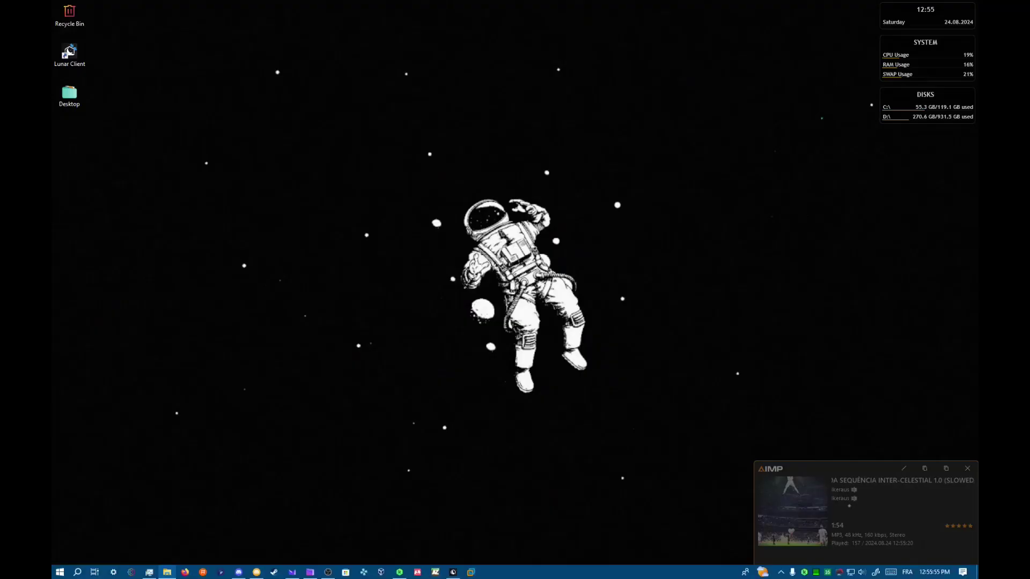
click(239, 573)
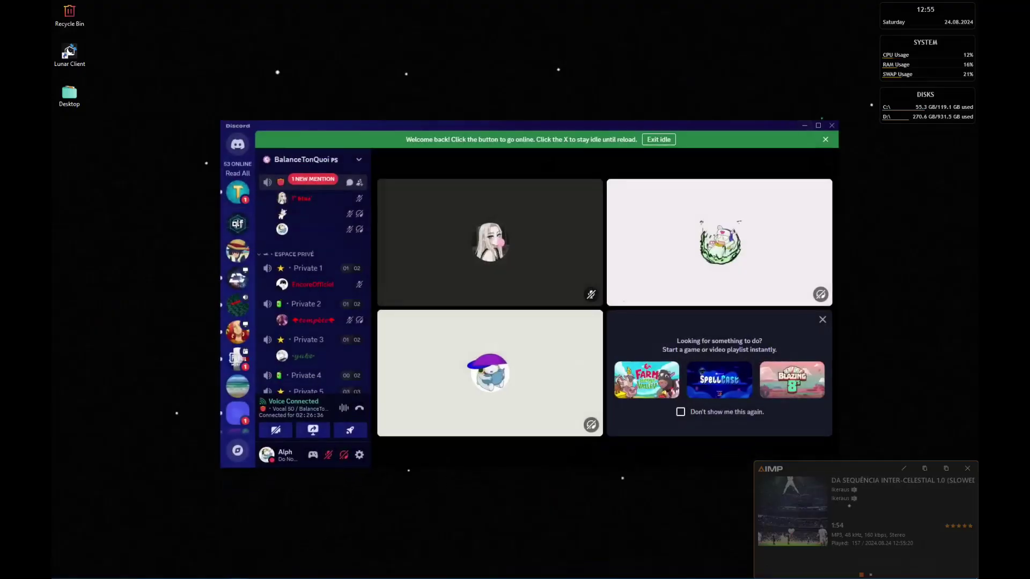
scroll(315, 207, up, 10)
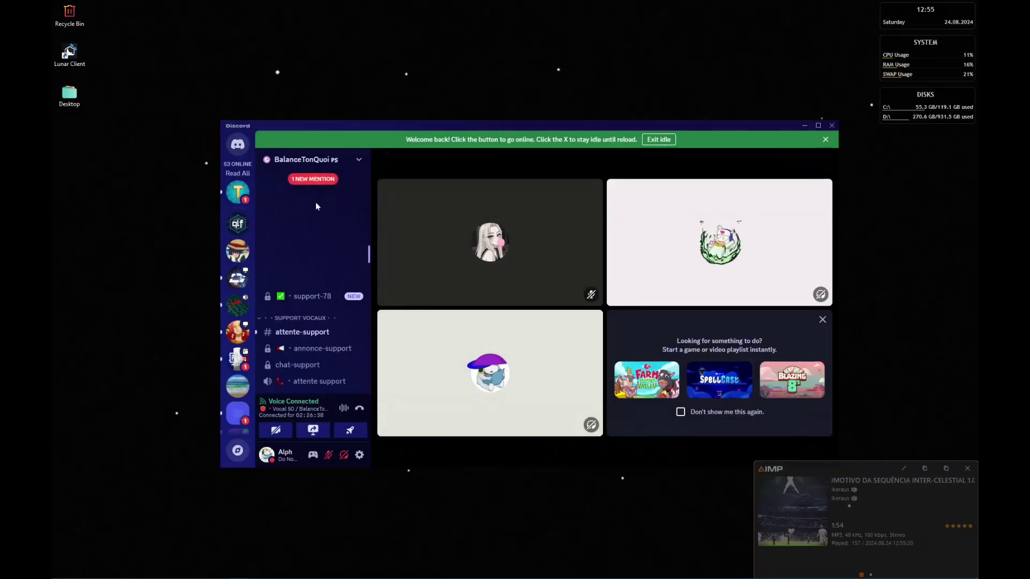
scroll(316, 206, up, 5)
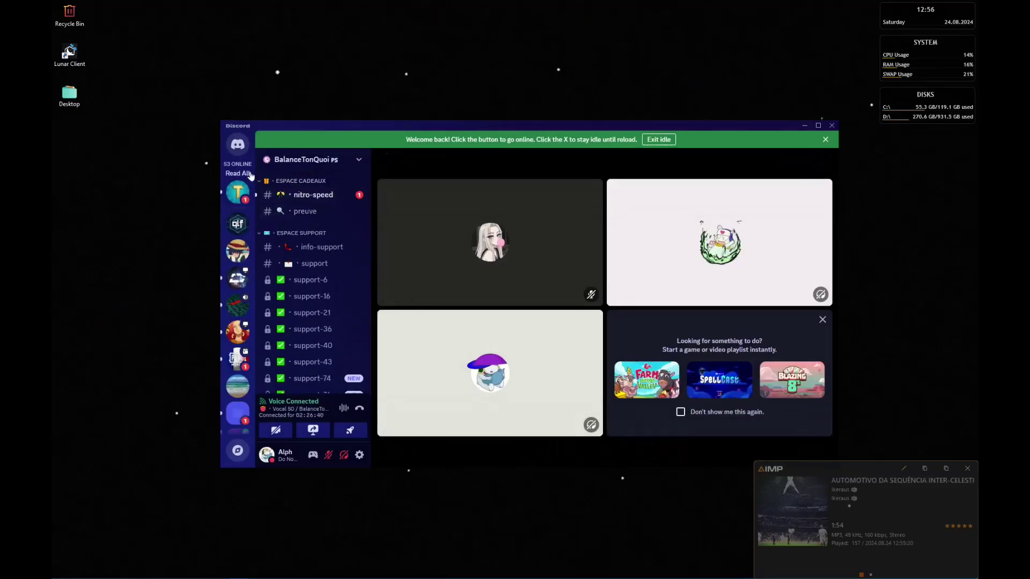
click(298, 409)
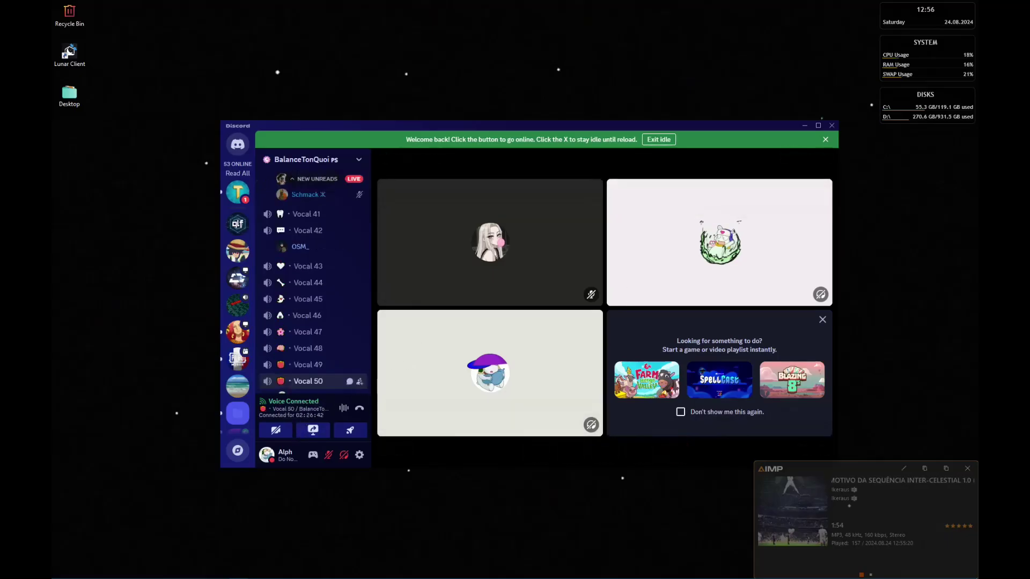
scroll(282, 306, down, 3)
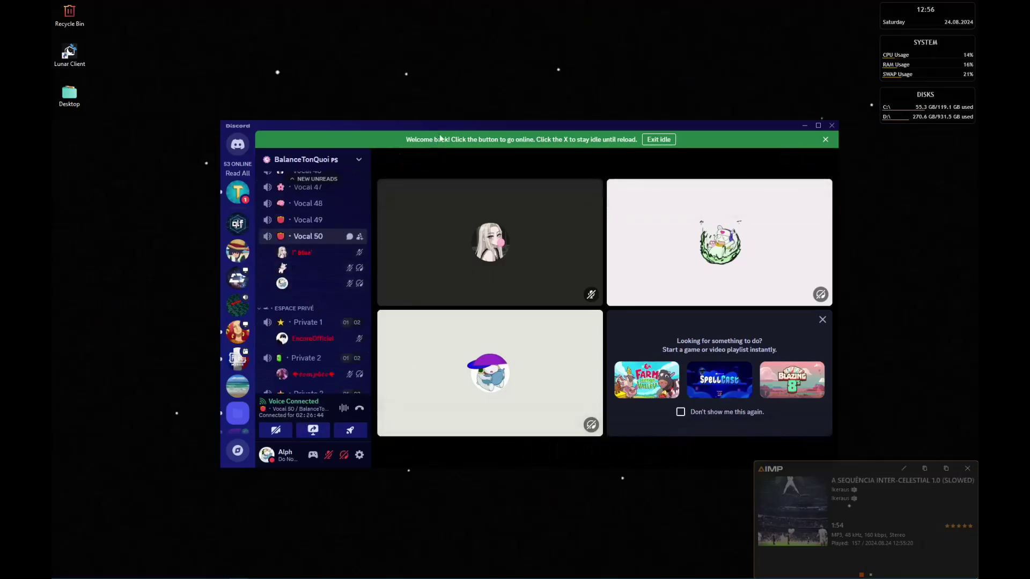
key(super+d)
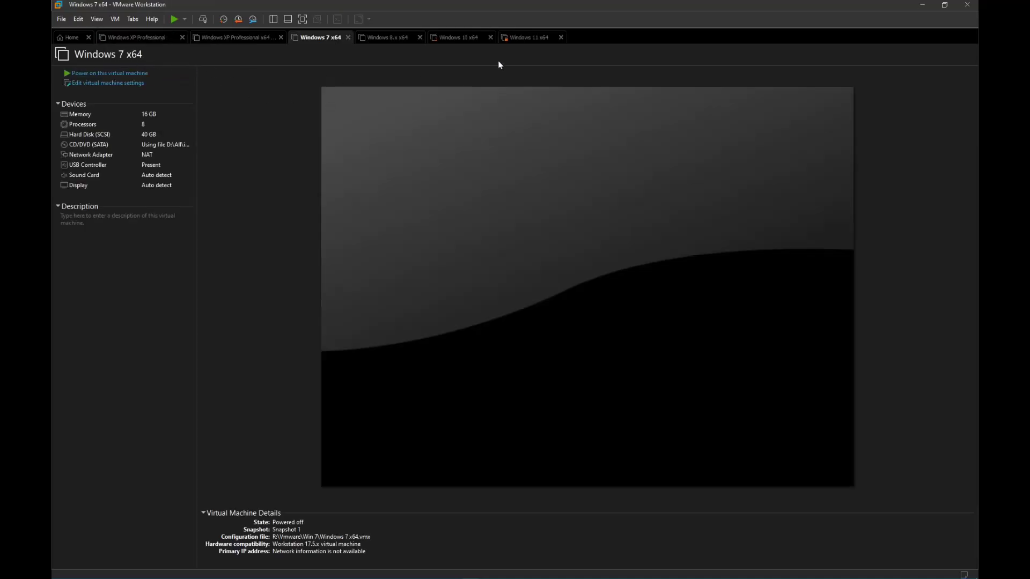
Power on the Windows 7 x64 virtual machine in VMware Workstation and sign in to the Win 7 account.
click(145, 75)
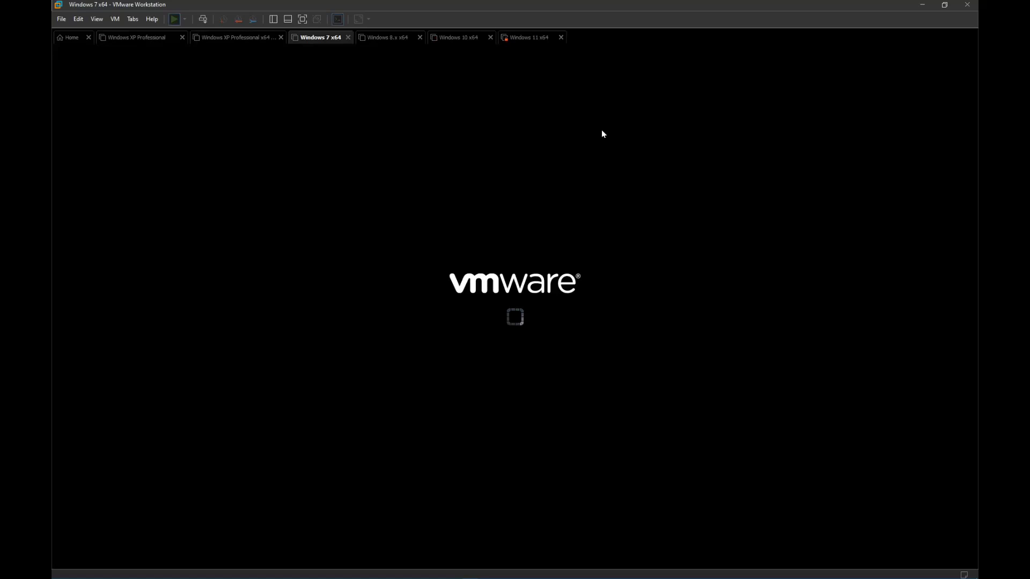
click(302, 18)
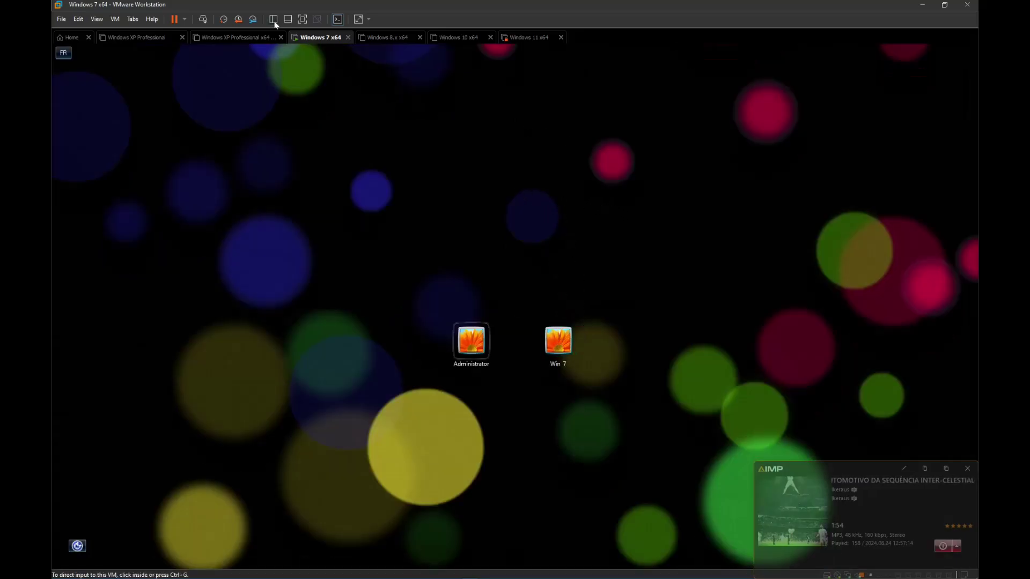
click(556, 341)
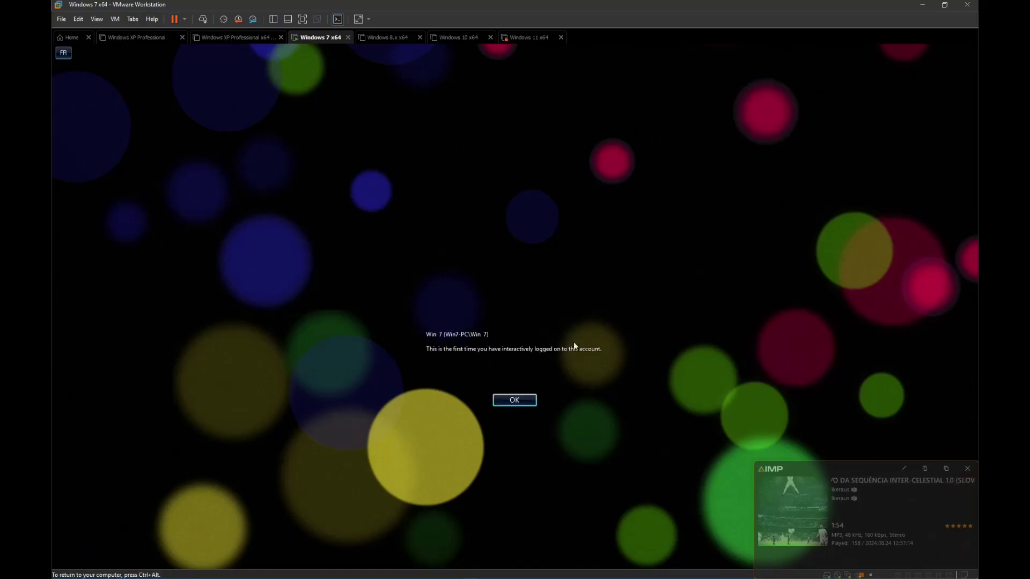
click(535, 400)
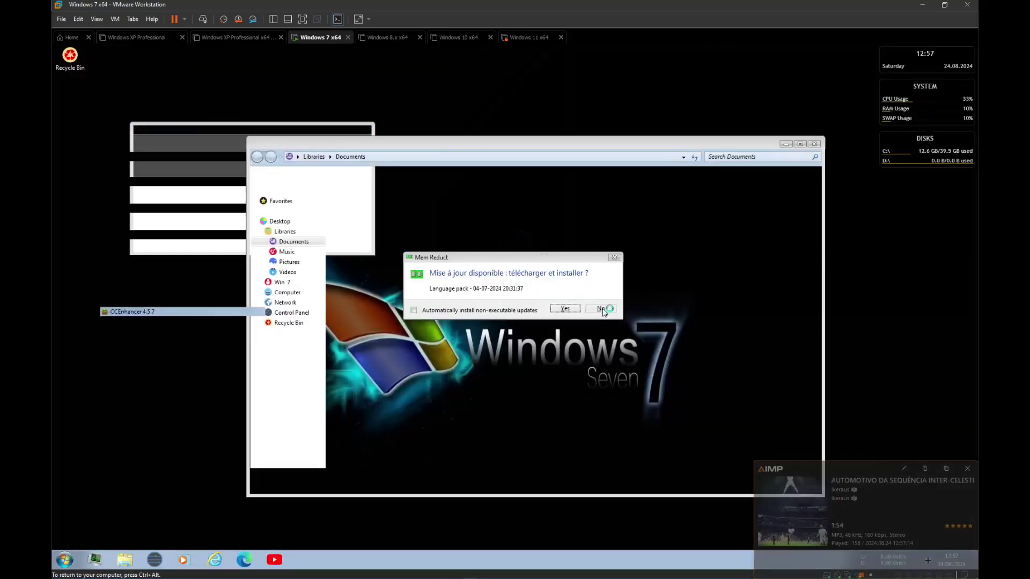
Decline Mem Reduct's language pack update and reveal the hidden notification-area icons.
click(603, 310)
click(602, 310)
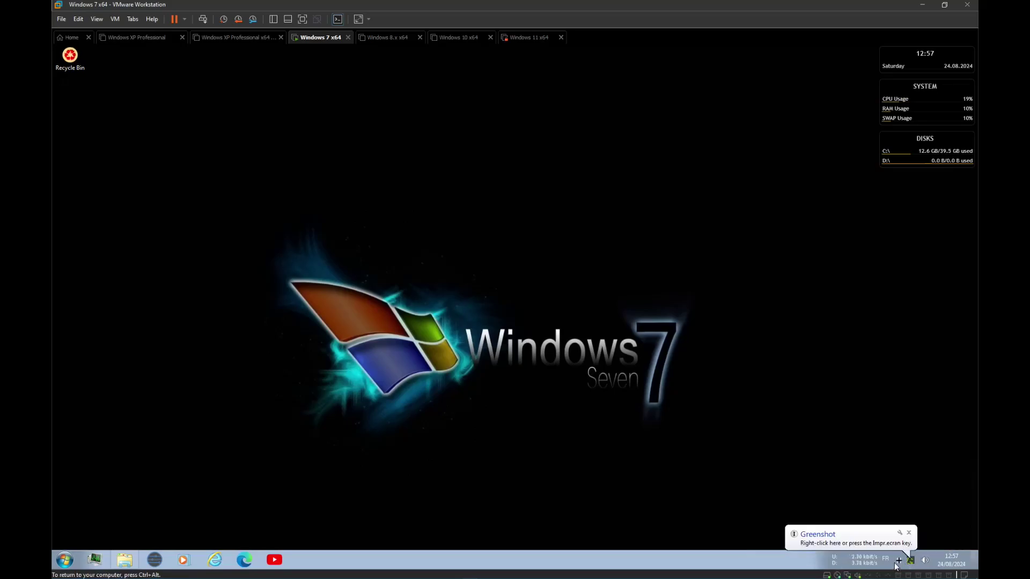
click(913, 560)
click(926, 519)
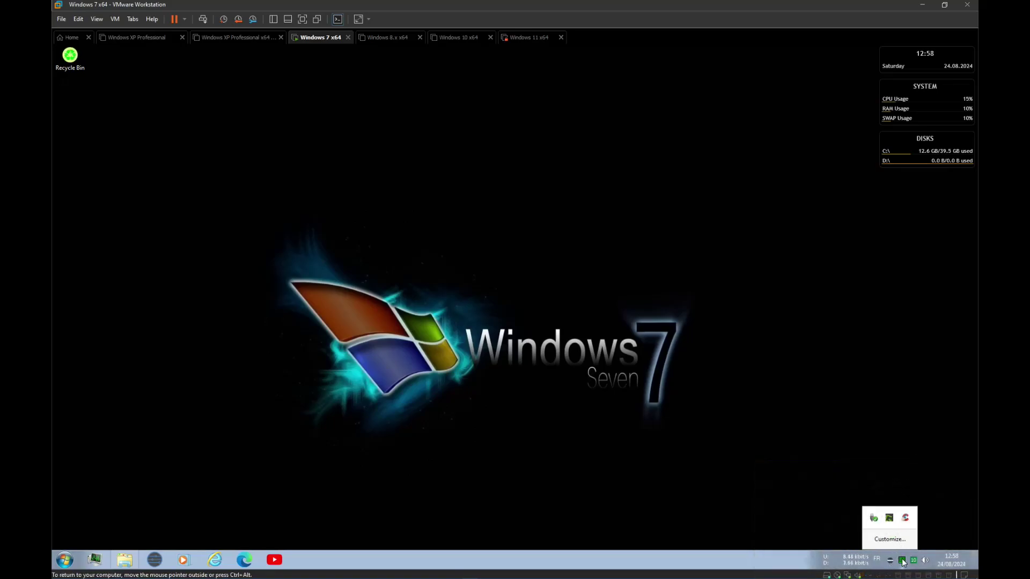
Open Mem Reduct's settings and change the interface language to English.
click(903, 561)
click(445, 218)
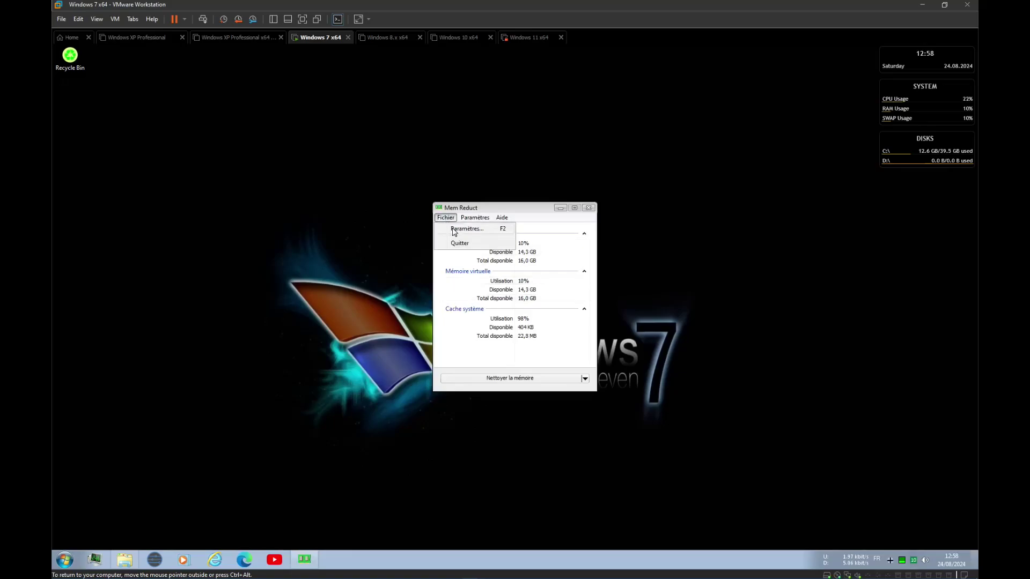
click(452, 230)
click(592, 312)
click(590, 358)
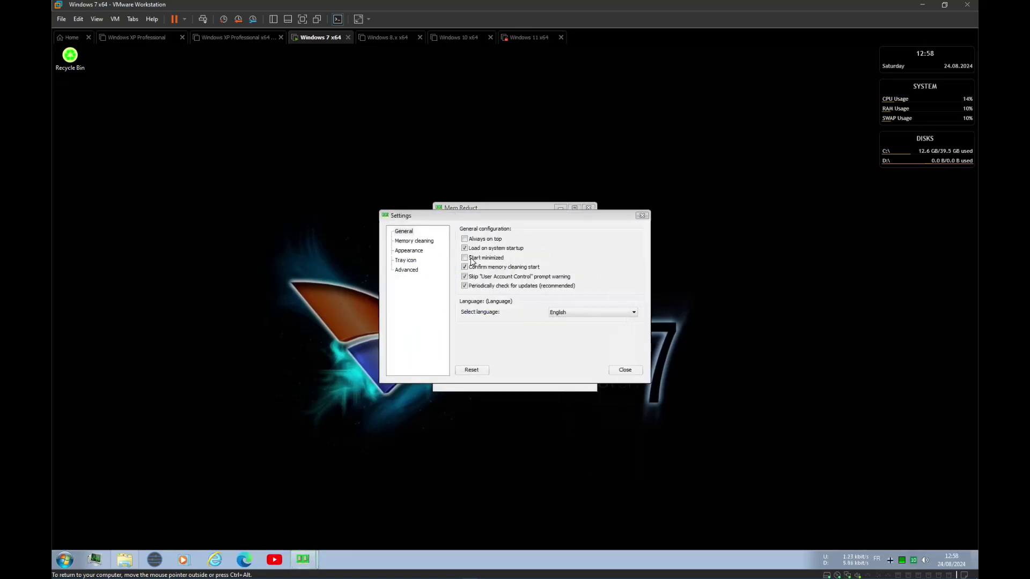
In Mem Reduct's memory cleaning settings, enable threshold cleaning, timed cleaning and the Clean memory hotkey, and assign the End (FIN) key to it.
click(414, 241)
click(501, 311)
click(493, 322)
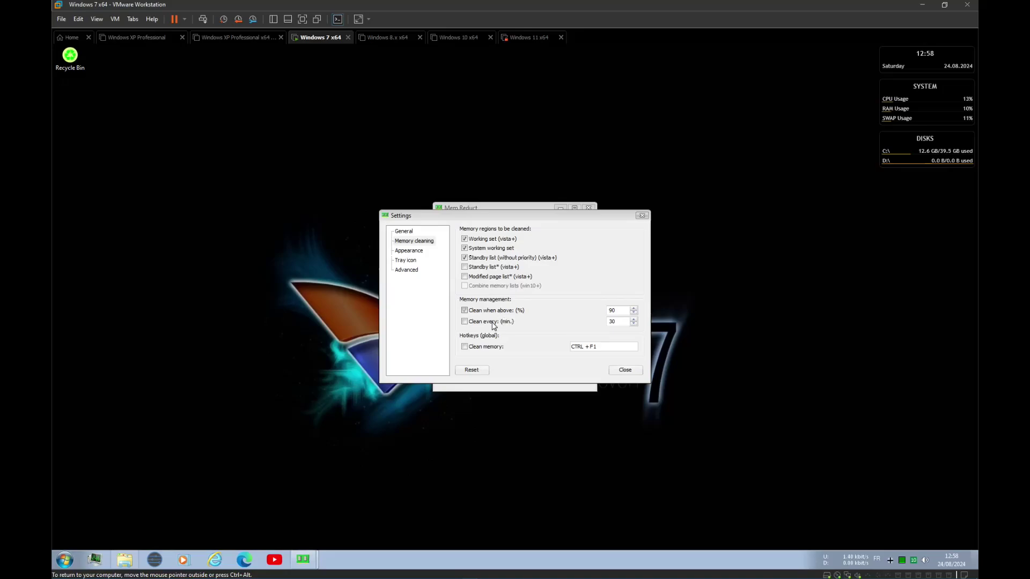
click(486, 346)
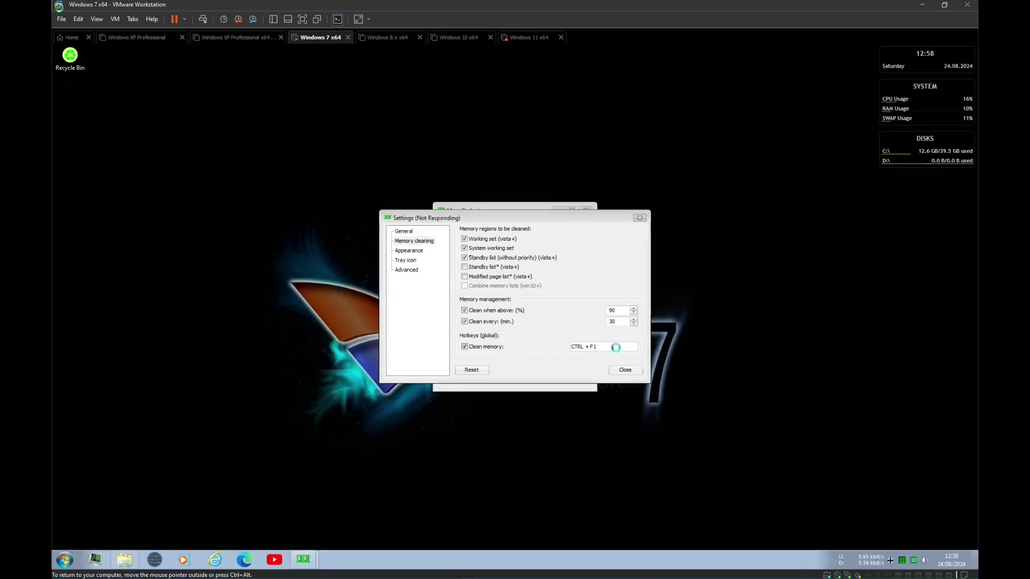
key(End)
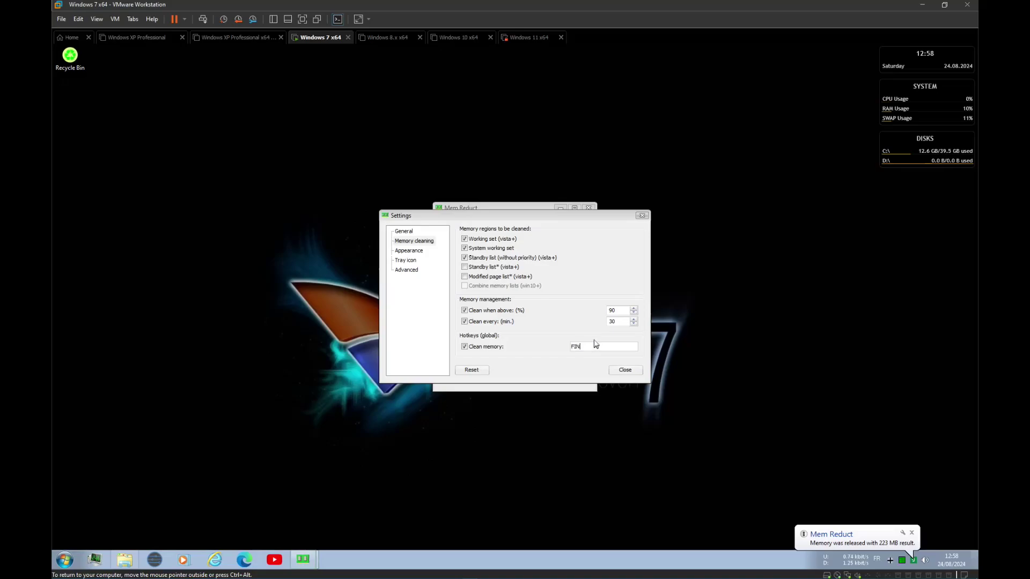
Set memory cleaning to run above 60 % and every 5 minutes, close the settings and minimize Mem Reduct.
double_click(626, 313)
text(60)
click(403, 231)
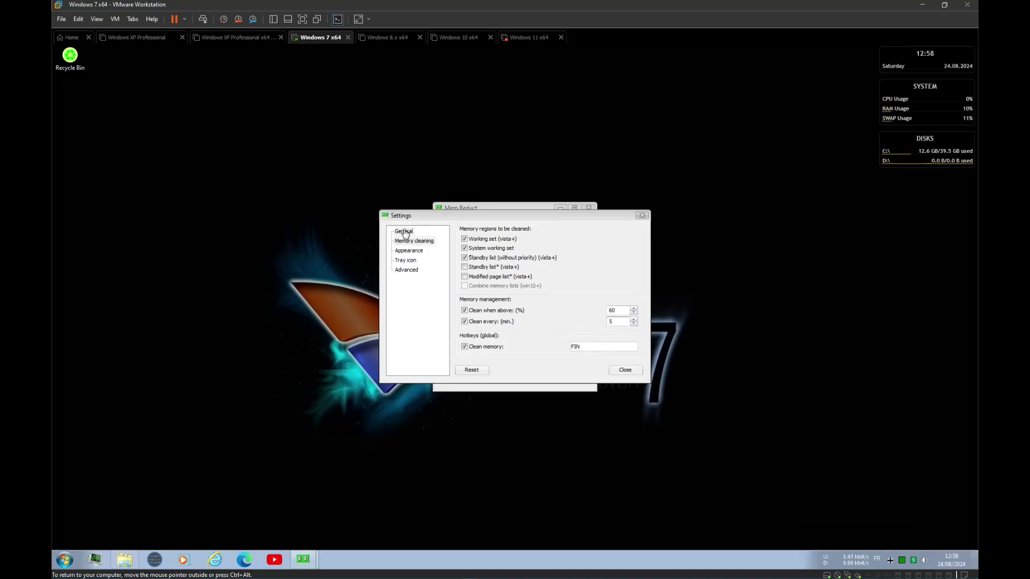
click(625, 374)
click(560, 207)
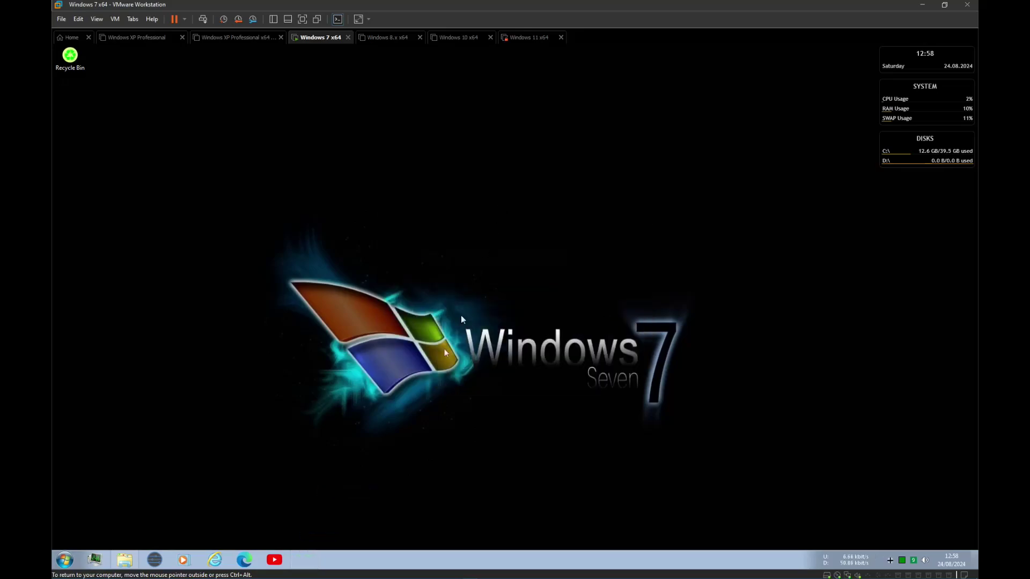
Start Task Manager to monitor system performance.
right_click(339, 561)
click(398, 525)
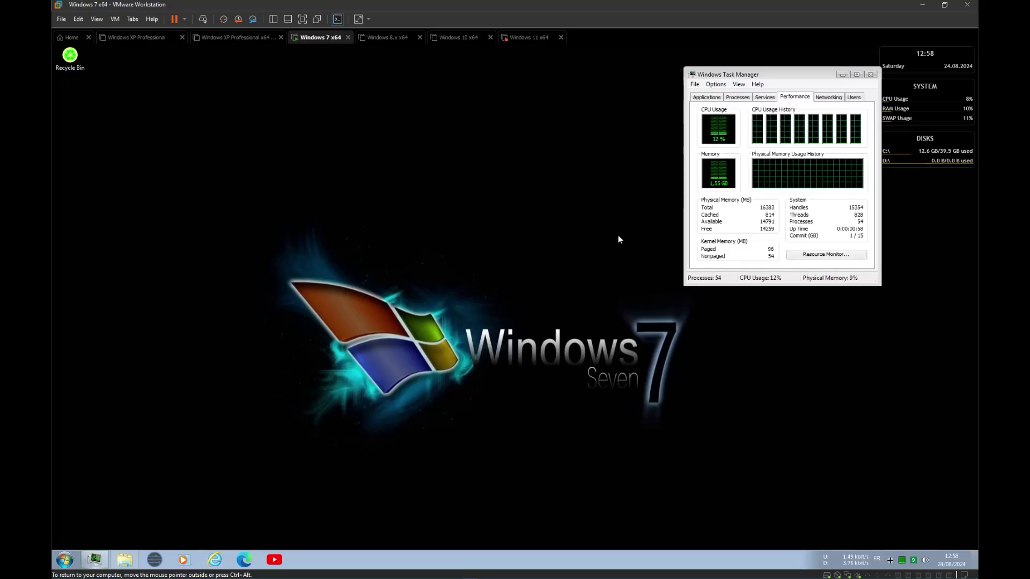
In the taskbar properties, enable auto-hiding of the taskbar, add the Desktop toolbar and confirm.
right_click(384, 555)
click(384, 552)
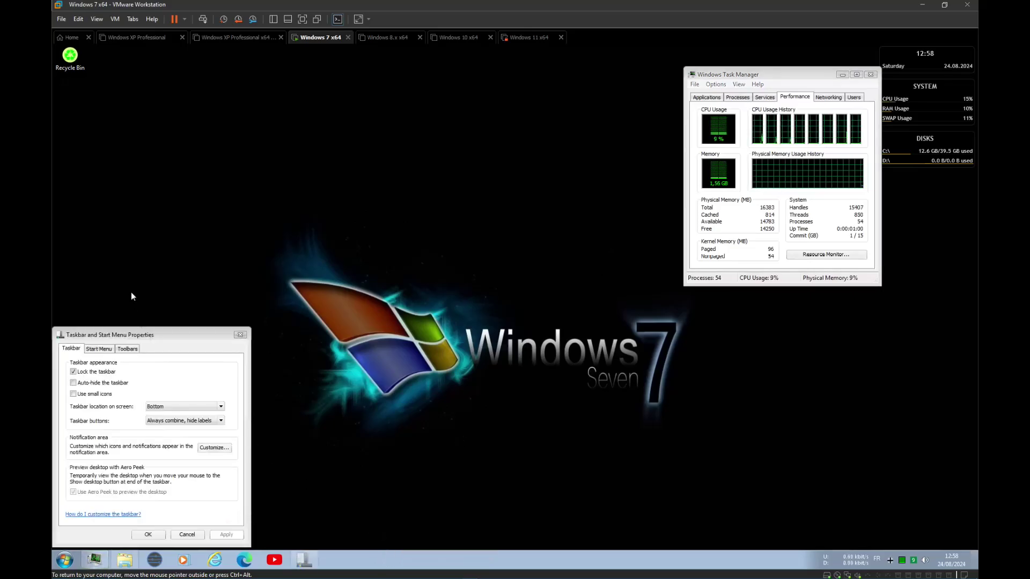
drag(172, 332, 181, 328)
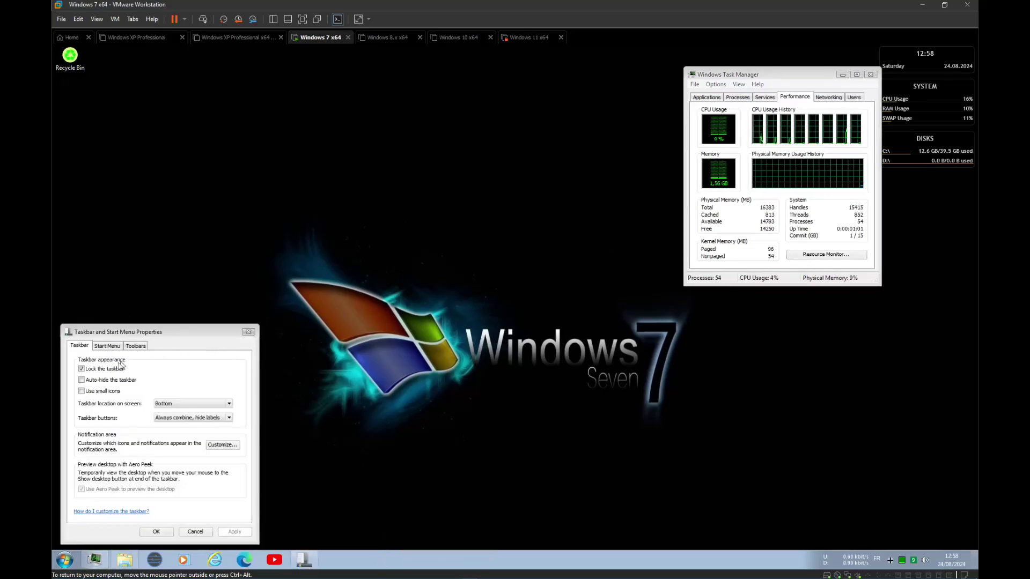
click(98, 382)
click(107, 346)
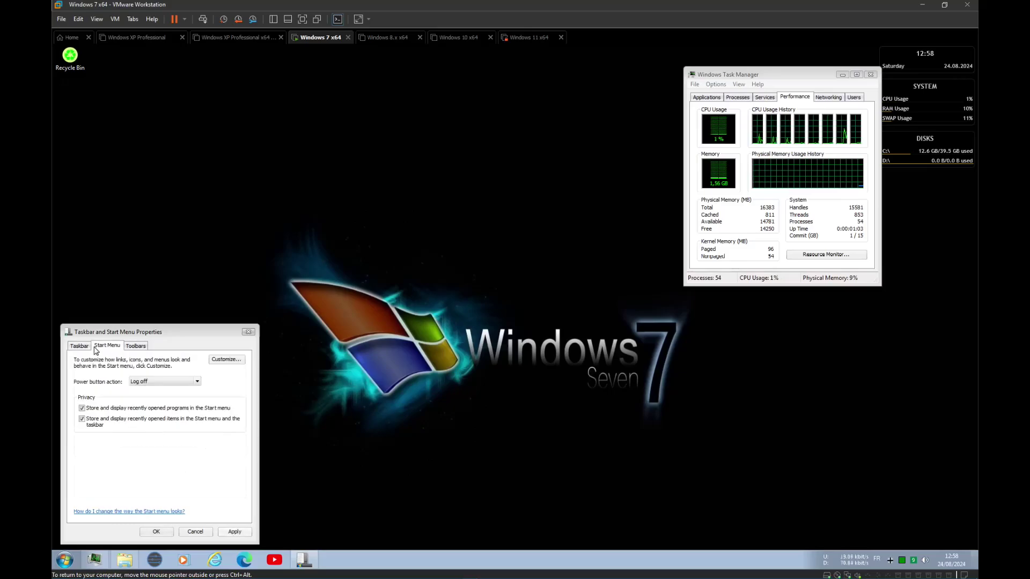
click(136, 345)
click(91, 395)
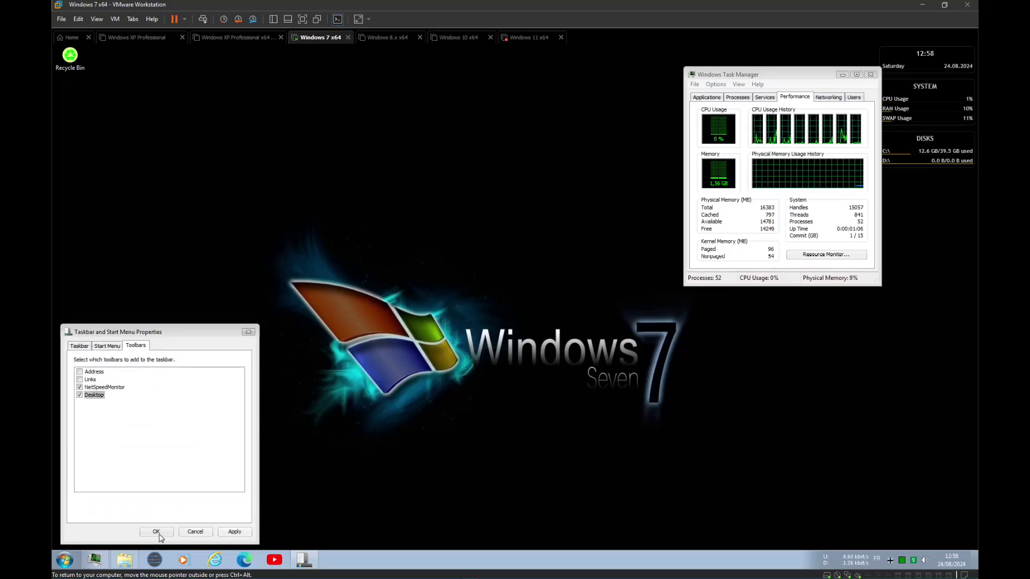
click(158, 532)
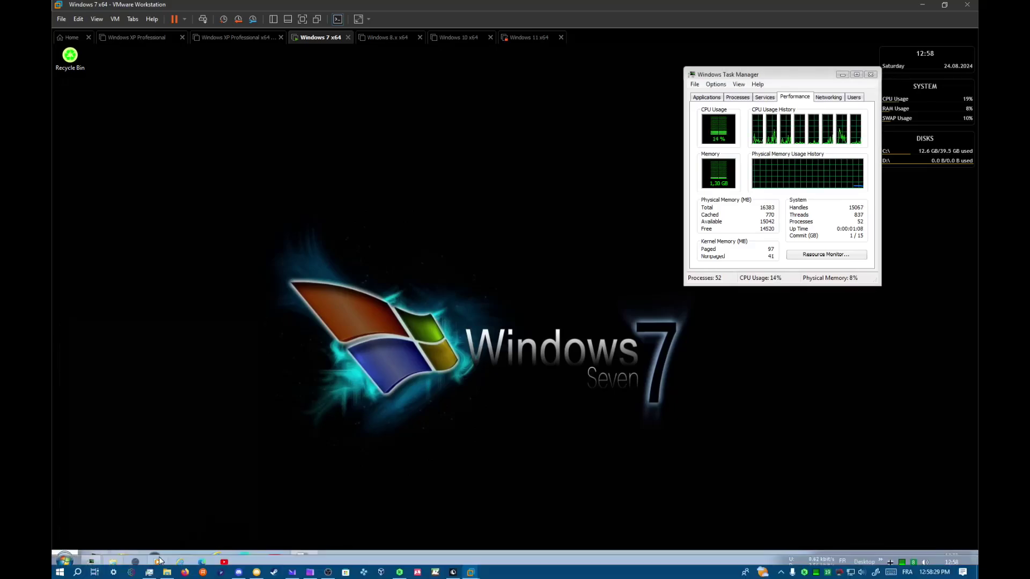
Refresh the Windows 7 desktop.
right_click(244, 336)
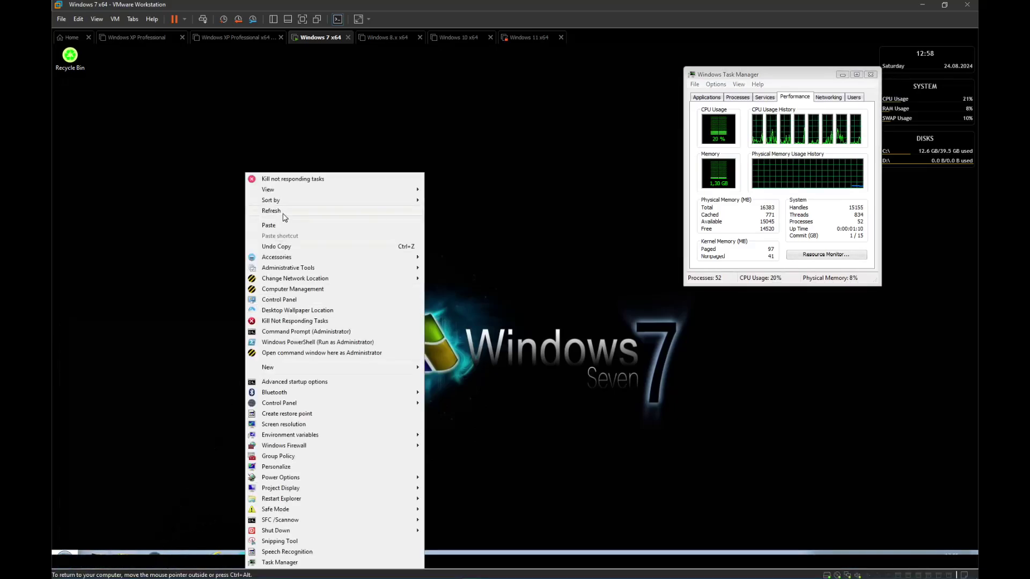
click(271, 211)
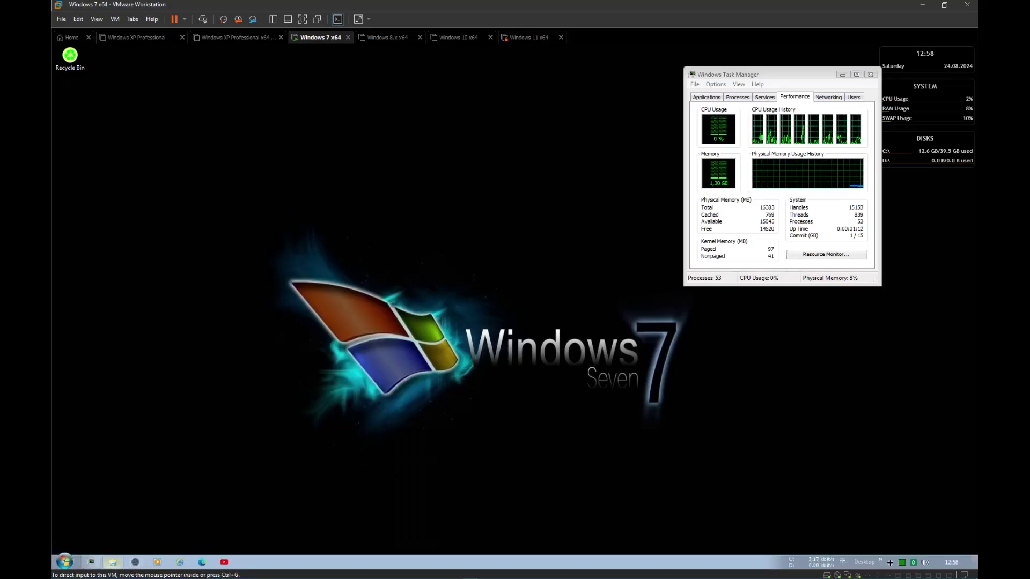
Open the Documents library, try to run Badlion Client Setup 3.15.0.exe and dismiss the installer's dialog.
mouse_move(113, 562)
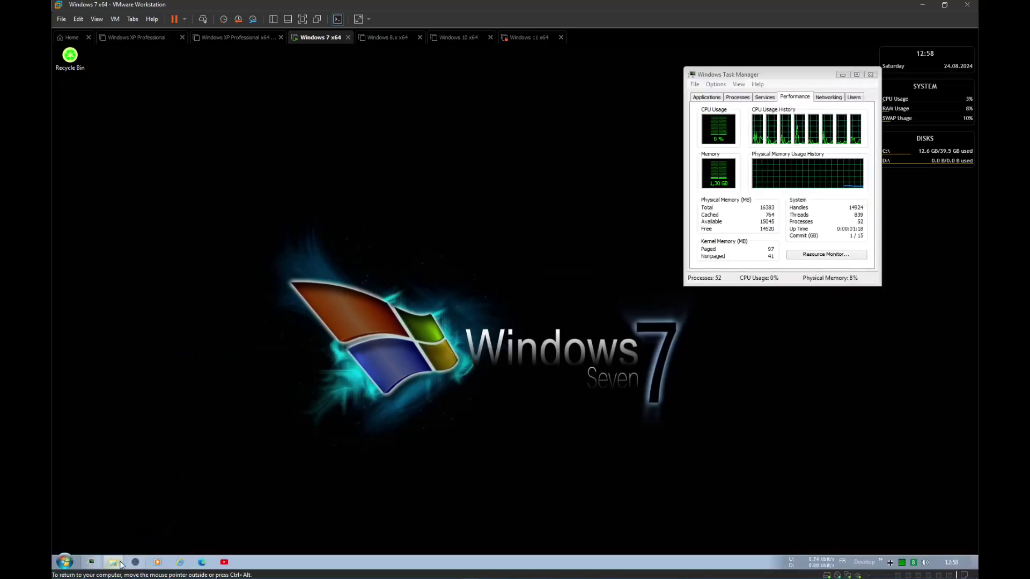
right_click(117, 564)
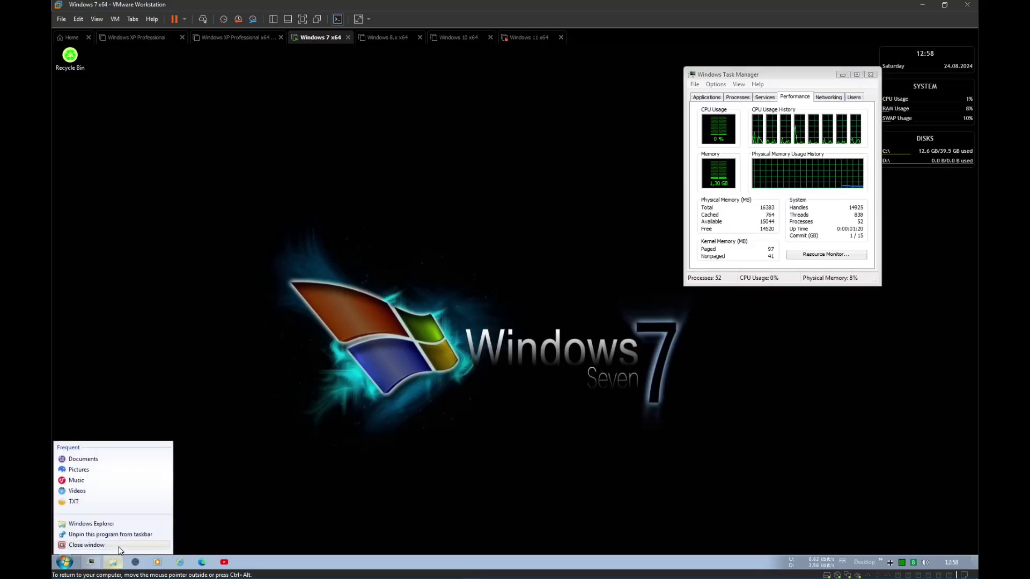
click(113, 563)
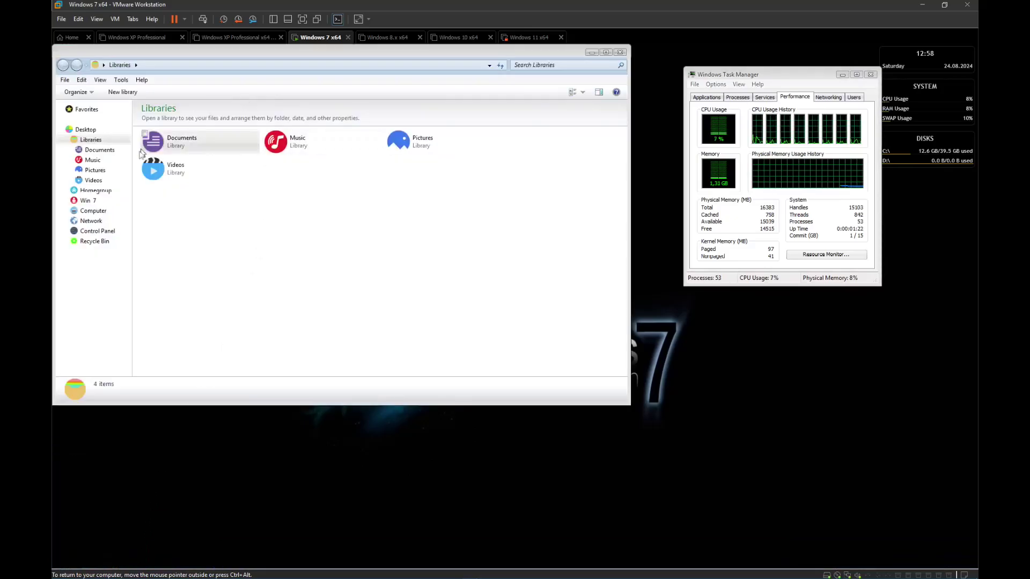
double_click(219, 153)
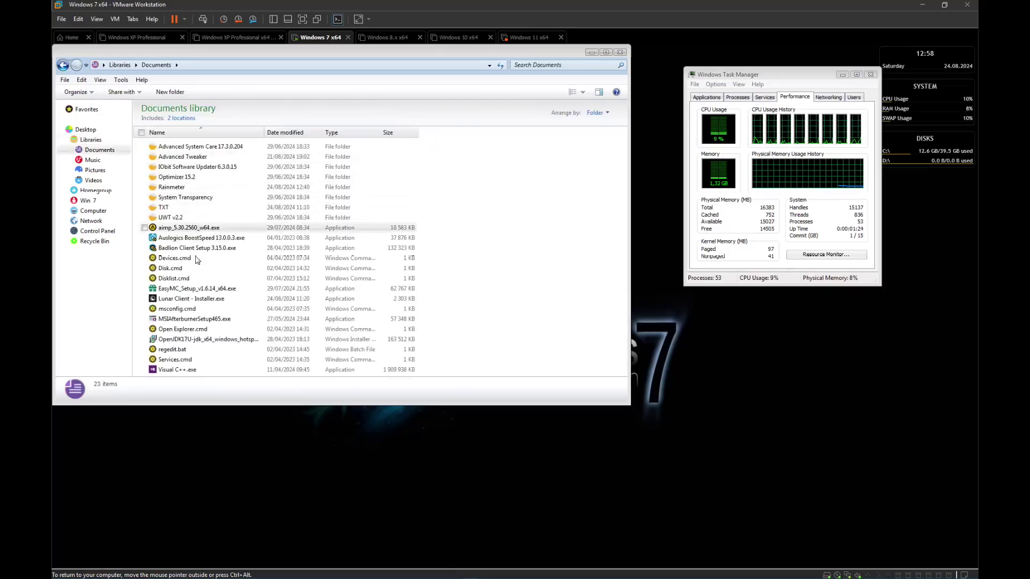
double_click(188, 248)
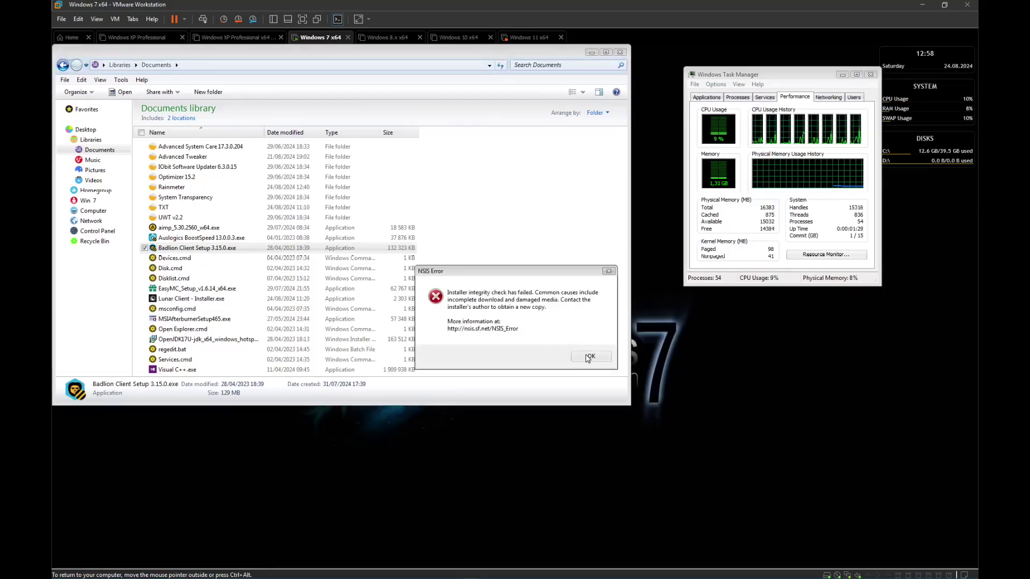
click(589, 356)
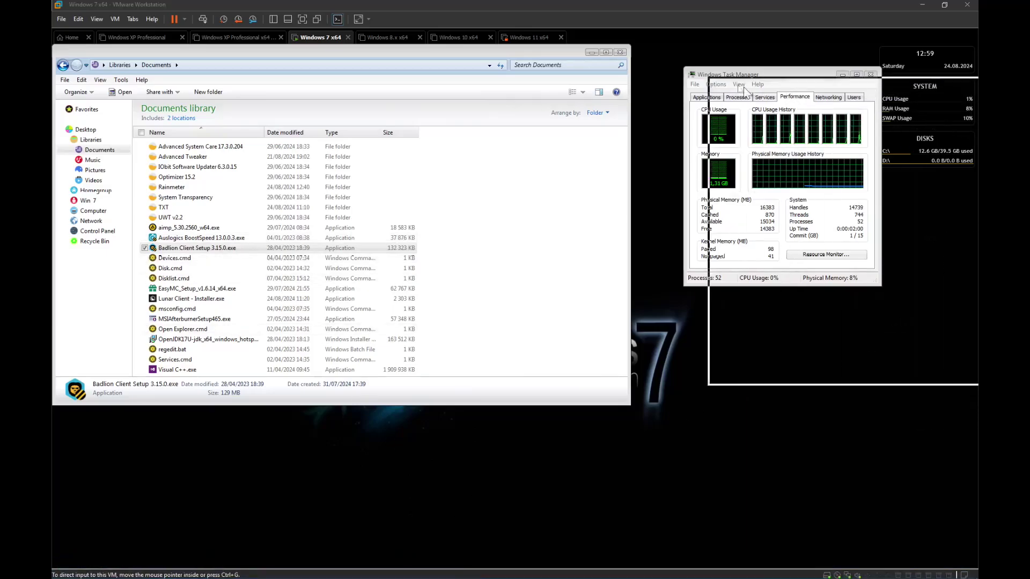
Copy the Malware Pack executable from the host to the virtual machine's desktop and move the Documents window clear of the desktop icons.
drag(829, 190, 652, 218)
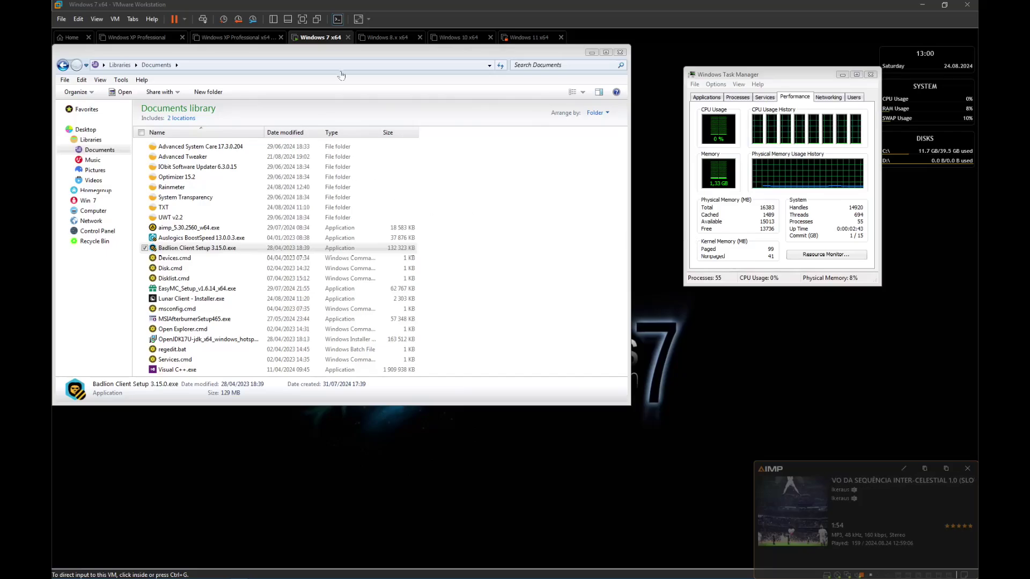
drag(341, 75, 524, 131)
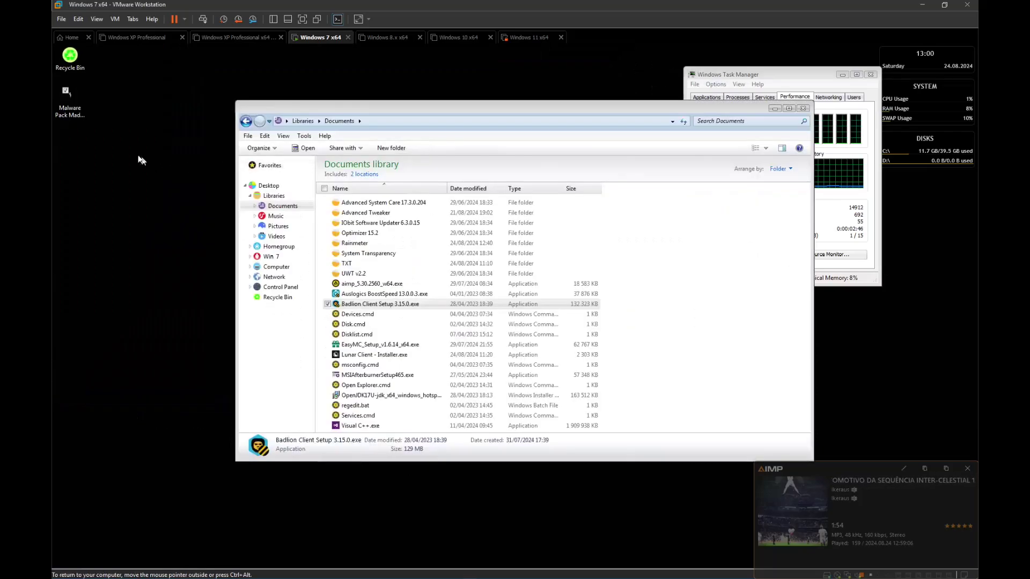
Run the Malware Pack installer from the desktop, choose installation for all users, accept the license agreement and move the setup window aside.
double_click(76, 102)
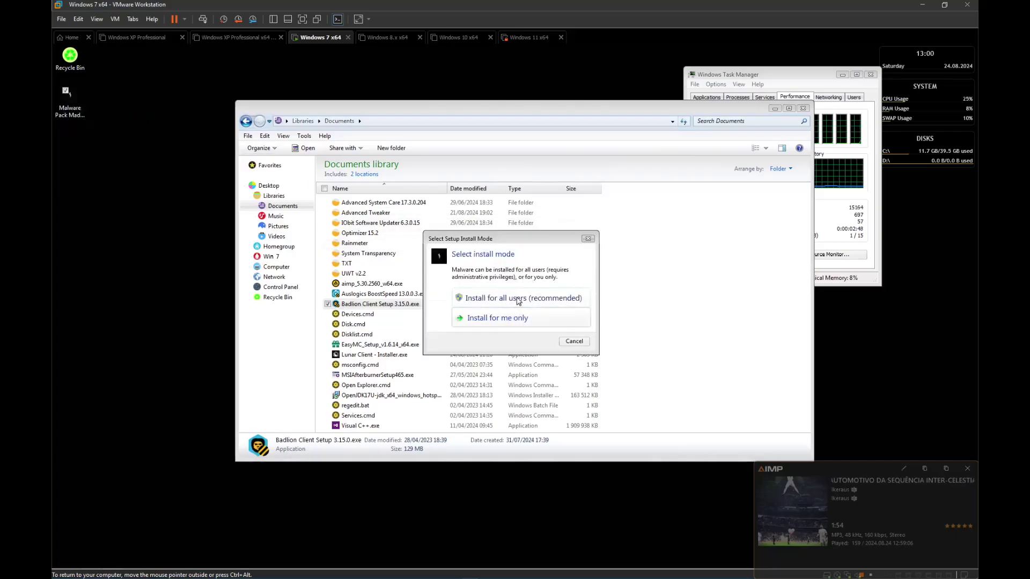
click(519, 299)
click(533, 337)
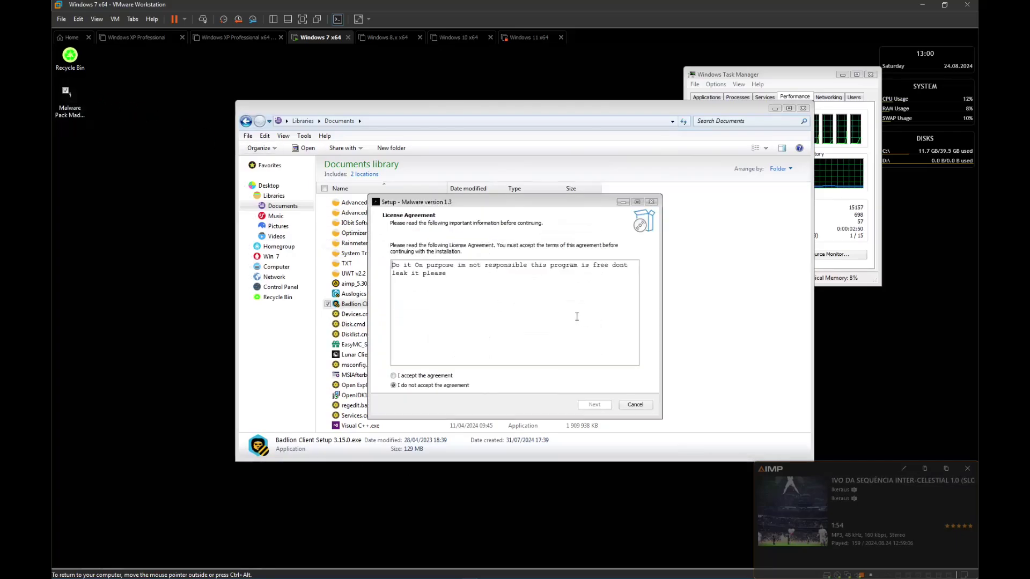
click(411, 376)
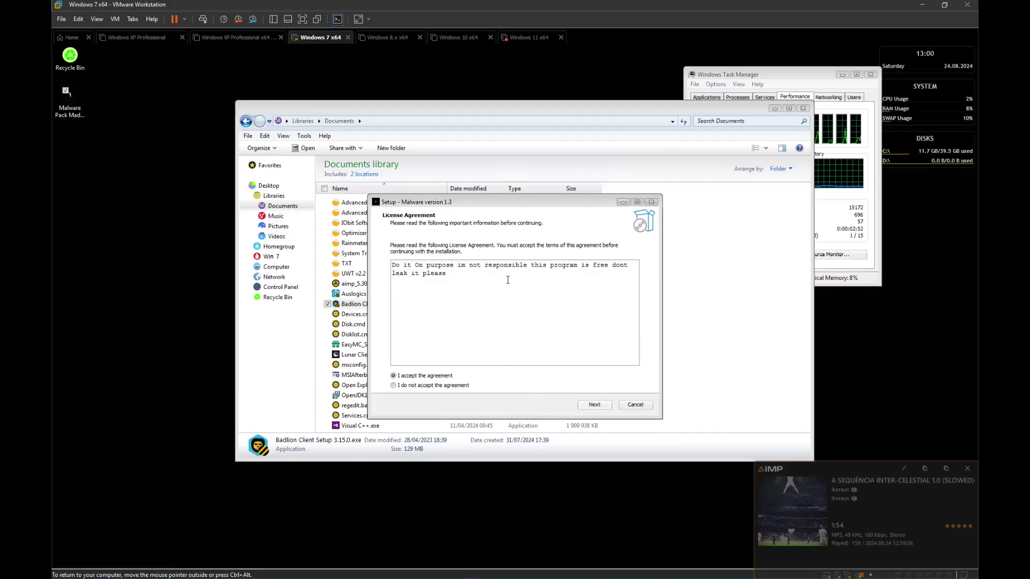
drag(472, 202, 582, 97)
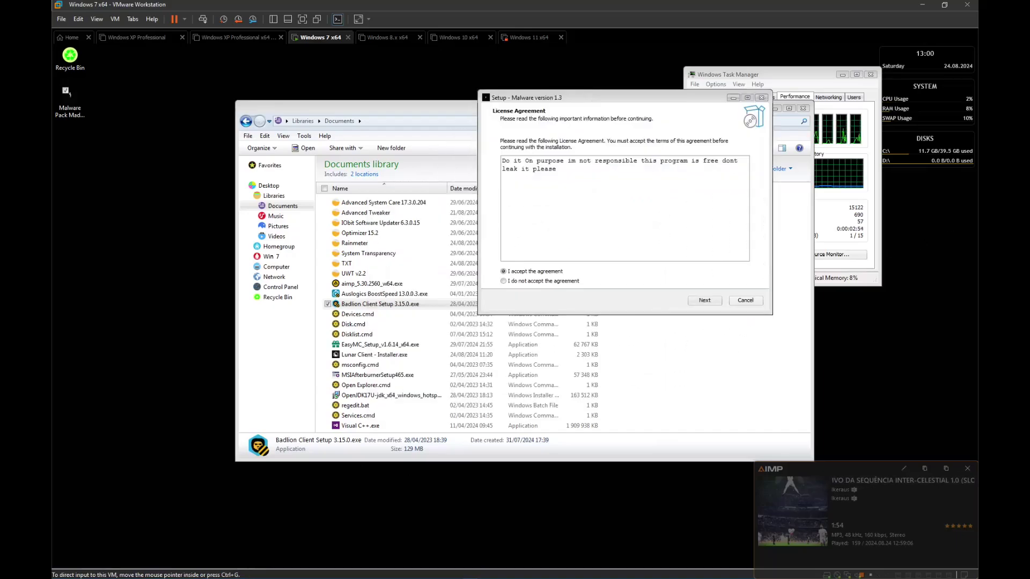
Copy Visual C++.exe from the host's D:\All folder to the virtual machine's desktop.
key(alt+Tab)
drag(795, 202, 647, 228)
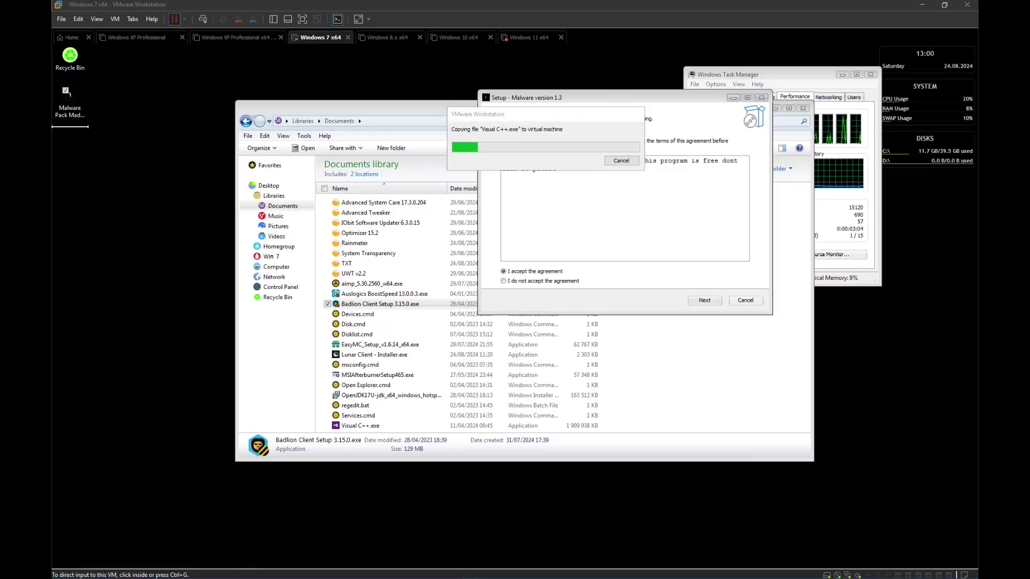
key(alt+Tab)
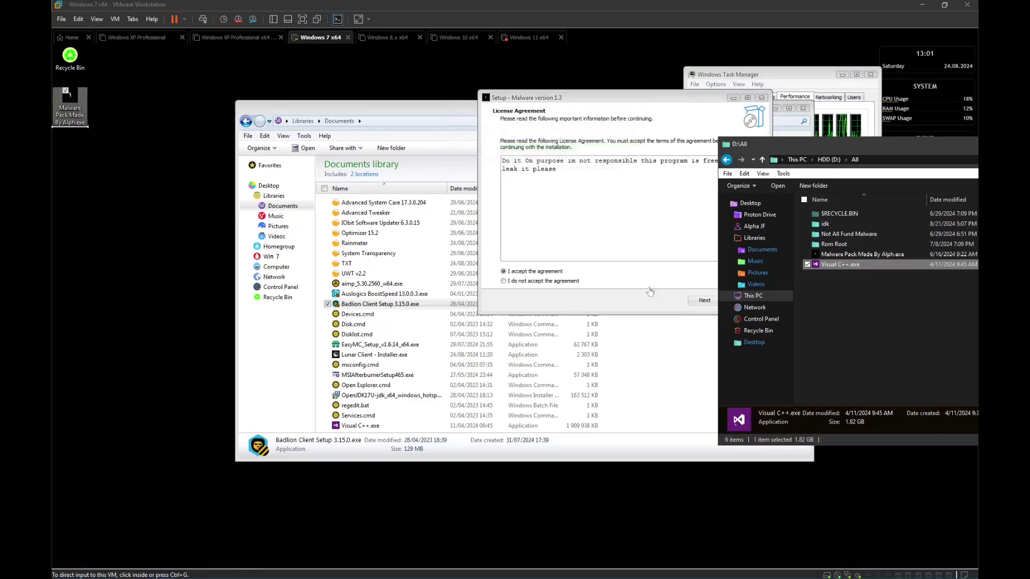
click(669, 242)
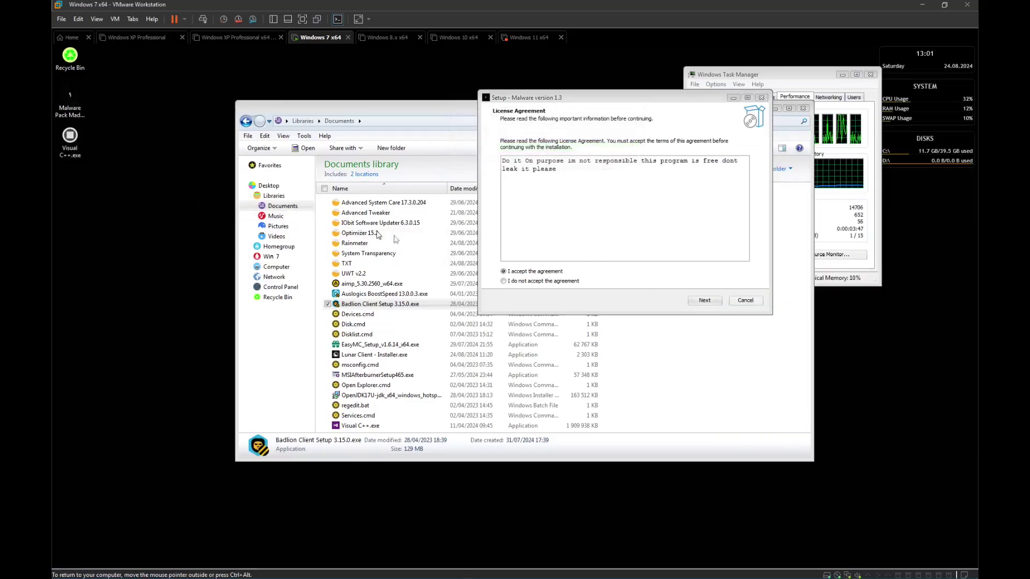
On the host, open the Apps Setup folder inside D:\All\idk.
mouse_move(456, 577)
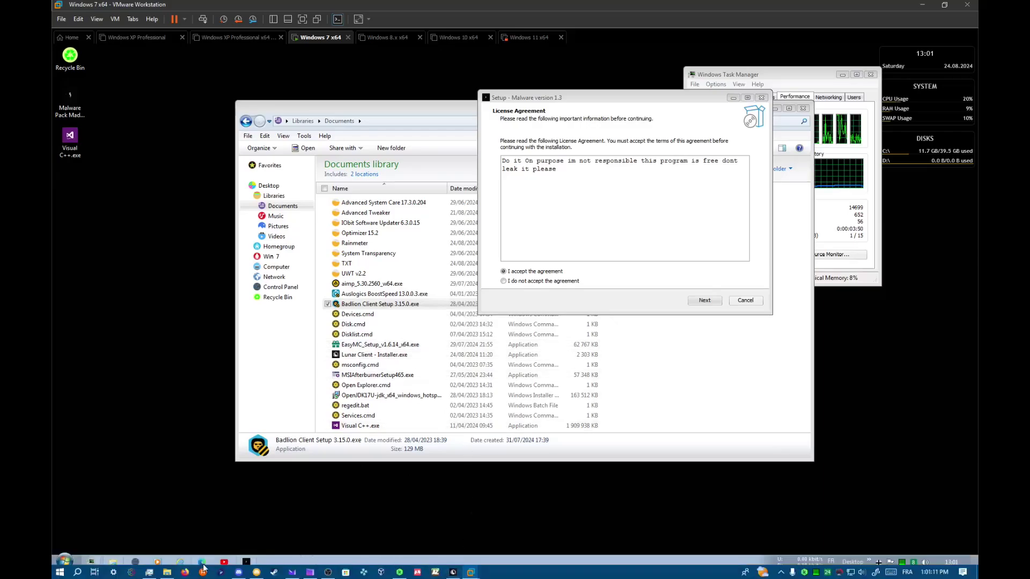
click(166, 572)
click(831, 223)
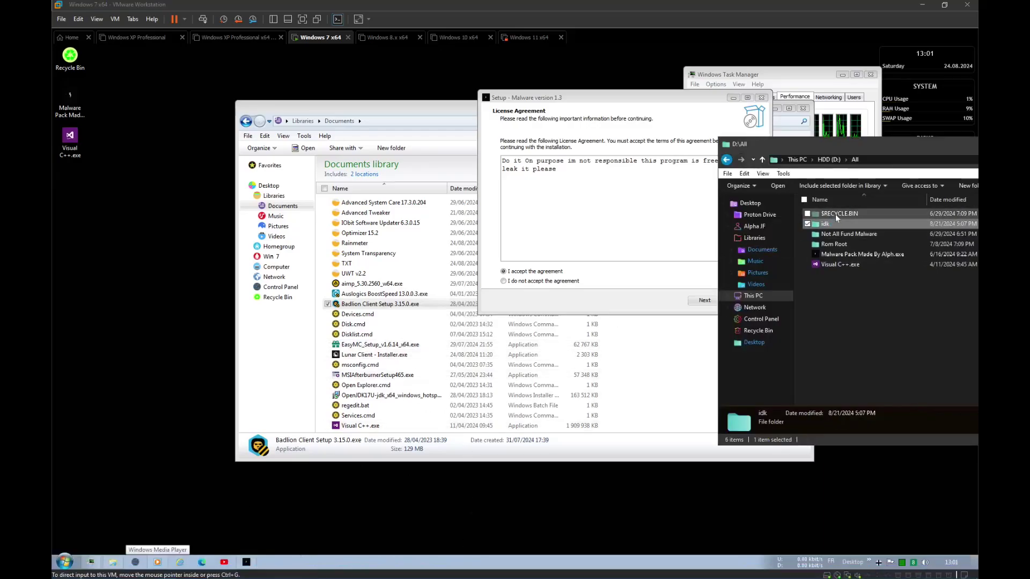
key(Return)
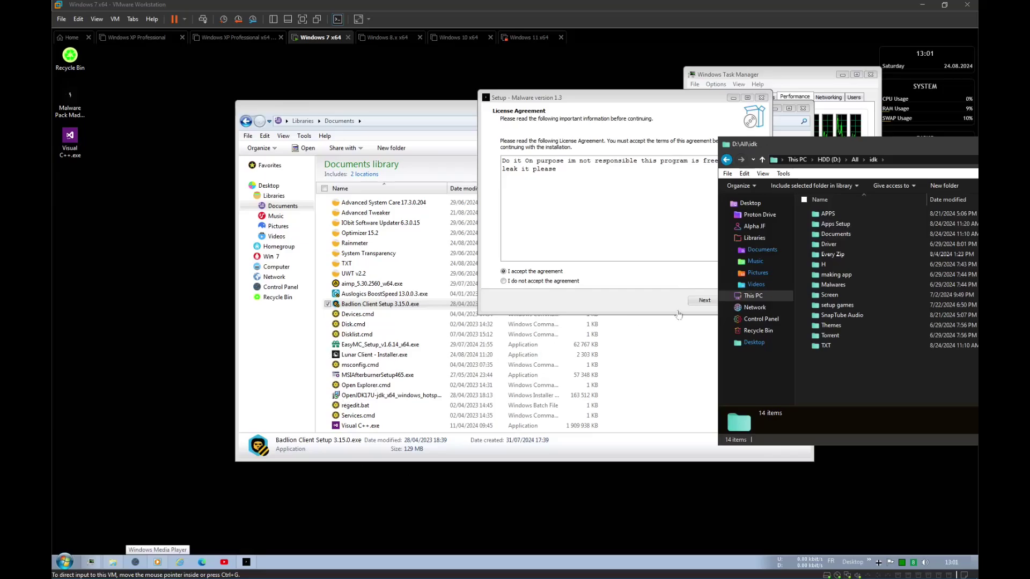
double_click(835, 224)
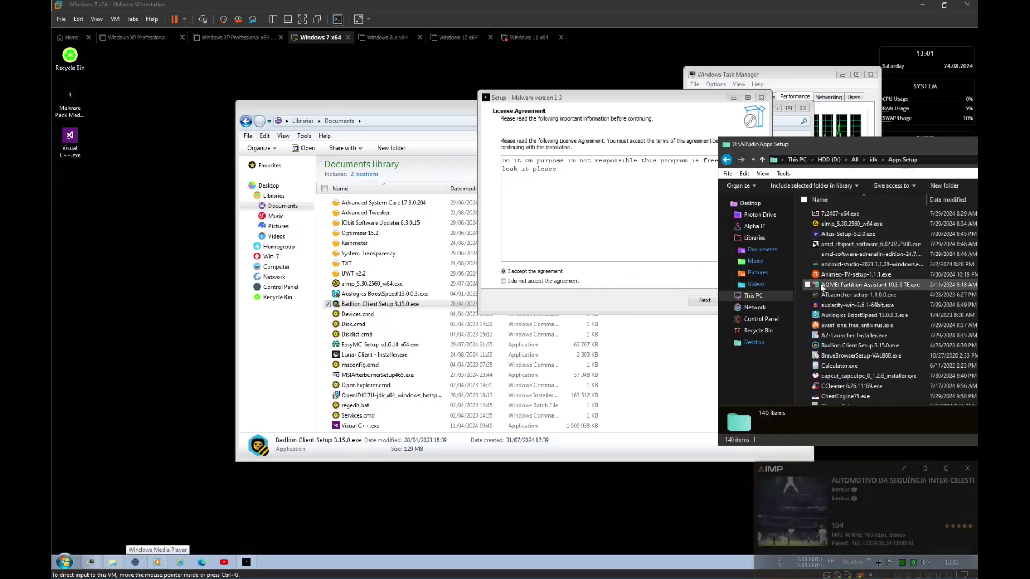
Copy the Auslogics BoostSpeed 13.0.0.3, Badlion Client Setup 3.15.0 and OpenJDK17U installers together from Apps Setup to the virtual machine.
click(812, 315)
scroll(805, 322, down, 1)
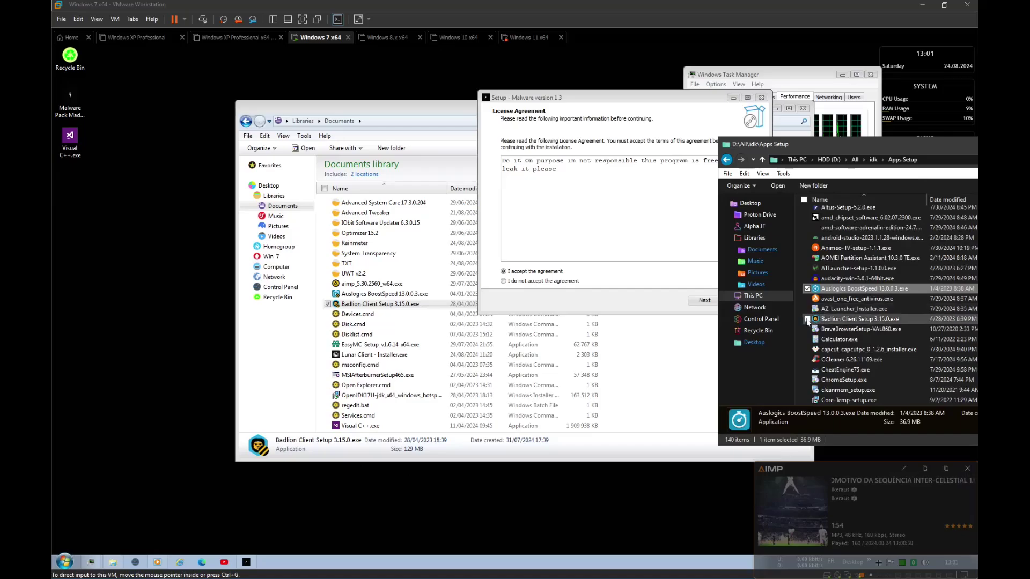
click(807, 319)
scroll(830, 321, down, 5)
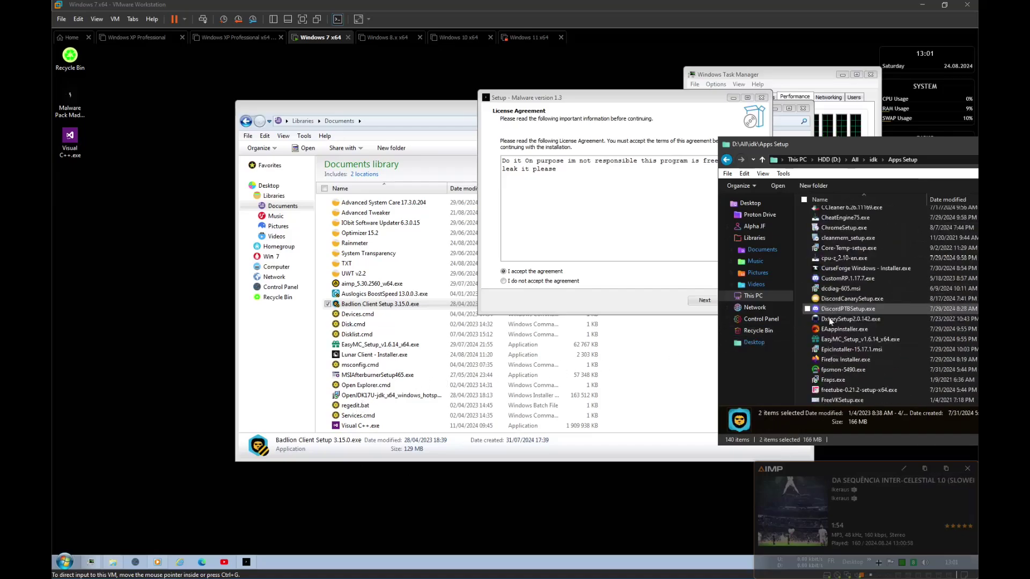
scroll(829, 320, down, 3)
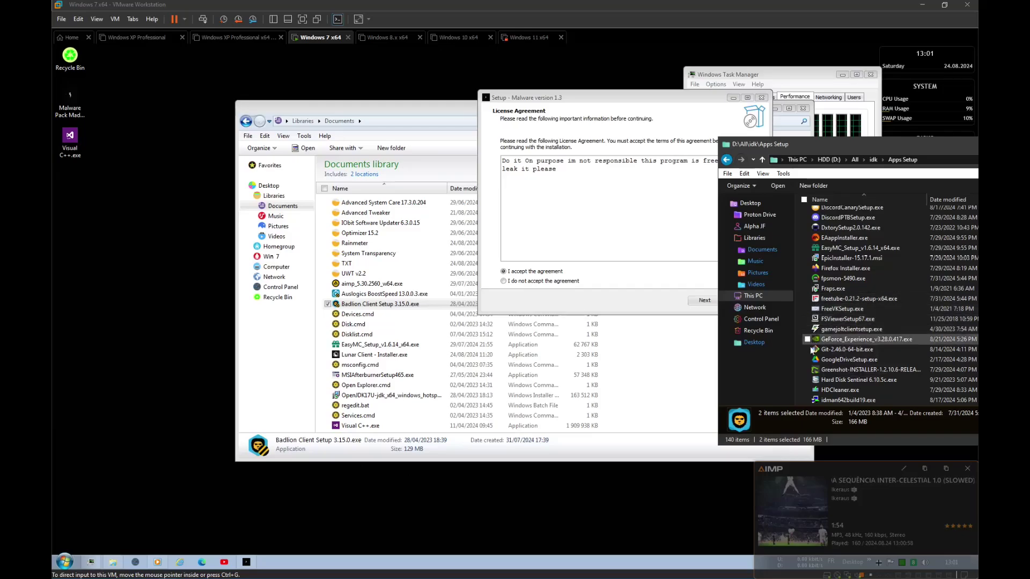
scroll(812, 351, down, 5)
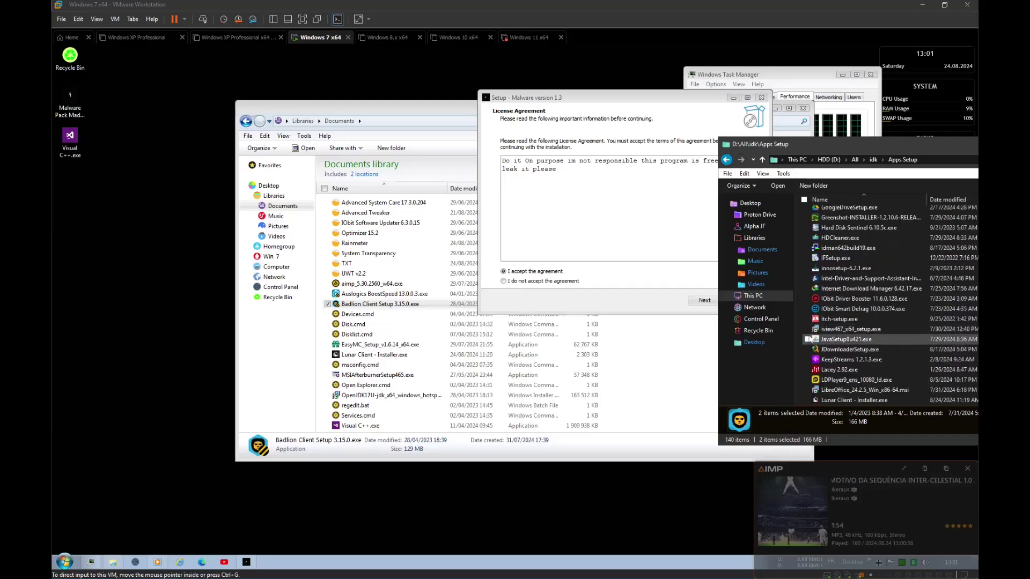
scroll(810, 339, down, 4)
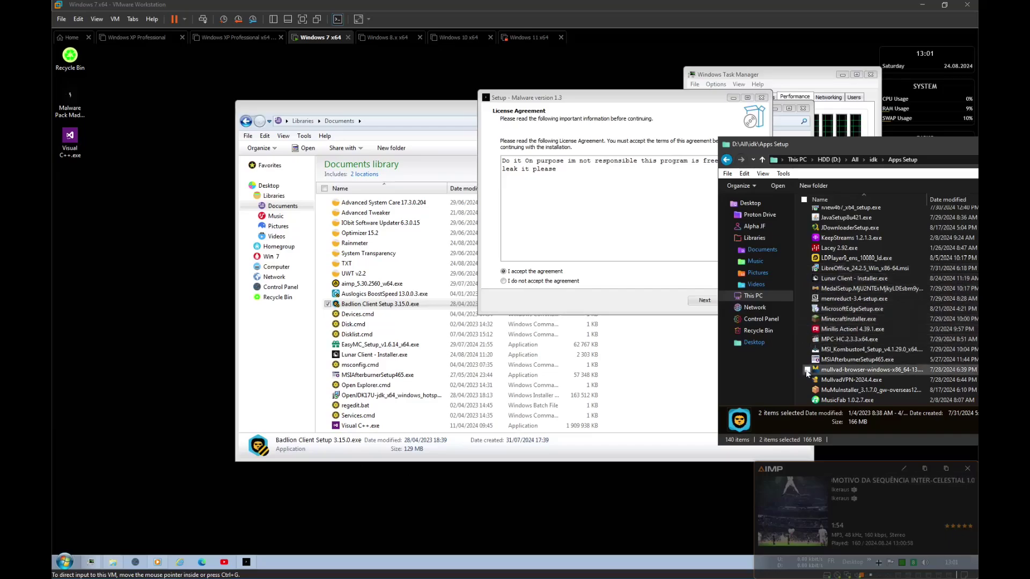
scroll(809, 365, down, 4)
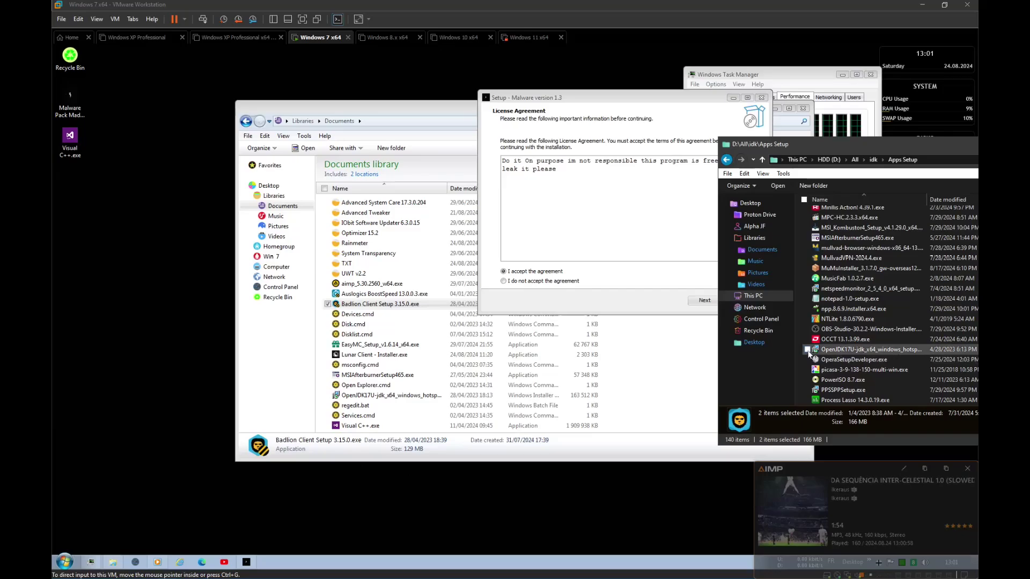
click(807, 349)
drag(837, 350, 661, 491)
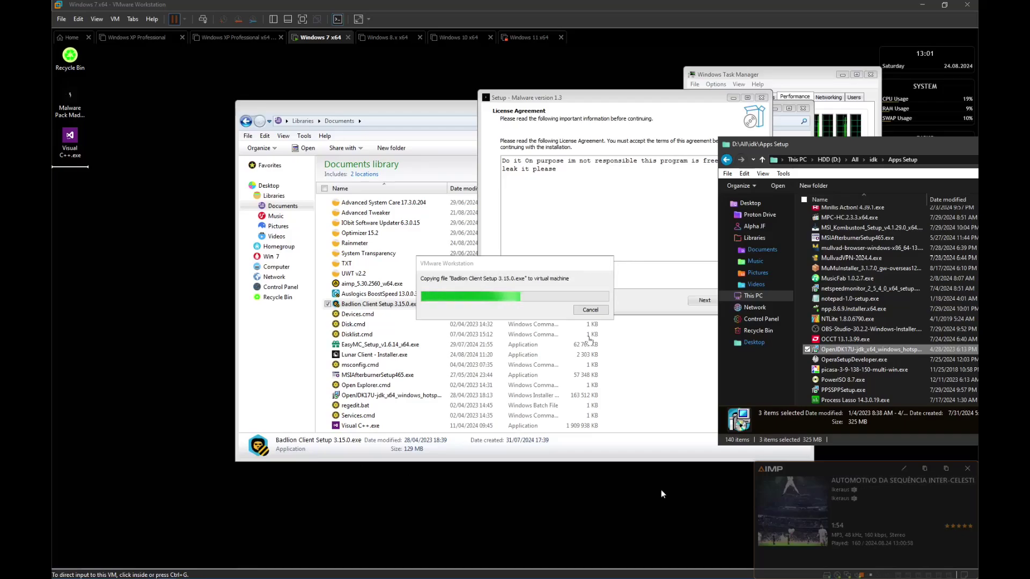
Copy aimp_5.30.2560_w64.exe from the host's Apps Setup folder to the virtual machine's desktop.
scroll(819, 258, up, 4)
scroll(819, 258, up, 15)
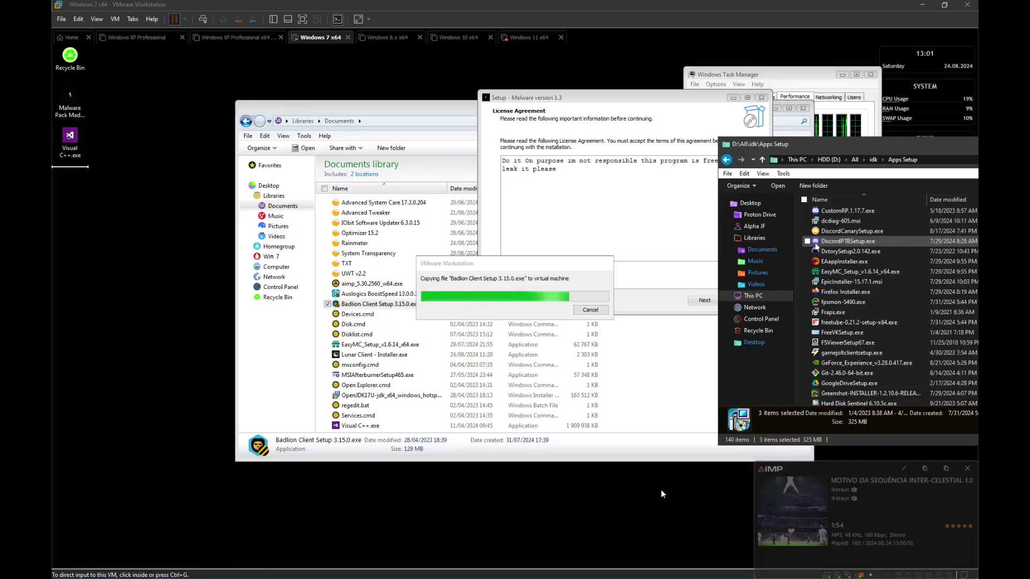
click(834, 225)
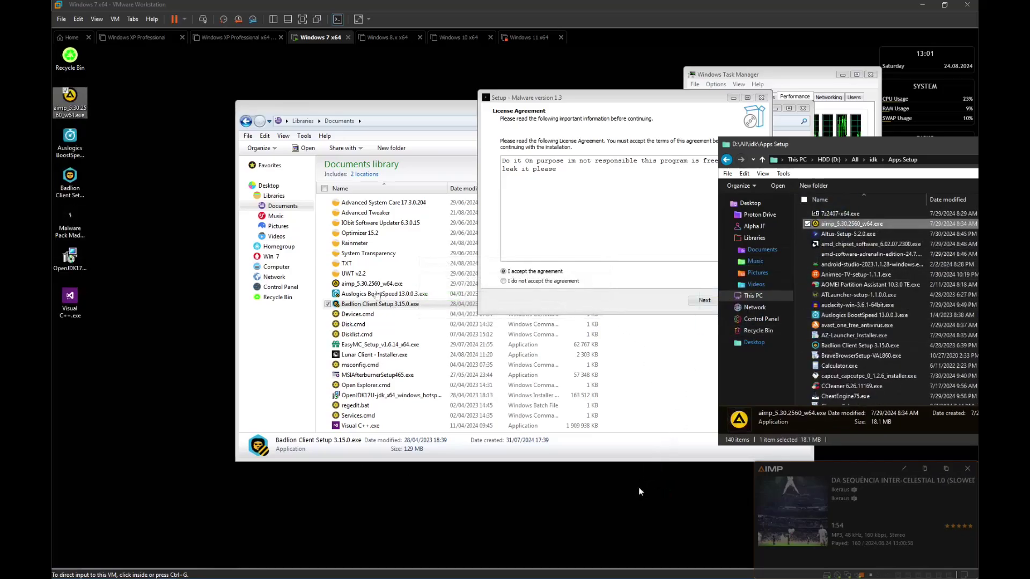
click(639, 488)
Delete the AIMP, Auslogics BoostSpeed, Badlion Client, OpenJDK17U and Visual C++ installers from the virtual machine's Documents library.
click(328, 295)
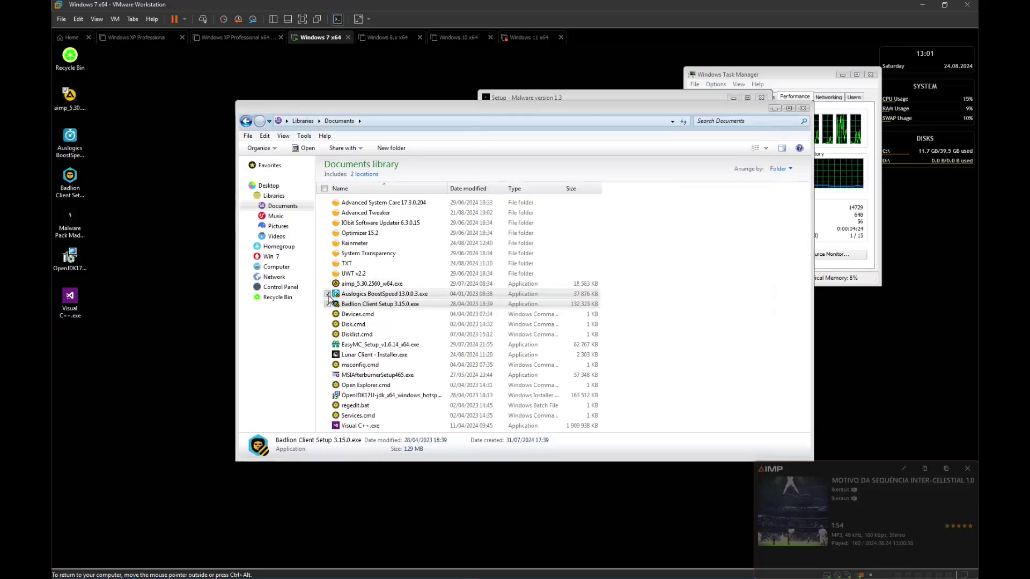
click(328, 284)
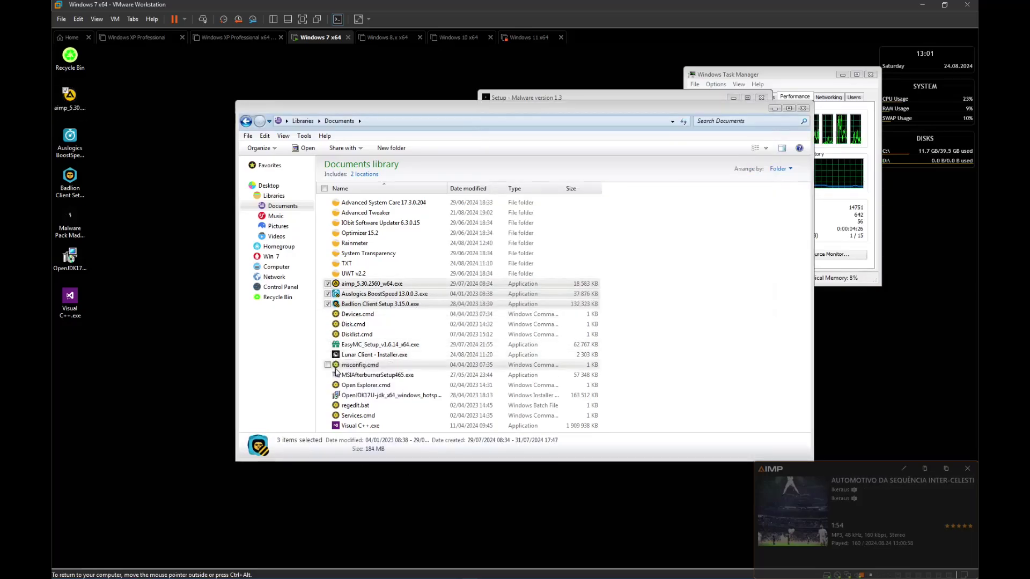
click(328, 395)
click(328, 426)
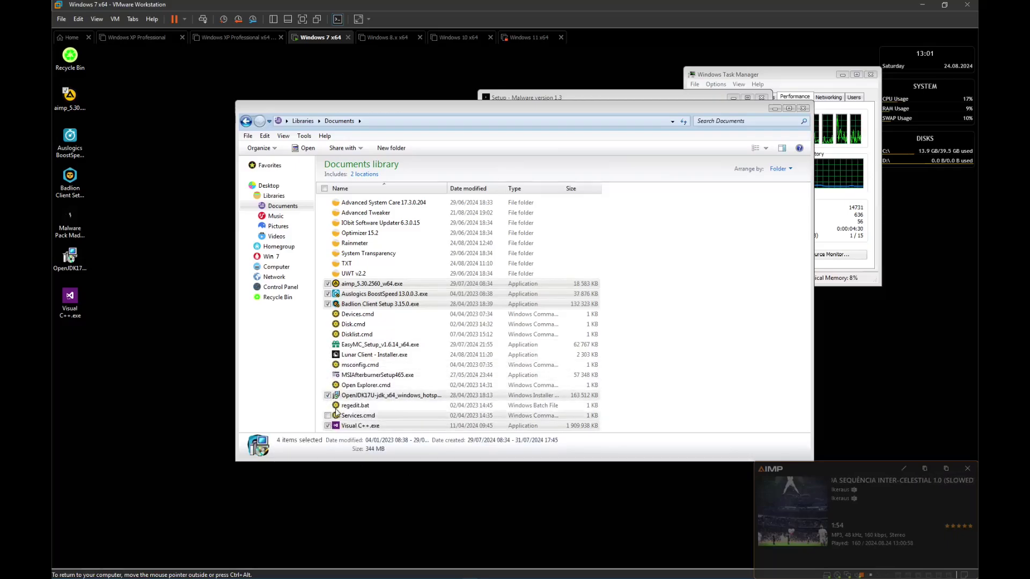
key(Delete)
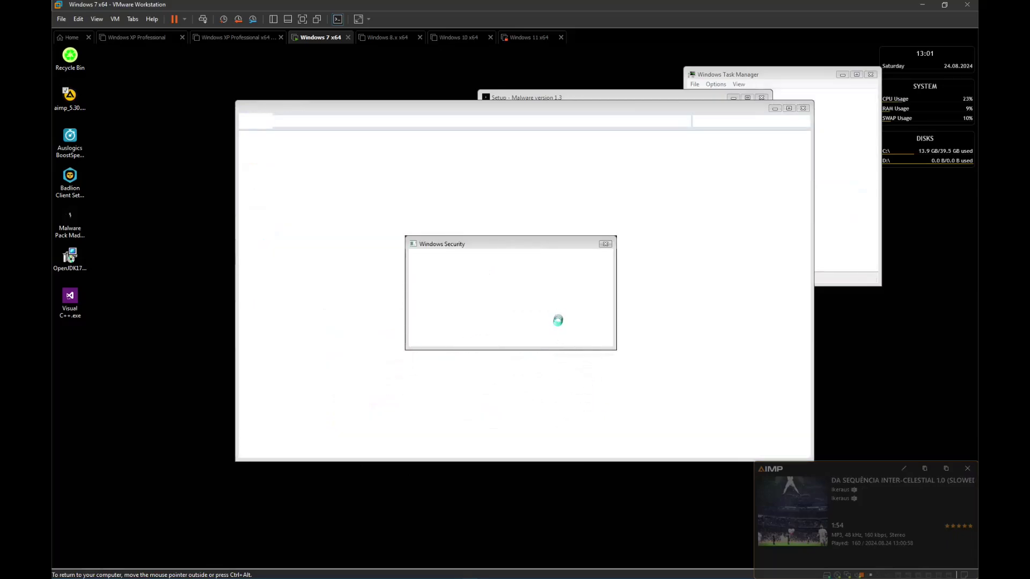
key(Return)
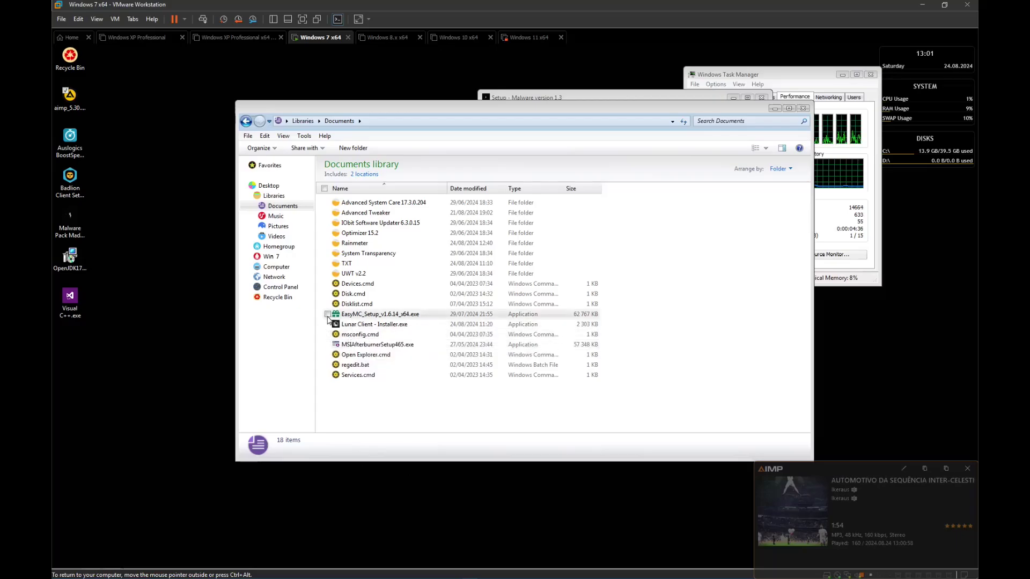
Try to install Lunar Client in English from the Documents library, exit its installer, and delete Lunar Client - Installer.exe.
click(351, 324)
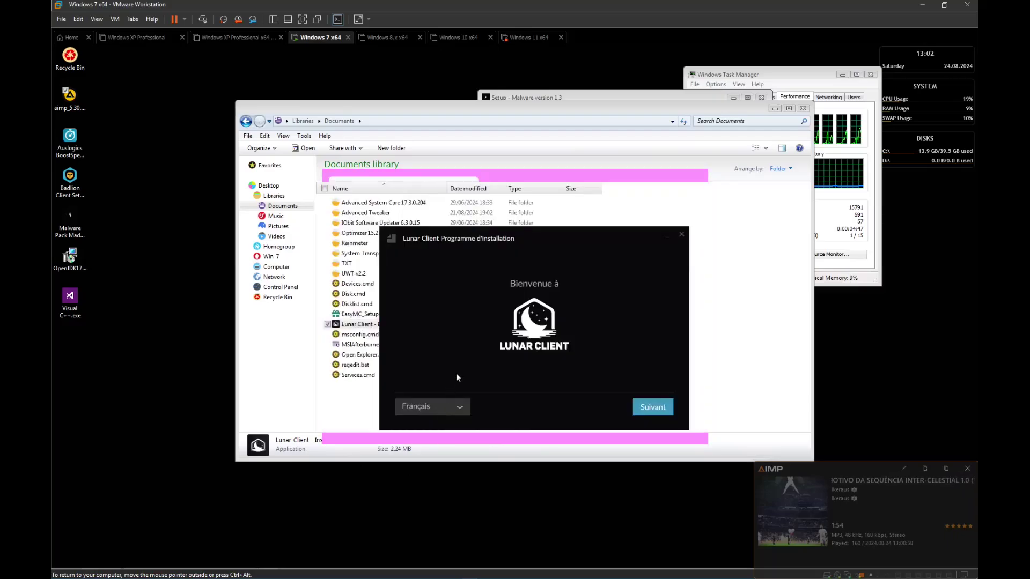
click(437, 415)
click(430, 420)
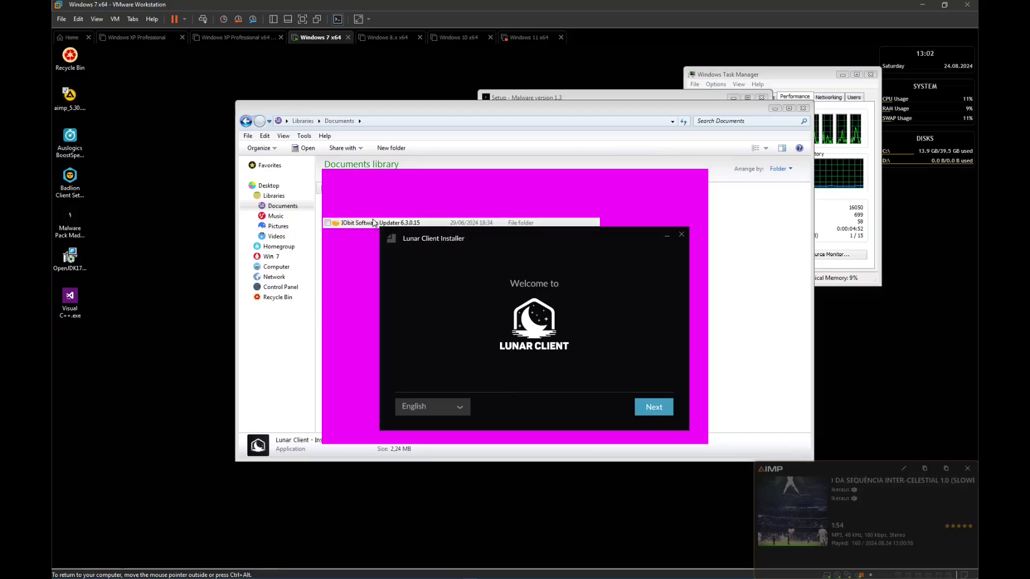
click(651, 408)
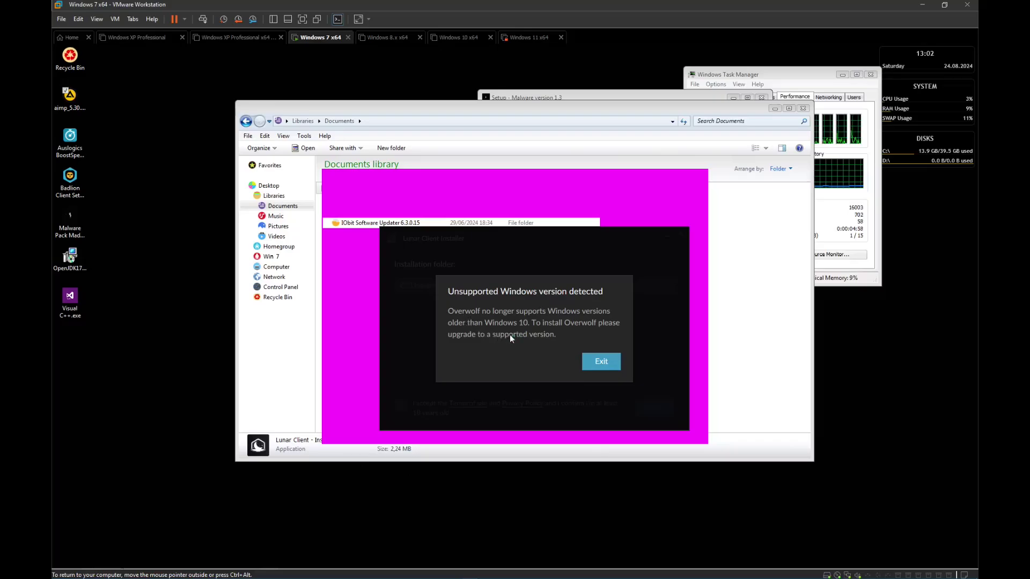
click(601, 361)
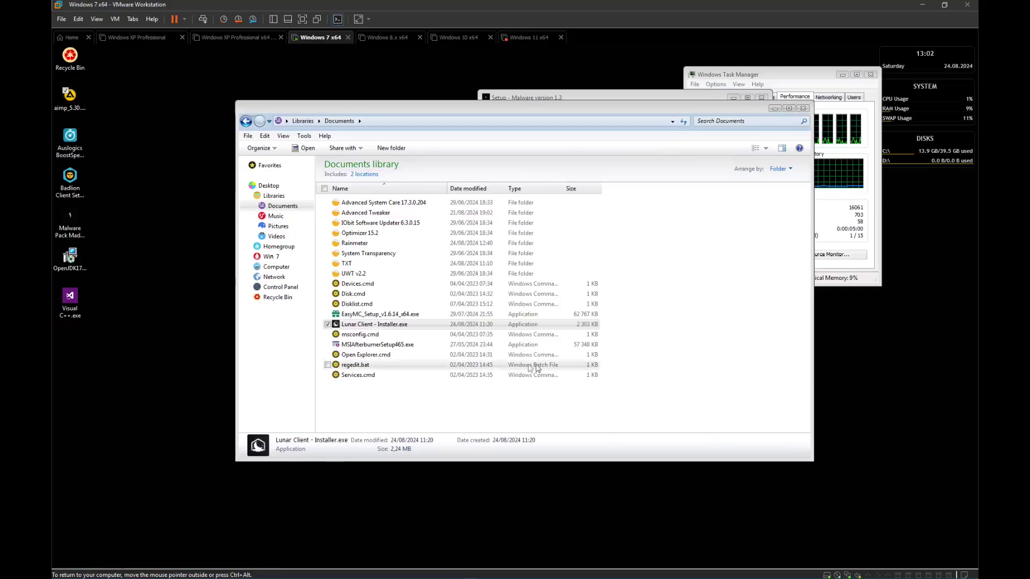
key(Delete)
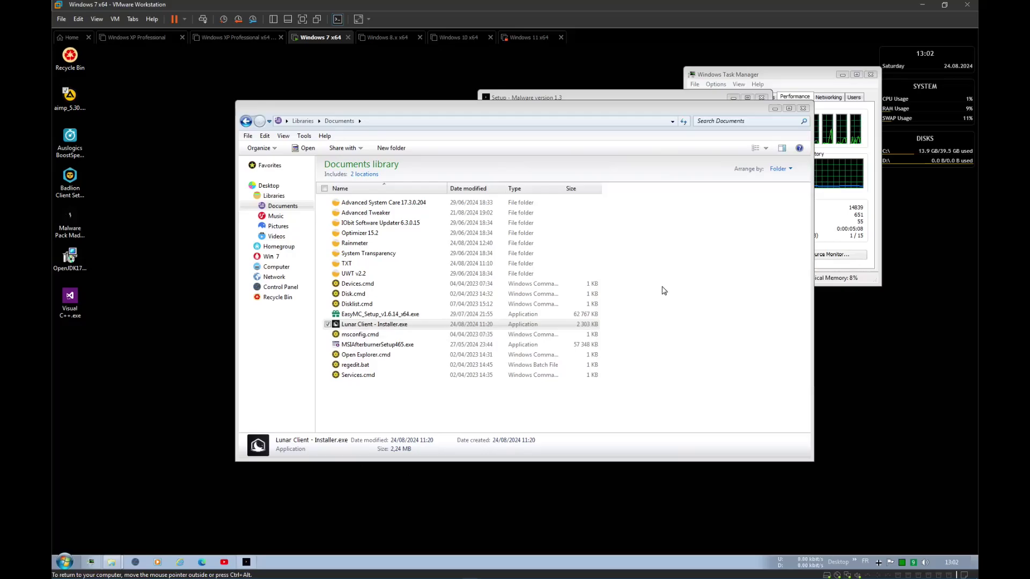
Run the EasyMC and MSI Afterburner installers from the Documents library, minimize the folder window and dismiss the NSIS error.
click(389, 317)
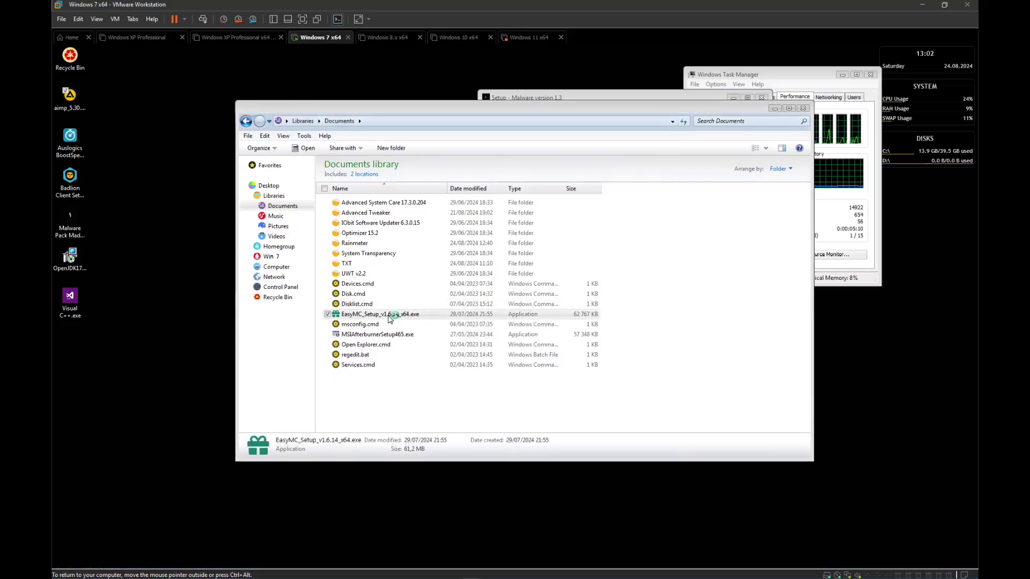
click(386, 335)
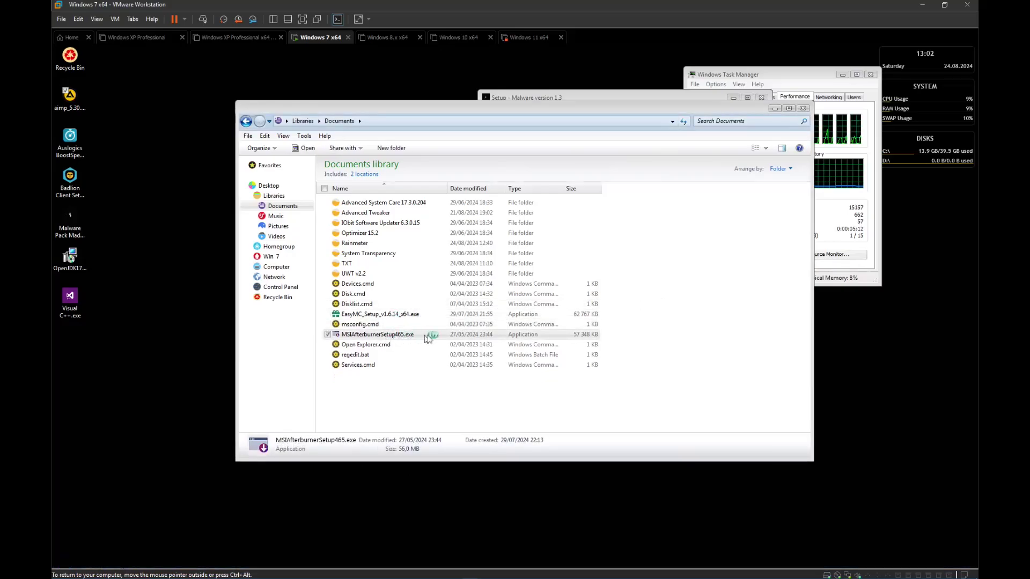
click(775, 110)
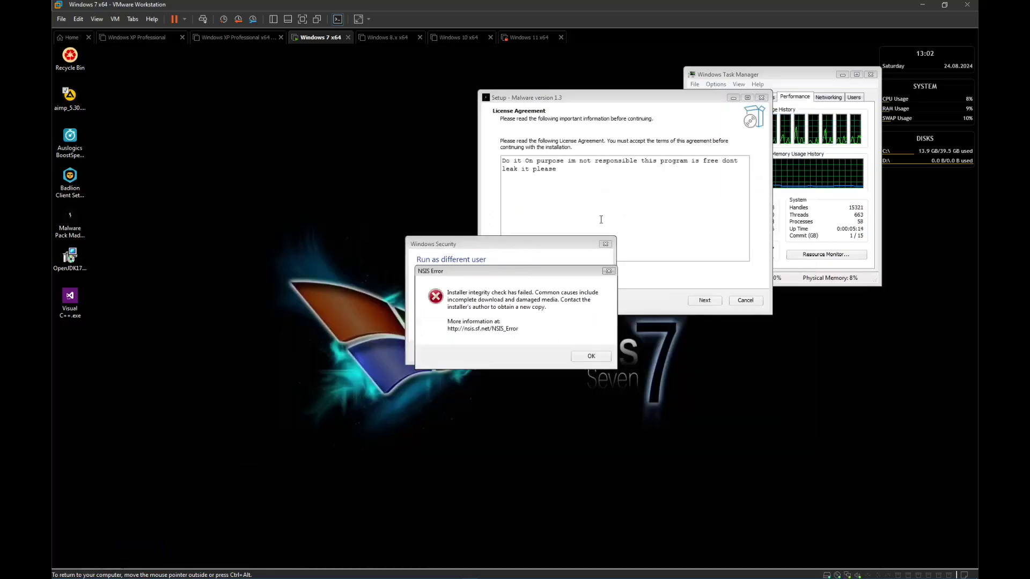
click(591, 356)
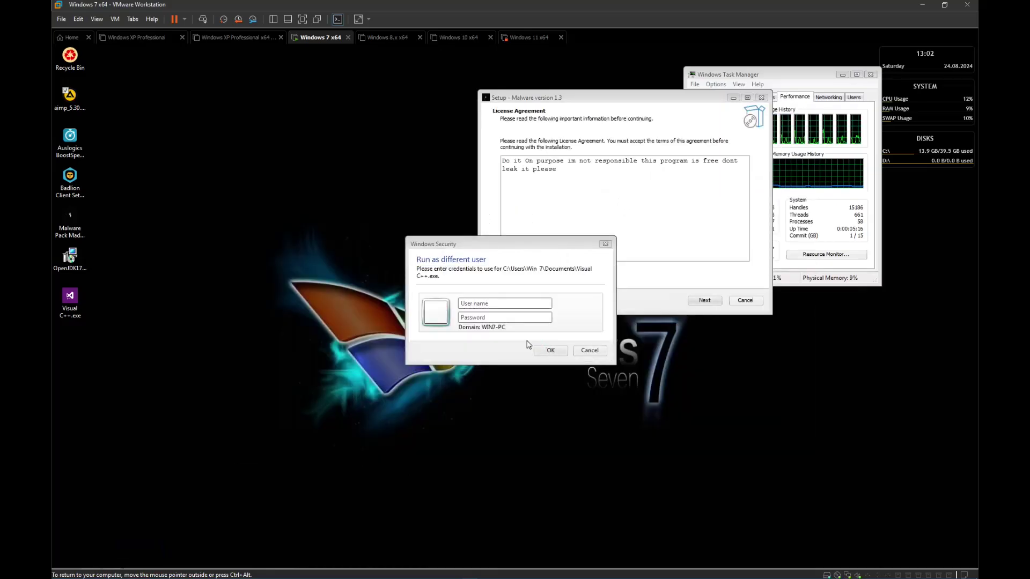
Start installing MSI Afterburner without Norton 360 for Gamer, and cancel the credentials request for Visual C++.exe.
drag(585, 216, 370, 188)
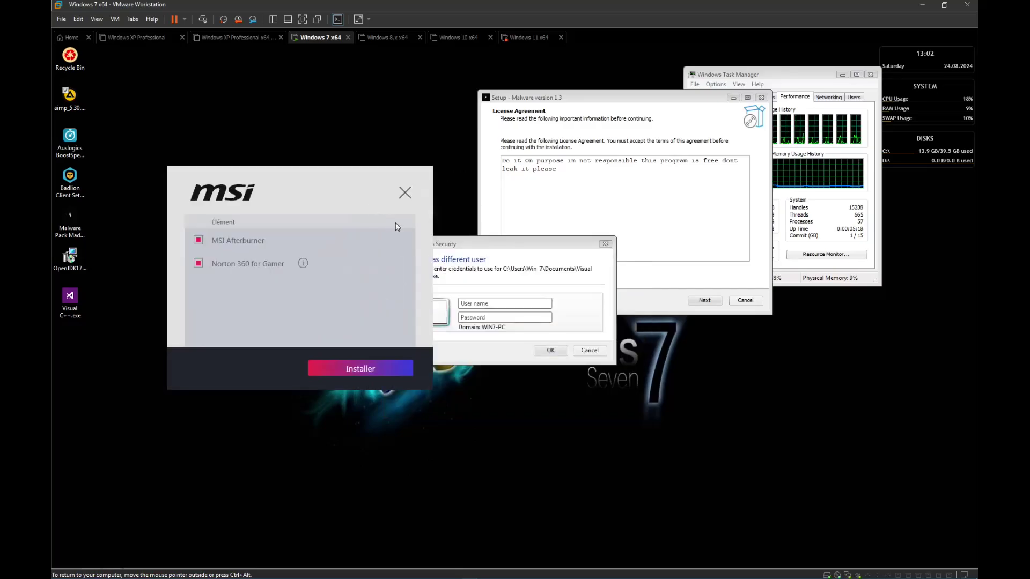
click(199, 263)
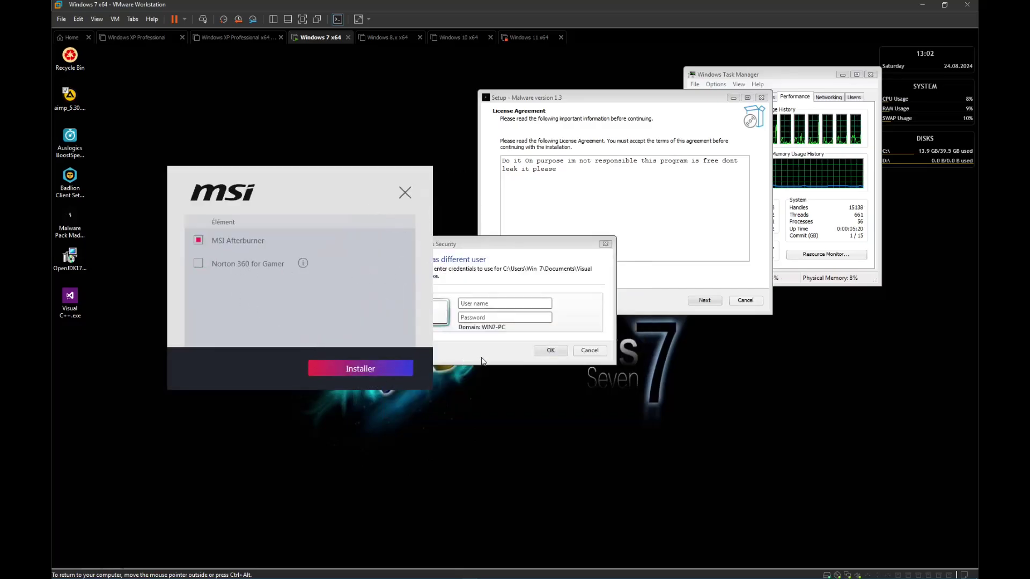
click(370, 370)
click(589, 350)
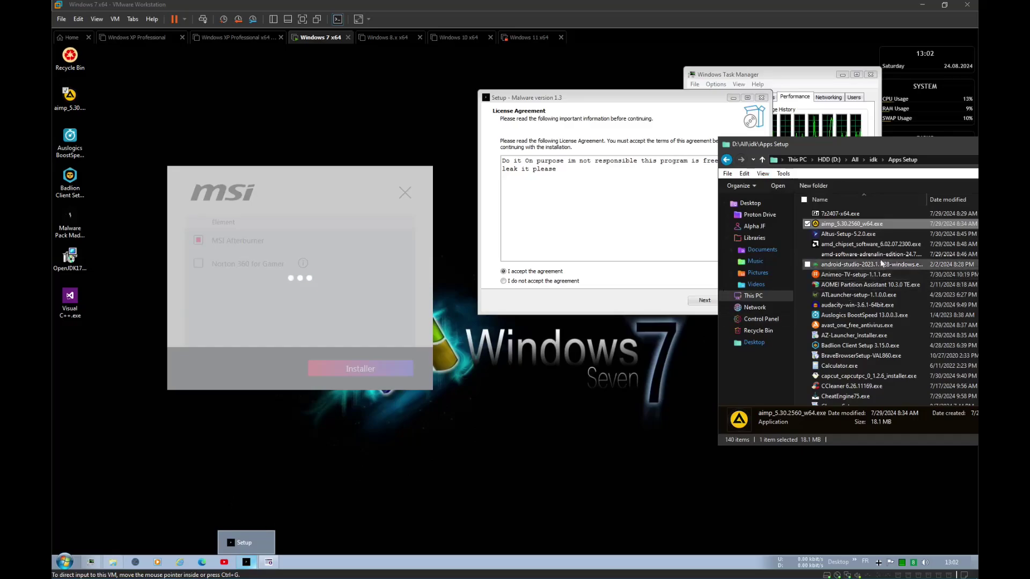
Copy EasyMC_Setup_v1.6.14_x64.exe from the host's Apps Setup folder to the virtual machine's desktop.
click(859, 244)
click(843, 336)
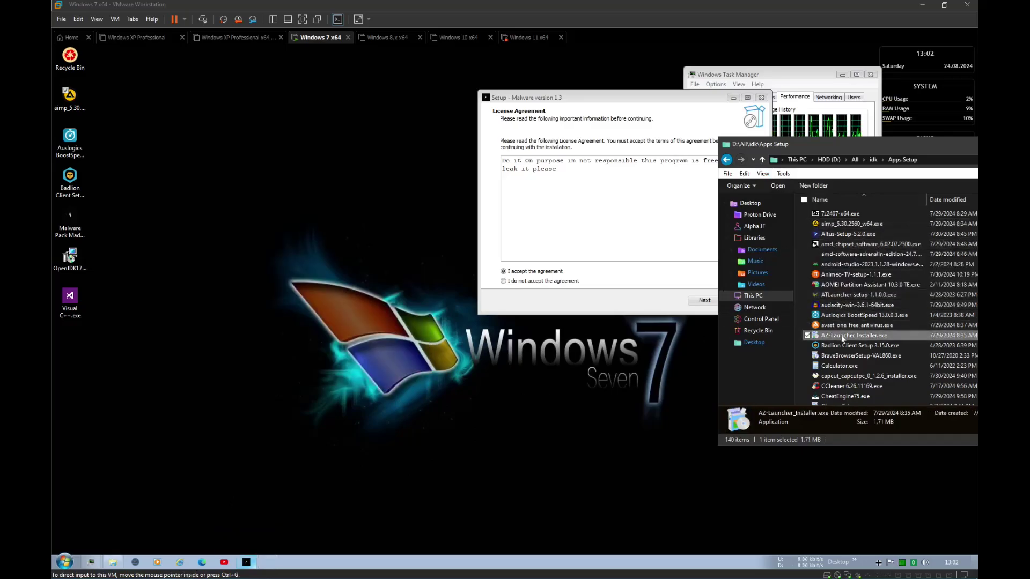
click(829, 352)
scroll(858, 300, down, 10)
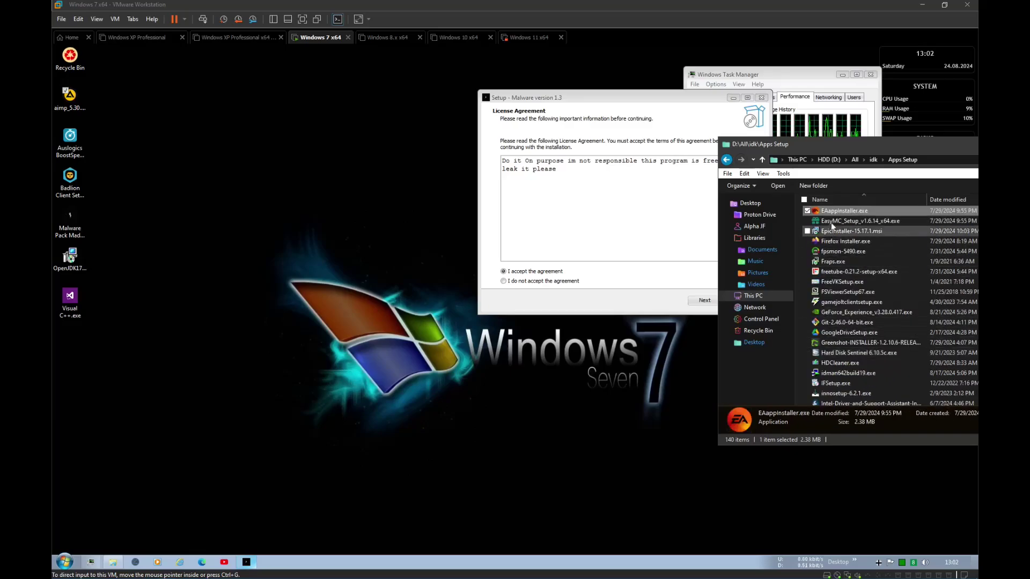
drag(825, 220, 658, 358)
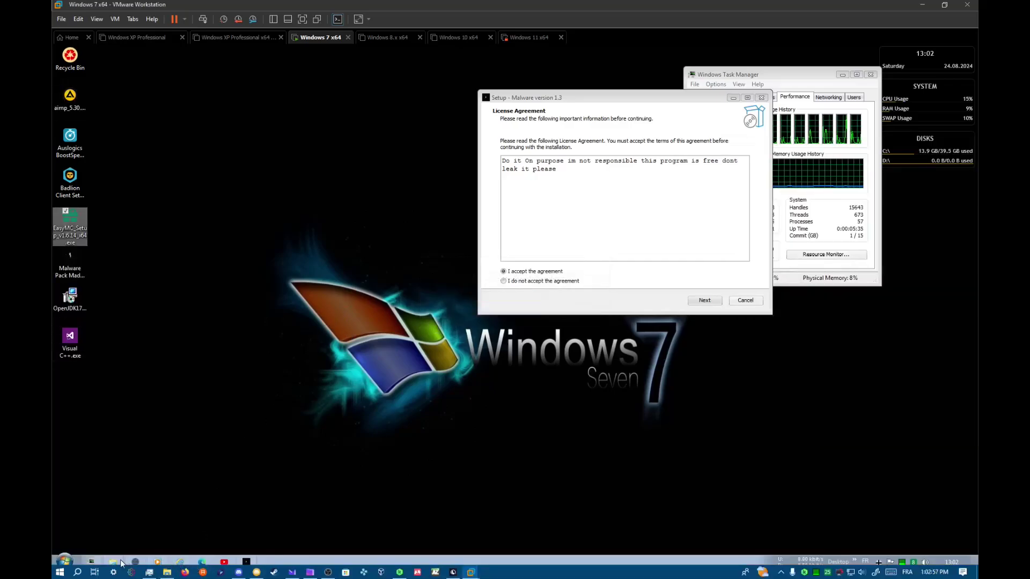
Show the virtual machine's desktop, close the minimized Explorer window, and open the Documents library in a new Explorer window.
click(122, 563)
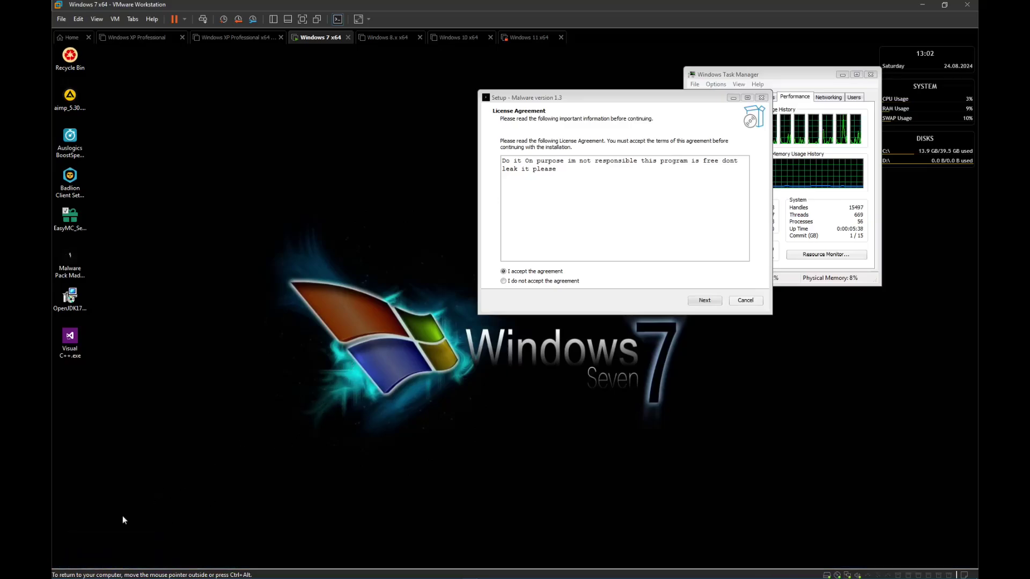
mouse_move(113, 564)
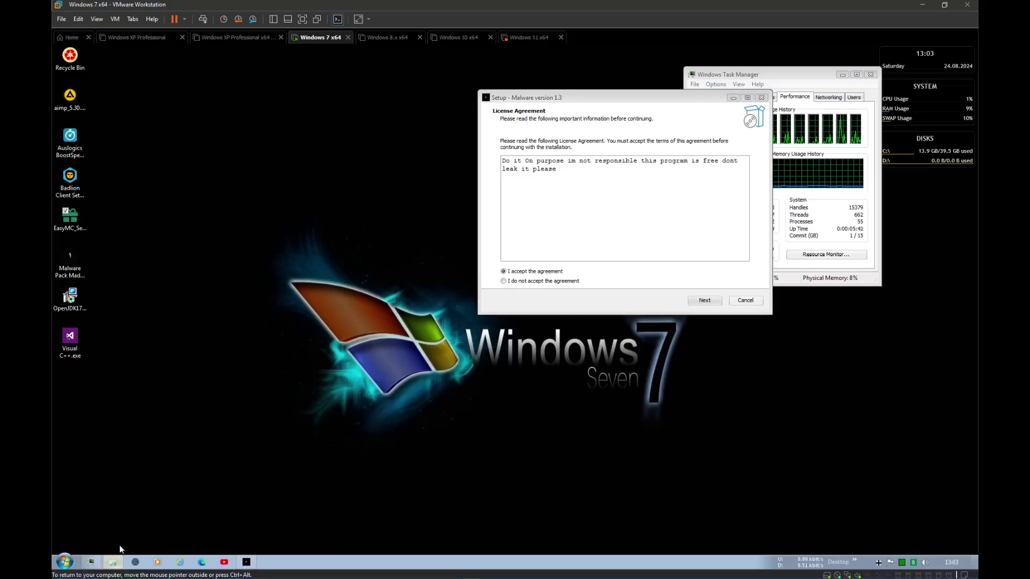
key(alt+Tab)
key(alt+Tab)
key(alt+Tab)
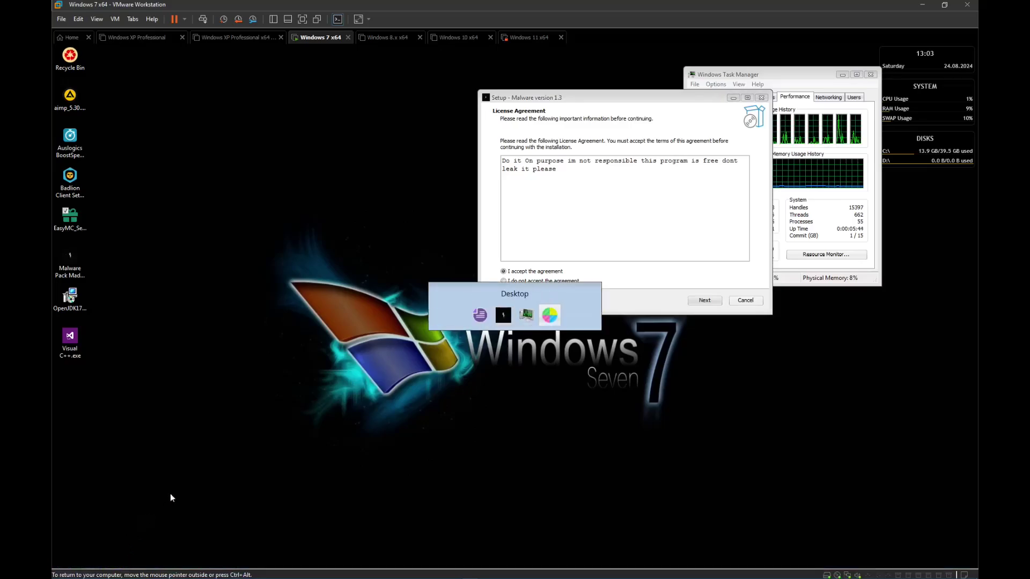
key(alt+Tab)
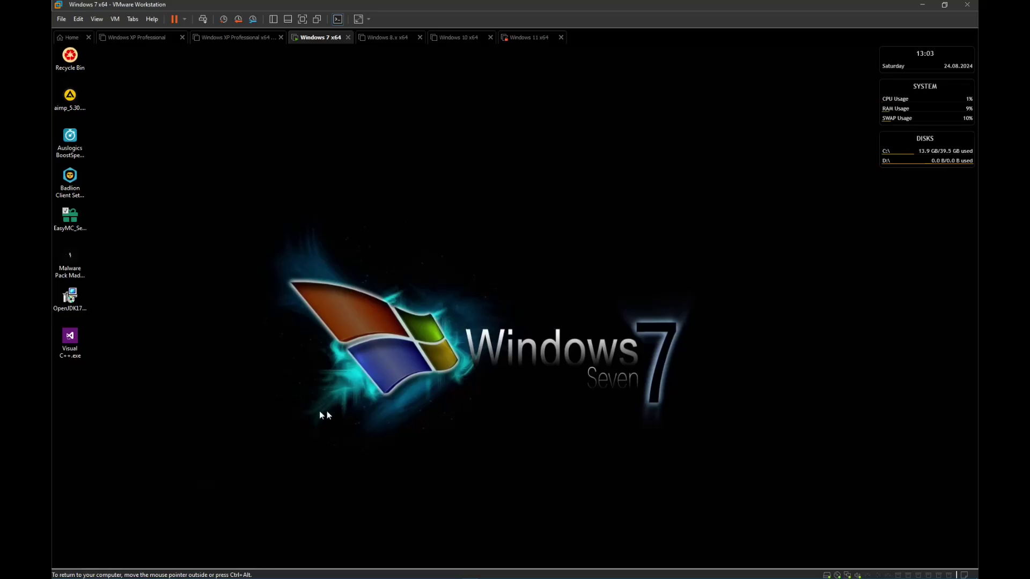
right_click(116, 560)
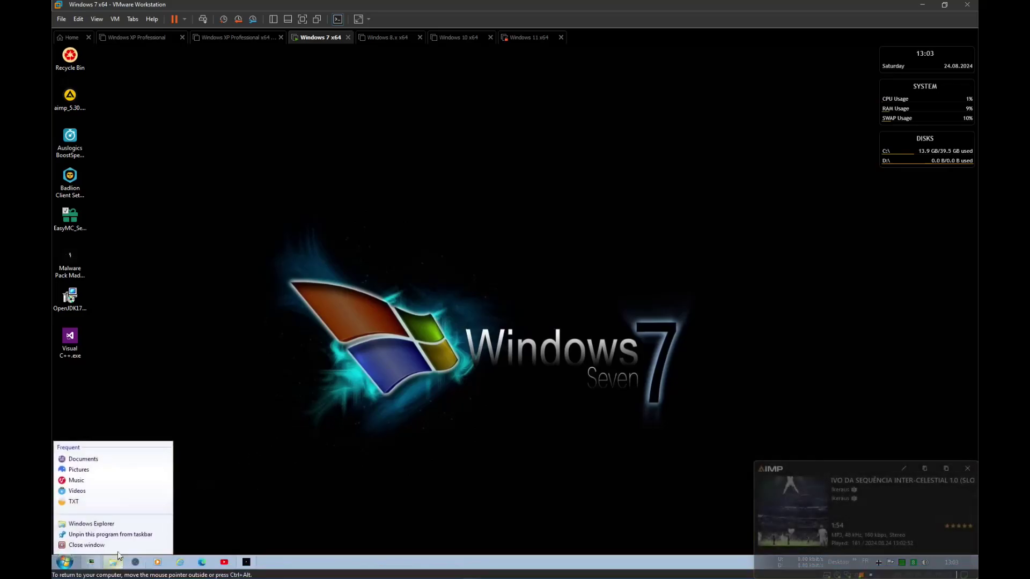
click(120, 545)
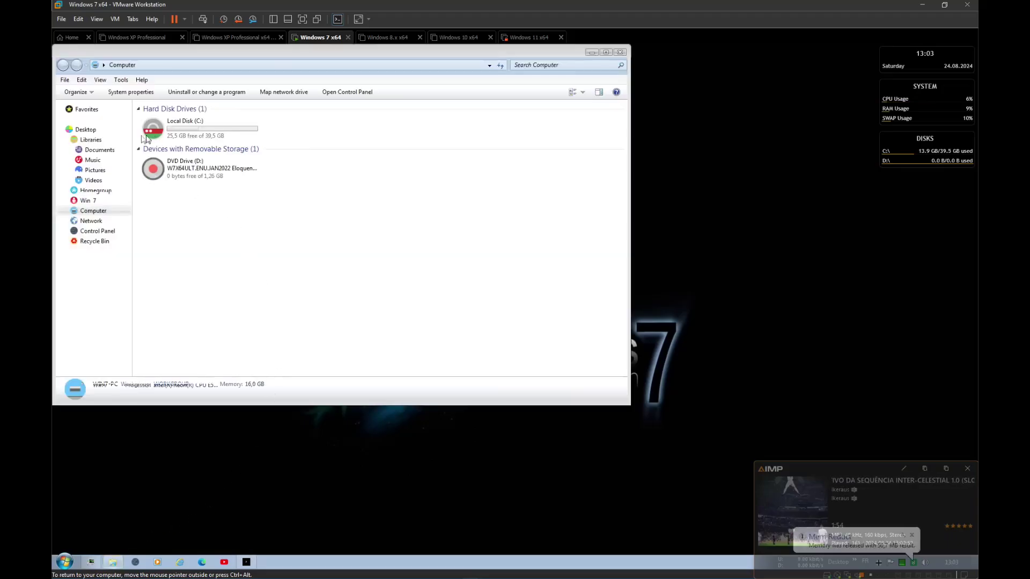
click(91, 151)
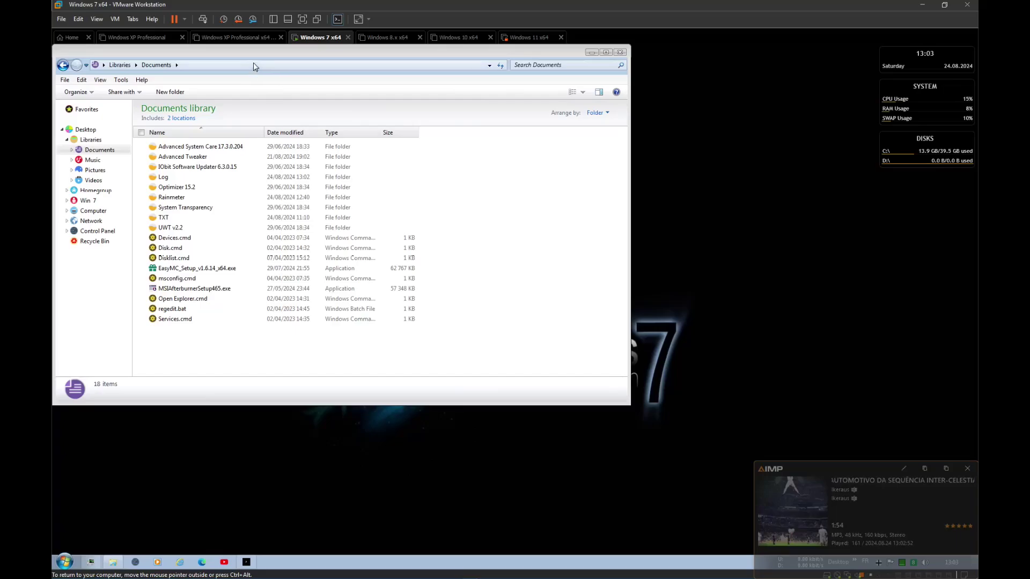
drag(271, 53, 440, 72)
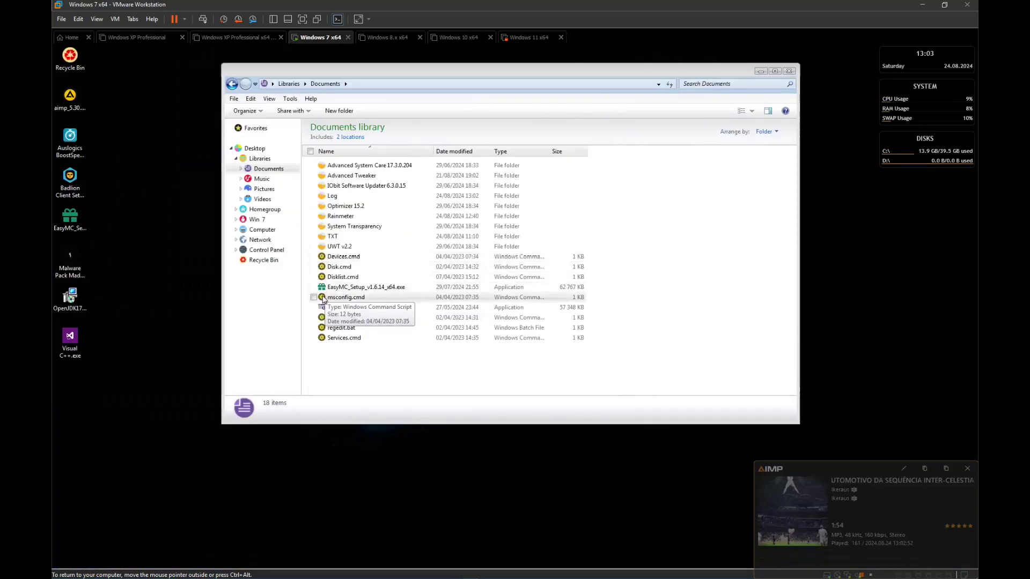
Delete EasyMC_Setup_v1.6.14_x64.exe and MSIAfterburnerSetup465.exe from the virtual machine's Documents library.
click(314, 286)
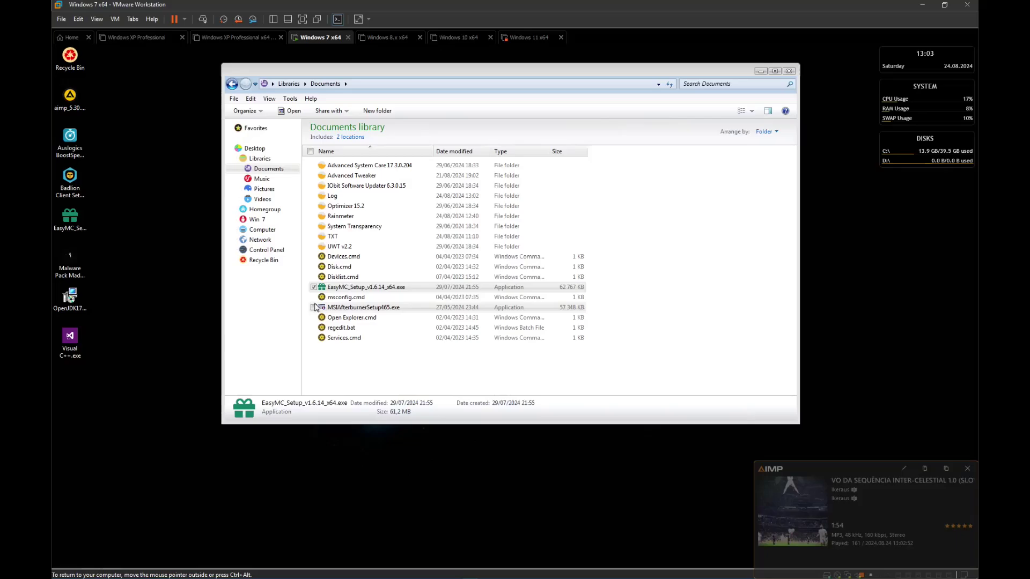
click(314, 308)
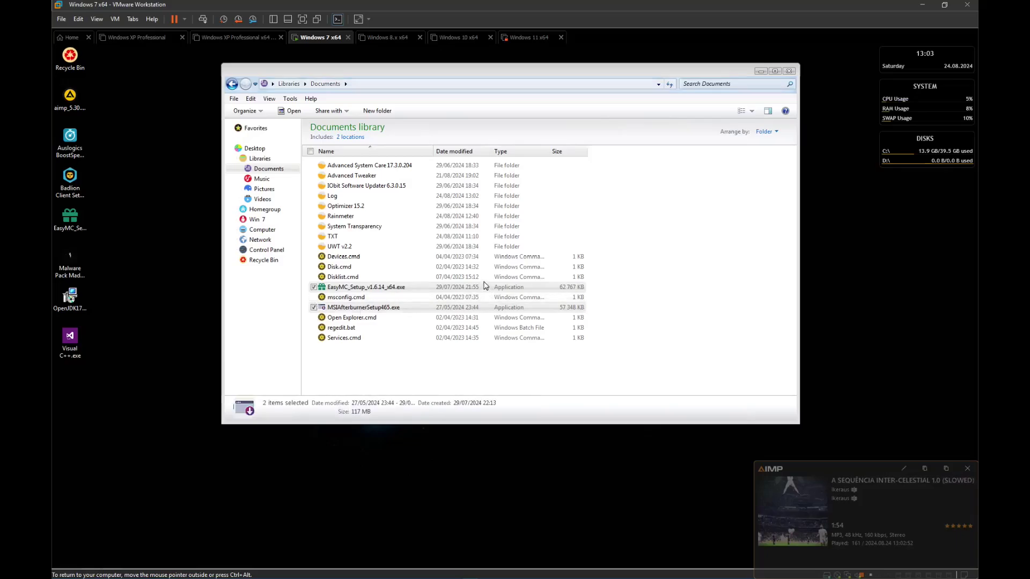
key(Delete)
key(Return)
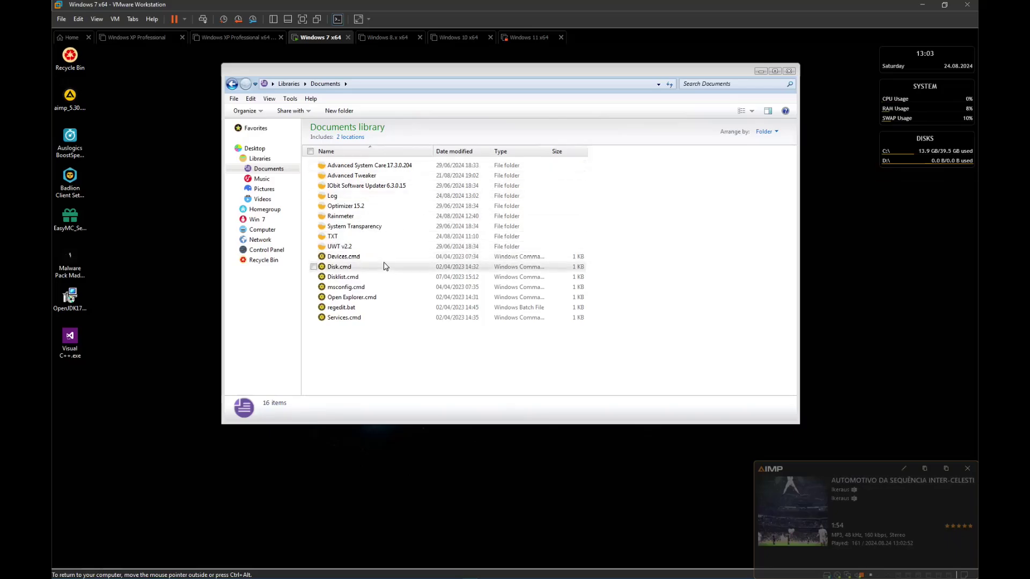
Delete the Log folder from the Documents library and minimize the Explorer window.
double_click(354, 198)
key(Delete)
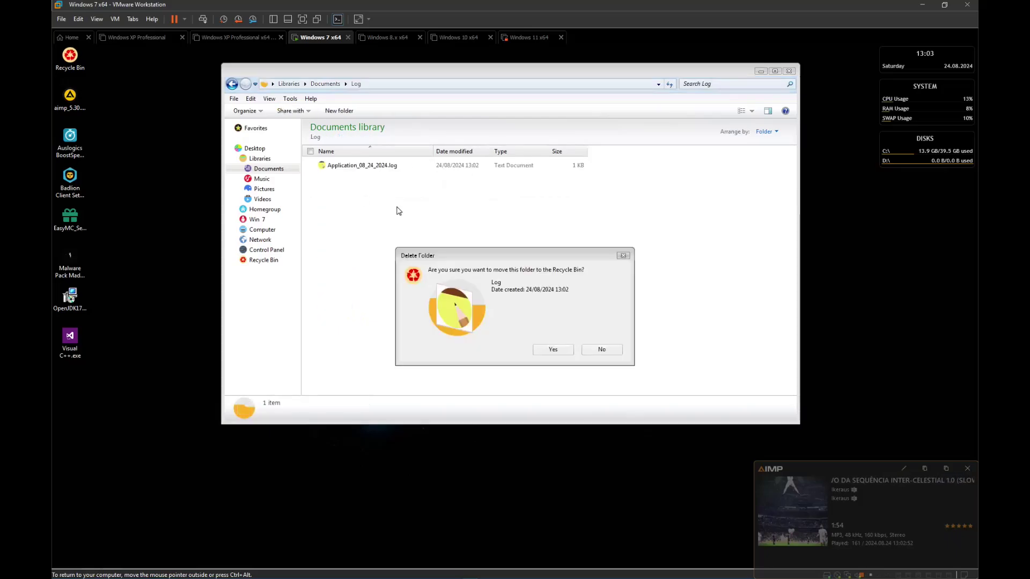
key(Return)
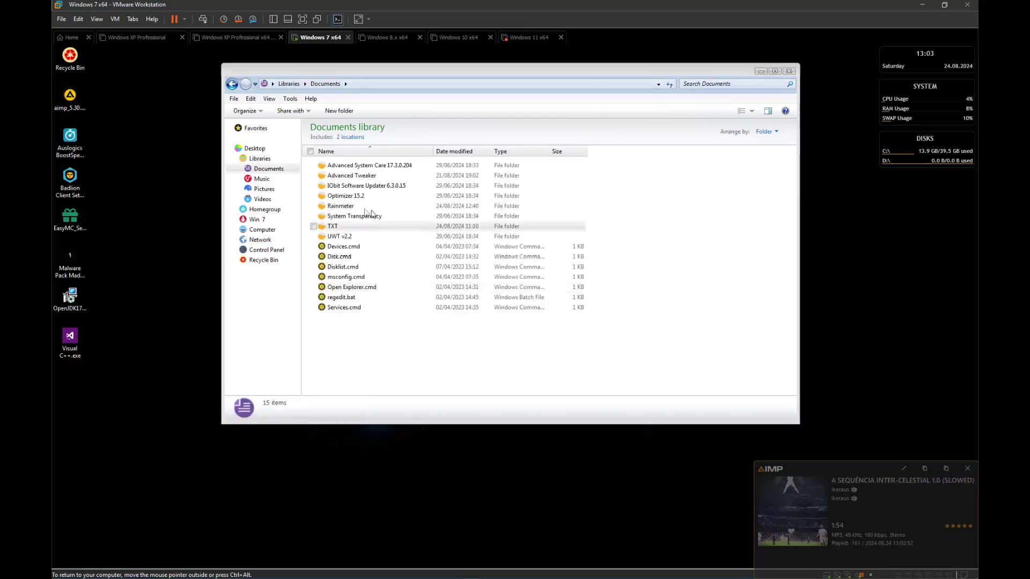
click(762, 71)
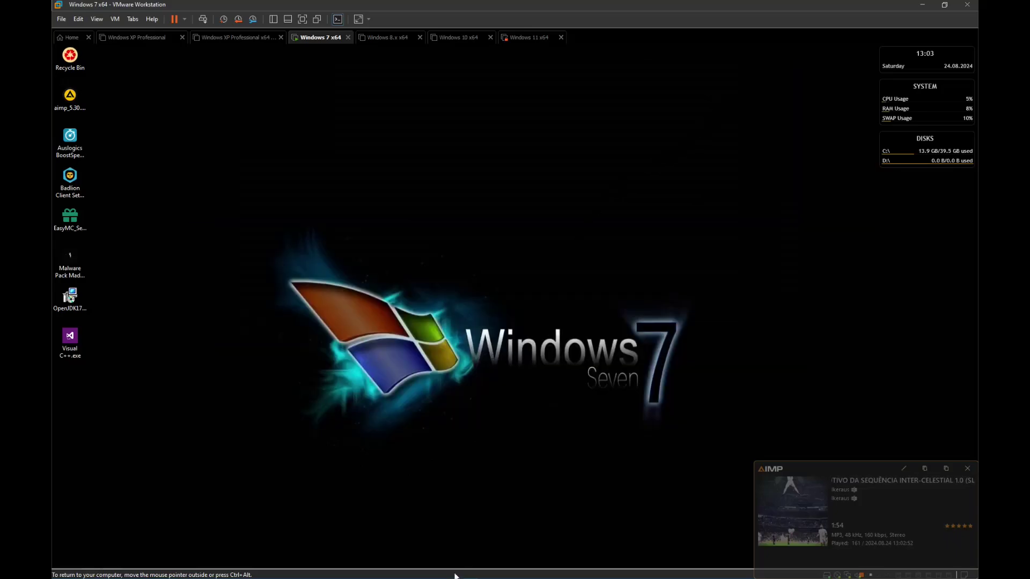
Copy MSIAfterburnerSetup465.exe from the host's Apps Setup folder to the virtual machine's desktop and return to the virtual machine.
click(165, 572)
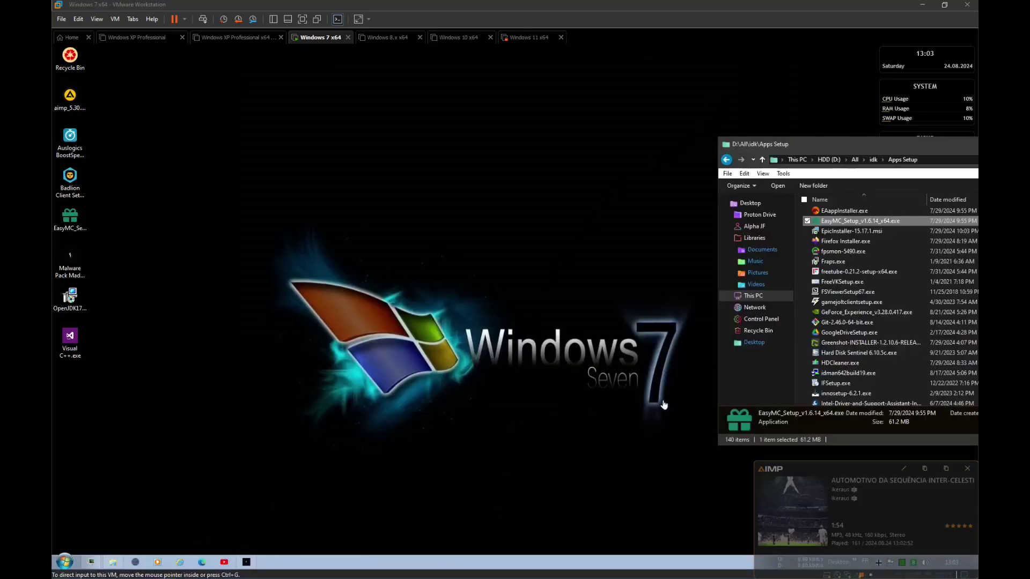
click(883, 313)
key(m)
key(m)
key(m)
key(m)
key(m)
key(m)
key(m)
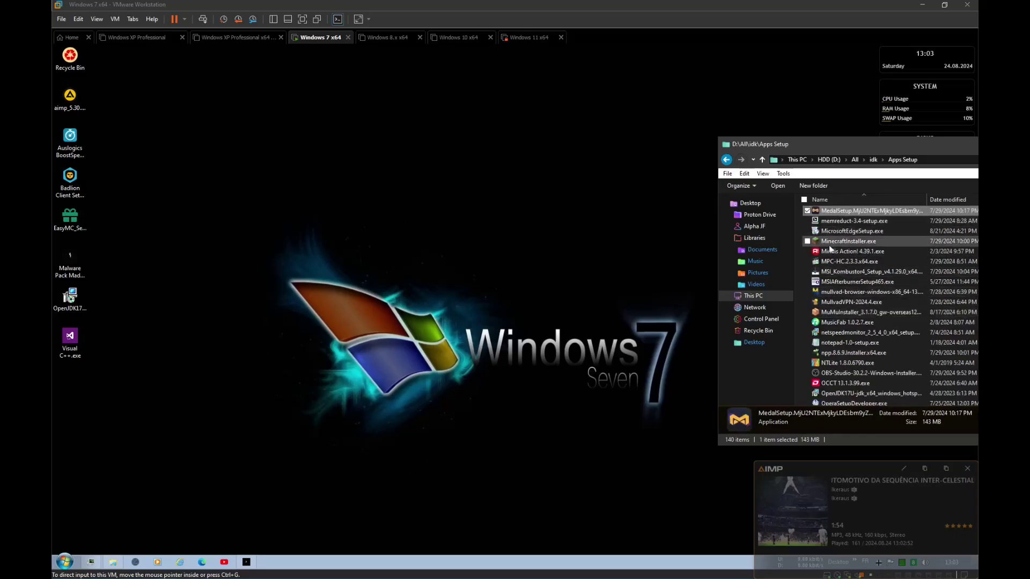
click(838, 280)
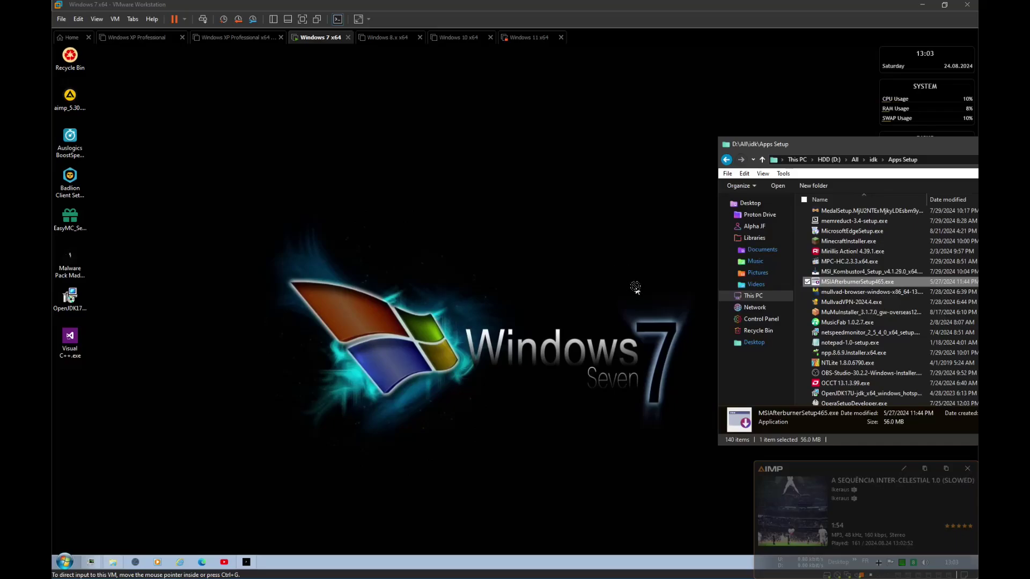
drag(635, 287, 620, 259)
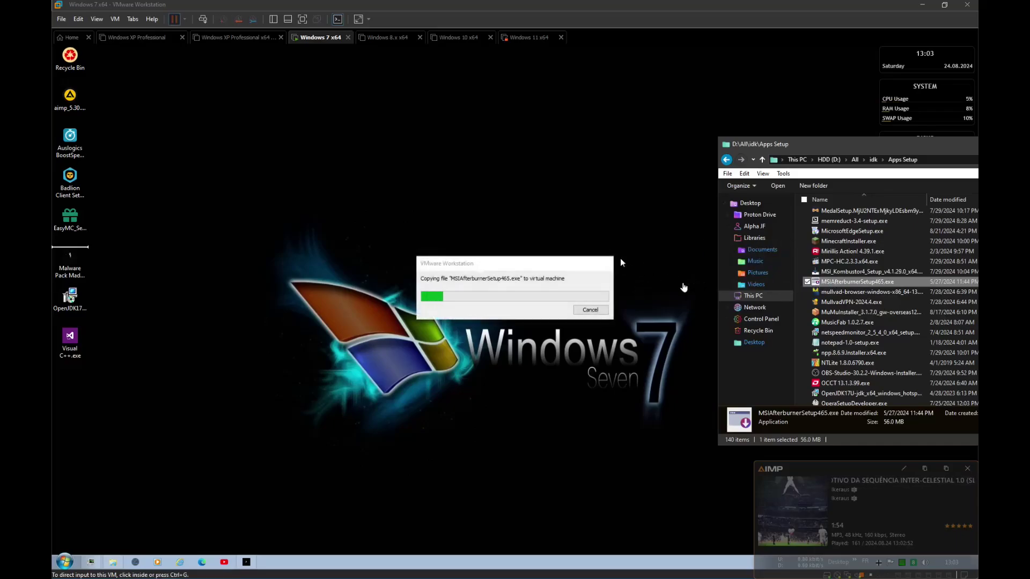
drag(767, 144, 625, 154)
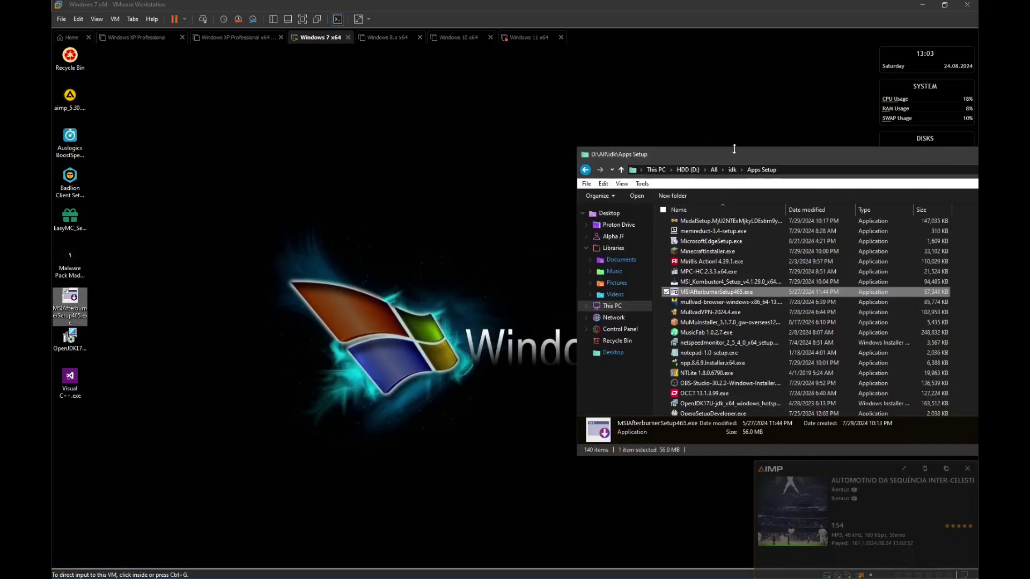
drag(913, 159, 755, 154)
click(620, 262)
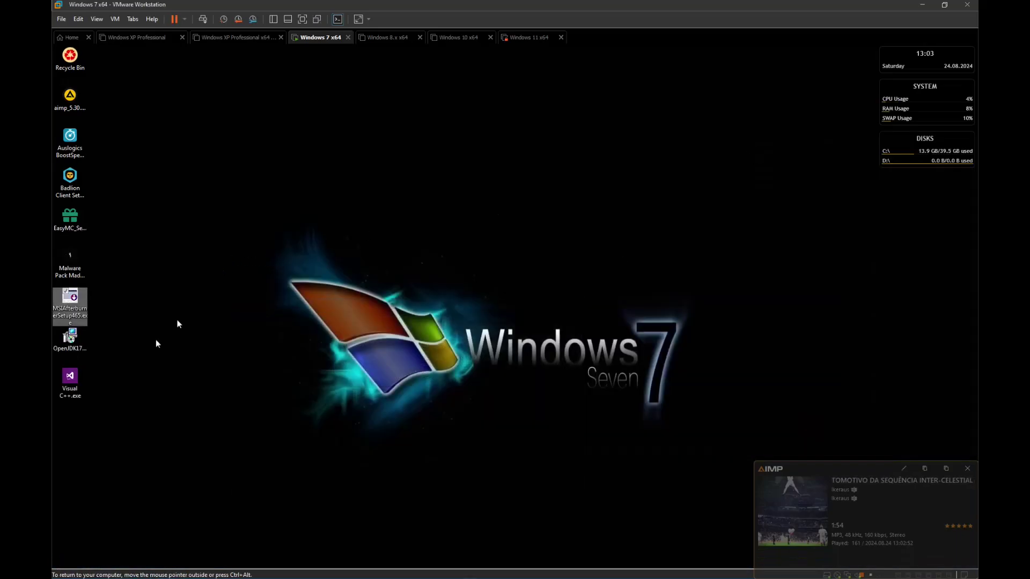
Bring up Task Manager in the virtual machine and launch the OpenJDK17, Badlion Client and AIMP installers from the desktop.
click(149, 376)
mouse_move(145, 558)
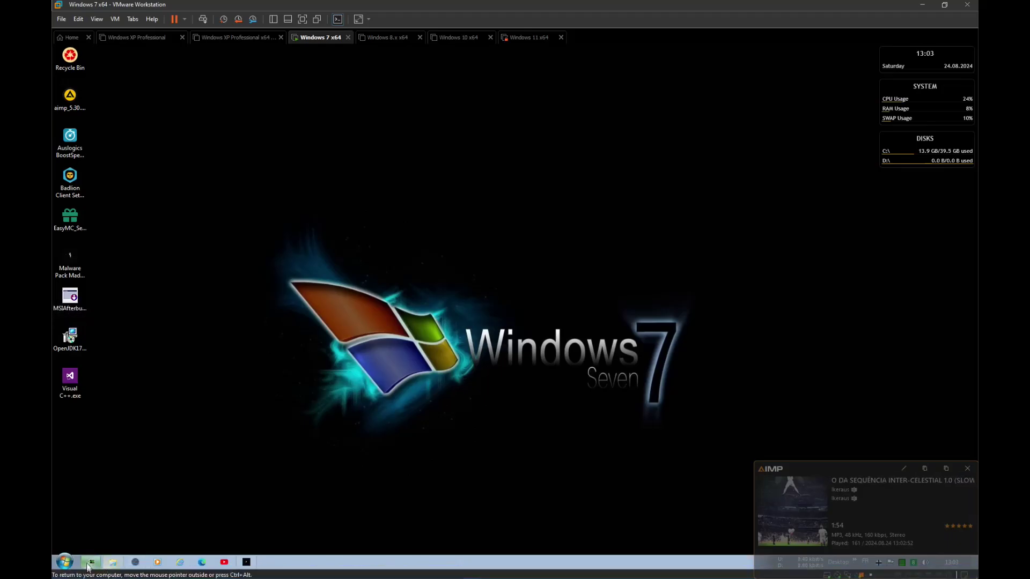
click(89, 564)
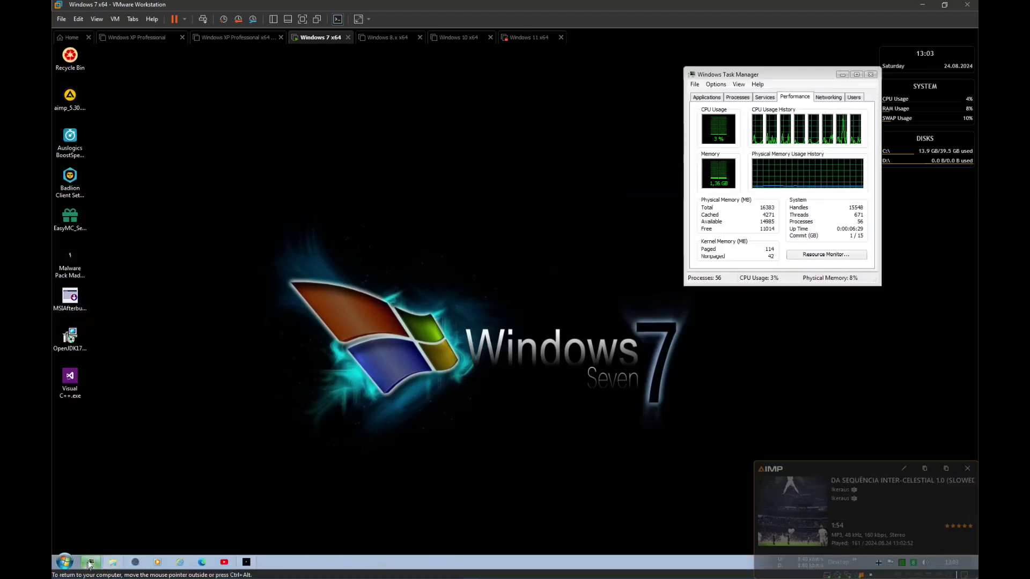
double_click(79, 336)
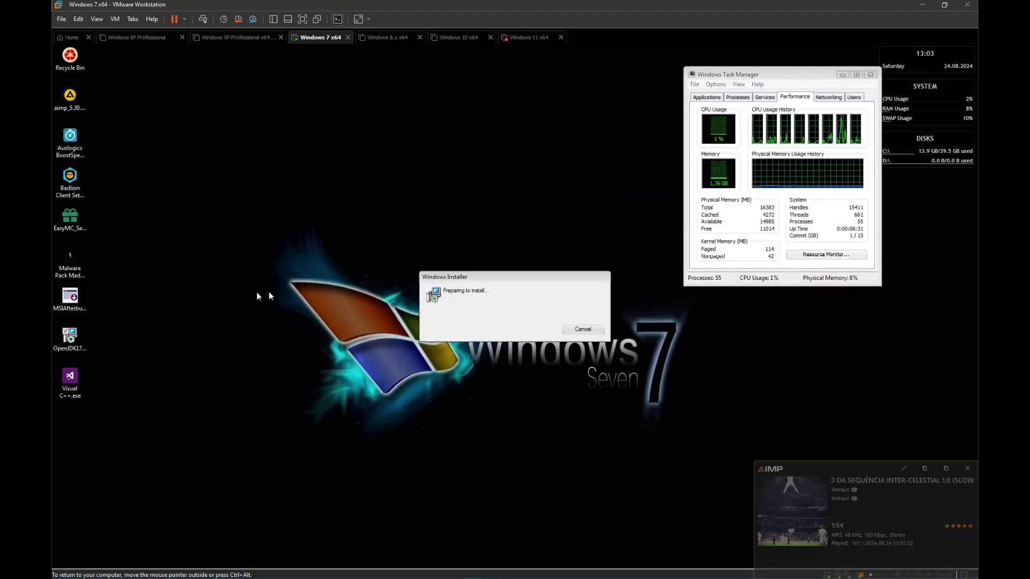
double_click(80, 182)
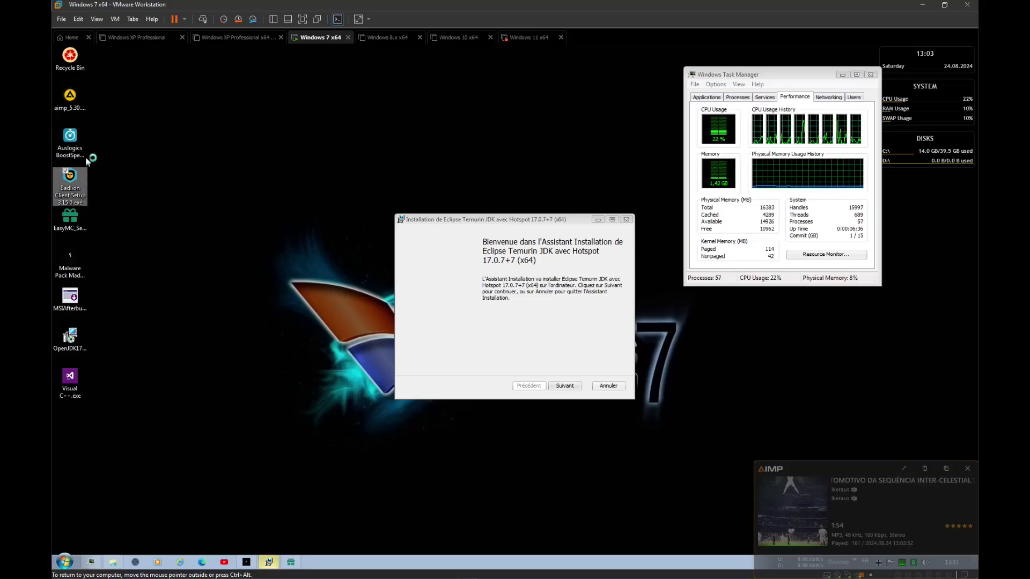
double_click(75, 107)
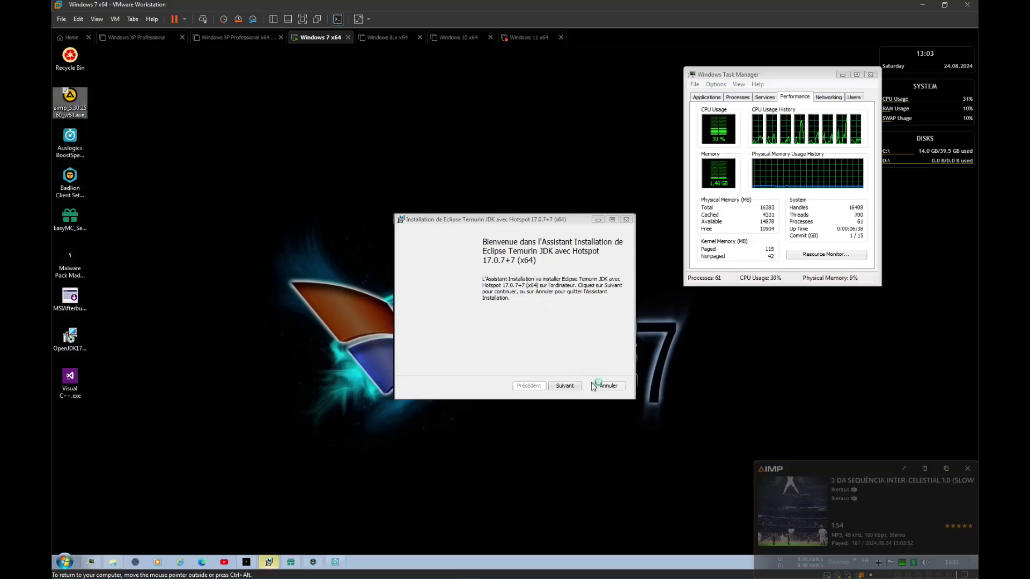
Start the Eclipse Temurin JDK installation with the JAVA_HOME variable component fully installed on the local disk, and move its window aside.
click(566, 385)
click(456, 308)
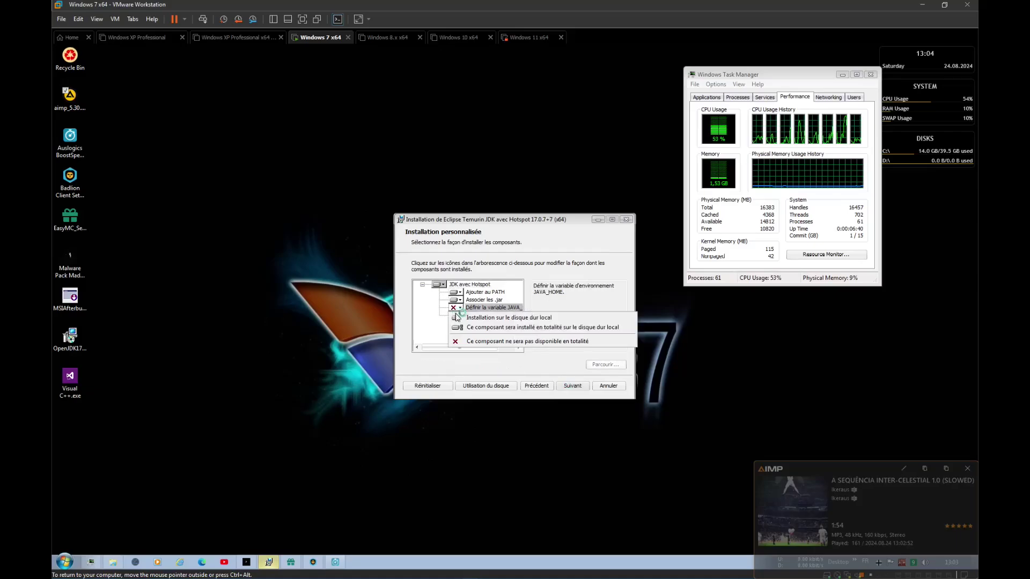
click(457, 317)
click(456, 307)
click(486, 327)
click(572, 385)
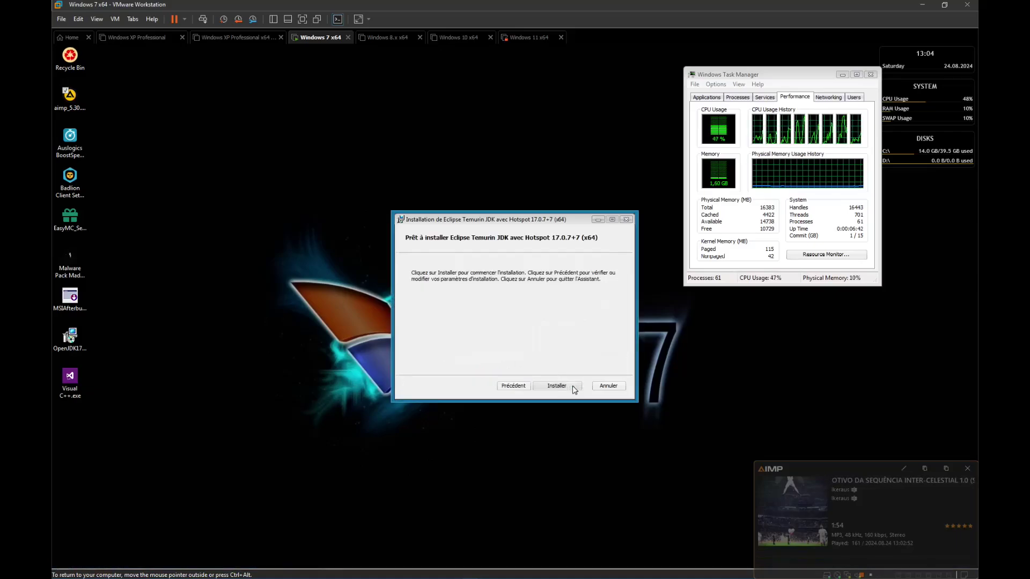
click(556, 386)
drag(455, 219, 190, 115)
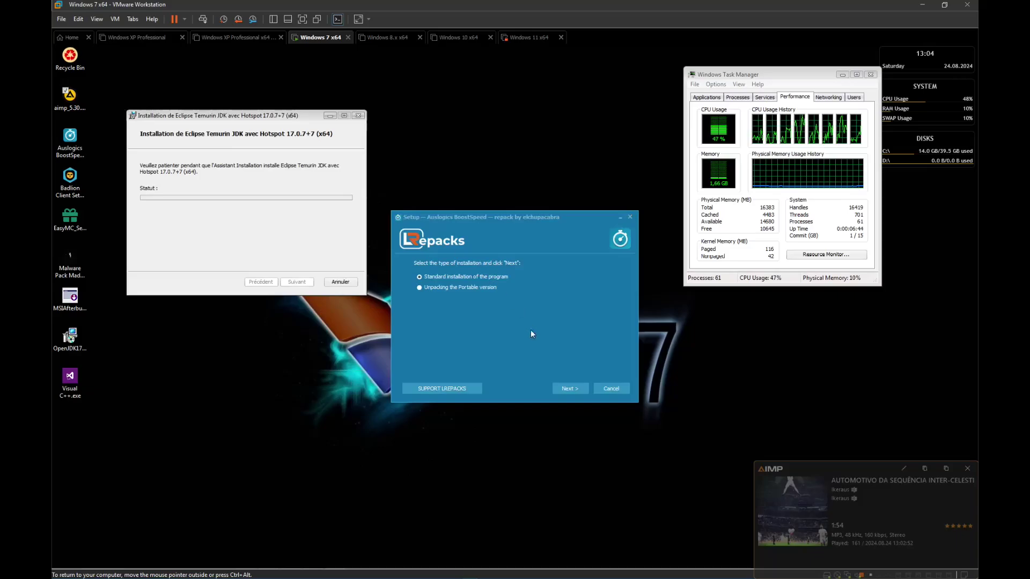
Choose the standard installation for Auslogics BoostSpeed and set its destination to C:\Program Files\BoostSpeed.
click(570, 387)
click(570, 384)
click(597, 296)
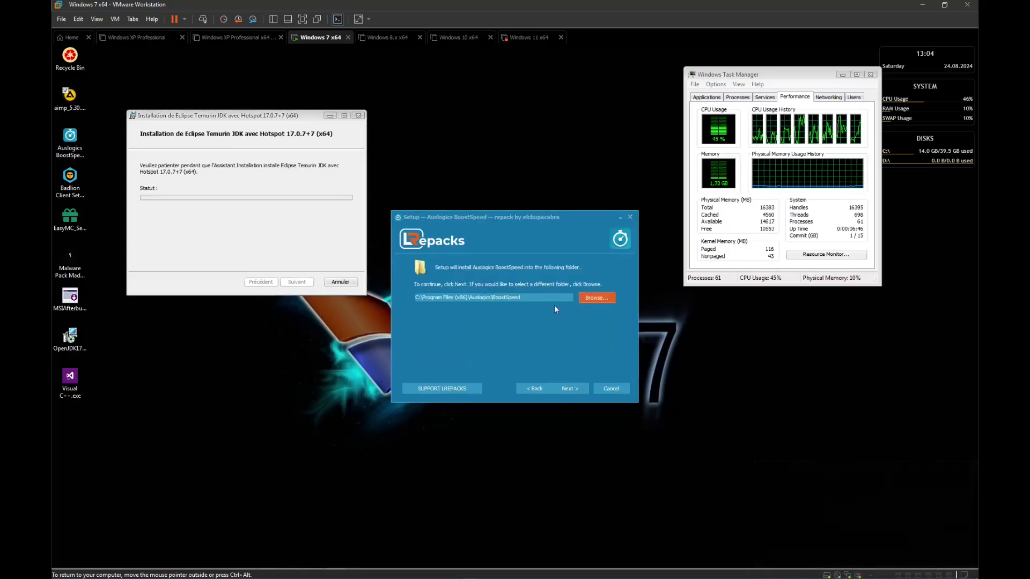
scroll(490, 296, up, 1)
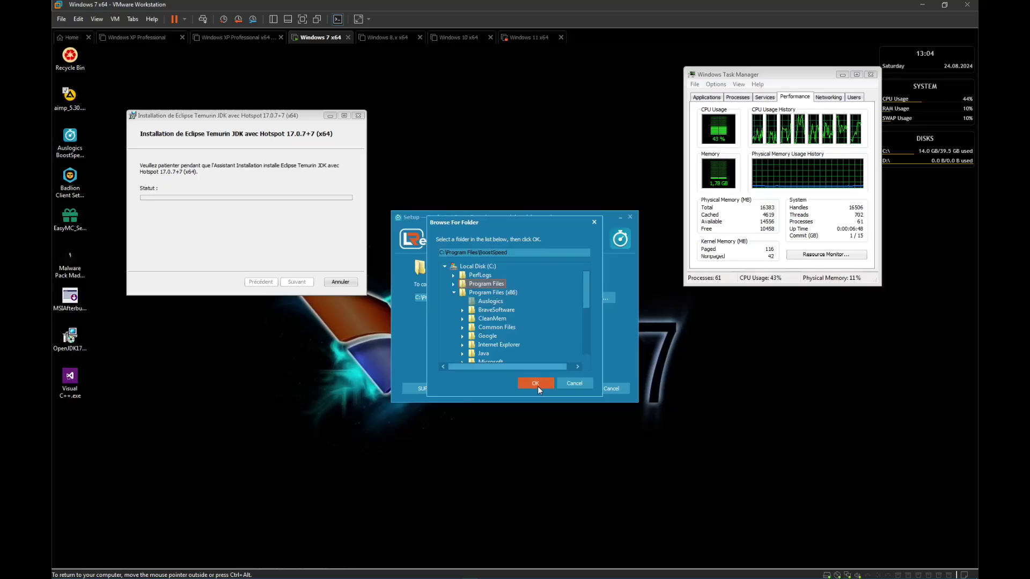
click(536, 384)
Keep only additional interface languages among the BoostSpeed installation tasks, without visiting the LRepacks website, and start the installation.
click(571, 388)
click(571, 388)
click(465, 347)
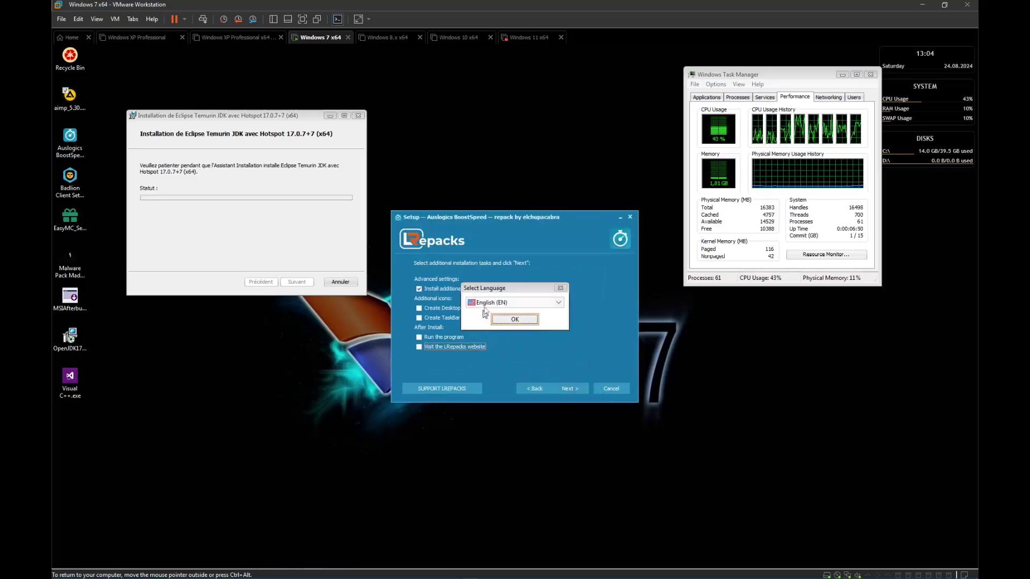
drag(557, 270, 622, 250)
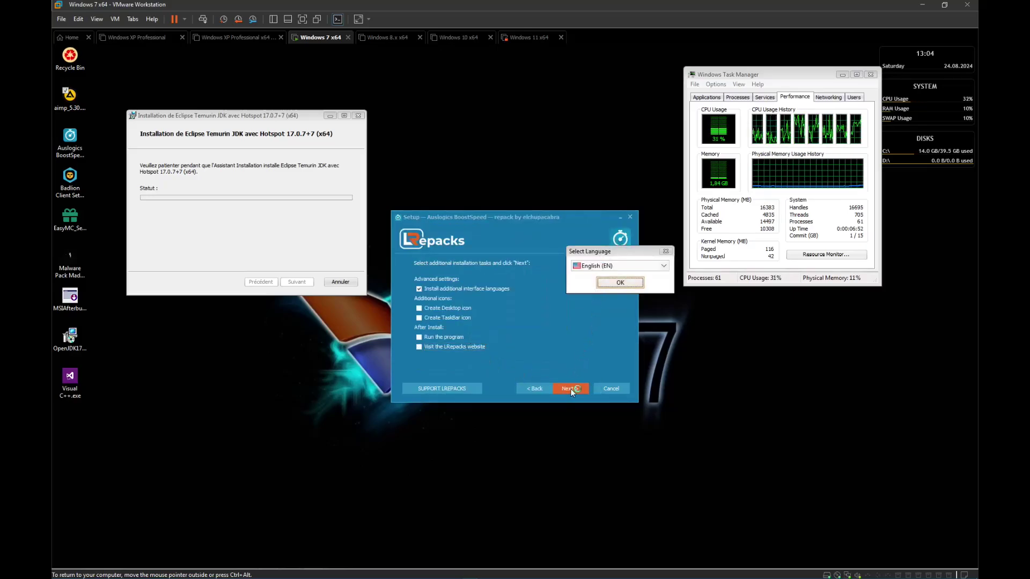
click(571, 388)
Install the normal version of AIMP in English to C:\Program Files\AIMP\, accepting the licence and default integration options, and move the wizard aside.
click(622, 283)
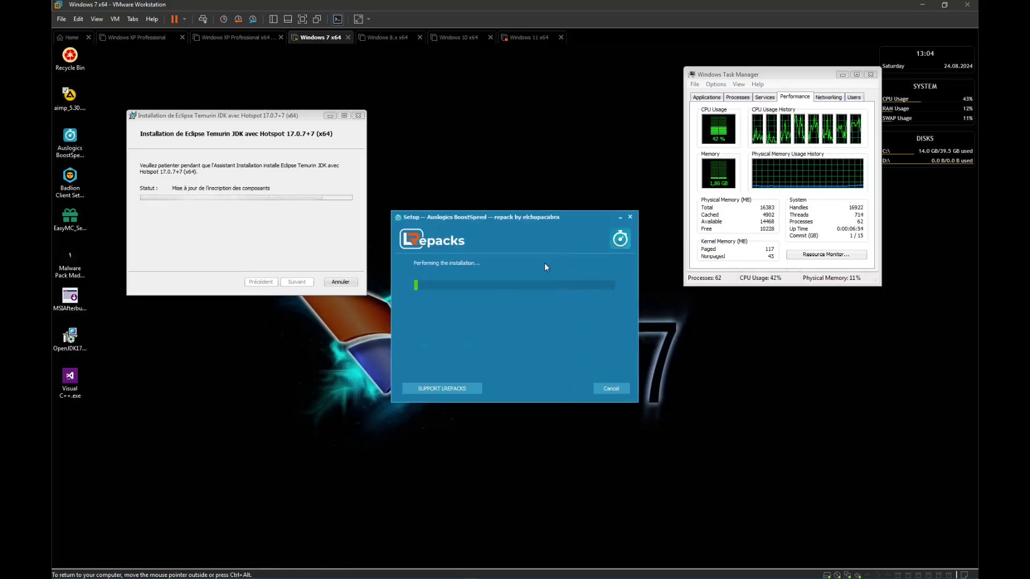
click(615, 418)
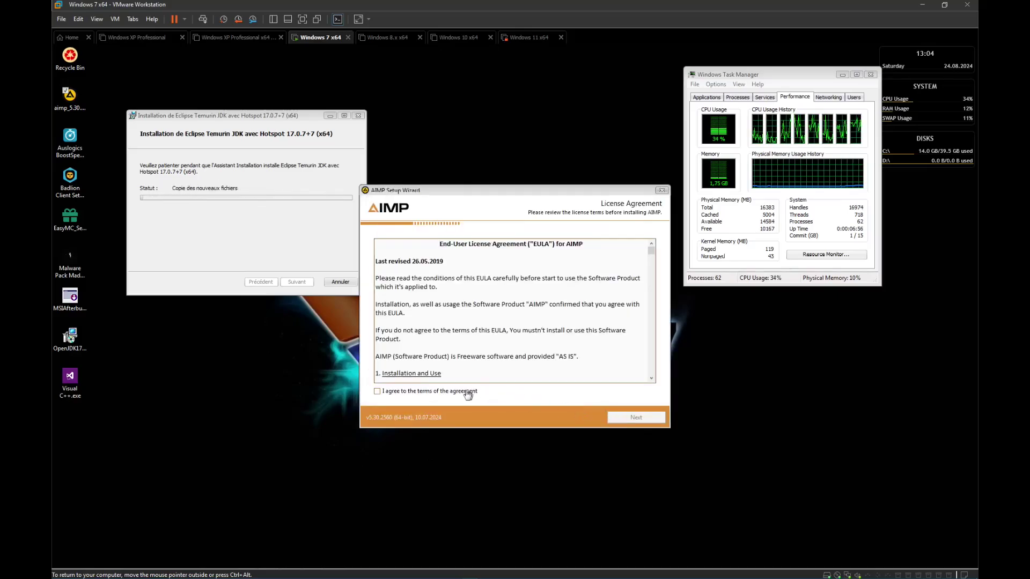
click(466, 391)
click(625, 417)
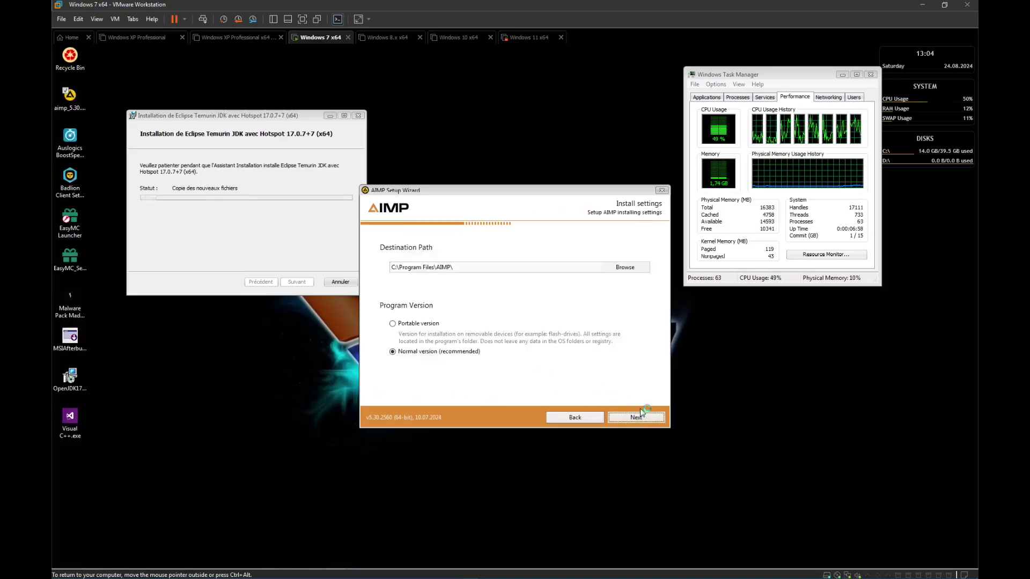
click(635, 418)
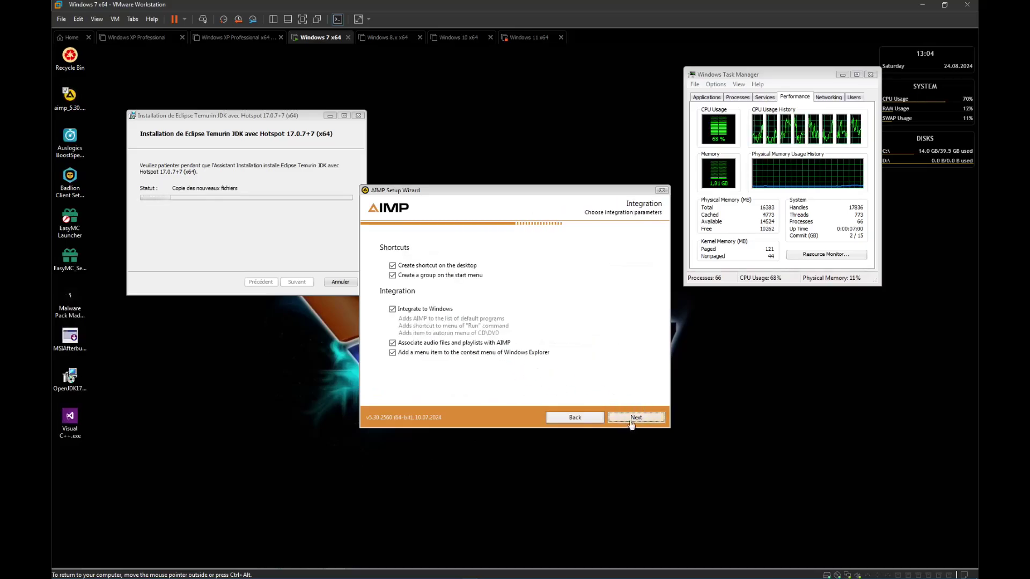
click(631, 418)
click(635, 417)
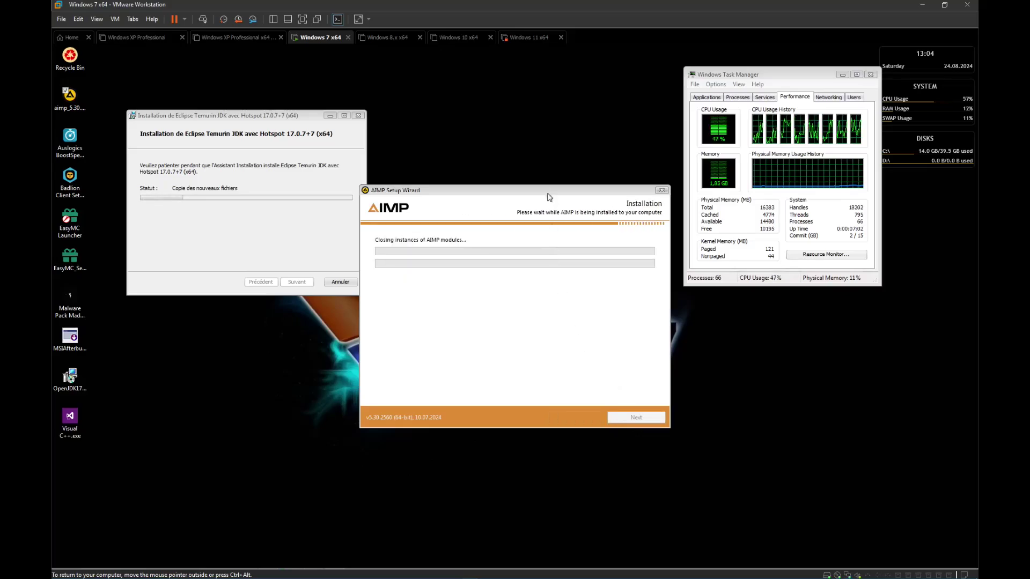
drag(516, 191, 712, 167)
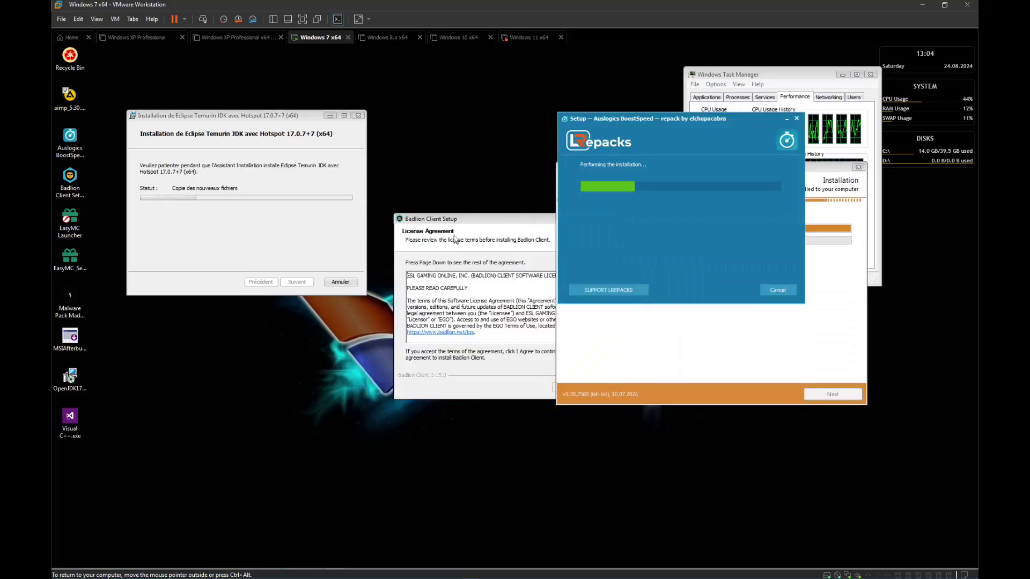
Install Badlion Client to C:\Program Files\Badlion Client, bring Task Manager forward, and dismiss the EasyMC Launcher window.
click(458, 369)
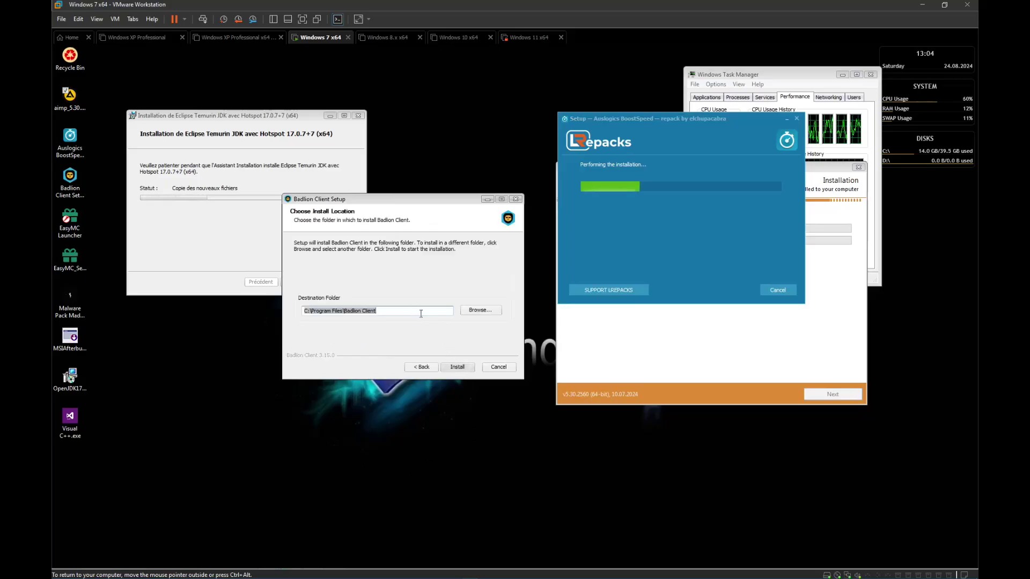
click(458, 368)
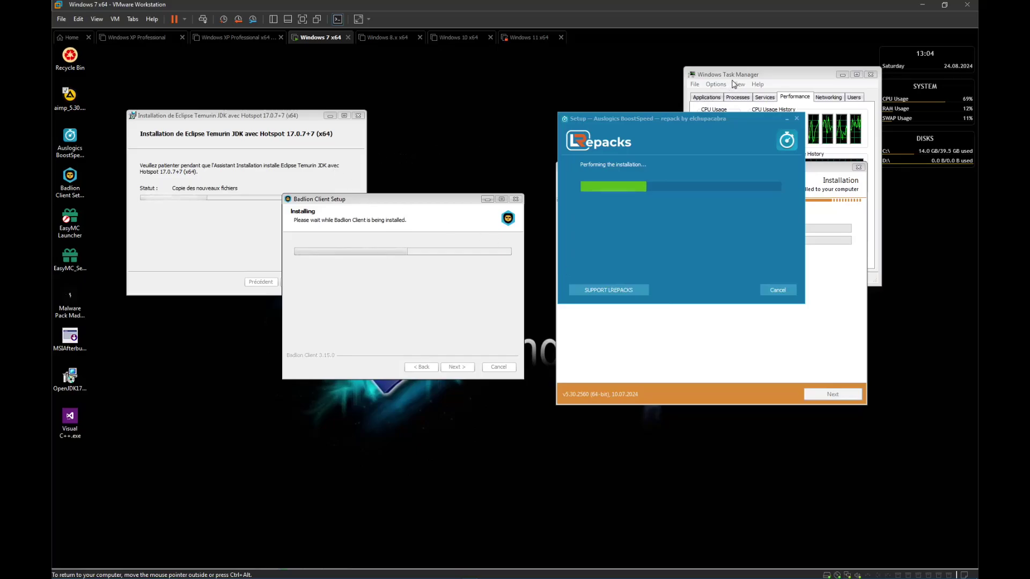
click(715, 85)
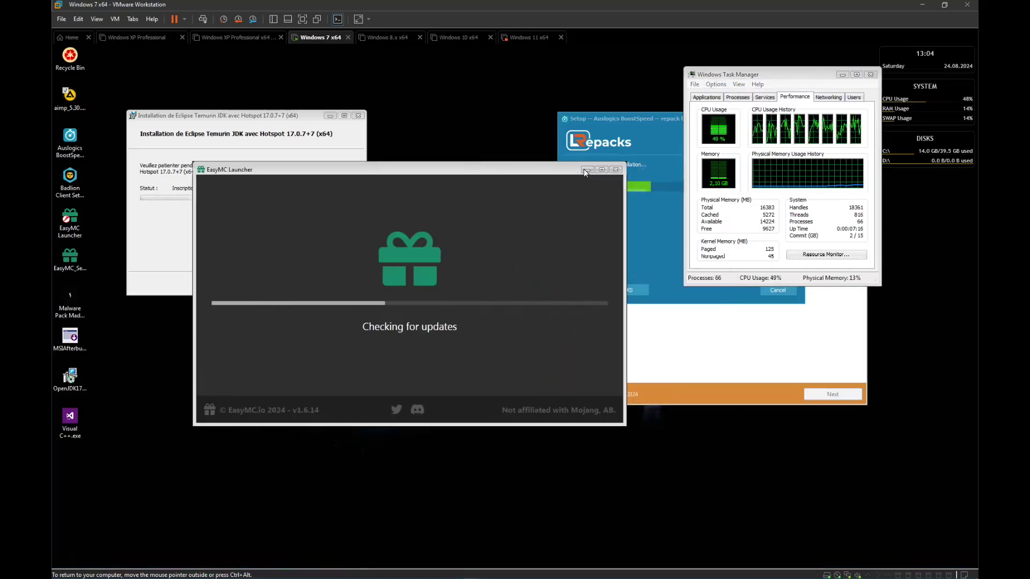
click(584, 170)
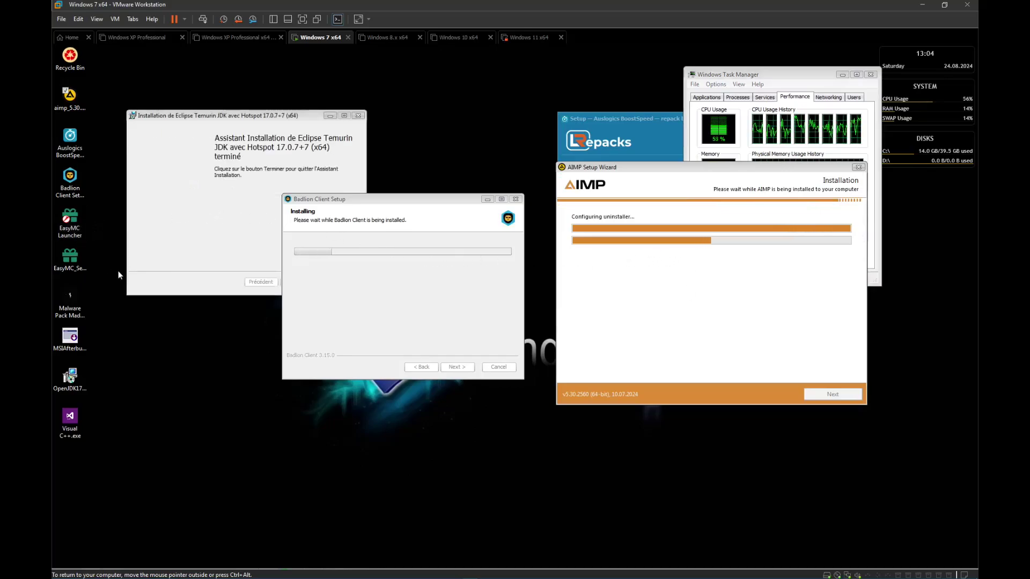
Finish the Eclipse Temurin JDK wizard and launch the MSI Afterburner and Visual C++ installers from the desktop.
click(156, 208)
click(297, 282)
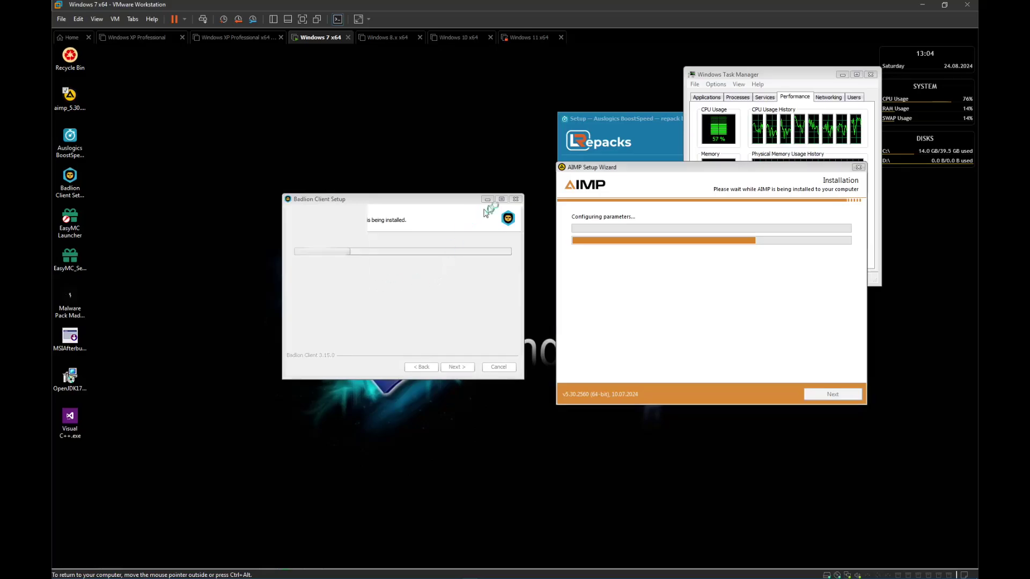
click(77, 339)
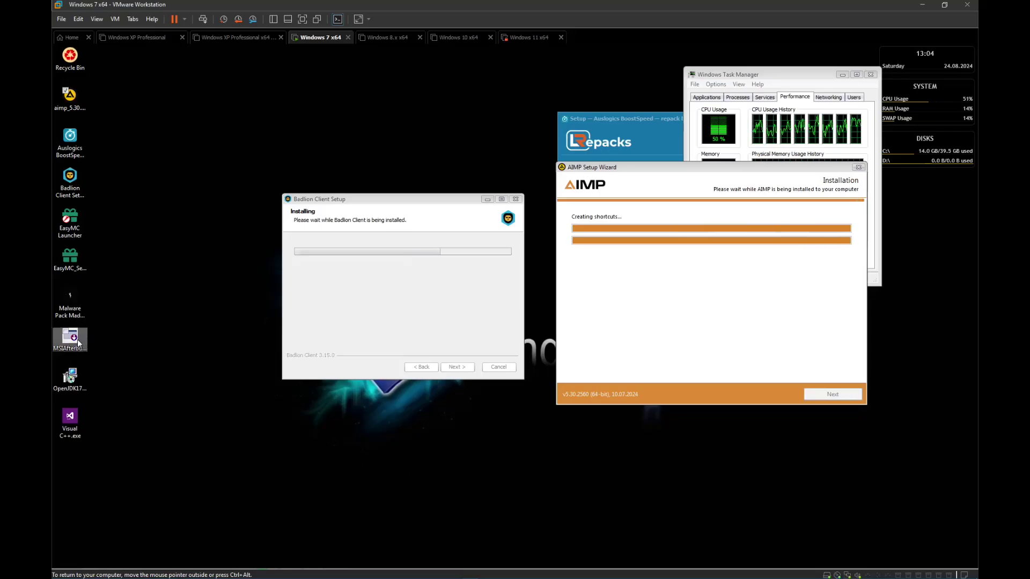
click(70, 460)
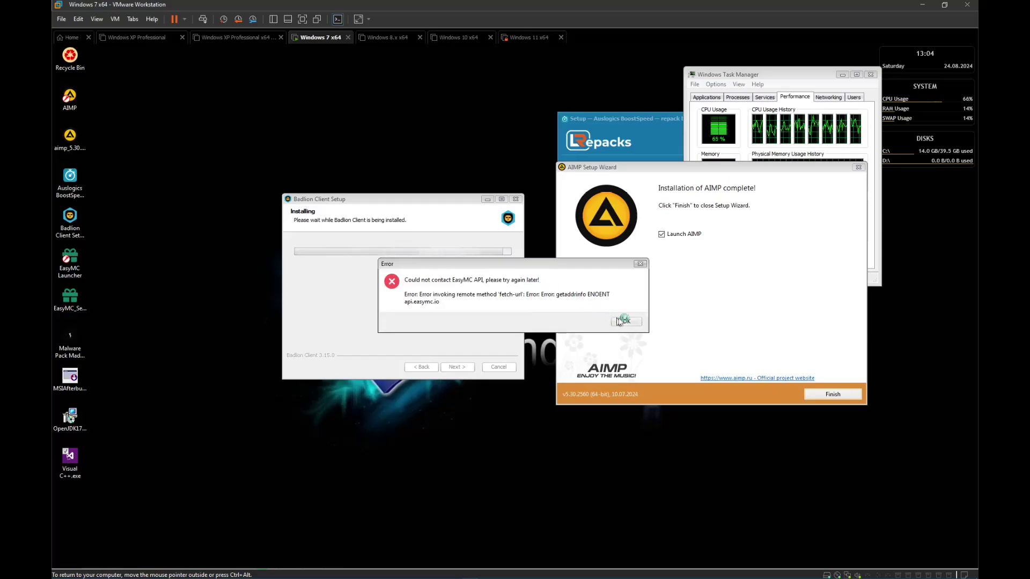
Dismiss the EasyMC error, finish the AIMP and Badlion Client wizards without launching AIMP, and choose Visual C++ Pack installation for all users.
click(627, 322)
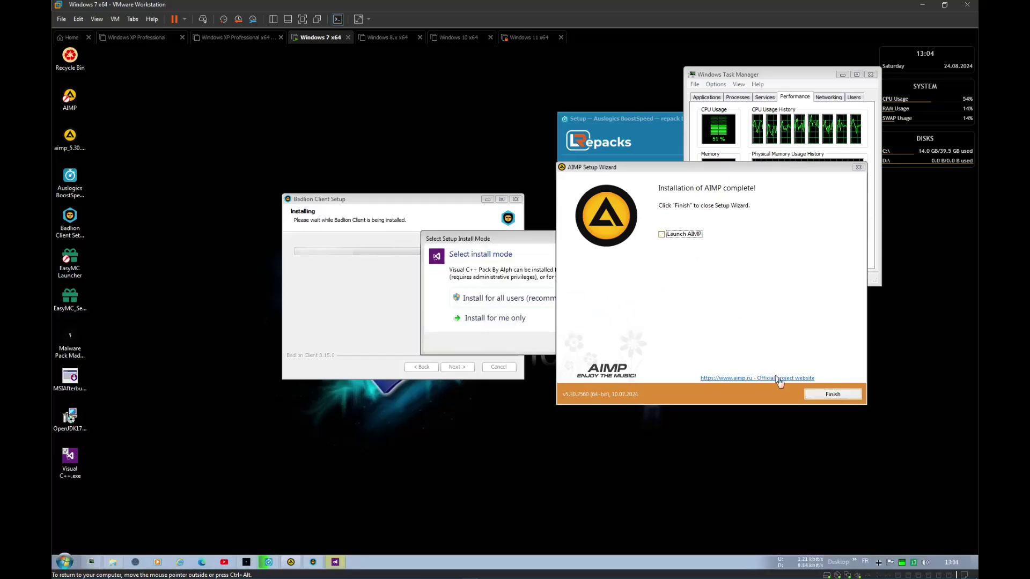
click(821, 394)
click(520, 299)
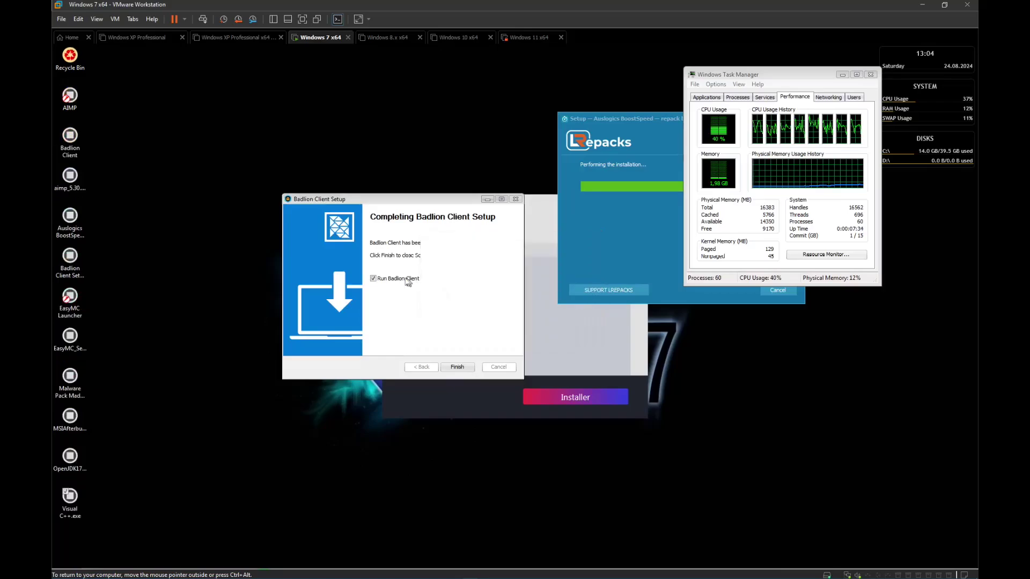
click(457, 367)
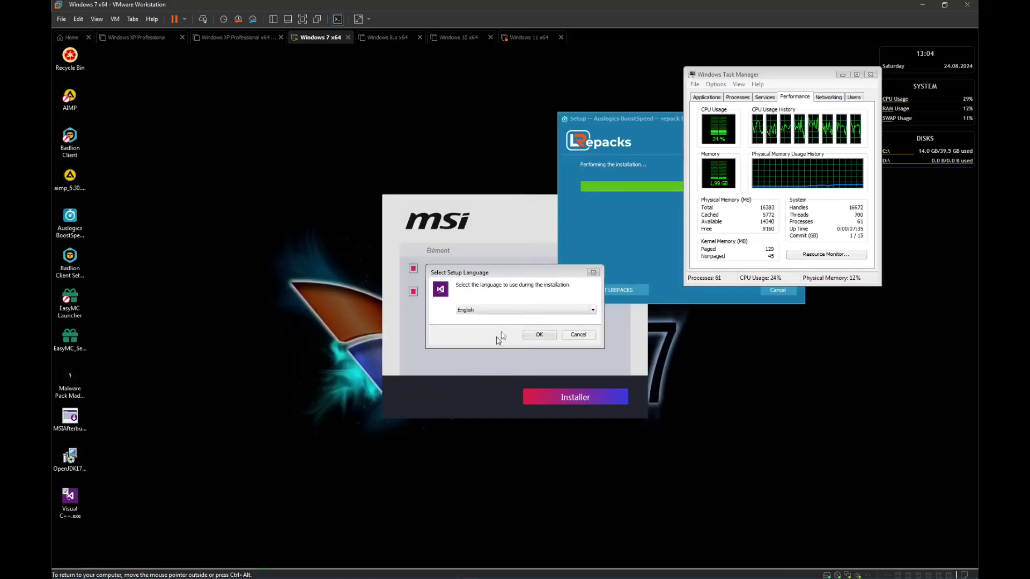
Run the Visual C++ Pack setup in English, move it aside, accept its licence agreement and continue to the Information page.
click(539, 335)
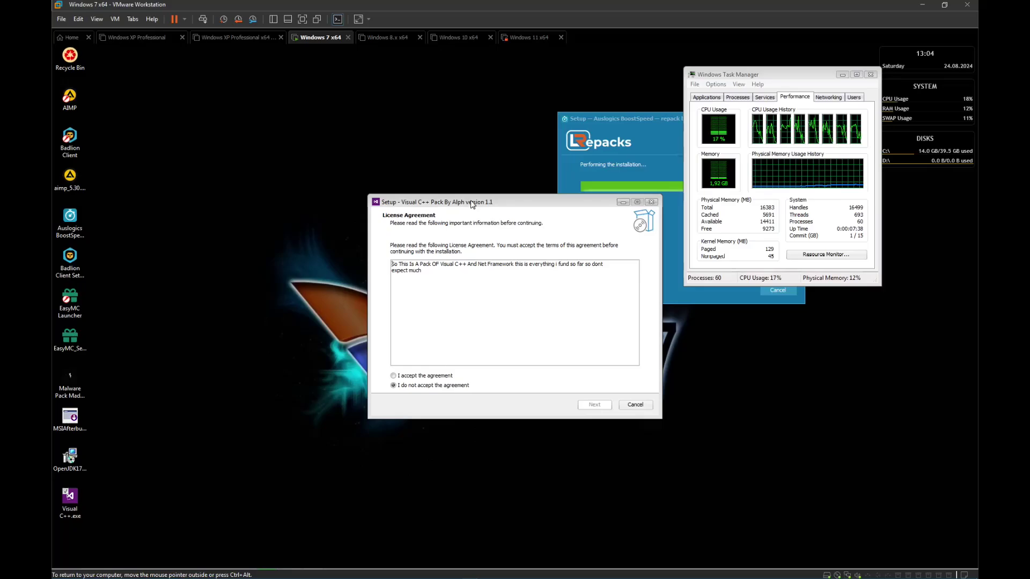
drag(435, 203, 258, 154)
click(257, 328)
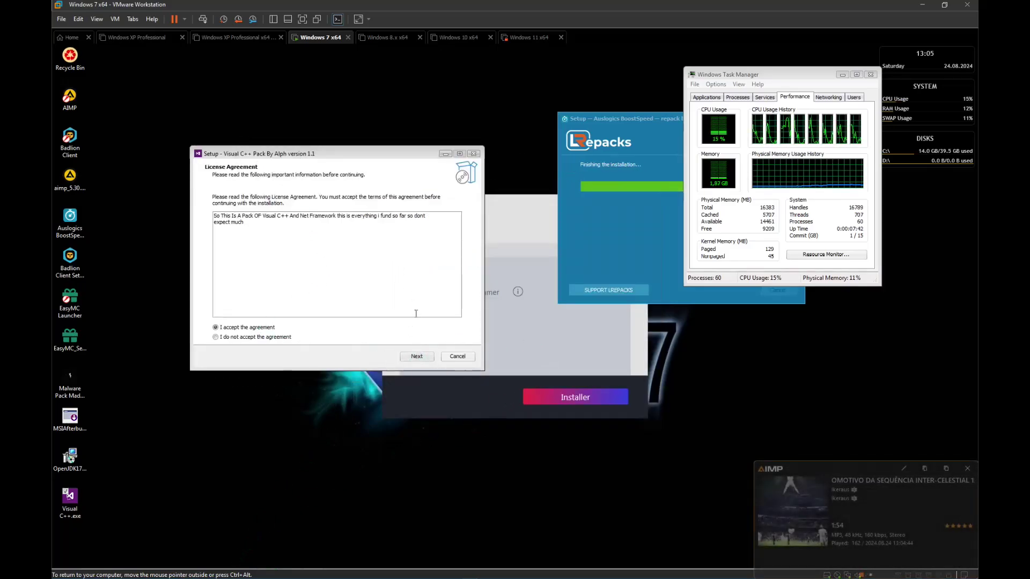
click(416, 357)
Exclude Norton 360 for Gamer from the MSI Afterburner setup and start the installation.
click(540, 329)
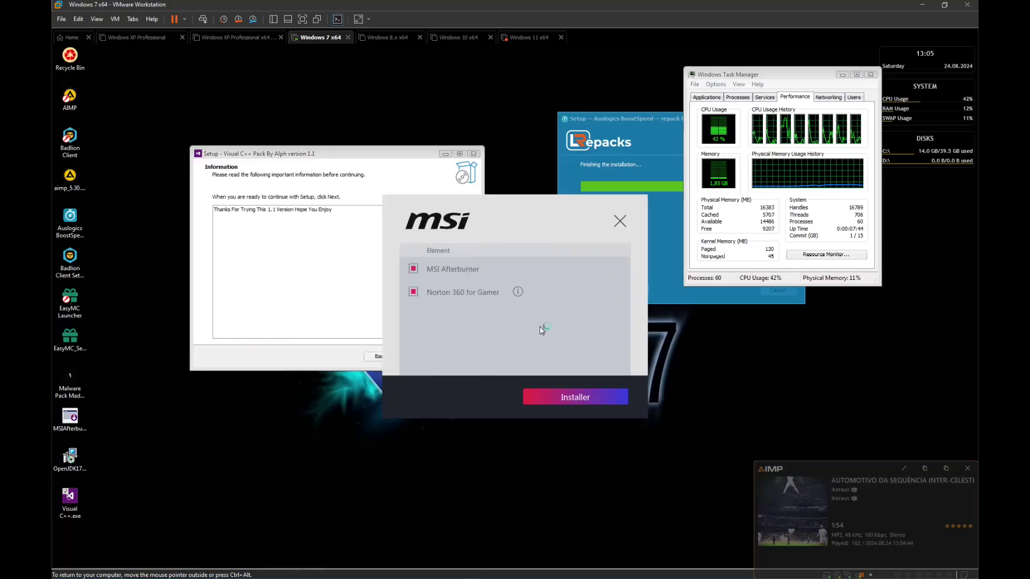
click(555, 398)
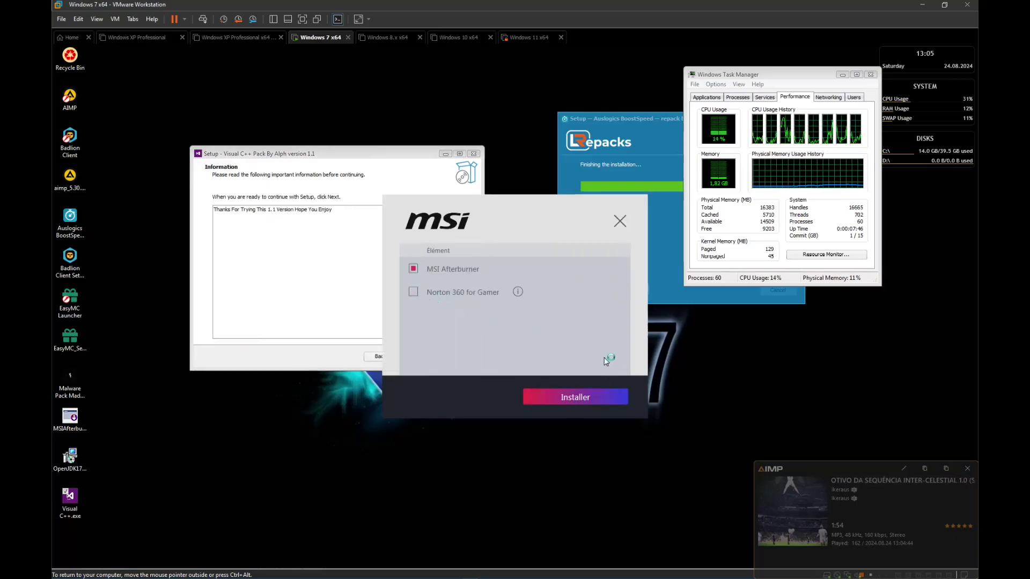
click(590, 390)
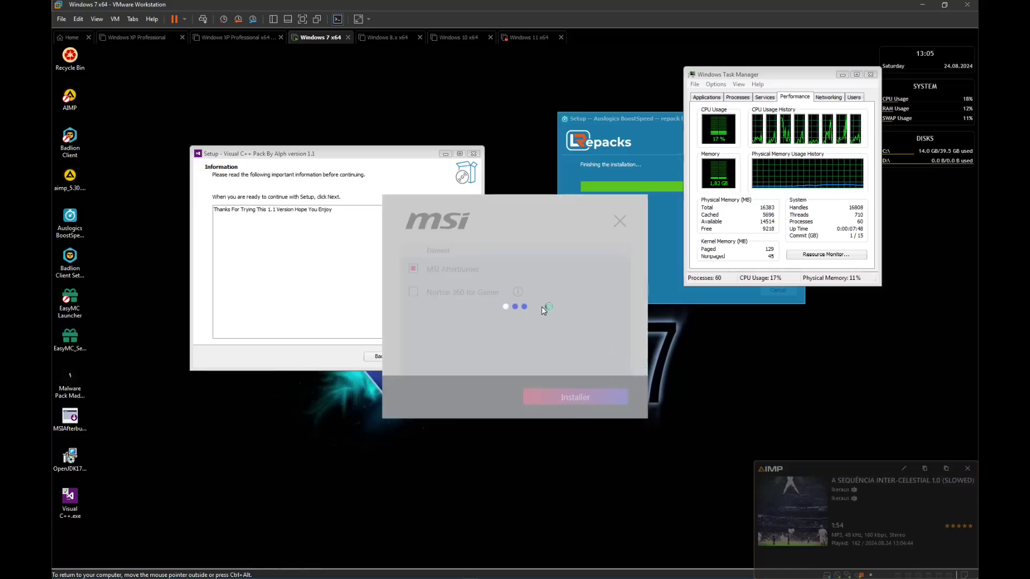
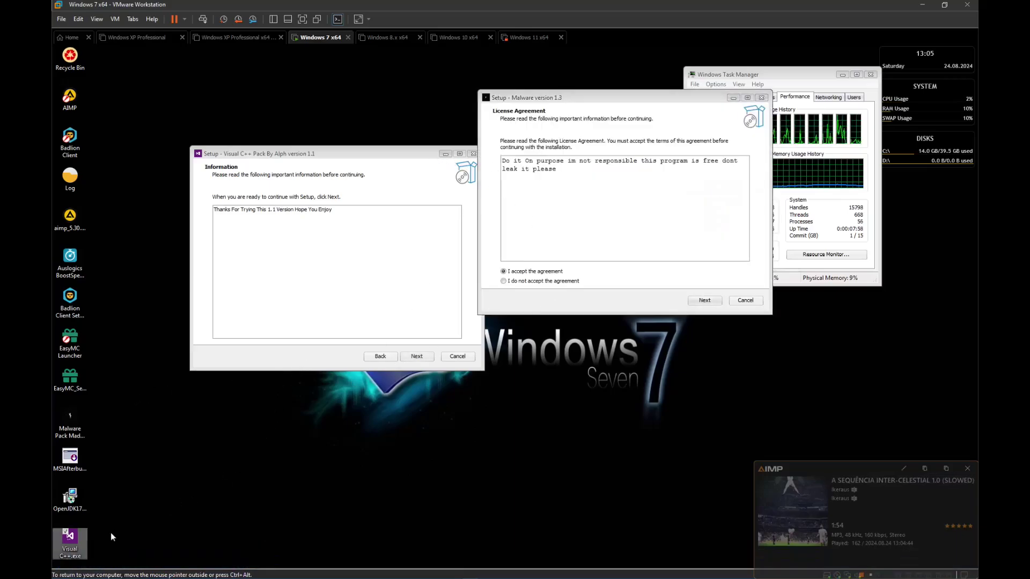
Move all the application shortcuts and installers on the desktop to the Recycle Bin, skipping every file that is in use.
drag(125, 544, 93, 238)
drag(102, 167, 78, 106)
click(78, 105)
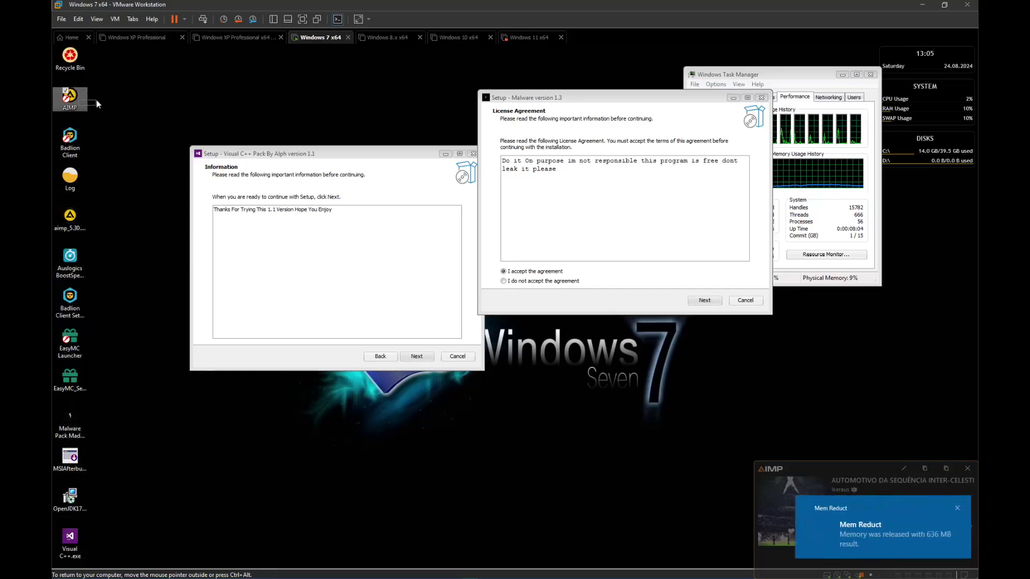
drag(84, 431, 71, 57)
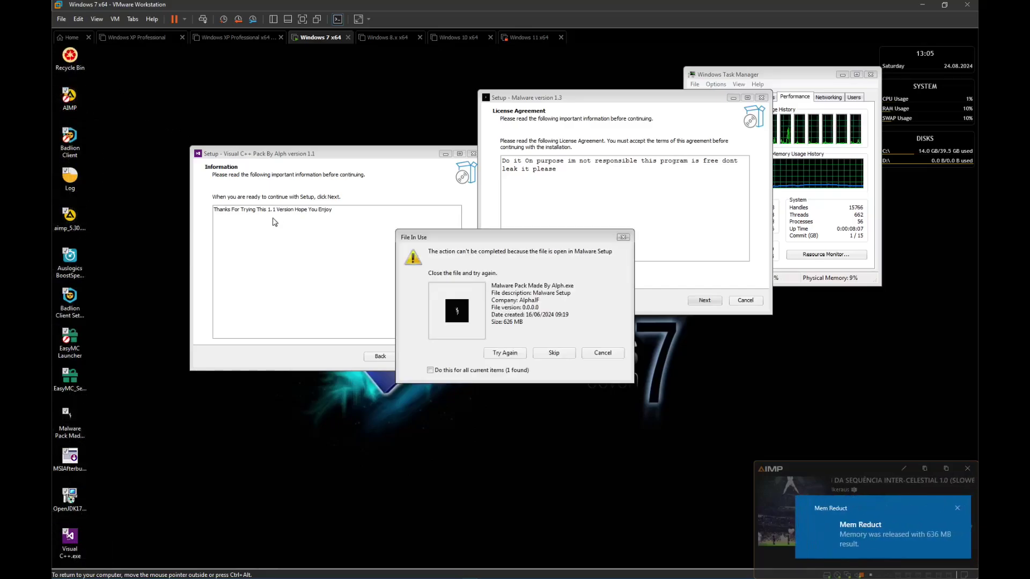
click(502, 370)
click(553, 353)
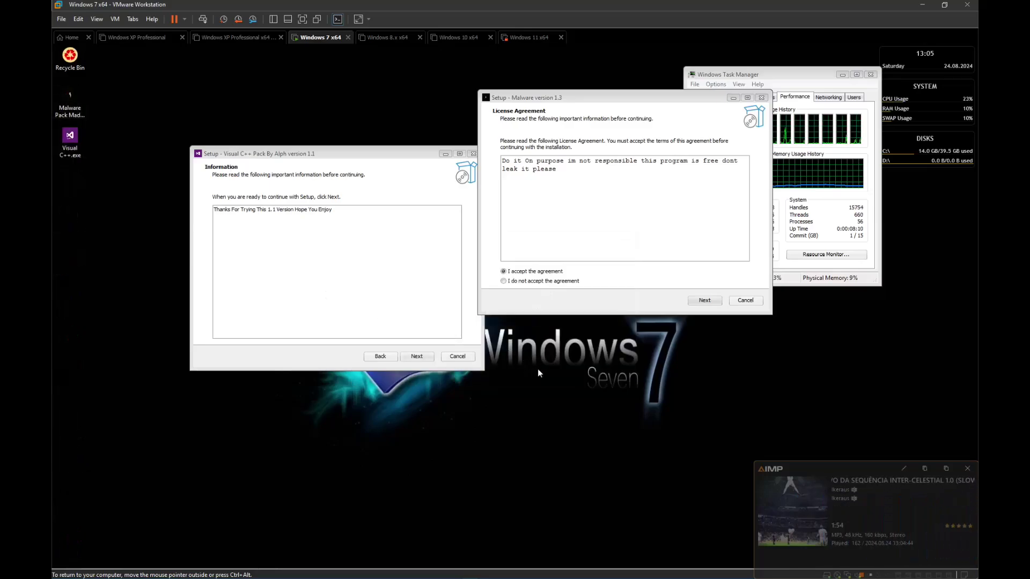
Continue past the licence agreement of the Malware 1.3 setup and enter the installation password.
click(702, 303)
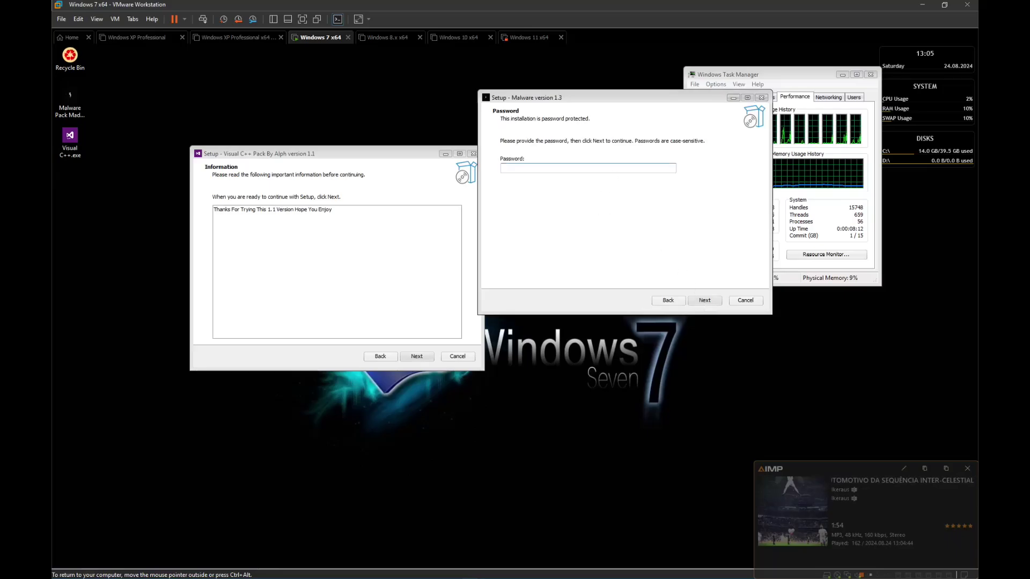
text(infe)
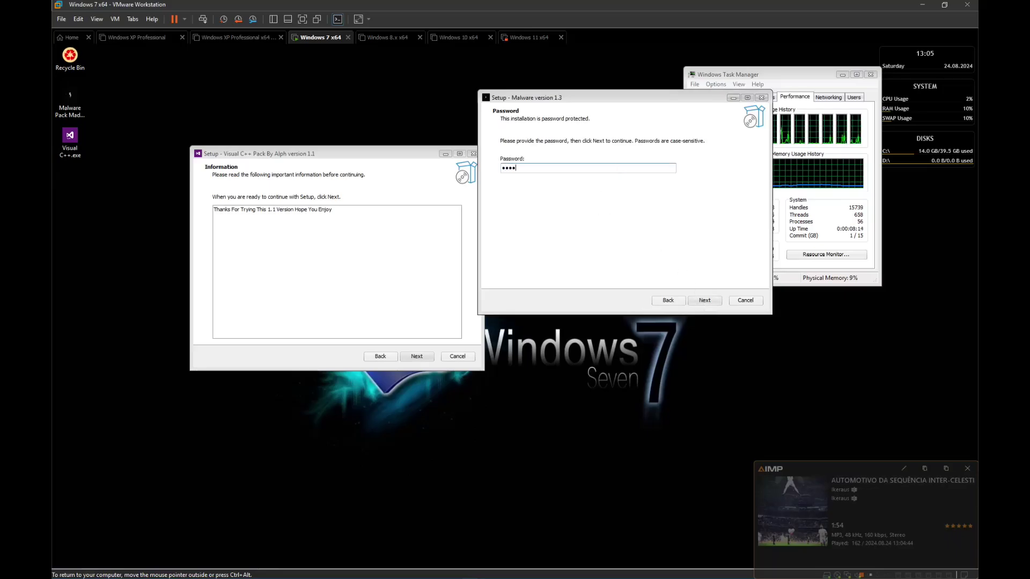
text(cted)
key(Return)
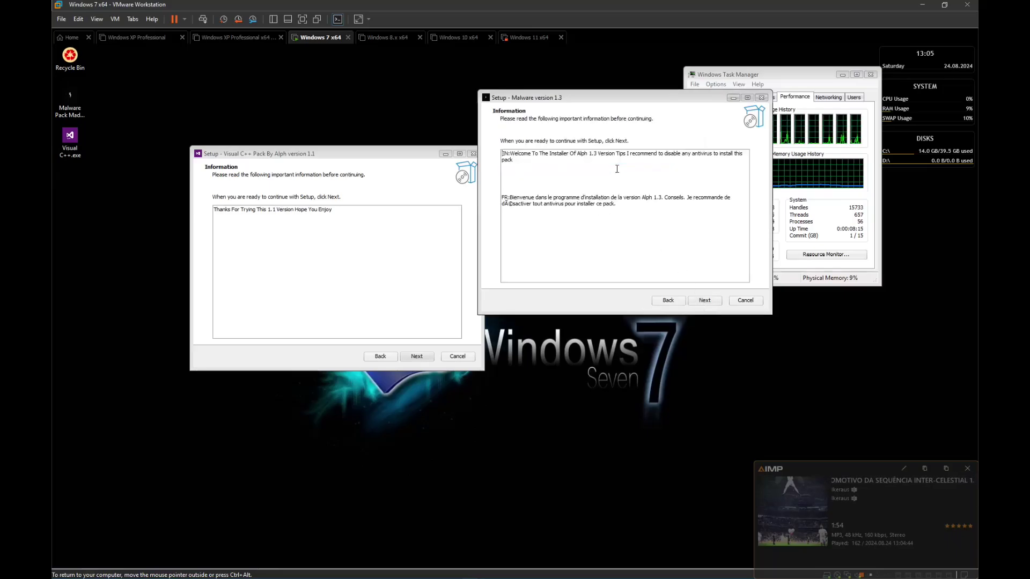
Keep the default destination and Start Menu folder in the Malware setup and start the installation.
click(701, 303)
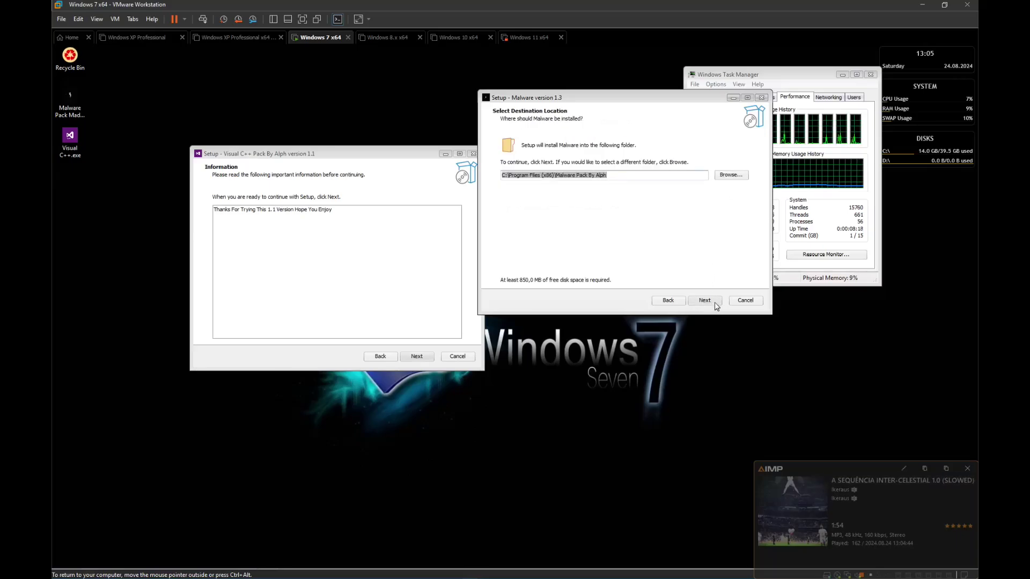
click(715, 304)
click(713, 301)
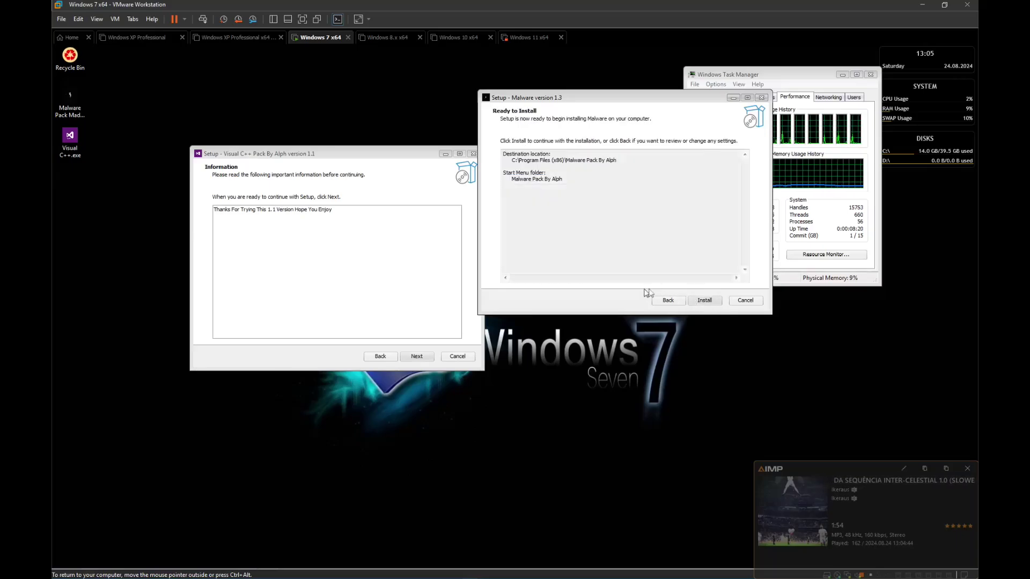
click(705, 301)
Set the Visual C++ Pack destination to C:\Program Files (x86)\Visual C++ Pack By Alph and start its installation.
click(417, 356)
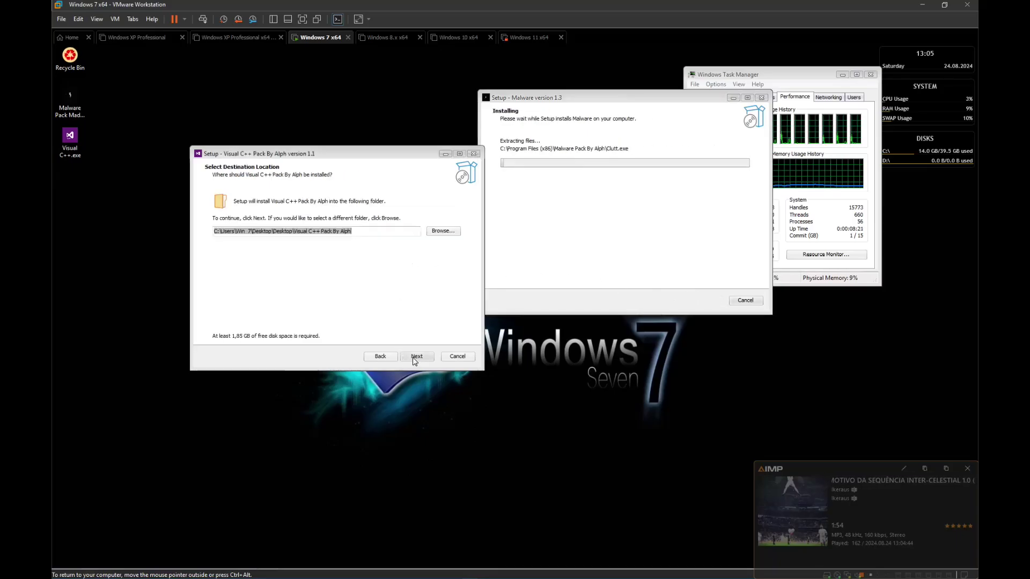
click(438, 233)
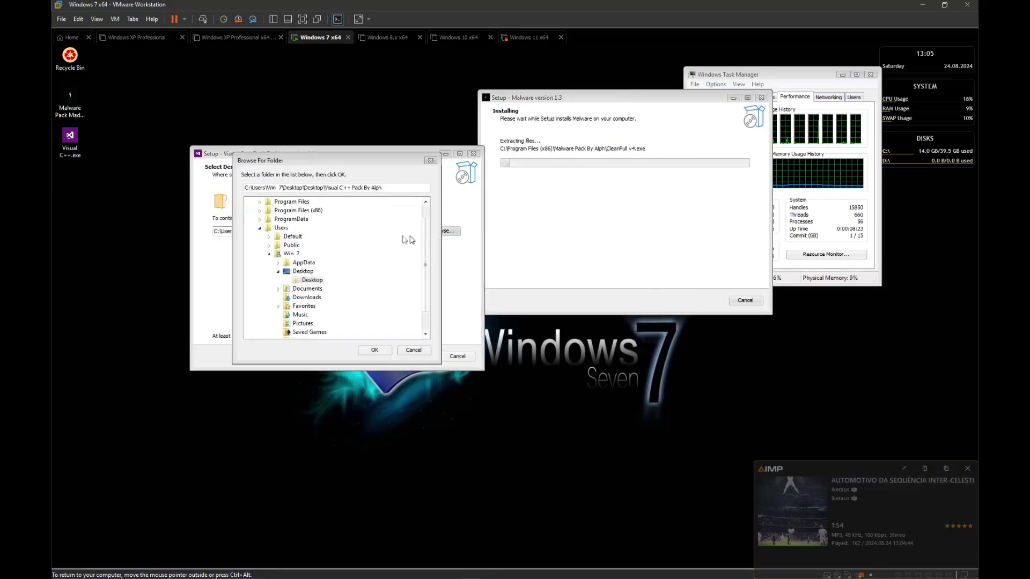
click(375, 350)
click(416, 356)
click(417, 356)
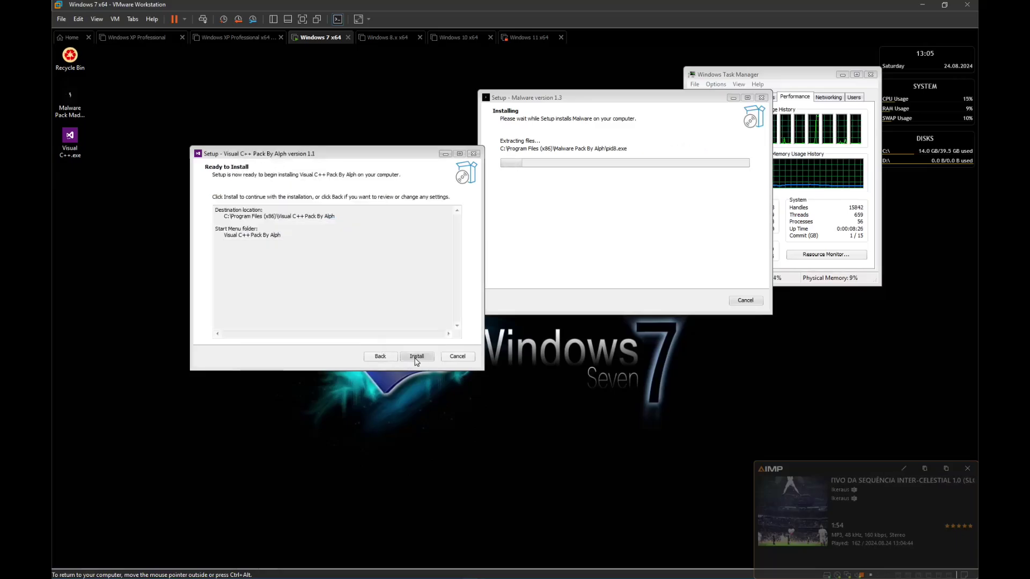
click(417, 357)
In Windows Explorer, delete the Visual C++ Pack By Alph folder and desktop.ini from C:\Program Files, and close the window.
mouse_move(199, 575)
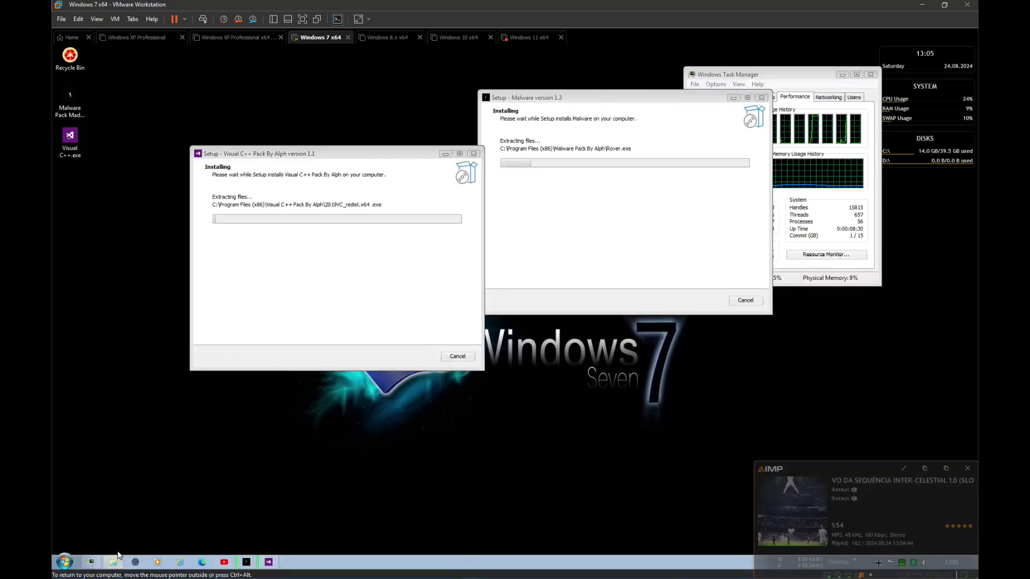
mouse_move(110, 561)
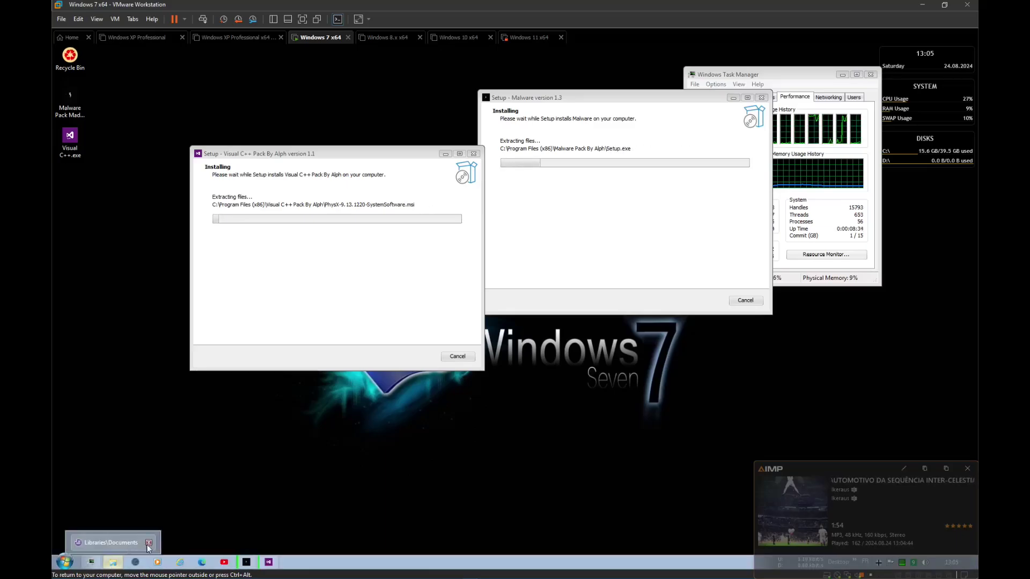
click(113, 562)
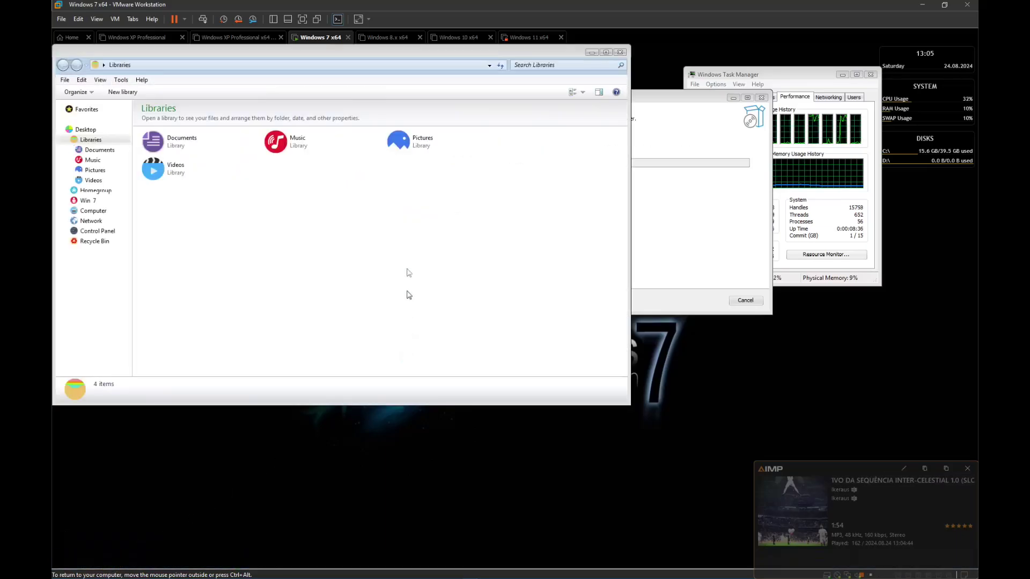
click(94, 211)
double_click(182, 129)
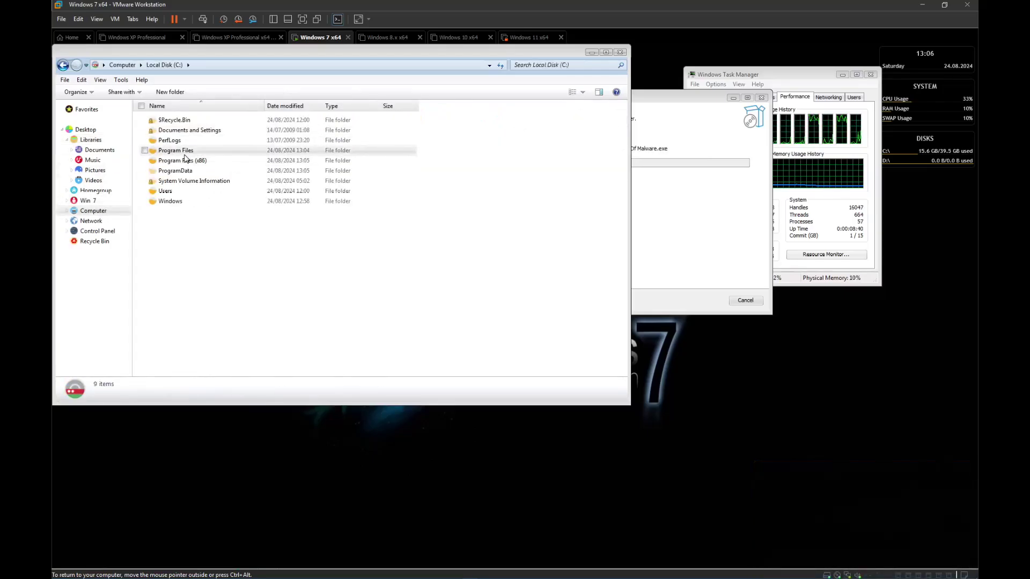
double_click(196, 159)
scroll(193, 182, down, 6)
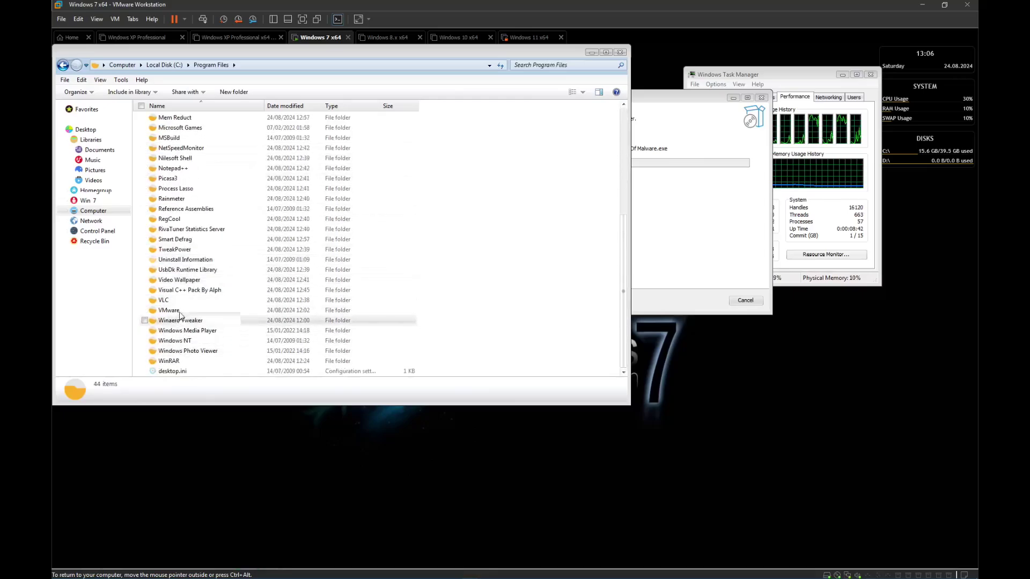
click(196, 290)
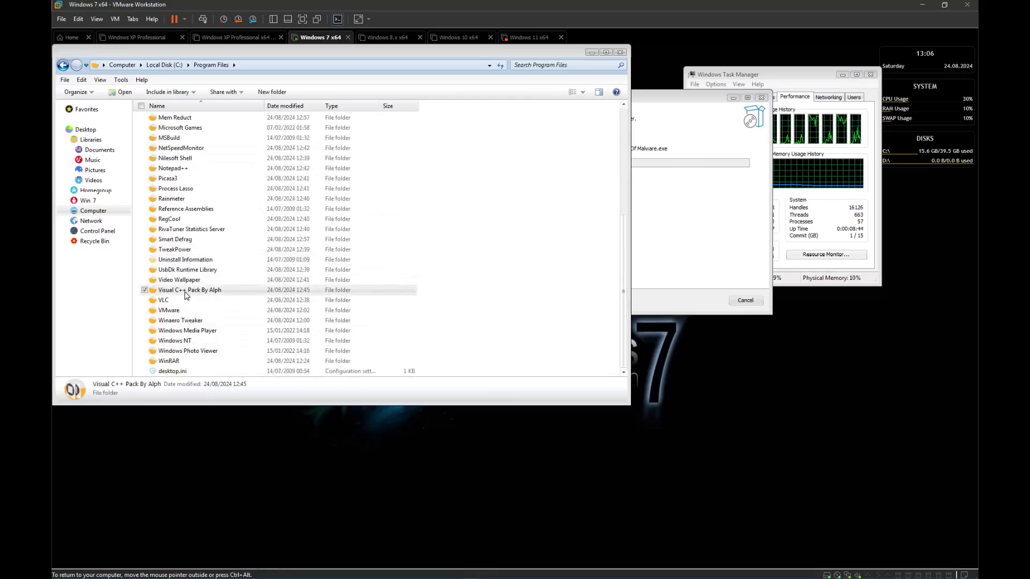
click(174, 370)
key(Delete)
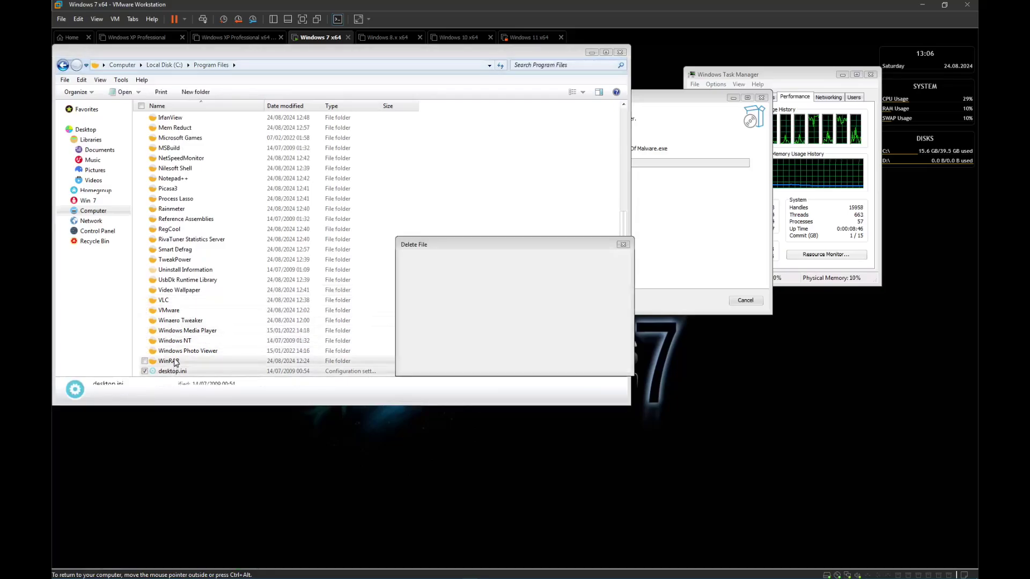
key(Return)
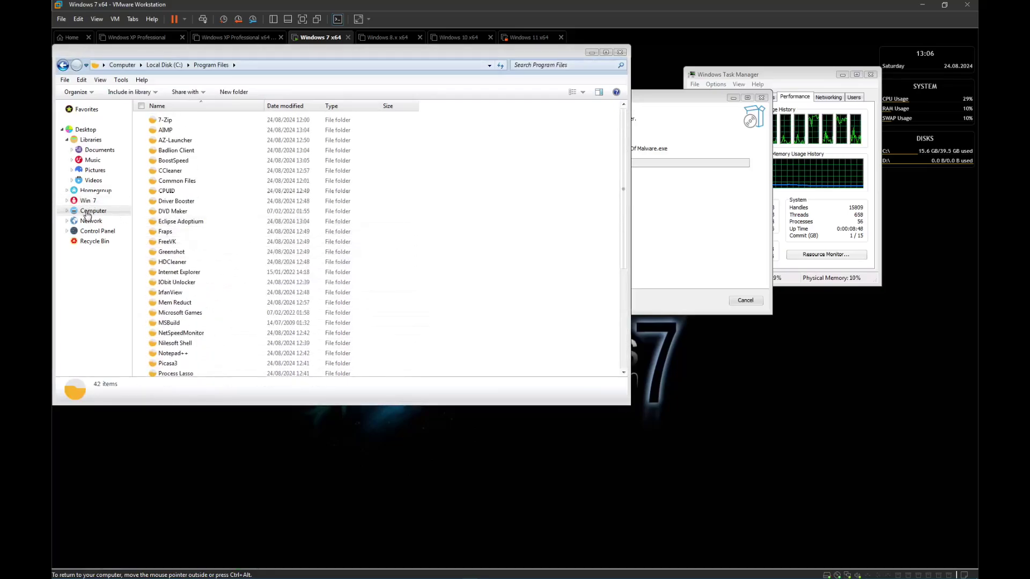
click(89, 211)
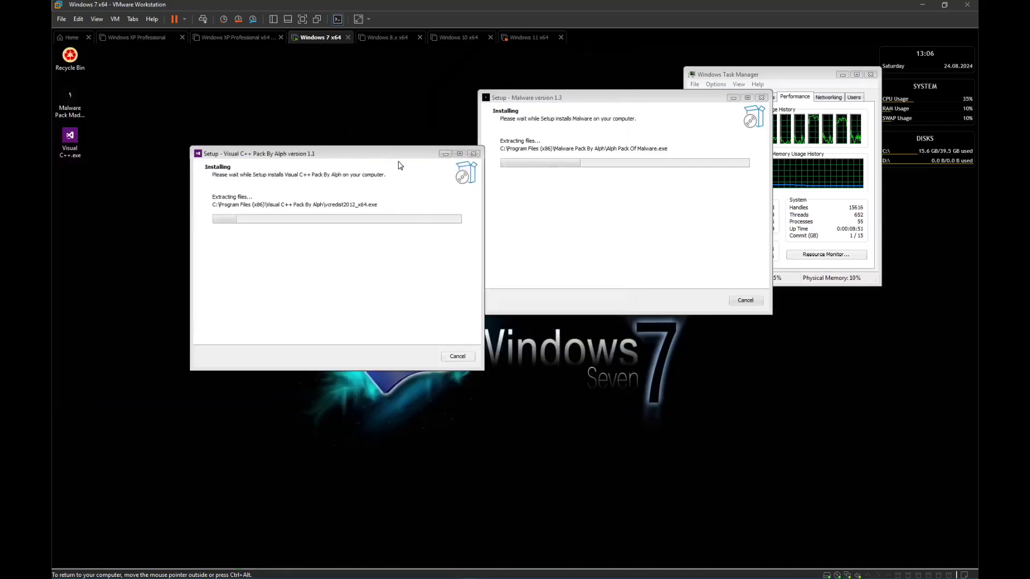
Move the Visual C++ Pack setup window higher and the Task Manager window clear of the Malware setup.
drag(384, 157, 388, 90)
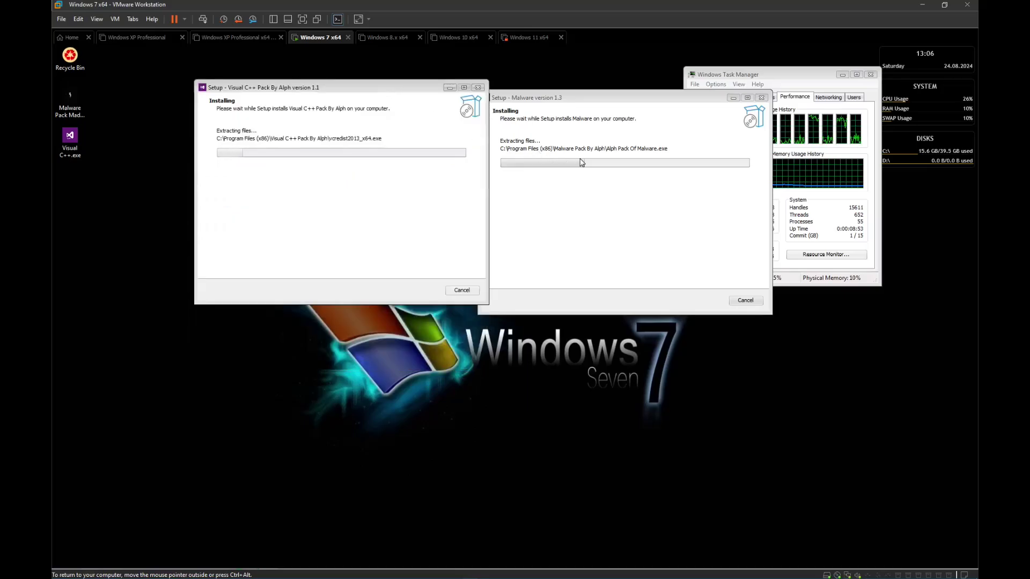
drag(708, 75, 789, 176)
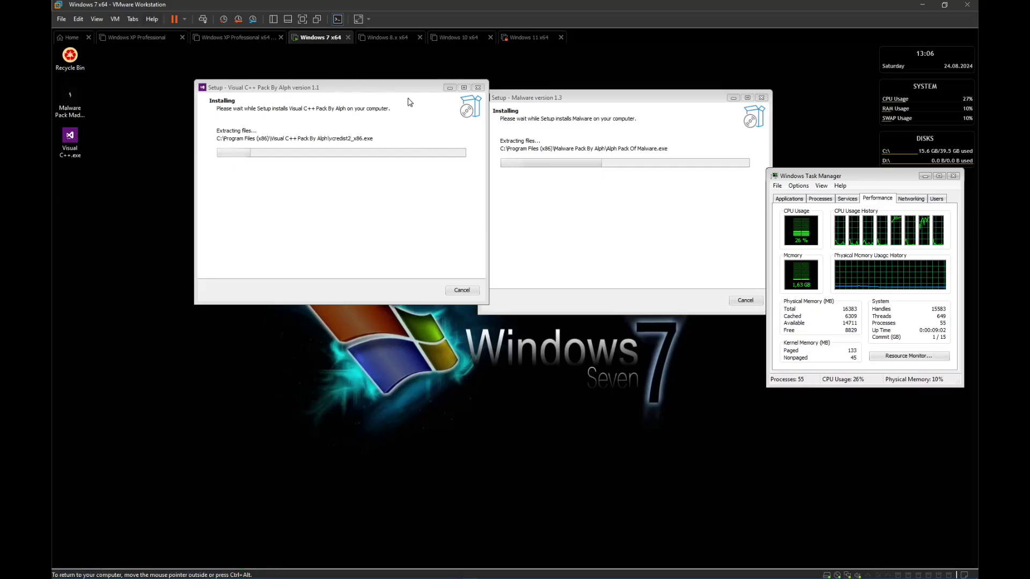
click(287, 20)
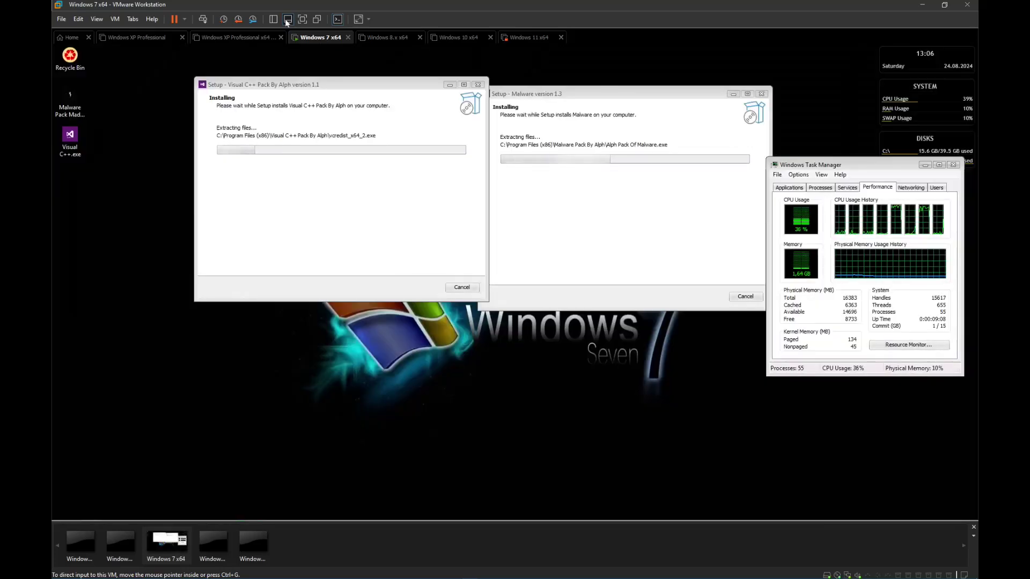
click(288, 21)
click(275, 20)
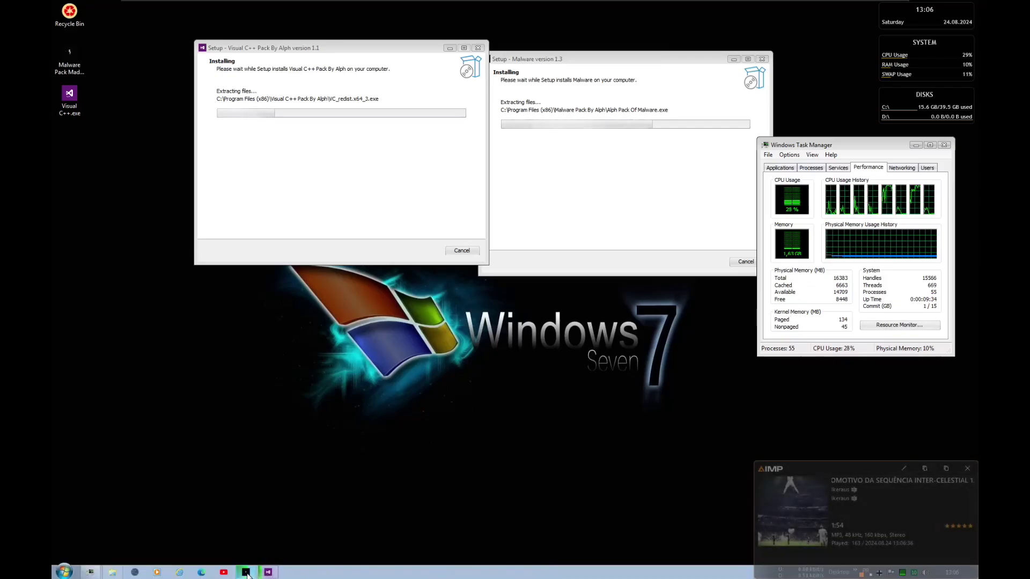
Examine the full list of installed programs in Programs and Features, and close it.
mouse_move(247, 574)
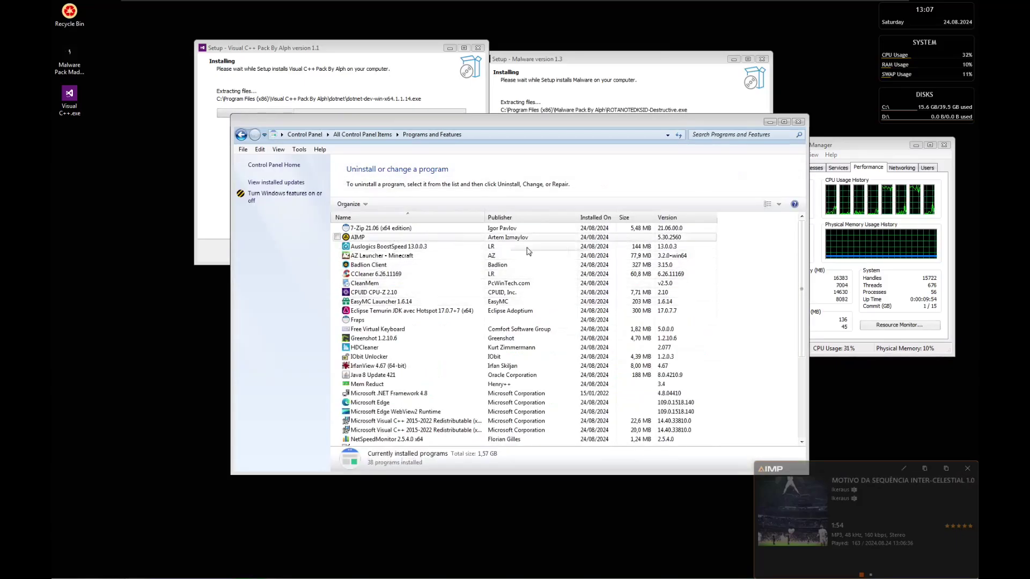
click(495, 265)
scroll(406, 306, down, 5)
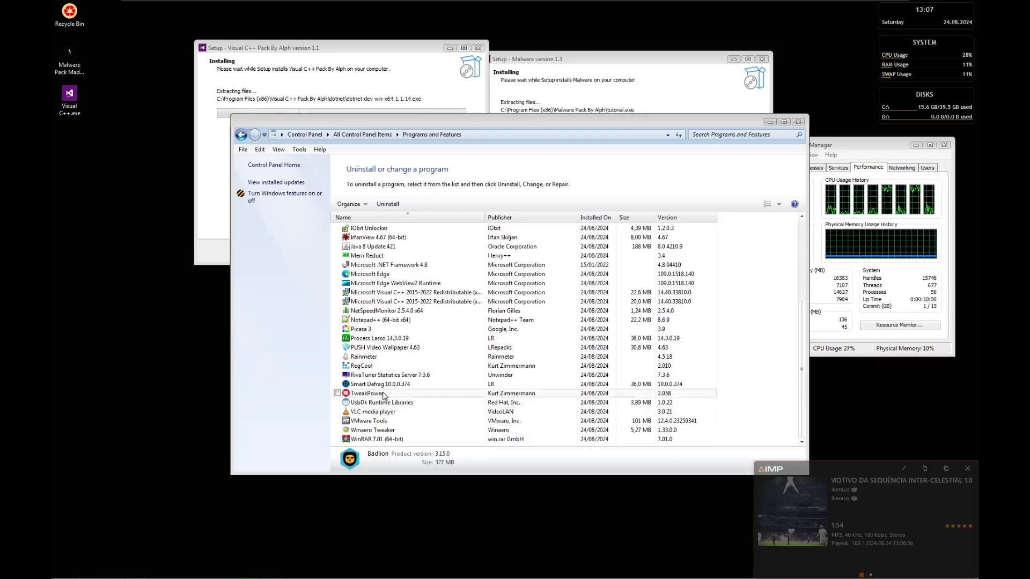
scroll(381, 413, up, 5)
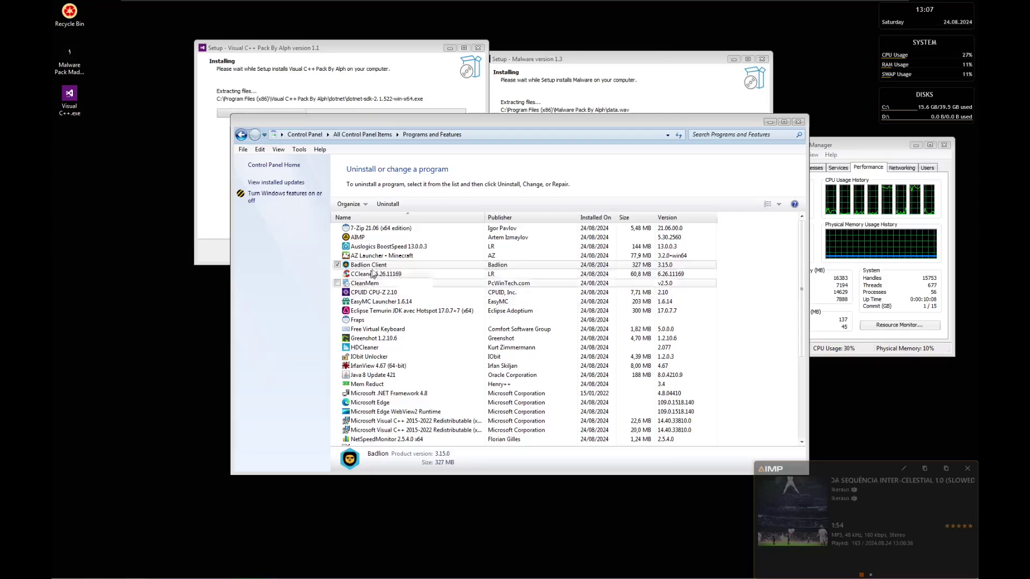
scroll(386, 250, down, 2)
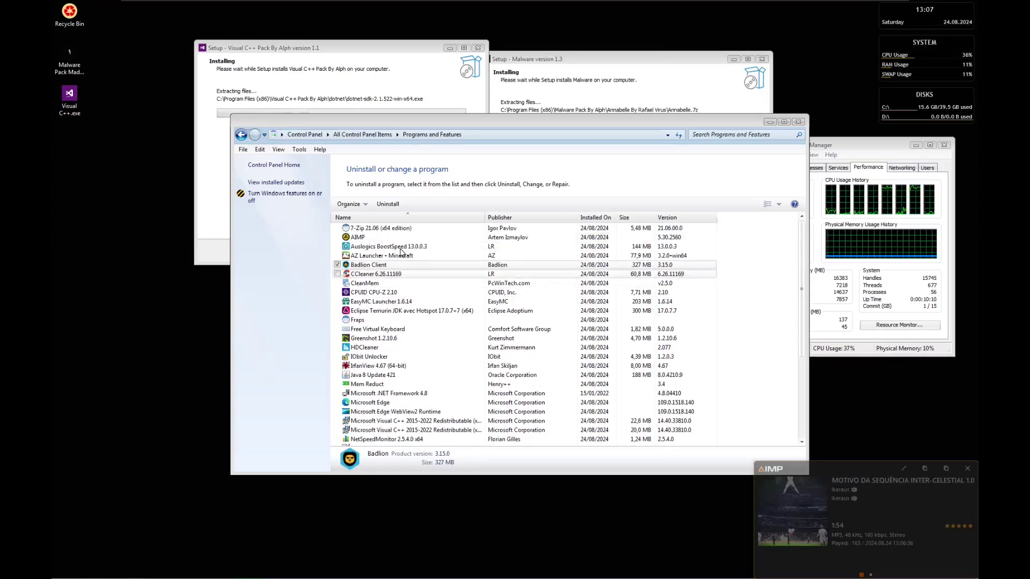
scroll(399, 250, down, 3)
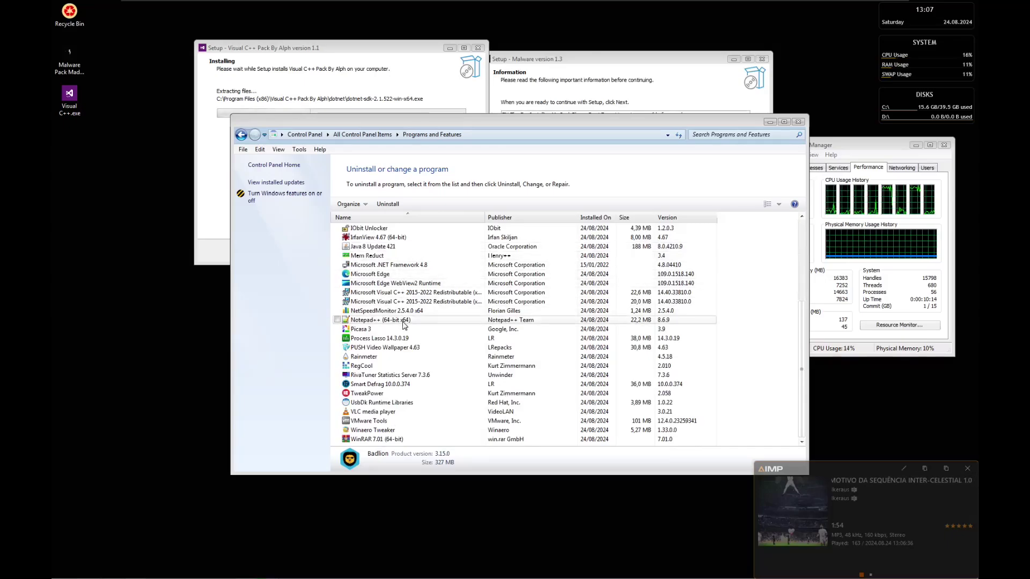
scroll(427, 396, up, 3)
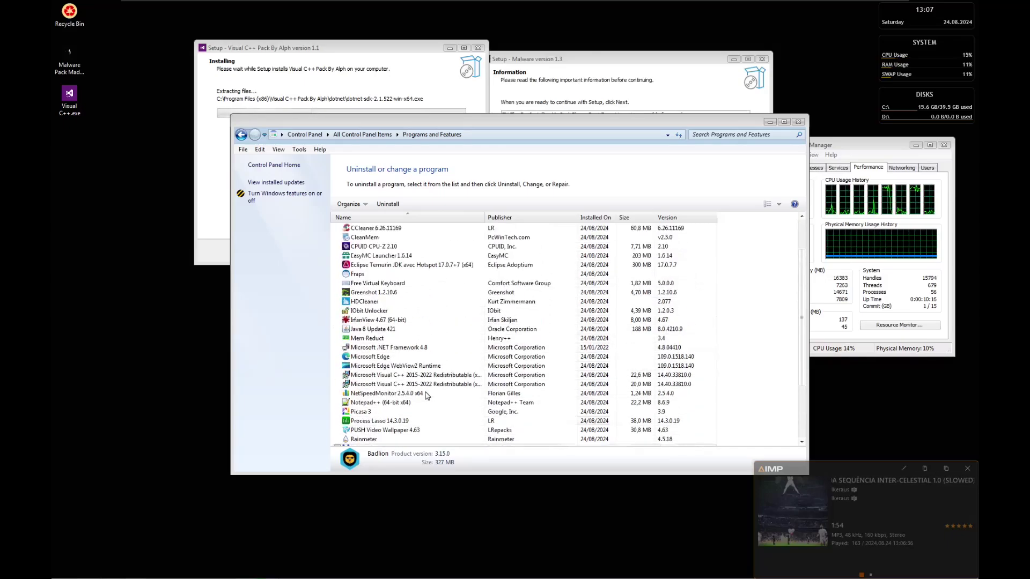
scroll(427, 395, up, 2)
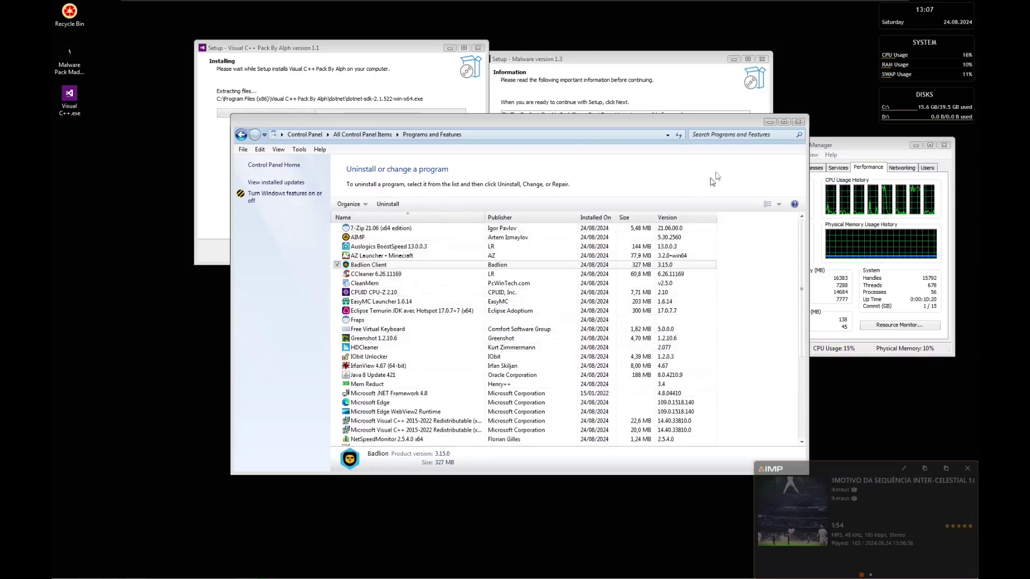
click(798, 121)
Finish the Malware setup wizard and move the Malware Pack installer from the desktop to the Recycle Bin.
click(706, 262)
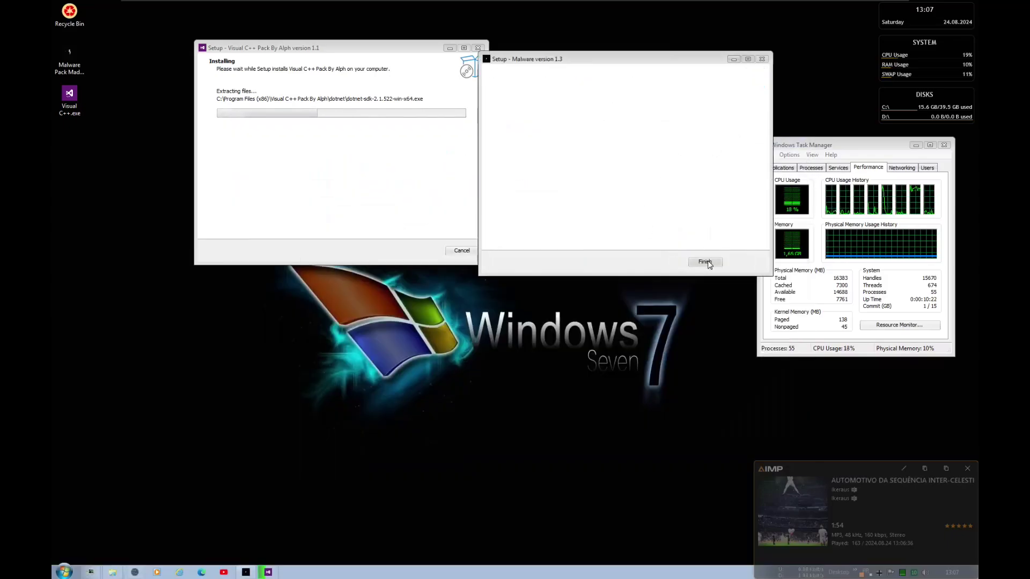
click(705, 262)
drag(69, 56, 69, 21)
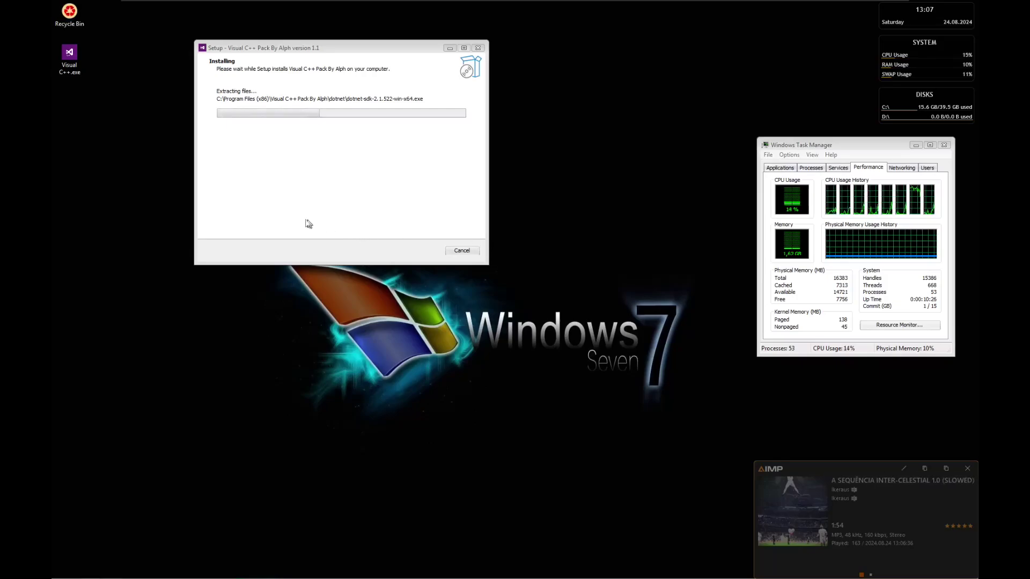
Finish the Visual C++ Pack By Alph setup wizard and move the Visual C++.exe installer from the desktop to the Recycle Bin.
drag(374, 52, 575, 40)
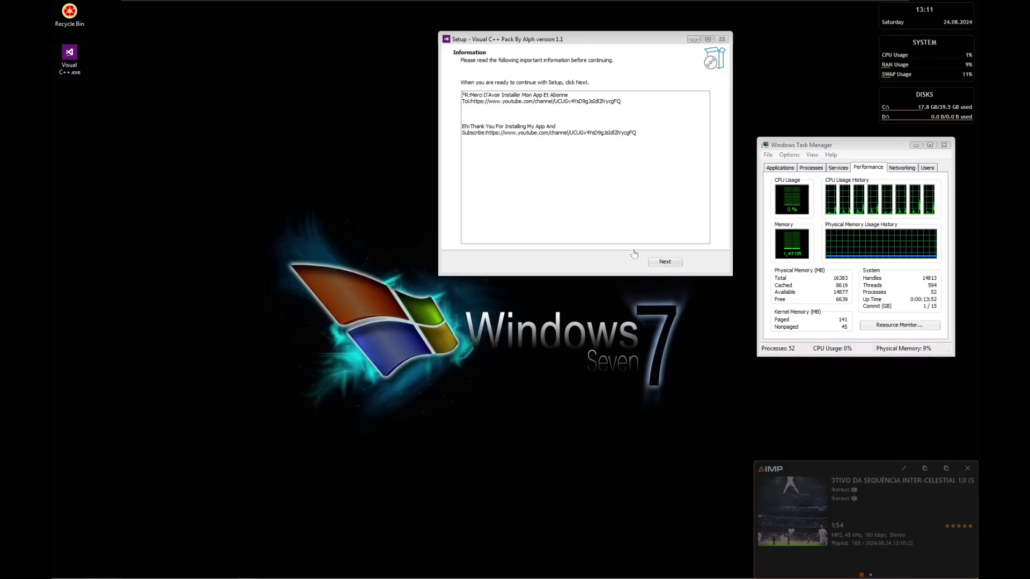
click(658, 262)
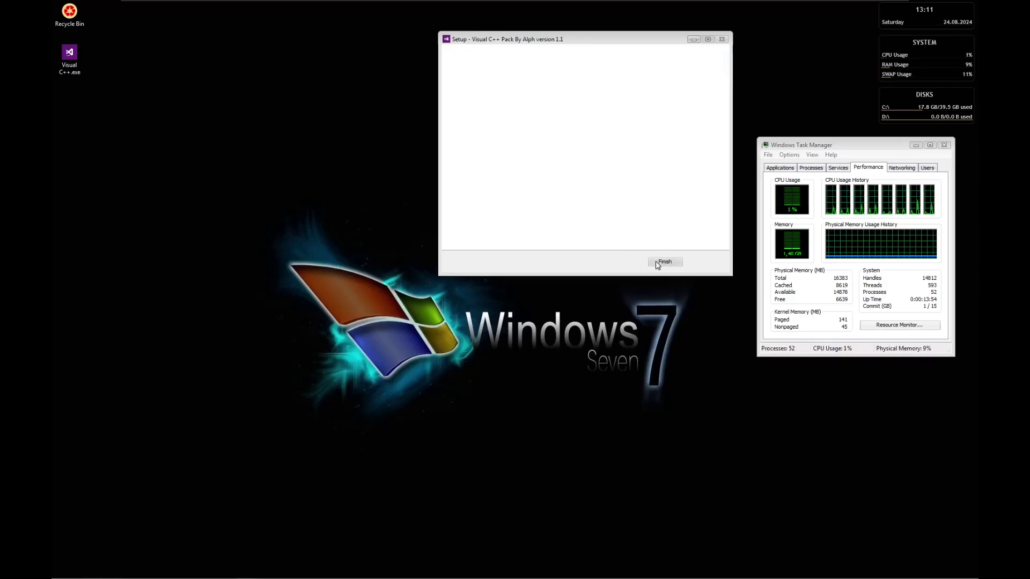
click(664, 261)
drag(69, 58, 70, 16)
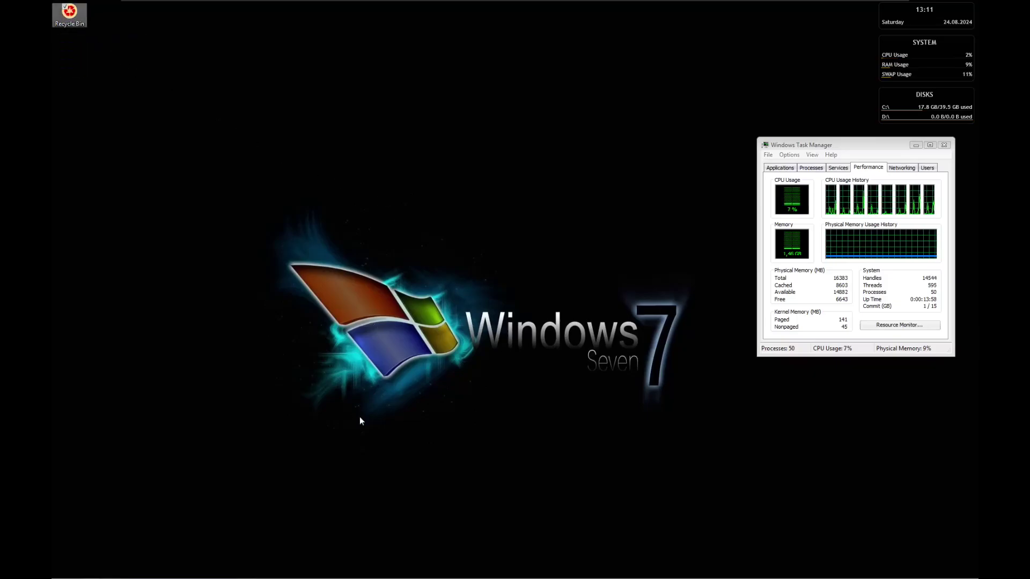
Bring up the Computer window in Windows Explorer and move it to the middle of the desktop.
mouse_move(328, 577)
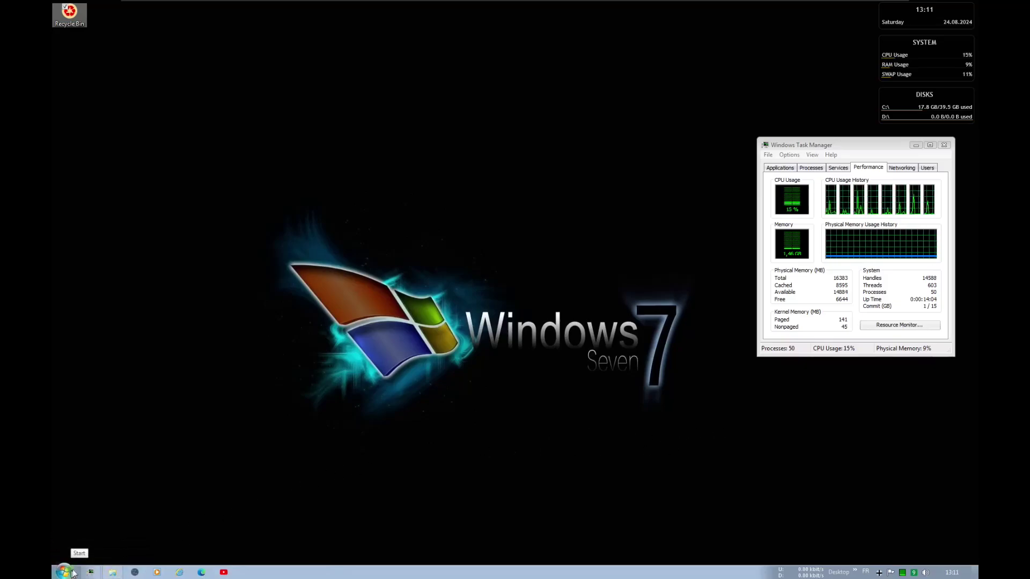
right_click(110, 571)
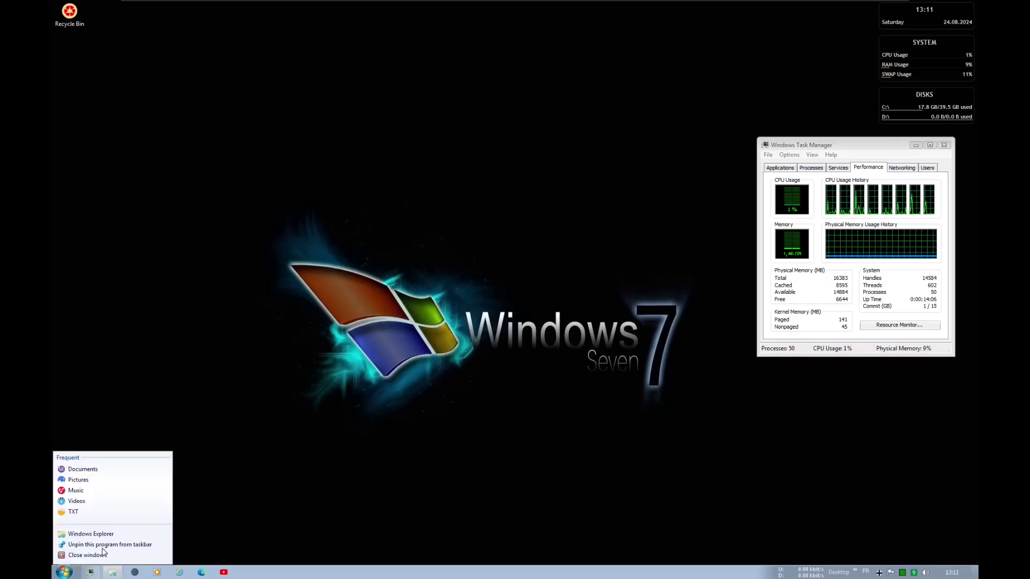
click(112, 572)
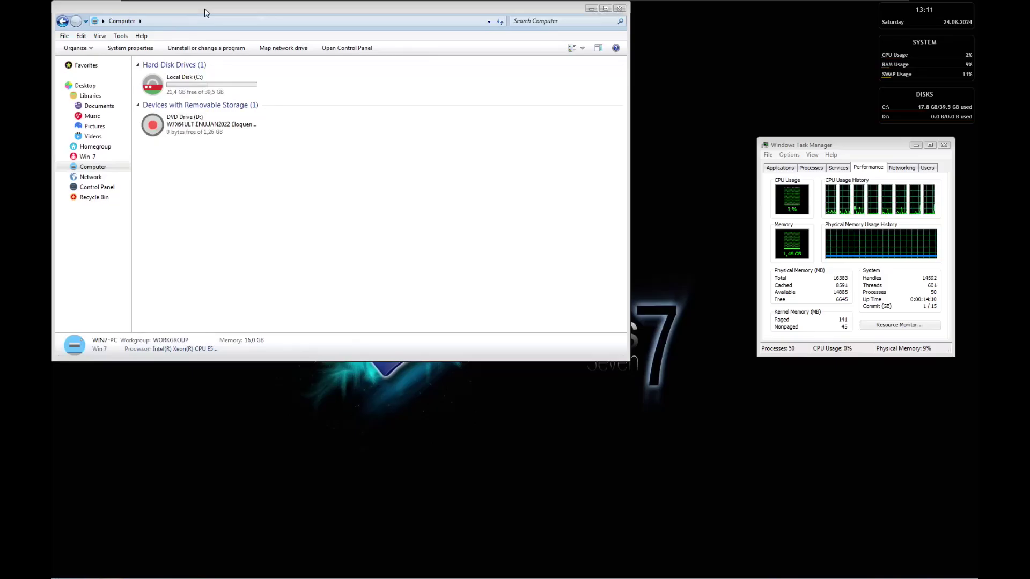
drag(209, 12, 386, 129)
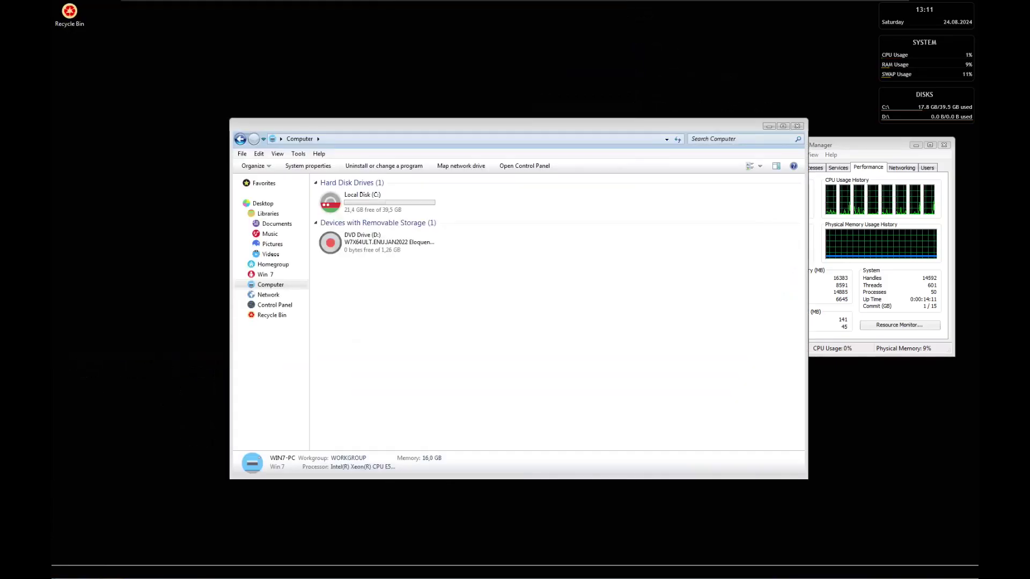
Launch EasyMC Launcher and move its window up, away from the middle of the Computer window.
click(64, 571)
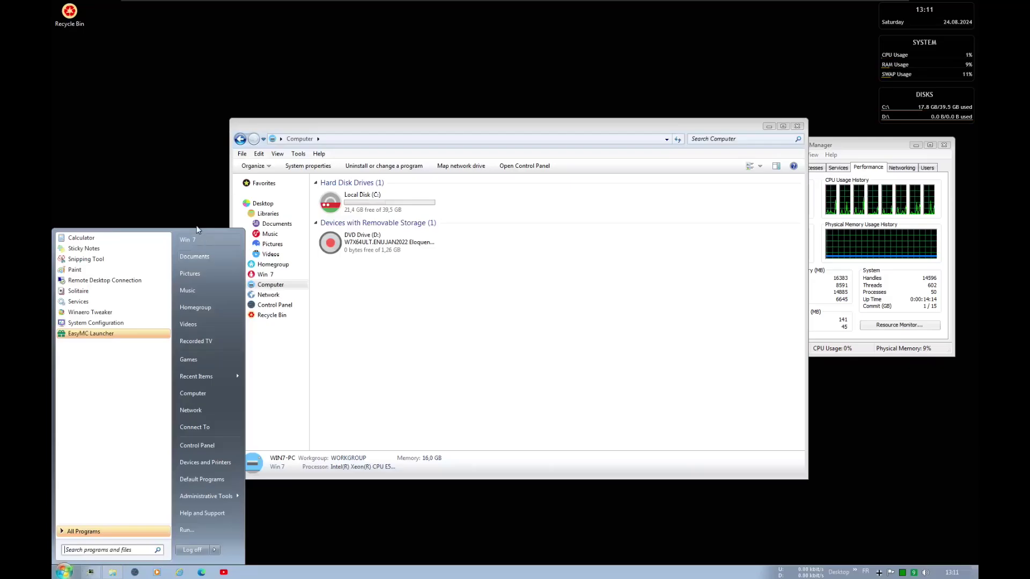
click(127, 333)
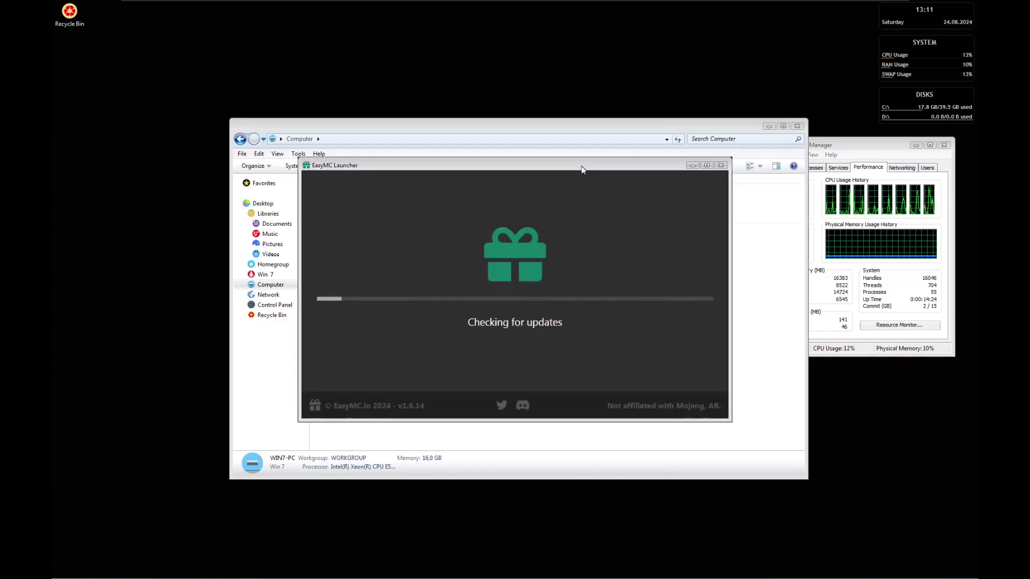
drag(562, 169, 427, 84)
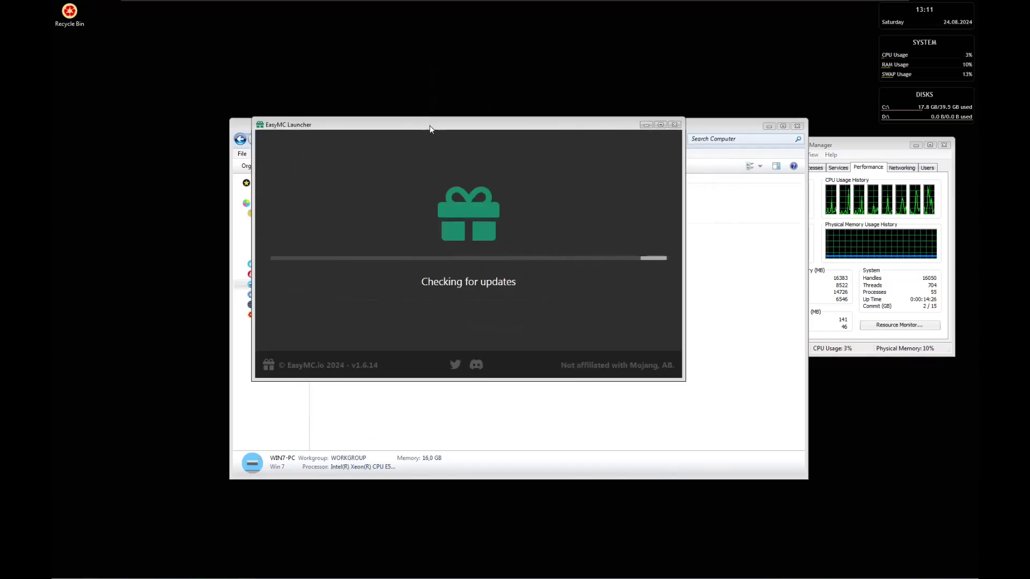
drag(430, 126, 311, 63)
Open the file location of the Visual C++ Pack By Alph uninstaller shortcut and dismiss the EasyMC Launcher error.
click(63, 572)
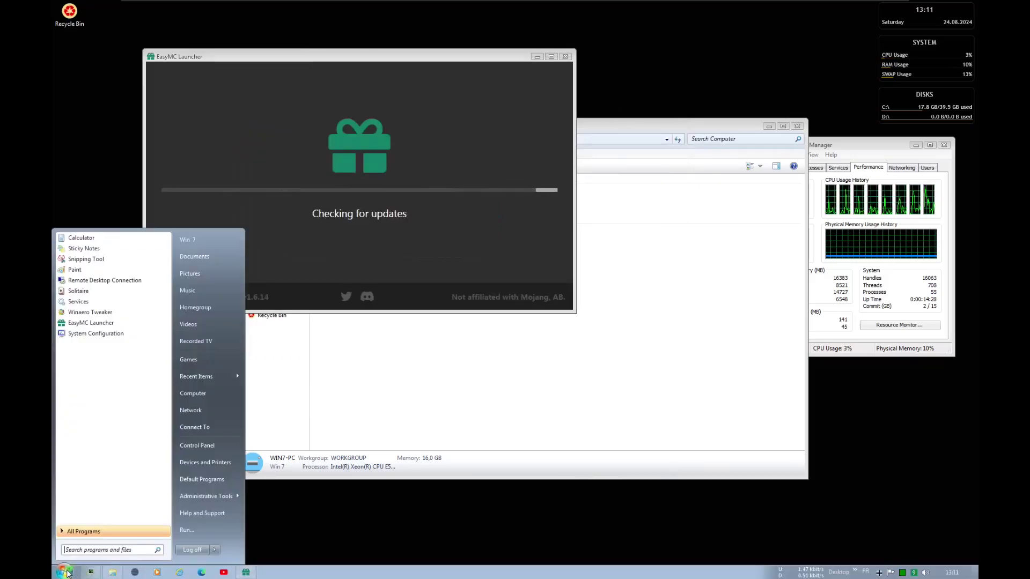
click(86, 531)
scroll(107, 293, down, 4)
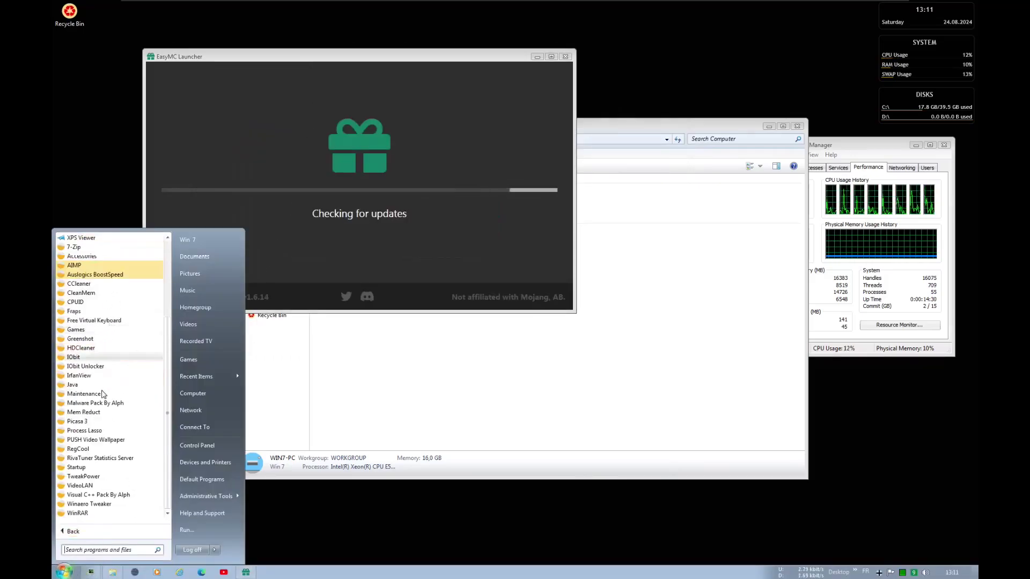
click(98, 494)
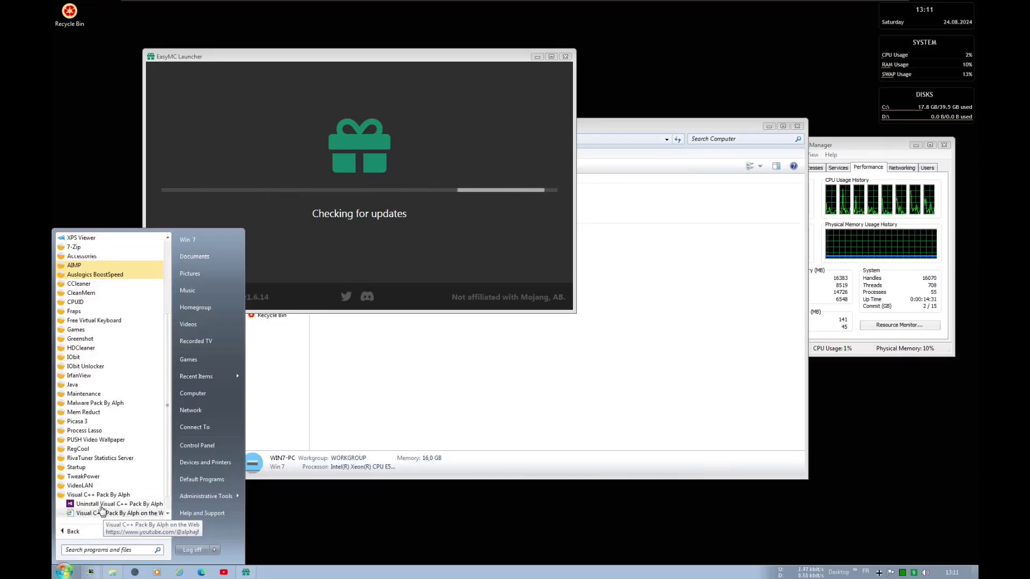
right_click(103, 507)
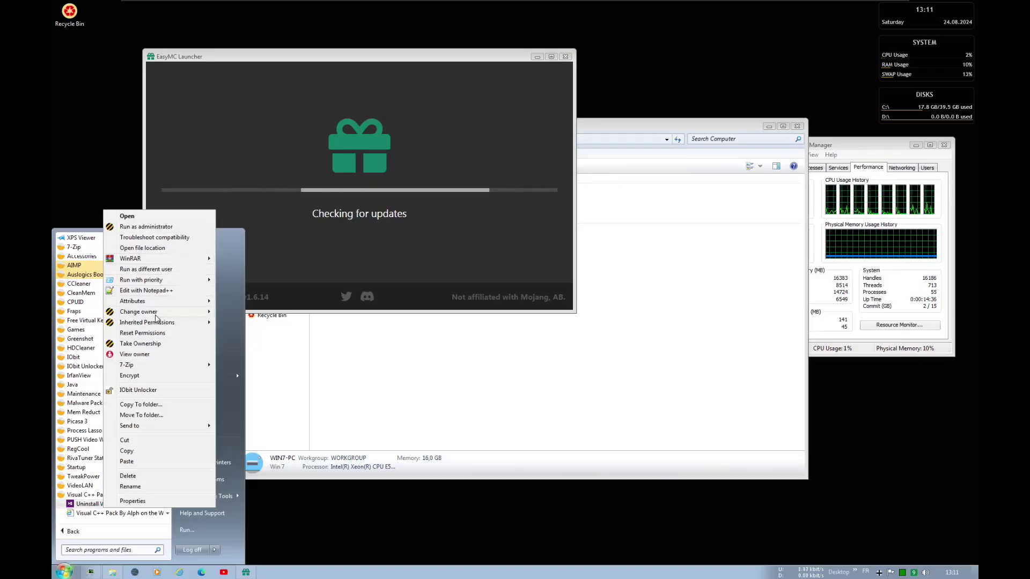
click(156, 253)
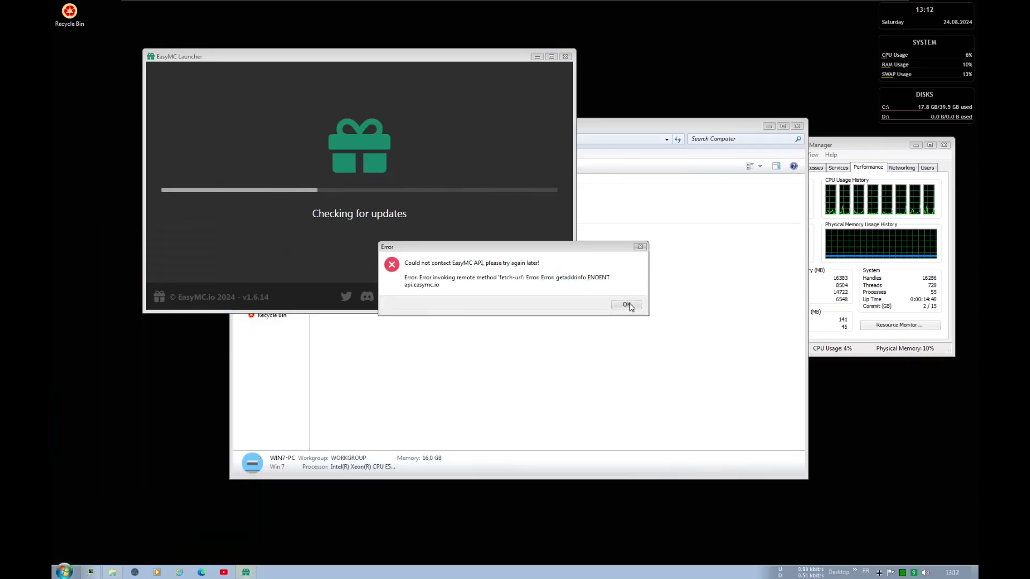
click(625, 304)
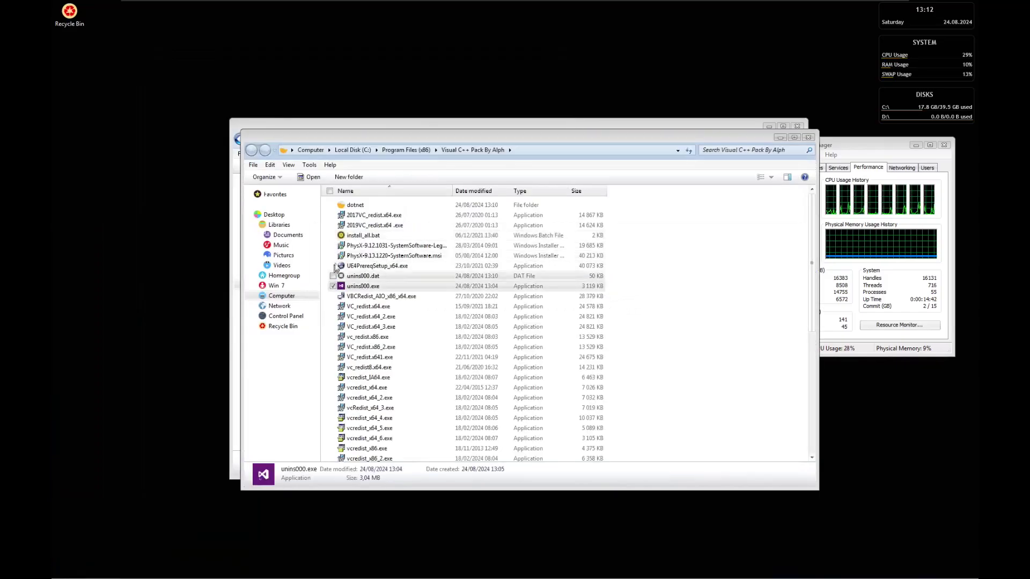
Run install_all.bat and VBCRedist_AIO_x86_x64.exe from the Visual C++ Pack By Alph folder.
double_click(408, 236)
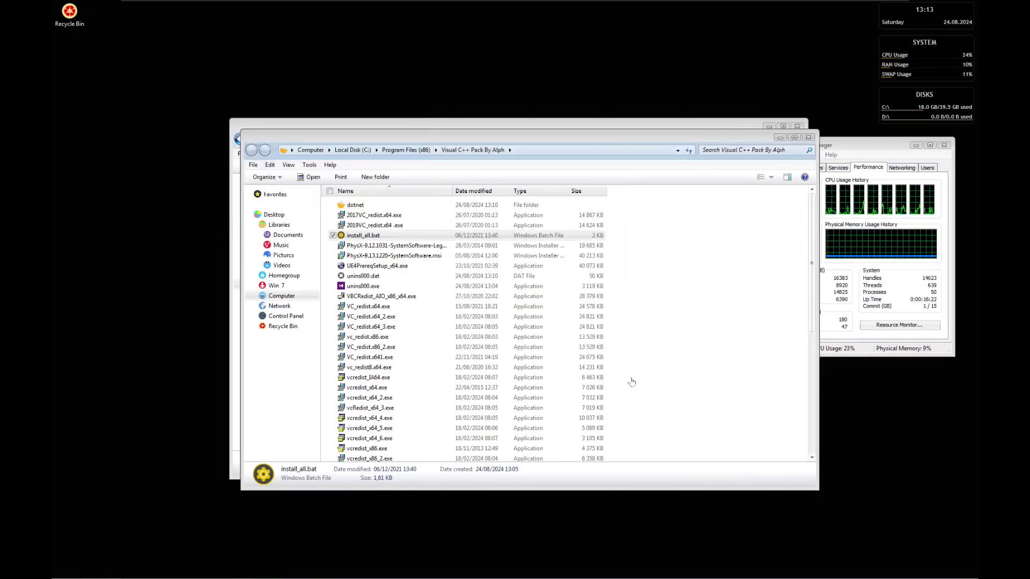
double_click(370, 296)
click(572, 386)
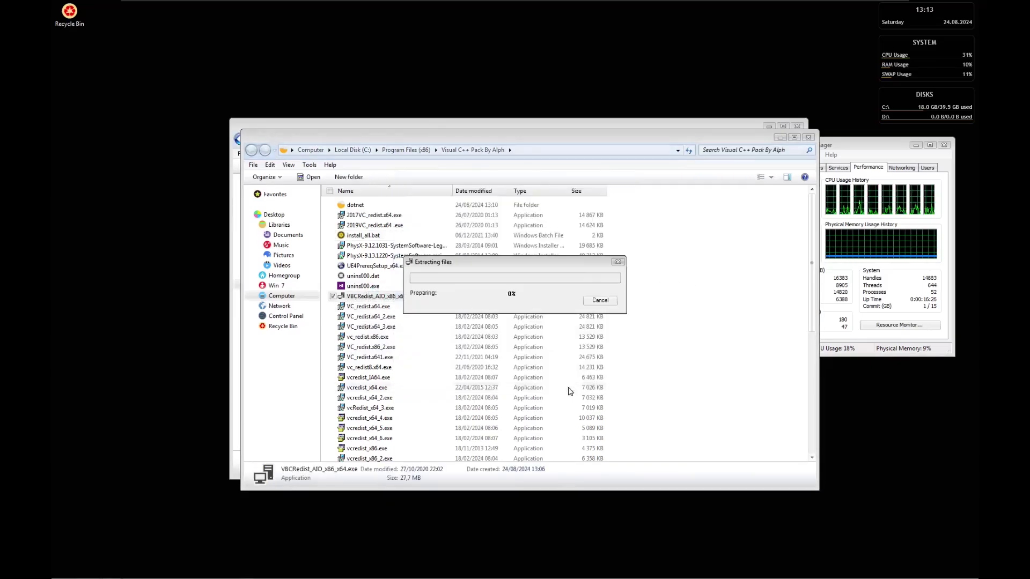
Minimize the Computer window and move the Visual C++ Pack By Alph folder window clear of Task Manager.
click(743, 126)
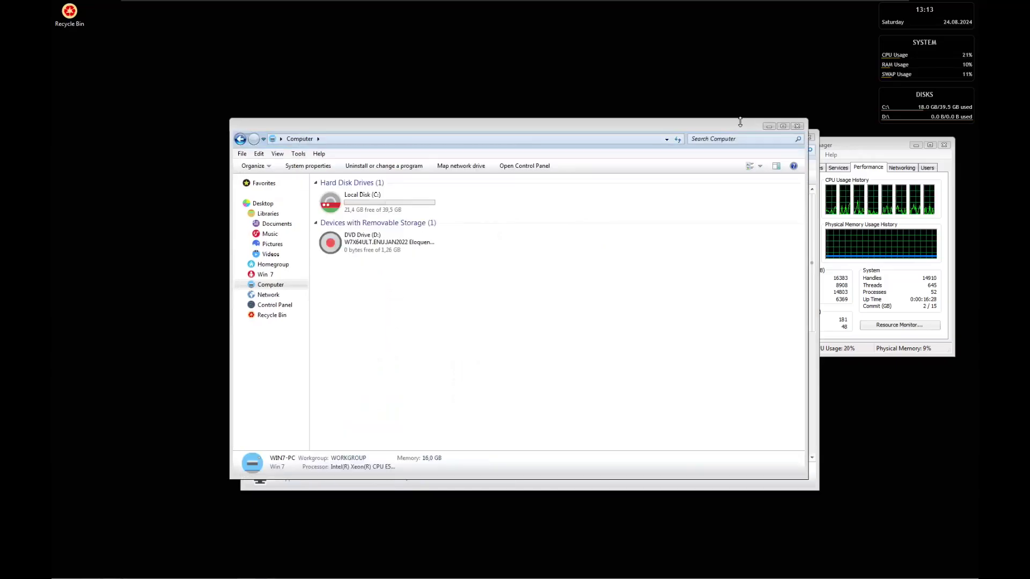
click(767, 127)
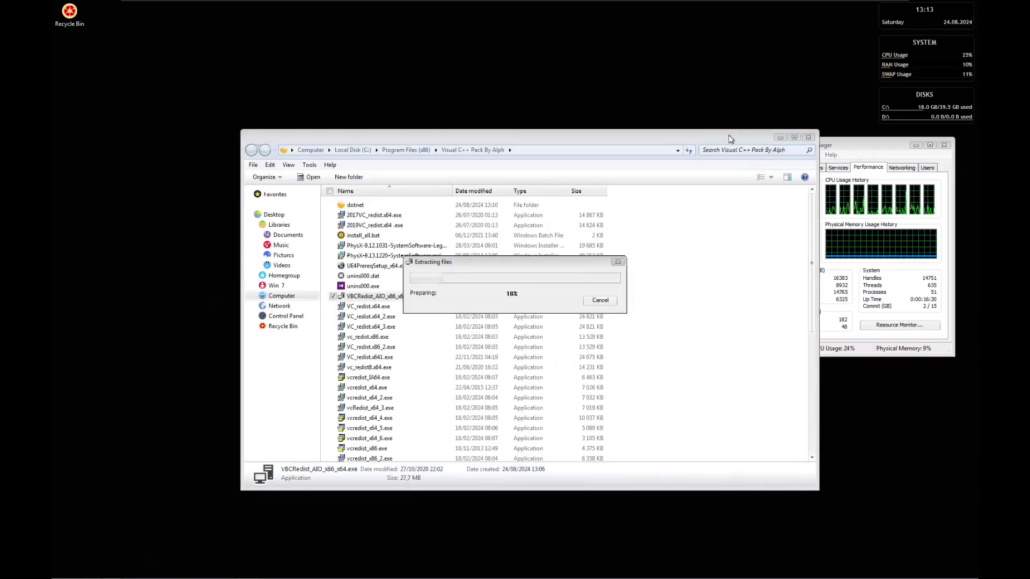
drag(727, 137, 613, 107)
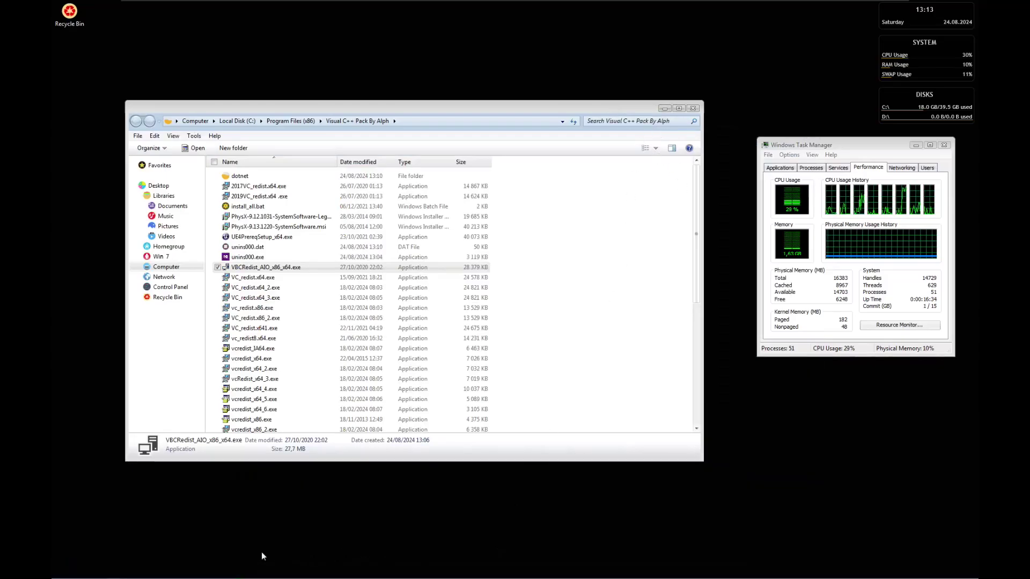
Acknowledge the Windows Installer and Visual C++ 2017 runtime messages so the all-in-one redistributable installation continues.
click(246, 572)
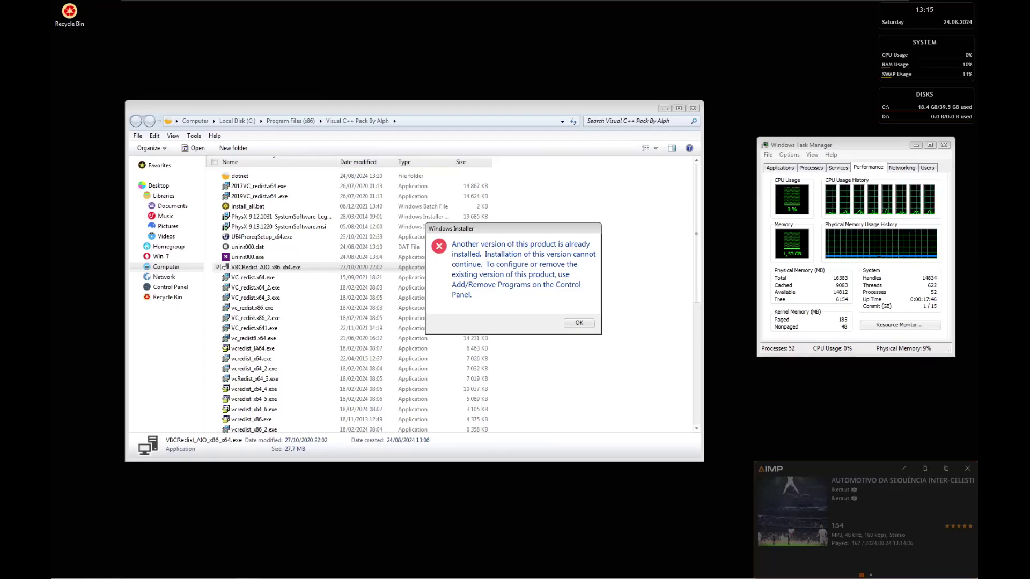
click(579, 323)
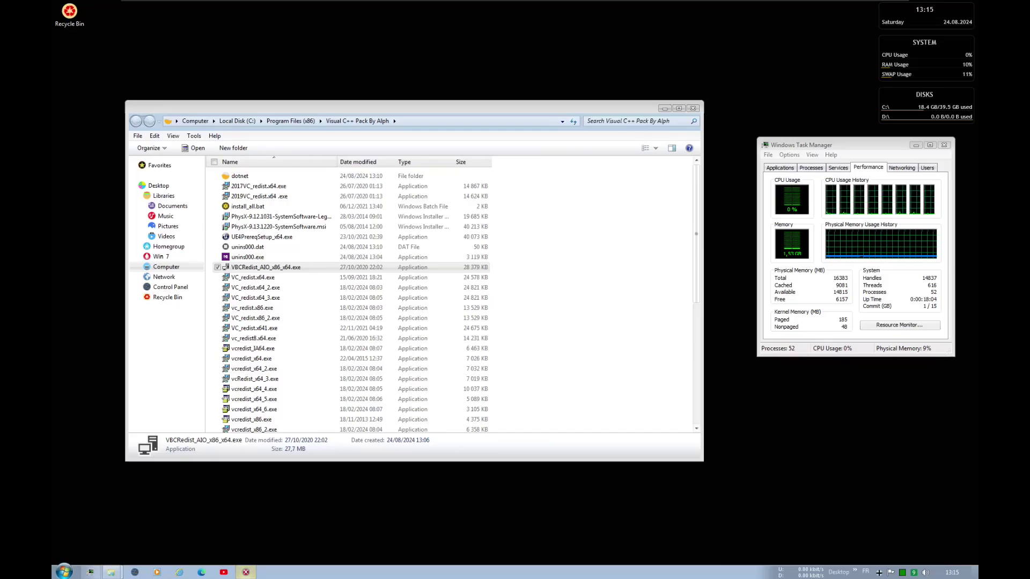
scroll(425, 333, down, 4)
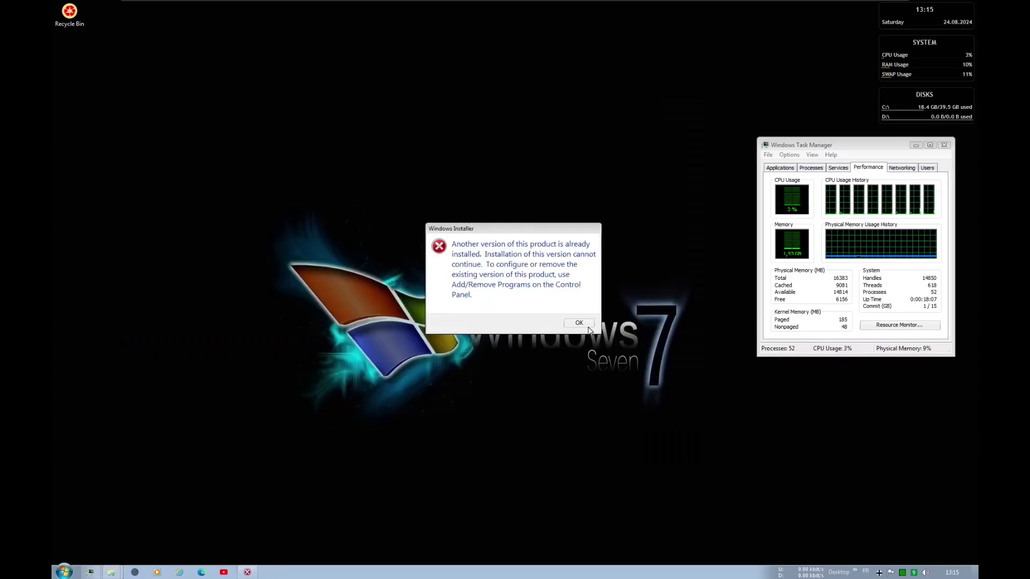
click(589, 328)
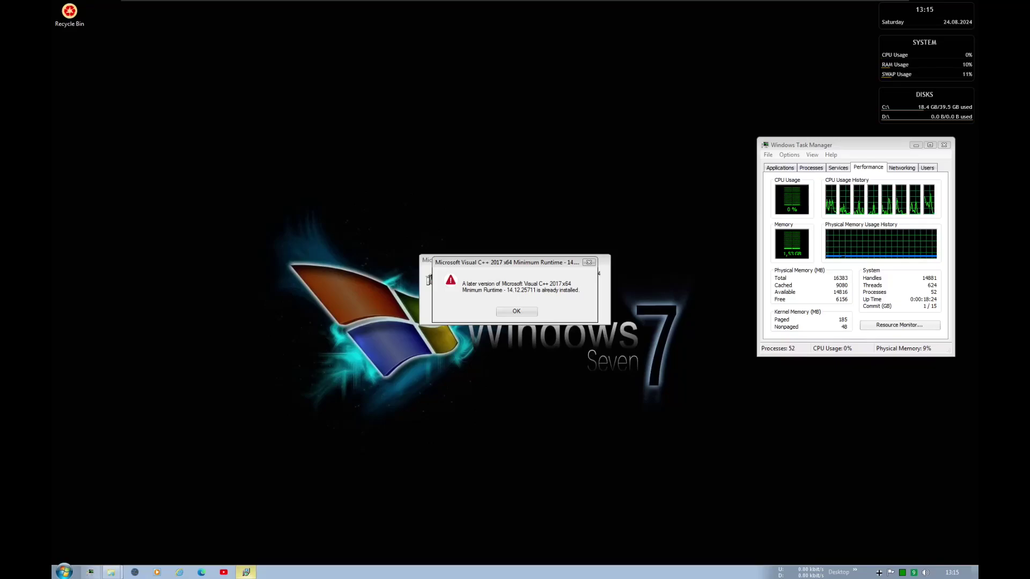
click(516, 311)
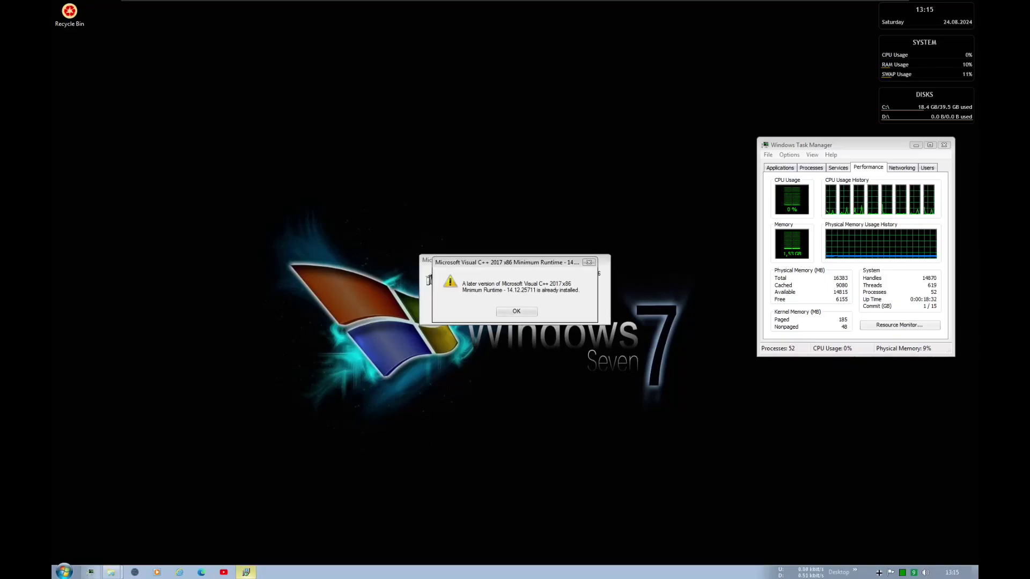
click(518, 311)
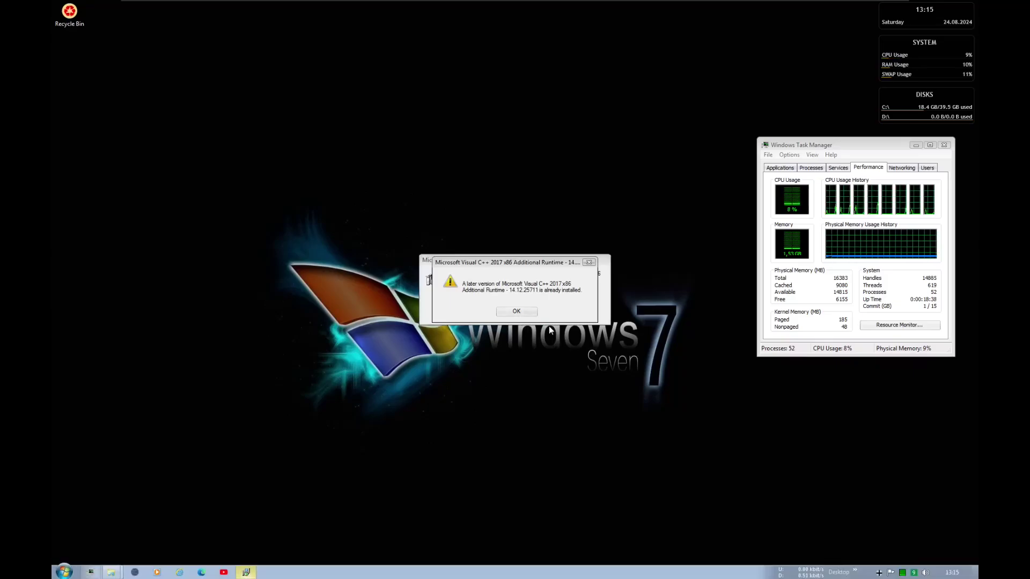
click(528, 313)
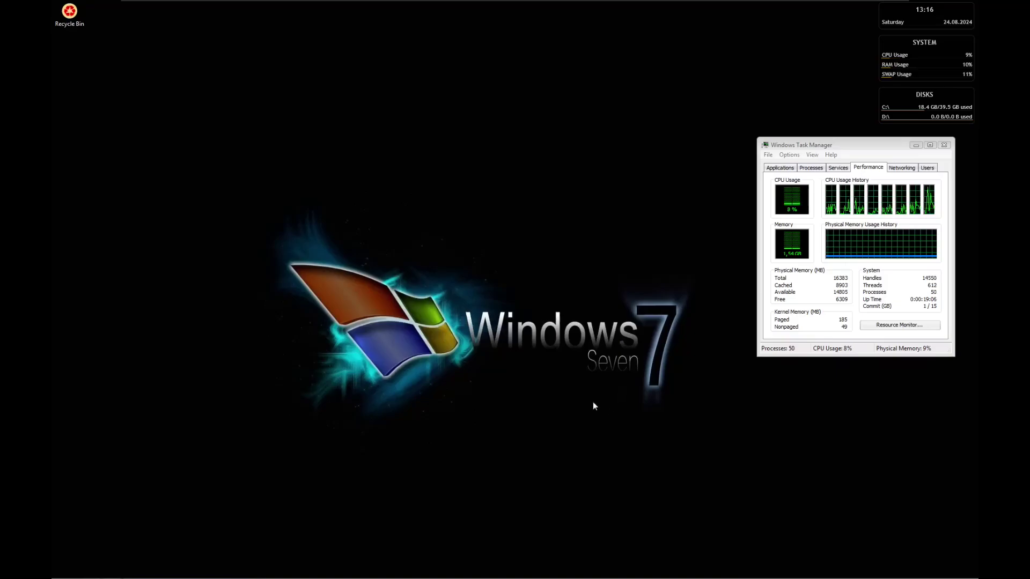
Bring back the Visual C++ Pack By Alph folder, run xnafx40_redist.msi and start the XNA Framework Redistributable 4.0 Refresh installation.
mouse_move(245, 576)
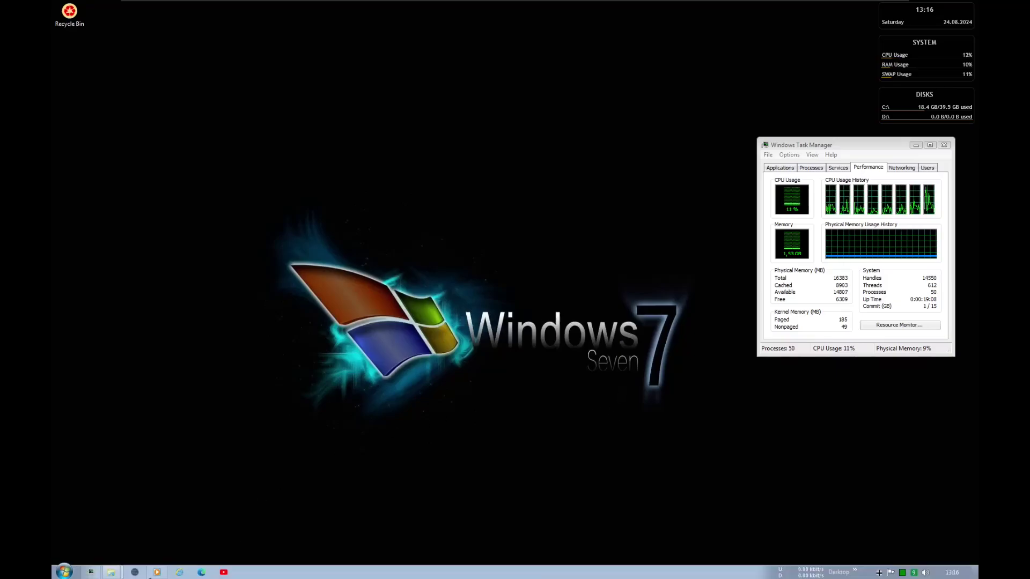
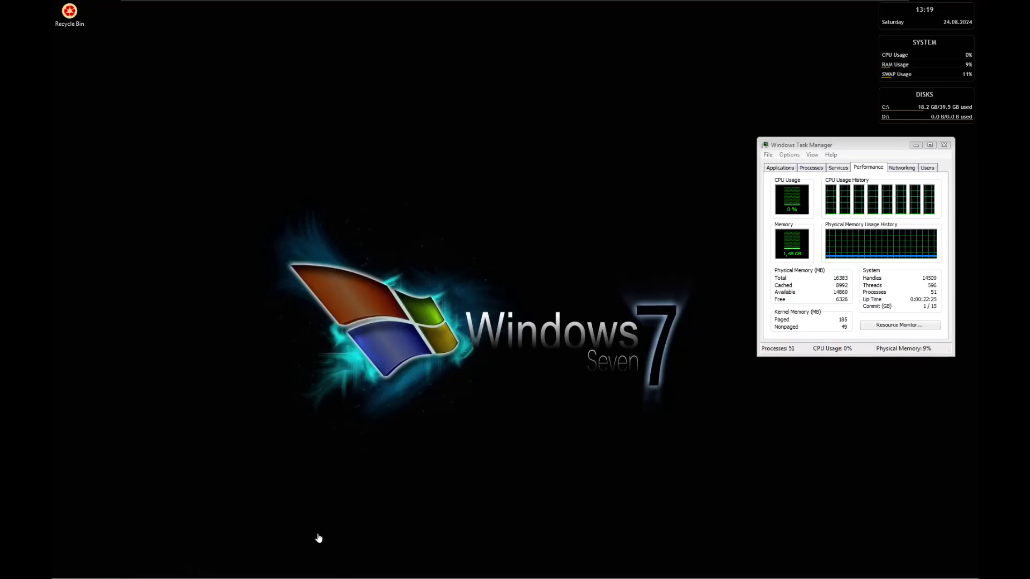
mouse_move(193, 567)
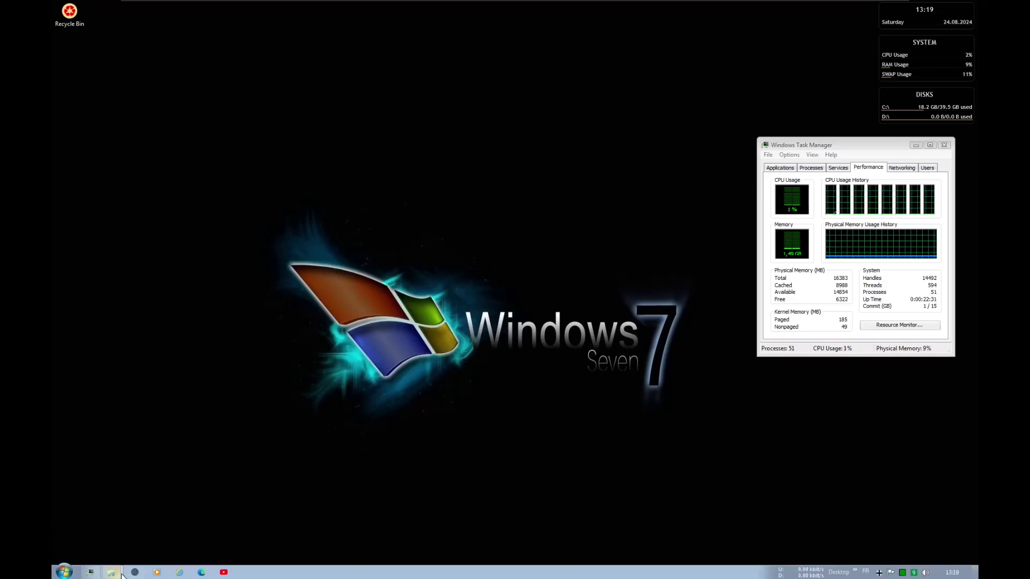
click(122, 575)
key(alt+Tab)
key(alt+Tab)
key(alt+Tab)
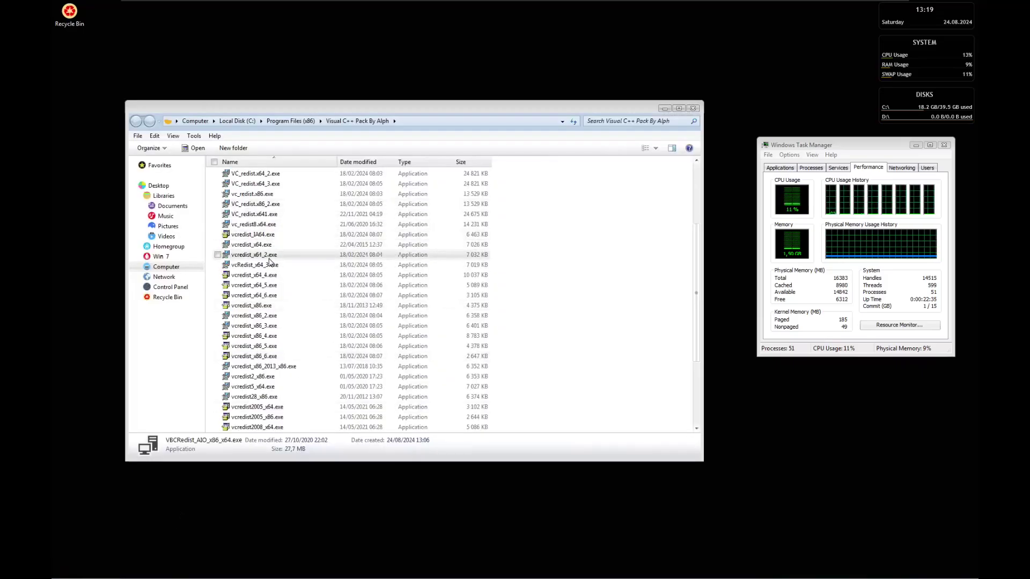
mouse_move(292, 261)
scroll(292, 262, down, 4)
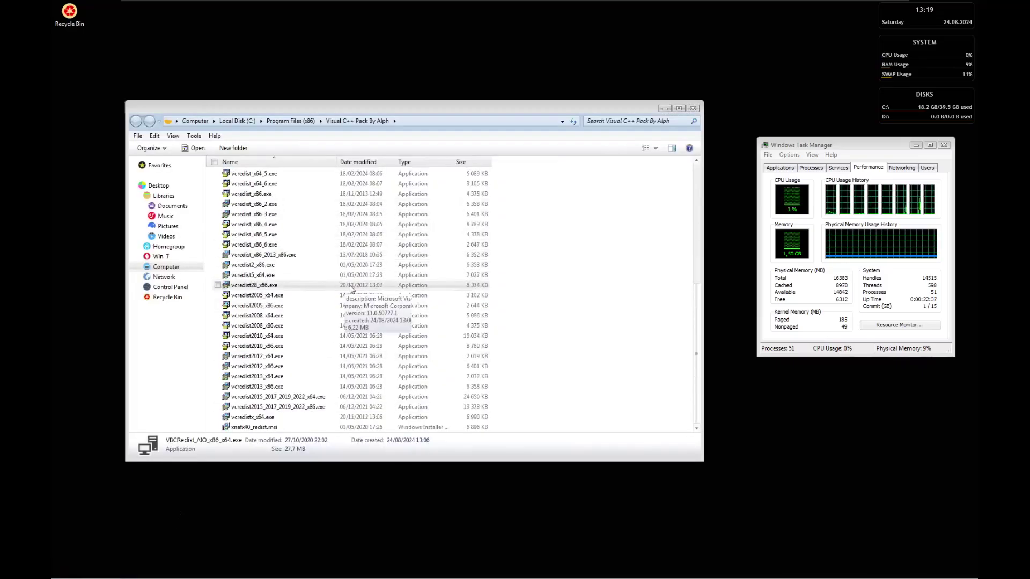
double_click(268, 427)
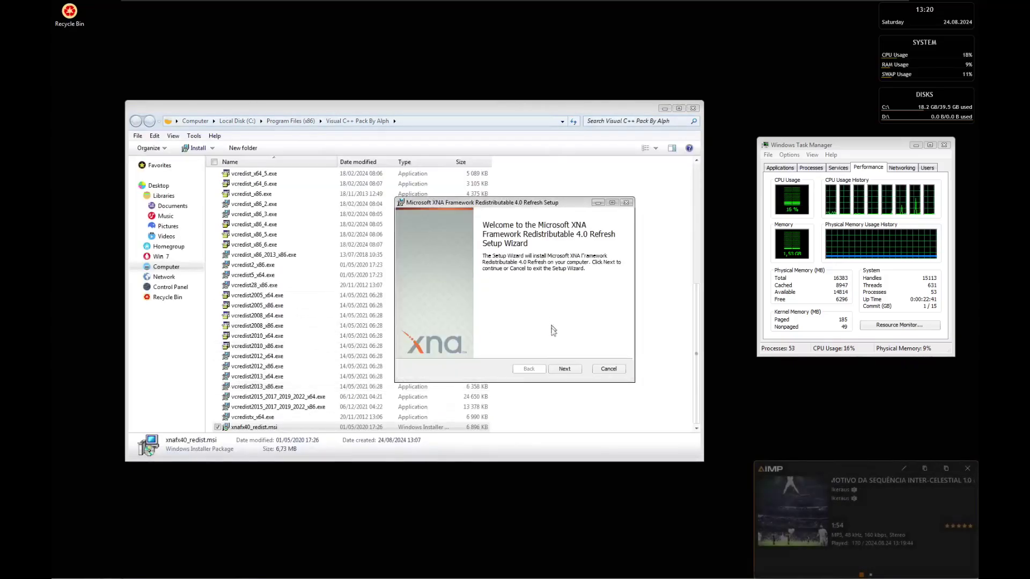
click(564, 370)
key(Return)
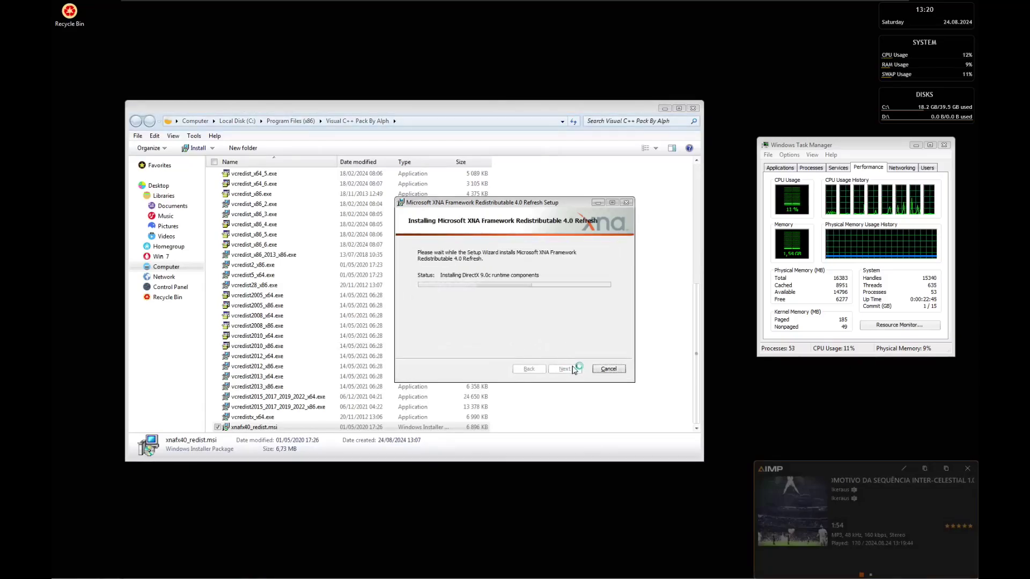
Finish the XNA Framework Redistributable setup, then run vcredistx_x64.exe and install the Visual C++ 2012 x64 Redistributable 11.0.50727.
click(566, 371)
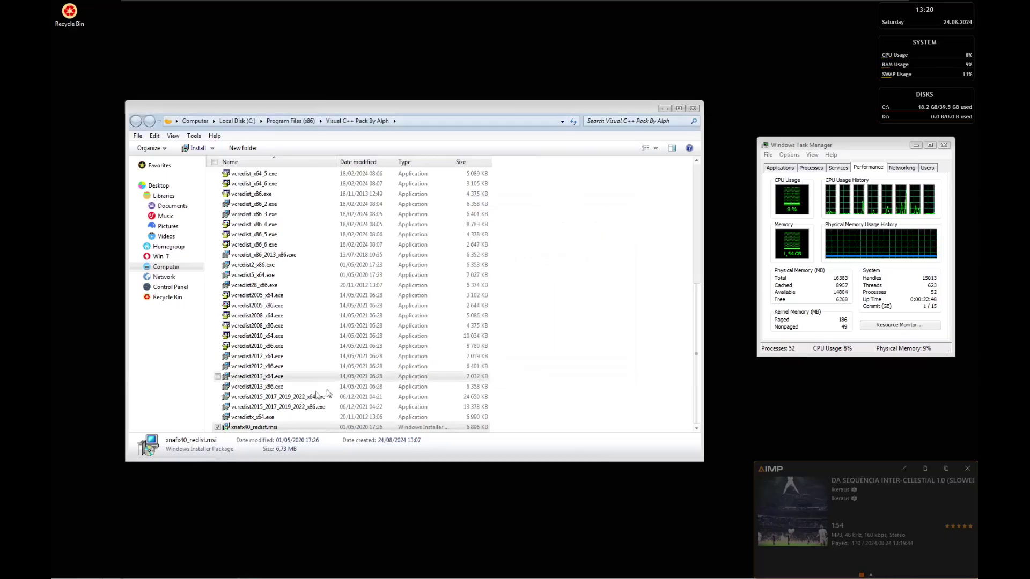
double_click(252, 417)
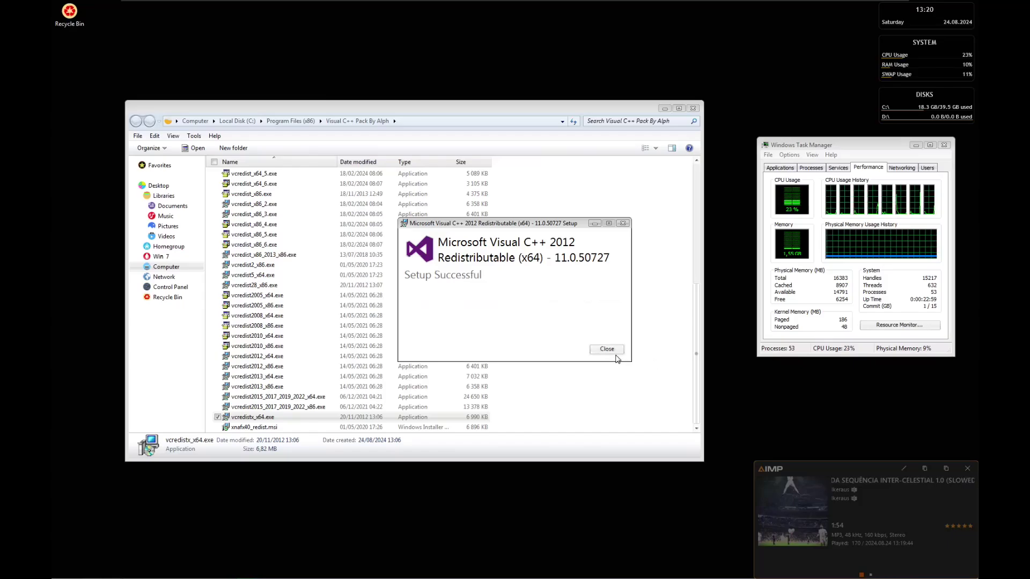
click(612, 349)
Try to install the Visual C++ 2015-2022 runtimes from vcredist2015_2017_2019_2022_x86.exe and vcredist2015_2017_2019_2022_x64.exe, and dismiss the setups.
double_click(279, 407)
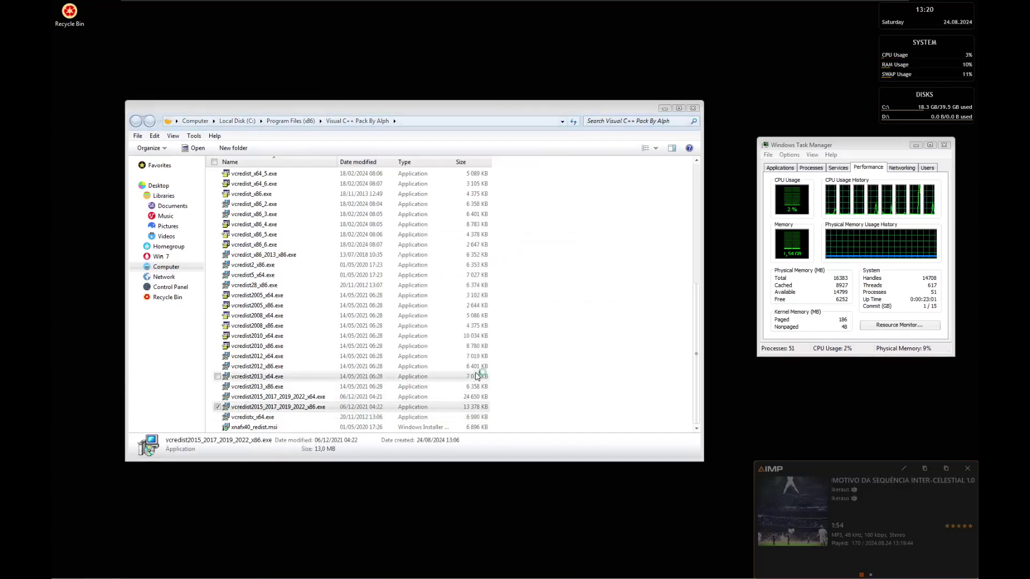
key(Return)
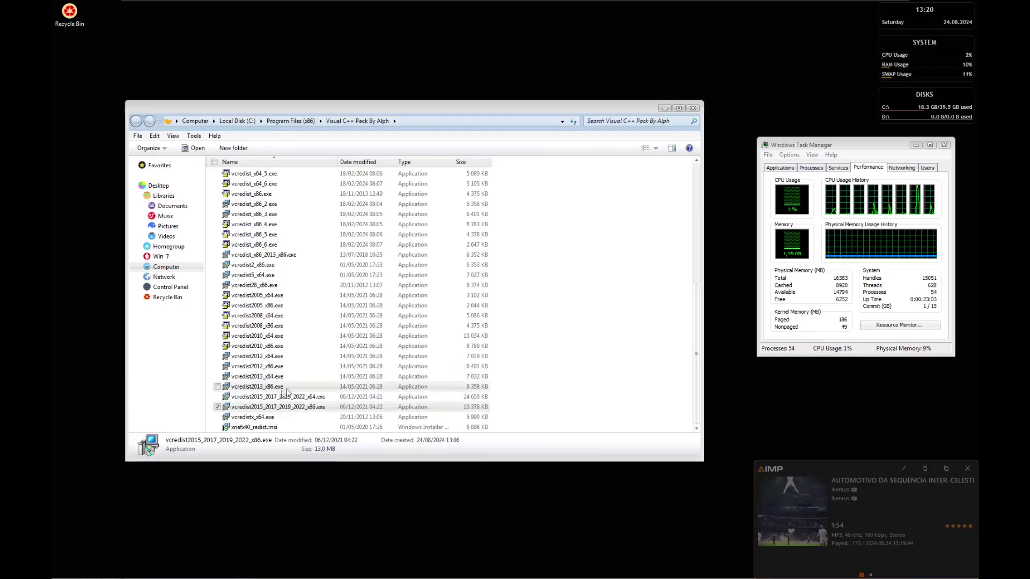
key(Up)
key(Return)
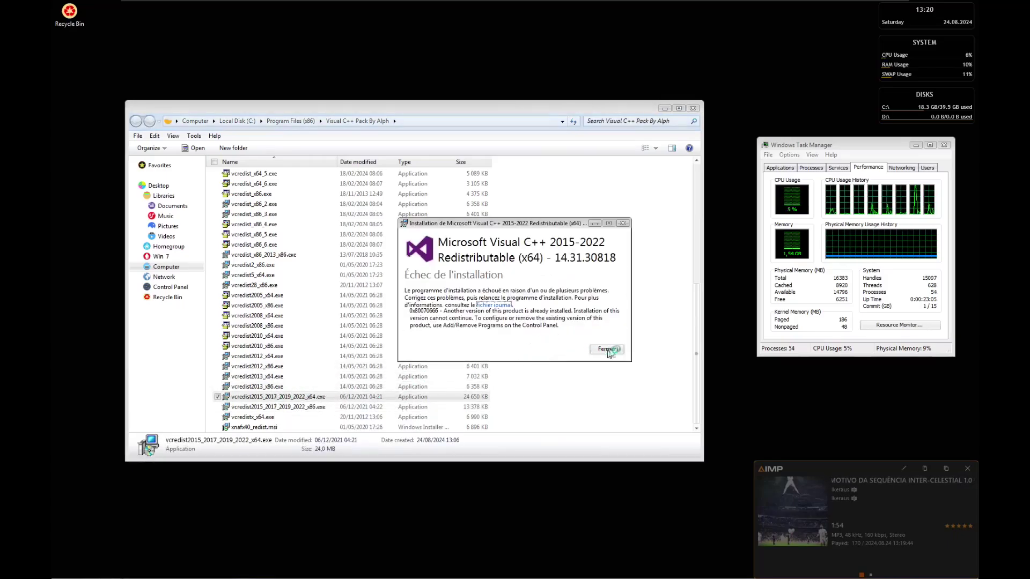
key(Return)
Run vcredist2013_x86.exe and vcredist2013_x64.exe, cancelling each setup without repairing or uninstalling the runtime.
key(Up)
key(Return)
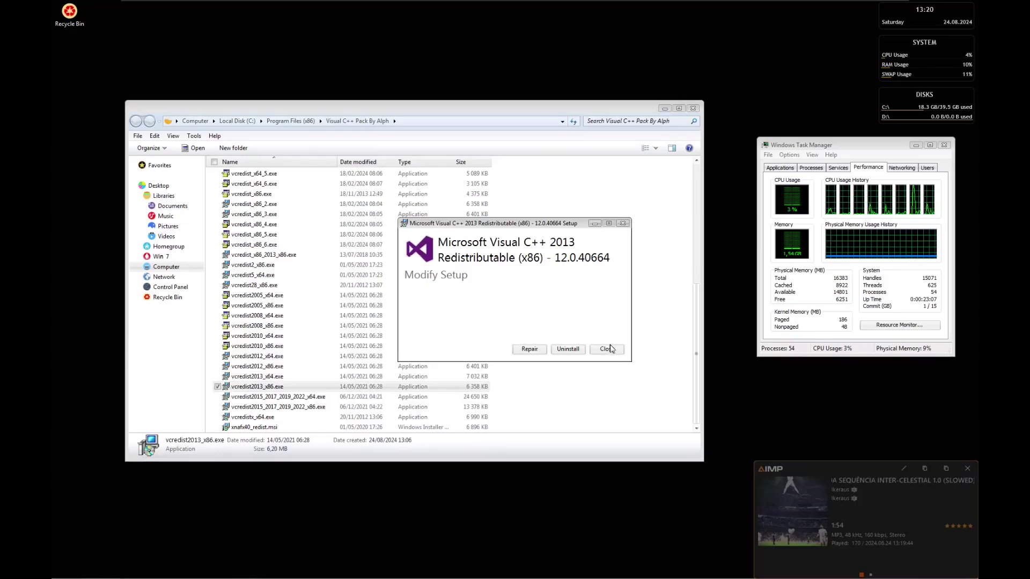
click(610, 349)
click(532, 324)
key(Up)
key(Return)
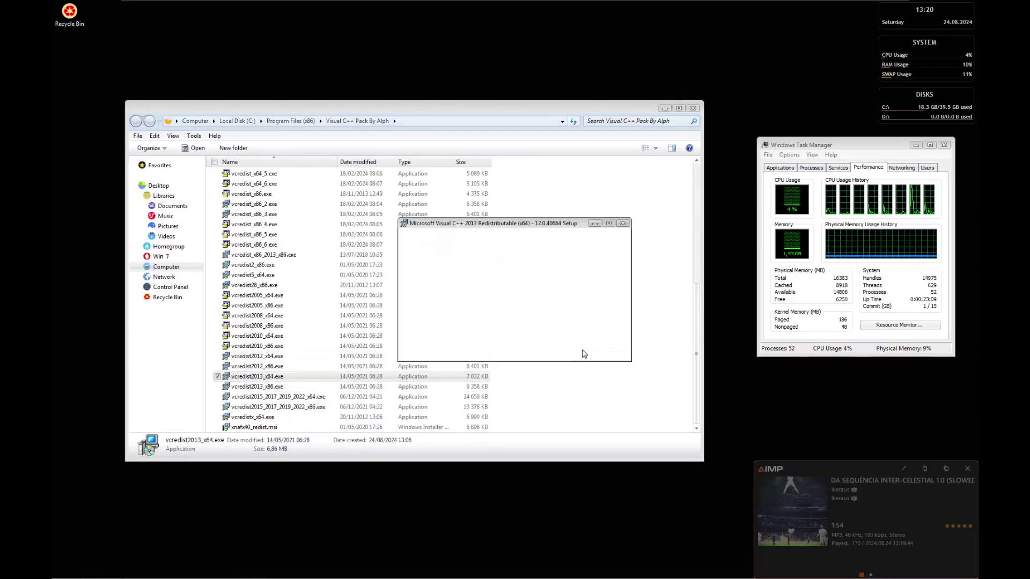
click(608, 349)
click(550, 326)
Run vcredist2012_x86.exe and vcredist2012_x64.exe, cancelling each setup without repairing or uninstalling the runtime.
double_click(314, 367)
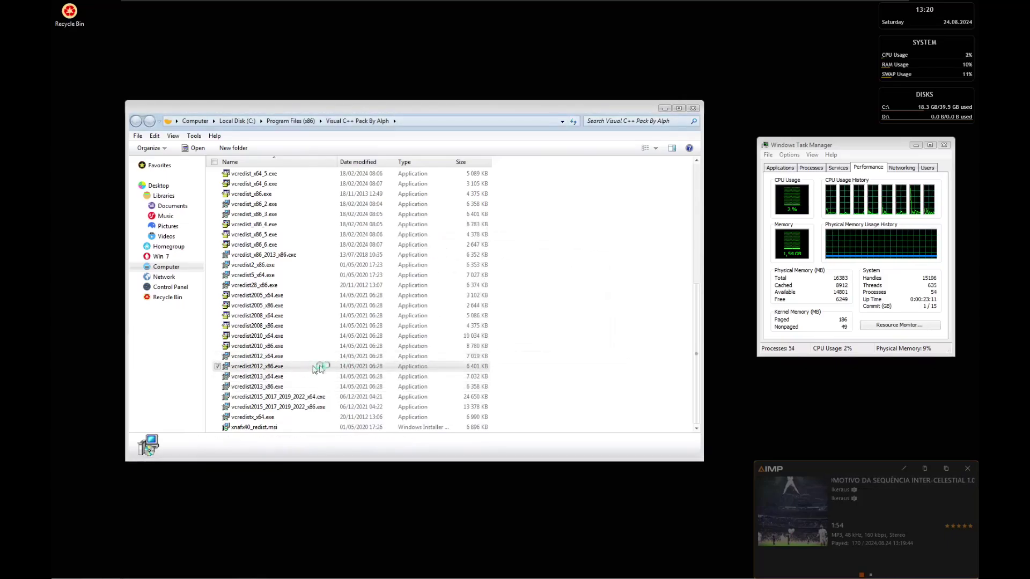
click(609, 349)
click(571, 326)
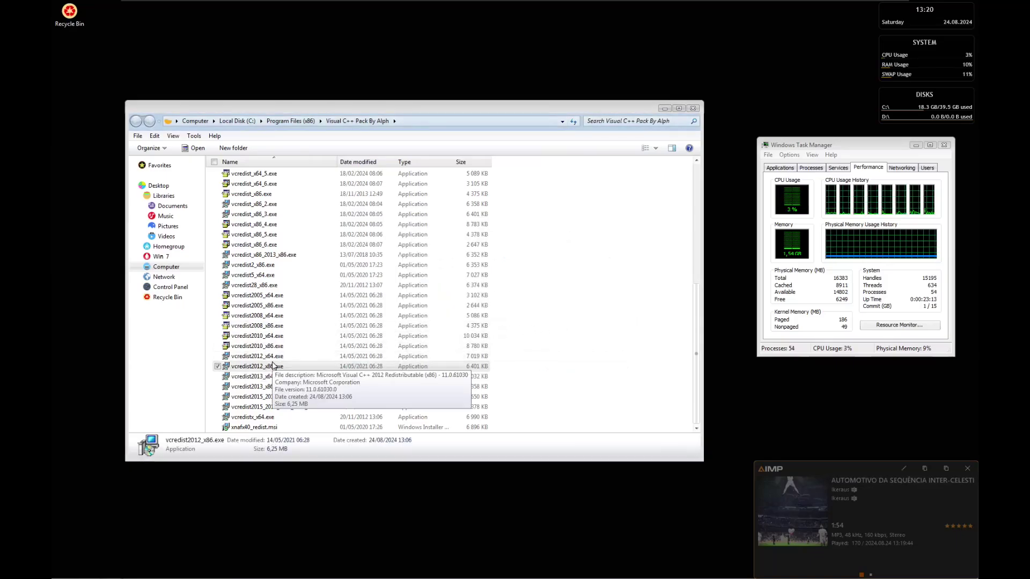
key(Up)
key(Return)
click(606, 348)
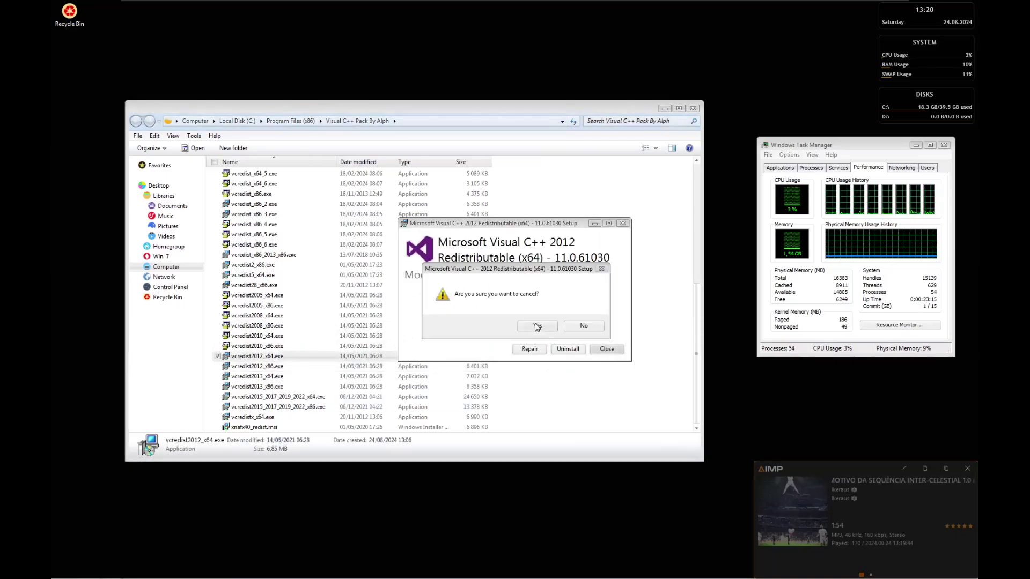
click(537, 327)
Install the Visual C++ 2012 x86 Redistributable 11.0.50727 from vcredist28_x86.exe and close its setup.
key(Up)
key(Up)
key(Up)
key(Up)
key(Up)
key(Up)
key(Up)
key(Return)
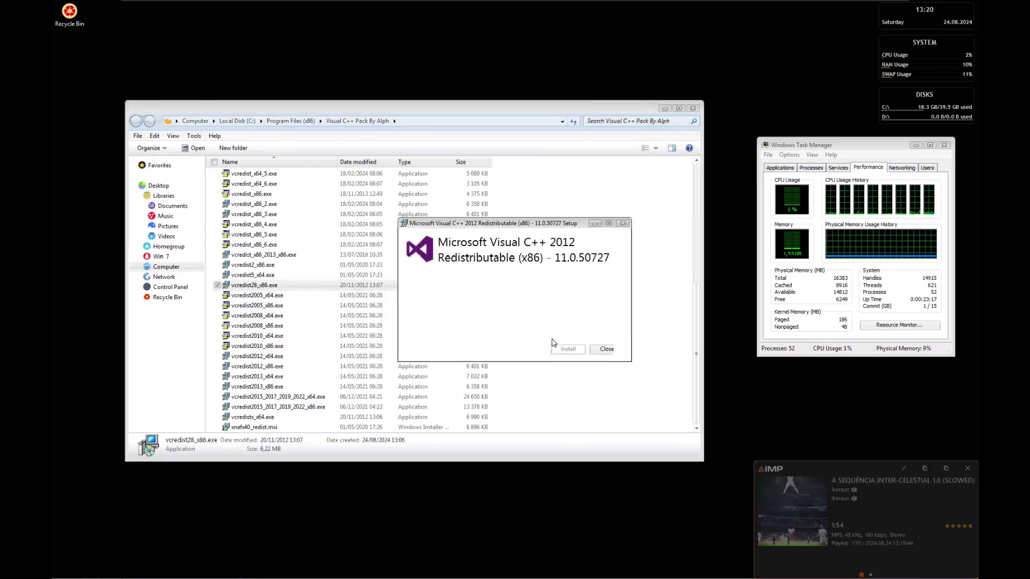
click(558, 349)
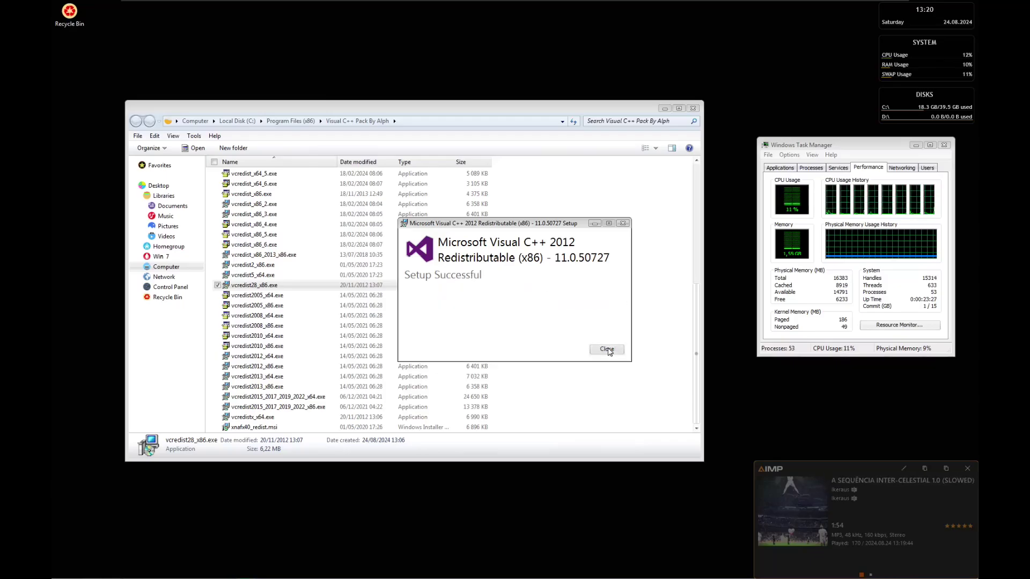
click(605, 349)
Install the Visual C++ 2013 Redistributables 12.0.30501 from vcredist5_x64.exe and vcredist2_x86.exe, accepting the licence terms.
double_click(272, 276)
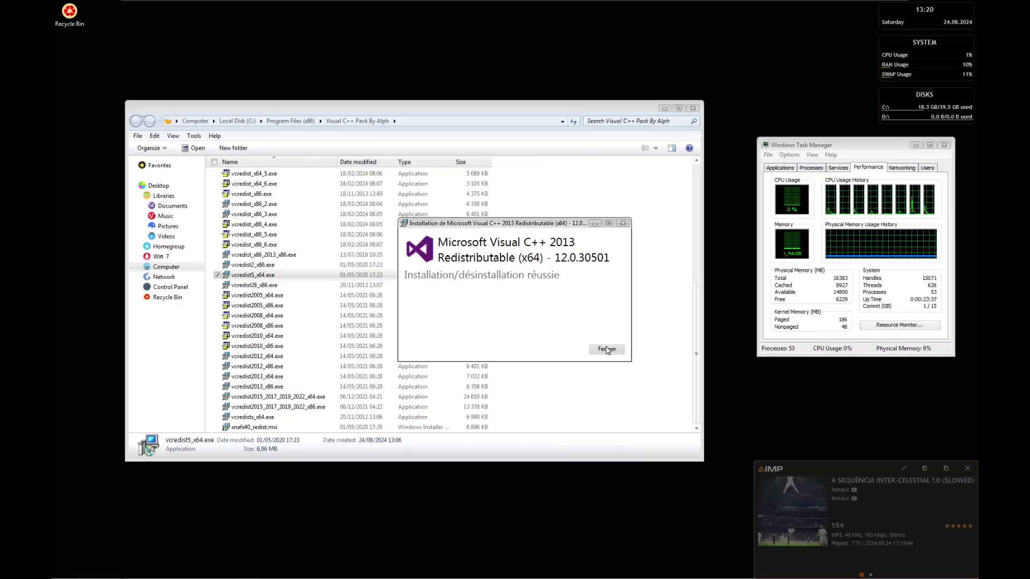
double_click(278, 265)
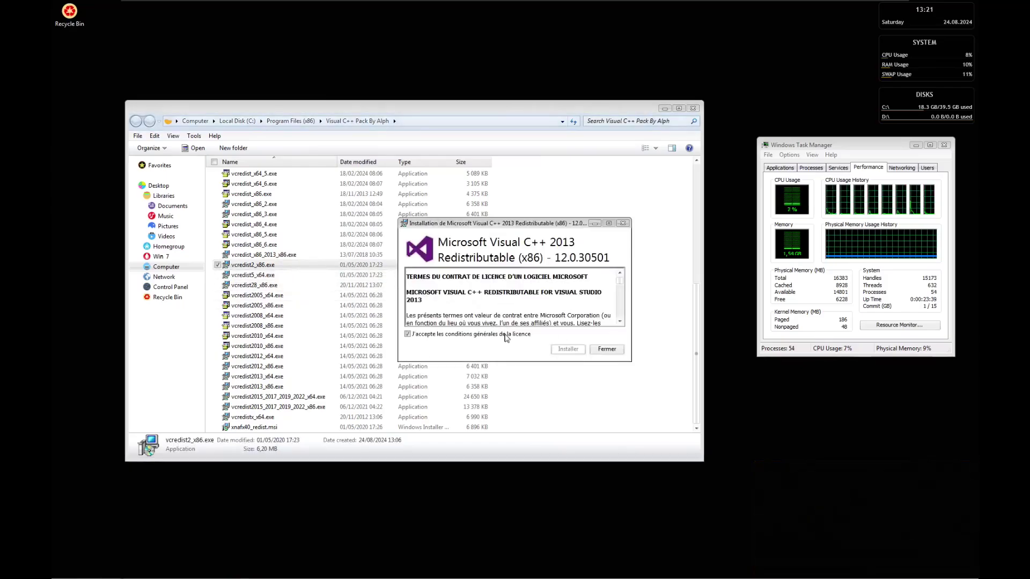
click(563, 349)
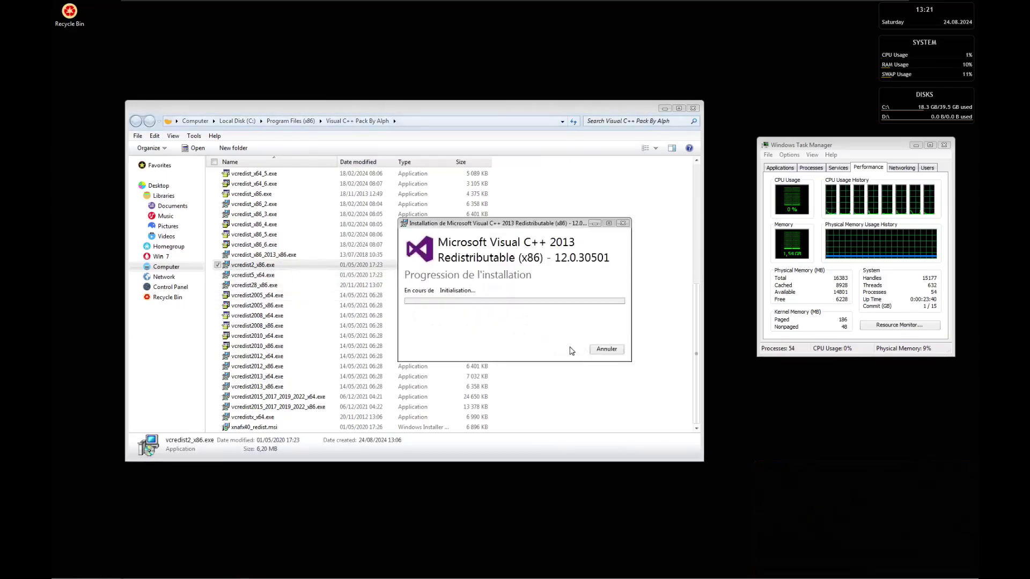
click(605, 349)
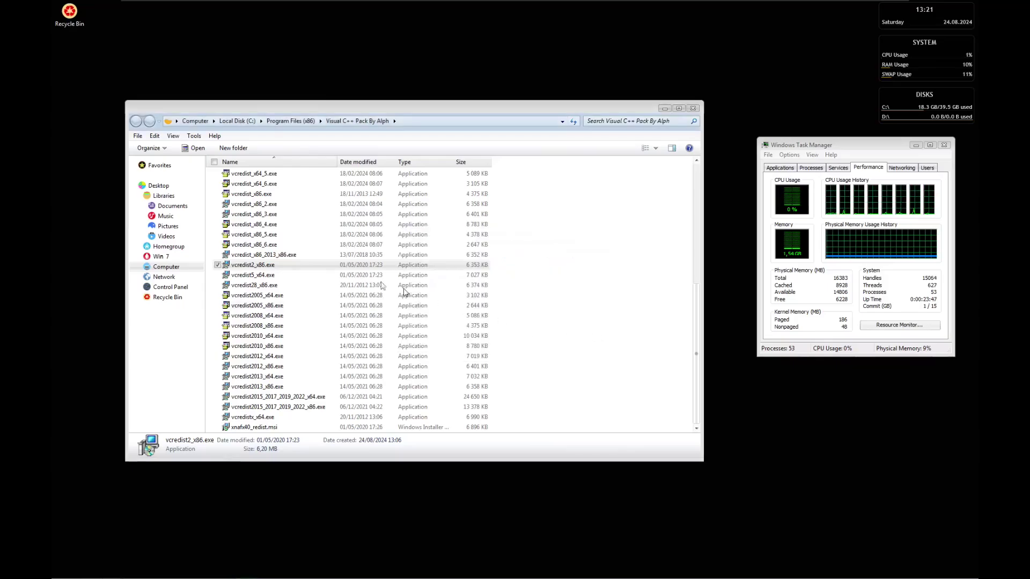
Run vcredist_x86_2013_x86.exe, accept the licence terms, install the Visual C++ 2013 x86 Redistributable and close the setup.
click(286, 256)
double_click(286, 255)
click(510, 333)
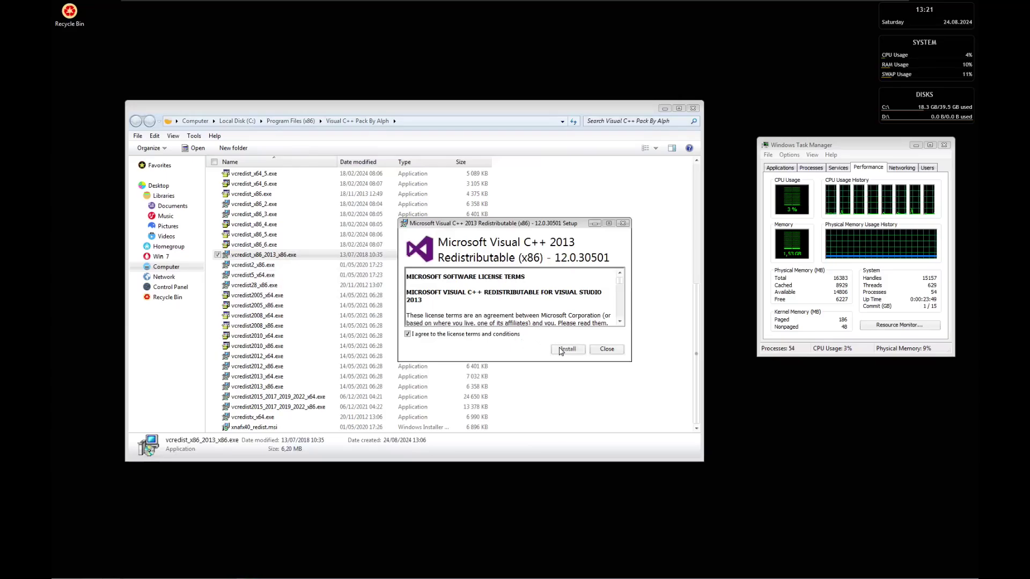
click(570, 352)
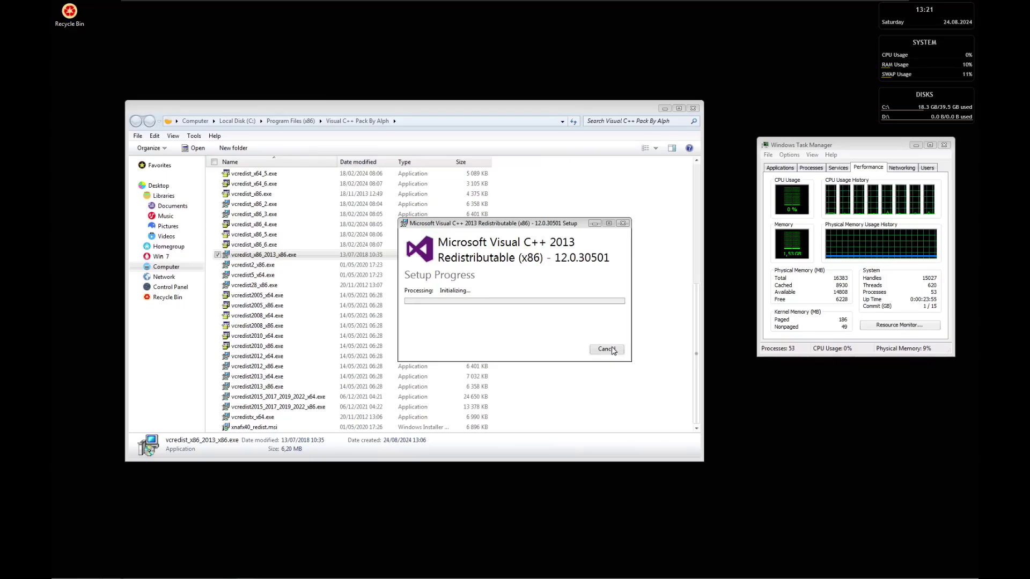
click(607, 349)
Run vcredist_x86_3.exe and vcredist_x86_2.exe, cancelling each setup without repairing or uninstalling the runtime.
scroll(326, 294, up, 2)
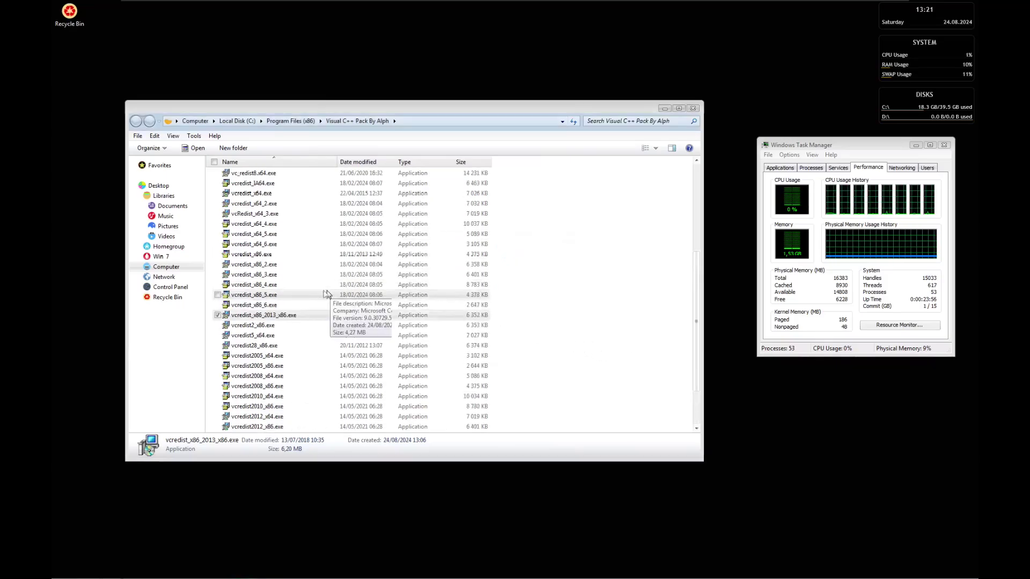
double_click(244, 274)
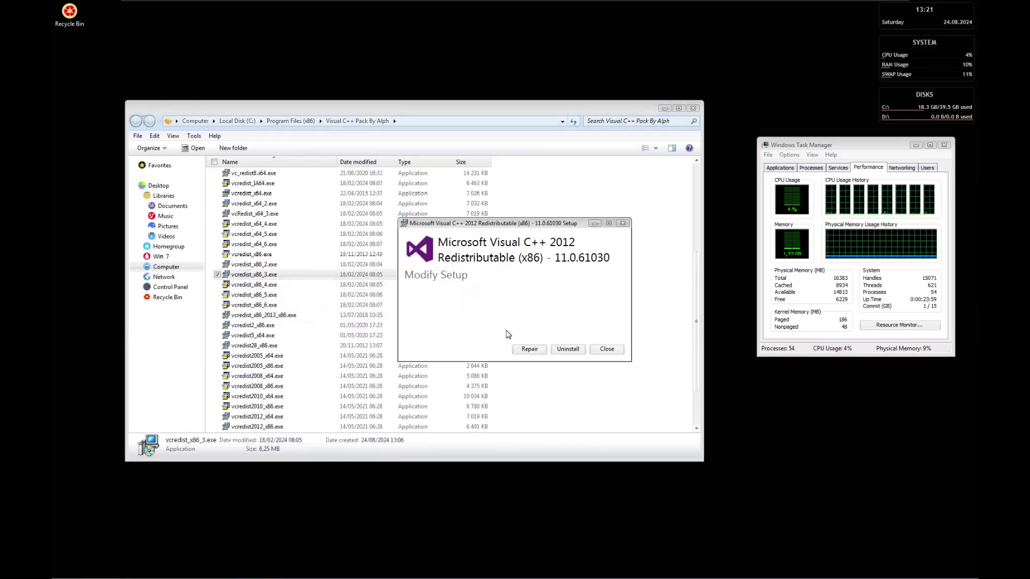
click(607, 349)
click(546, 327)
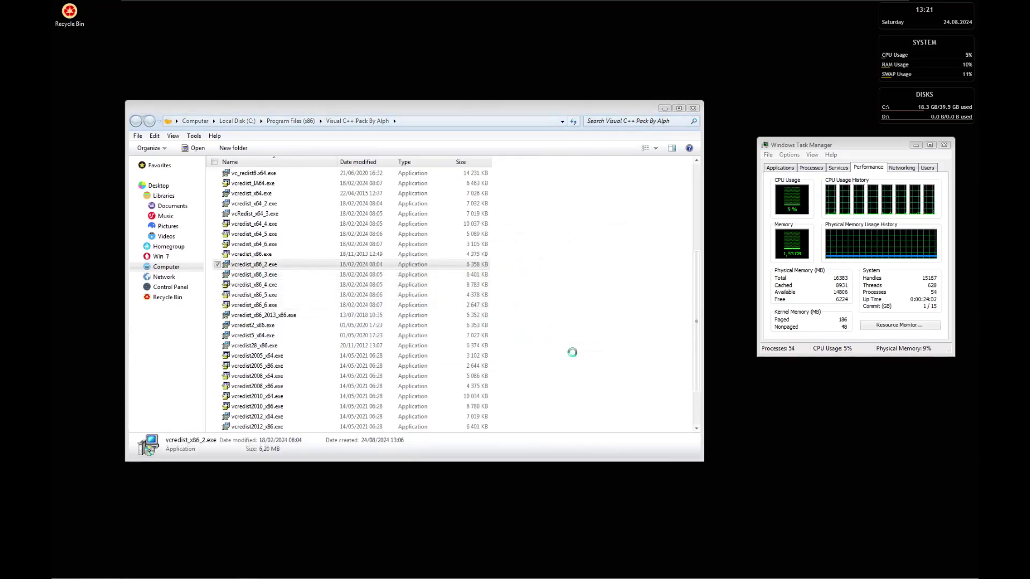
click(607, 350)
click(554, 329)
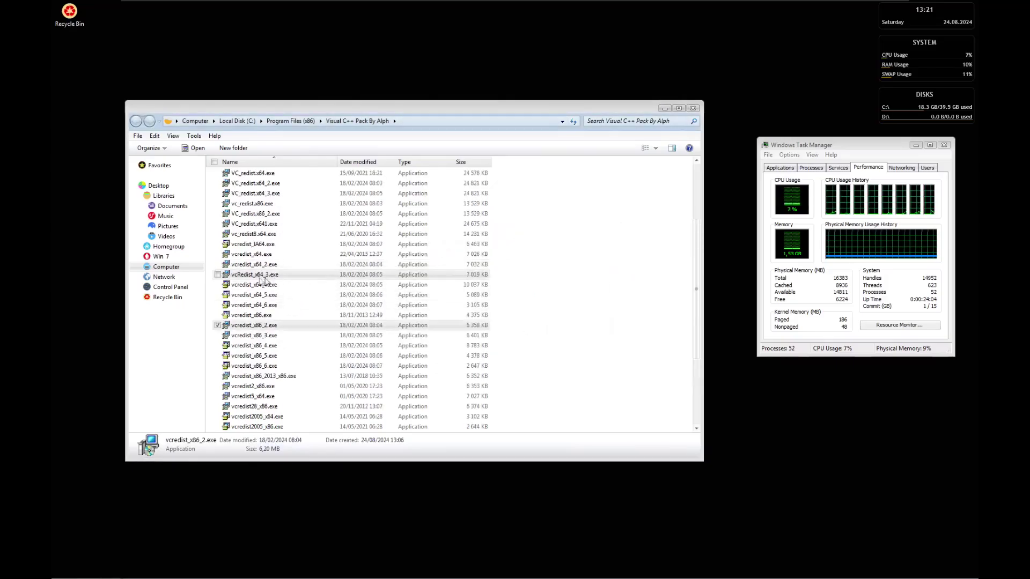
Run vcRedist_x64_3.exe and vcredist_x64_2.exe, cancelling each setup without repairing or uninstalling the runtime.
double_click(236, 275)
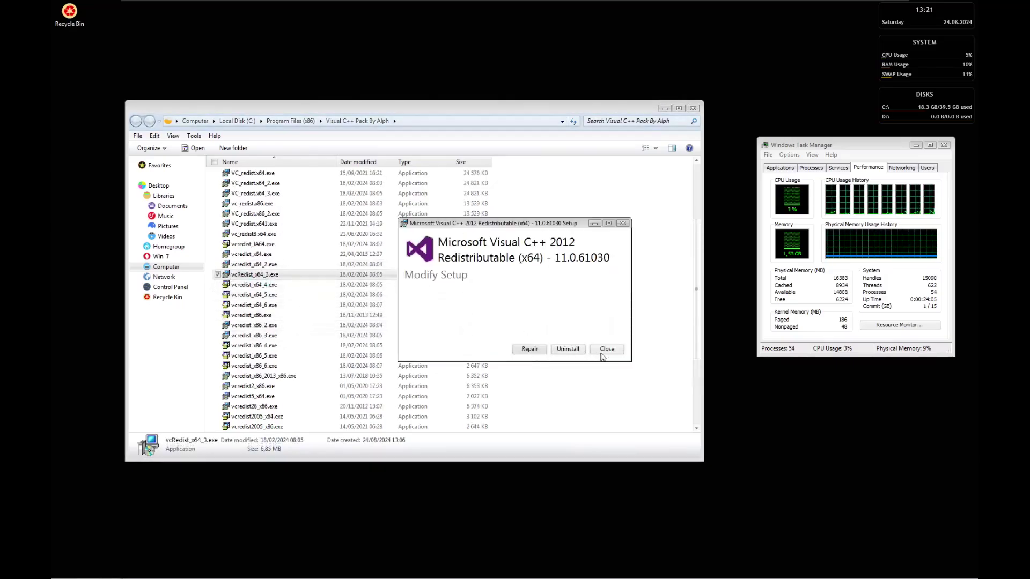
click(607, 349)
click(535, 327)
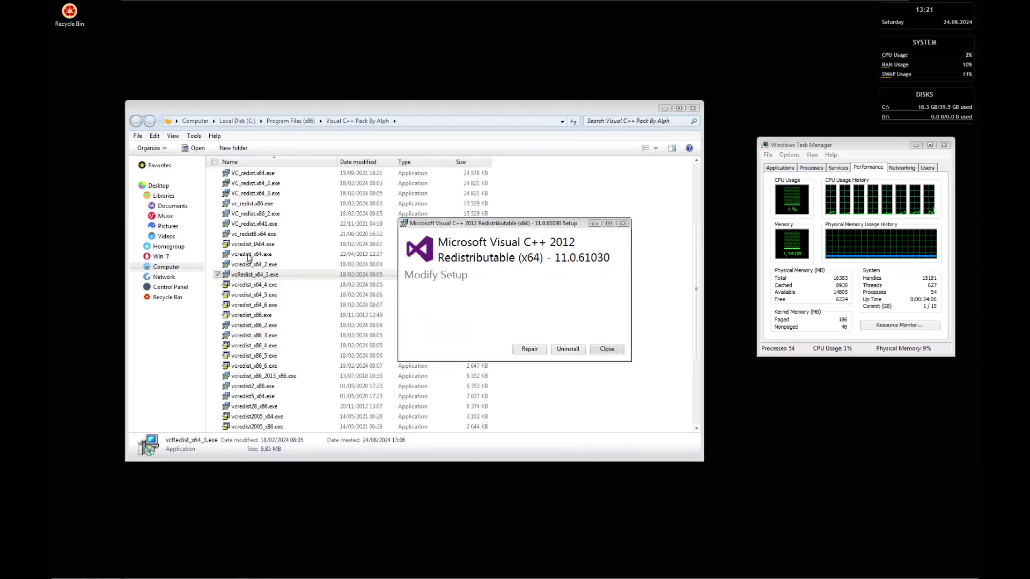
double_click(290, 265)
click(606, 349)
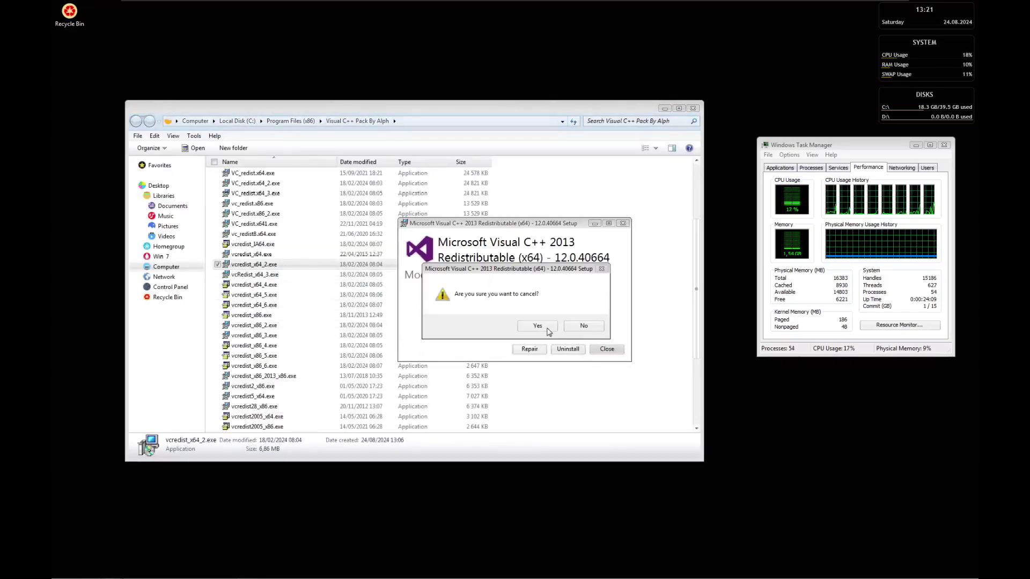
click(537, 326)
Run vcredist_x64.exe, accept the licence terms, install the Visual C++ 2013 x64 Redistributable 12.0.30501 and close the setup.
key(Up)
key(Return)
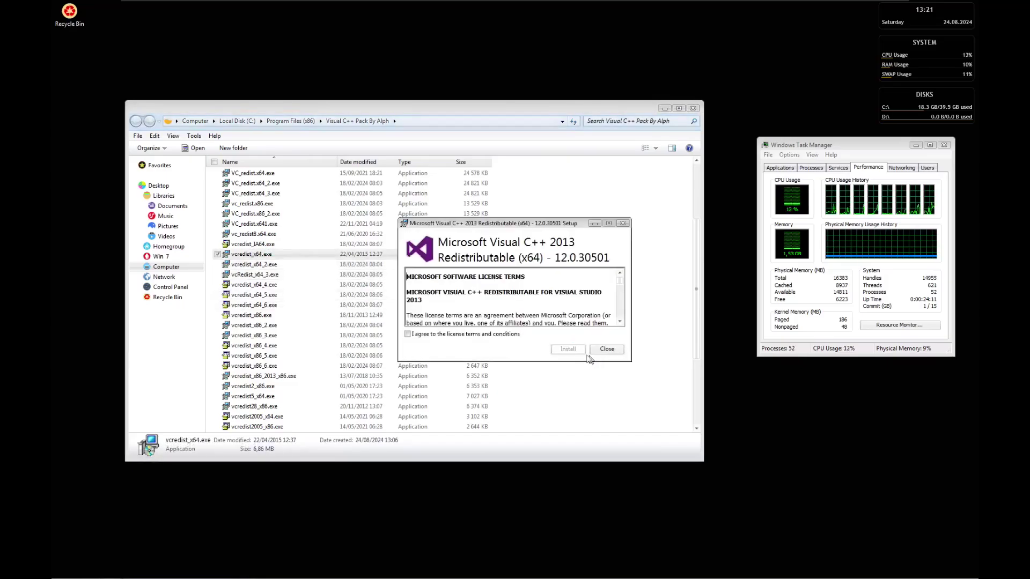
click(518, 334)
click(567, 349)
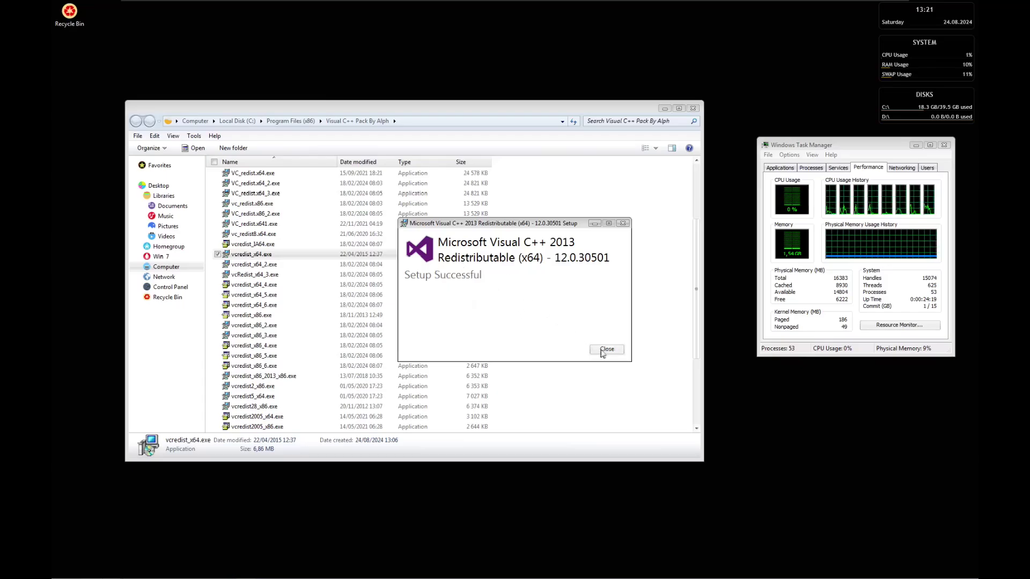
click(606, 349)
Try to install the x64 runtimes from vc_redist8.x64.exe and VC_redist.x641.exe, accepting the licence terms and closing each setup.
click(354, 265)
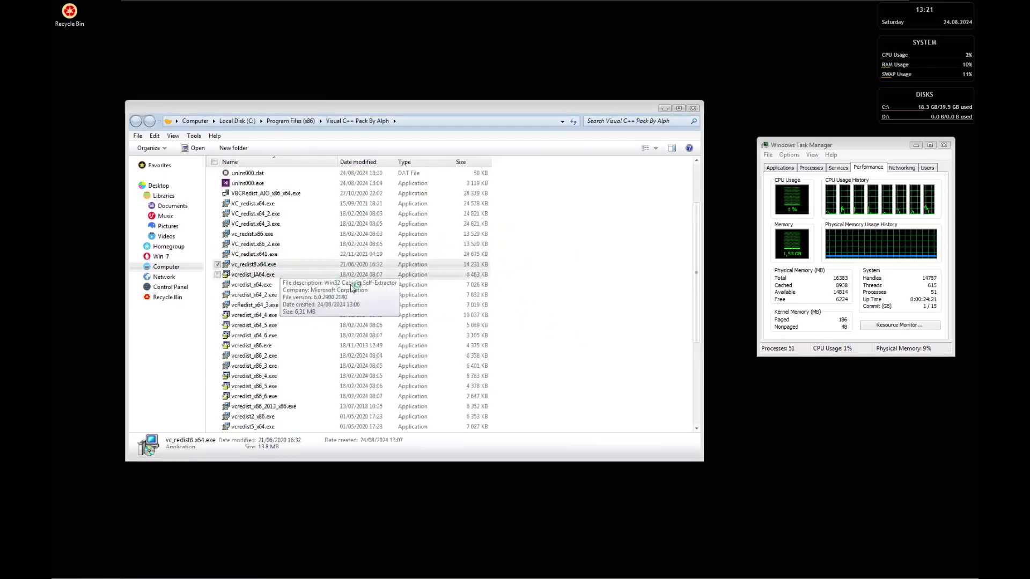
click(520, 334)
click(568, 350)
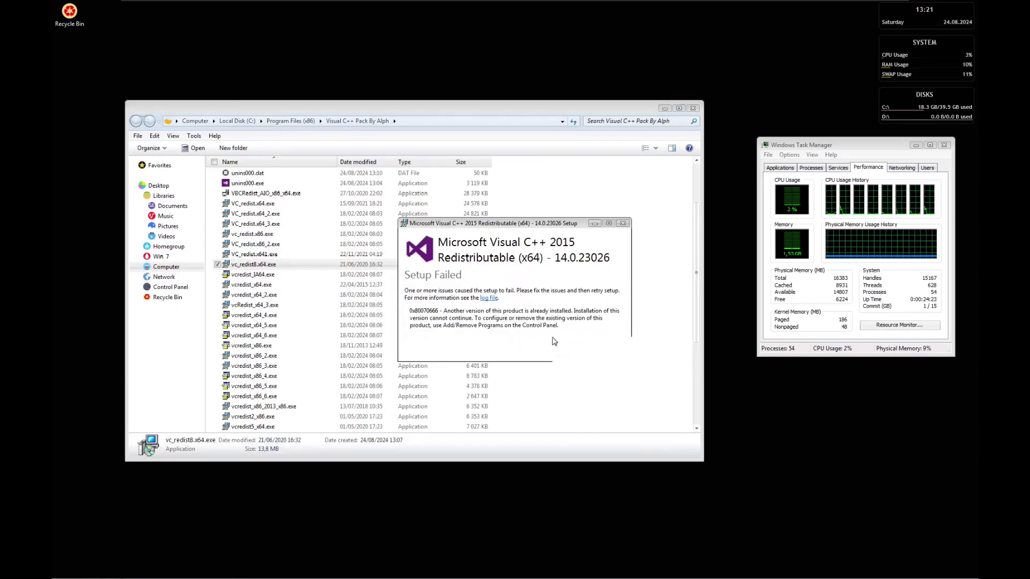
click(607, 349)
double_click(353, 255)
click(516, 334)
click(568, 349)
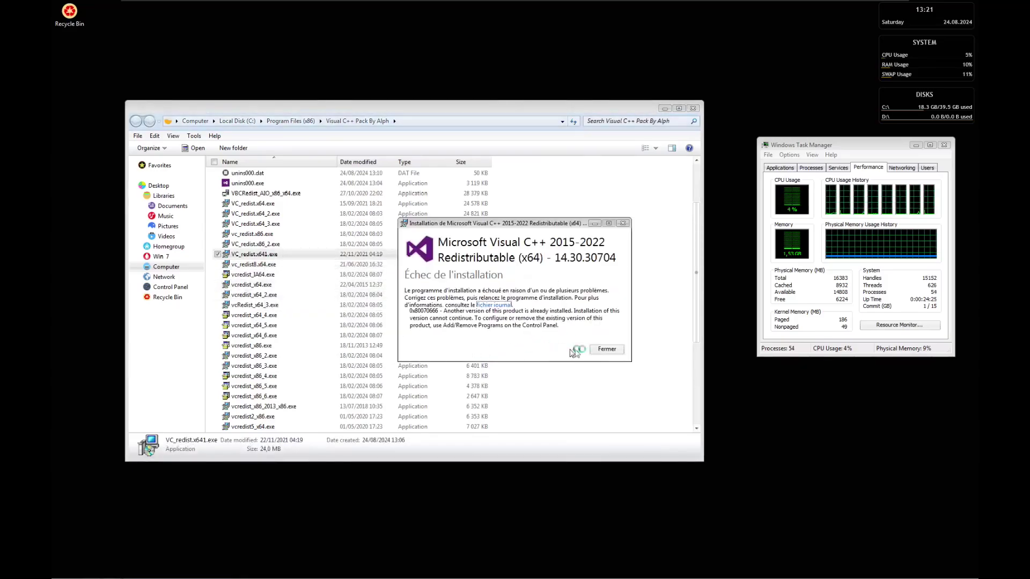
click(607, 349)
Try to install the Visual C++ 2015-2022 x86 runtime from VC_redist.x86_2.exe and vc_redist.x86.exe, closing each setup.
double_click(294, 246)
click(517, 334)
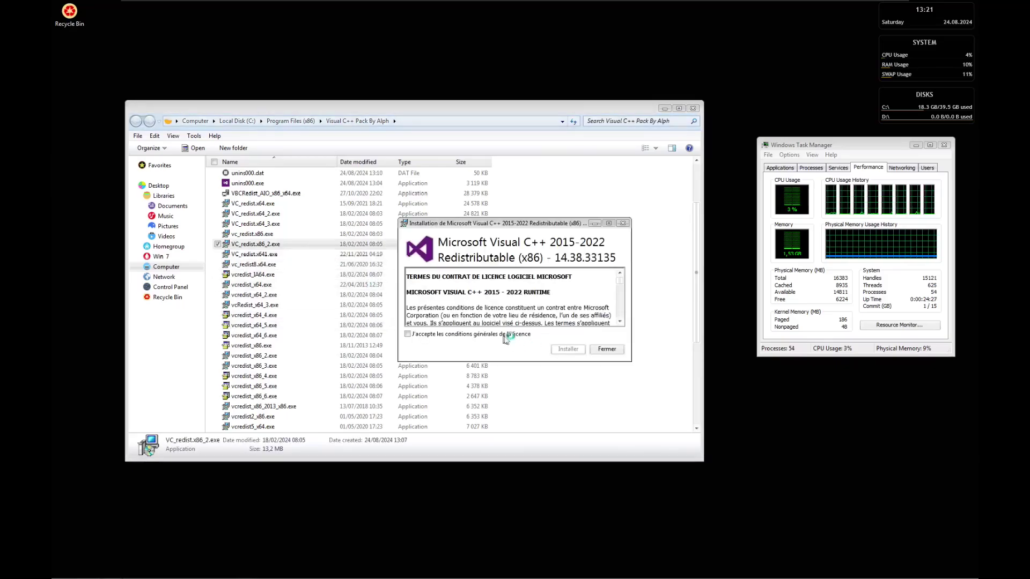
click(568, 350)
click(605, 349)
double_click(279, 235)
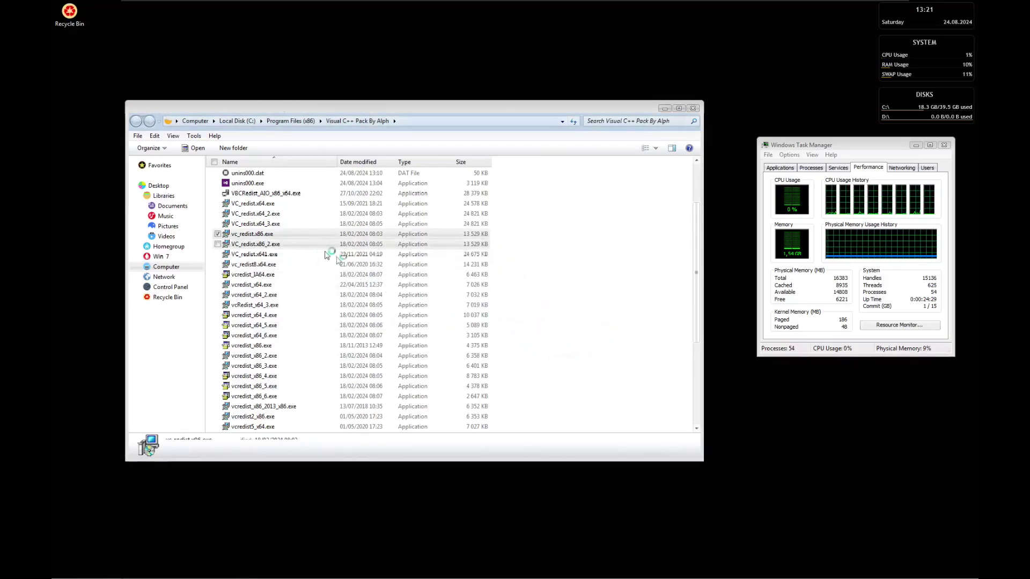
click(607, 349)
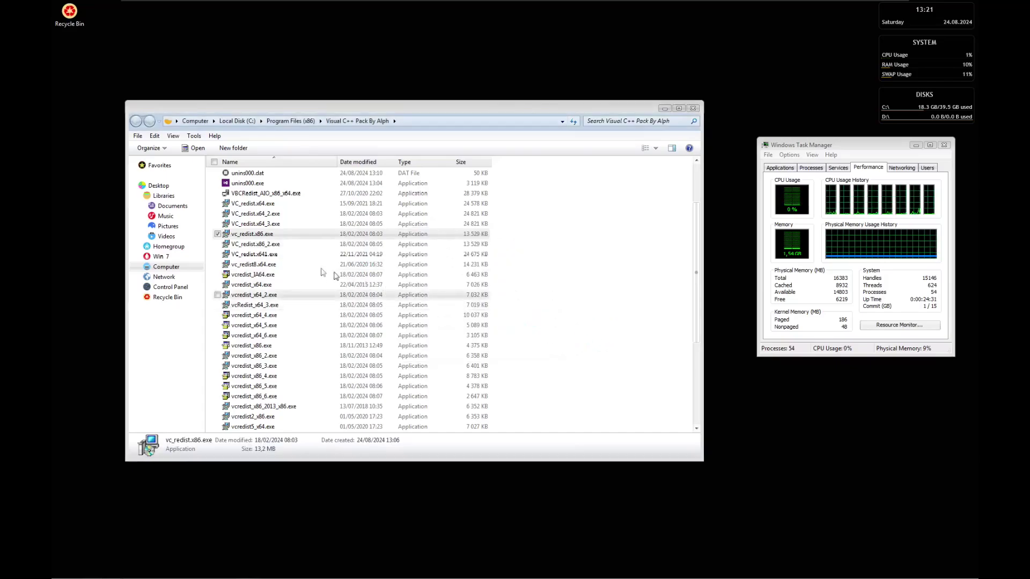
Try to install the Visual C++ 2015-2022 x64 runtime from VC_redist.x64_3.exe and VC_redist.x64_2.exe, accepting the licence terms and closing each setup.
scroll(257, 279, up, 2)
click(254, 287)
double_click(255, 287)
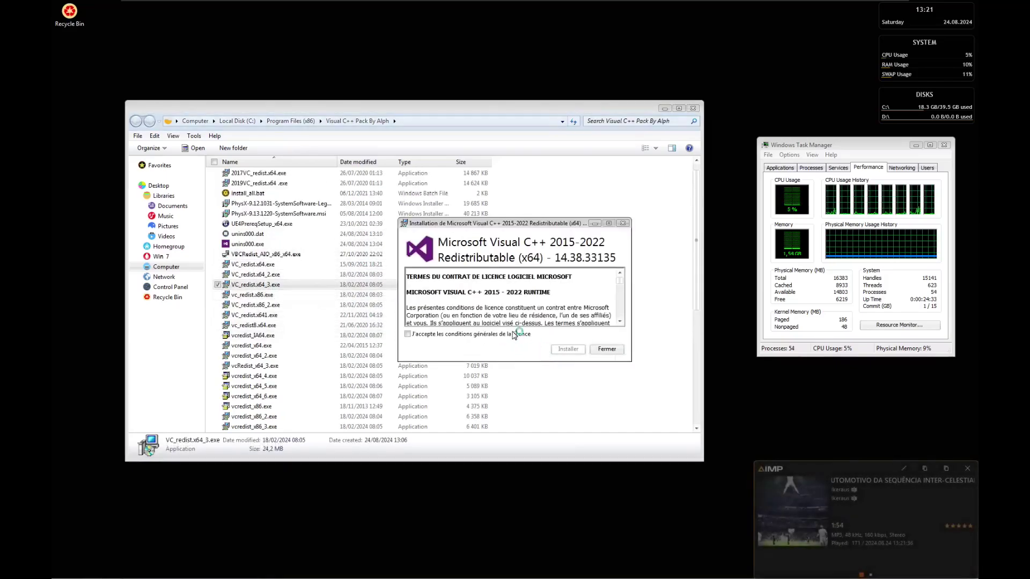
click(568, 352)
key(Up)
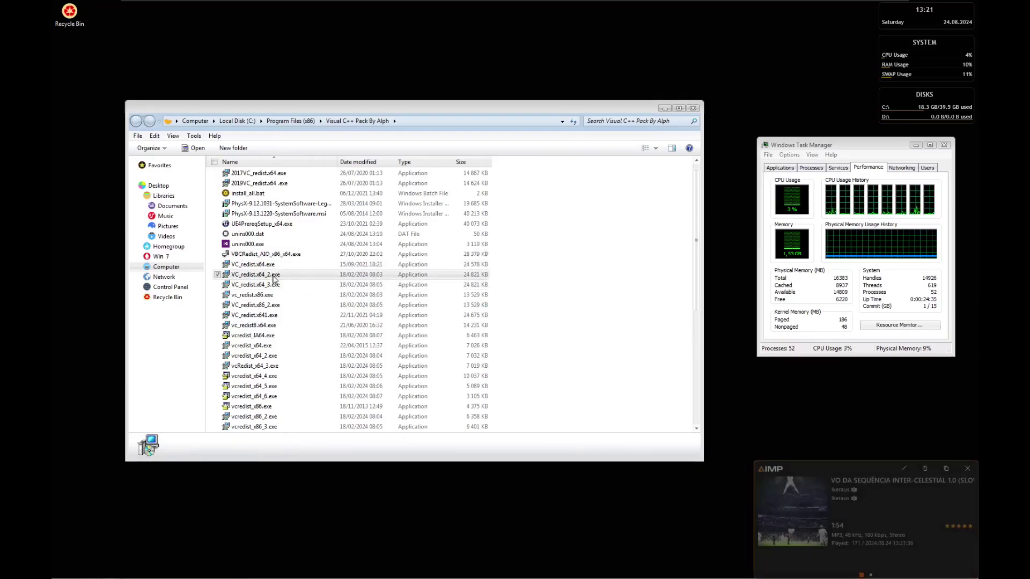
key(Return)
click(515, 334)
click(568, 349)
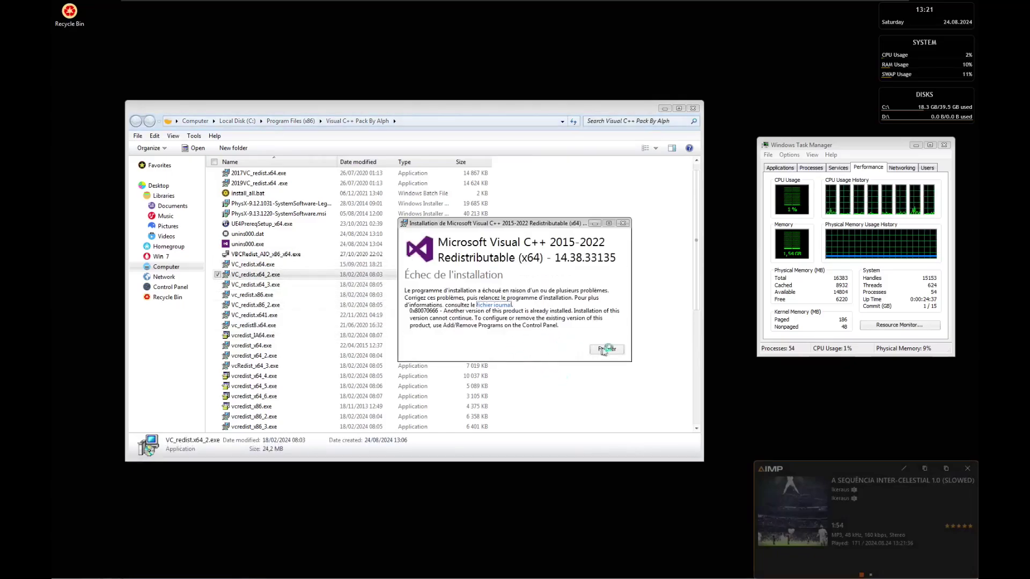
click(607, 349)
Try to install the Visual C++ 2015-2019 x64 runtime from VC_redist.x64.exe, accepting the licence terms and closing the setup.
double_click(300, 265)
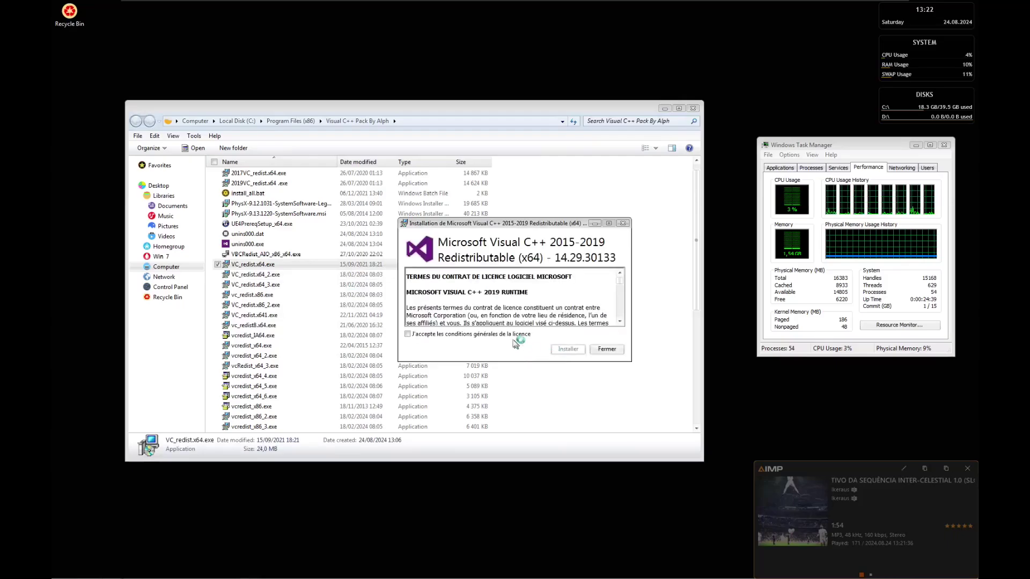
click(515, 334)
click(568, 349)
click(617, 348)
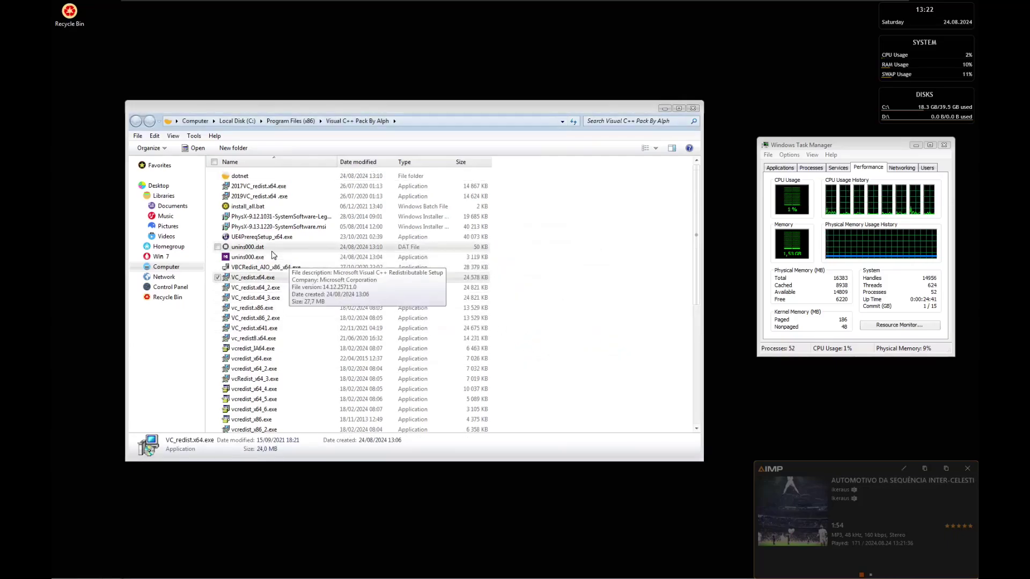
Run UE4PrereqSetup_x64.exe, accept the licence terms and start installing the UE4 Prerequisites (x64).
double_click(261, 237)
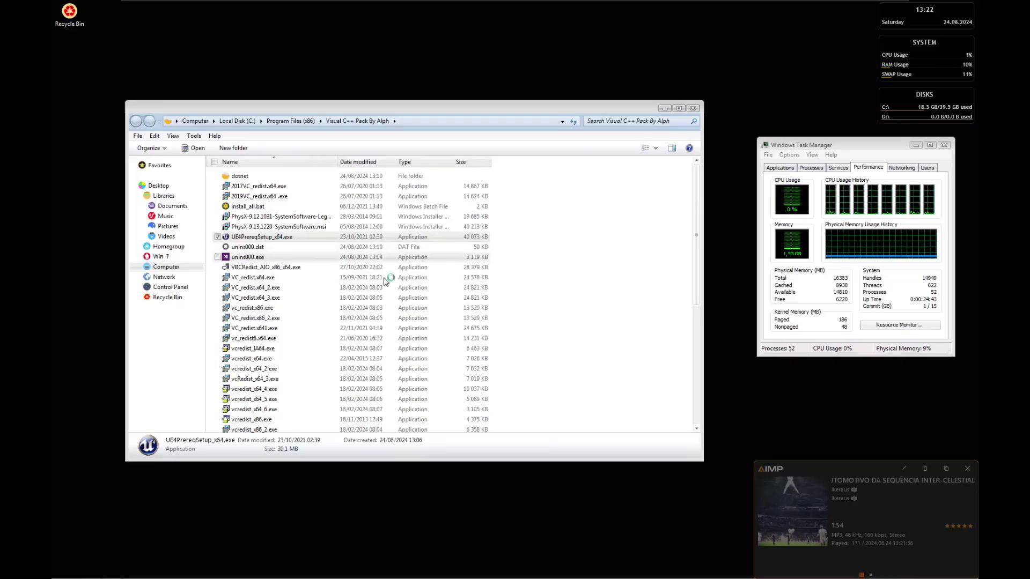
click(574, 368)
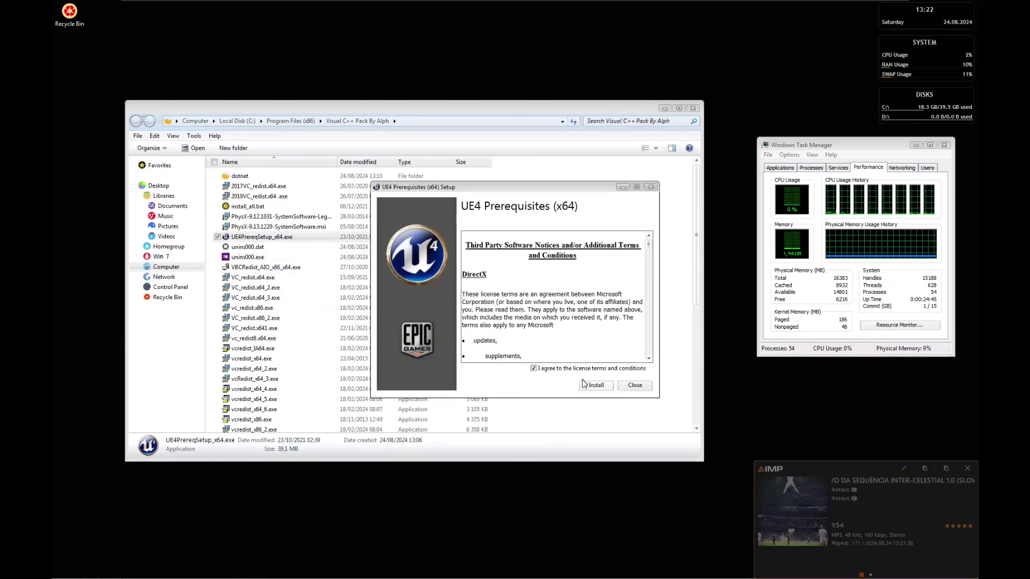
click(596, 385)
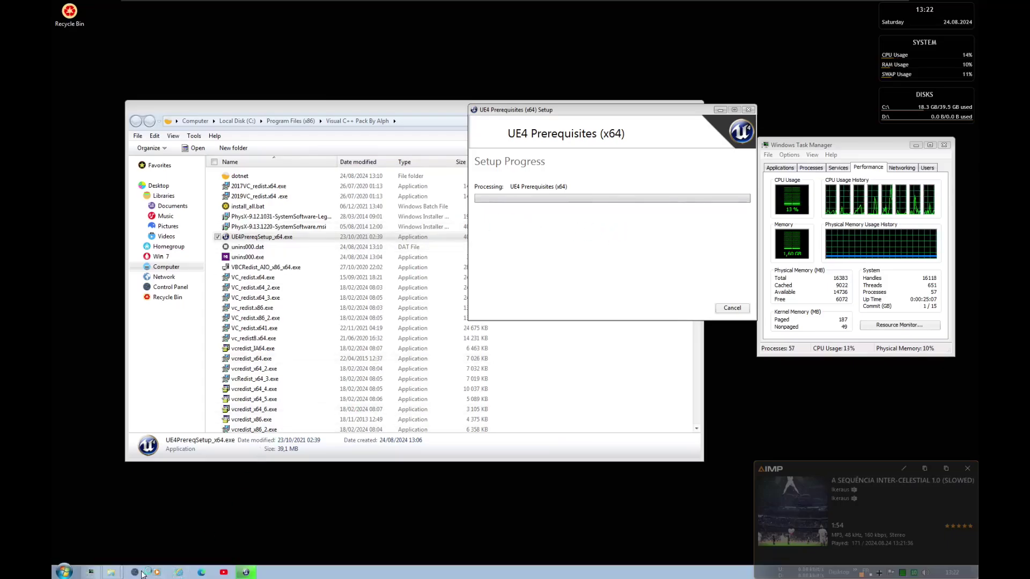
Open the Personalization settings from Control Panel and apply the installed Canada theme.
click(134, 573)
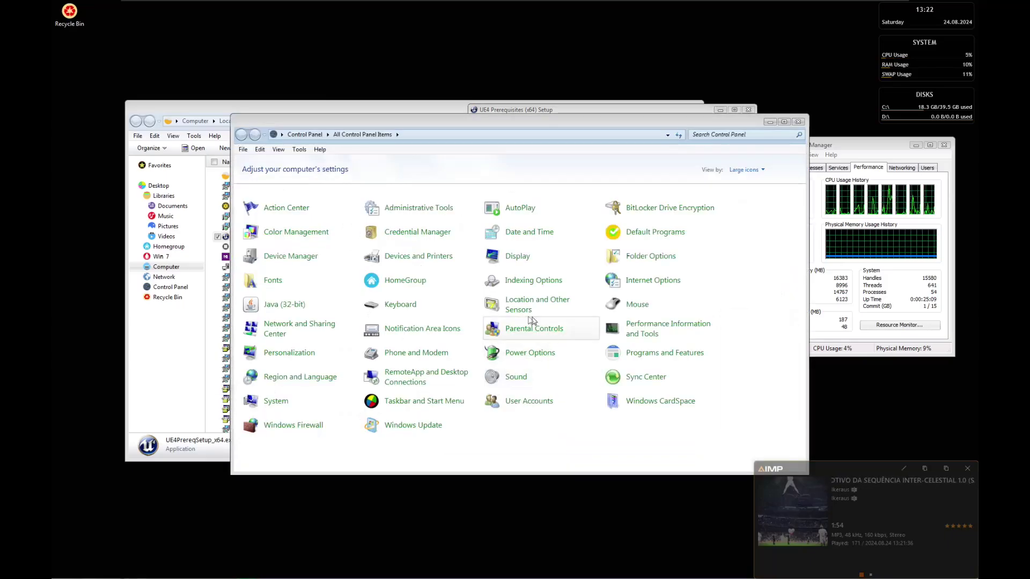
click(271, 358)
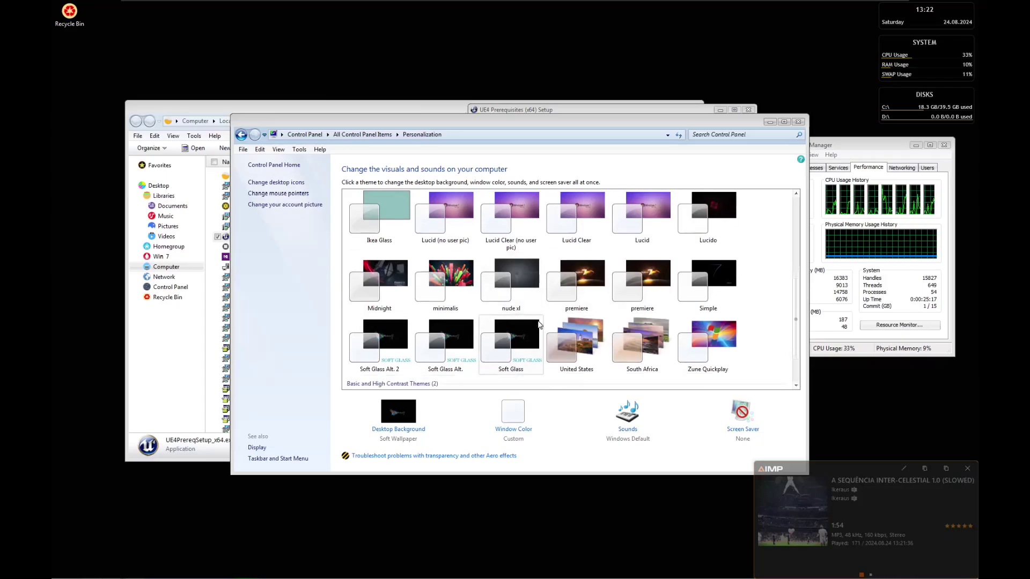
scroll(537, 312, down, 2)
scroll(583, 341, up, 3)
scroll(583, 341, up, 3)
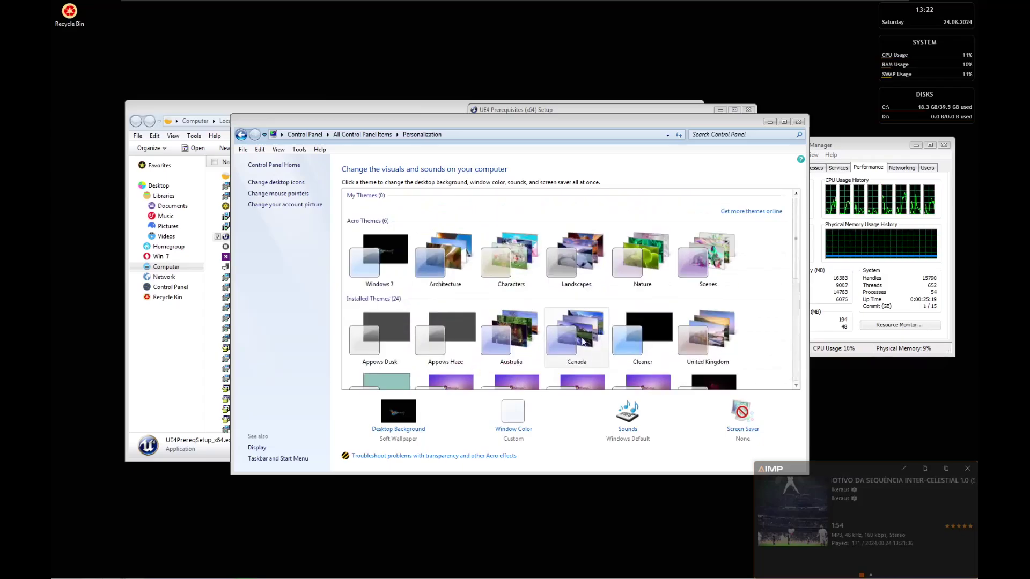
scroll(590, 311, down, 5)
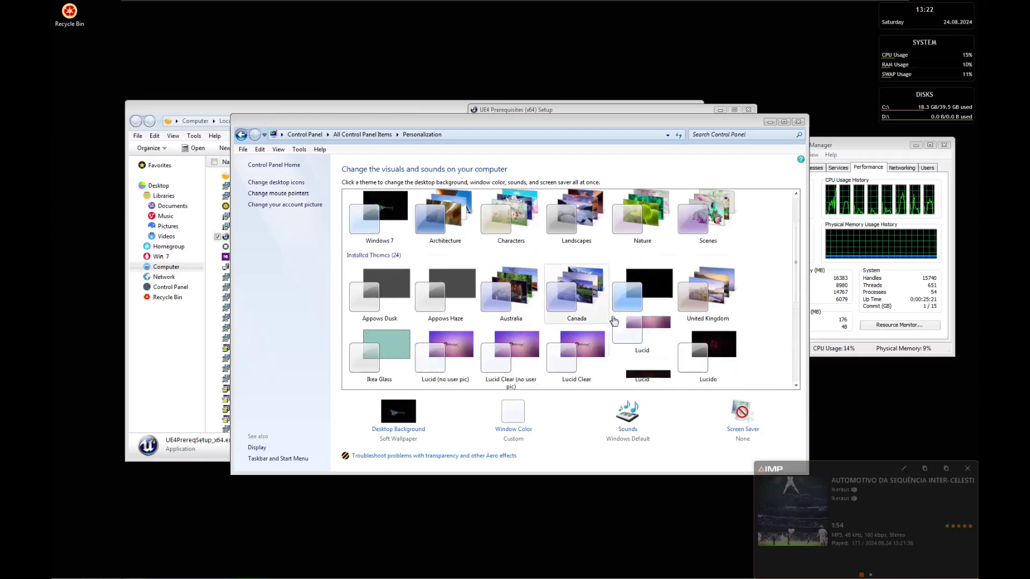
scroll(616, 321, up, 5)
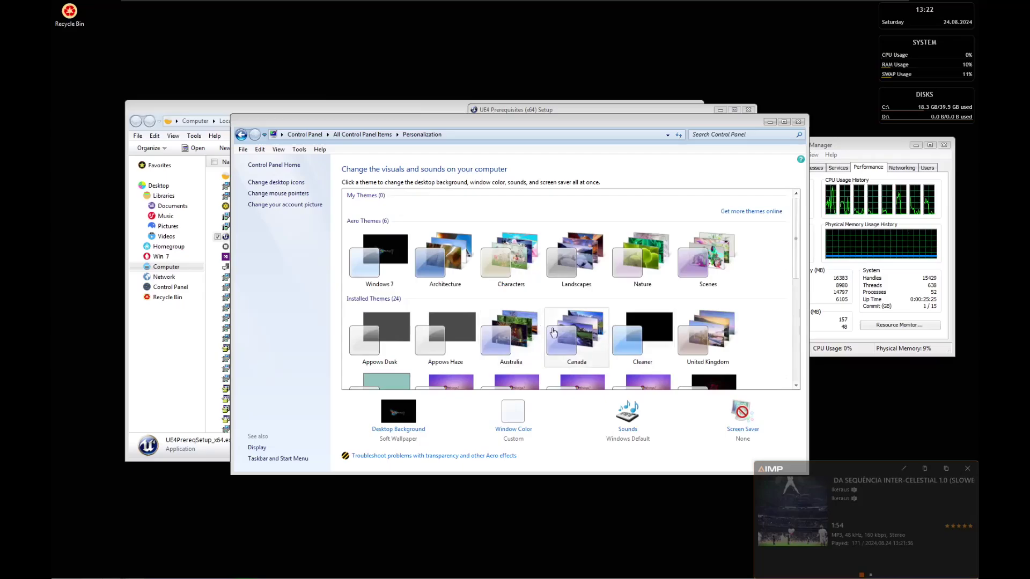
click(585, 326)
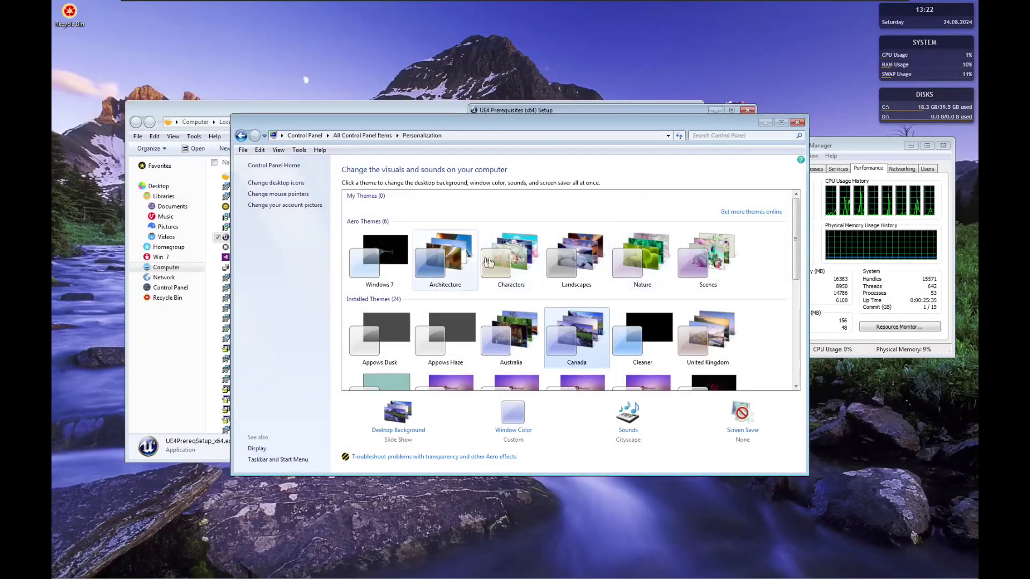
Look through the remaining themes and apply the Windows 7 Aero theme.
scroll(552, 270, down, 5)
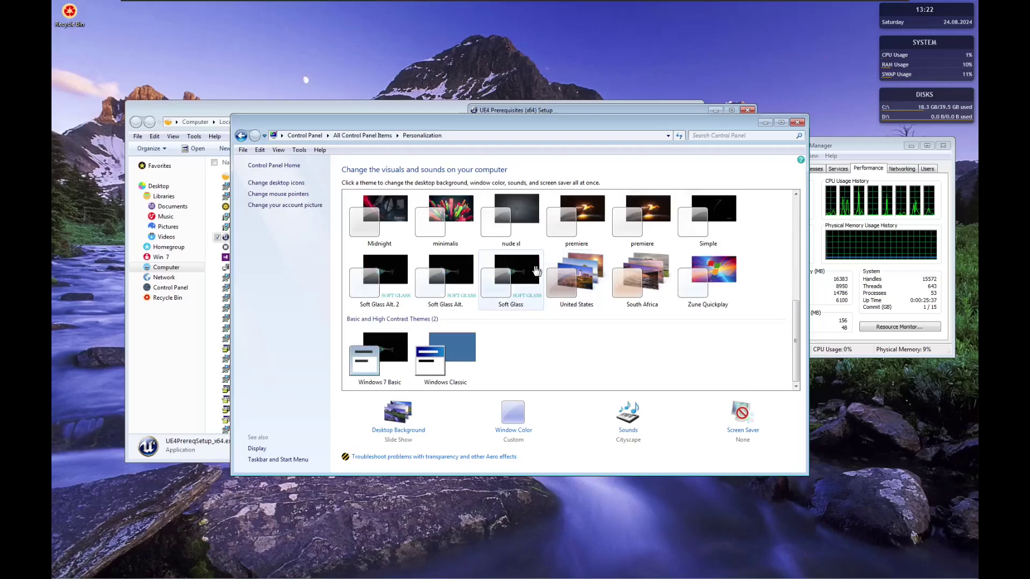
scroll(462, 351, up, 5)
scroll(461, 346, up, 1)
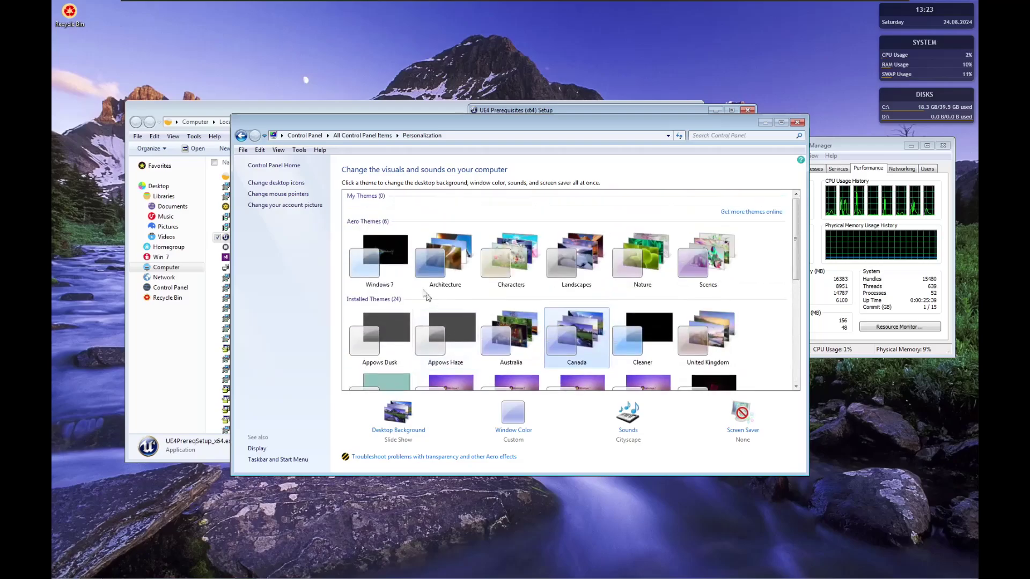
click(401, 251)
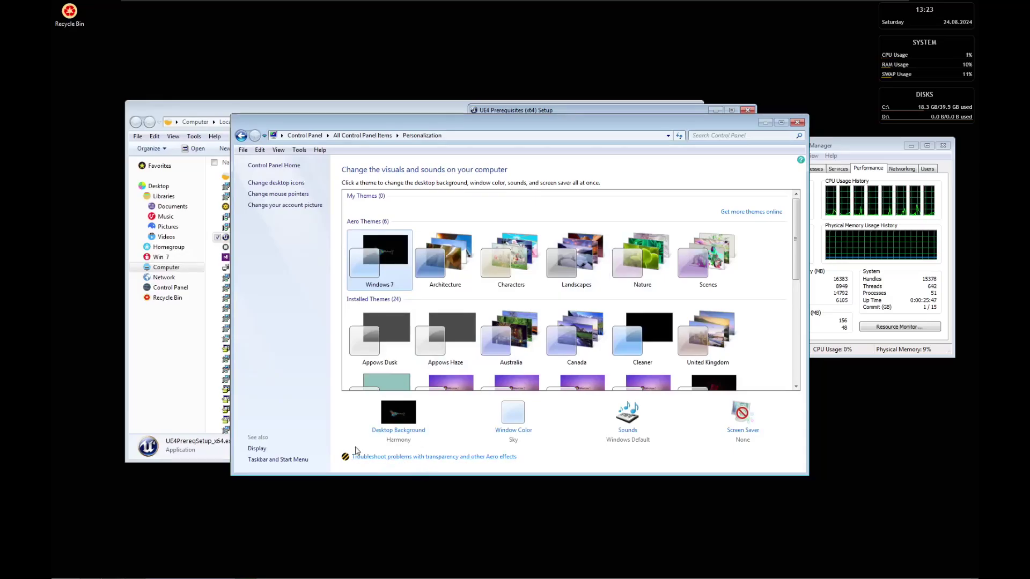
Apply the Canada theme again, then close the Personalization window and the UE4 Prerequisites setup.
scroll(576, 292, down, 1)
click(575, 300)
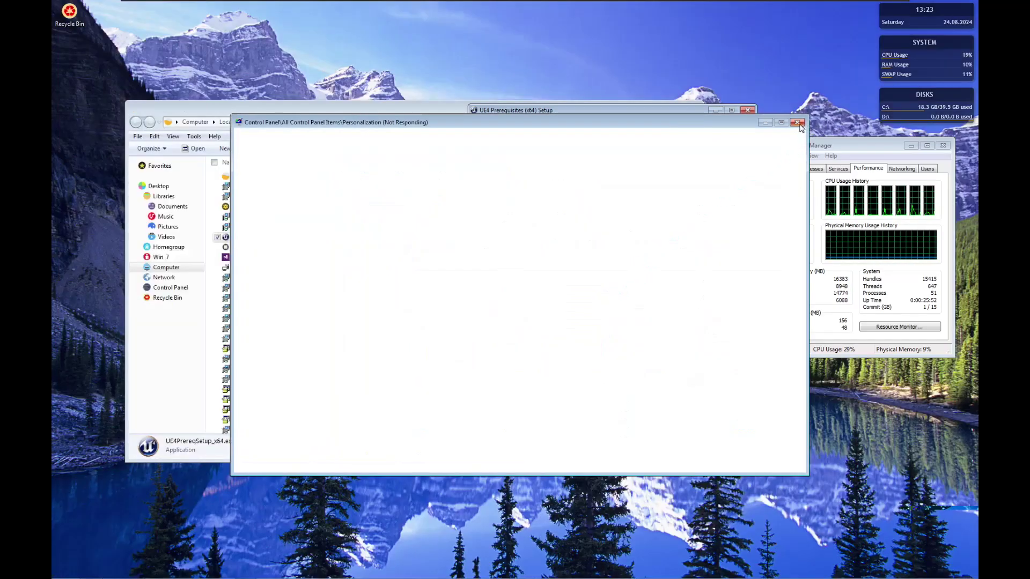
click(799, 123)
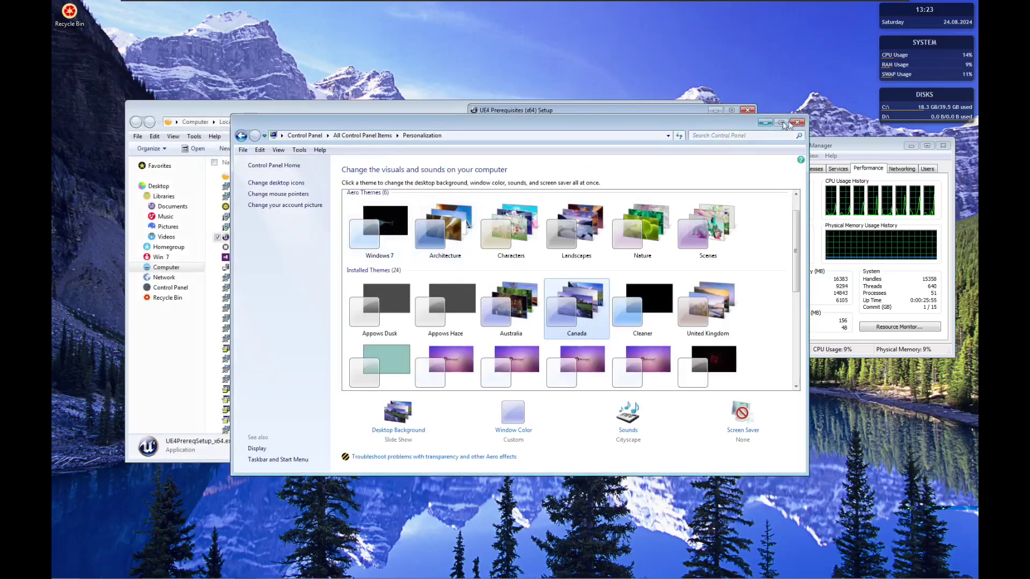
click(742, 313)
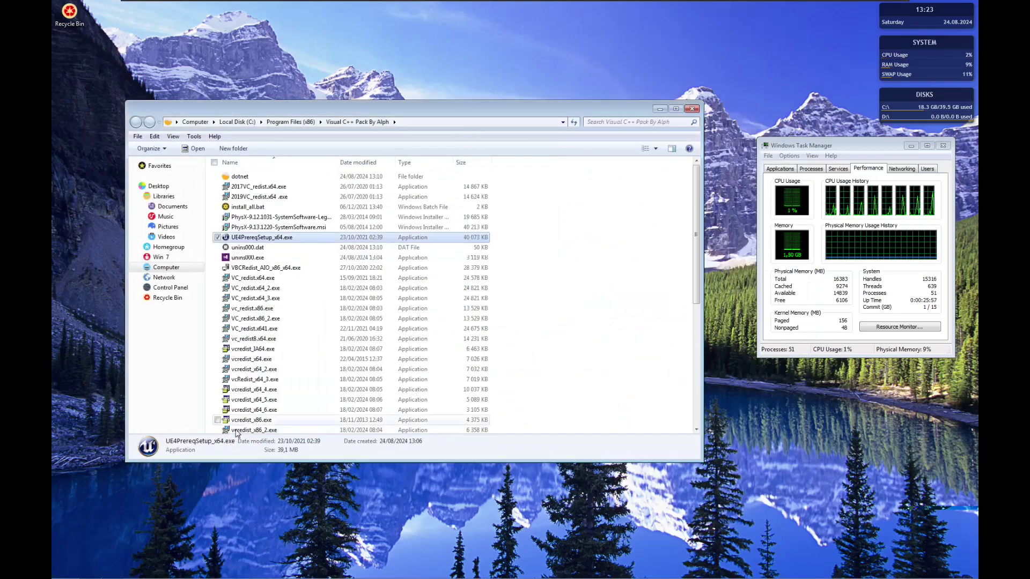
Turn on all visual effects in the Performance Options of the advanced system settings and confirm both dialogs.
click(135, 571)
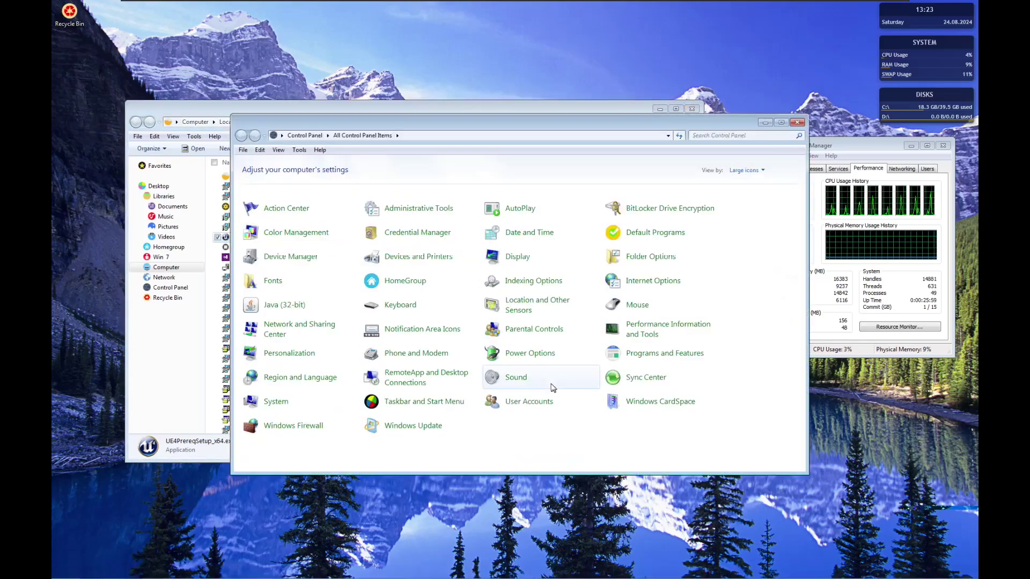
right_click(280, 402)
click(292, 409)
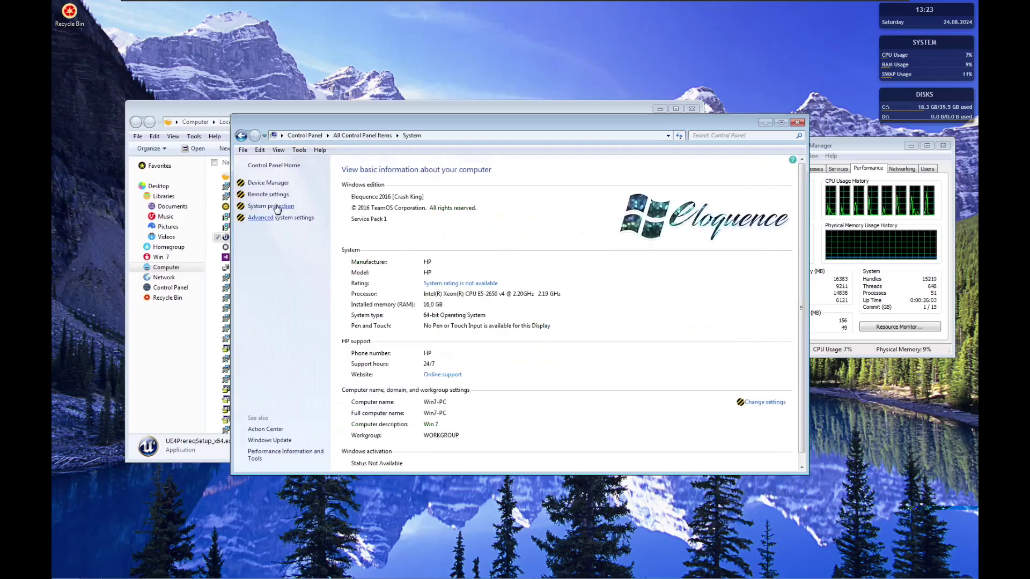
click(284, 217)
click(306, 171)
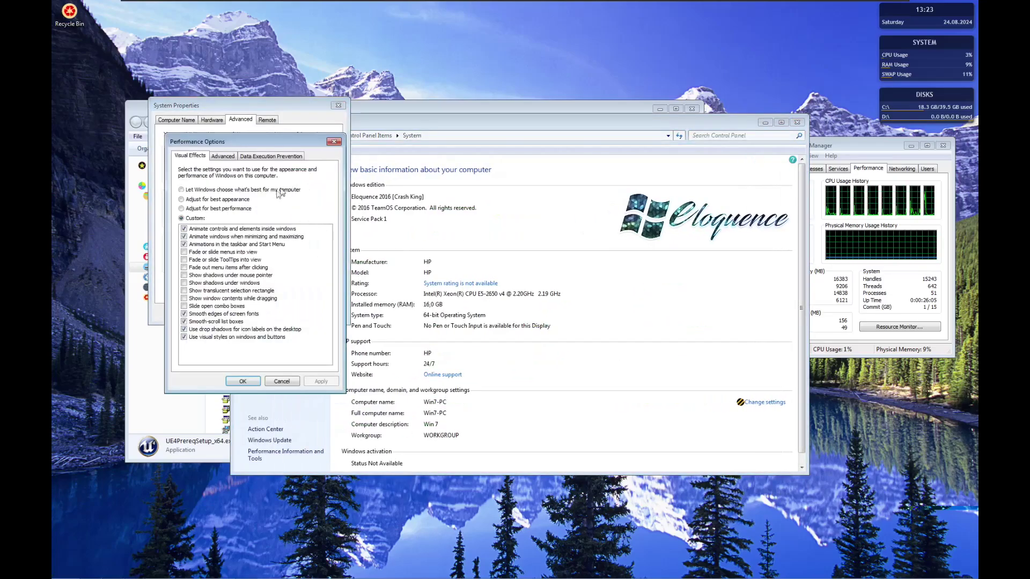
click(242, 381)
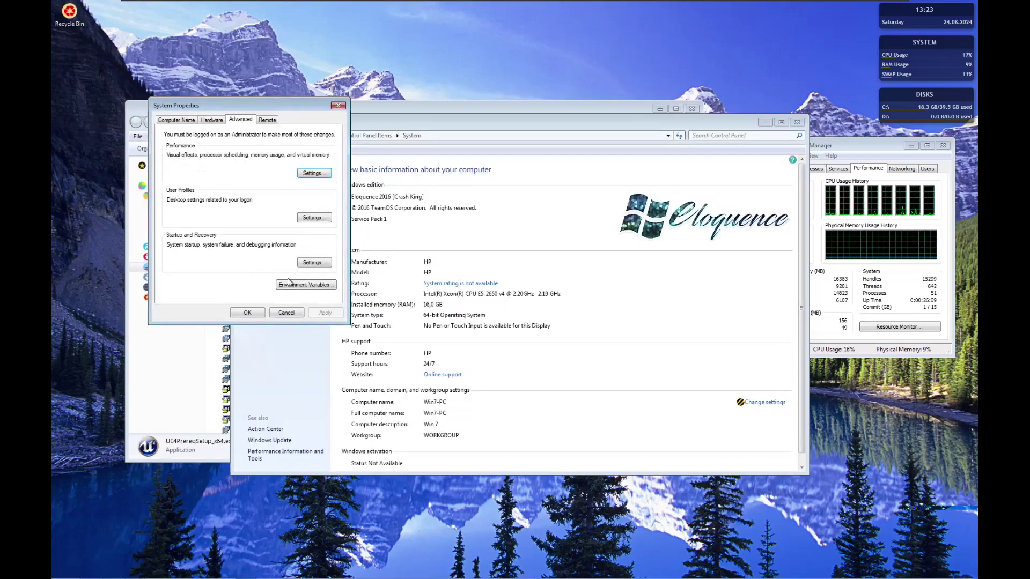
click(251, 316)
Reopen the Performance Options and disable the fade or slide effects for menus and ToolTips and the fade-out of menu items.
drag(467, 116, 437, 135)
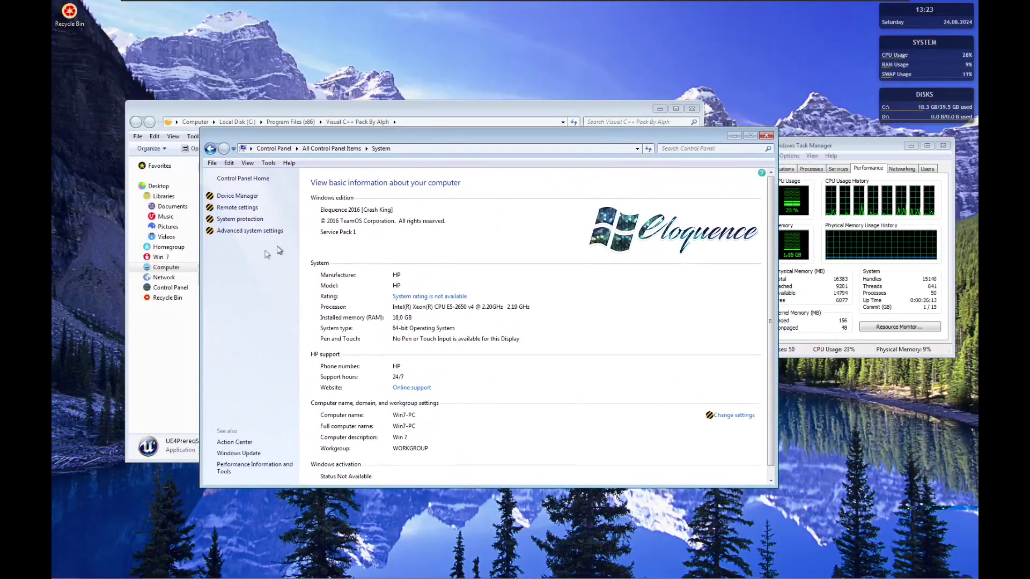
click(262, 232)
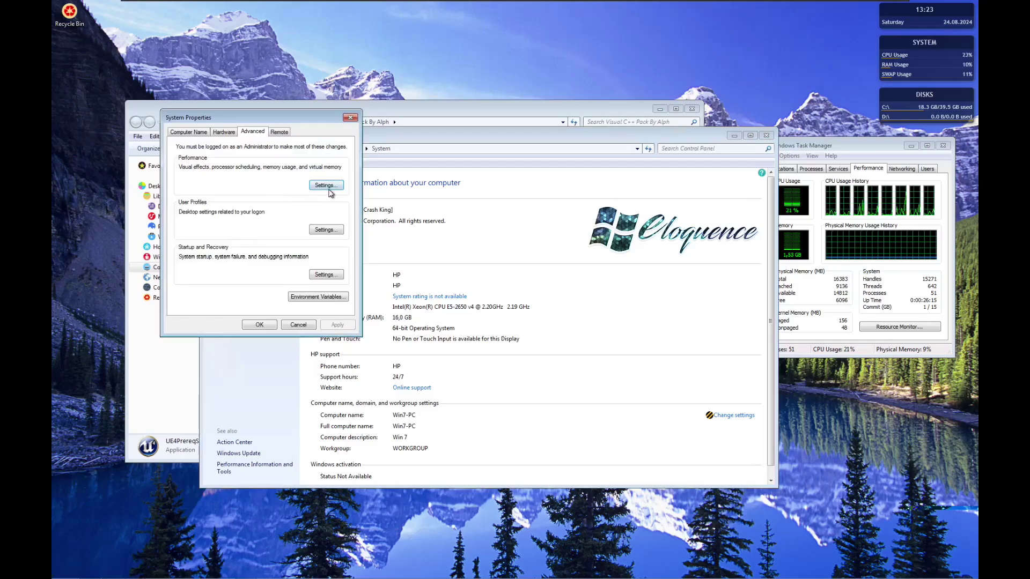
click(323, 186)
click(197, 264)
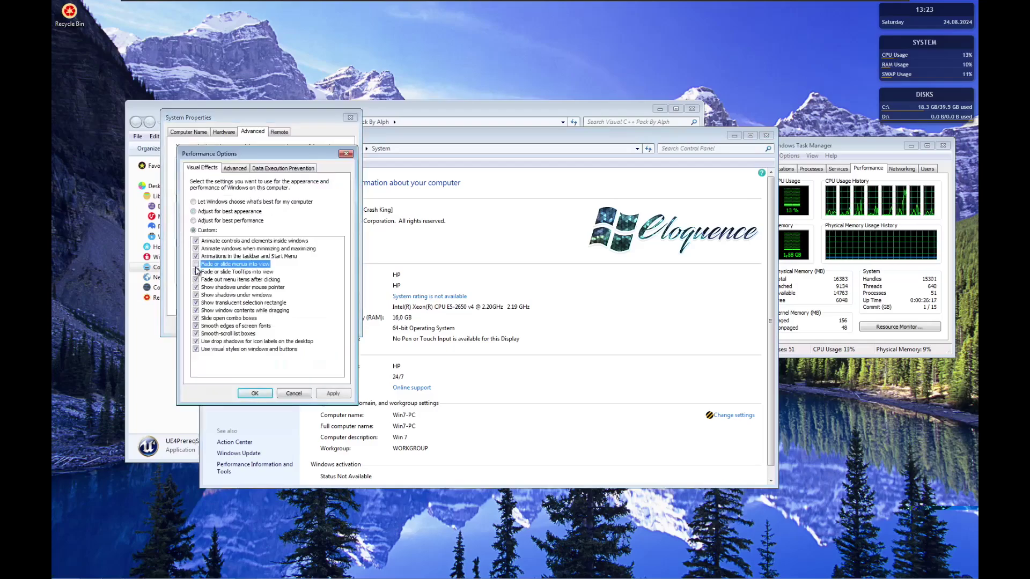
click(196, 272)
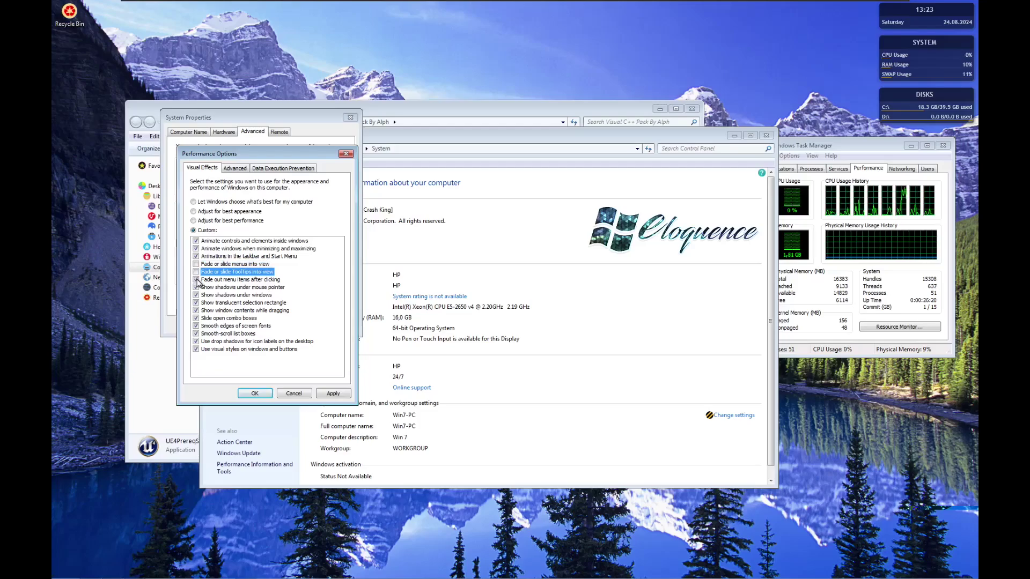
click(197, 280)
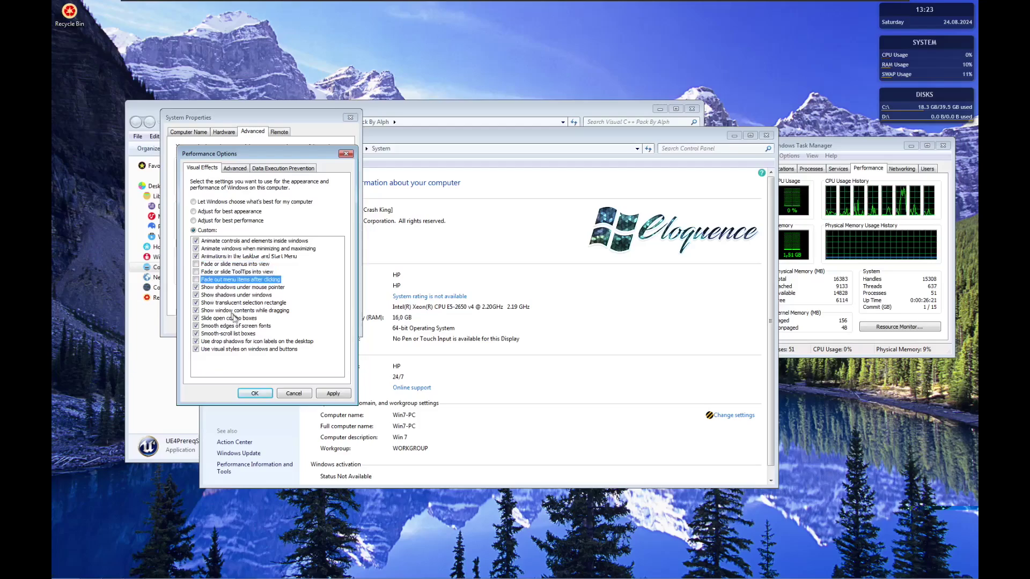
click(255, 393)
Re-enable the three menu and ToolTip fade effects in Performance Options, disable the translucent selection rectangle and apply.
drag(322, 118, 344, 126)
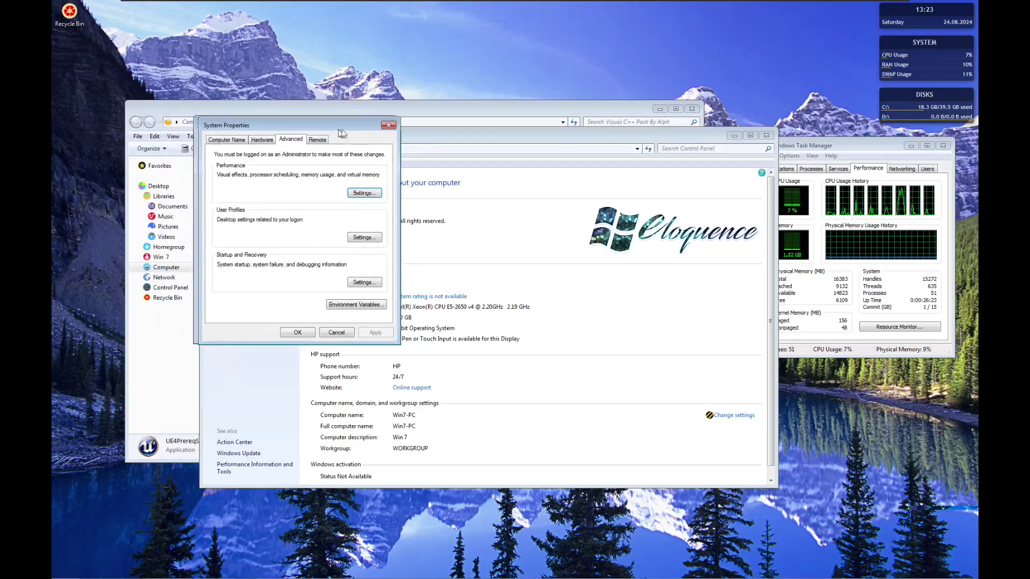
click(348, 194)
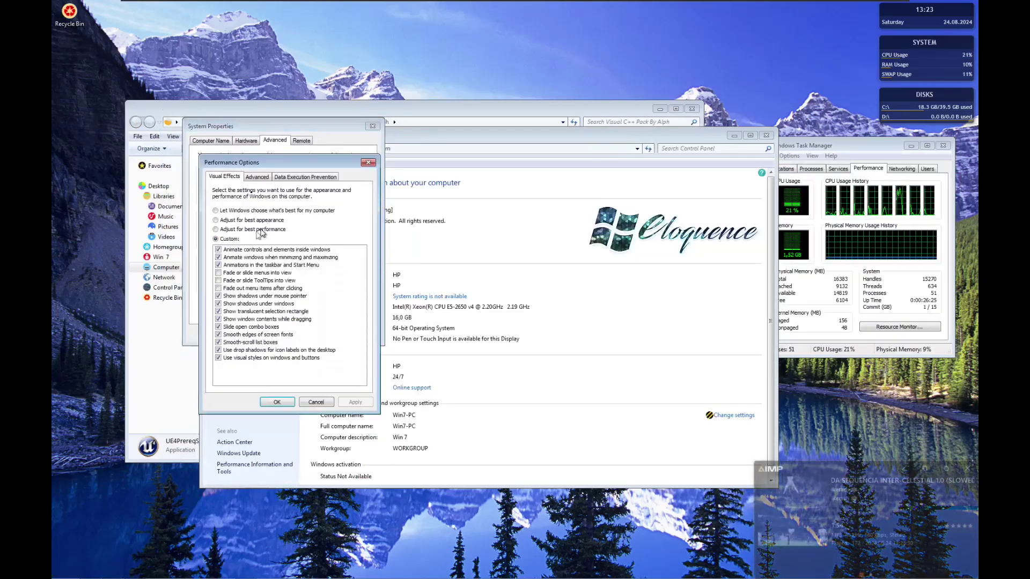
click(221, 273)
click(223, 280)
click(229, 288)
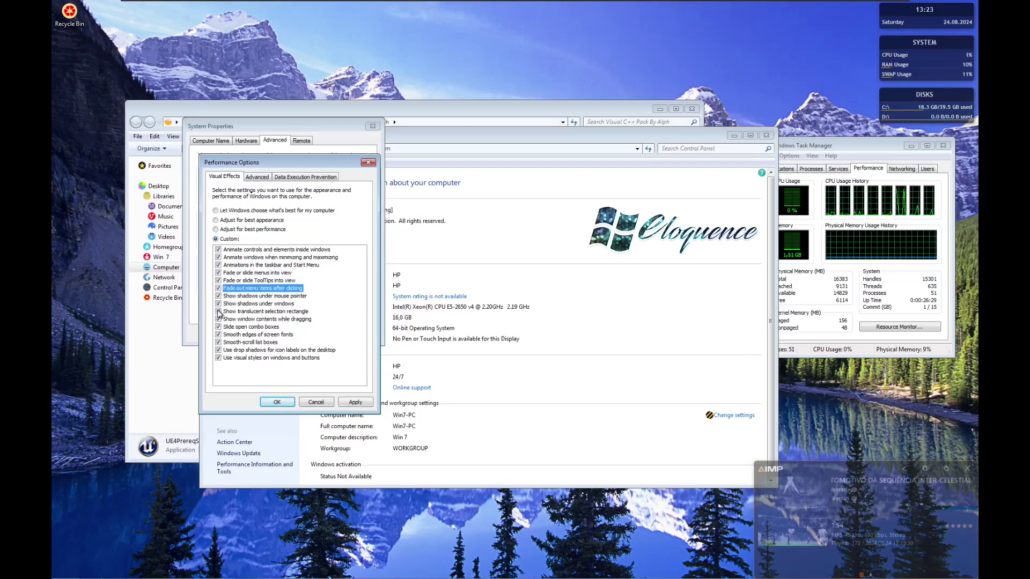
click(219, 312)
click(355, 402)
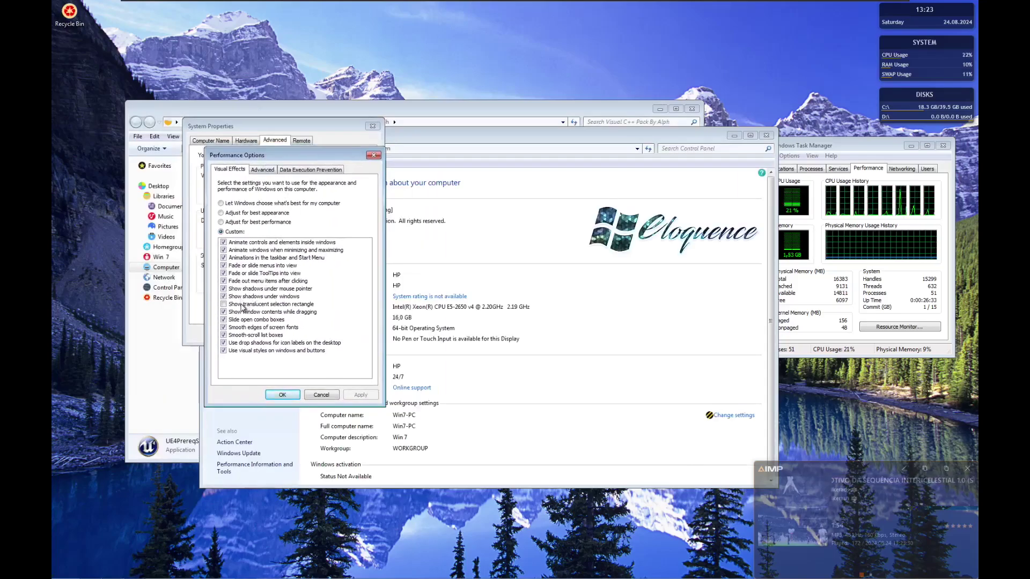
Re-enable the translucent selection rectangle, disable showing window contents while dragging and apply the visual effects.
click(242, 304)
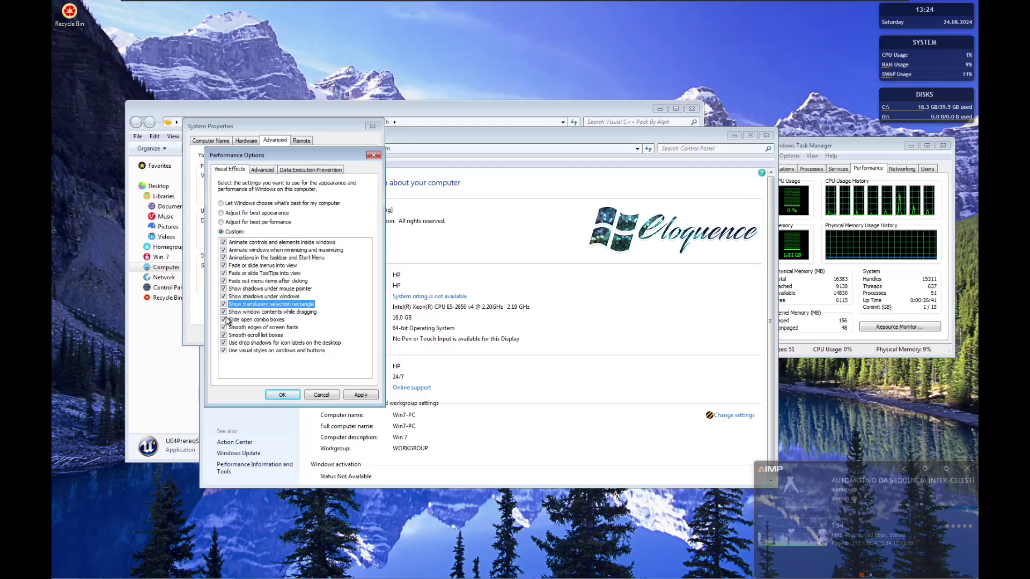
click(225, 313)
click(370, 398)
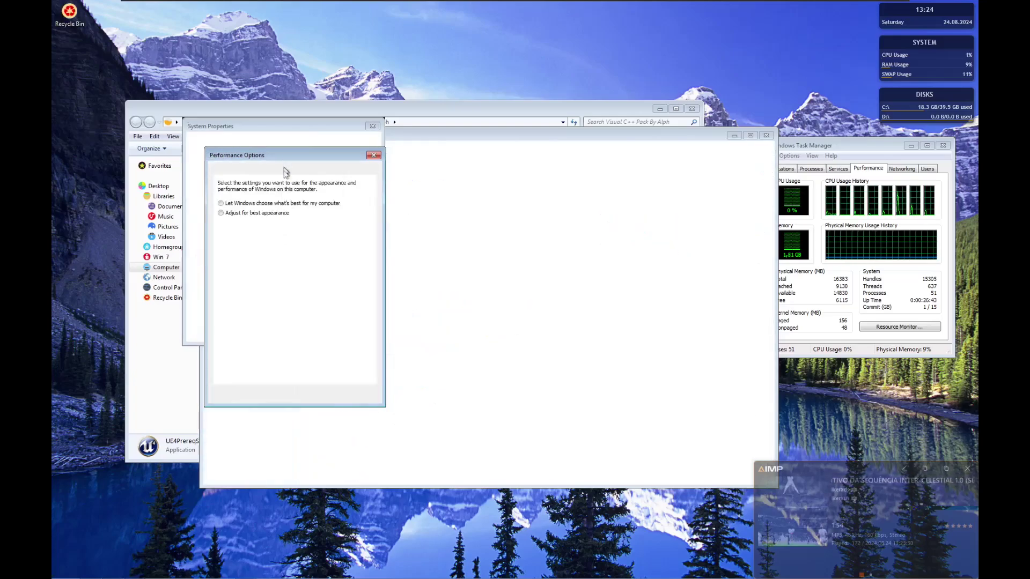
Confirm the Performance Options and System Properties dialogs and move the System window slightly up.
click(275, 395)
click(283, 334)
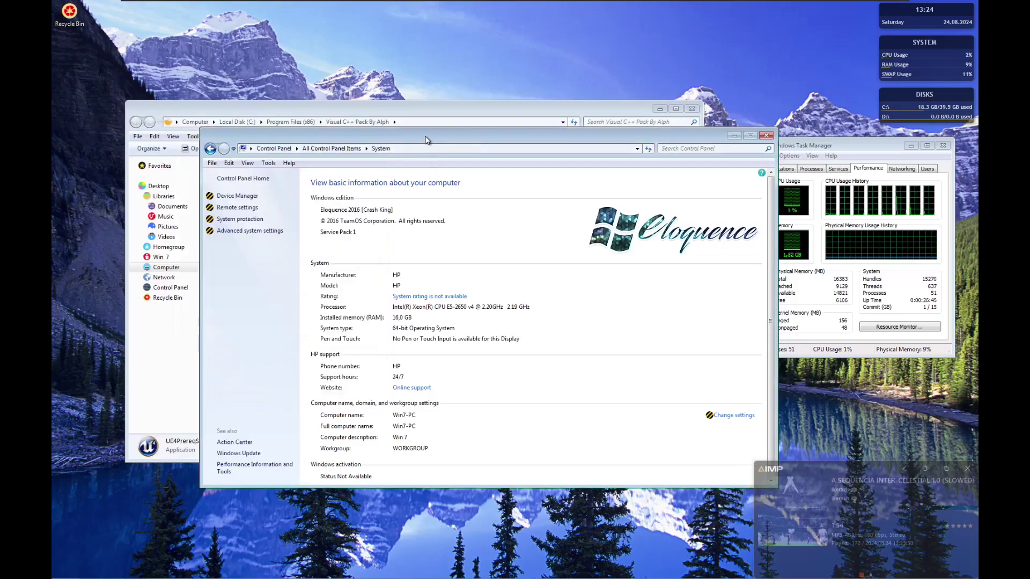
drag(426, 137, 437, 132)
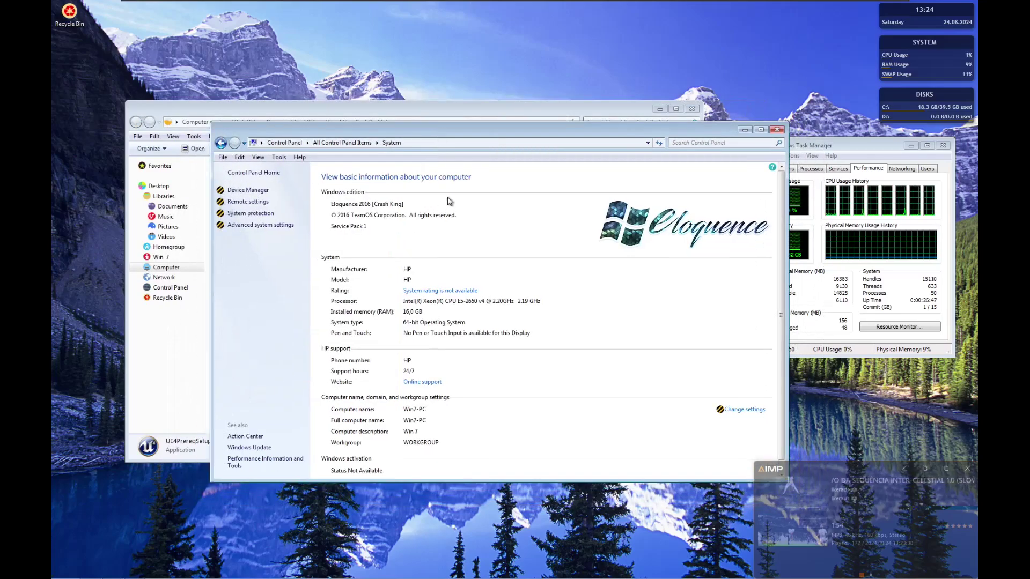
Apply the Windows 7 Aero theme in Personalization and try to run the transparency and Aero effects troubleshooter.
click(358, 143)
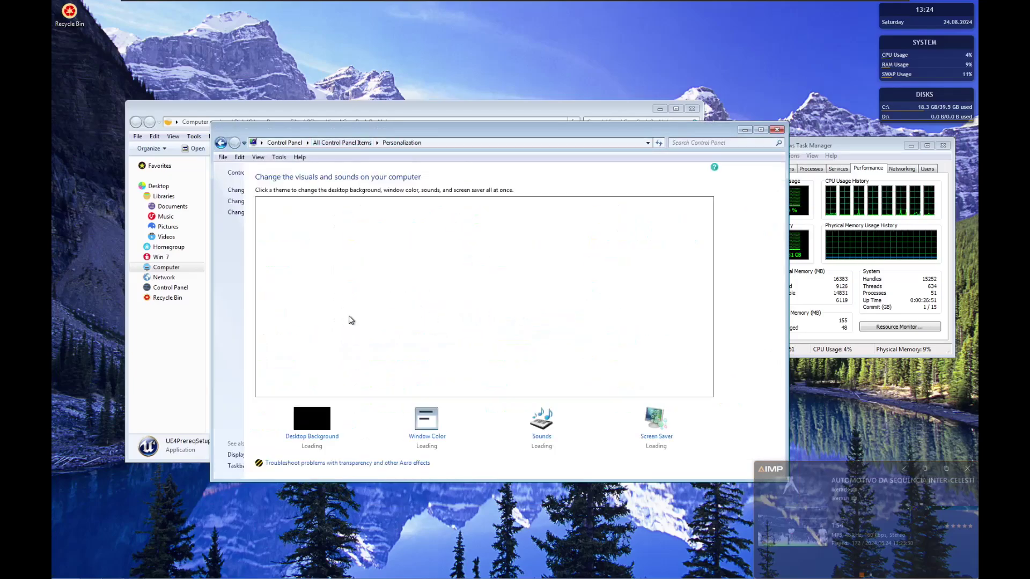
click(349, 277)
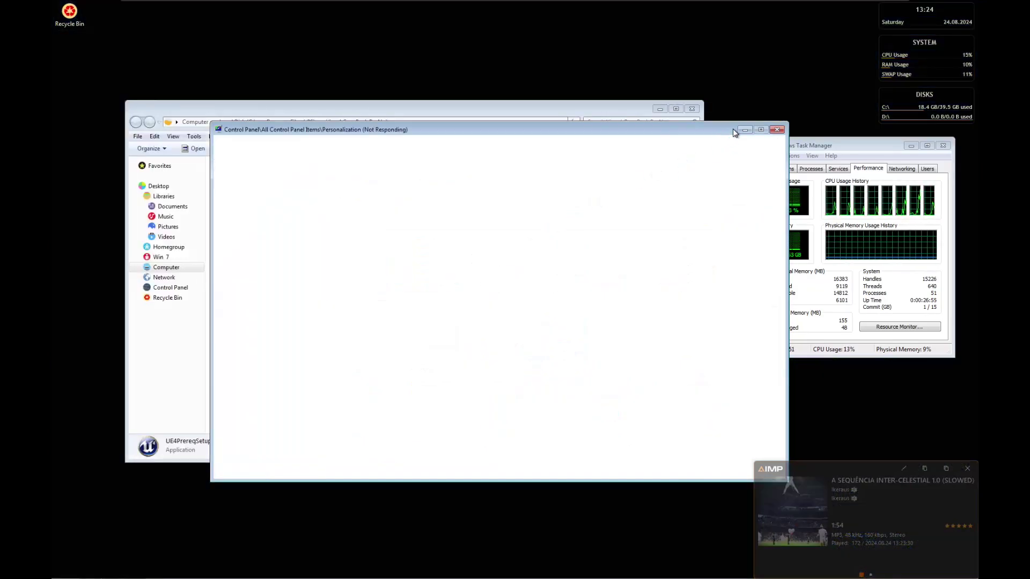
click(446, 465)
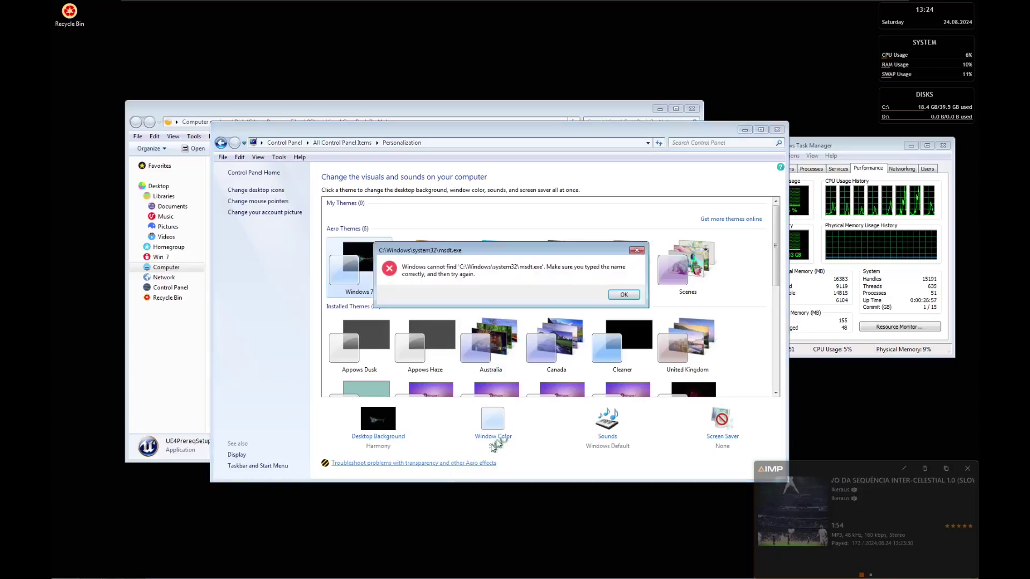
click(624, 295)
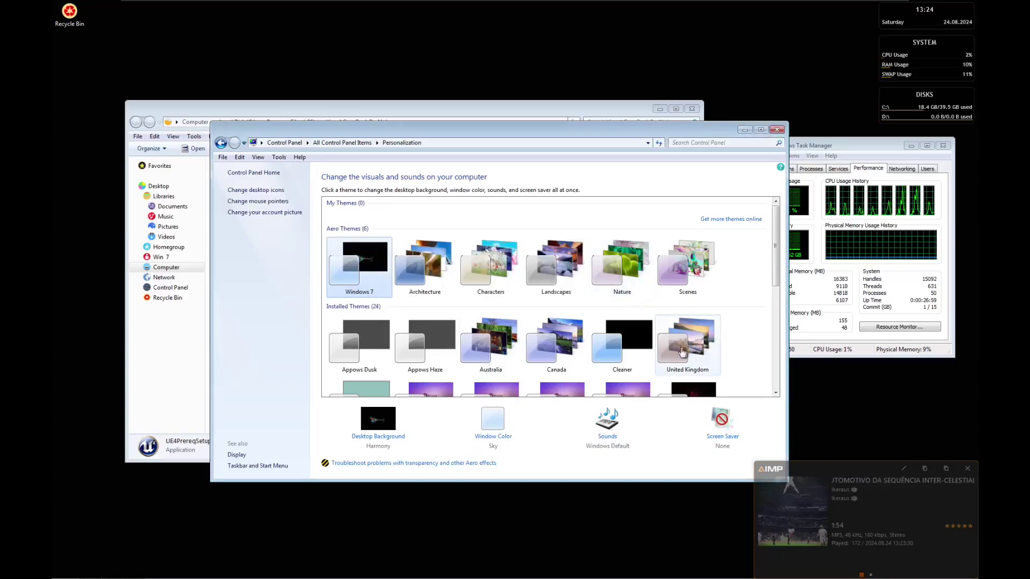
Switch the desktop to the Windows Classic theme from the Basic and High Contrast Themes.
scroll(708, 370, down, 5)
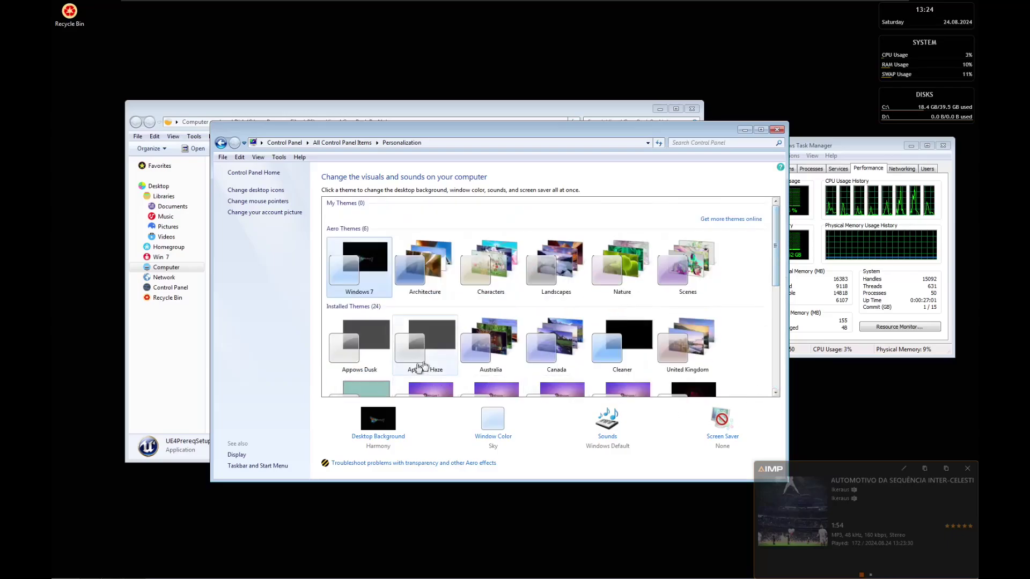
scroll(751, 333, down, 5)
click(426, 381)
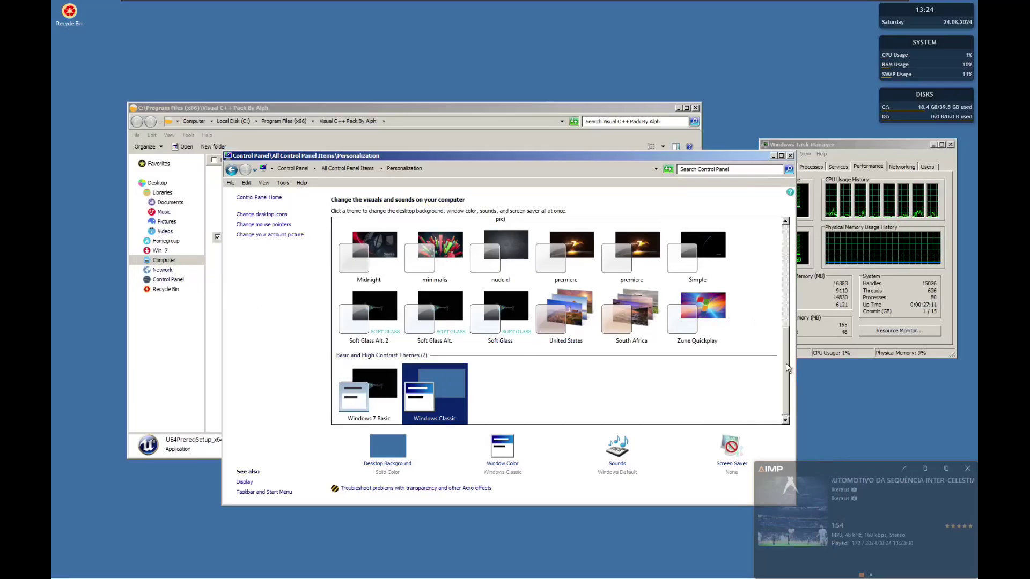
Apply the Canada theme from the installed themes and close the Personalization window.
drag(786, 372, 778, 264)
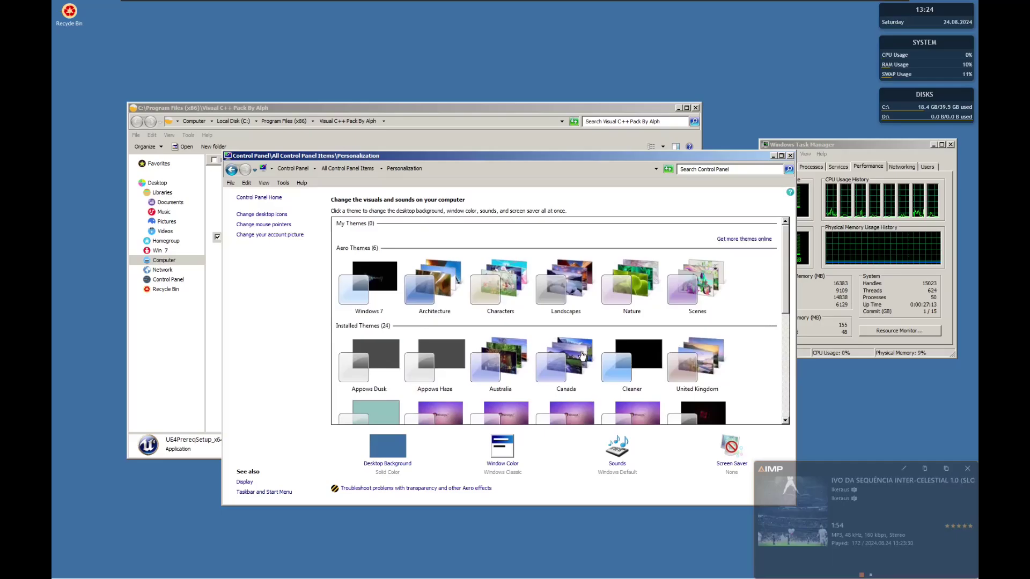
click(566, 362)
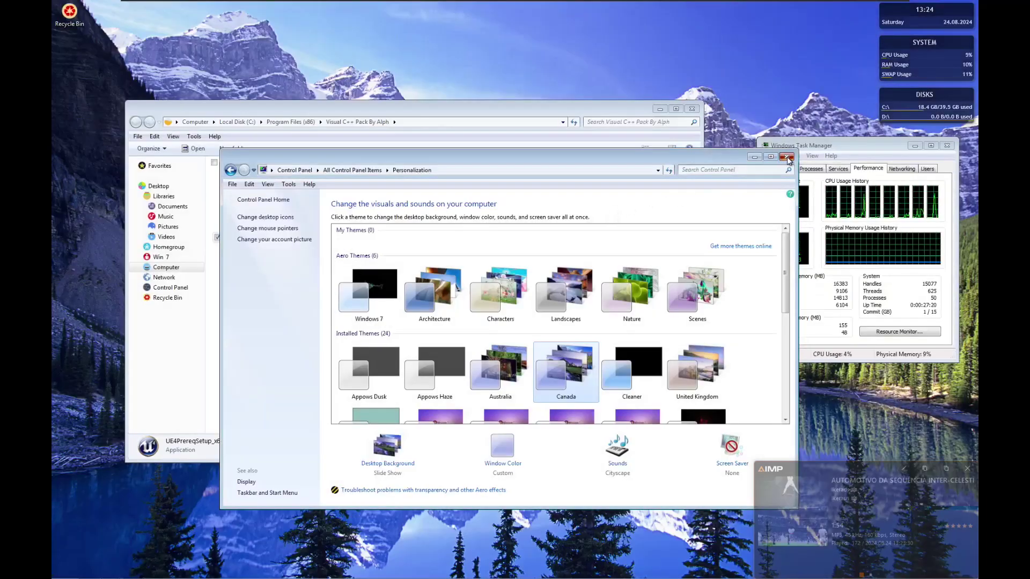
click(787, 157)
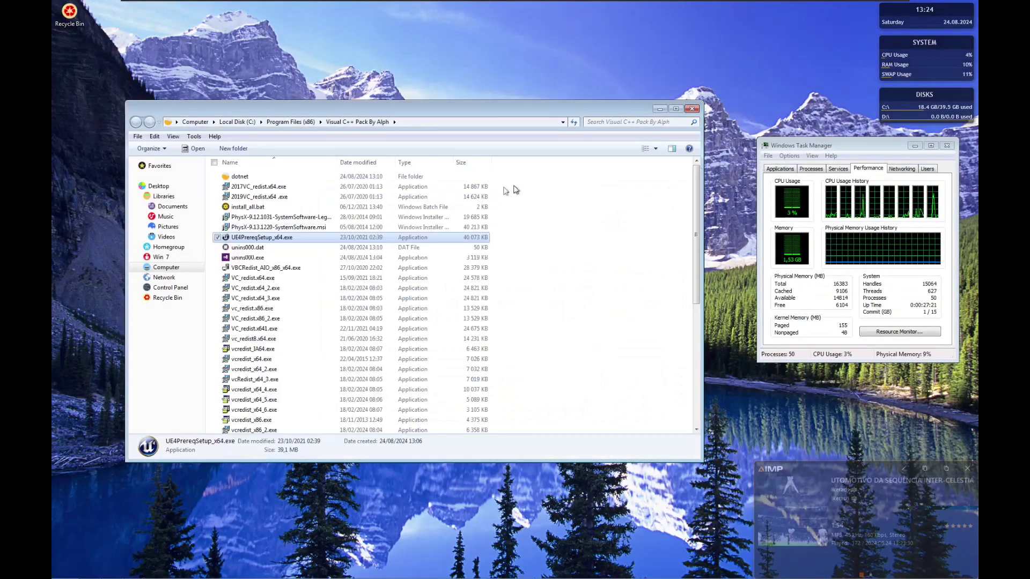
Run PhysX-9.13.1220-SystemSoftware.msi, accept the license agreement and start the installation.
double_click(252, 230)
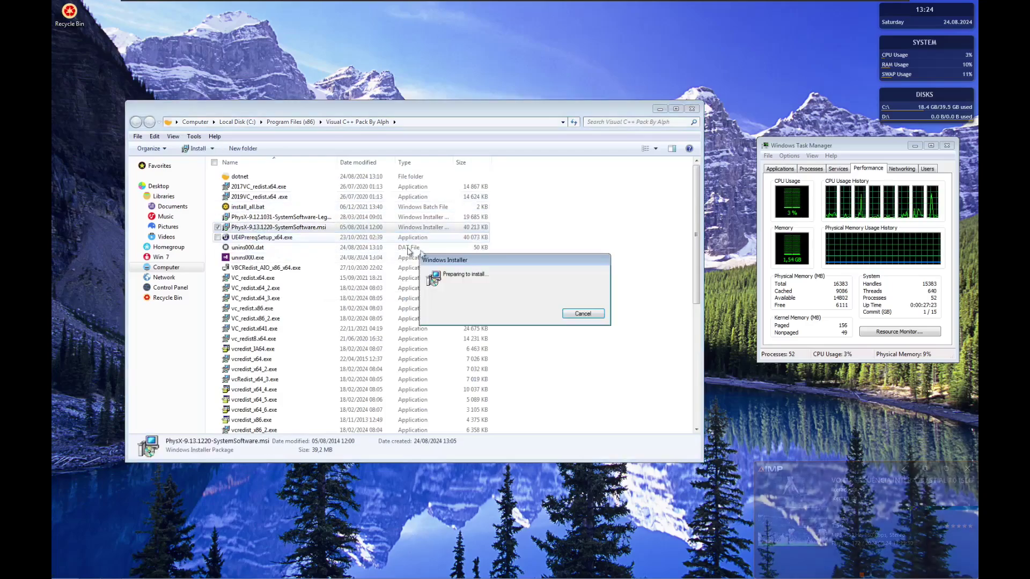
click(518, 344)
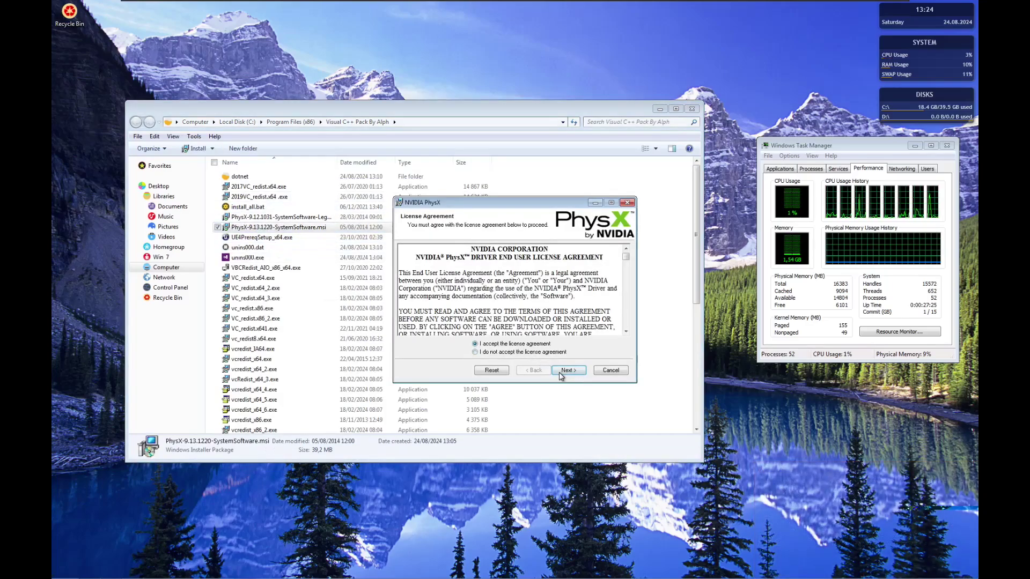
click(560, 372)
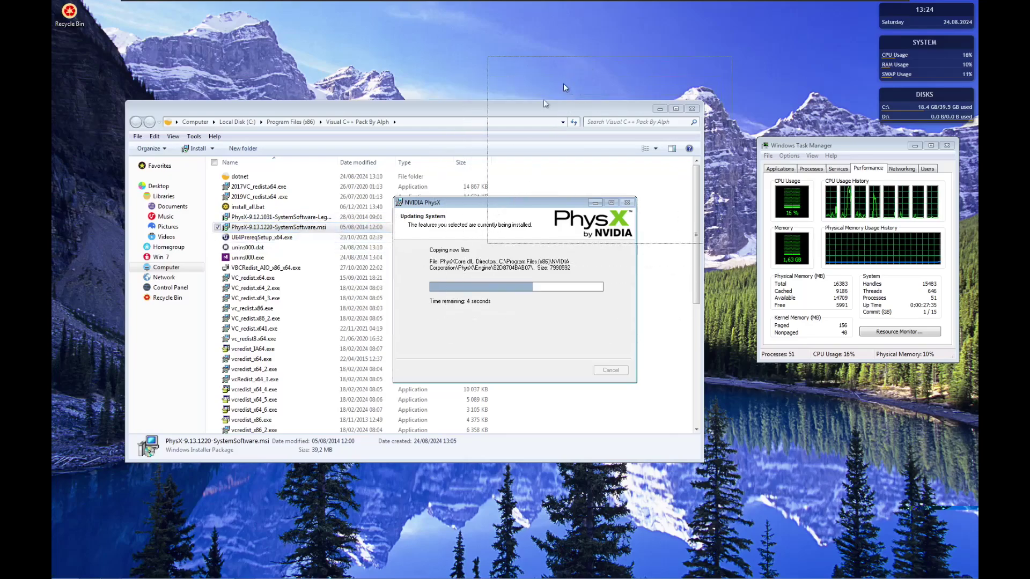
Launch the PhysX-9.12.1031 legacy system software installer and open the dotnet folder.
click(376, 216)
double_click(387, 219)
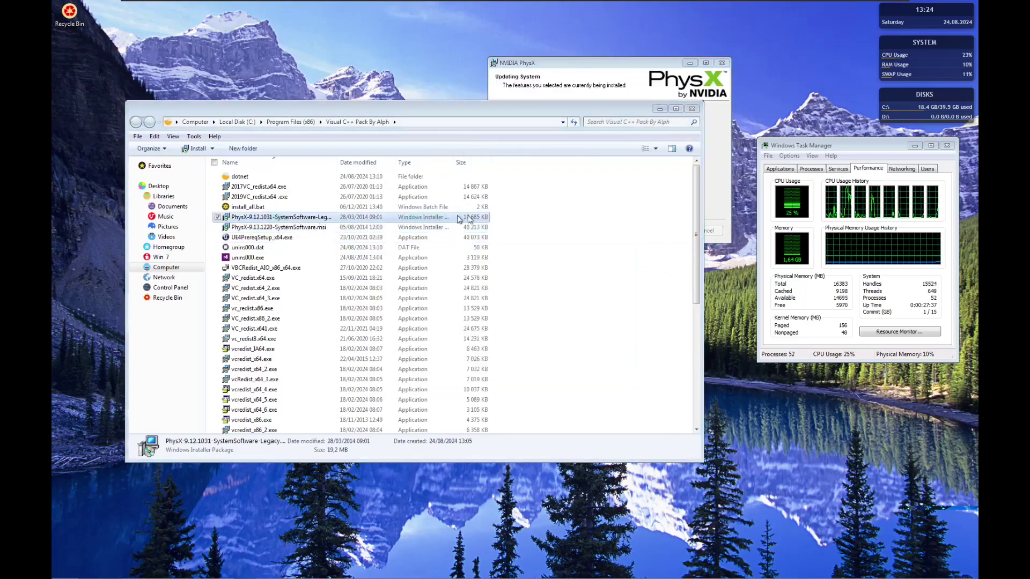
click(271, 177)
double_click(272, 175)
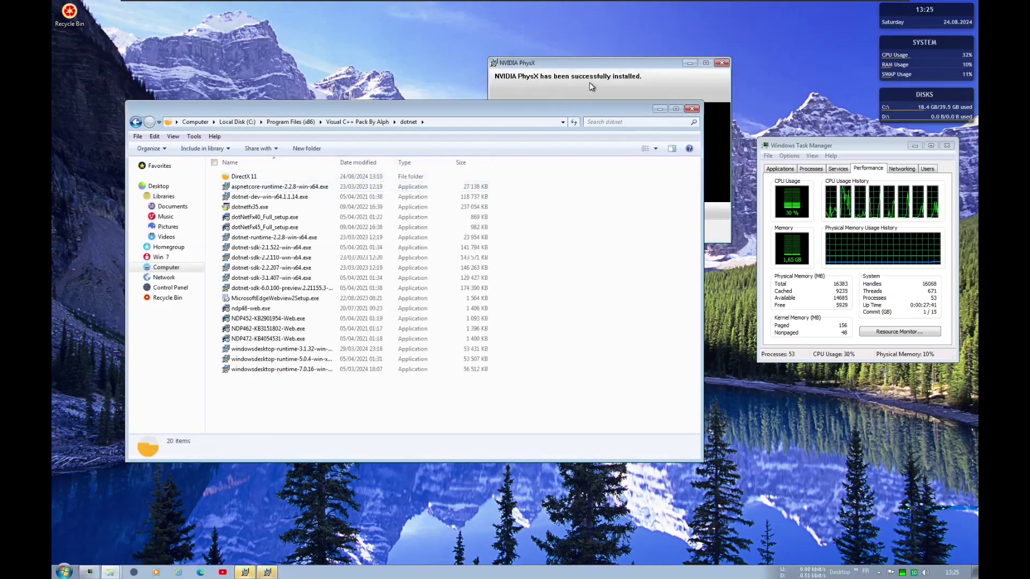
Finish the NVIDIA PhysX setup, and start the NVIDIA PhysX (Legacy) installation with its license agreement accepted.
click(592, 87)
click(679, 237)
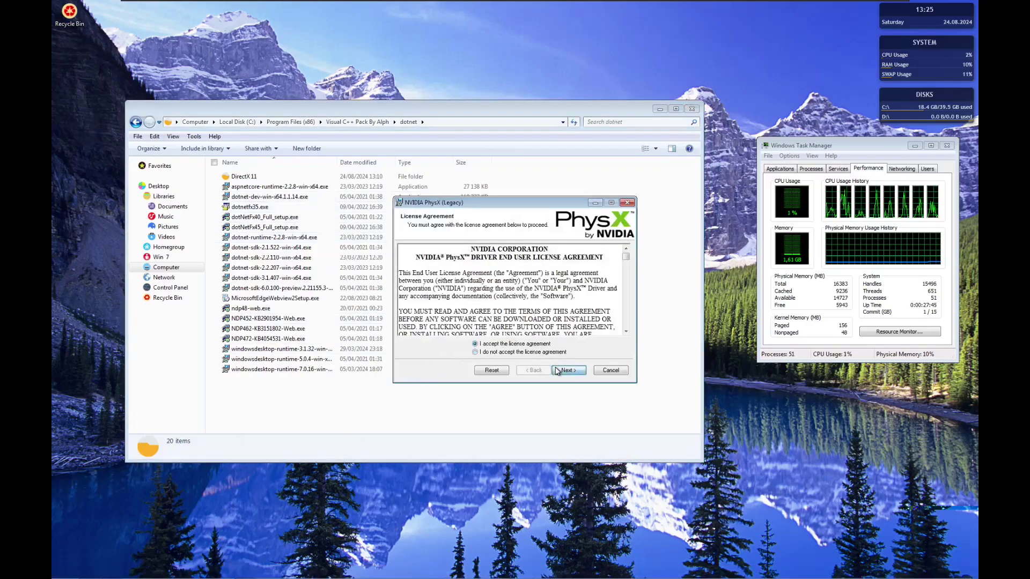
click(567, 370)
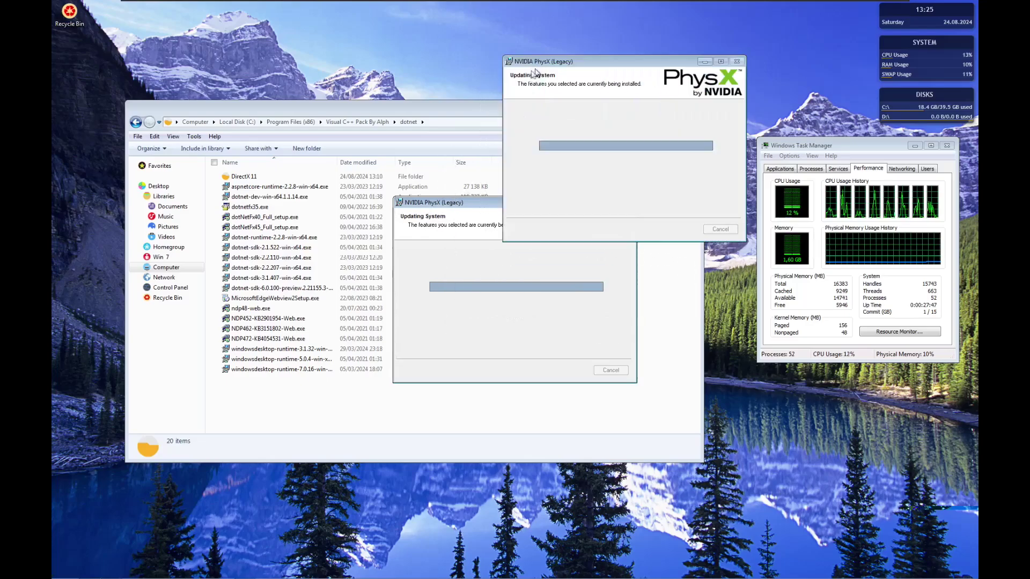
Run DXSETUP.exe from the nested DirectX 11 folder, accept the agreement and start installing the DirectX runtime components.
click(257, 177)
double_click(257, 178)
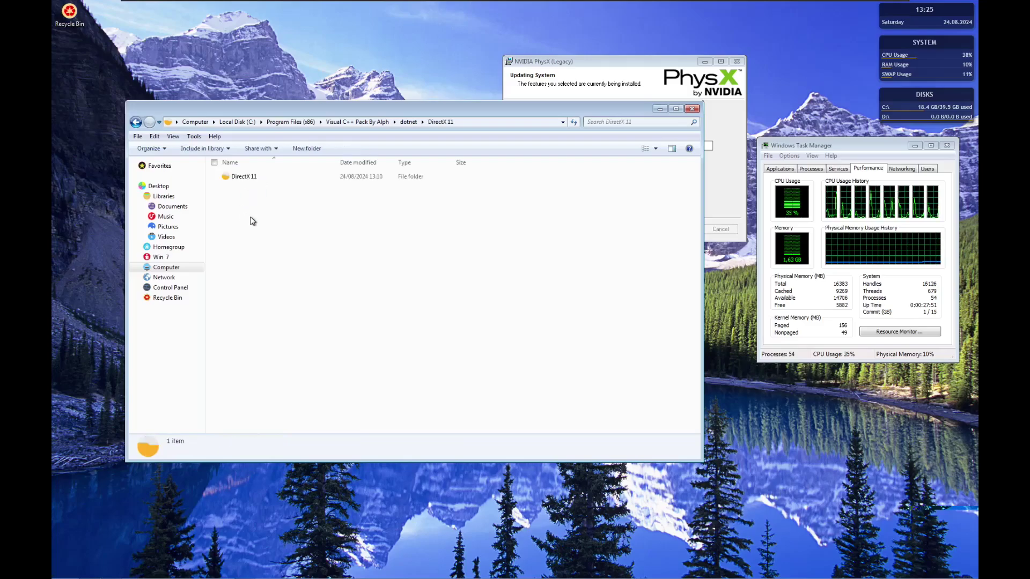
double_click(257, 179)
scroll(263, 321, down, 15)
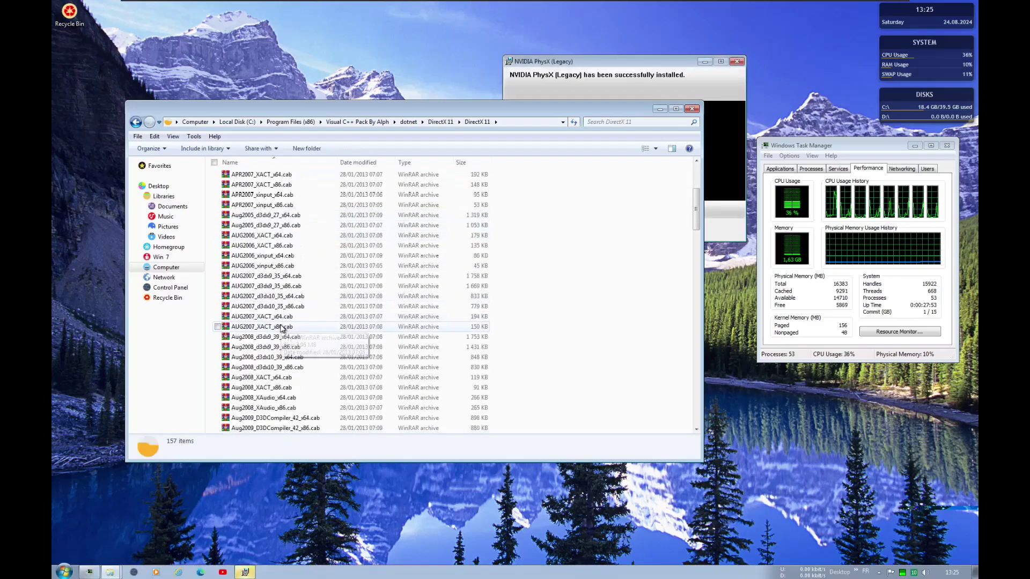
double_click(264, 337)
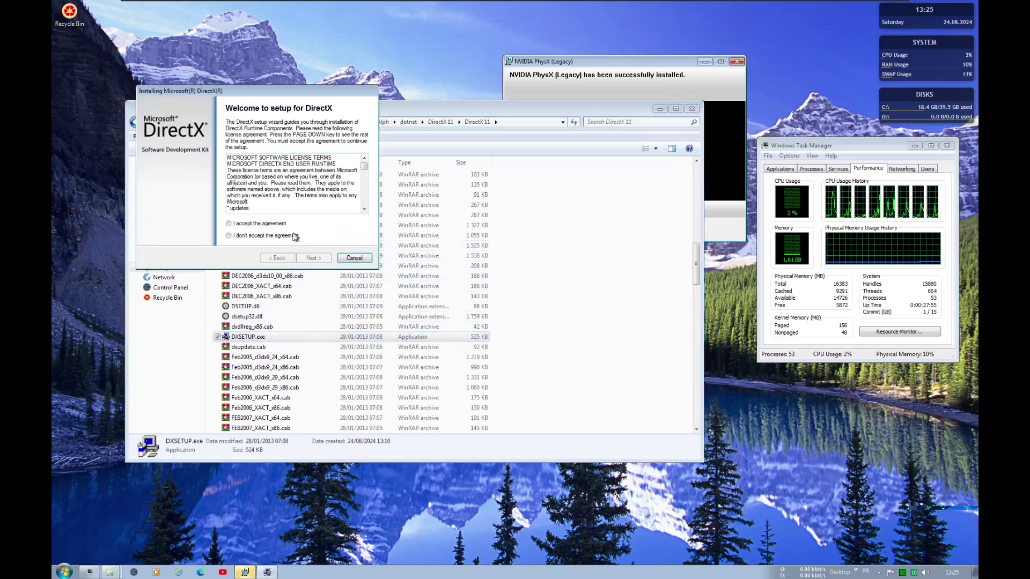
click(314, 258)
click(313, 258)
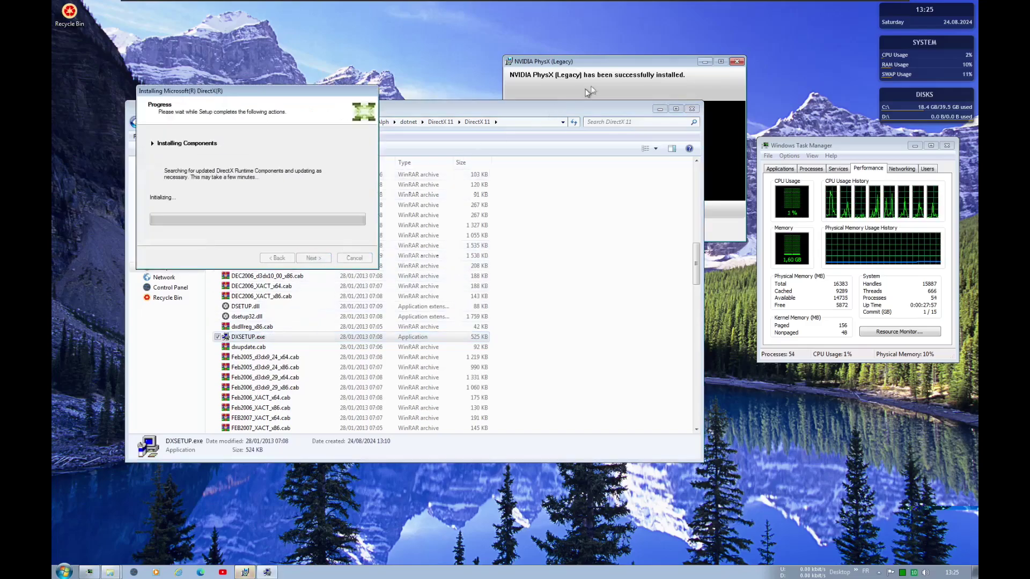
Finish the NVIDIA PhysX (Legacy) setup, return to the dotnet folder and launch all of its installers together, excluding the DirectX 11 folder.
click(677, 230)
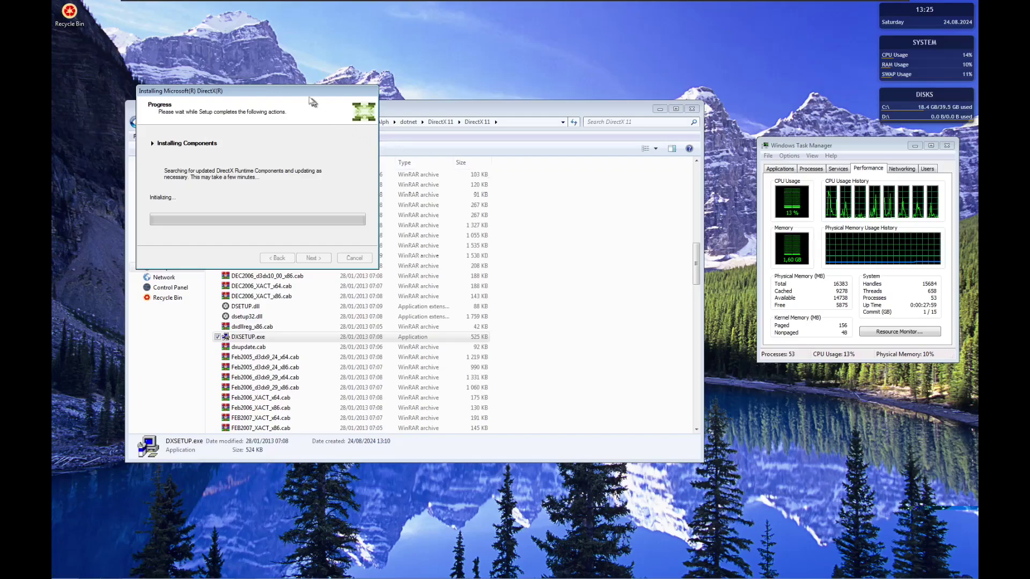
click(408, 122)
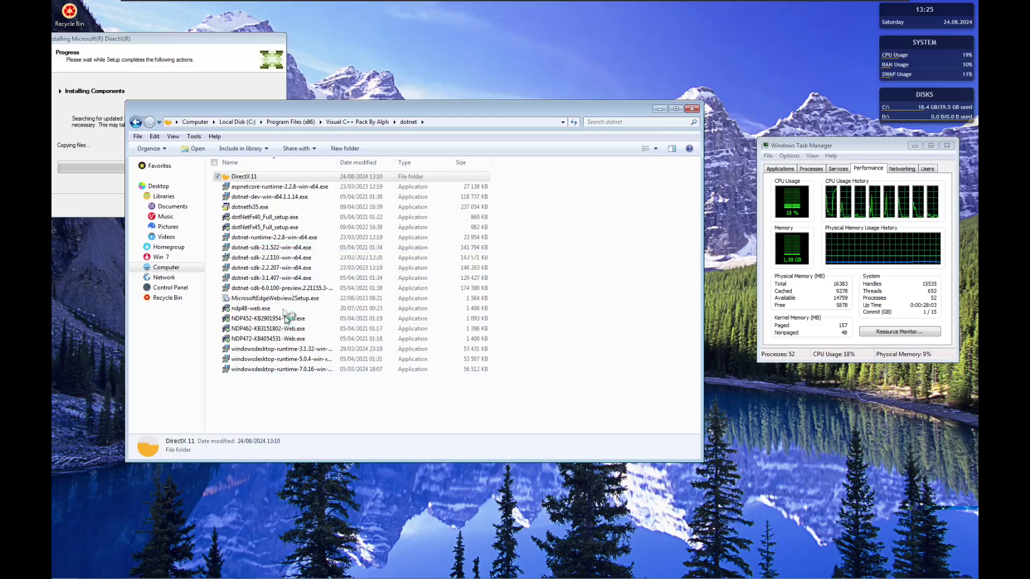
drag(286, 397, 275, 185)
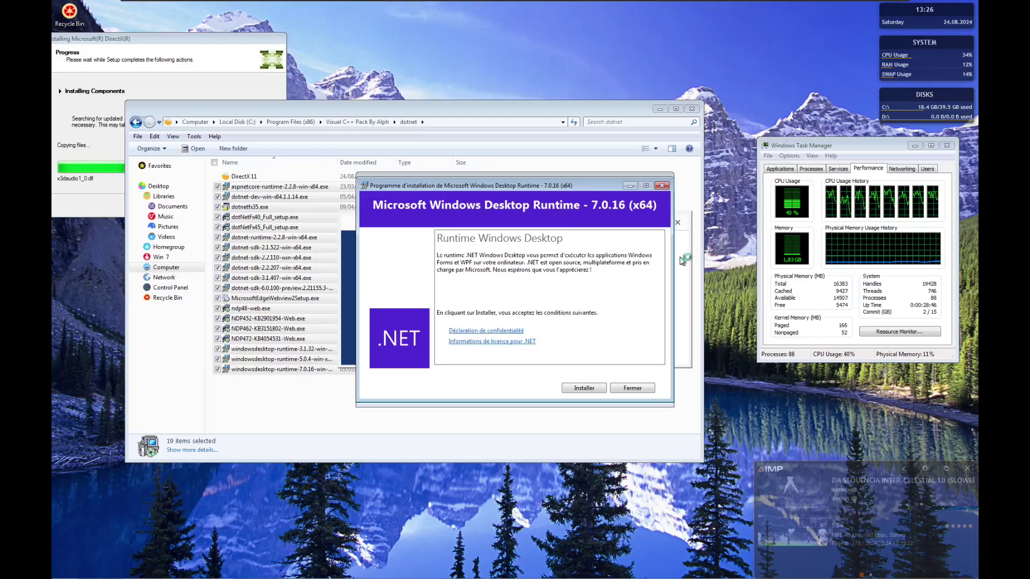
Cancel the Microsoft Edge WebView2 Runtime installation and dismiss the Microsoft .NET Framework setup messages.
click(678, 222)
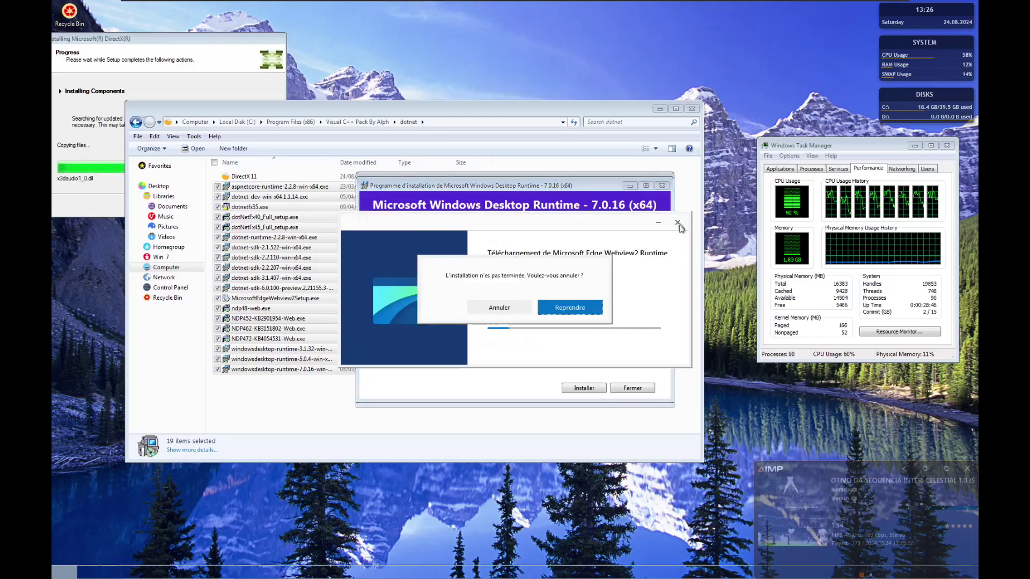
click(518, 308)
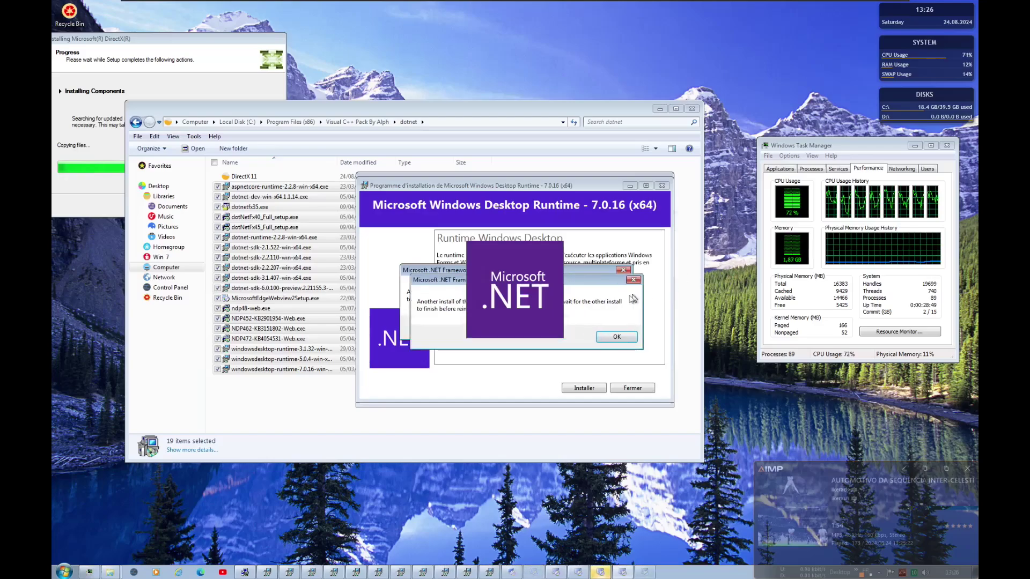
click(614, 336)
click(615, 331)
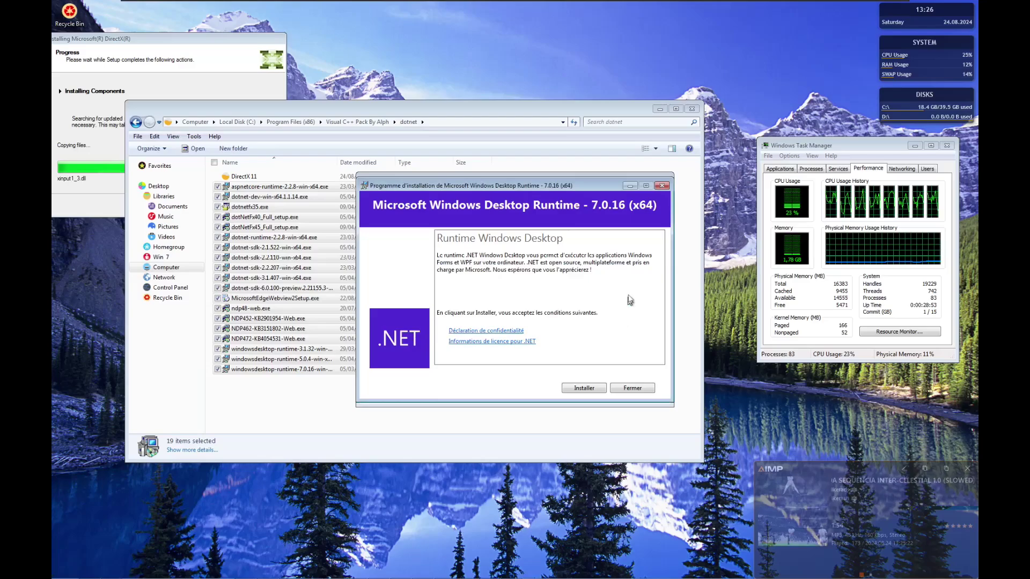
Start installing Windows Desktop Runtime 7.0.16 (x64) and dismiss the .NET Framework 4 setup.
click(661, 110)
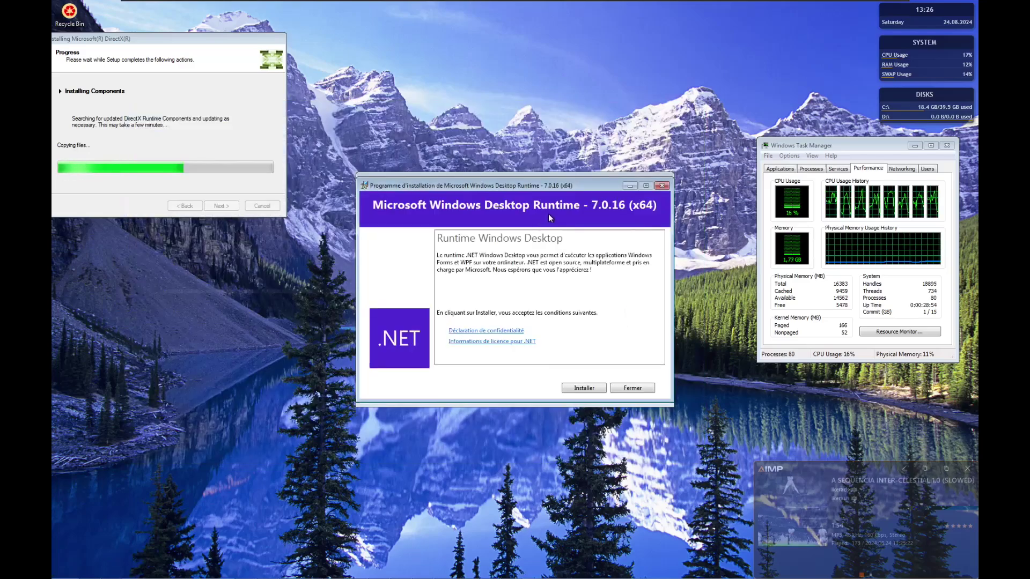
click(584, 387)
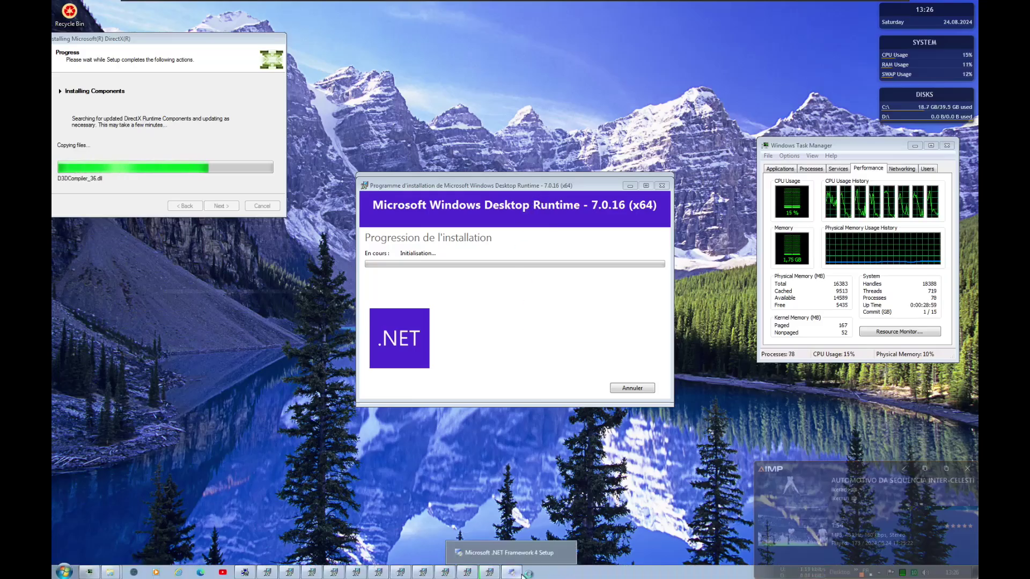
click(518, 574)
click(611, 392)
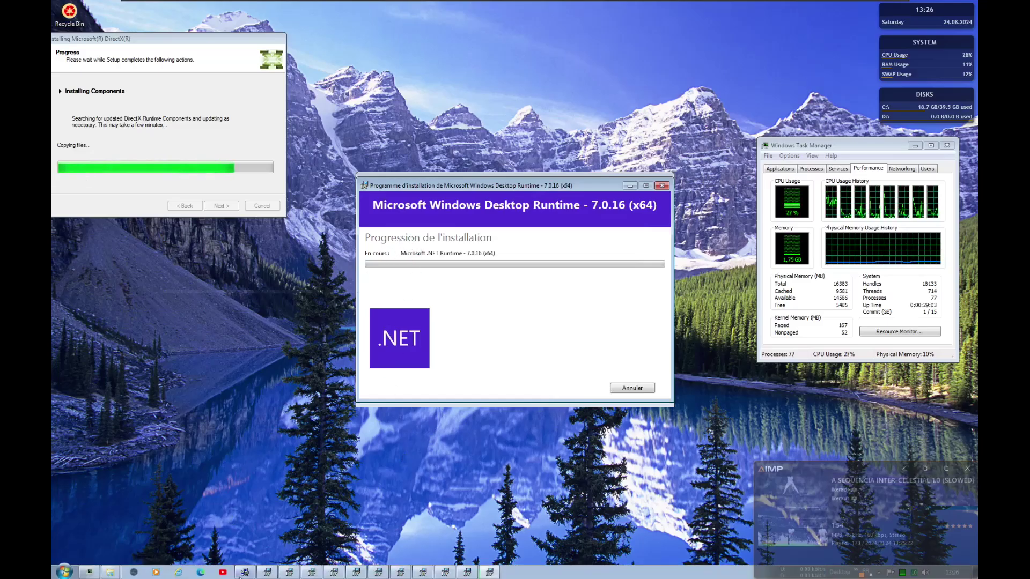
Try to install .NET Framework 4 and 4.5 with the full setup files in the dotnet folder, closing each setup.
mouse_move(110, 572)
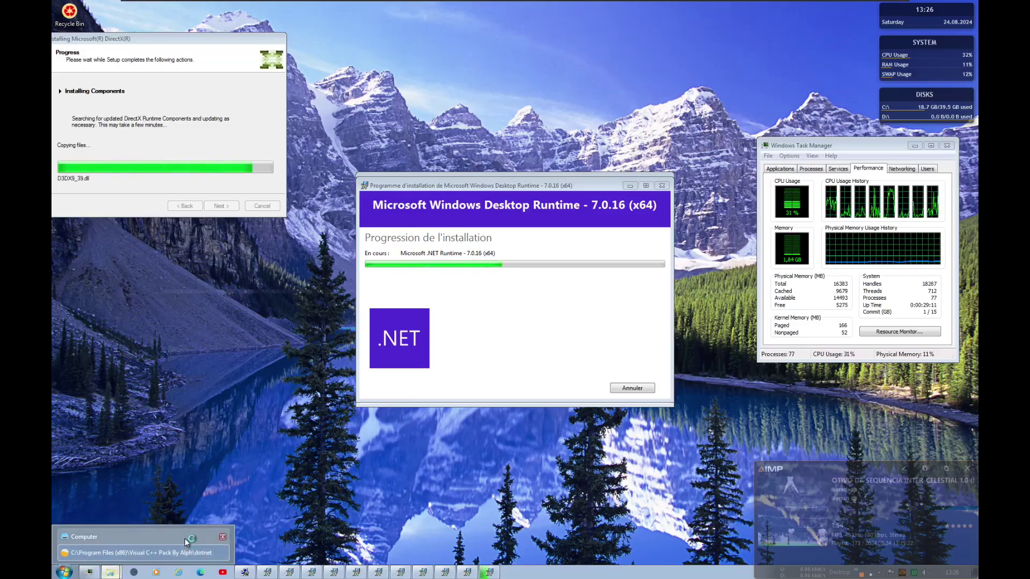
click(223, 536)
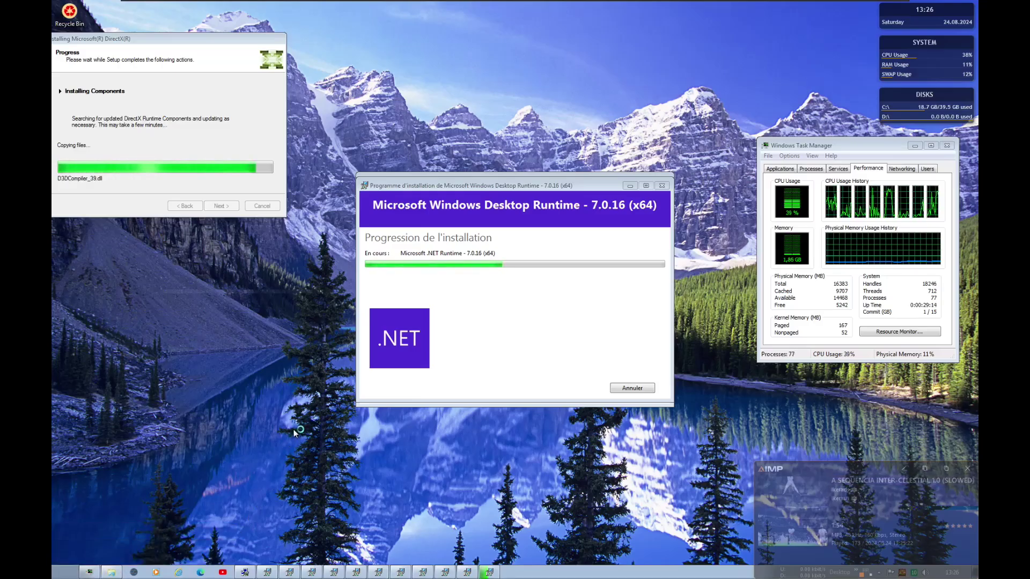
key(alt+Tab)
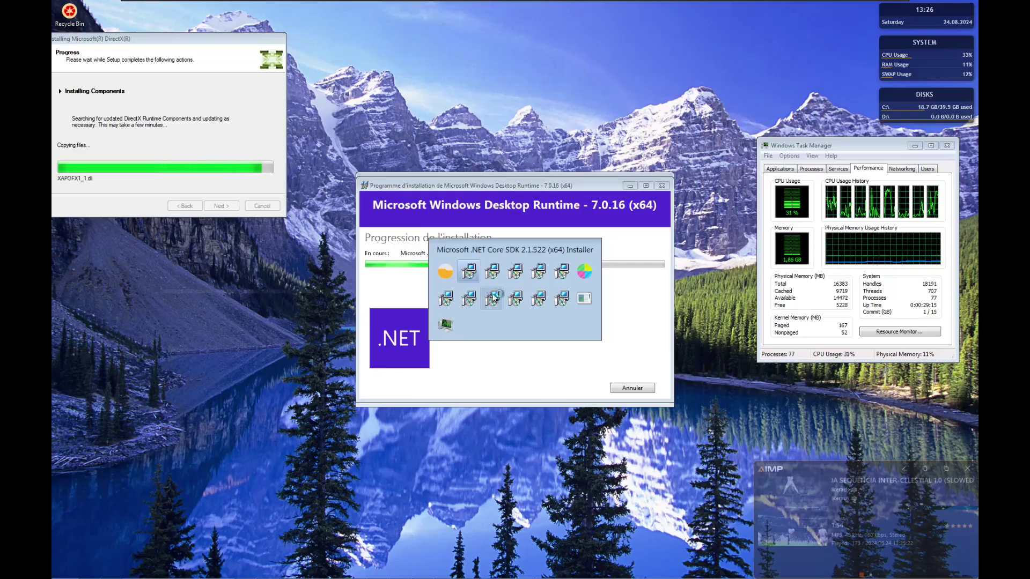
click(446, 272)
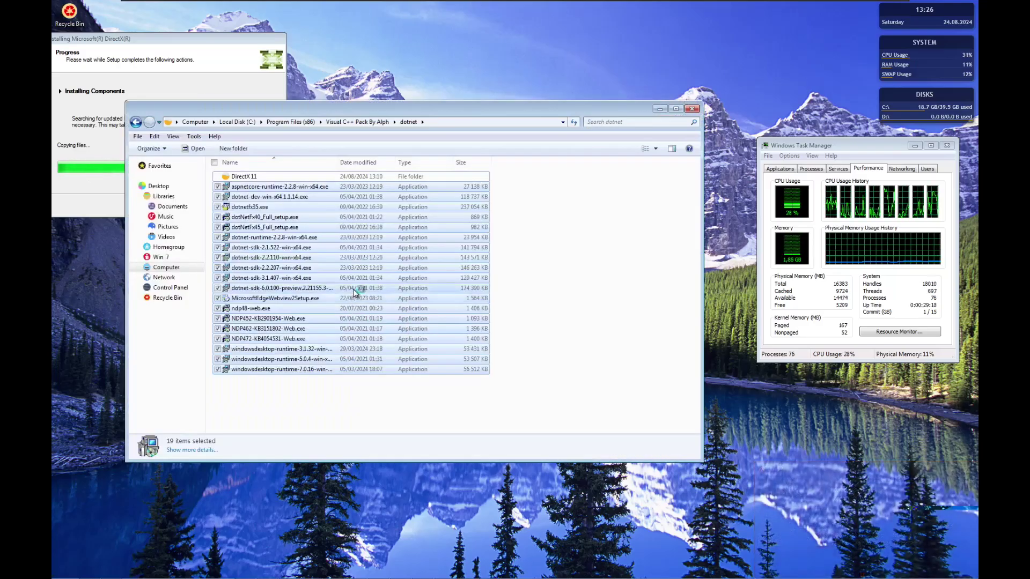
click(268, 220)
double_click(268, 220)
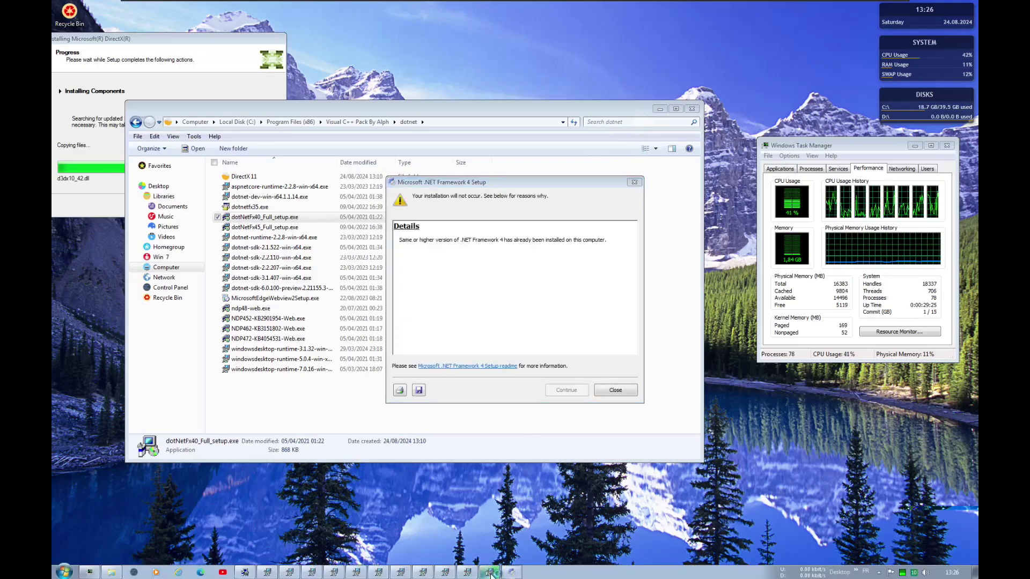
click(616, 389)
double_click(265, 227)
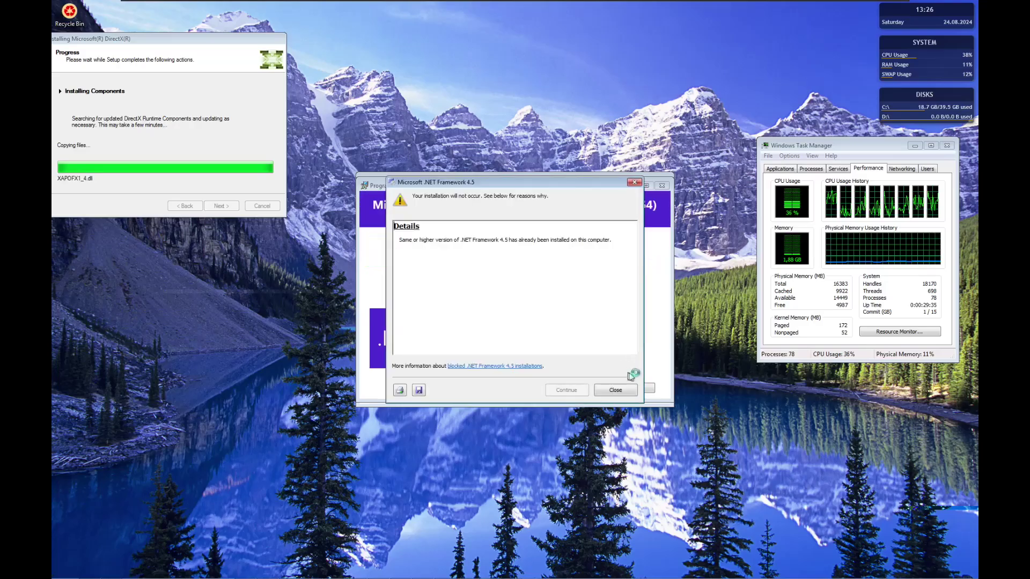
click(625, 390)
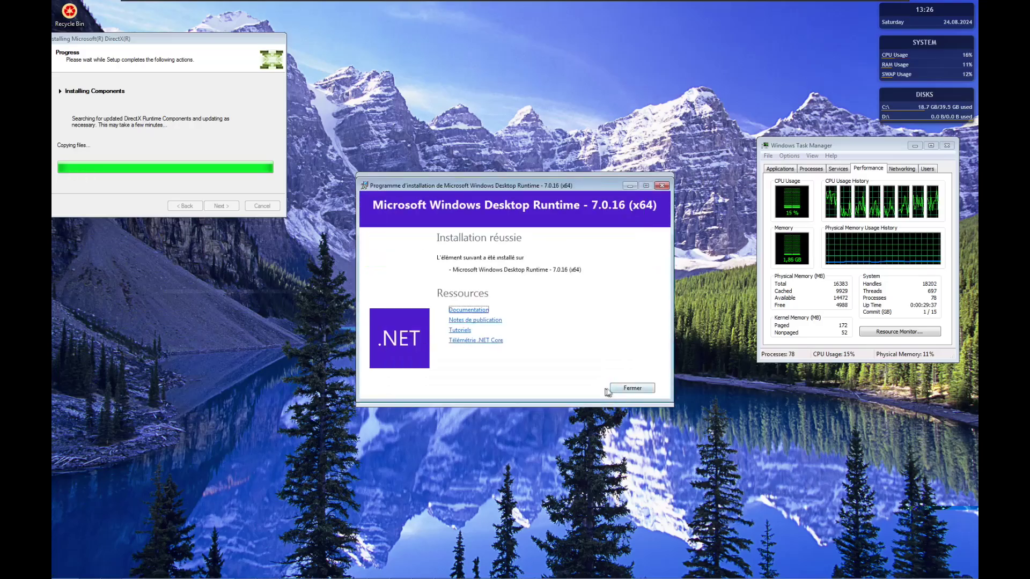
Start installing .NET SDK 6.0.100-preview.2.21155.3 and finish the DirectX setup.
click(580, 392)
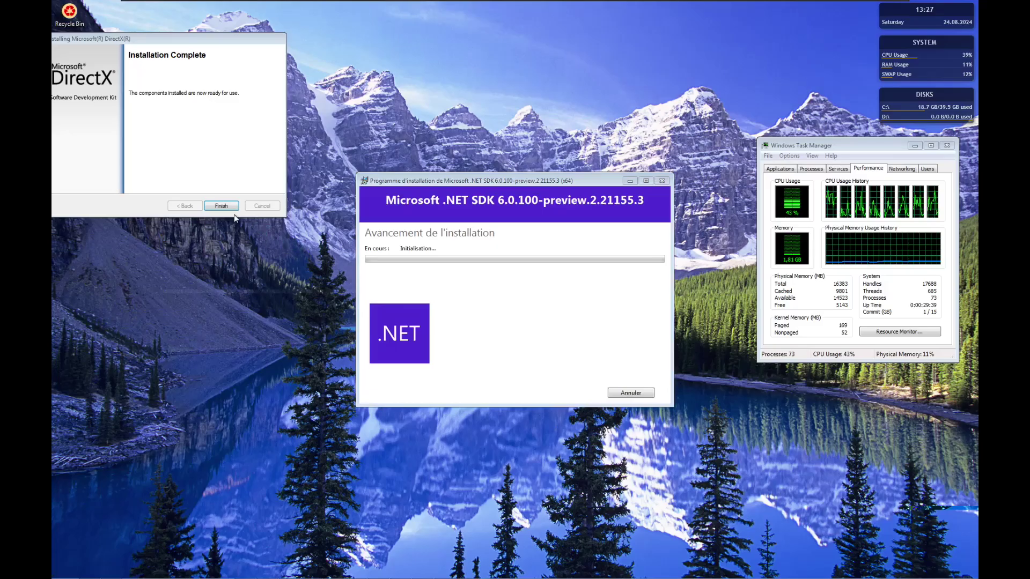
click(221, 206)
Run ndp48-web.exe and NDP452-KB2901954-Web.exe from the dotnet folder, cancelling the first setup and closing the second.
mouse_move(118, 571)
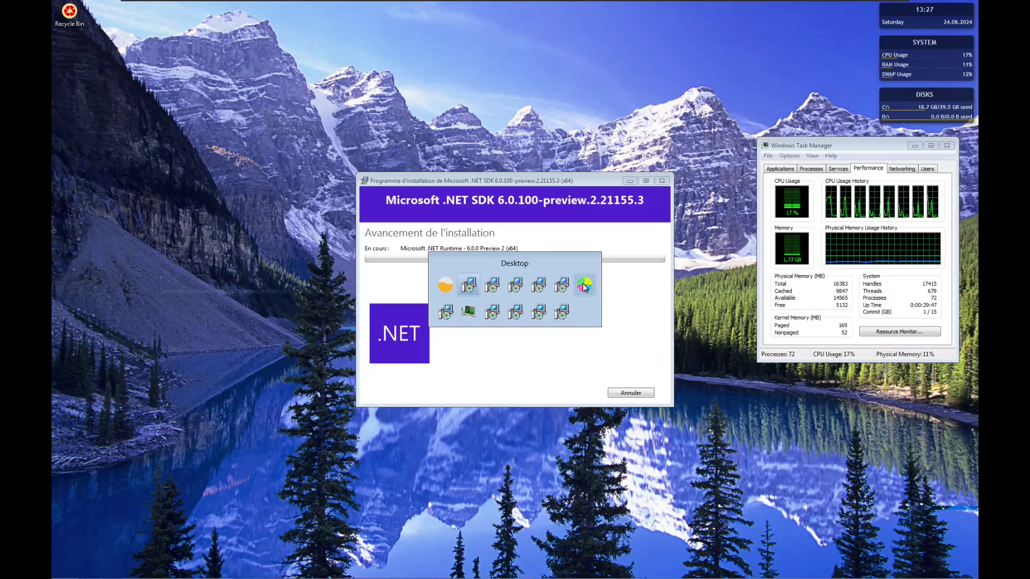
click(445, 286)
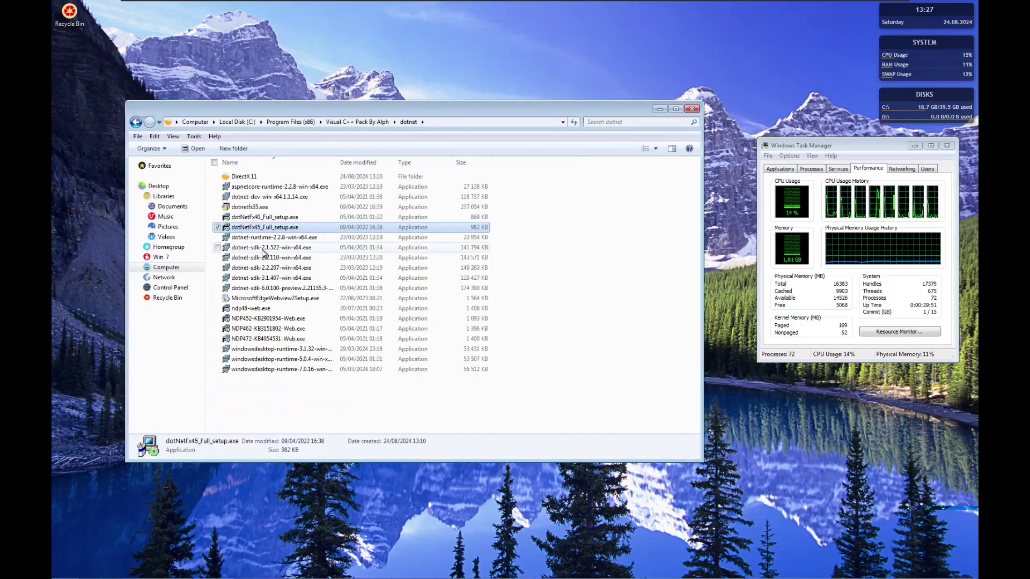
double_click(259, 309)
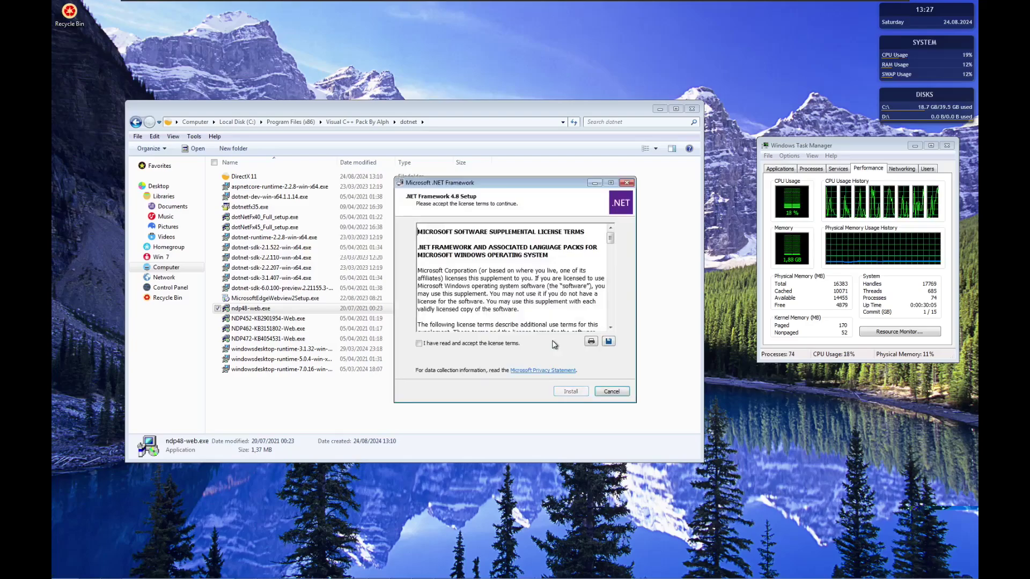
click(605, 393)
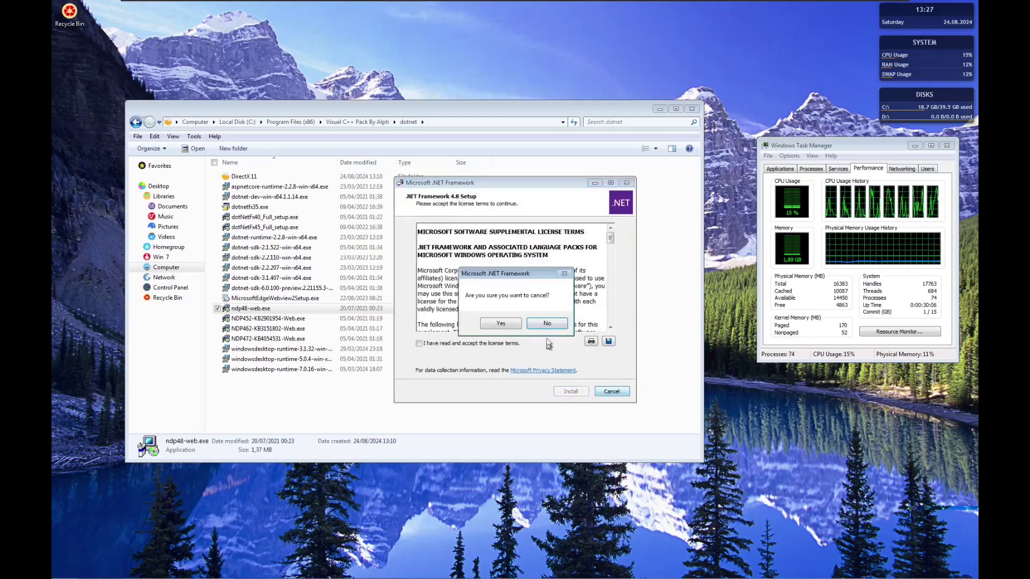
click(512, 325)
double_click(311, 319)
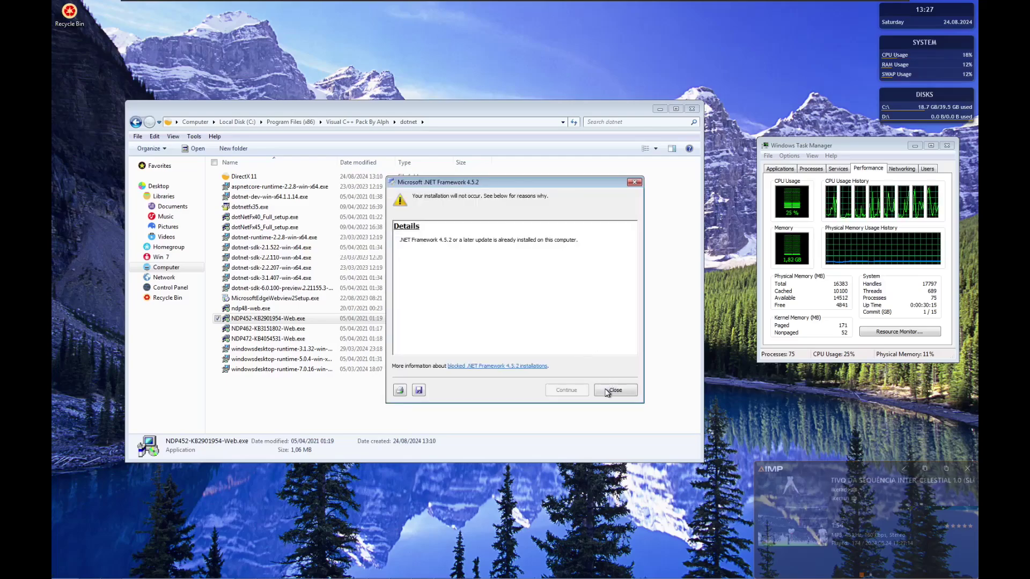
click(614, 390)
Start installing .NET Framework 4.6.2 from NDP462-KB3151802-Web.exe with the license terms accepted, and move its window clear of the other installer.
double_click(290, 328)
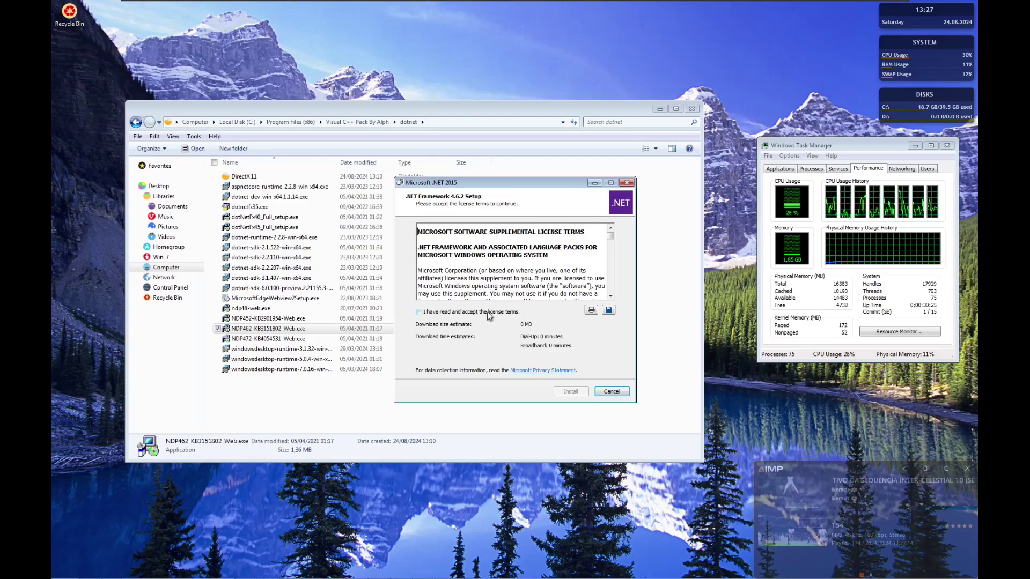
click(489, 313)
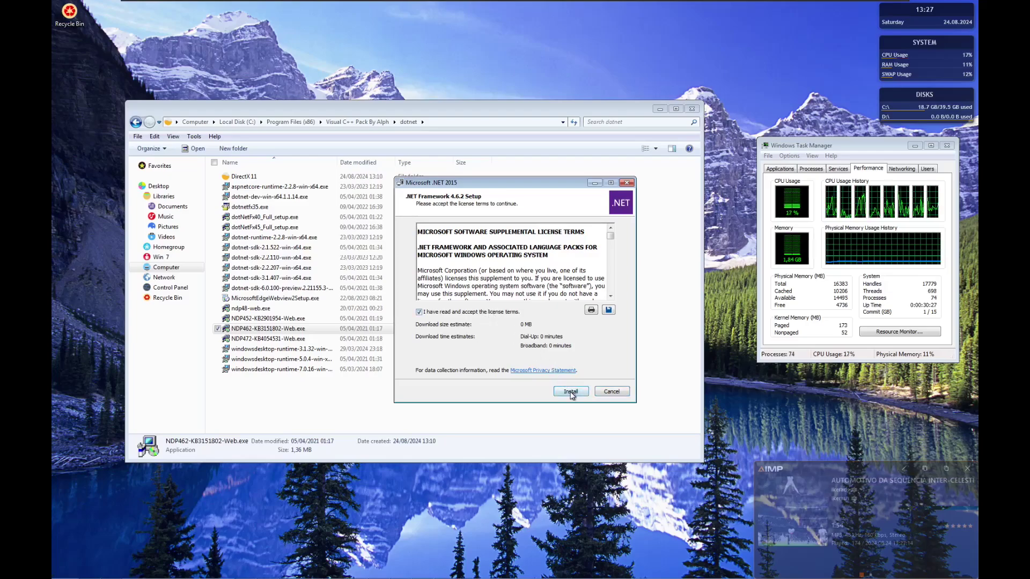
click(571, 392)
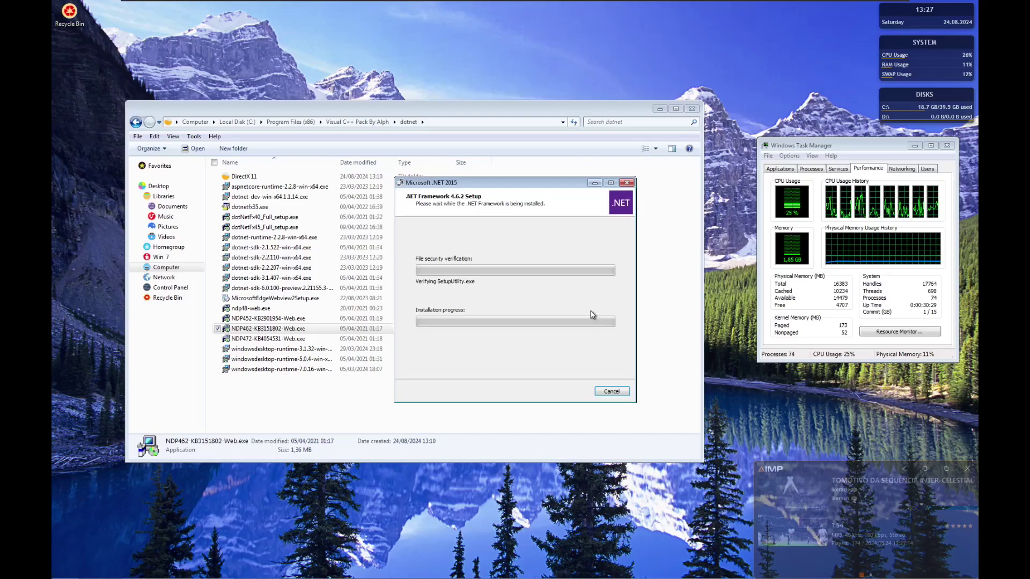
click(659, 110)
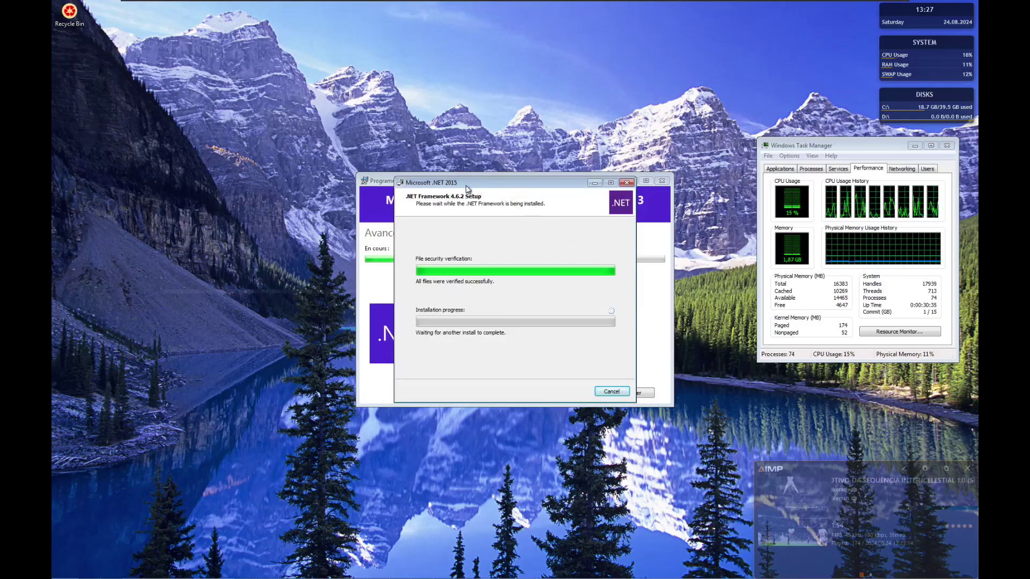
drag(466, 185, 214, 65)
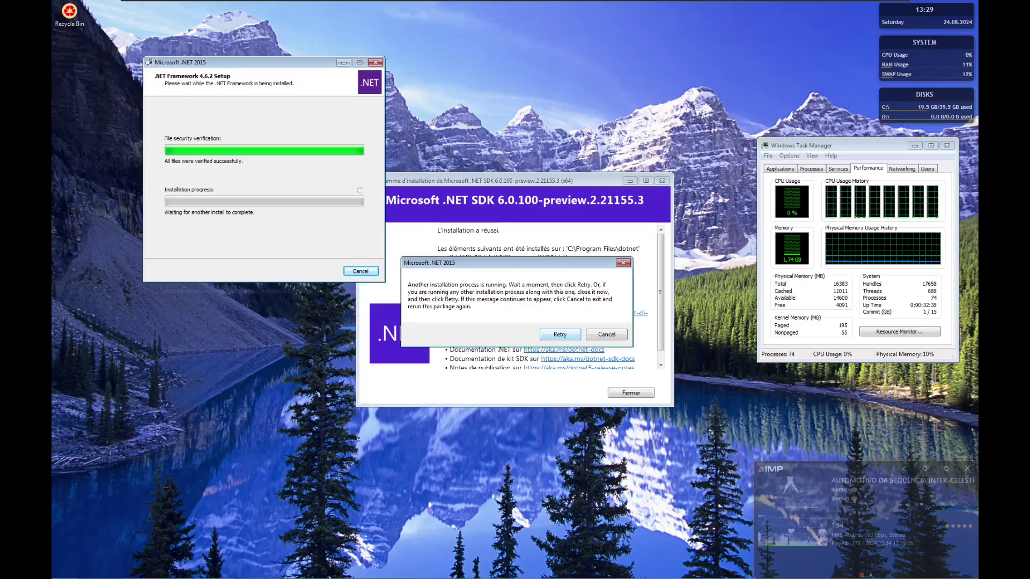
Close the .NET SDK 6.0.100-preview.2.21155.3 installer and retry the waiting .NET Framework 4.6.2 installation.
click(644, 395)
click(631, 393)
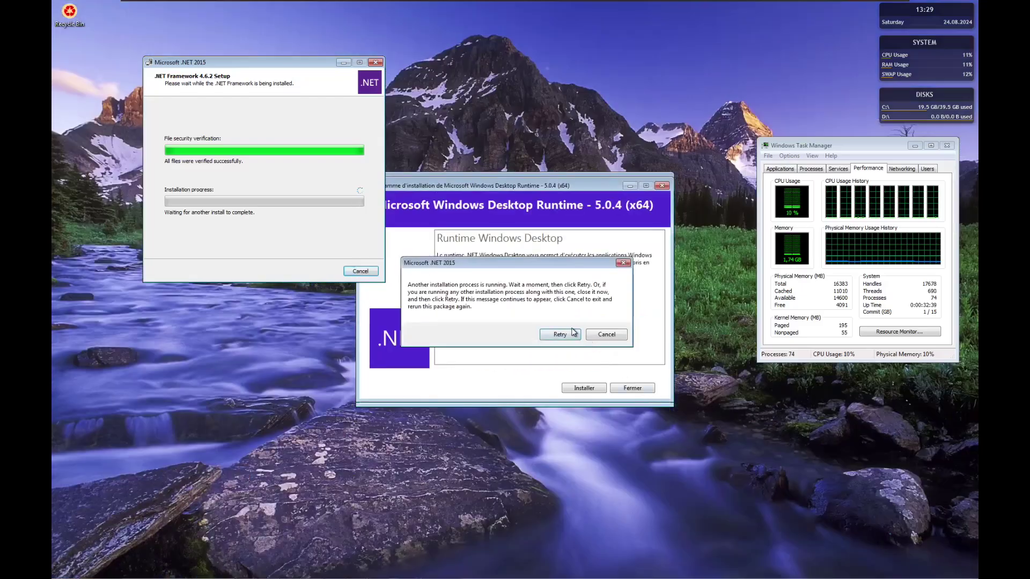
click(560, 334)
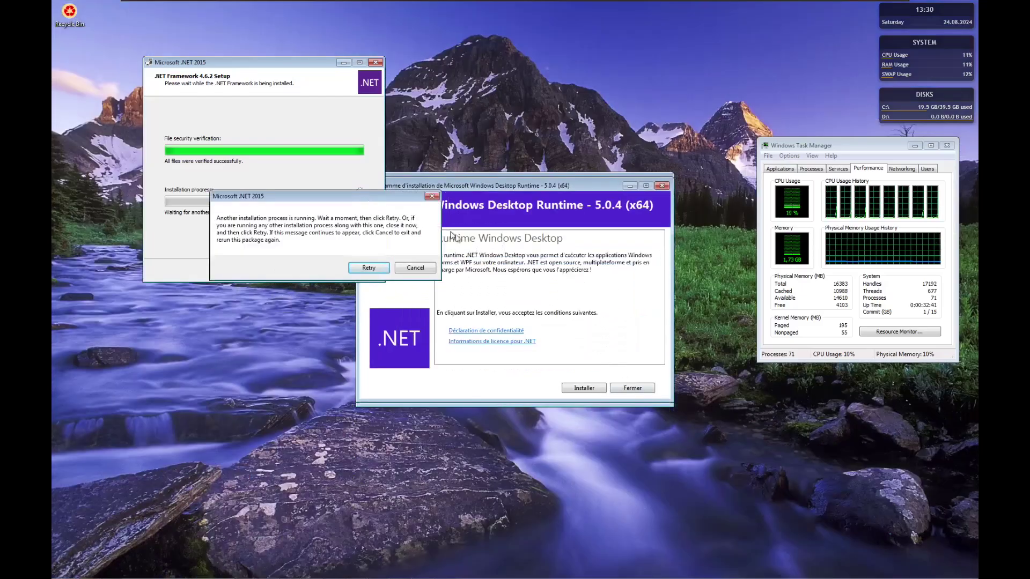
Install Windows Desktop Runtime 5.0.4 (x64) and 3.1.32 (x64), closing each installer on completion.
click(590, 389)
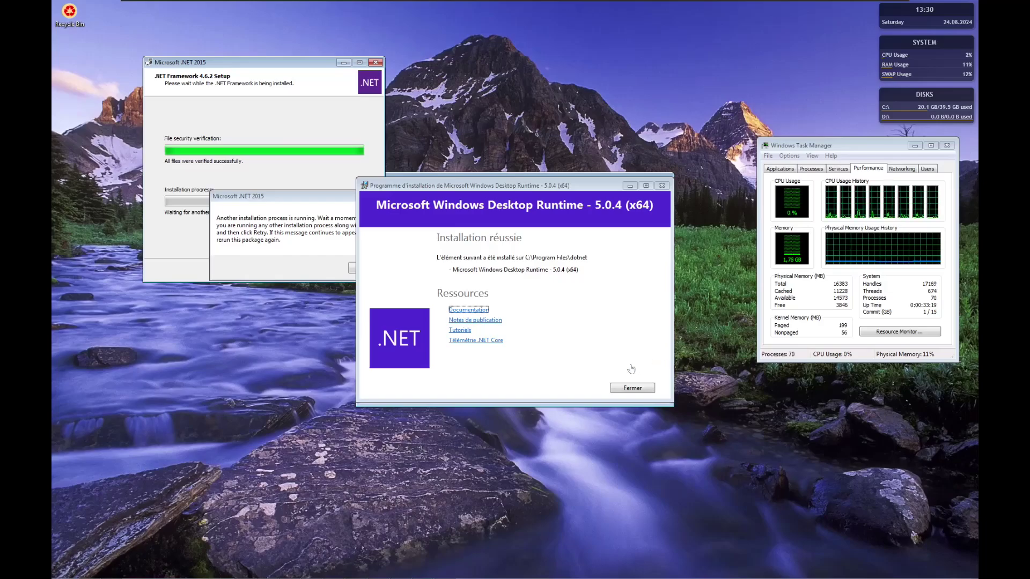
click(645, 388)
click(586, 388)
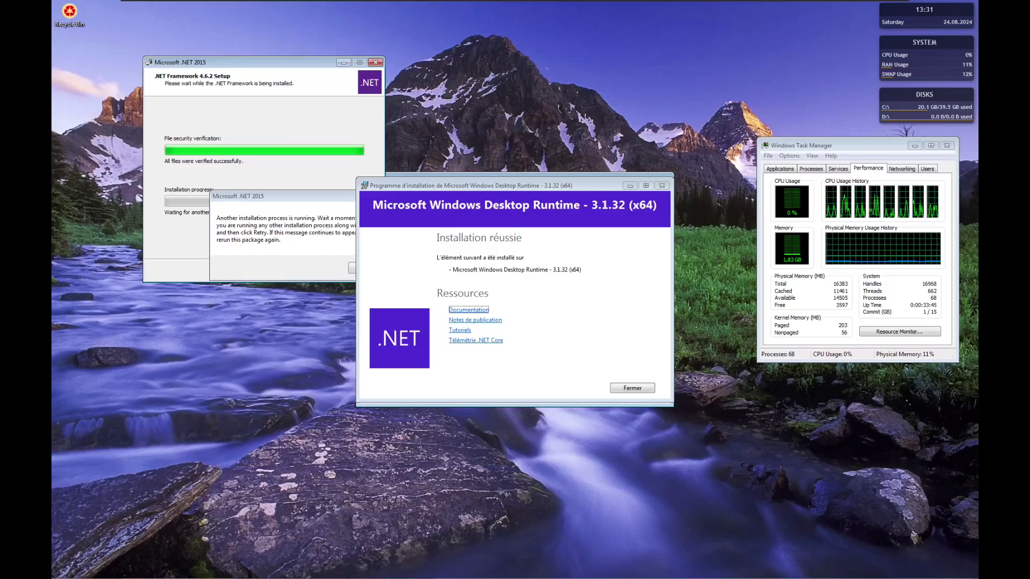
click(635, 385)
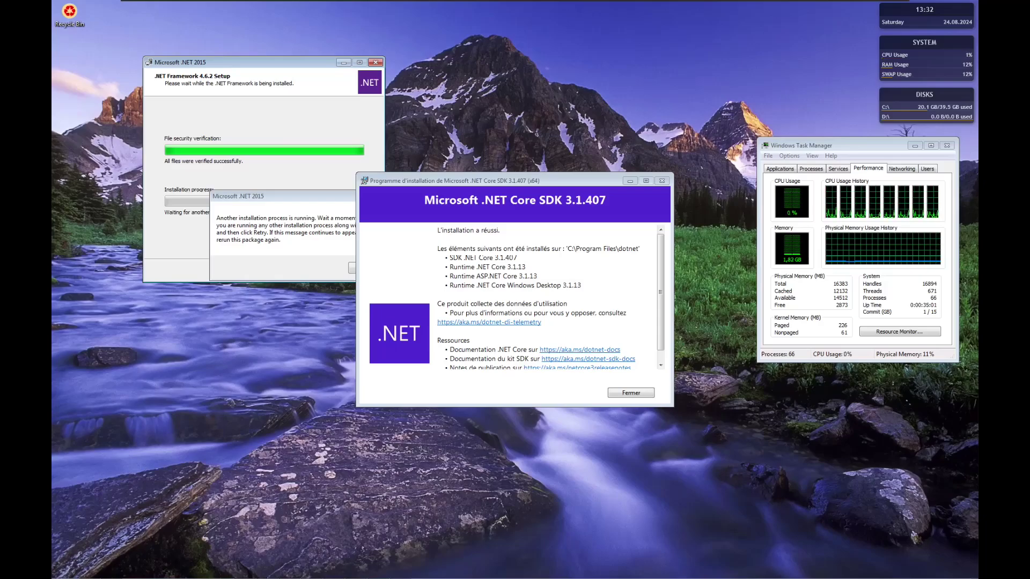
Close the .NET Core SDK 3.1.407 installer, and install .NET Core SDK 2.2.207 and 2.2.110.
click(615, 394)
click(614, 395)
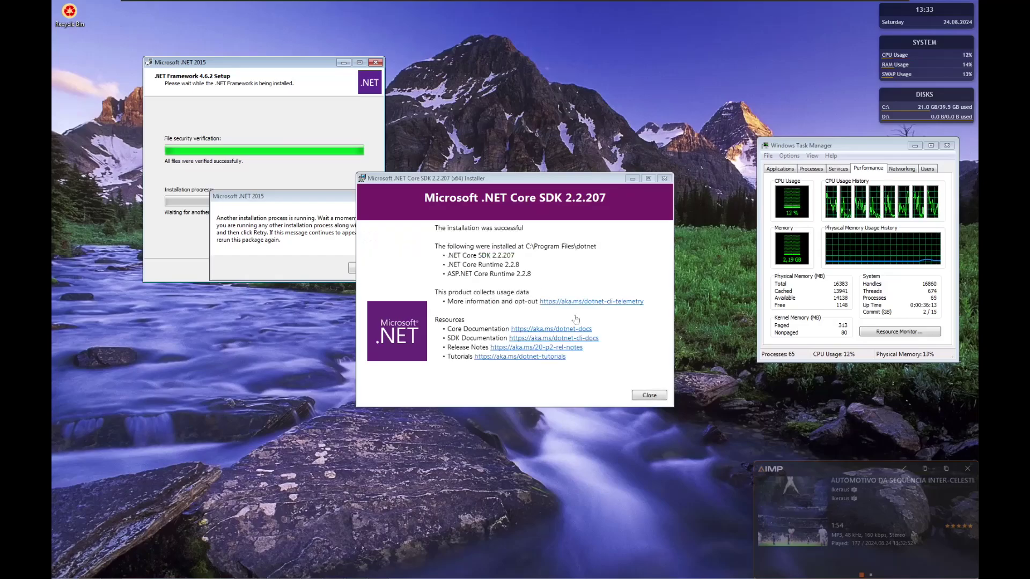
click(639, 394)
click(611, 395)
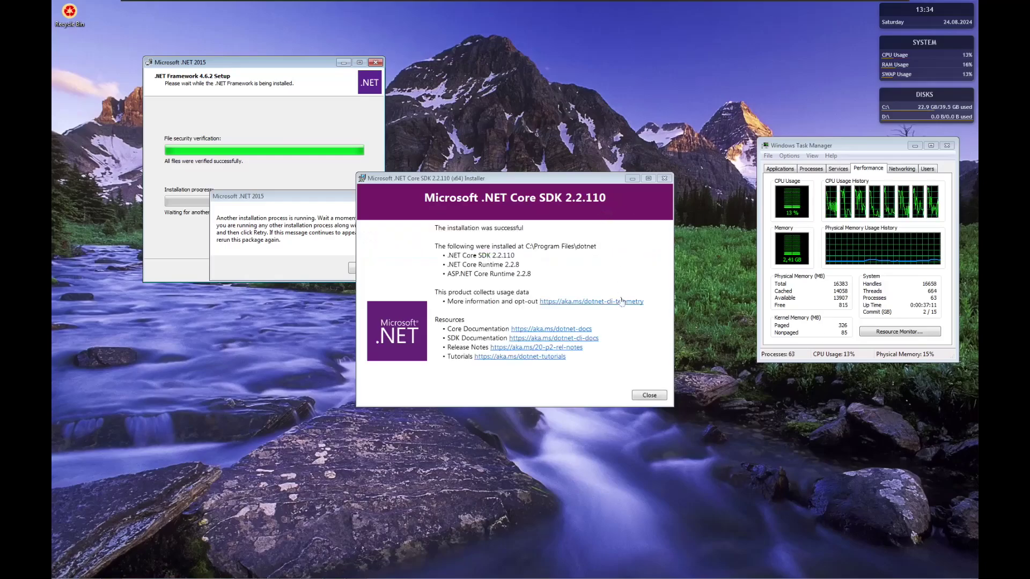
click(649, 395)
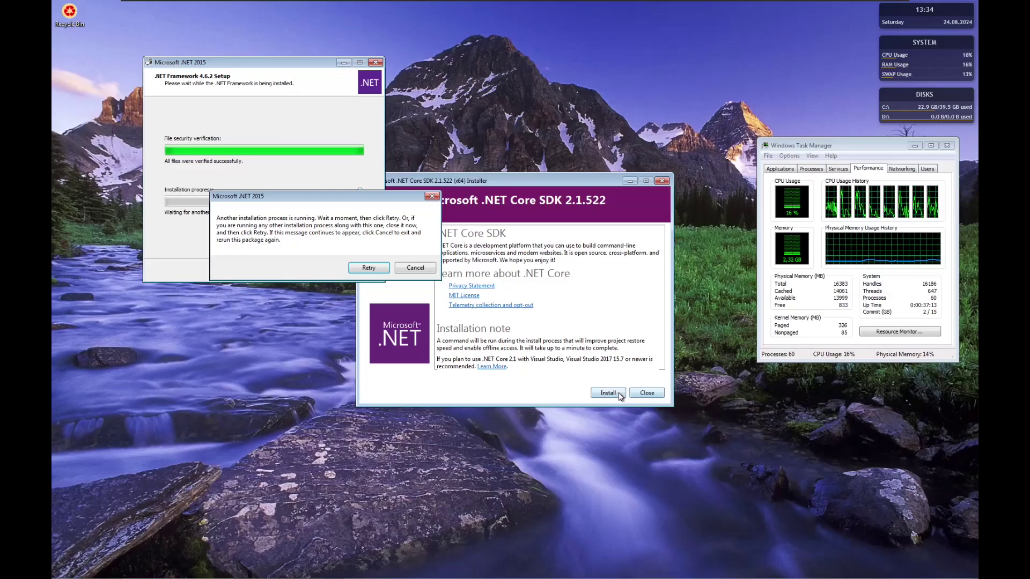
Install .NET Core SDK 2.1.522 and .NET Core Runtime 2.2.8 (x64), closing each installer on completion.
click(621, 395)
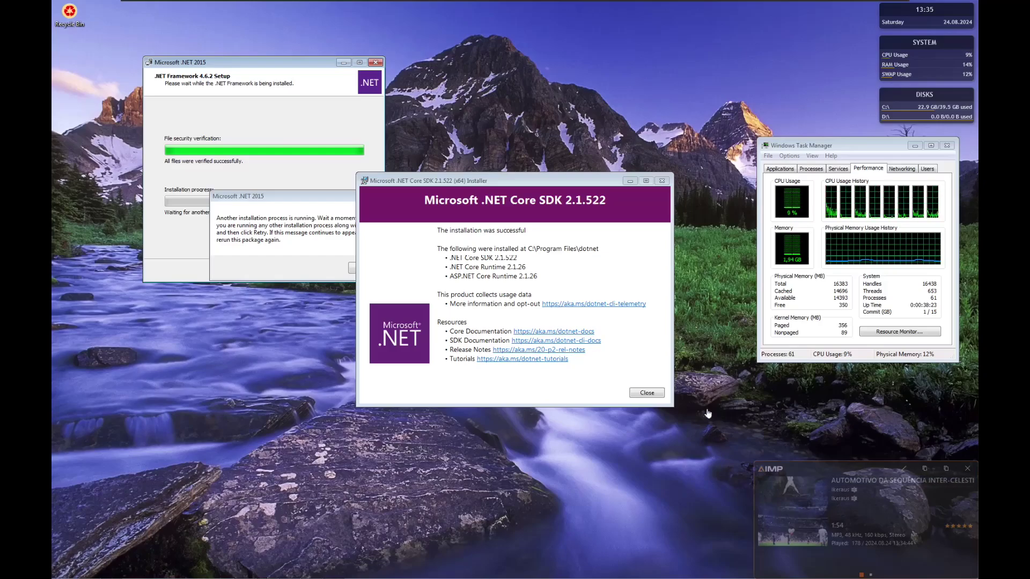
click(643, 393)
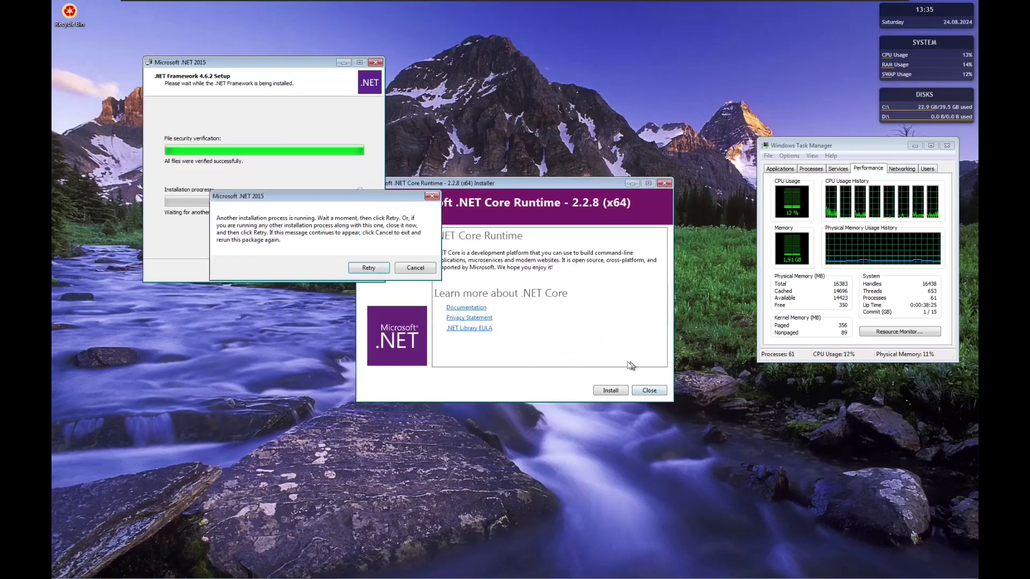
click(607, 395)
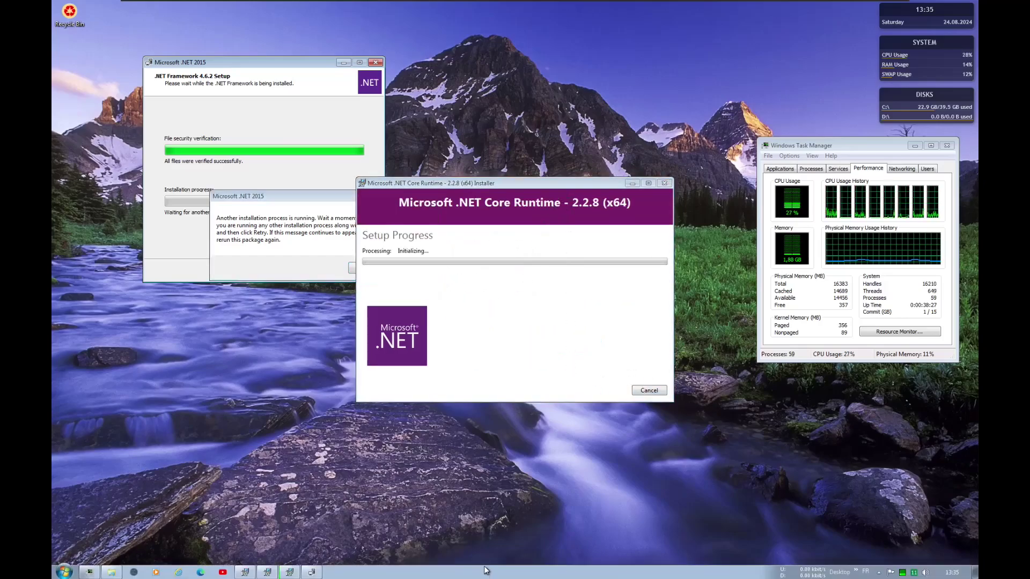
drag(295, 206, 254, 201)
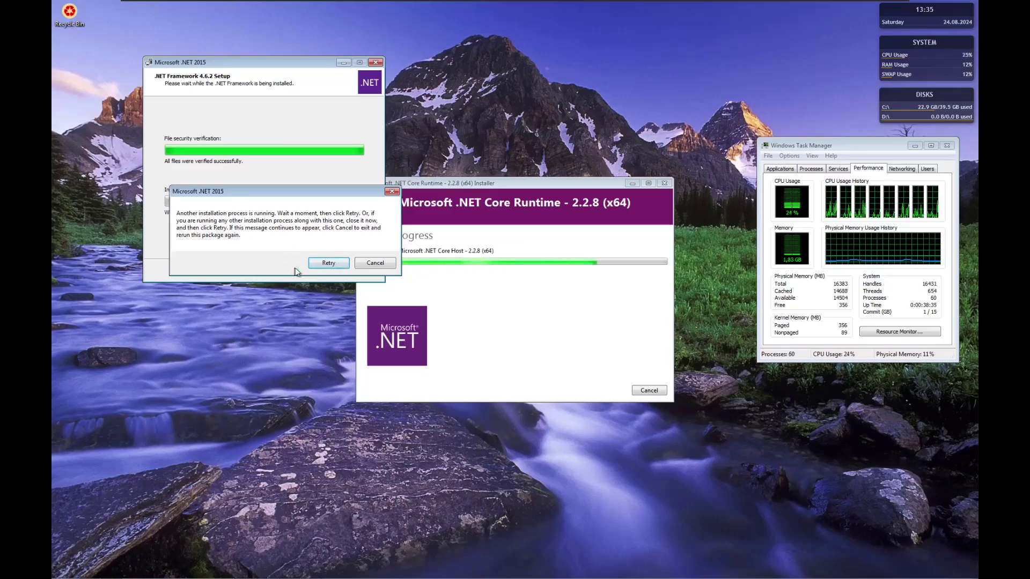
click(663, 392)
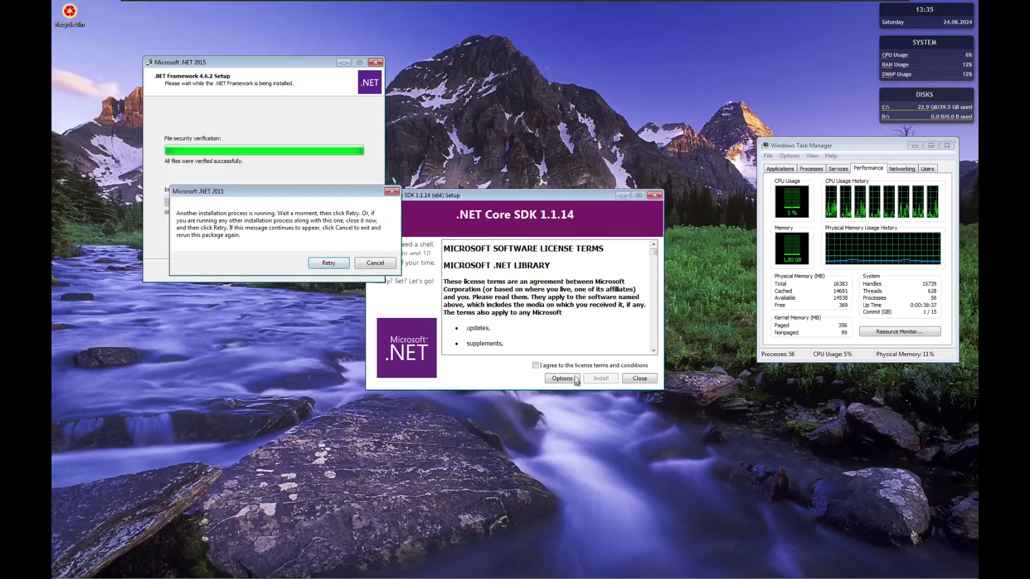
Agree to the license terms and start installing .NET Core SDK 1.1.14 (x64).
click(602, 378)
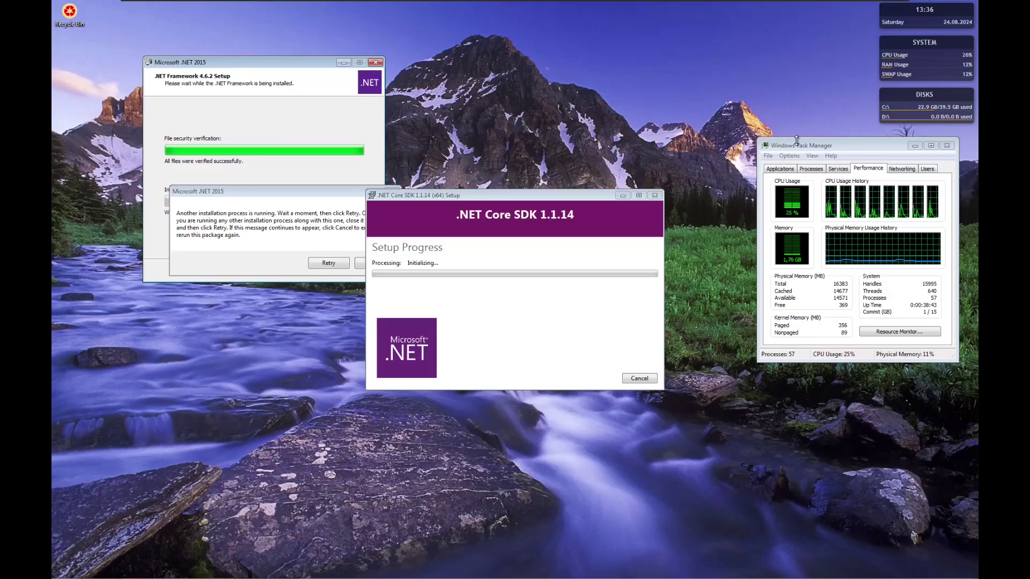
Set Task Manager's display update speed to High.
click(811, 155)
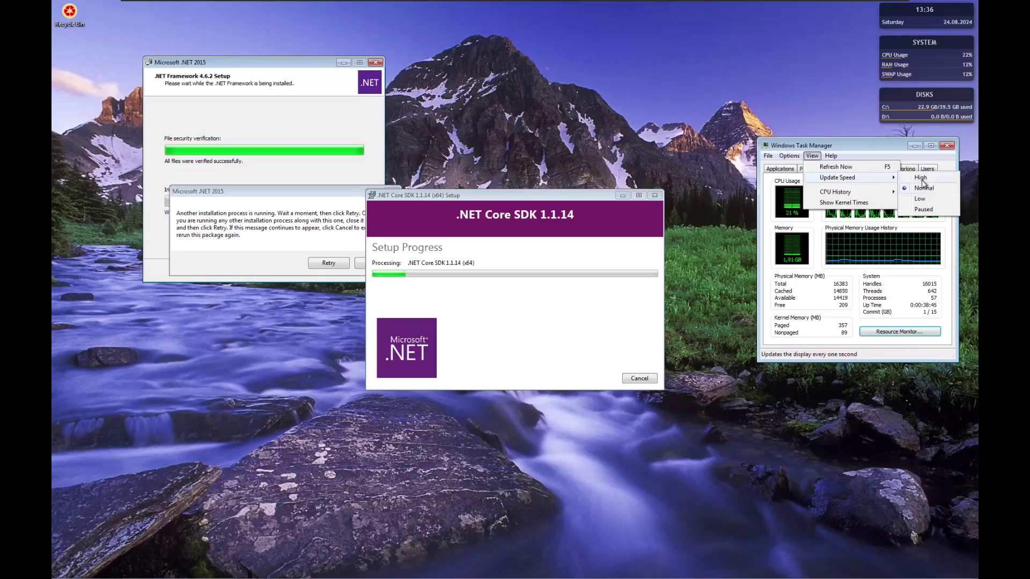
click(920, 178)
click(789, 156)
click(801, 172)
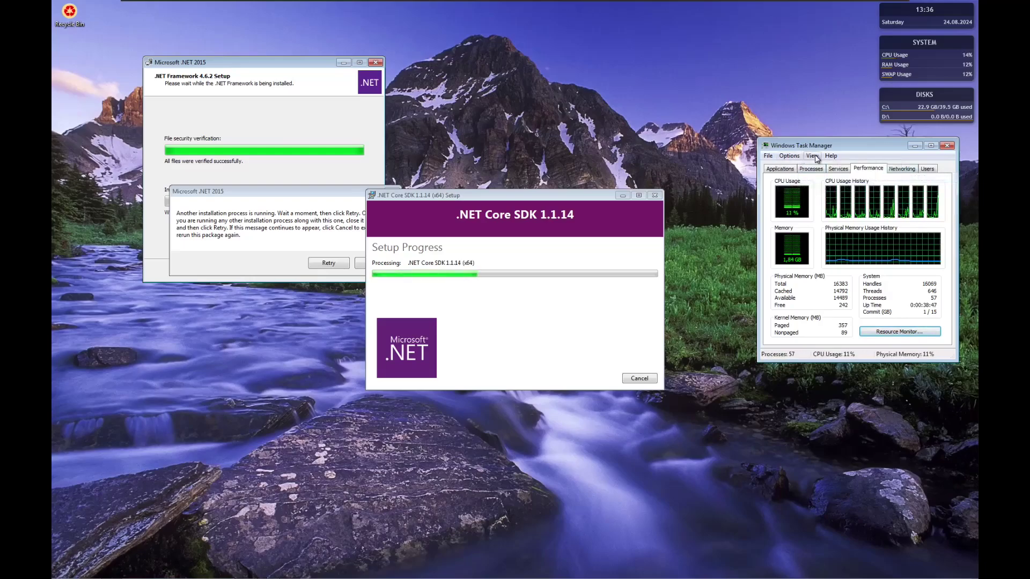
Combine Task Manager's CPU usage history into one graph for all CPUs.
click(813, 156)
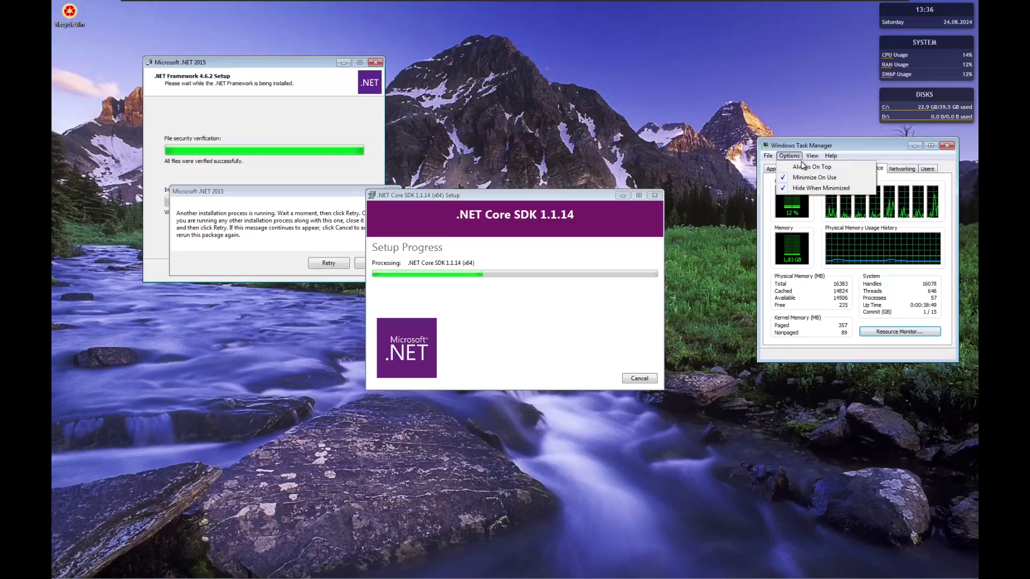
mouse_move(813, 159)
mouse_move(833, 194)
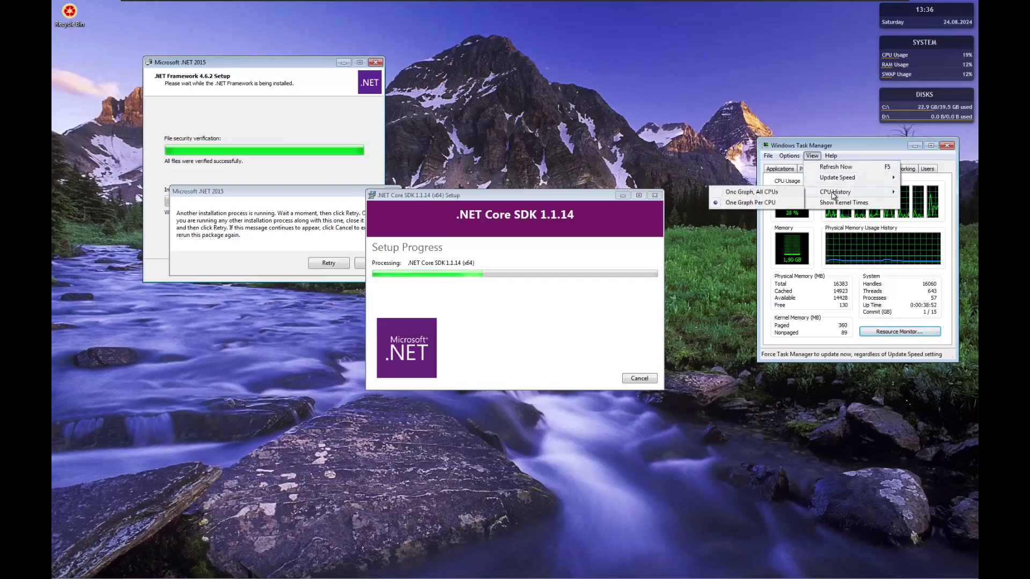
click(792, 194)
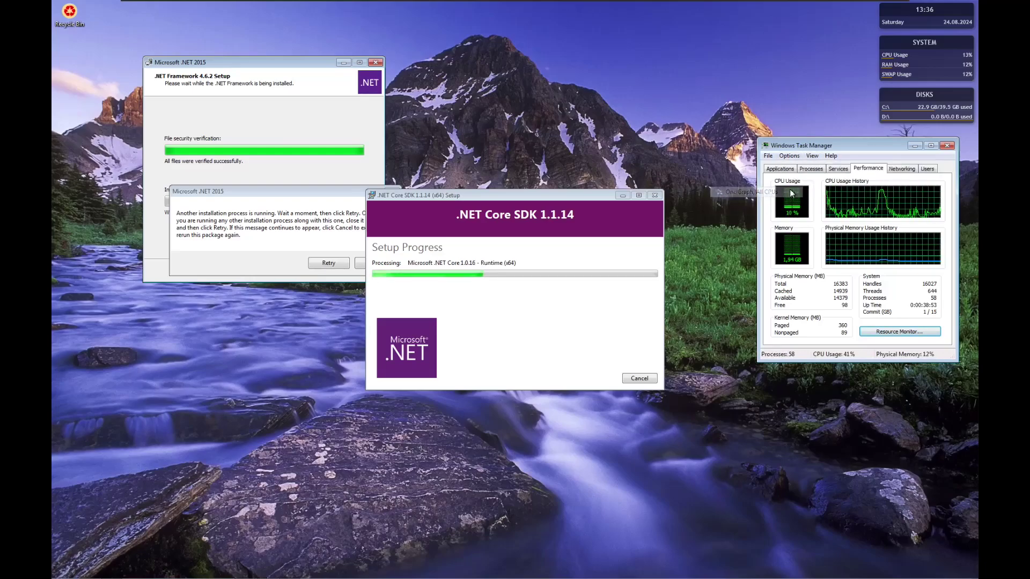
Show kernel times in Task Manager's performance graphs and set the CPU history to one graph per CPU.
click(813, 156)
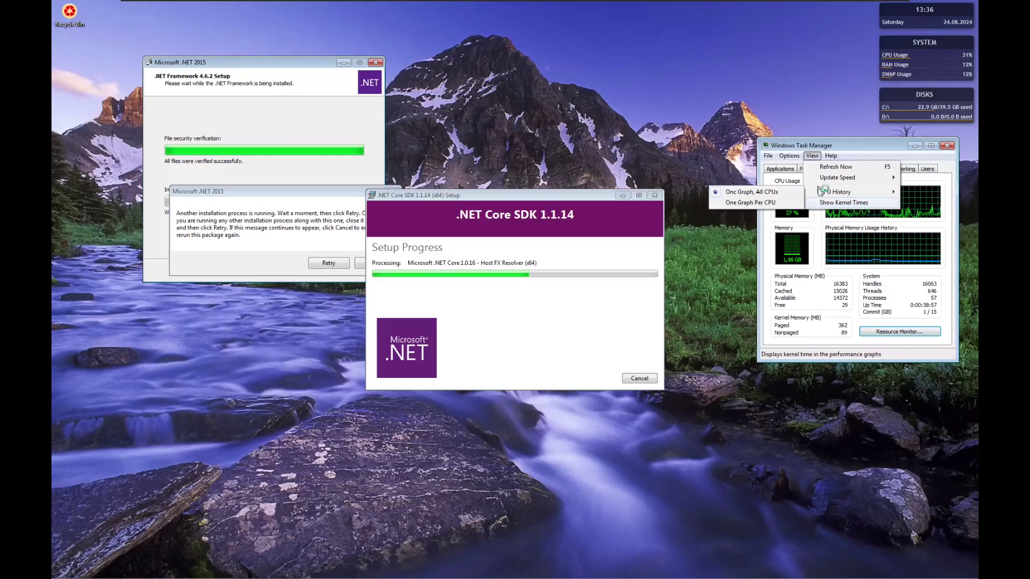
click(830, 202)
click(812, 156)
mouse_move(838, 193)
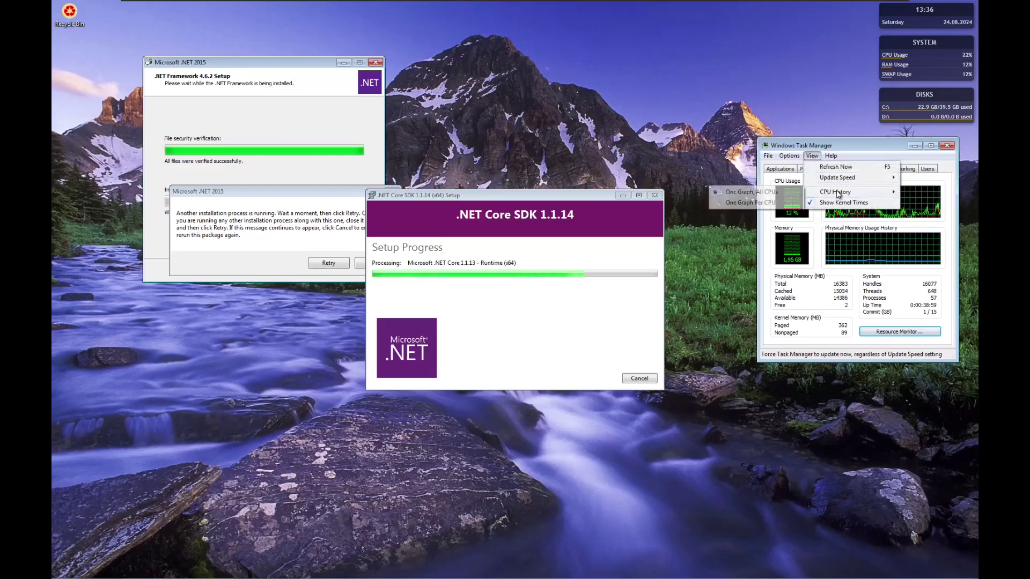
click(750, 203)
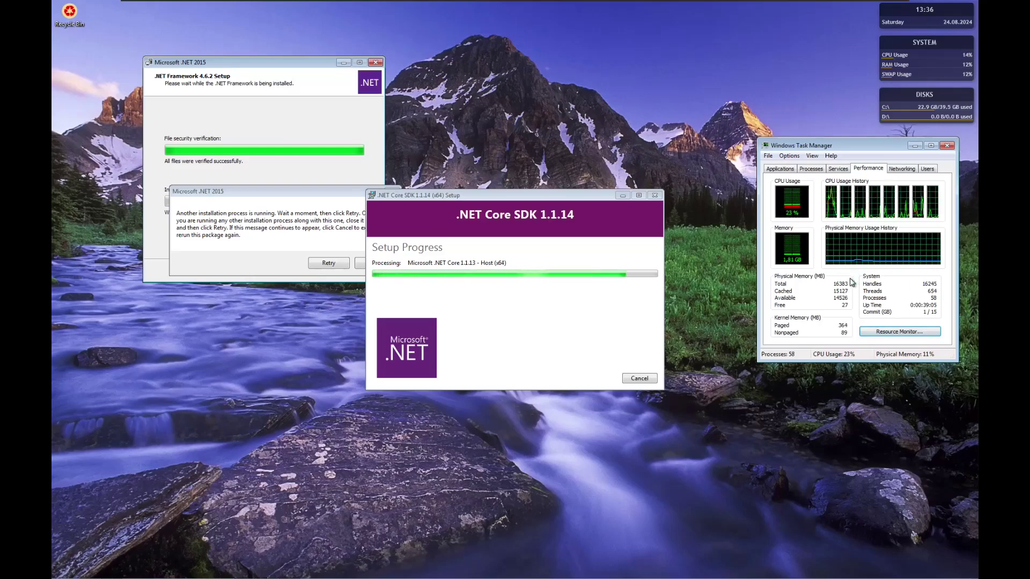
Close the .NET Core SDK 1.1.14 installer and start installing ASP.NET Core 2.2.8 Shared Framework (x64), briefly opening Resource Monitor meanwhile.
click(640, 378)
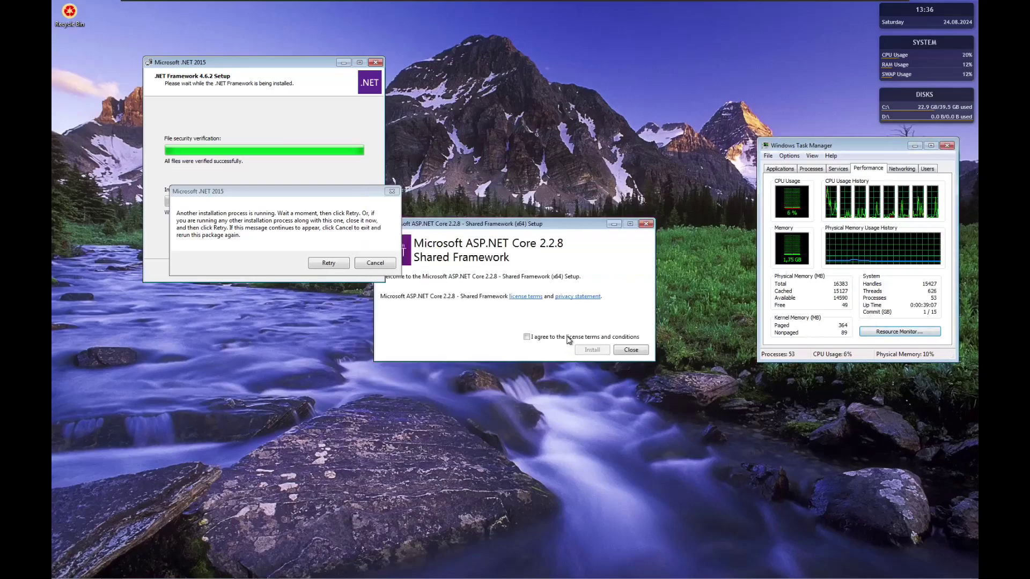
click(864, 334)
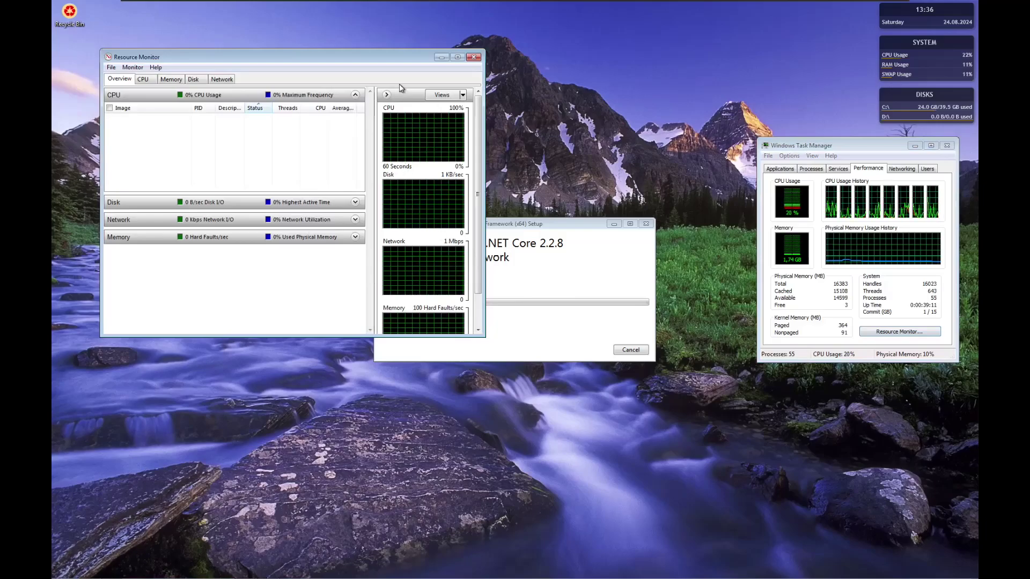
click(473, 57)
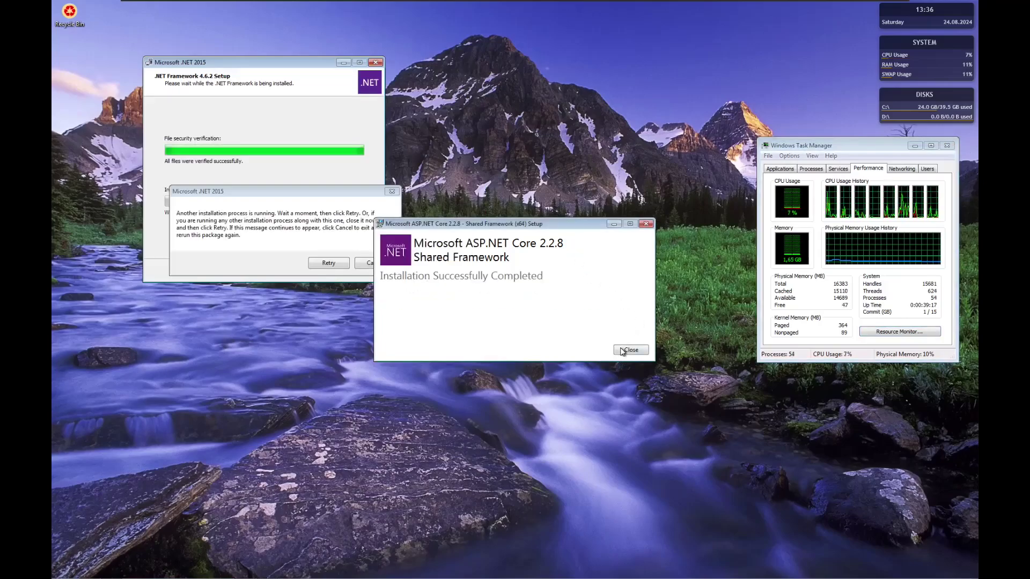
Close the ASP.NET Core 2.2.8 installer and retry the .NET Framework 4.6.2 setup through to its finish.
click(630, 350)
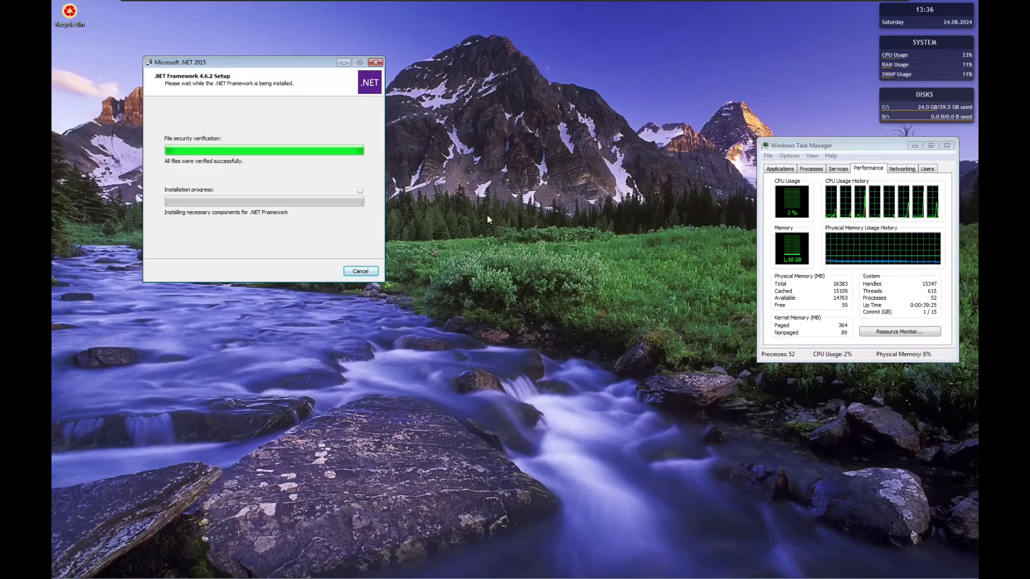
drag(255, 62, 442, 34)
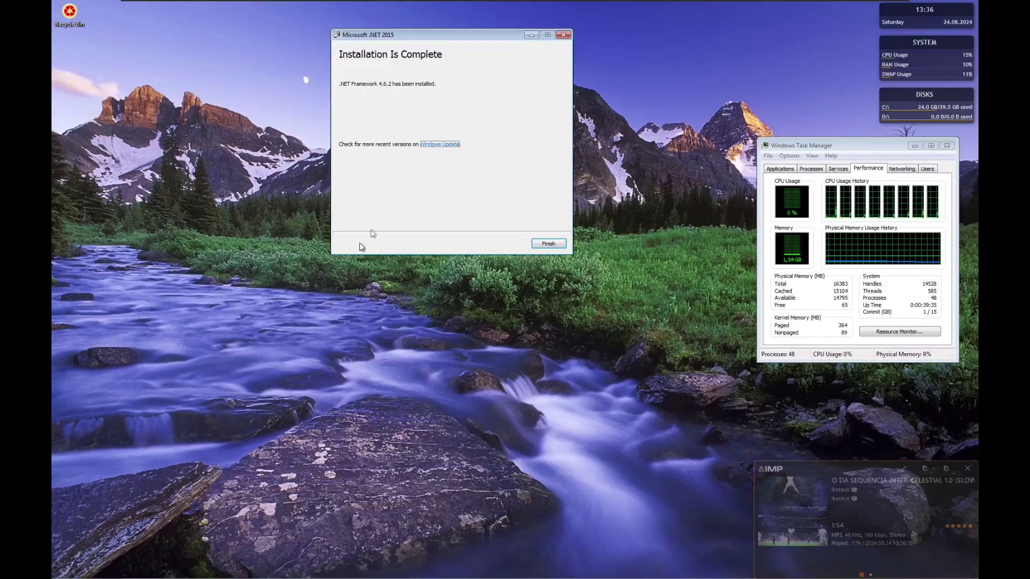
click(548, 244)
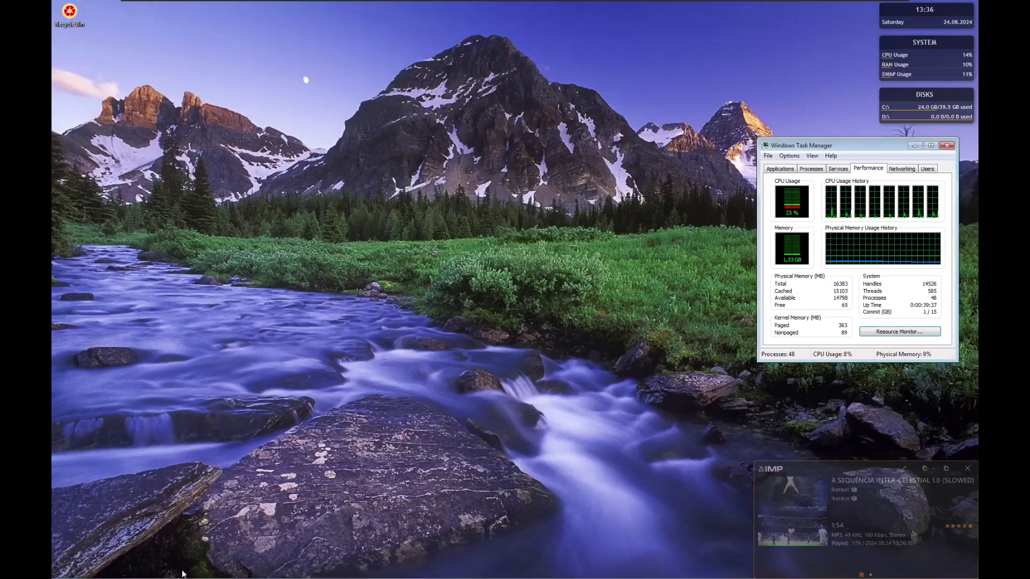
Open Programs and Features from Control Panel.
mouse_move(183, 574)
click(133, 572)
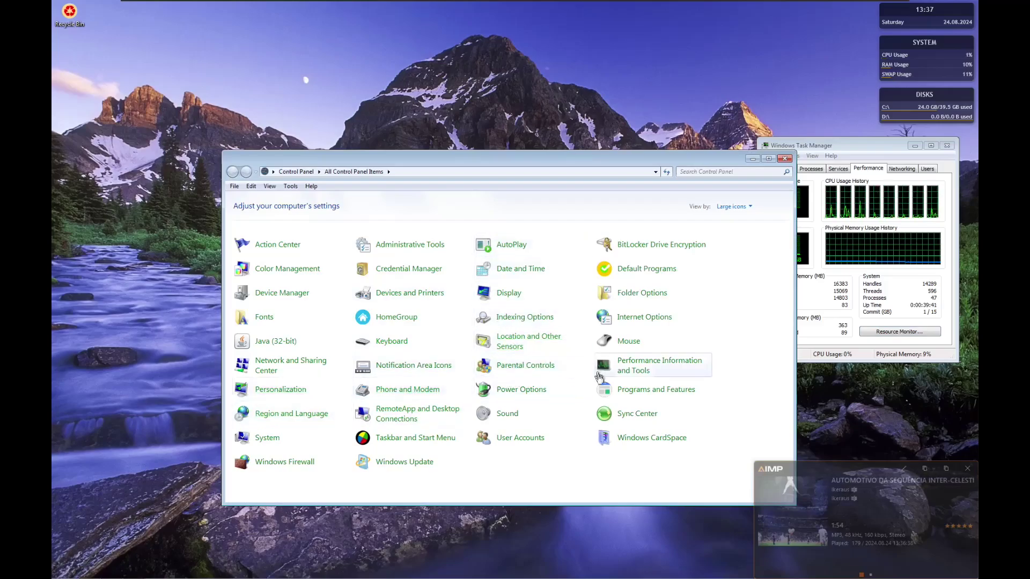
click(618, 391)
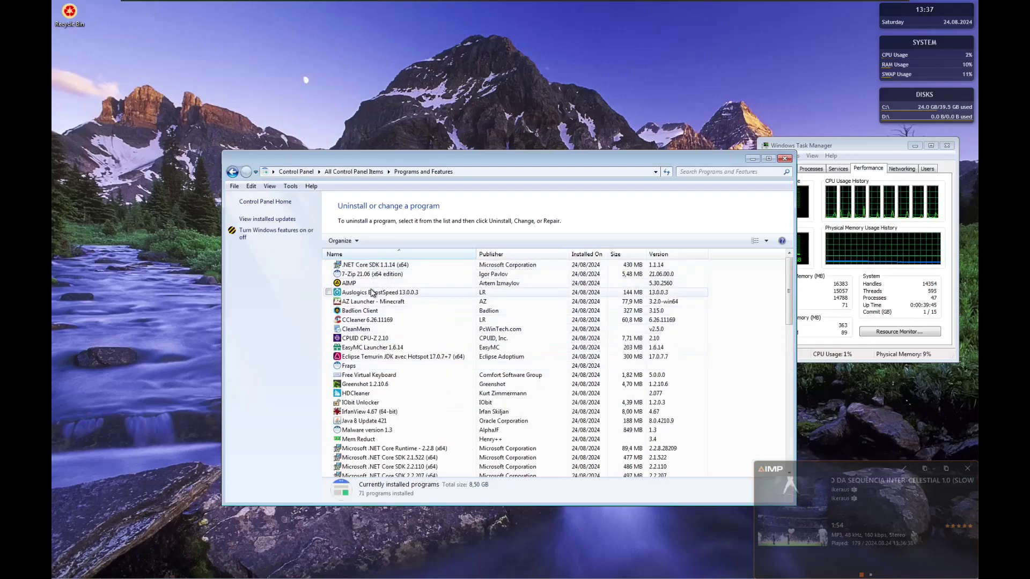
Examine the installed programs list for the .NET, Visual C++ and Windows Desktop Runtime packages, and close the window.
scroll(371, 296, down, 1)
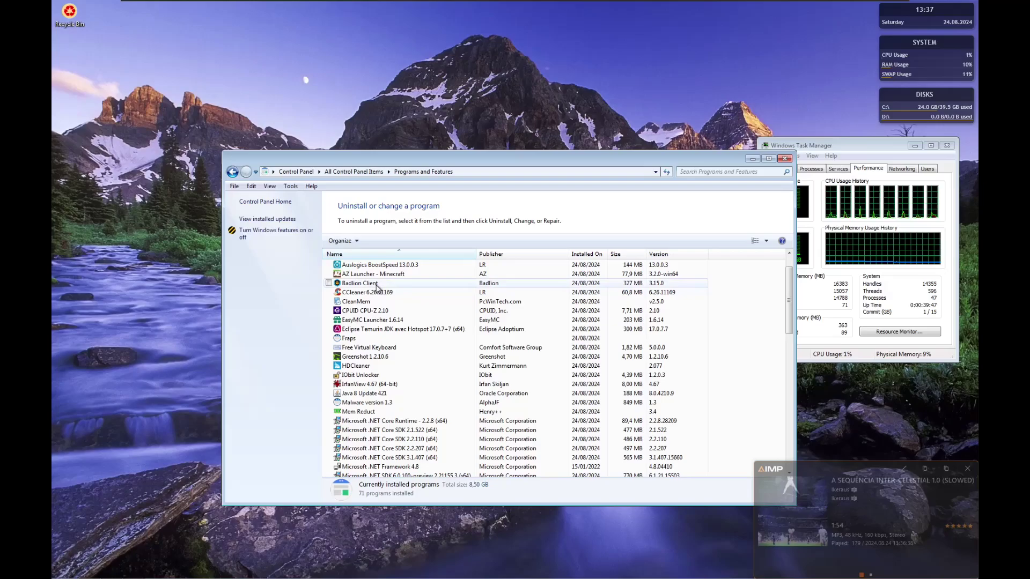
scroll(376, 295, down, 15)
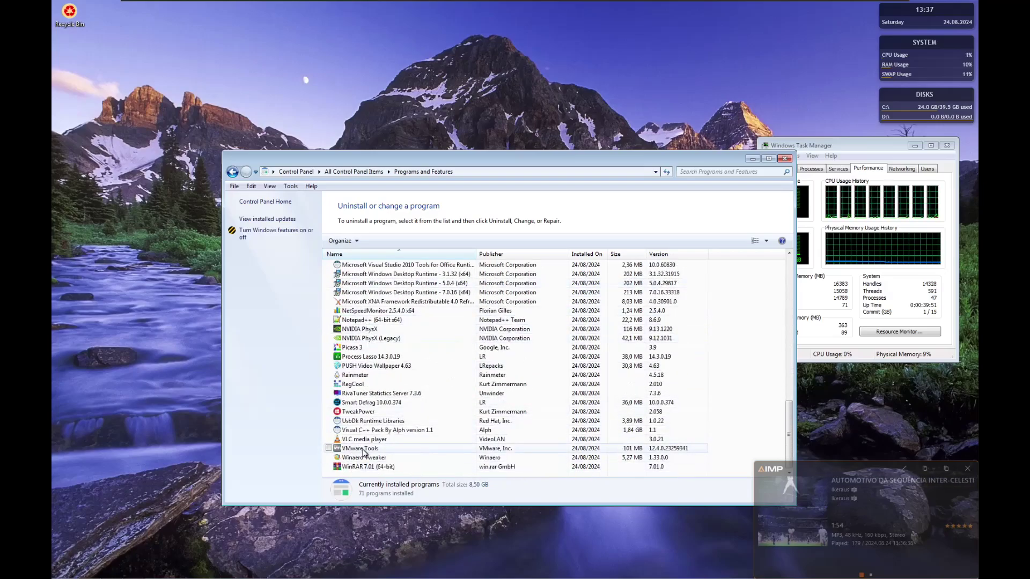
scroll(376, 466, up, 4)
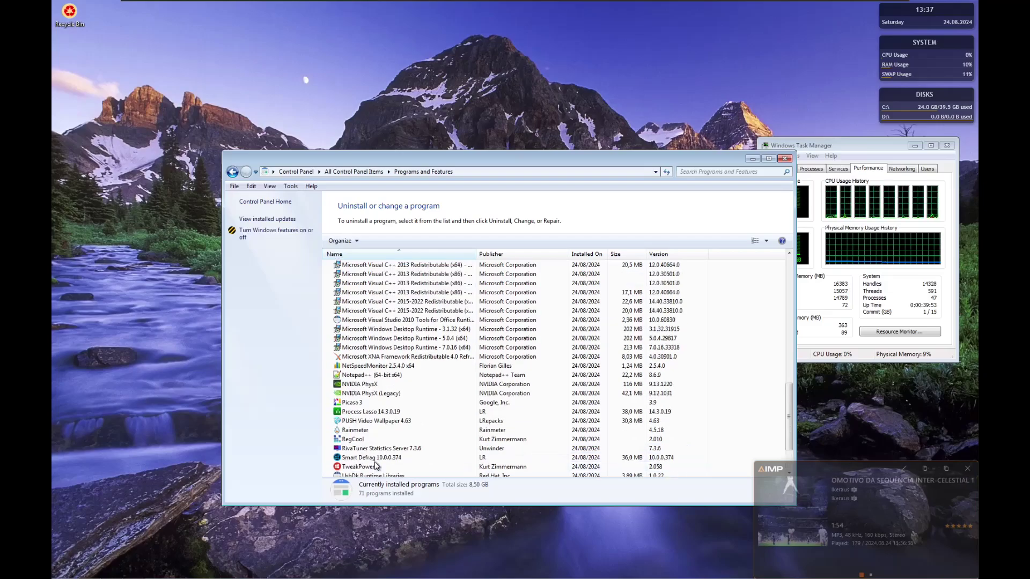
scroll(386, 425, up, 1)
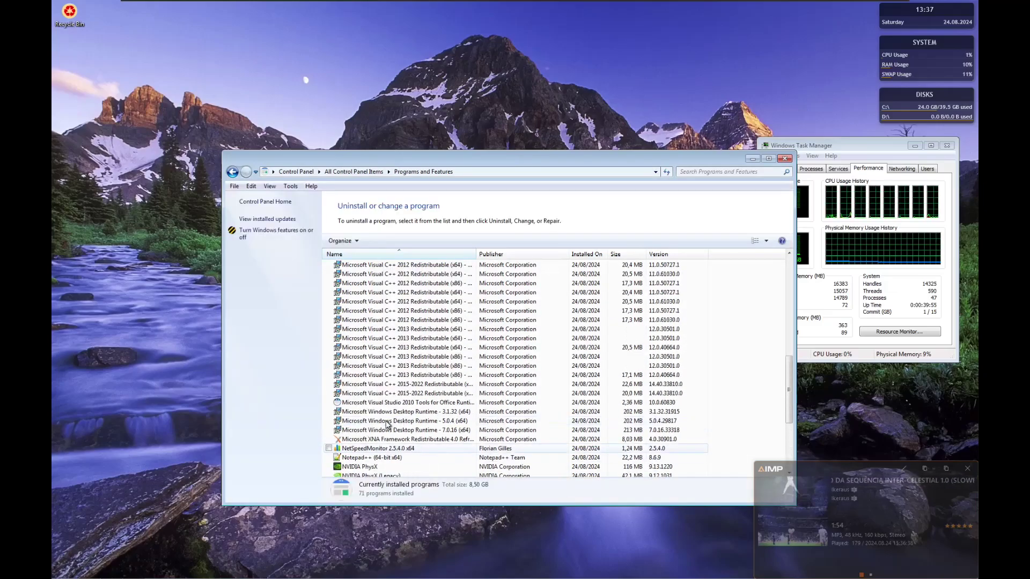
mouse_move(355, 576)
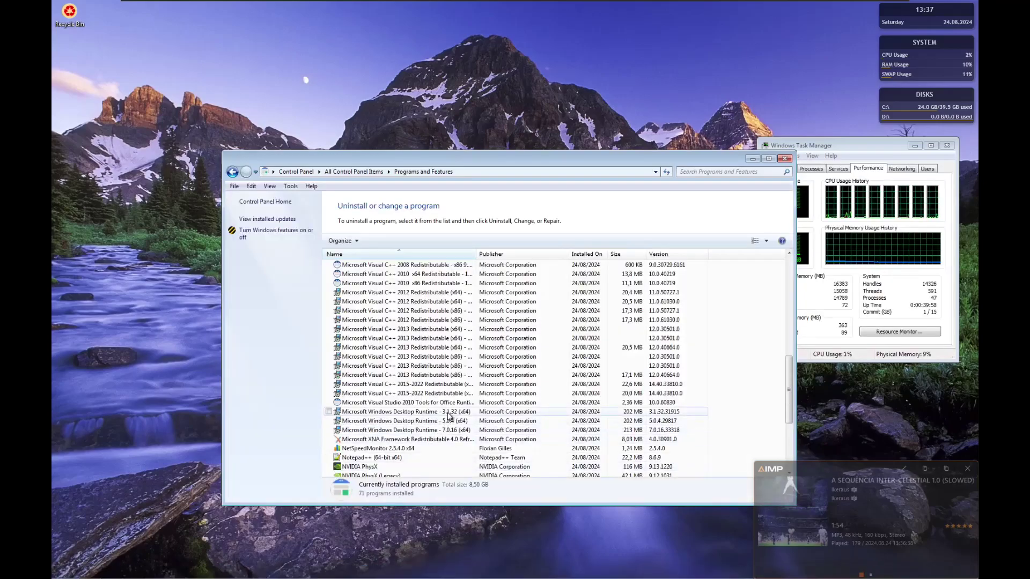
scroll(418, 429, up, 2)
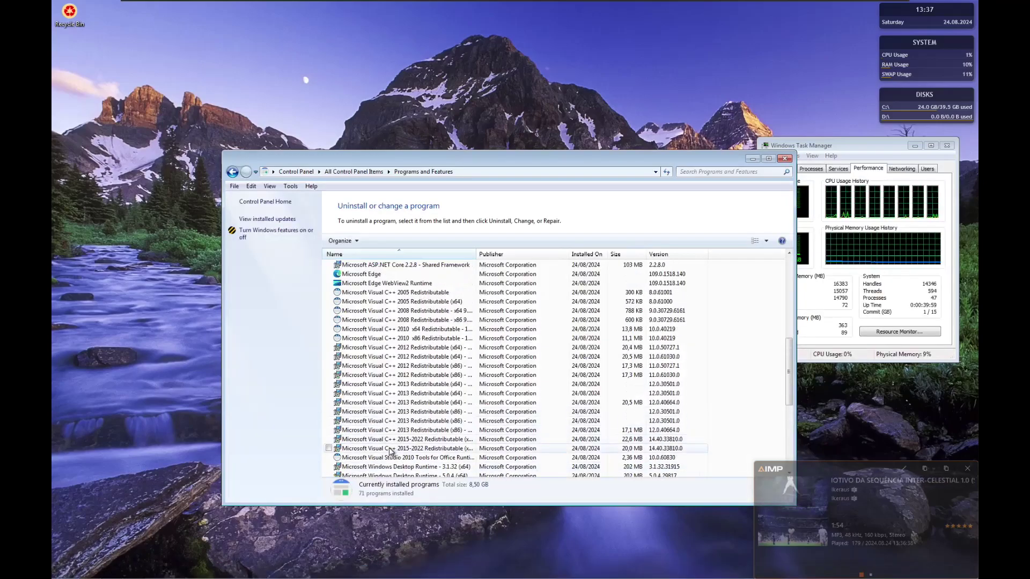
scroll(390, 451, down, 2)
scroll(398, 439, up, 1)
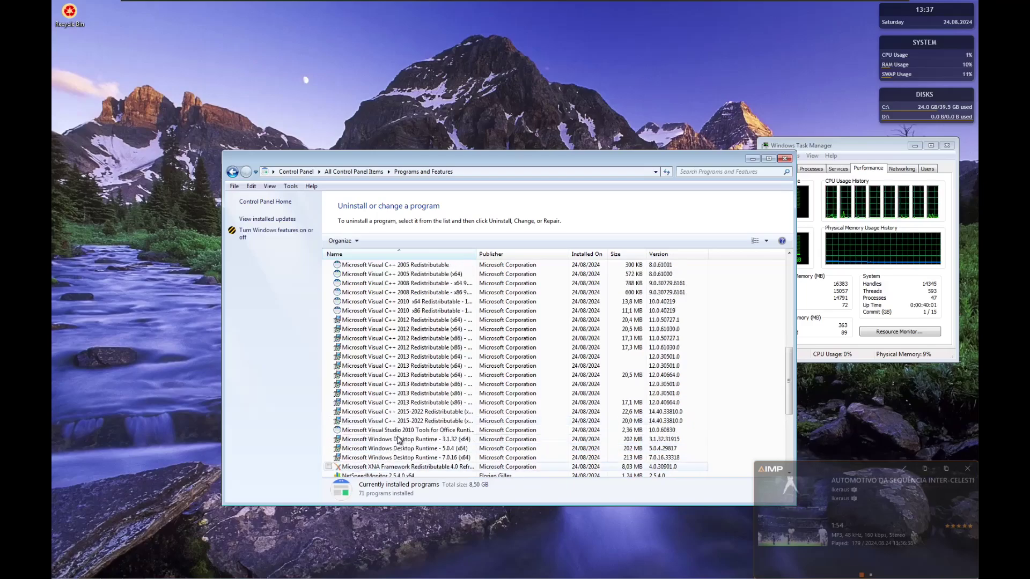
scroll(398, 439, up, 2)
scroll(398, 440, down, 3)
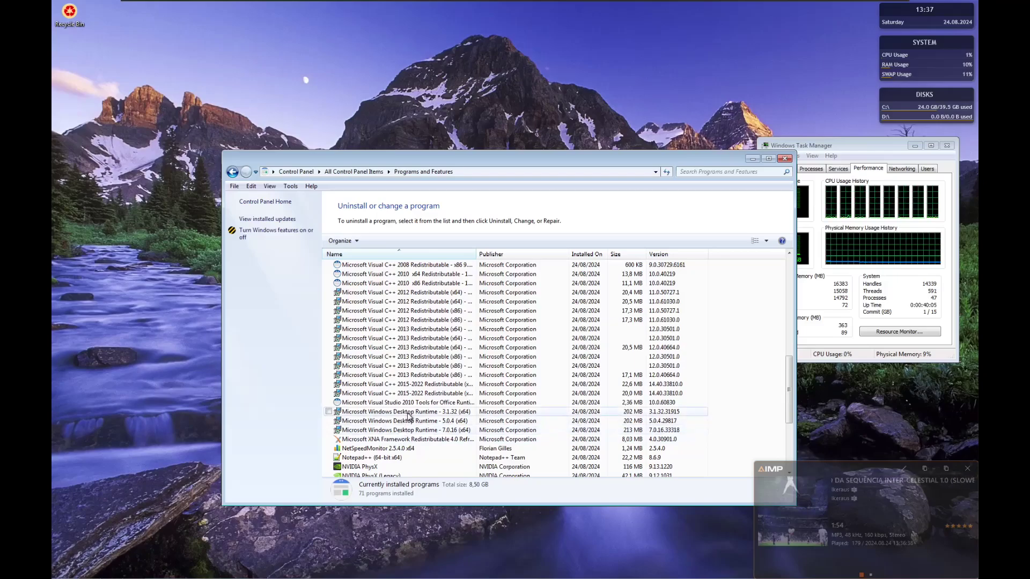
scroll(408, 415, up, 2)
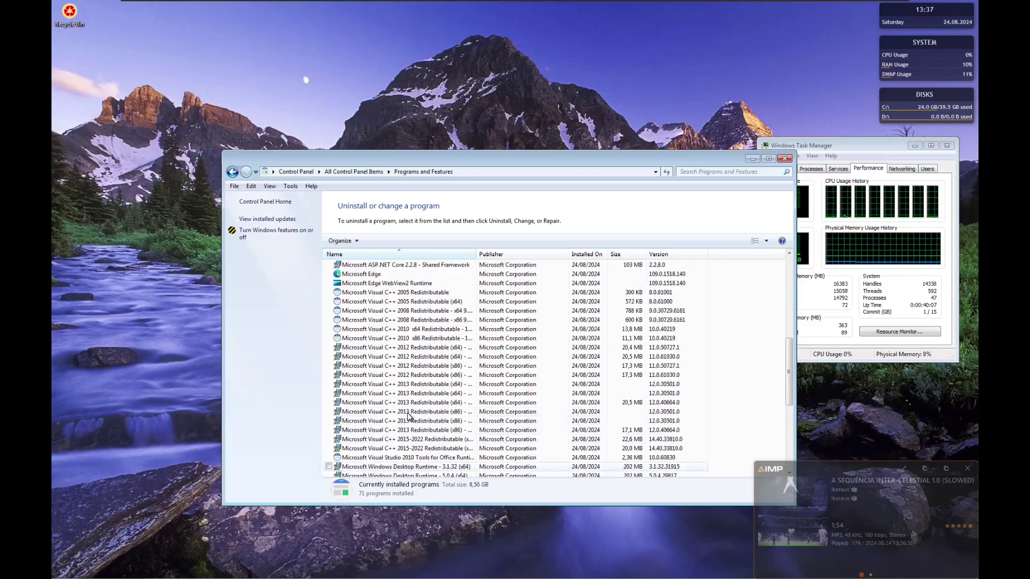
scroll(408, 416, up, 2)
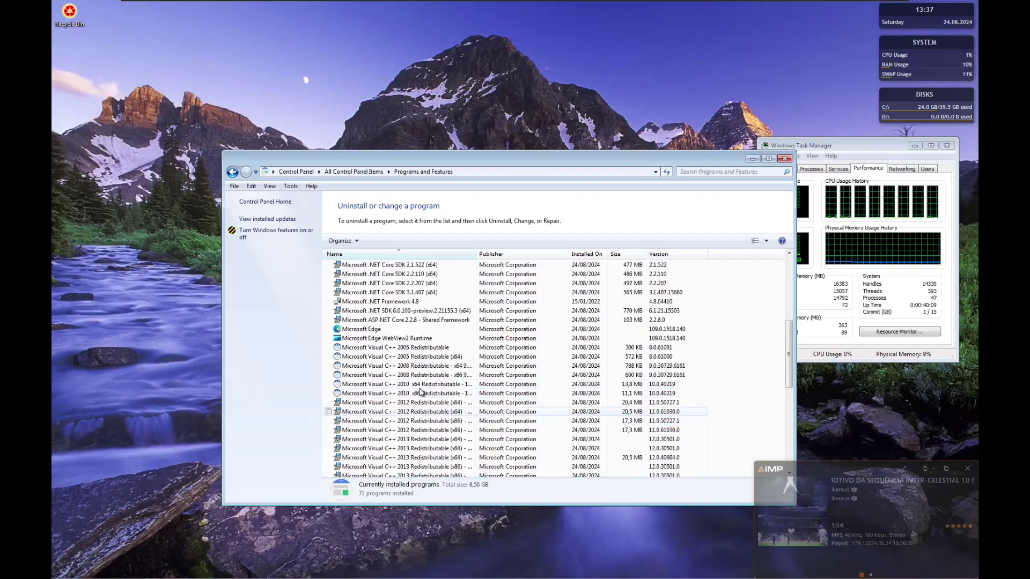
scroll(422, 393, up, 1)
scroll(421, 392, up, 1)
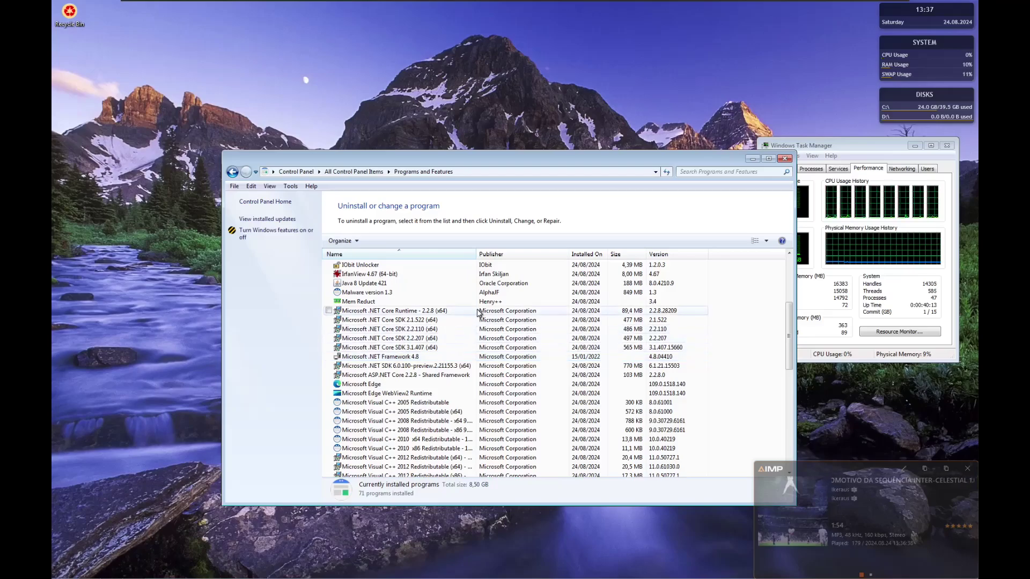
scroll(478, 313, up, 1)
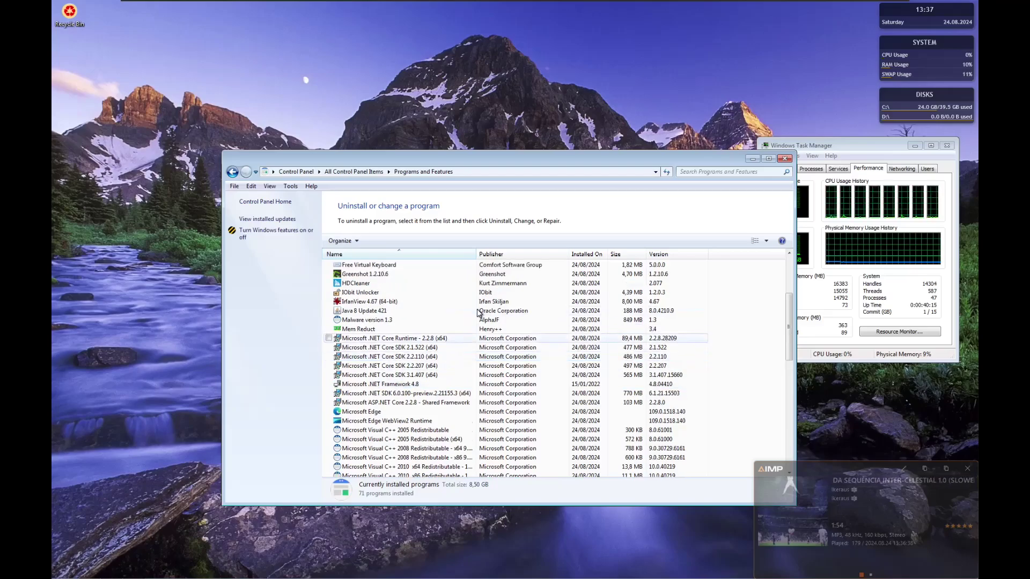
scroll(479, 313, up, 1)
scroll(479, 313, up, 3)
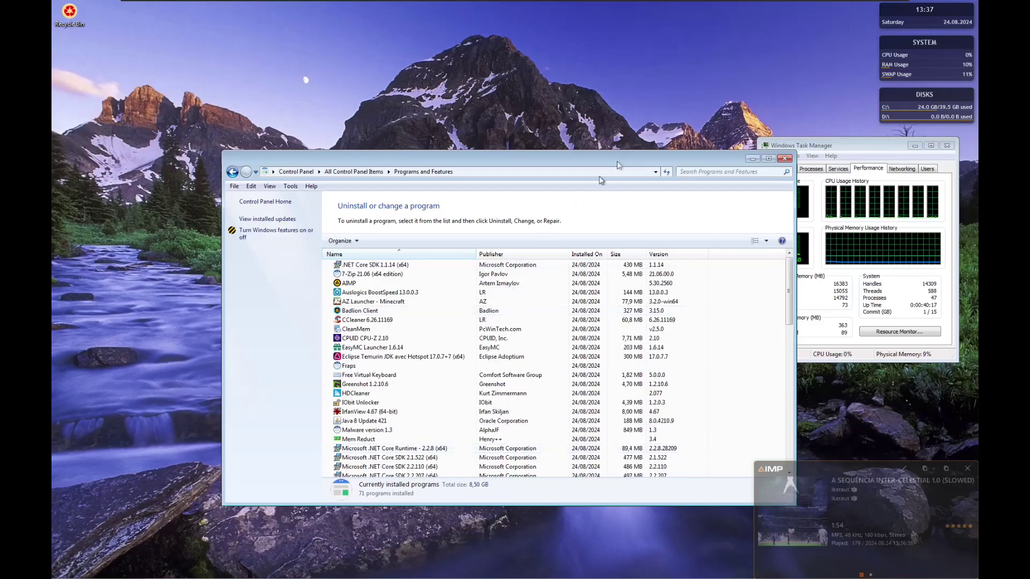
click(786, 159)
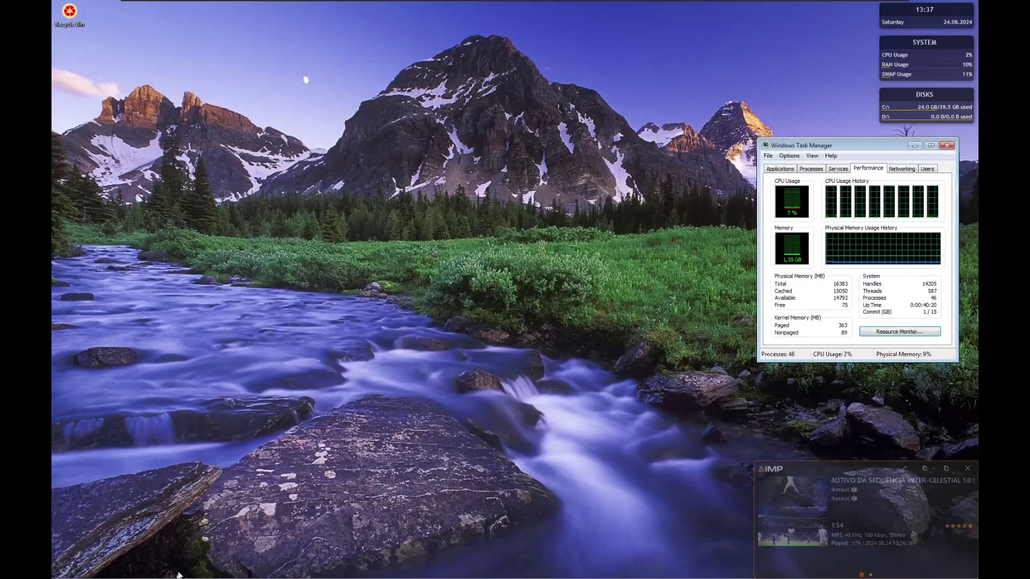
Switch to Microsoft Edge, open YouTube and reject all optional cookies.
click(196, 572)
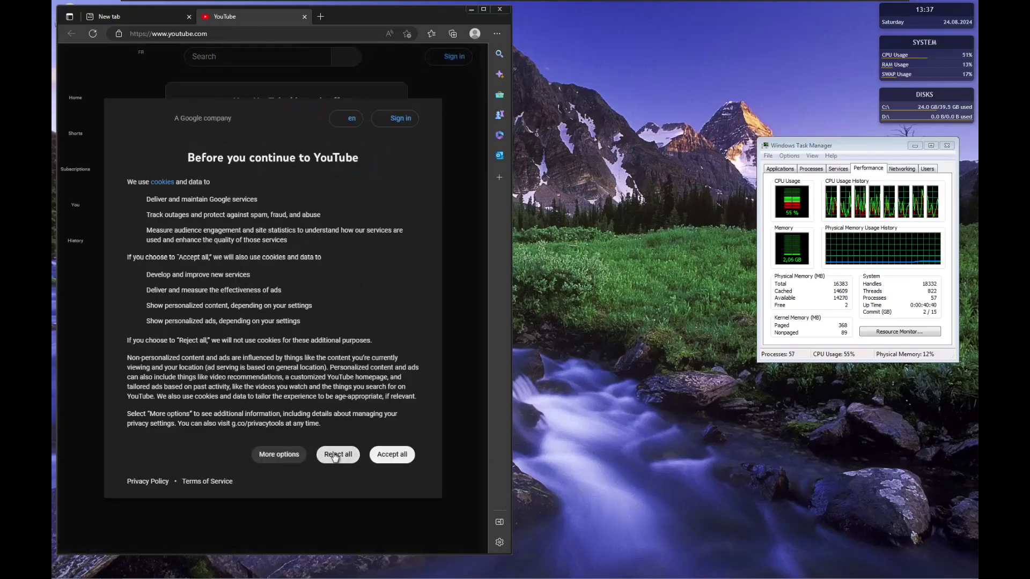
click(343, 454)
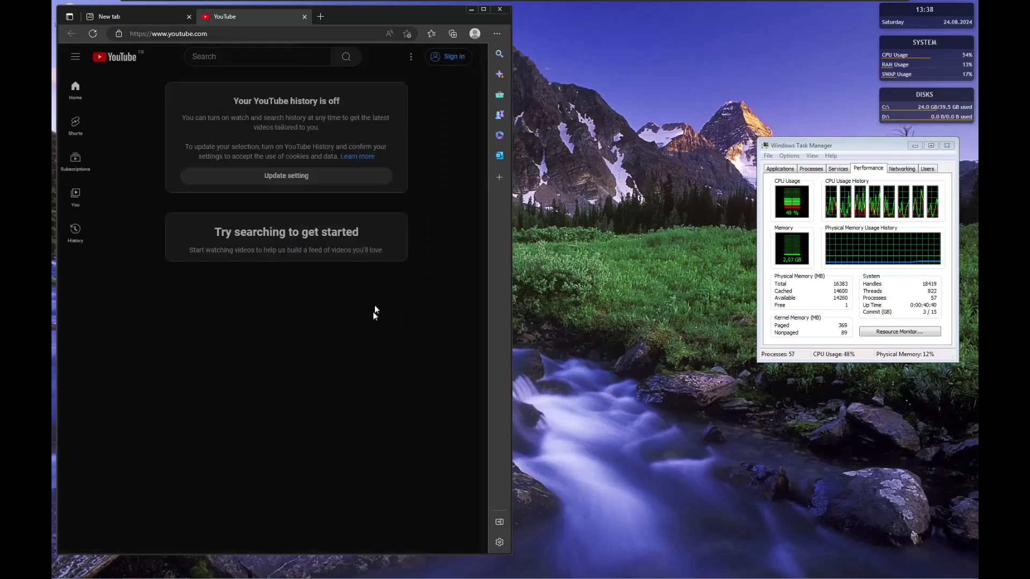
Search YouTube for "AlphaJF".
click(288, 57)
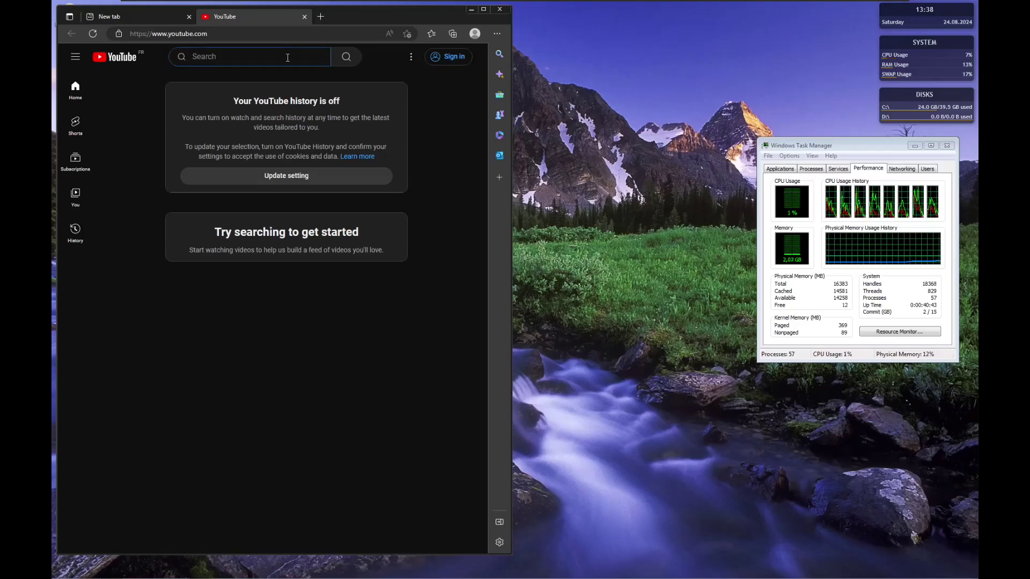
text(AlphaJF)
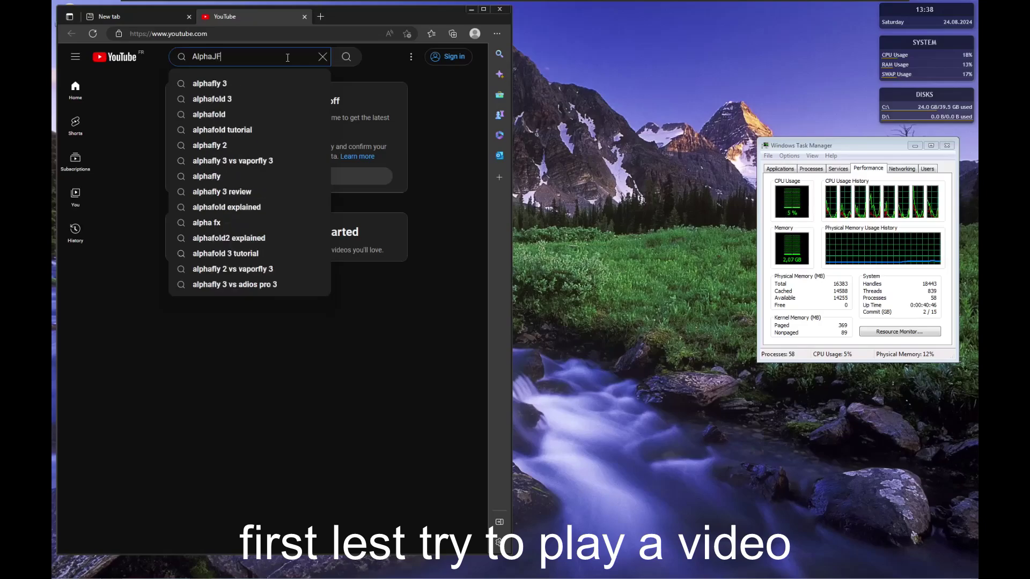
key(Return)
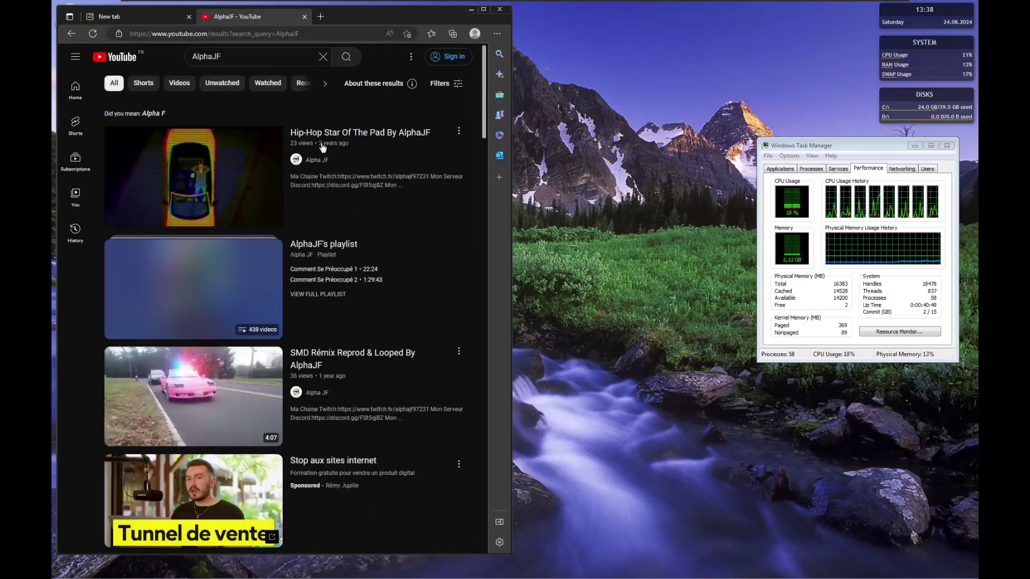
Open the video "Did I Mention (Prod Tooqa)Short Version By AlphaJF" from the search results.
scroll(322, 144, down, 4)
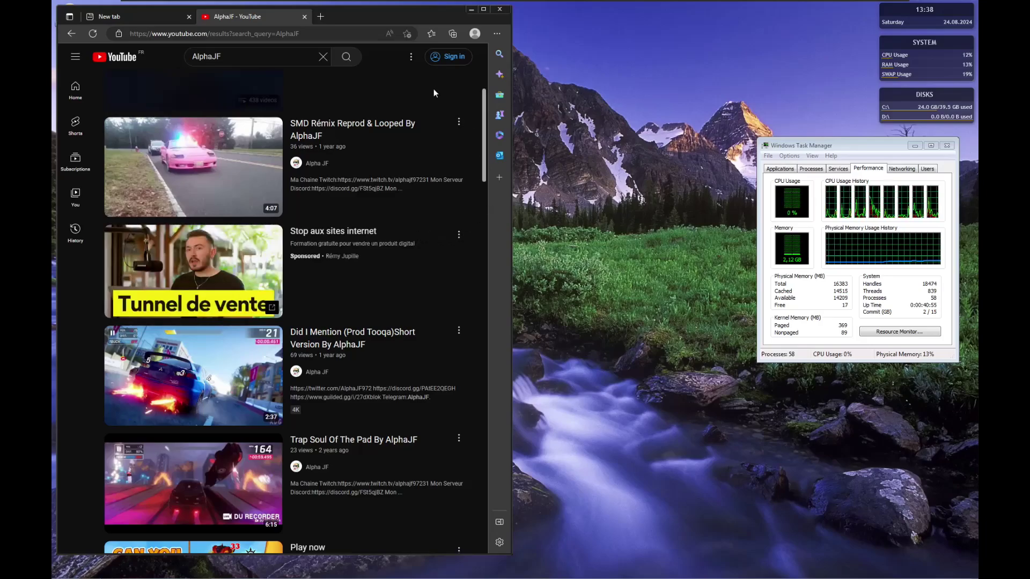
click(296, 374)
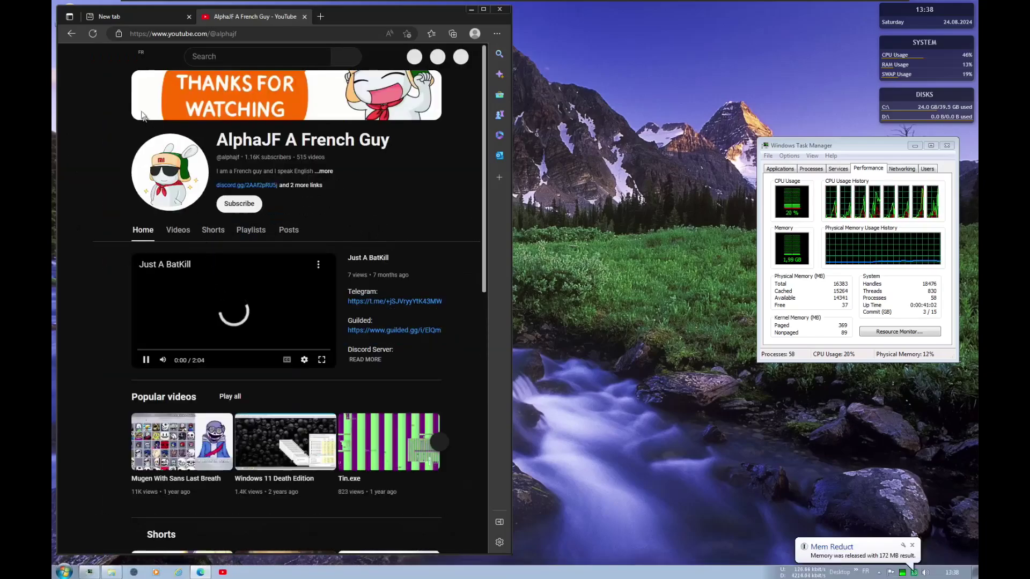
click(73, 34)
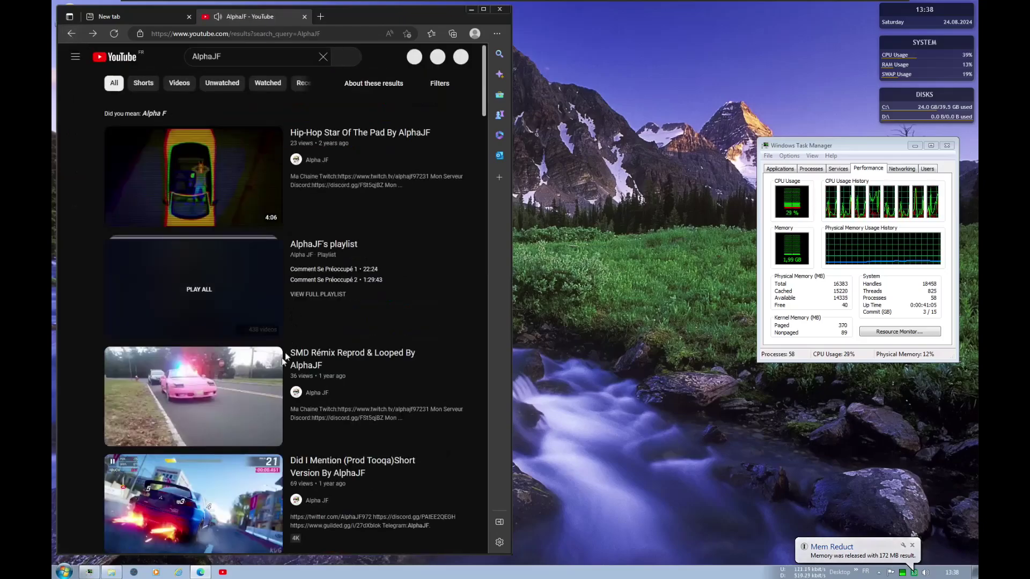
click(325, 276)
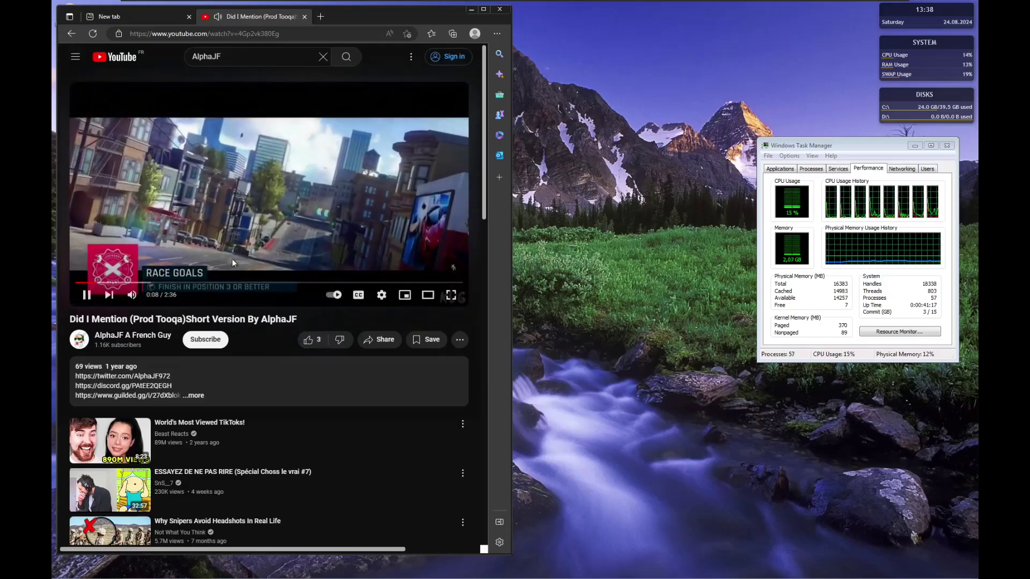
Look over the video page during playback and set the video quality to 720p60.
scroll(199, 464, down, 3)
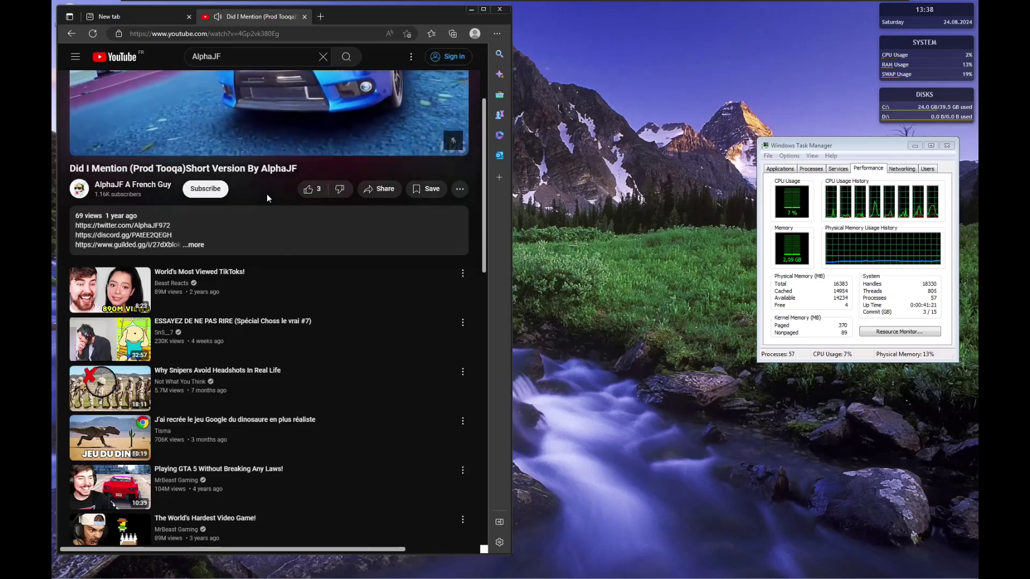
scroll(260, 225, up, 2)
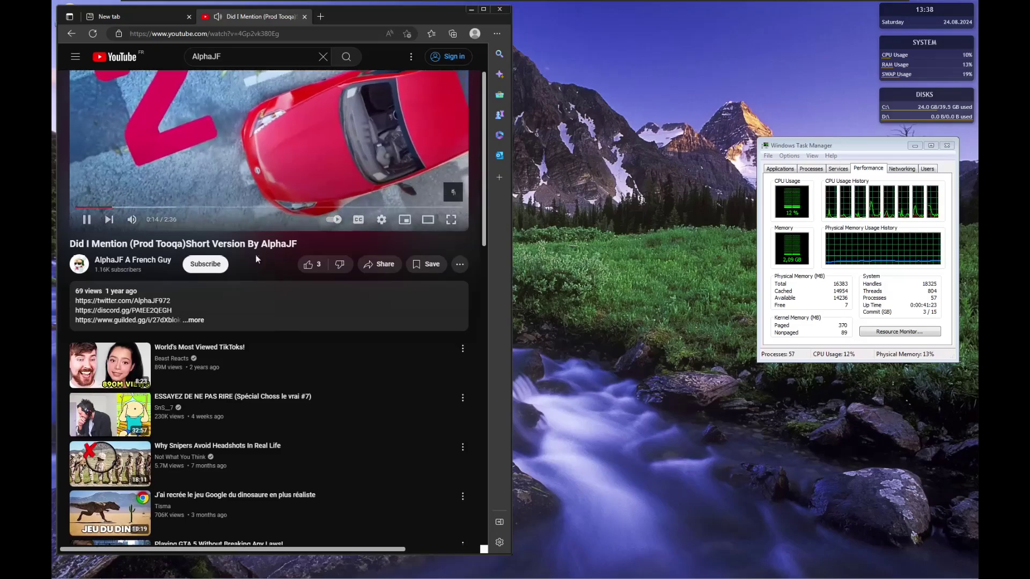
scroll(255, 266, up, 2)
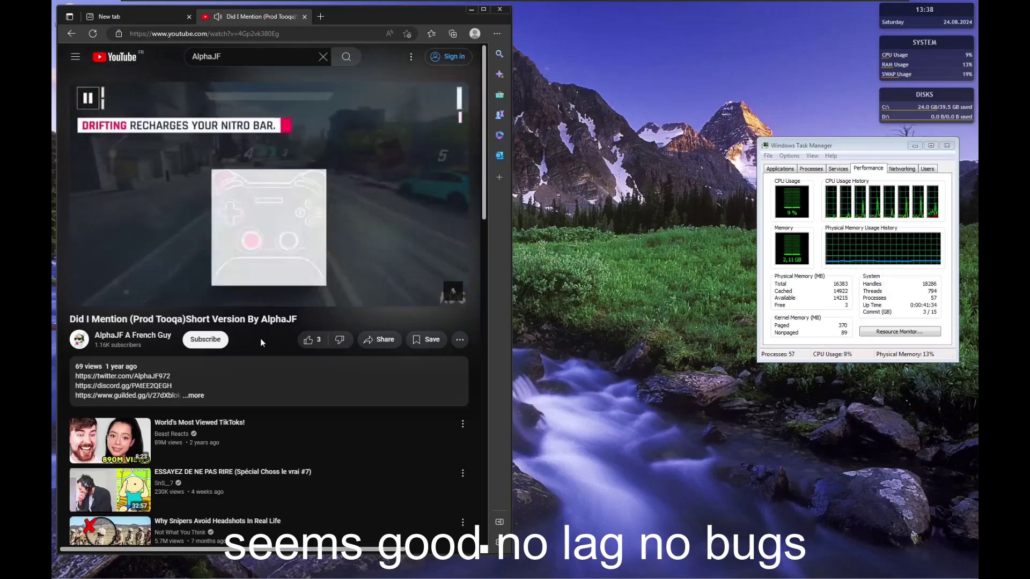
click(381, 295)
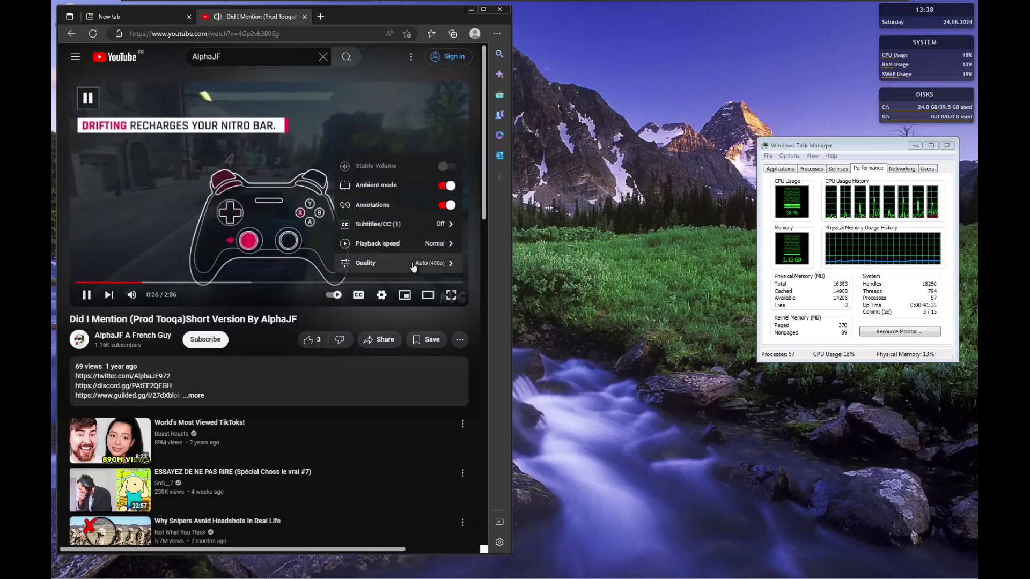
click(382, 264)
click(383, 215)
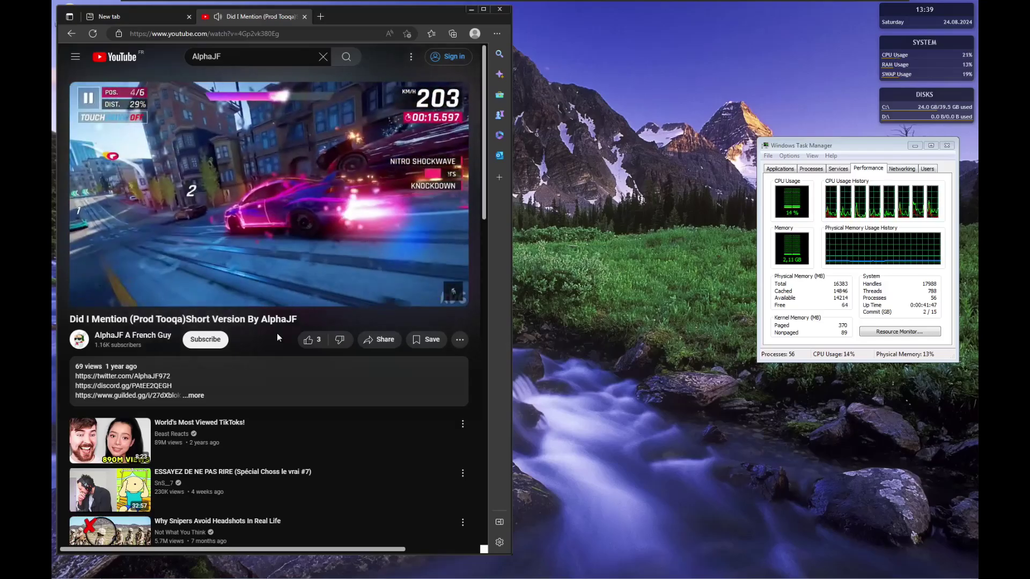
Switch the video to full screen and raise its quality to 1080p60.
click(450, 298)
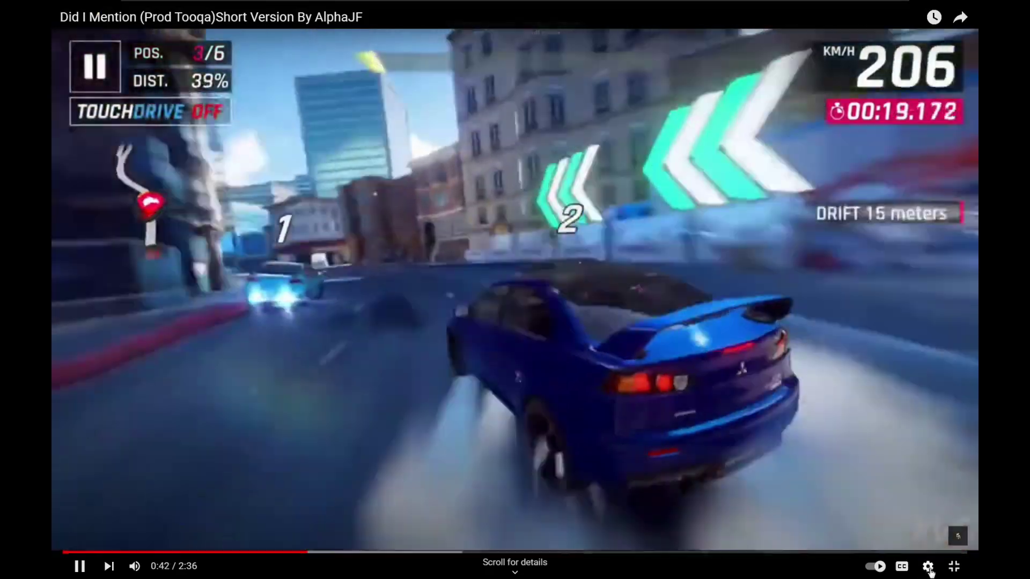
click(926, 570)
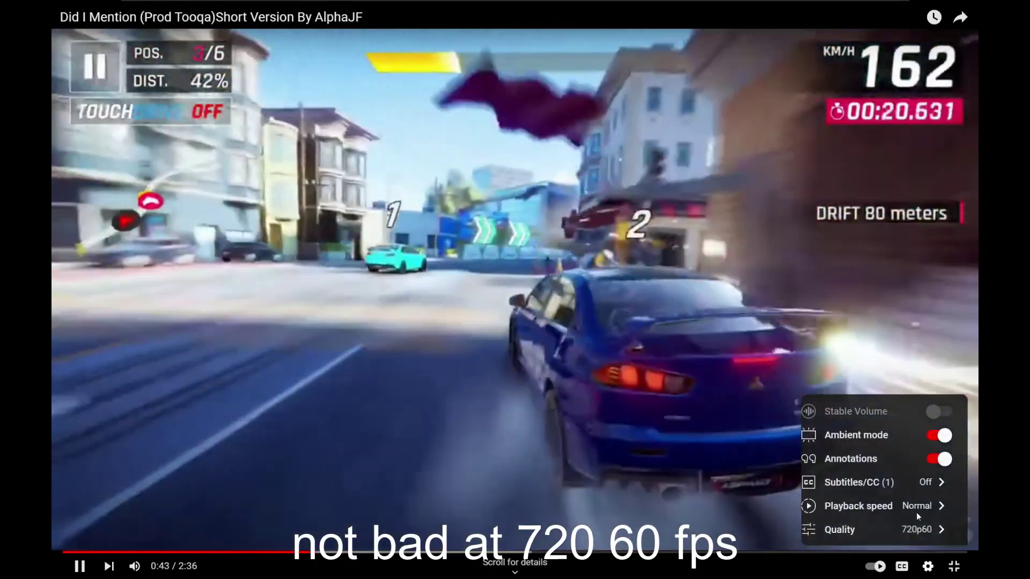
click(917, 528)
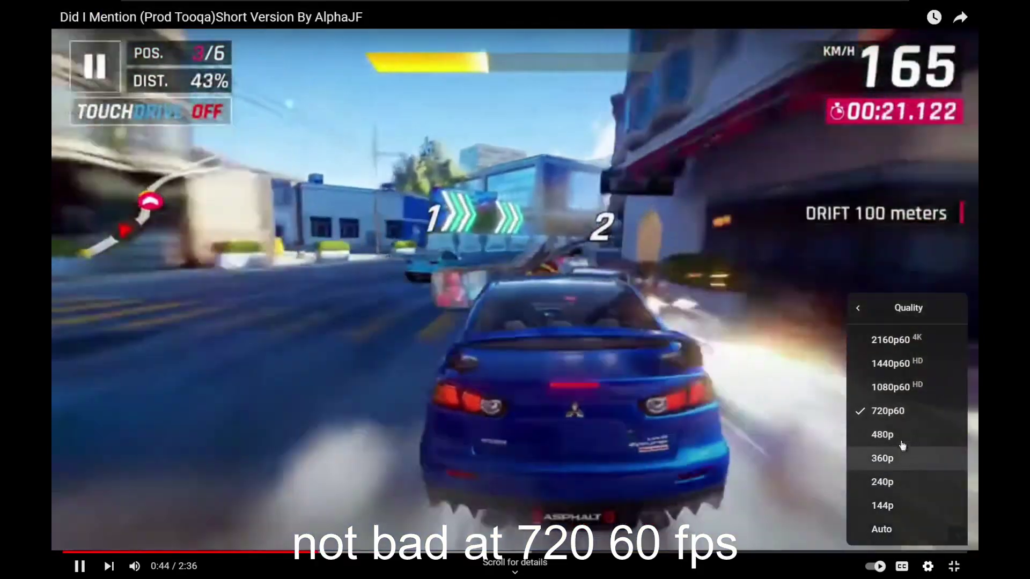
click(899, 388)
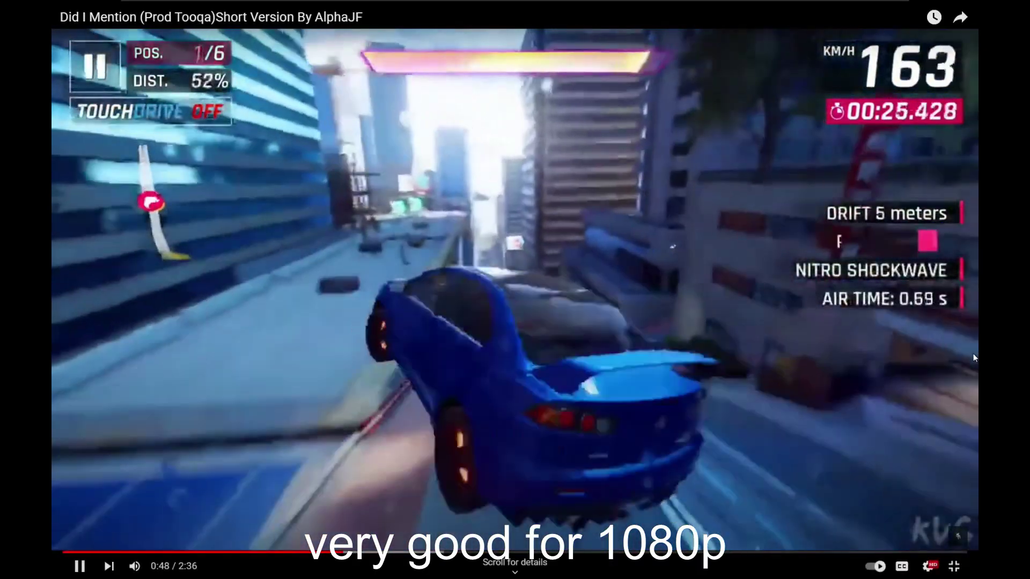
Bring Task Manager in front of the full-screen video and check the CPU usage during 1080p60 playback.
key(super)
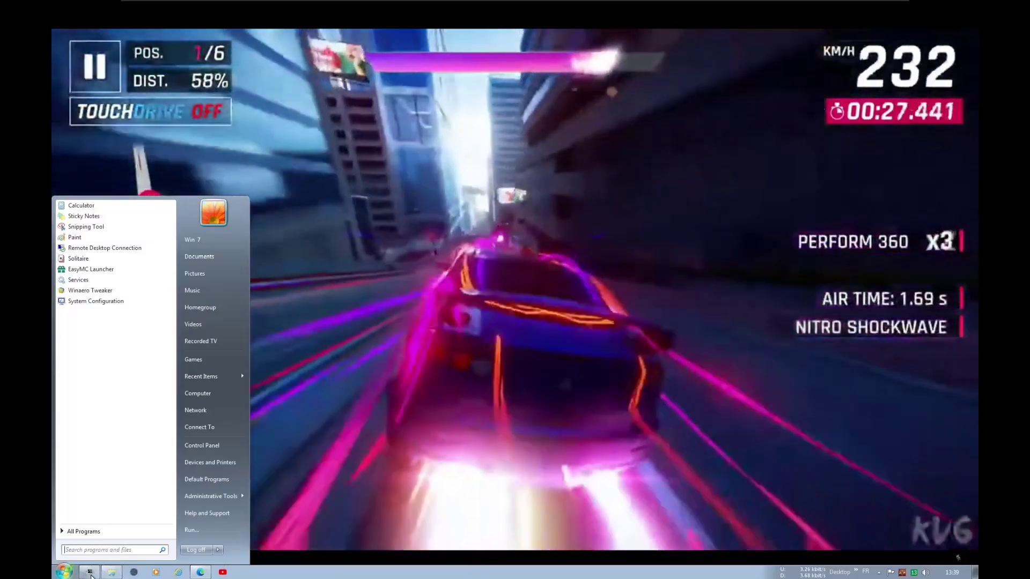
click(133, 570)
click(786, 156)
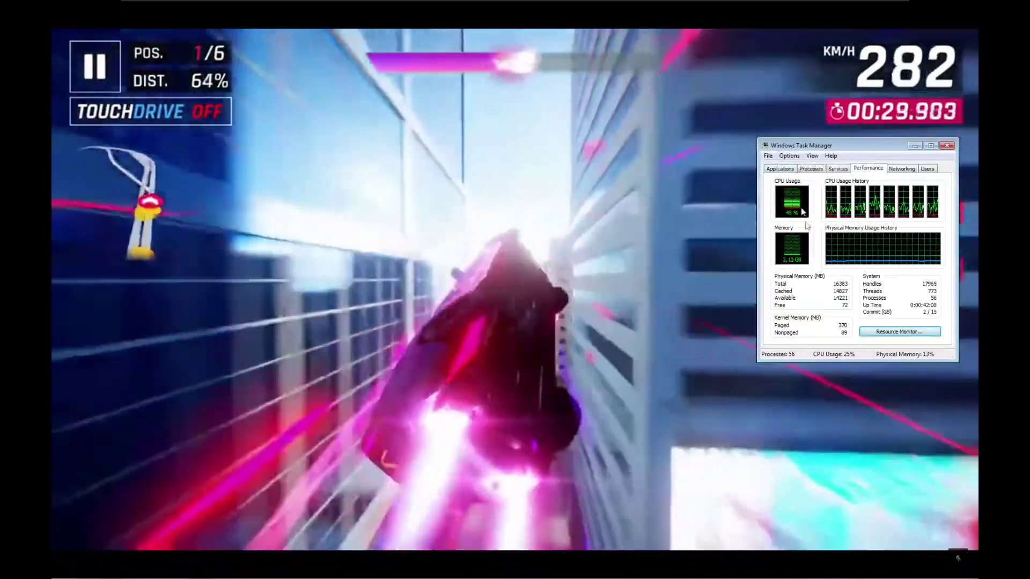
mouse_move(845, 387)
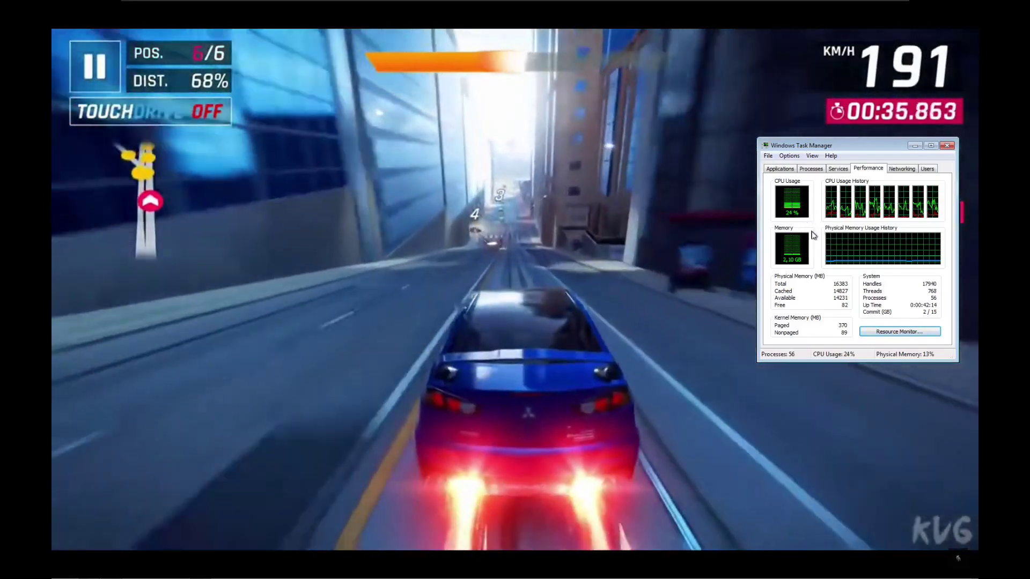
Raise the full-screen video's quality to 1440p60.
mouse_move(906, 500)
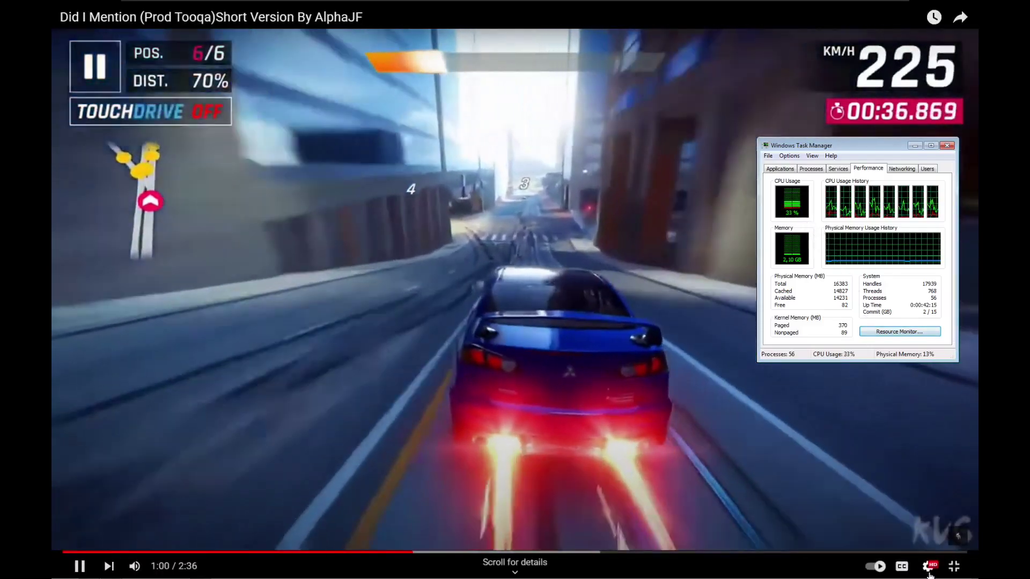
click(927, 566)
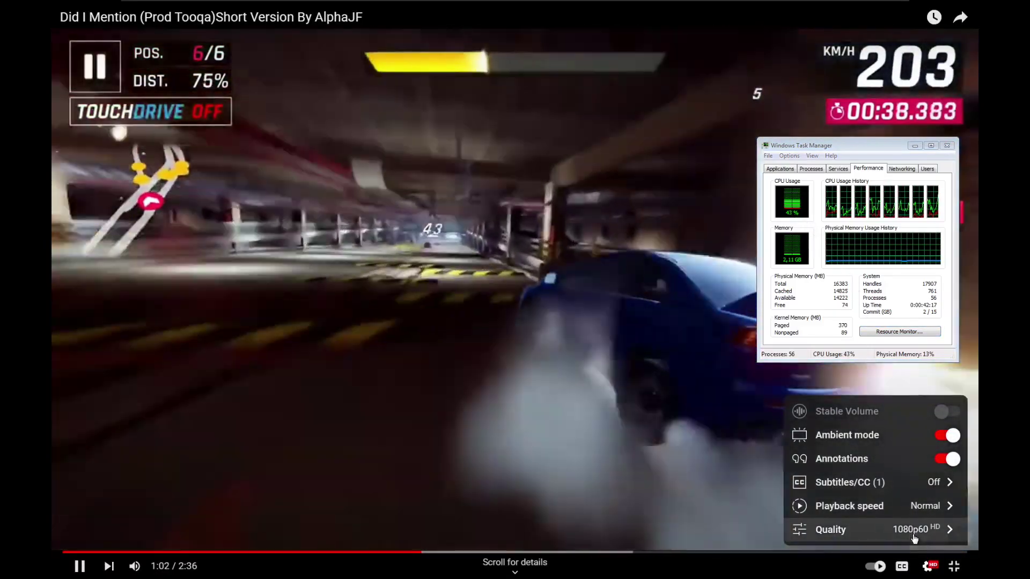
click(914, 529)
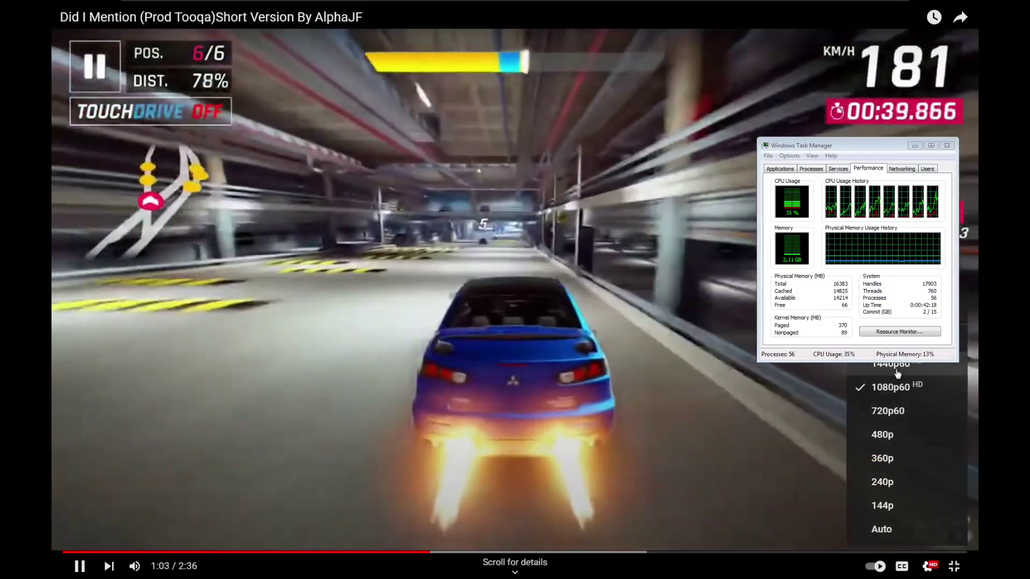
click(876, 392)
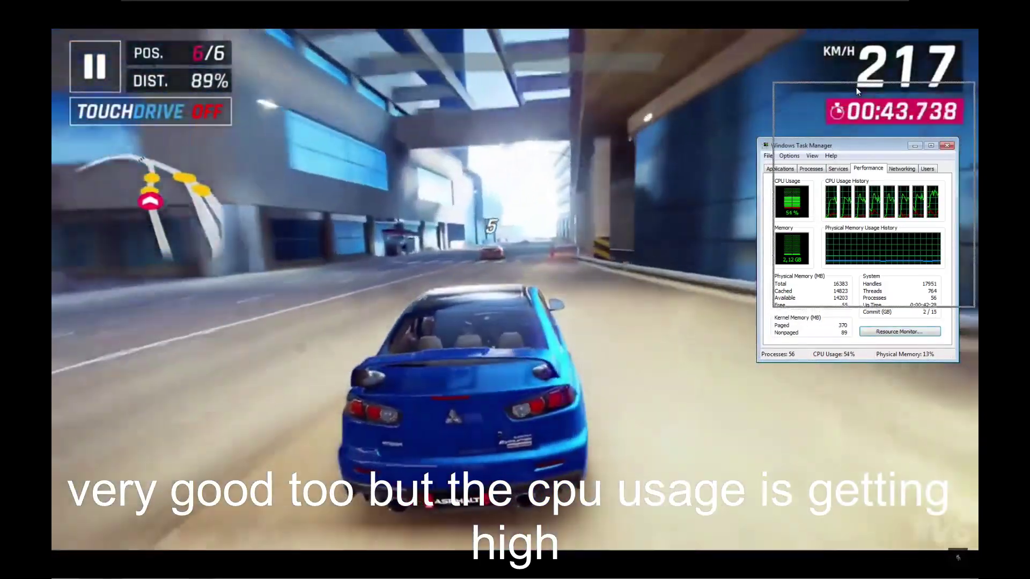
Move Task Manager clear of the 4K quality option, set the video to 2160p60, and check the system load during playback.
drag(840, 145, 855, 91)
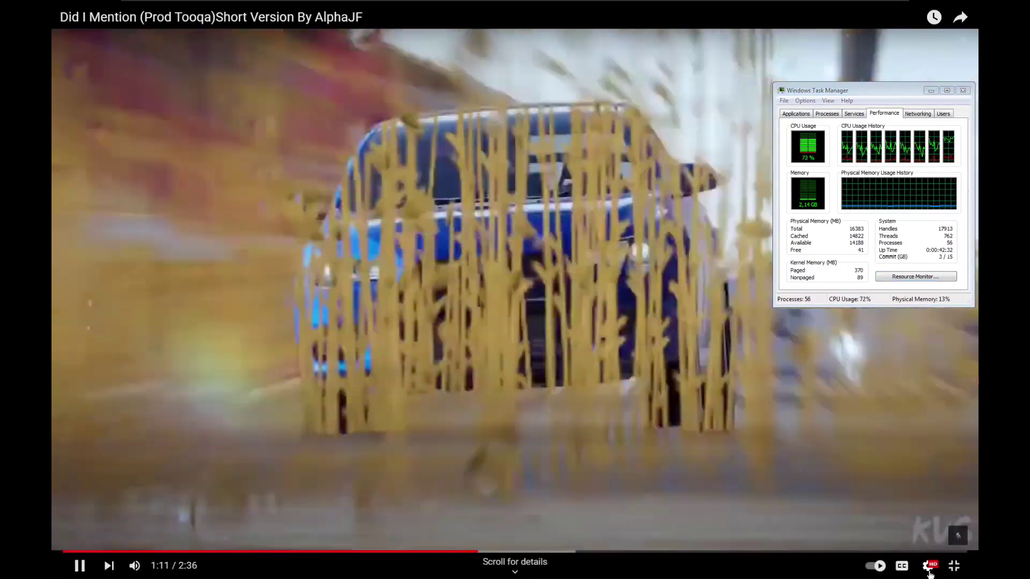
click(928, 565)
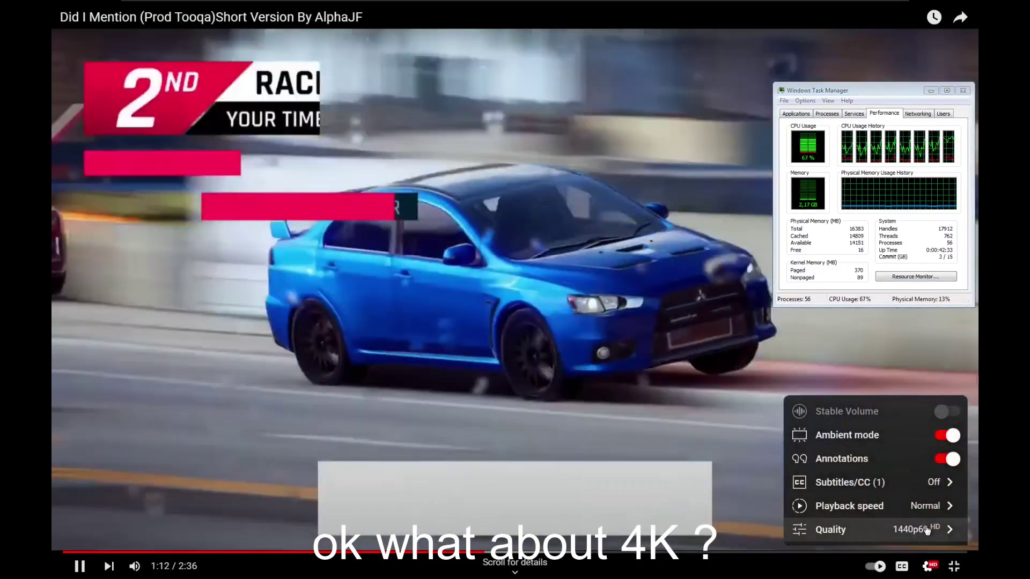
click(929, 527)
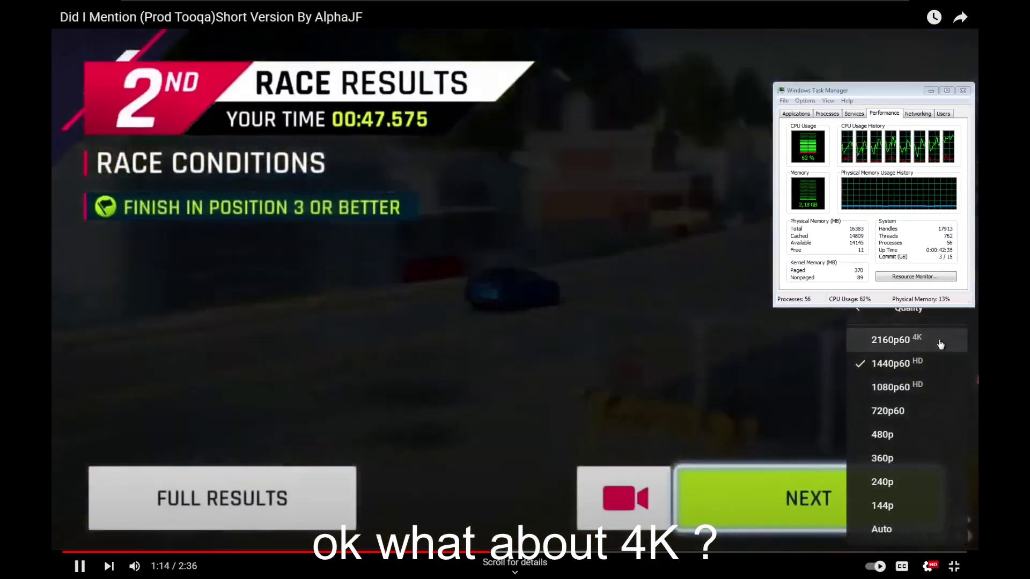
click(940, 344)
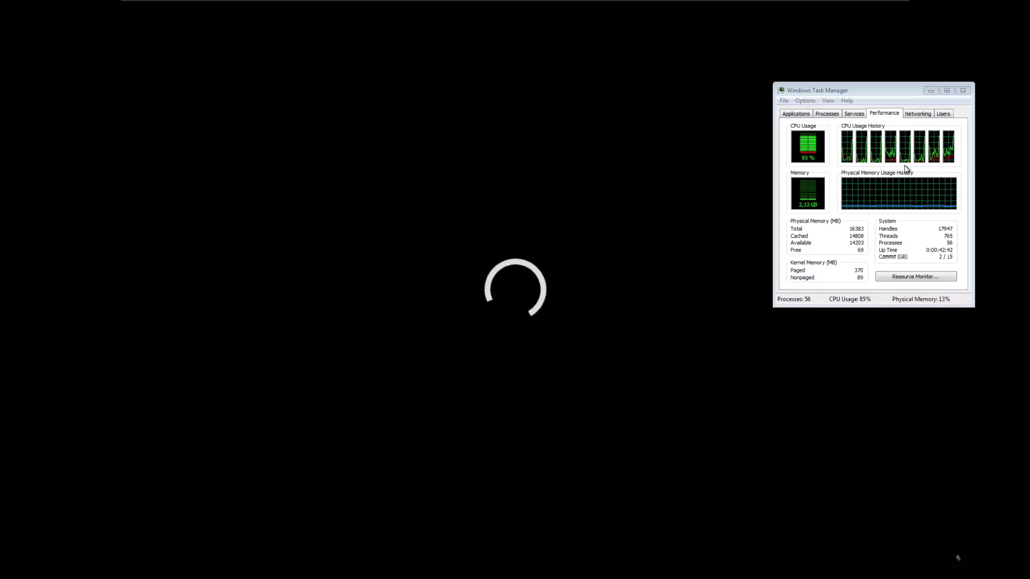
click(918, 114)
click(892, 115)
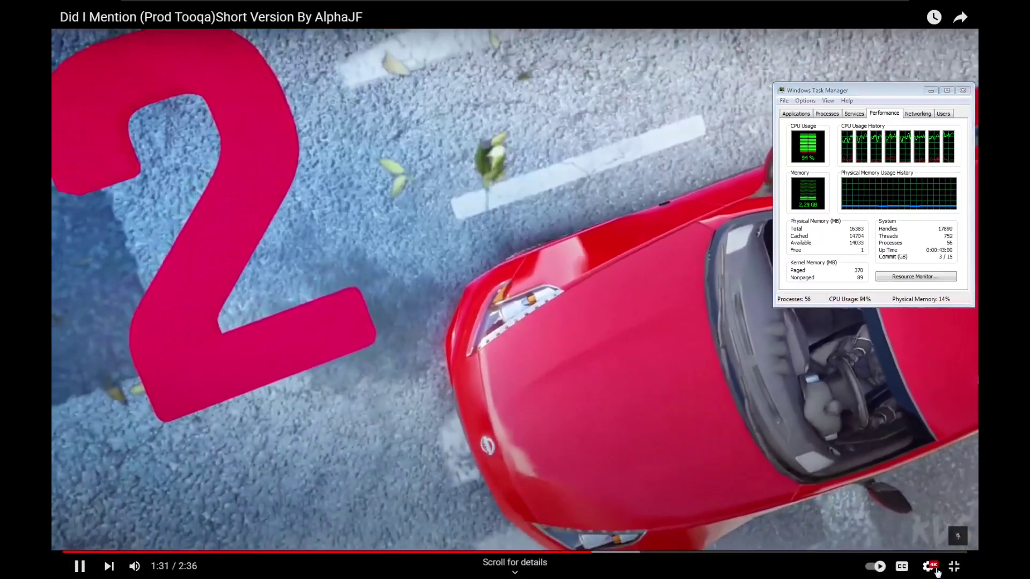
Lower the video quality from 4K and exit full screen.
click(935, 571)
click(912, 527)
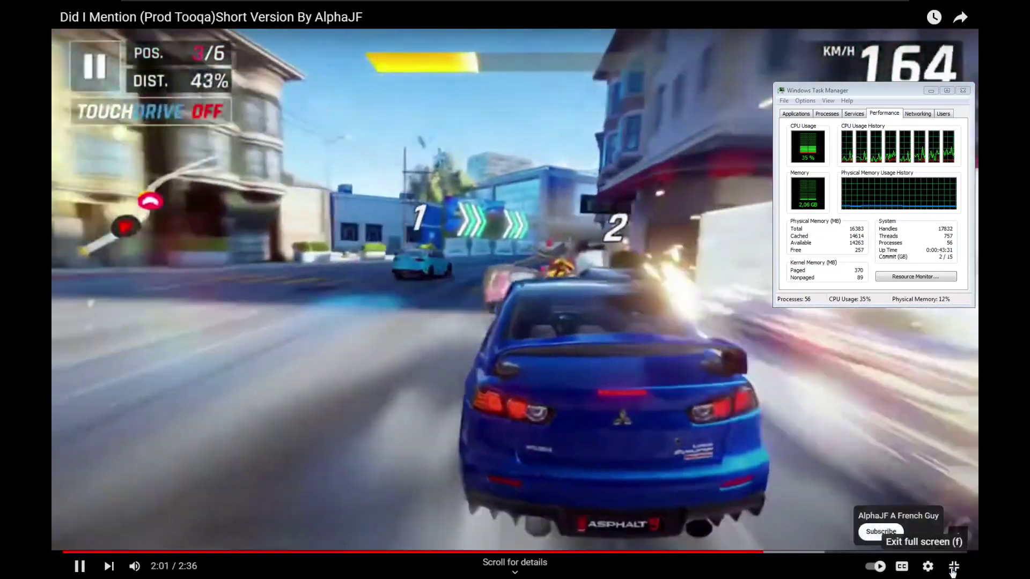
click(952, 569)
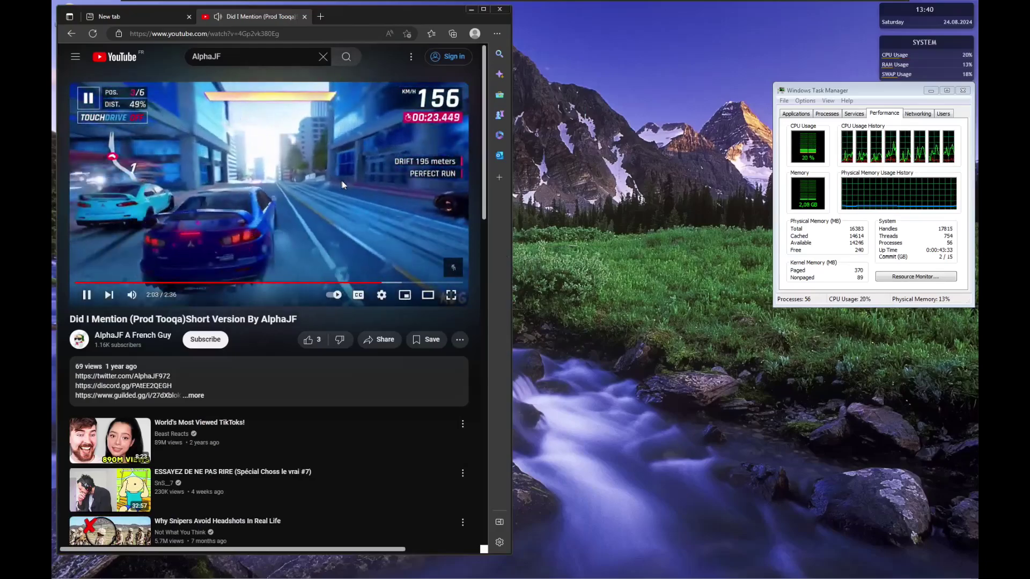
Pause the video and close the Microsoft Edge window.
key(space)
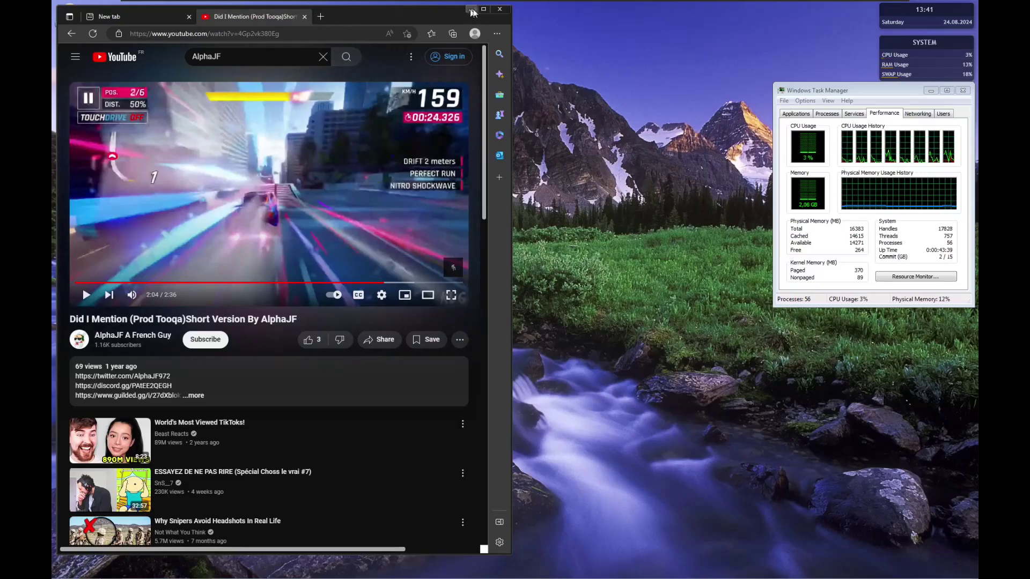
click(499, 9)
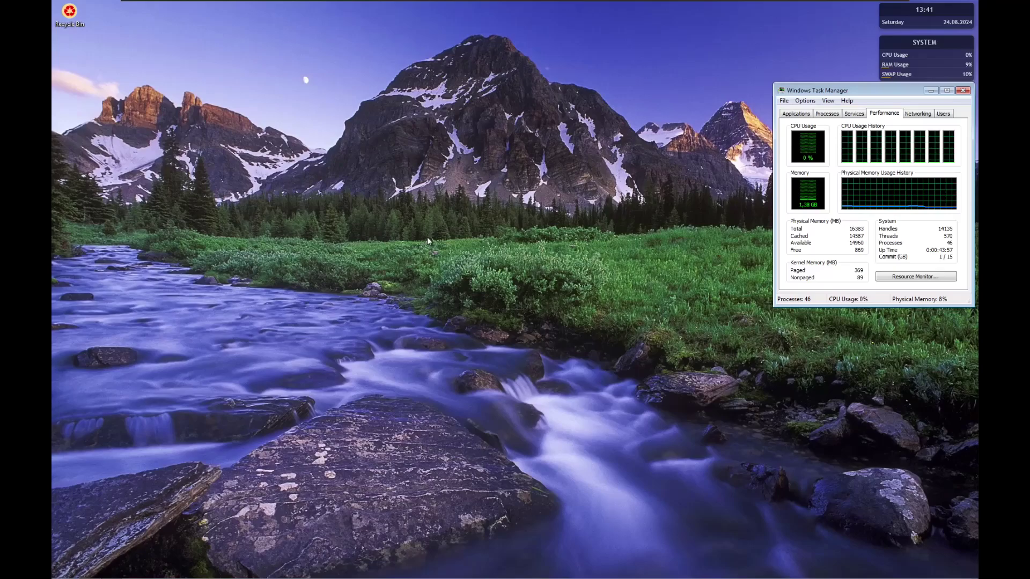
Launch AZ Launcher - Minecraft from the list of installed programs.
mouse_move(515, 578)
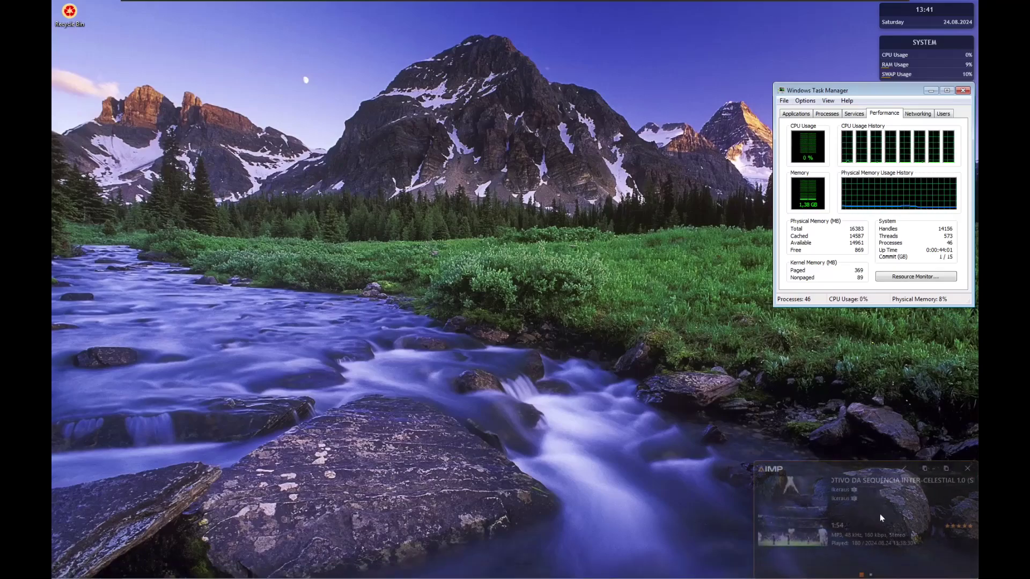
mouse_move(622, 578)
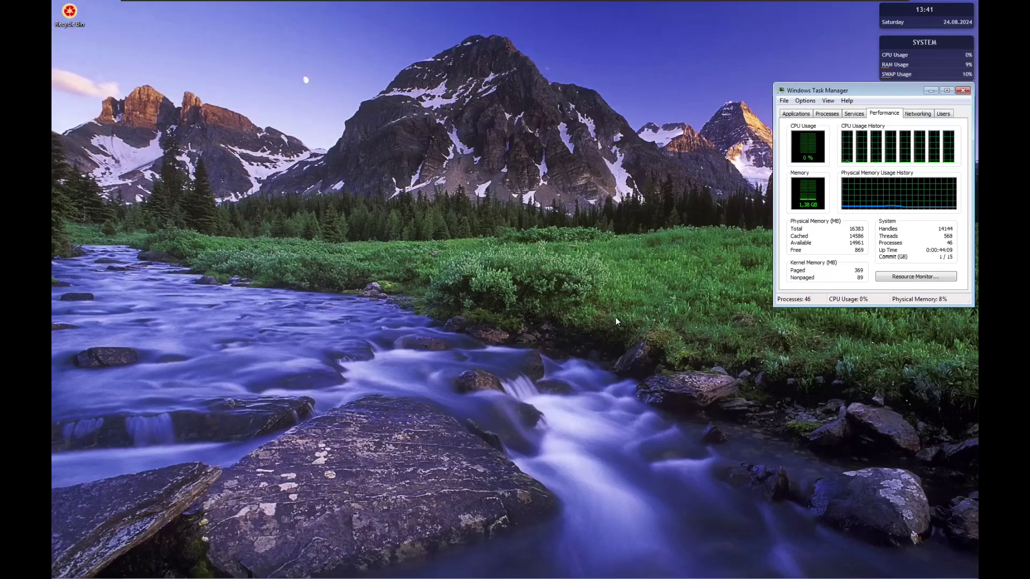
mouse_move(303, 577)
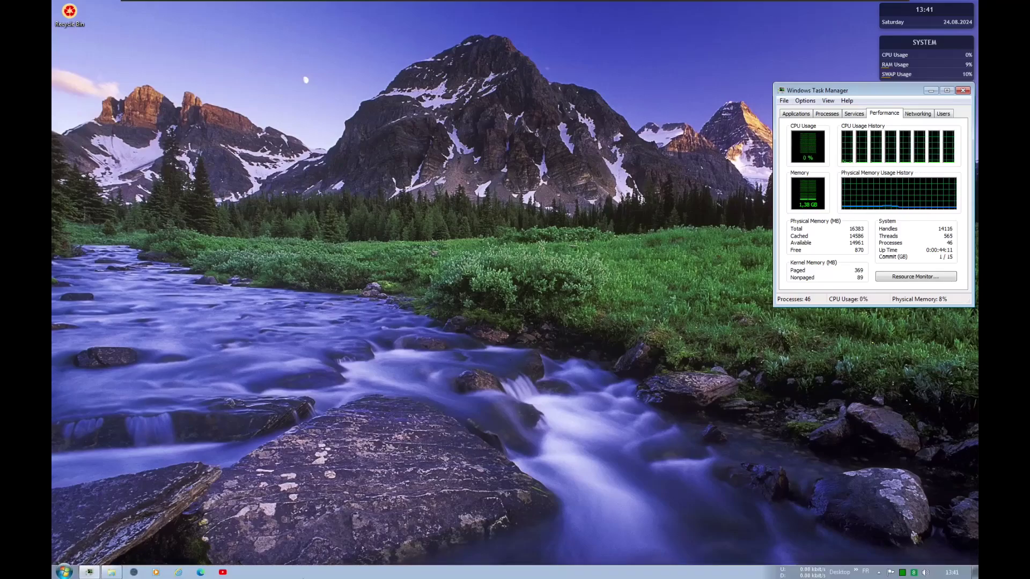
mouse_move(109, 574)
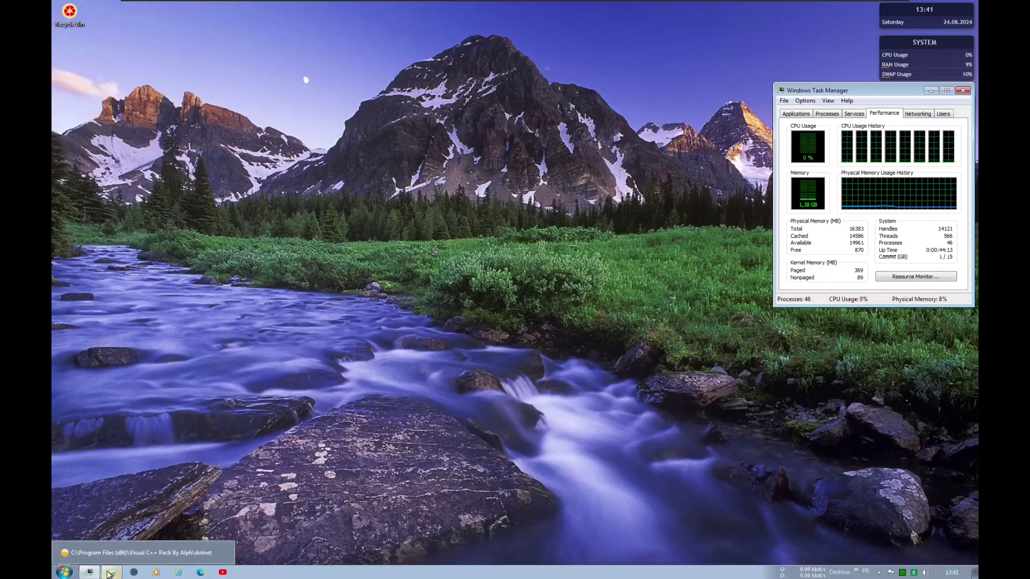
click(68, 573)
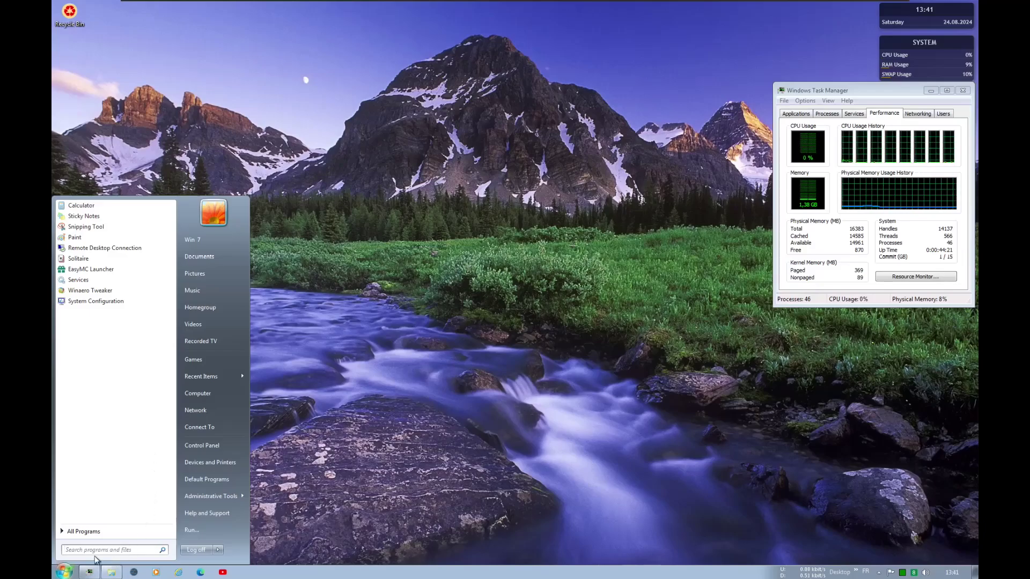
click(96, 530)
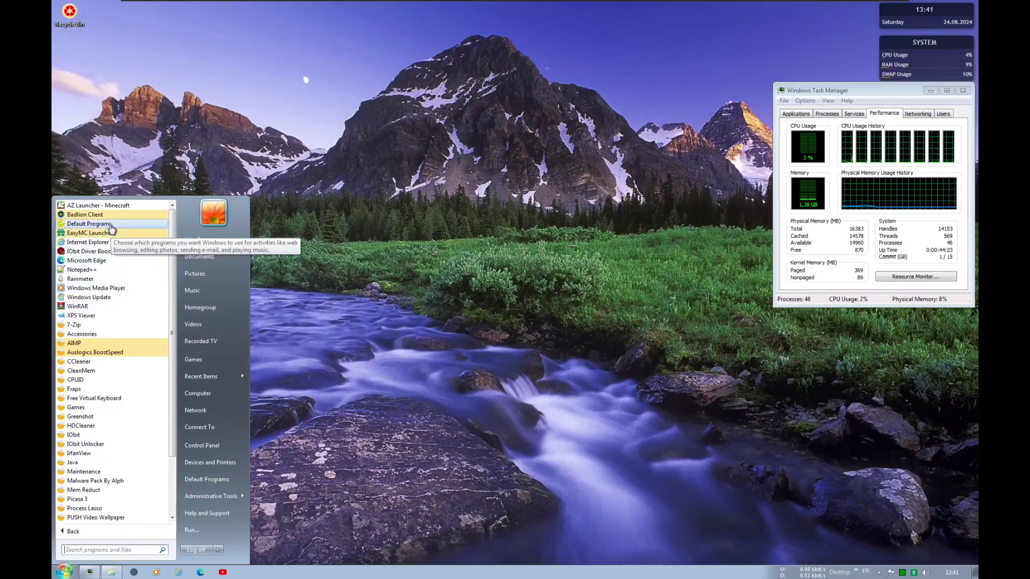
click(108, 207)
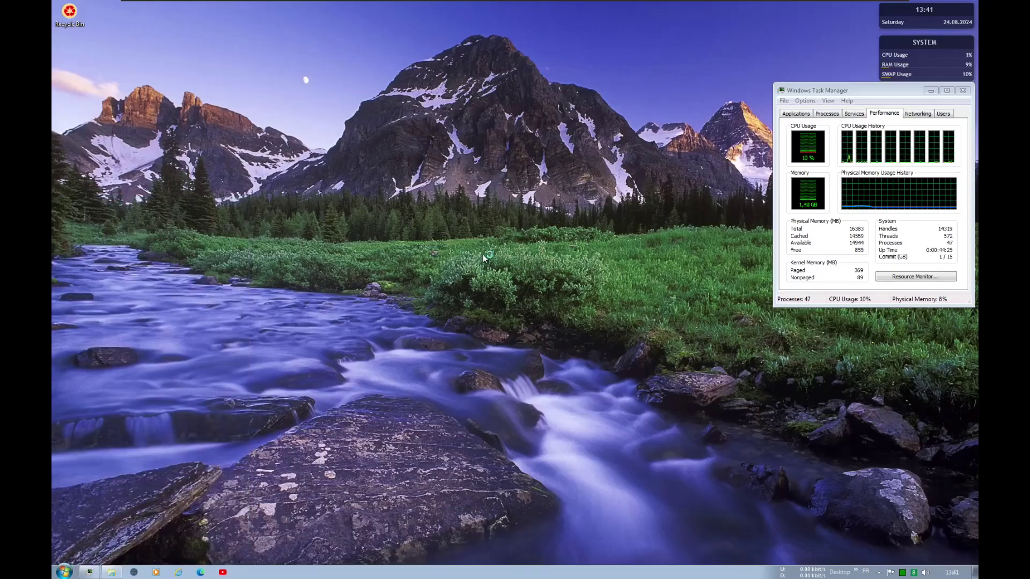
Review the launcher's memory and network choices, keep both on Automatique (recommandé), and accept the settings.
click(653, 173)
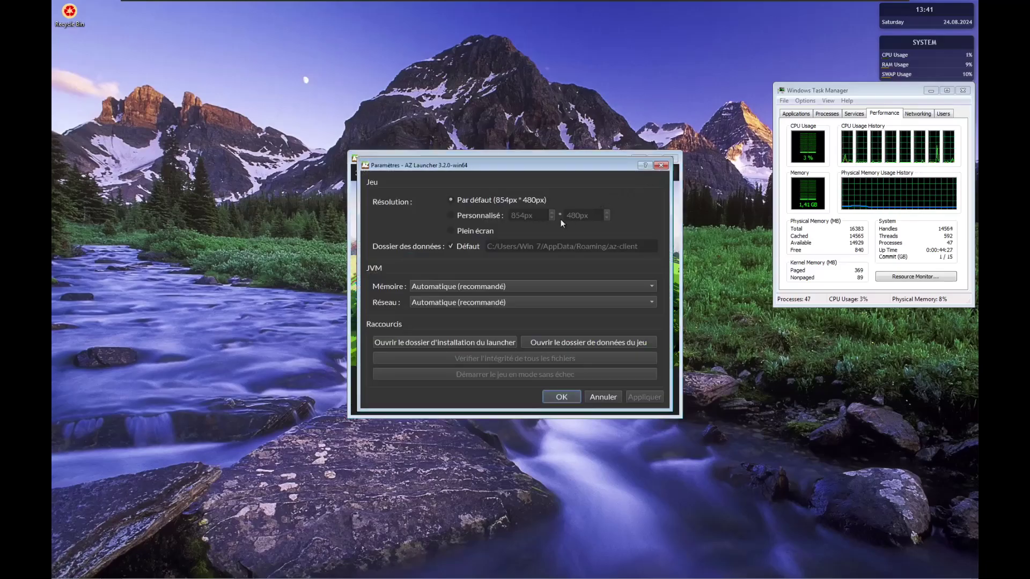
click(460, 288)
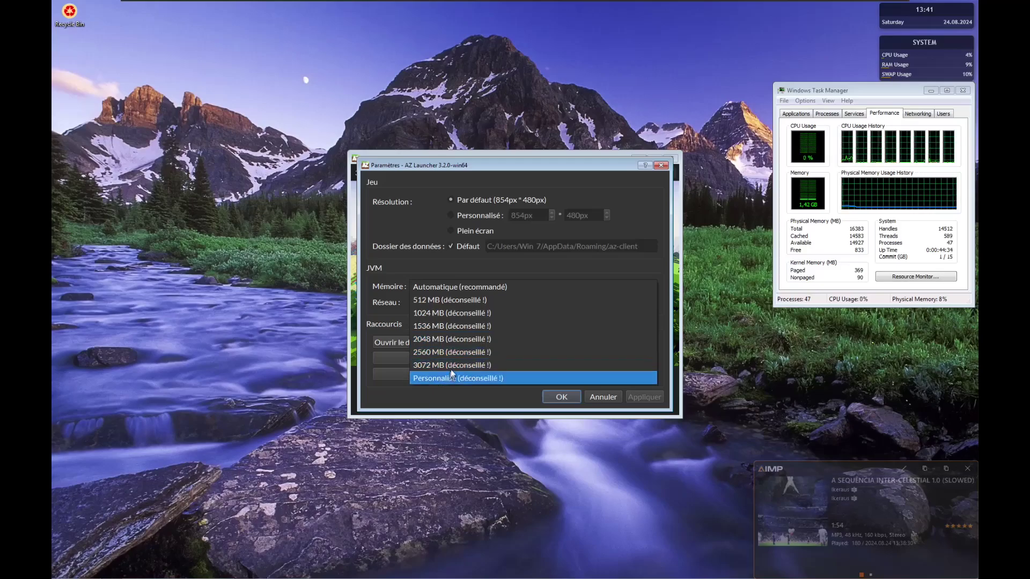
click(488, 288)
click(420, 304)
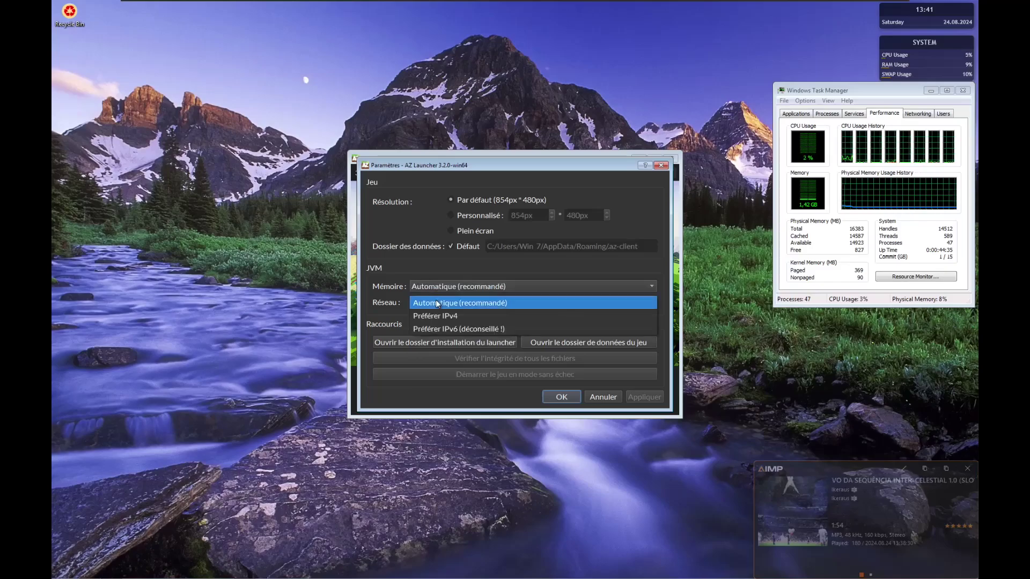
click(436, 300)
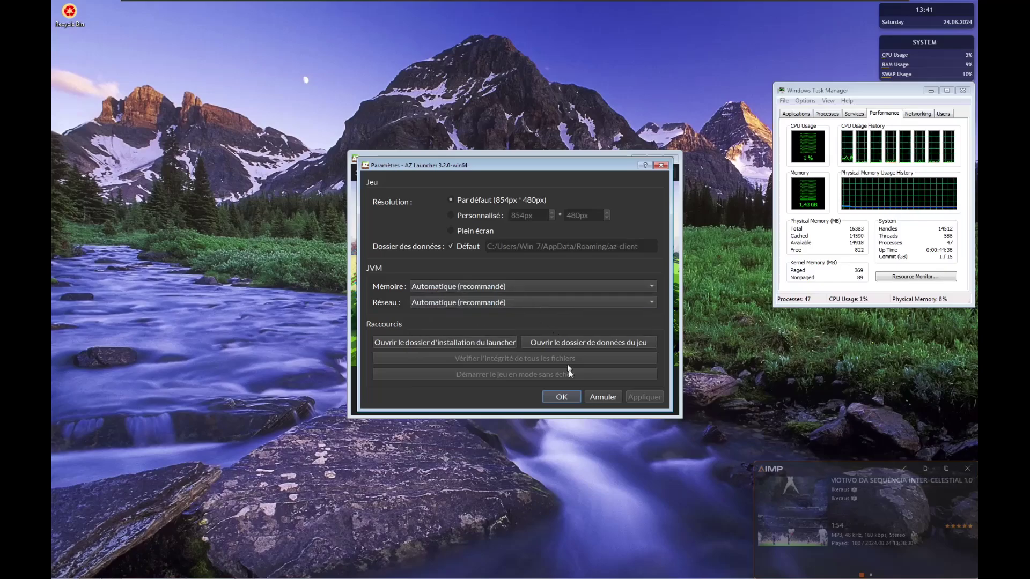
click(562, 399)
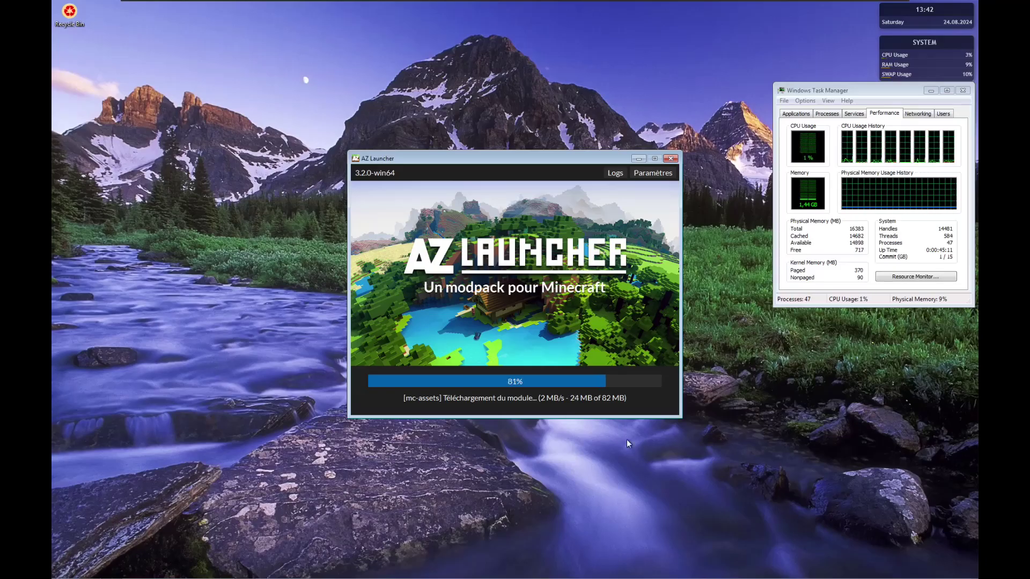
Check the network speed during the launcher download and move Task Manager down to uncover the disks gadget.
mouse_move(628, 578)
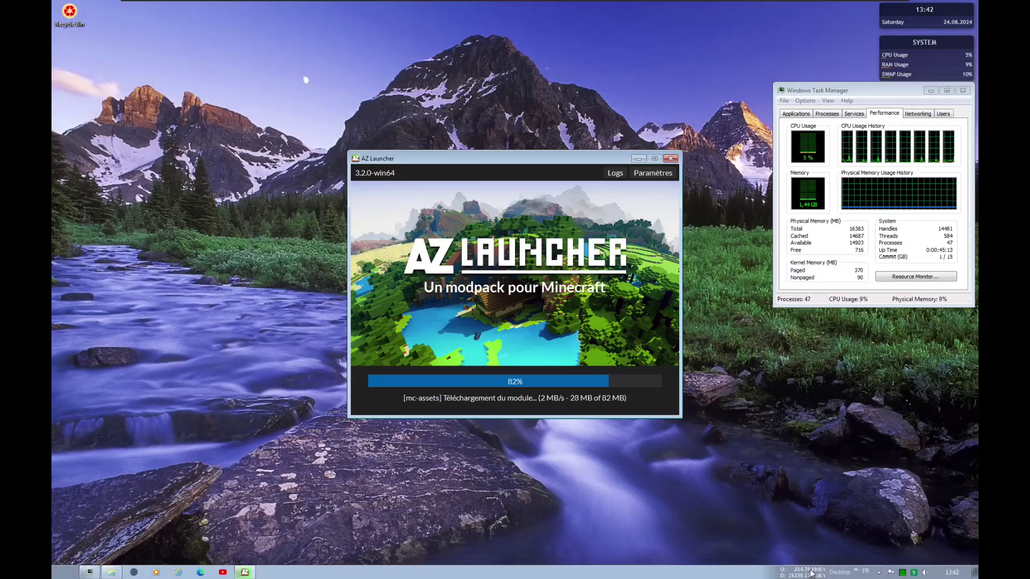
mouse_move(813, 573)
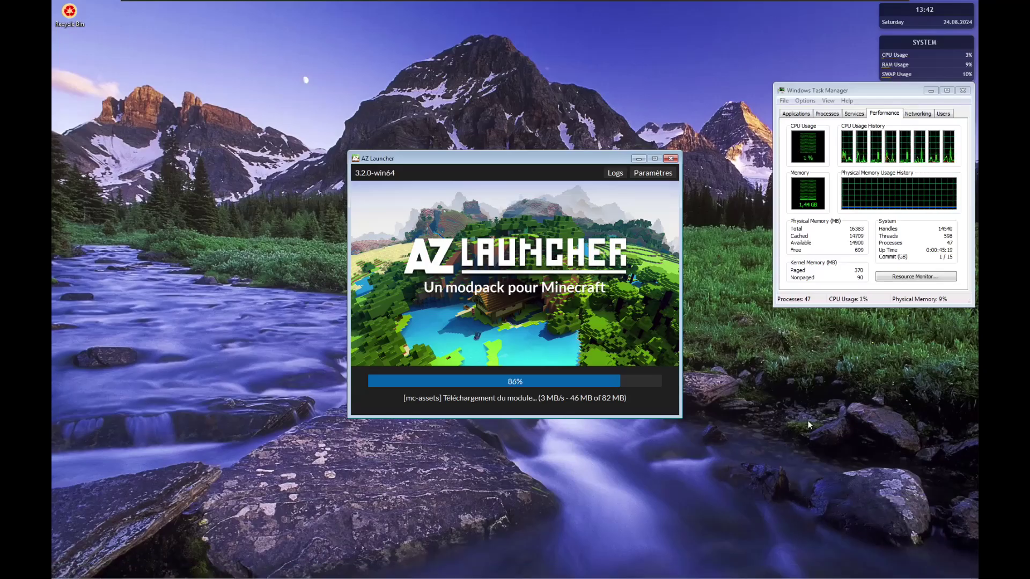
drag(853, 86, 850, 147)
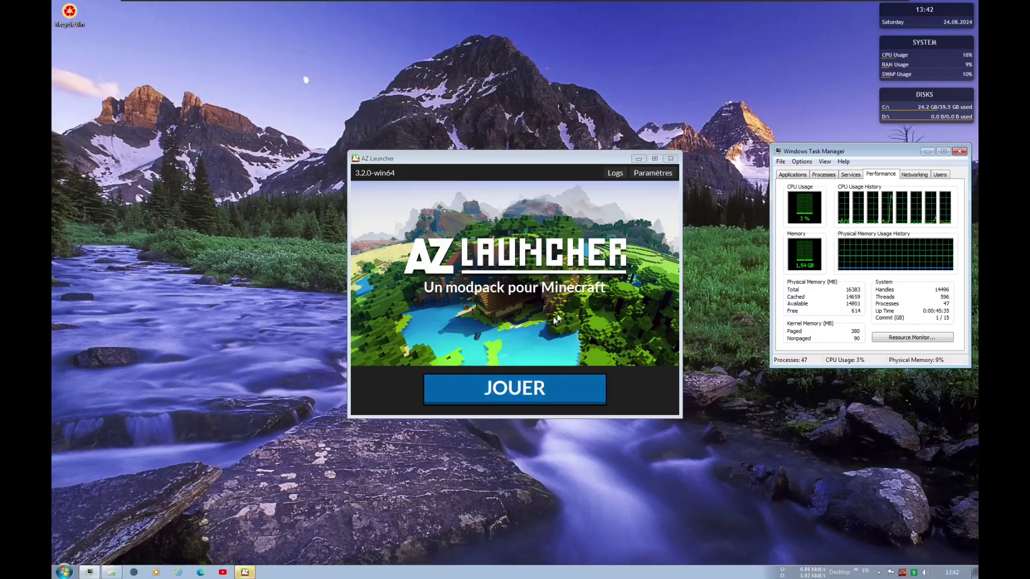
Start Minecraft from the launcher and ignore the Kaspersky encrypted-connection warning for dns.google.com.
click(548, 395)
click(547, 395)
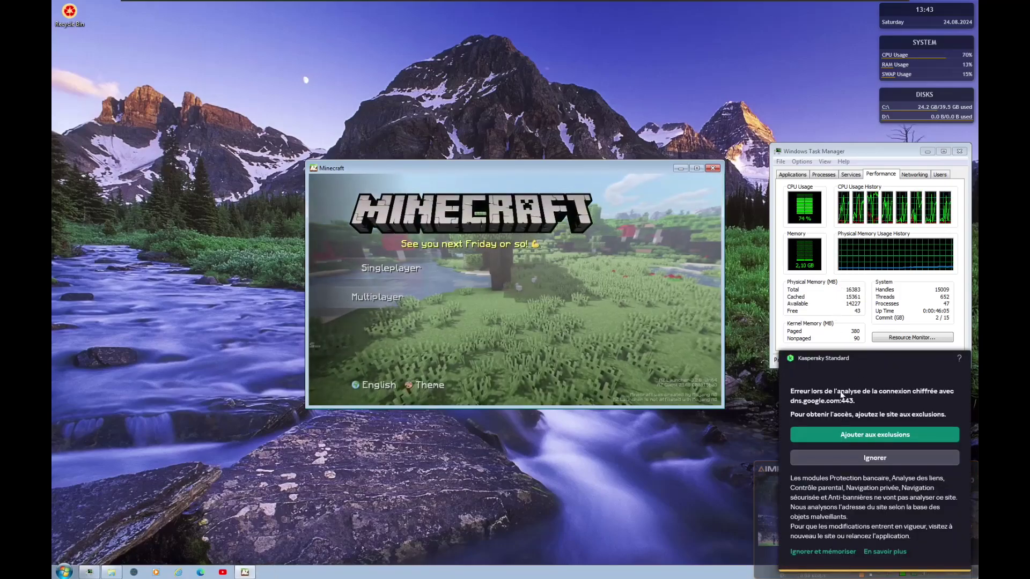
click(847, 458)
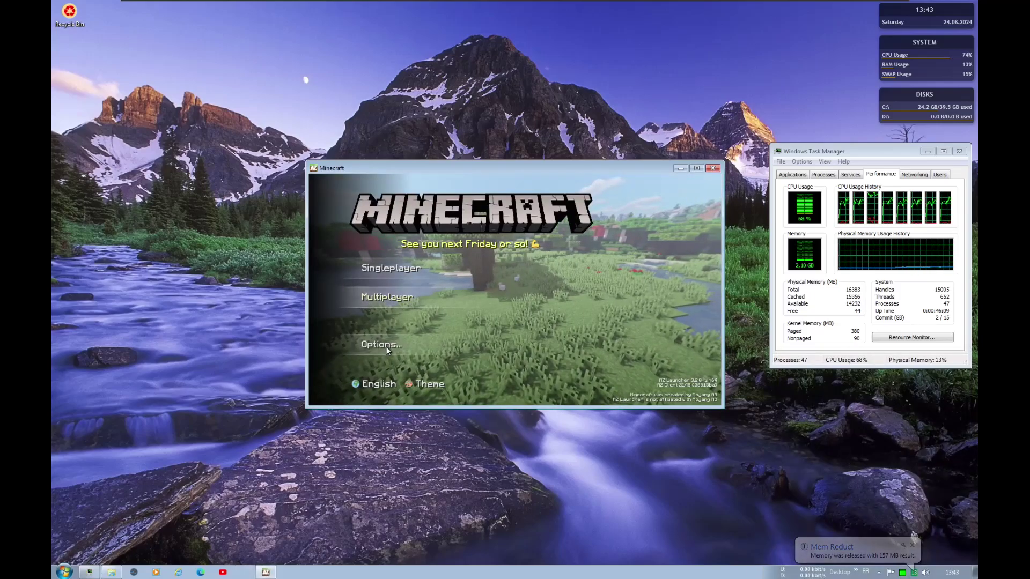
In Minecraft's video settings, set the FPS limit to Unlimited and the render distance to 6.
click(384, 345)
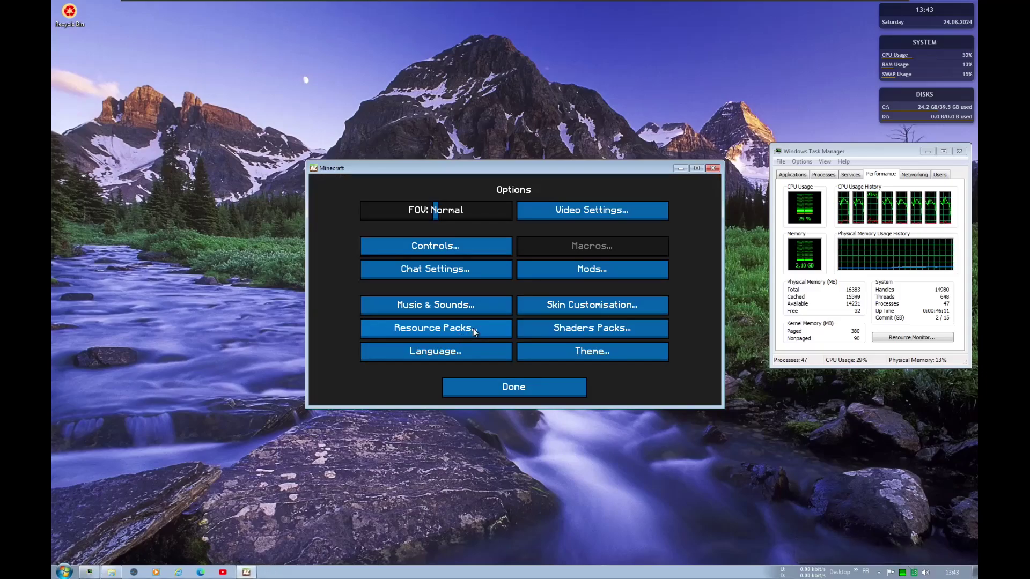
click(594, 212)
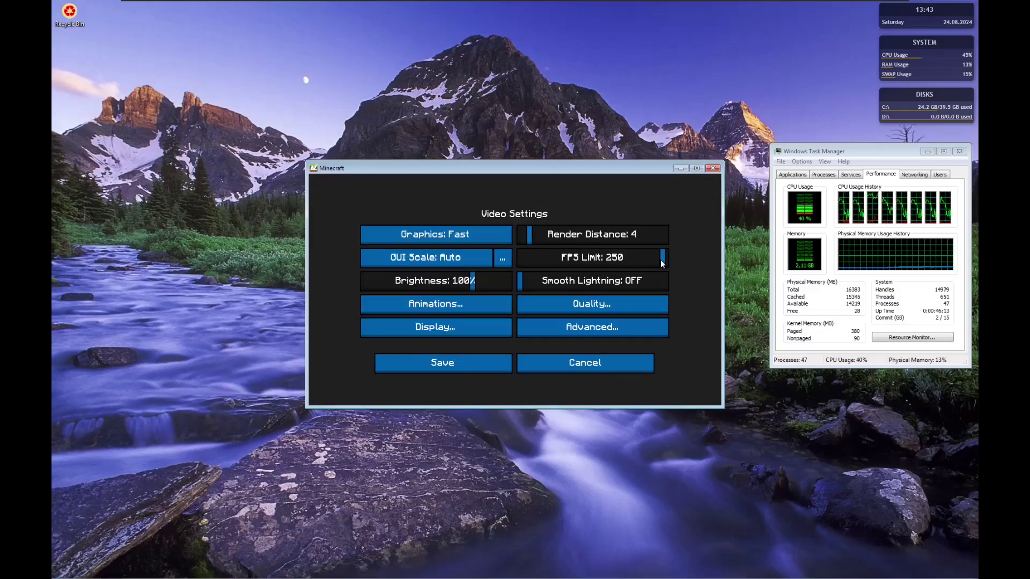
drag(662, 263, 698, 258)
mouse_move(539, 233)
mouse_down()
mouse_move(492, 233)
mouse_move(541, 237)
mouse_up()
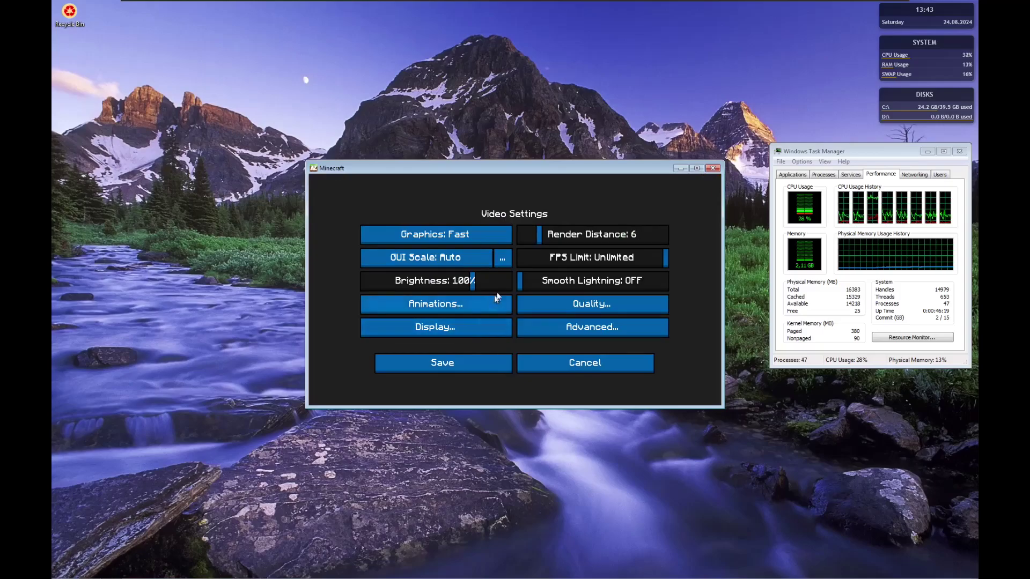
Review the display and quality groups of the video settings.
click(466, 329)
click(553, 323)
click(561, 300)
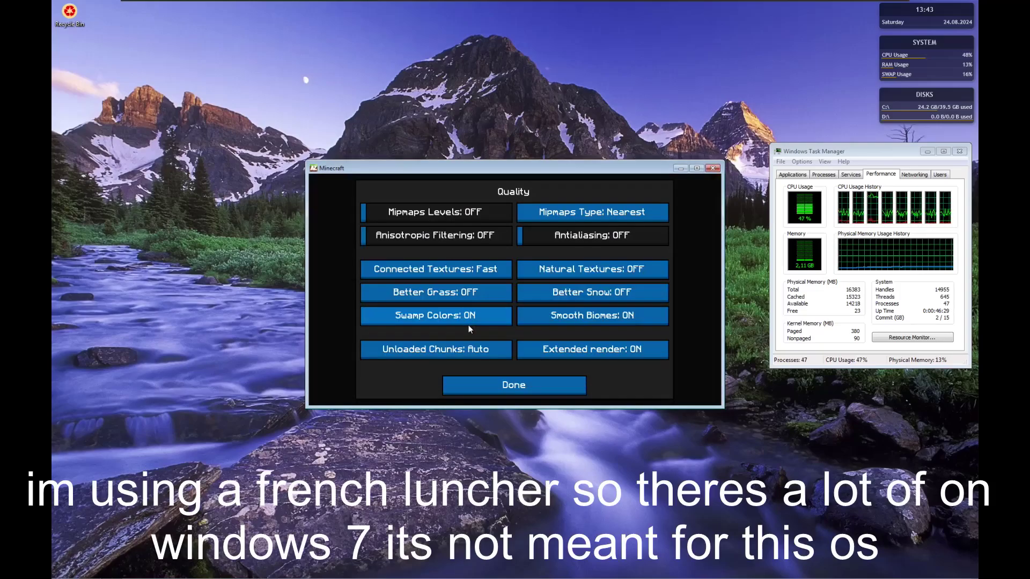
click(515, 385)
click(579, 313)
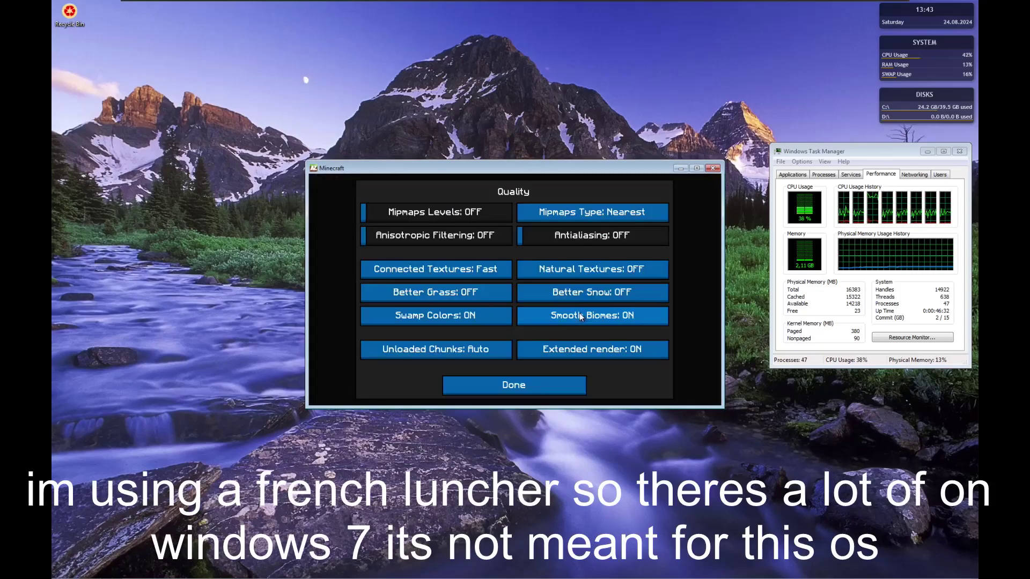
click(532, 379)
Turn Smooth World on in the advanced performance settings.
click(579, 329)
click(477, 290)
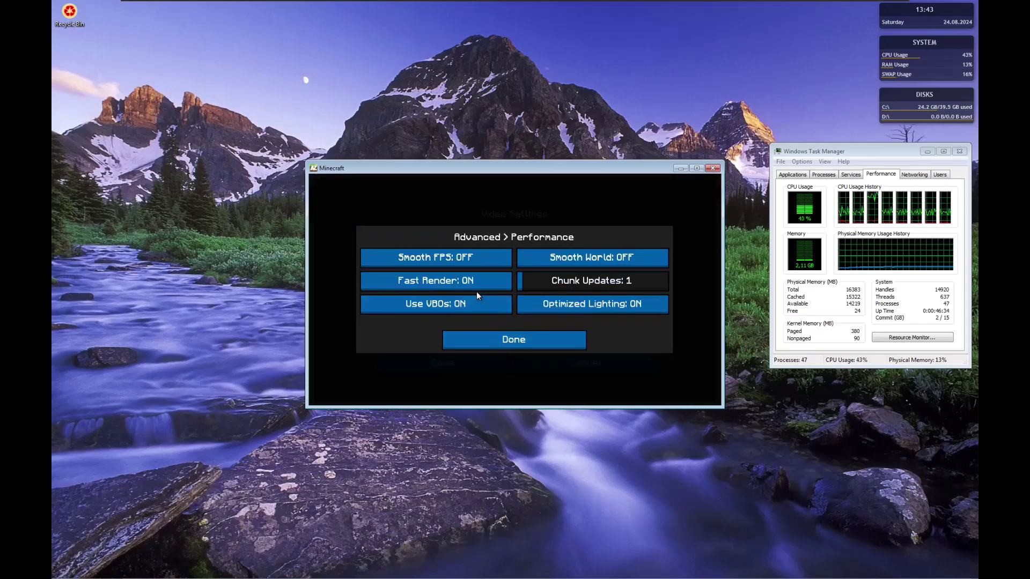
click(579, 263)
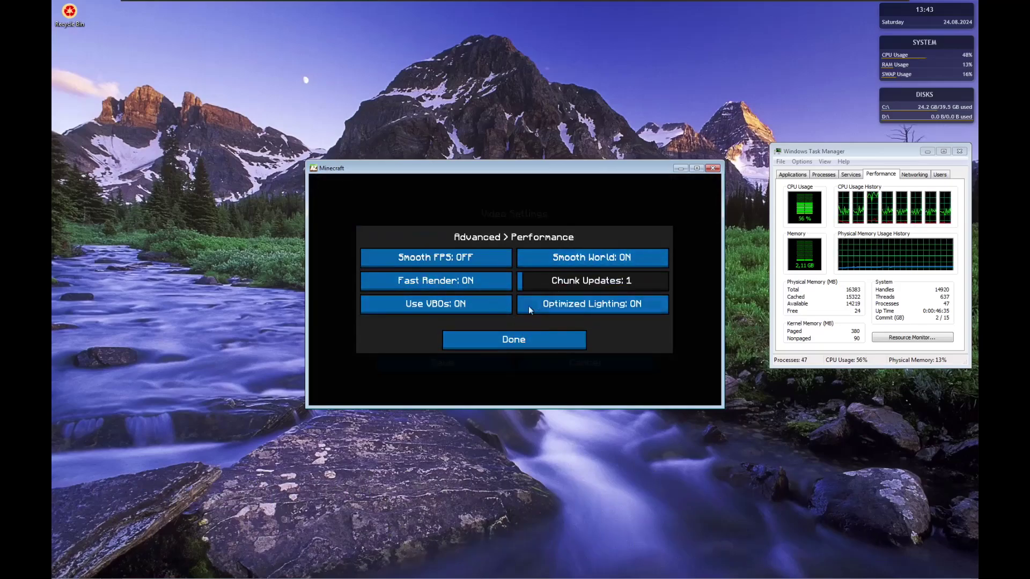
click(519, 341)
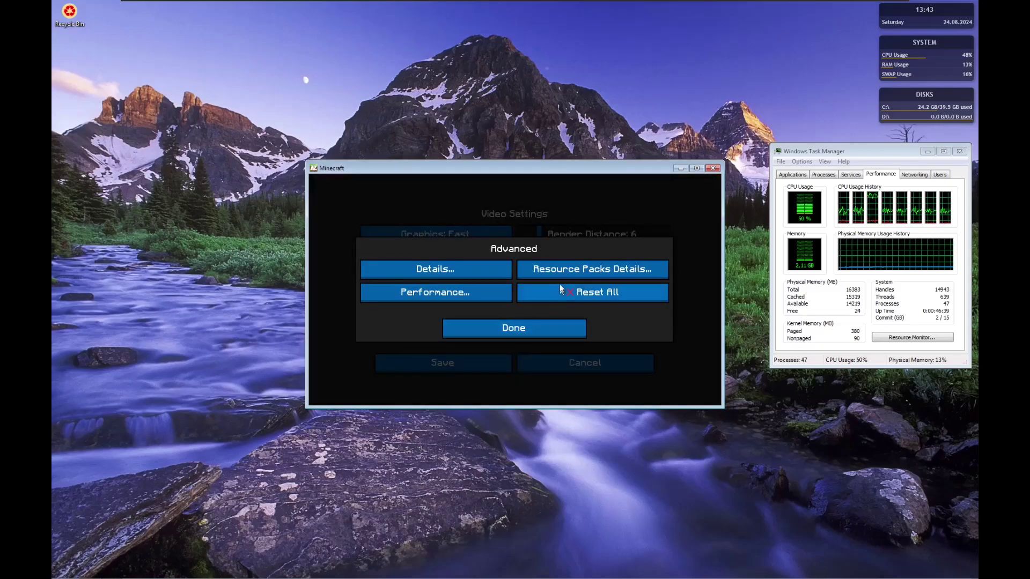
Set clouds, trees, dropped items, and rain and snow to Fast in the advanced details, and save the video settings.
click(452, 272)
click(484, 210)
click(476, 236)
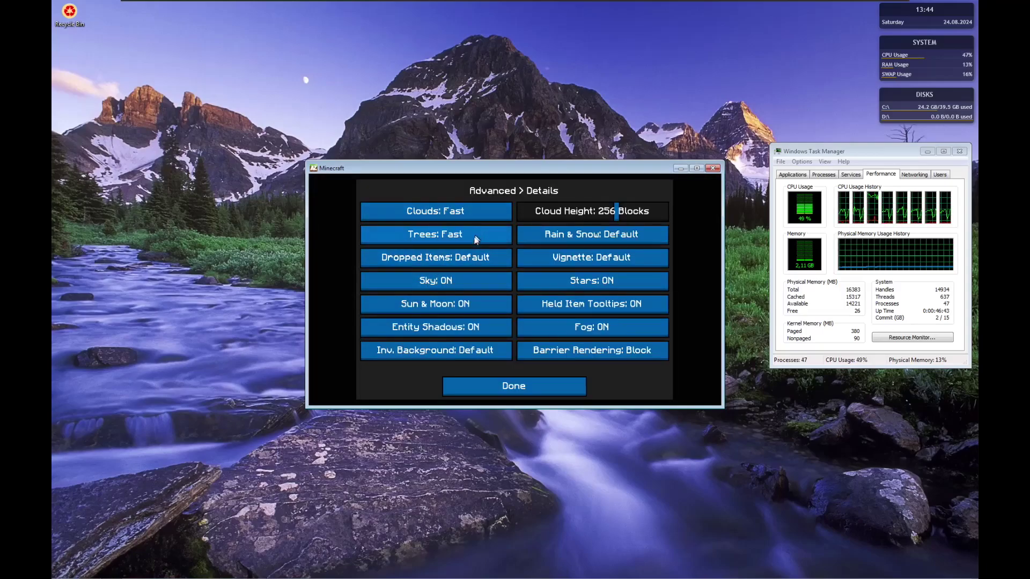
click(480, 262)
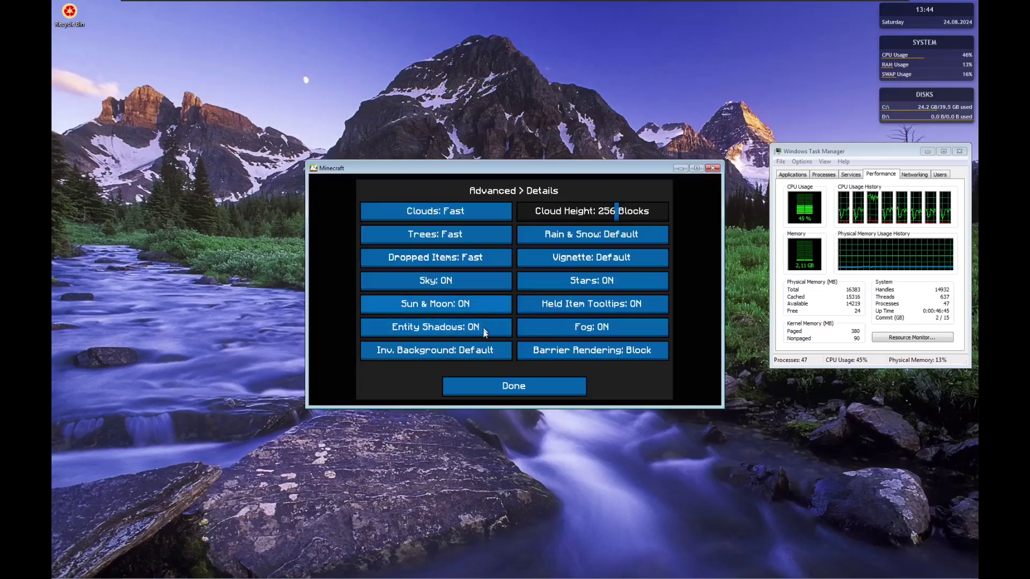
click(483, 350)
click(496, 353)
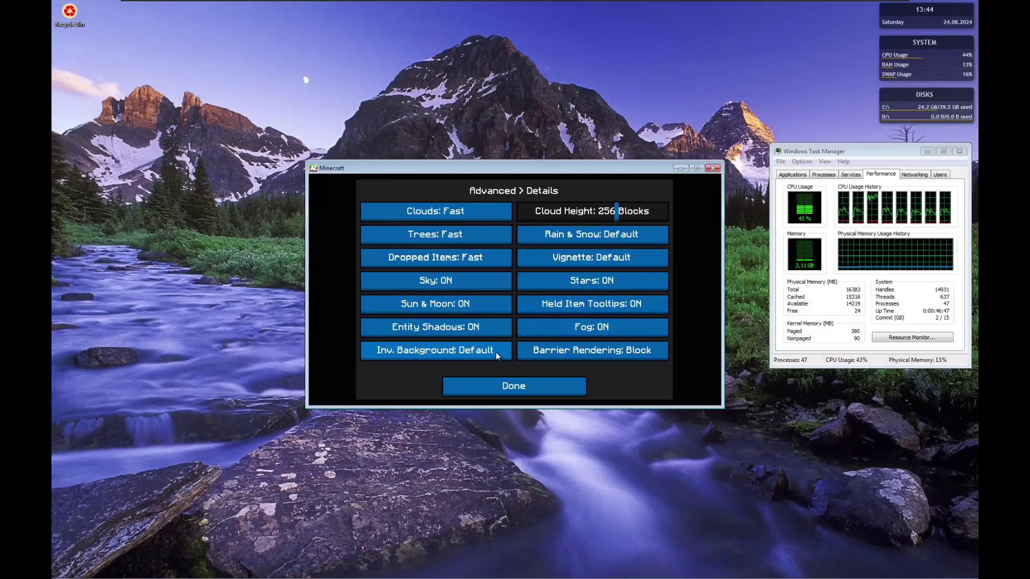
click(617, 236)
click(610, 261)
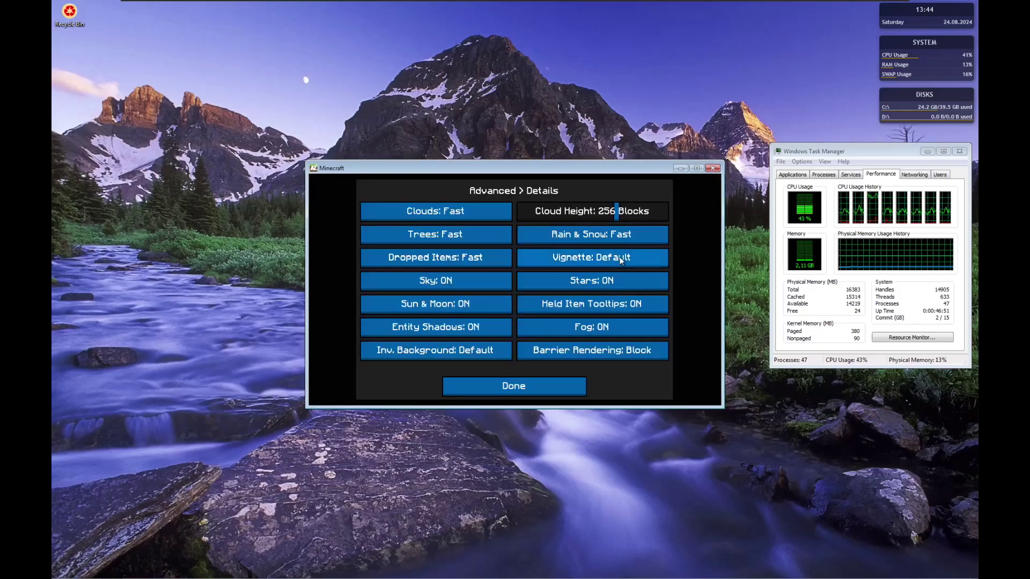
click(553, 385)
click(523, 329)
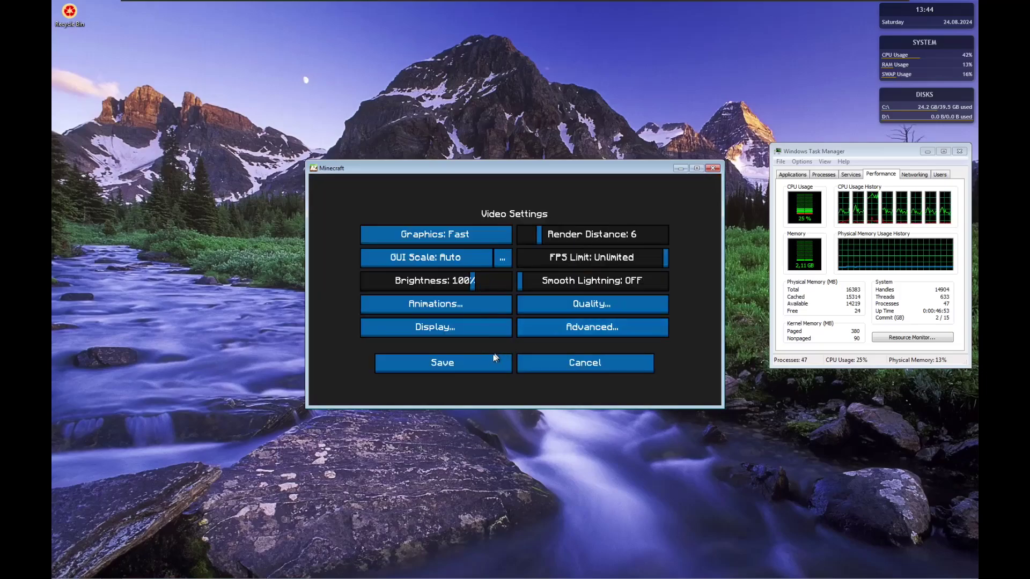
click(496, 359)
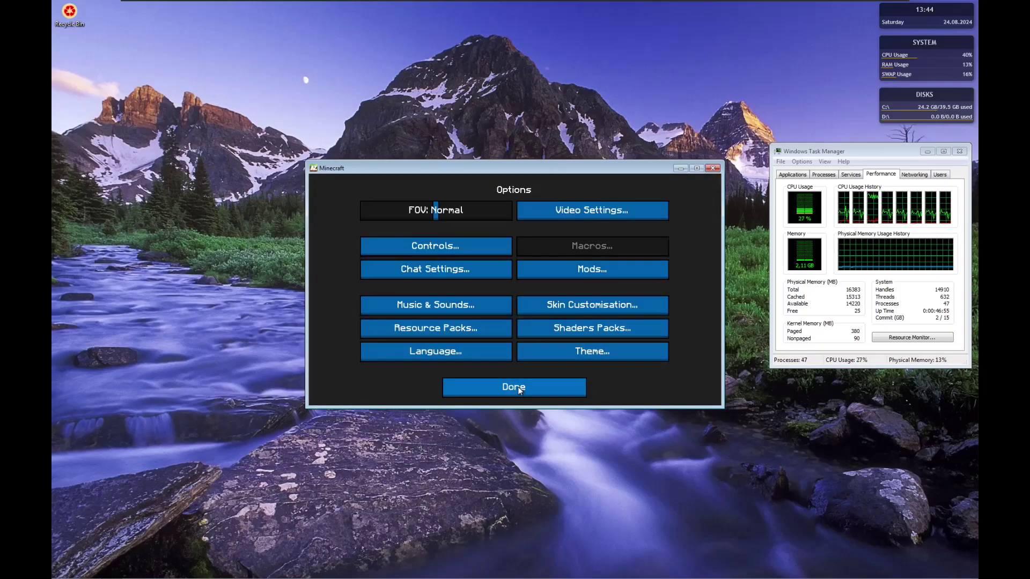
click(496, 387)
Set up a new singleplayer world with cheats and the bonus chest on, switching the world type past Superflat.
click(391, 269)
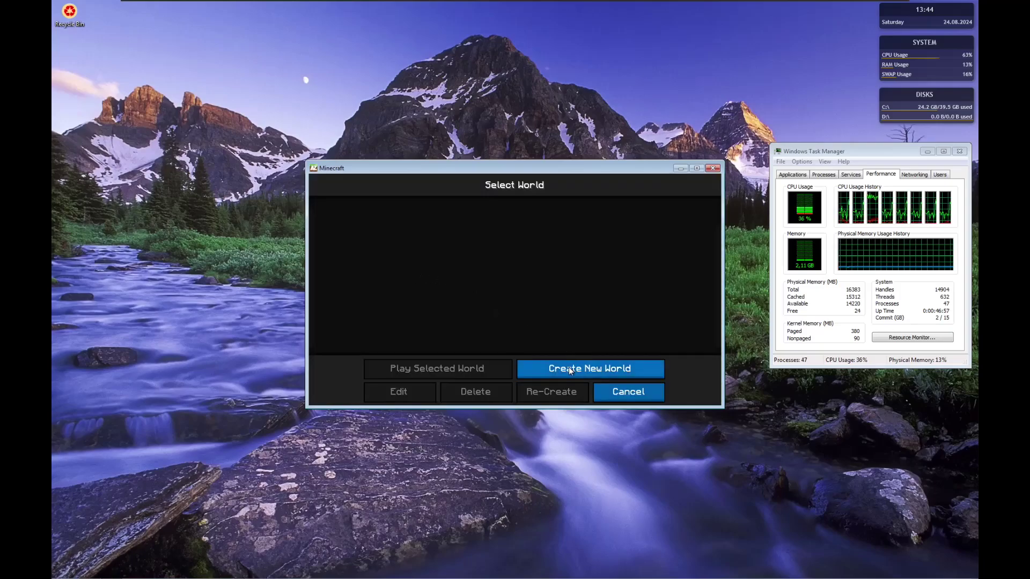
click(568, 368)
click(507, 363)
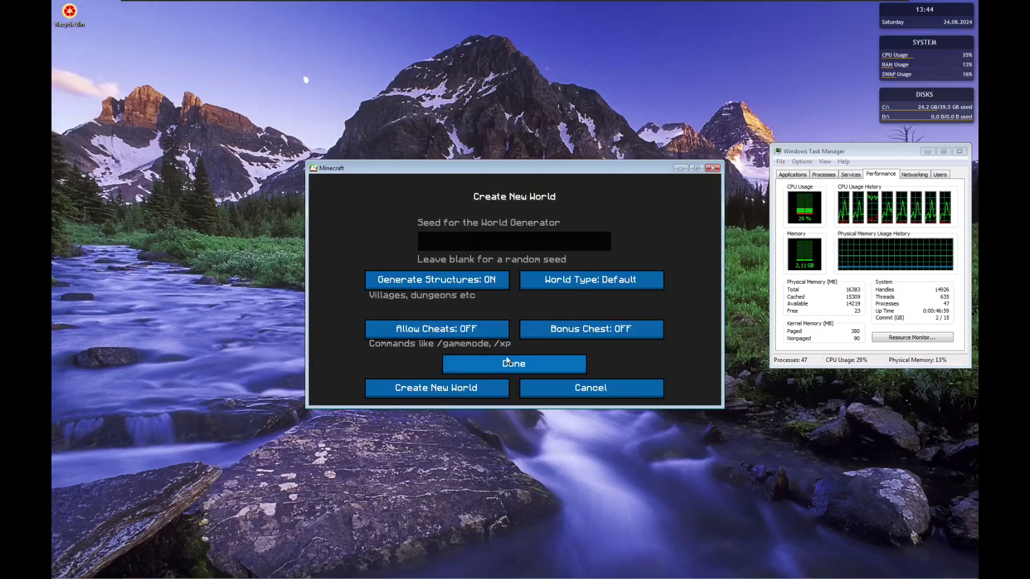
click(472, 328)
click(549, 327)
click(568, 282)
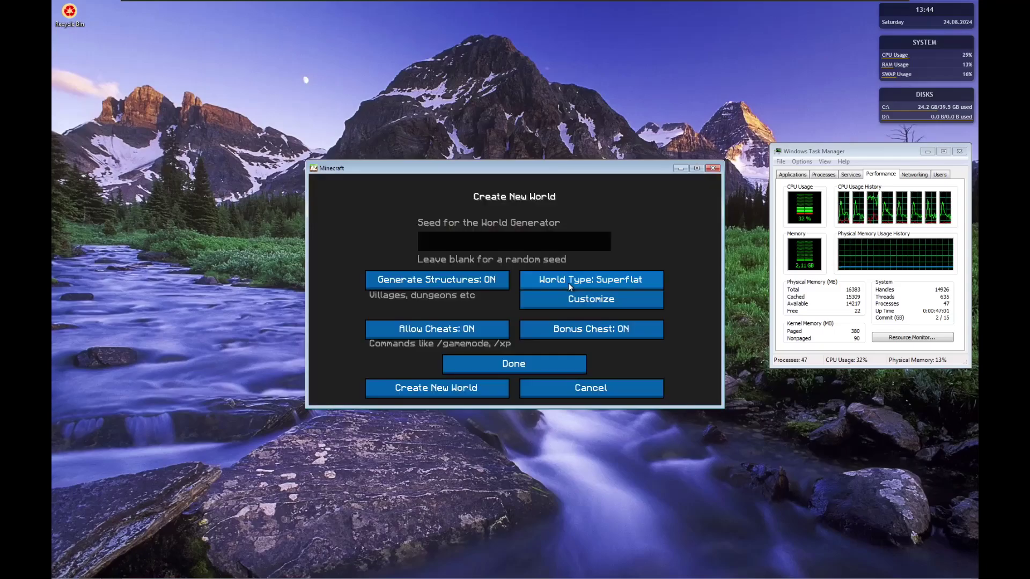
click(568, 282)
click(536, 358)
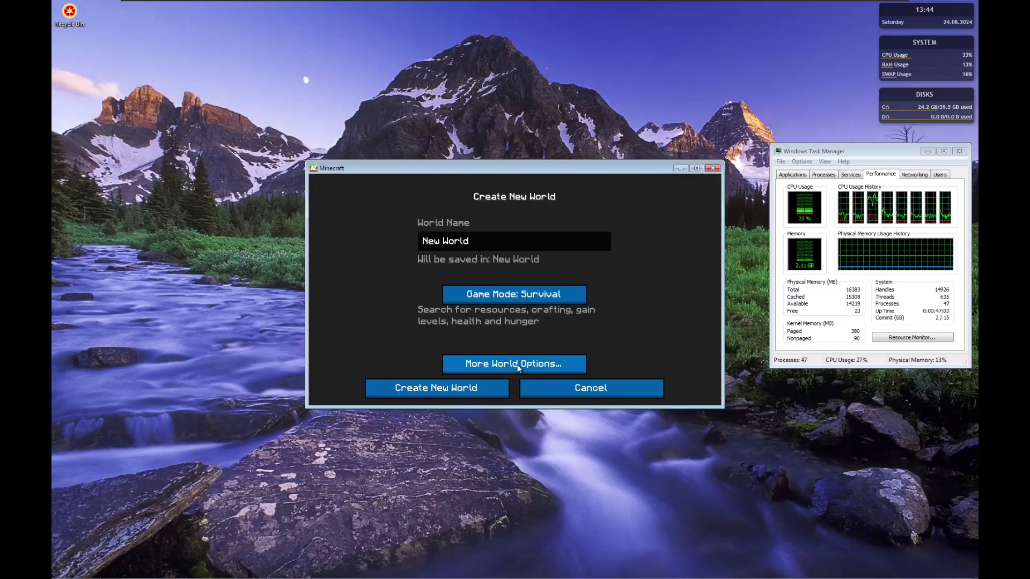
Switch the world type back to Default in the additional world options and create the new world.
click(524, 363)
click(590, 282)
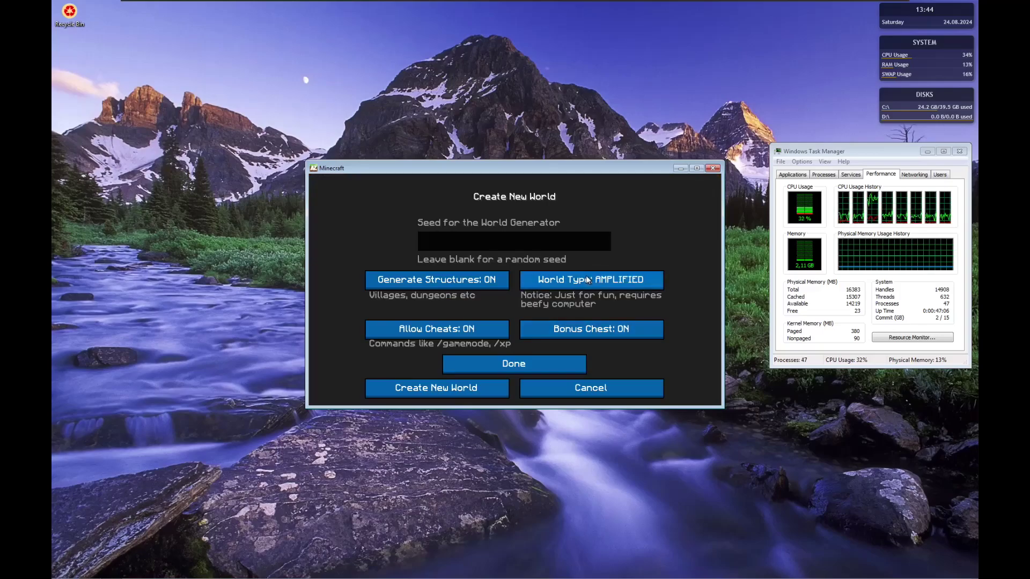
click(593, 286)
click(593, 280)
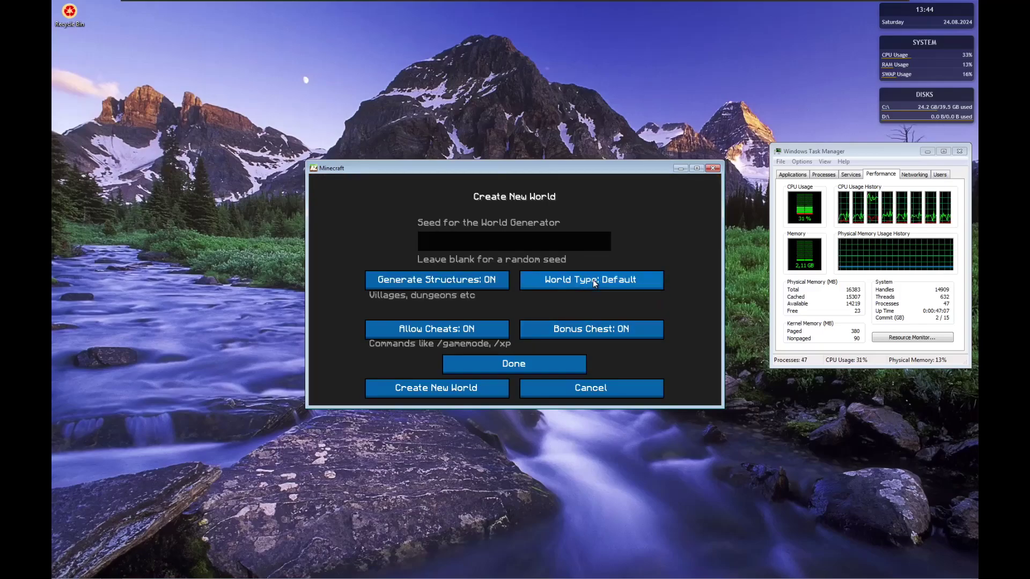
click(530, 359)
click(462, 394)
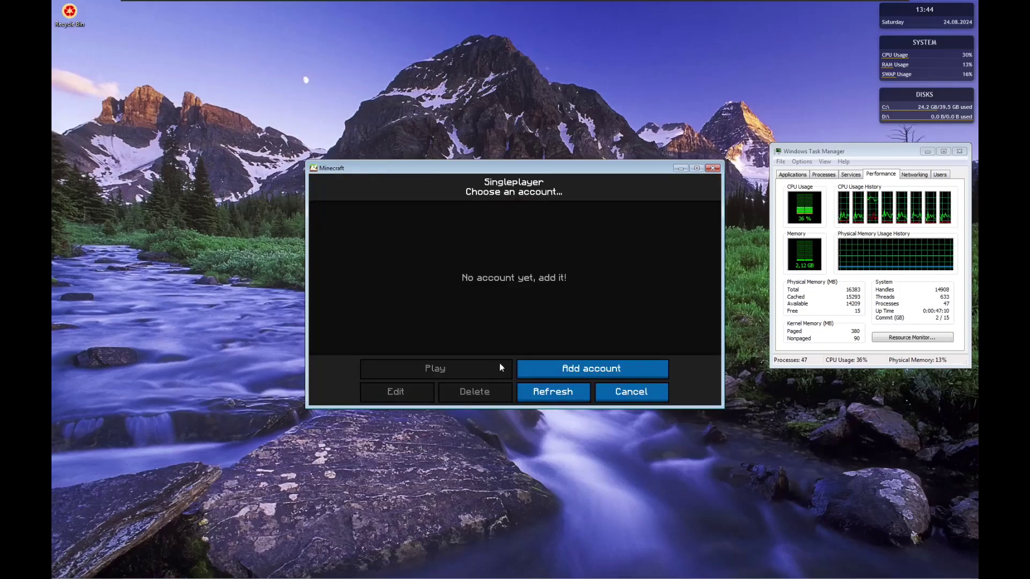
Add a free account with the player's username, start the world with it, and ignore the Kaspersky encrypted-connection alert.
click(545, 367)
click(515, 277)
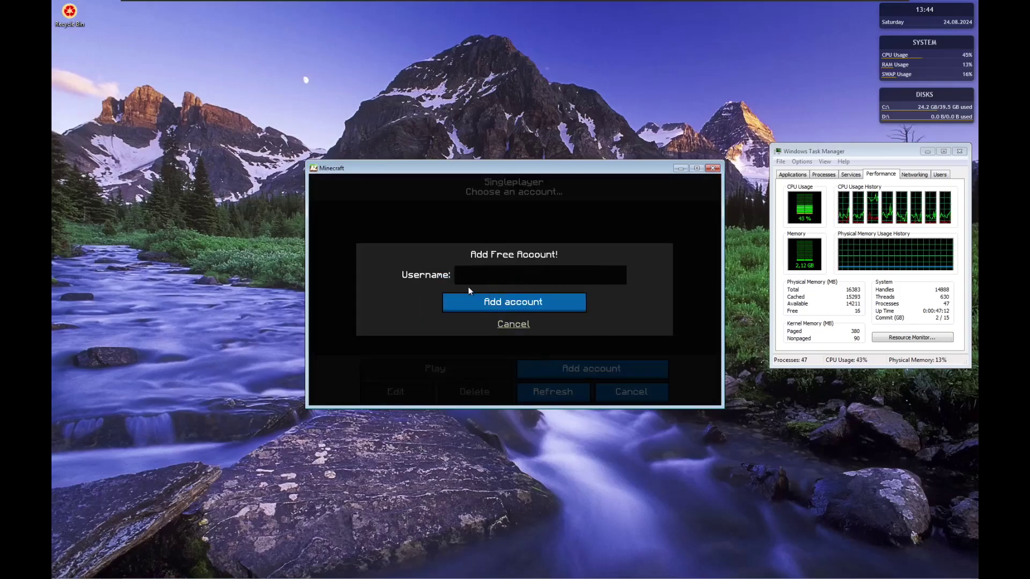
text(Alph)
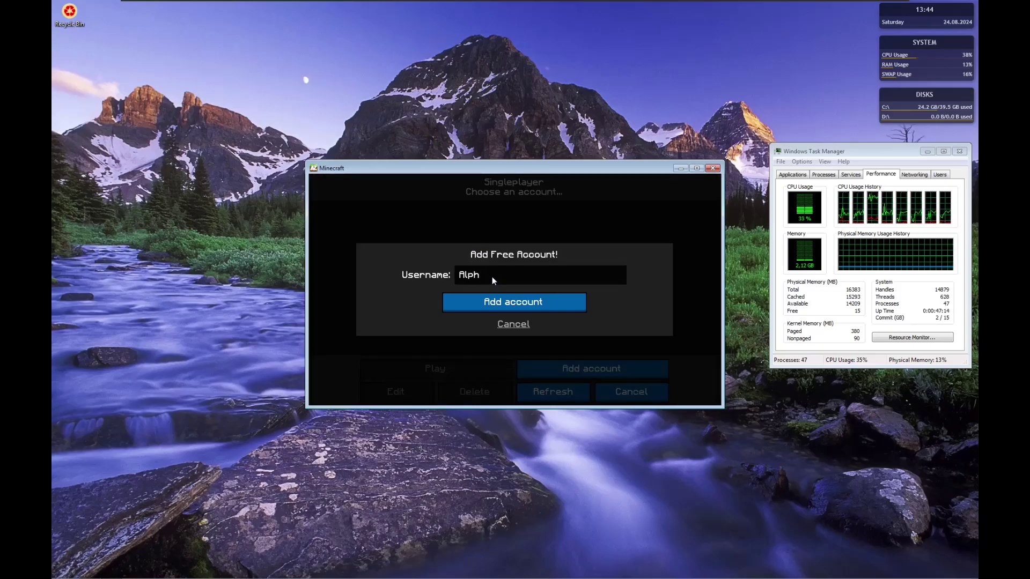
key(Return)
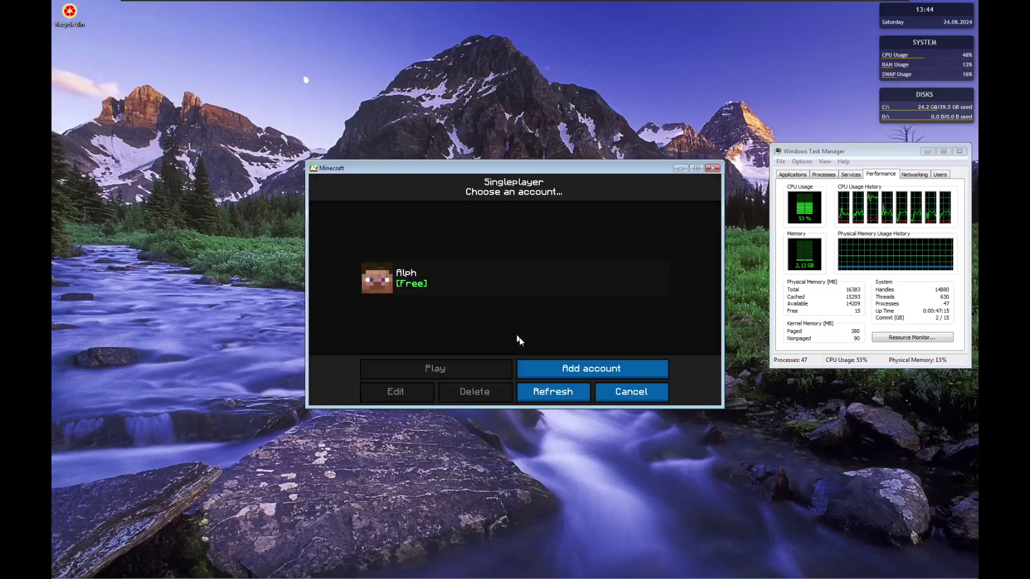
click(371, 283)
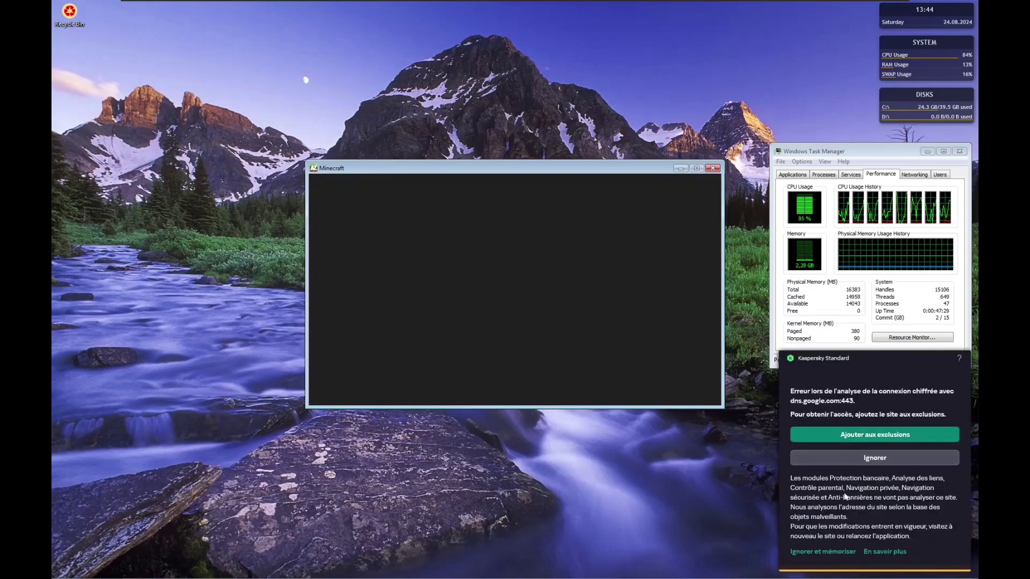
click(846, 459)
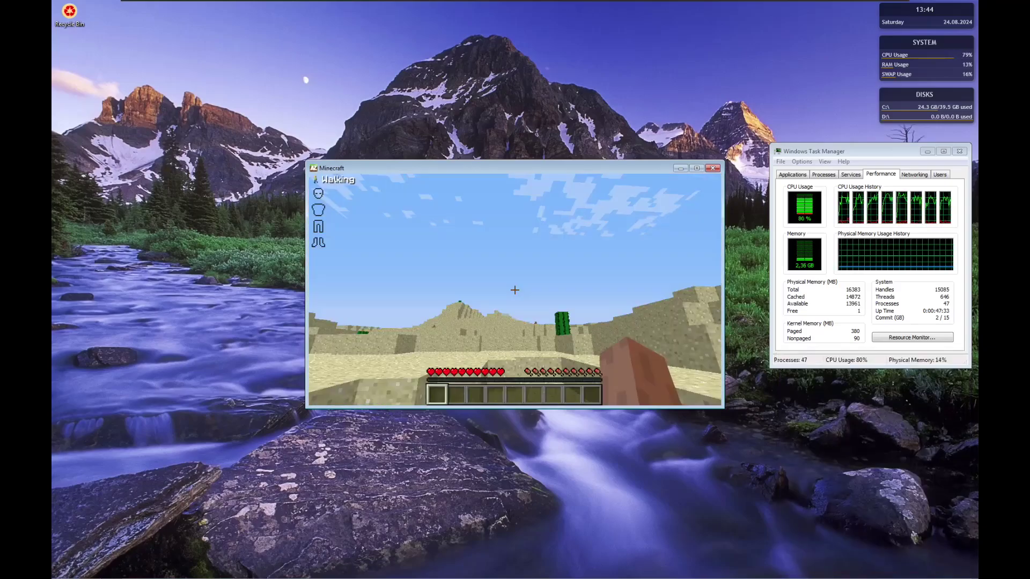
Turn on the Info Bar, Direction bar, Small Boss-Bar, Tablist Customization and Custom environment mods in the game options.
key(Escape)
click(455, 305)
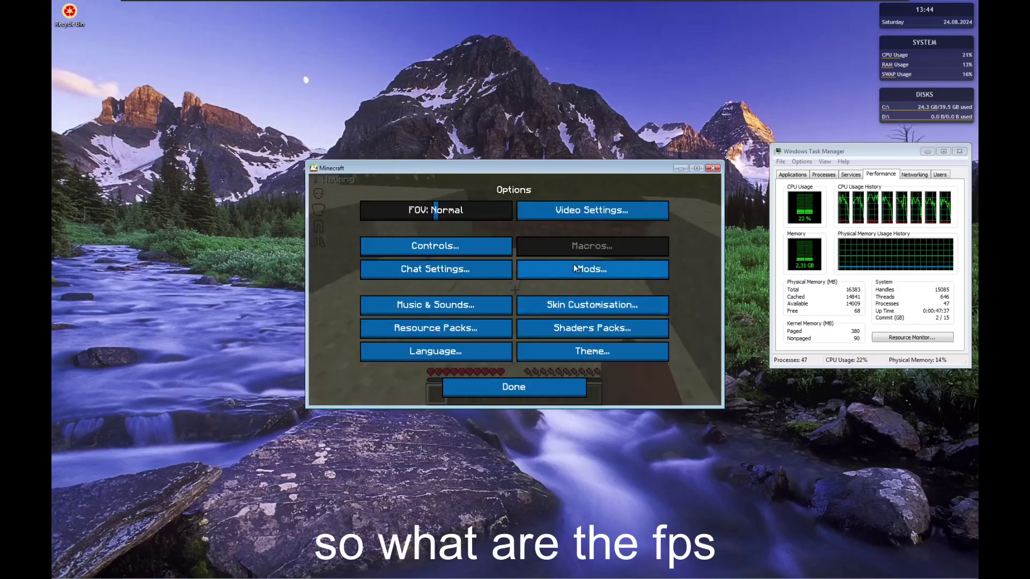
click(574, 266)
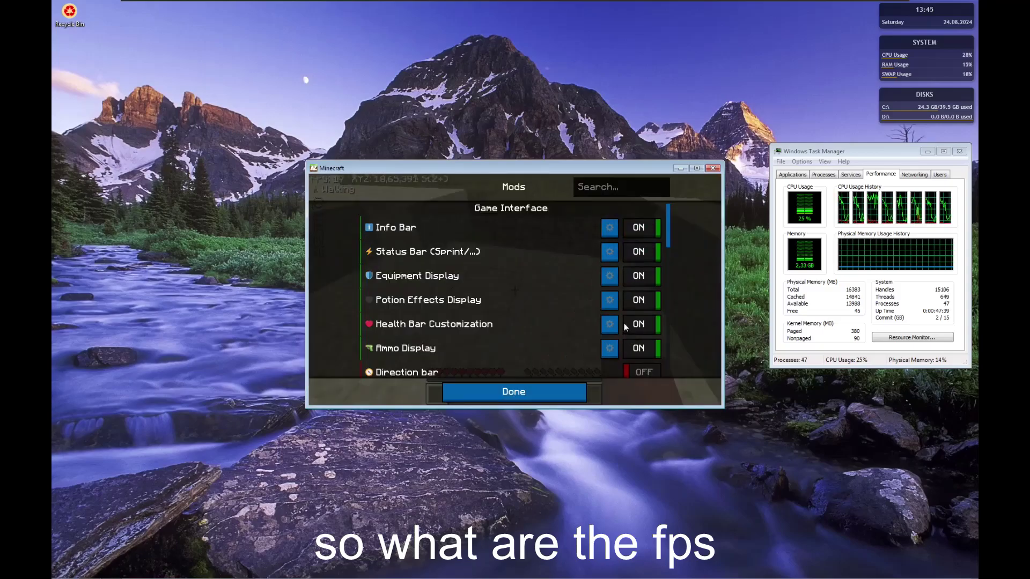
scroll(633, 328, down, 1)
click(634, 344)
scroll(636, 321, down, 4)
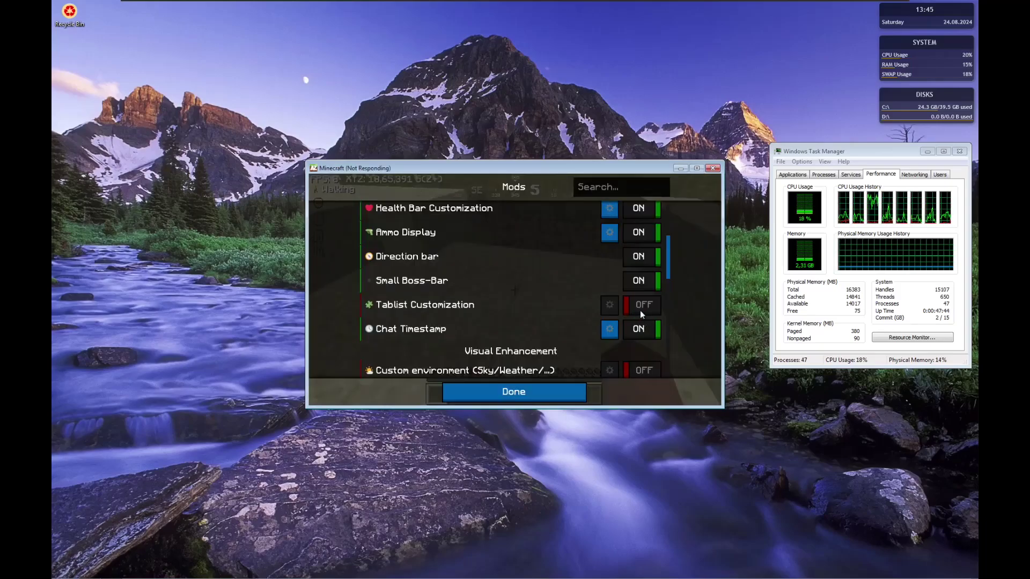
scroll(642, 316, down, 2)
click(644, 313)
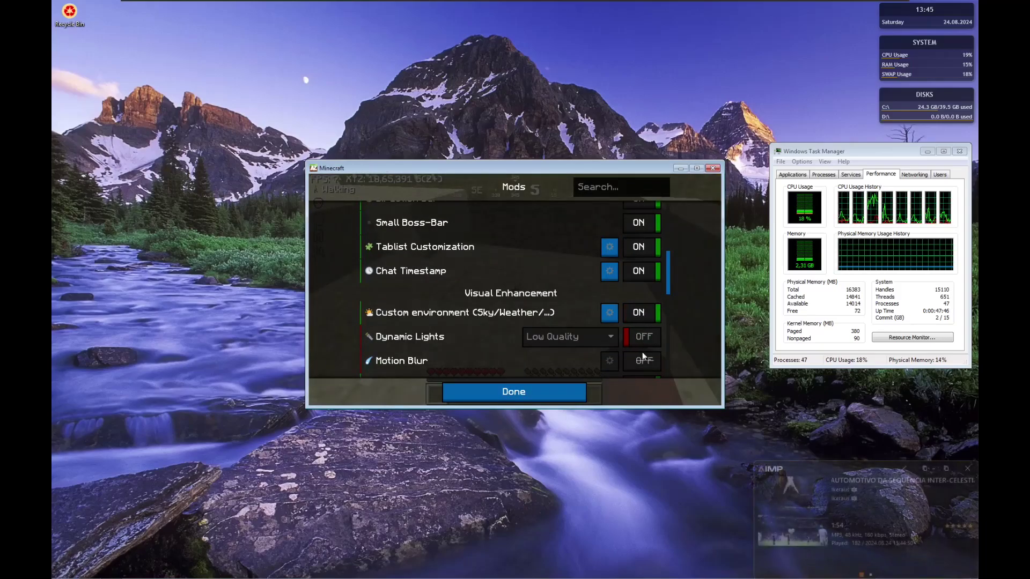
Turn on More Hit Particles, Hide Scoreboard Scores, Keyboard/Mouse display, WorldEdit CUI and Hide your coordinates, and return to the game.
scroll(639, 330, down, 6)
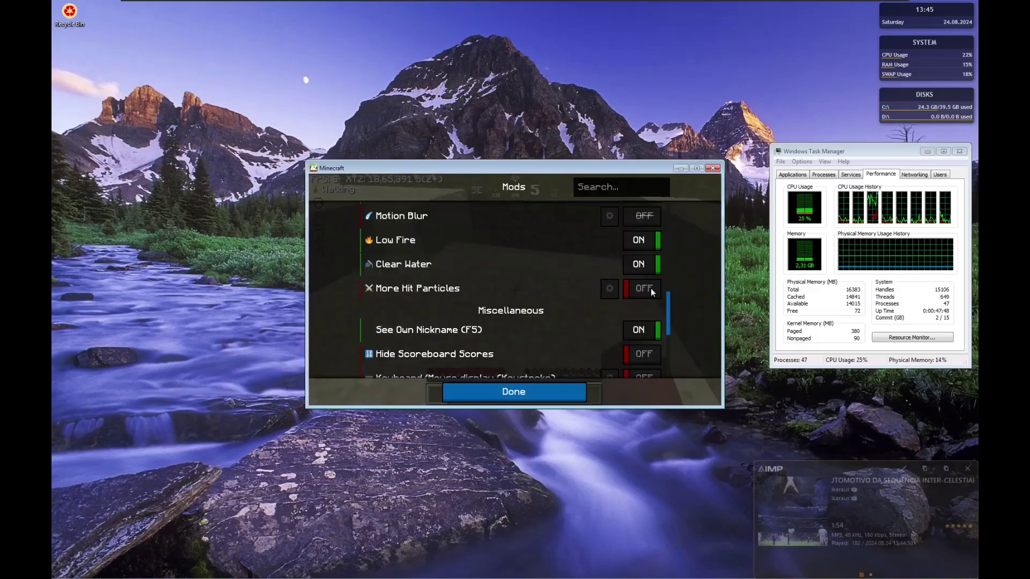
click(651, 288)
scroll(643, 333, down, 4)
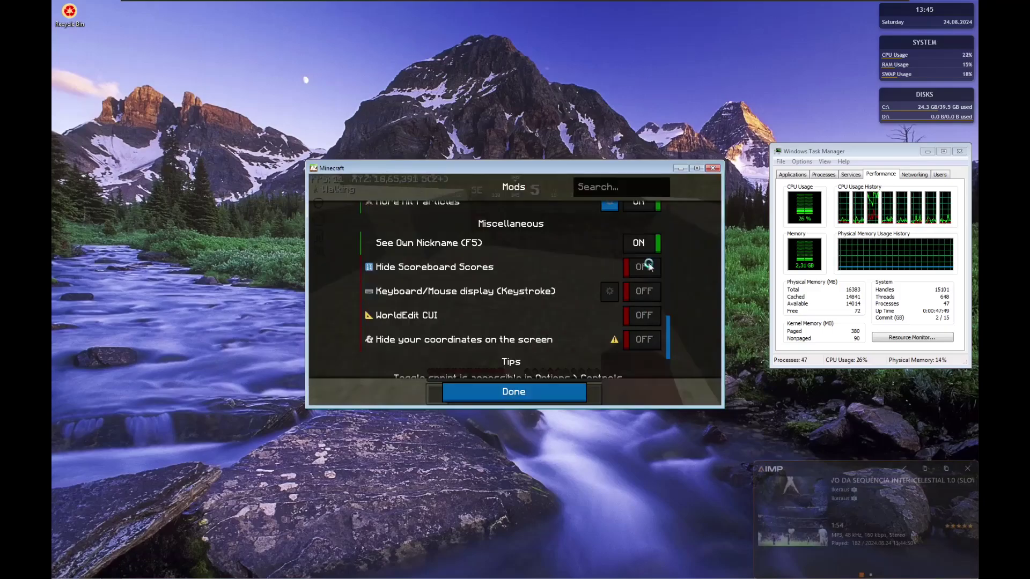
click(649, 266)
click(643, 339)
scroll(575, 315, down, 2)
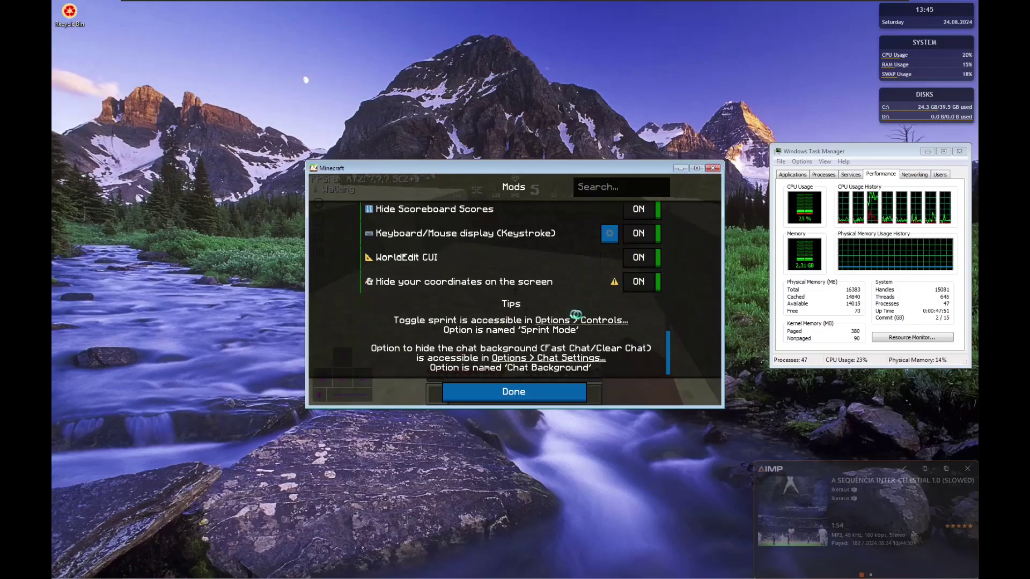
click(547, 387)
click(548, 388)
key(Escape)
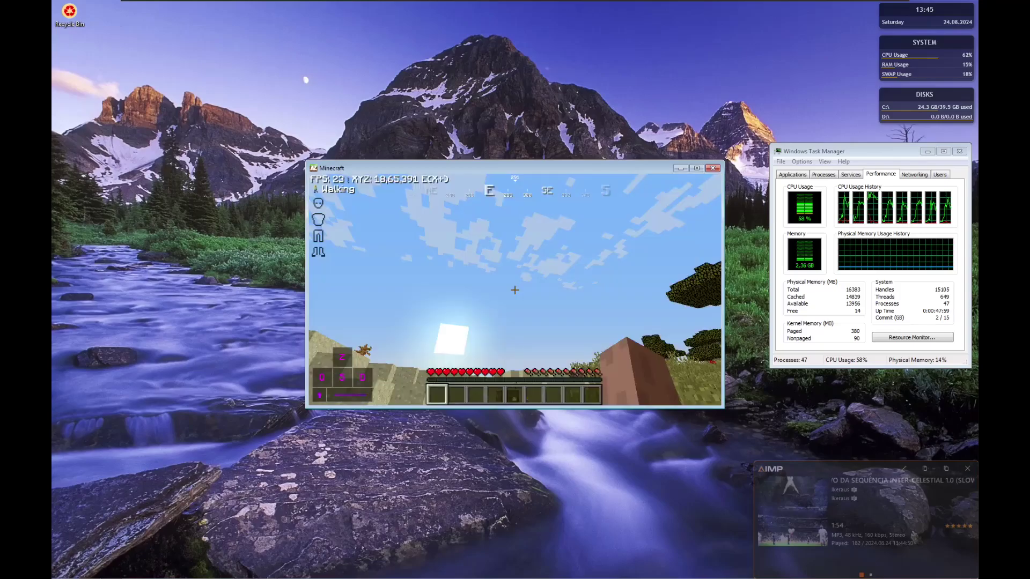
Walk from the sand across the savanna to test the frame rate, and save and quit the world to the title screen.
key(z)
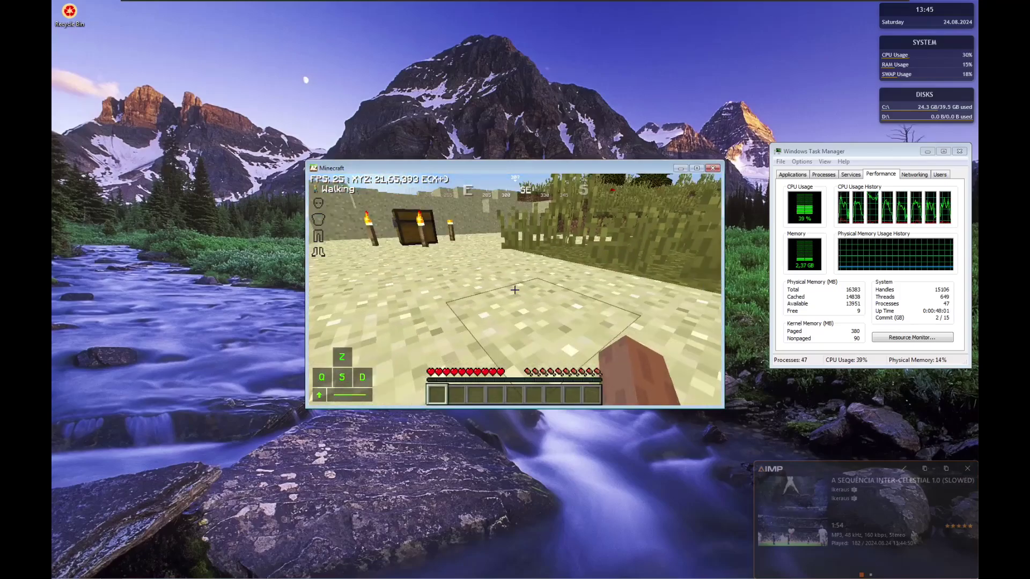
key(z)
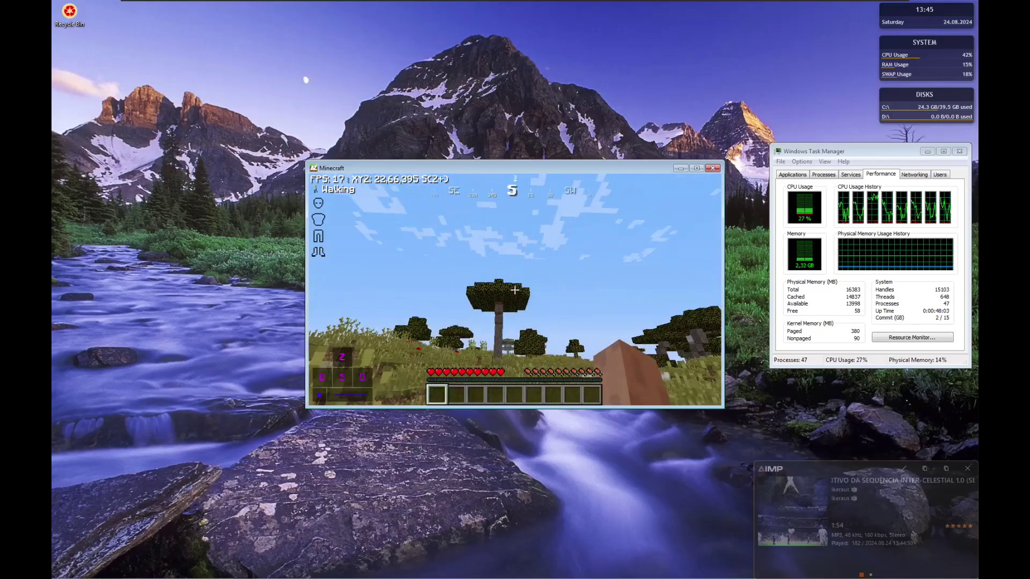
key(z)
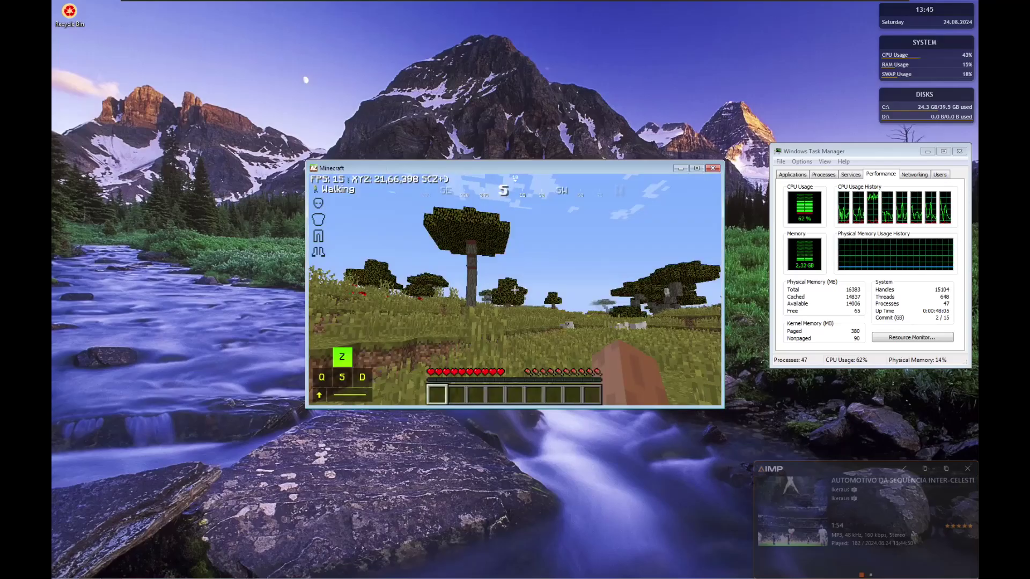
key(z)
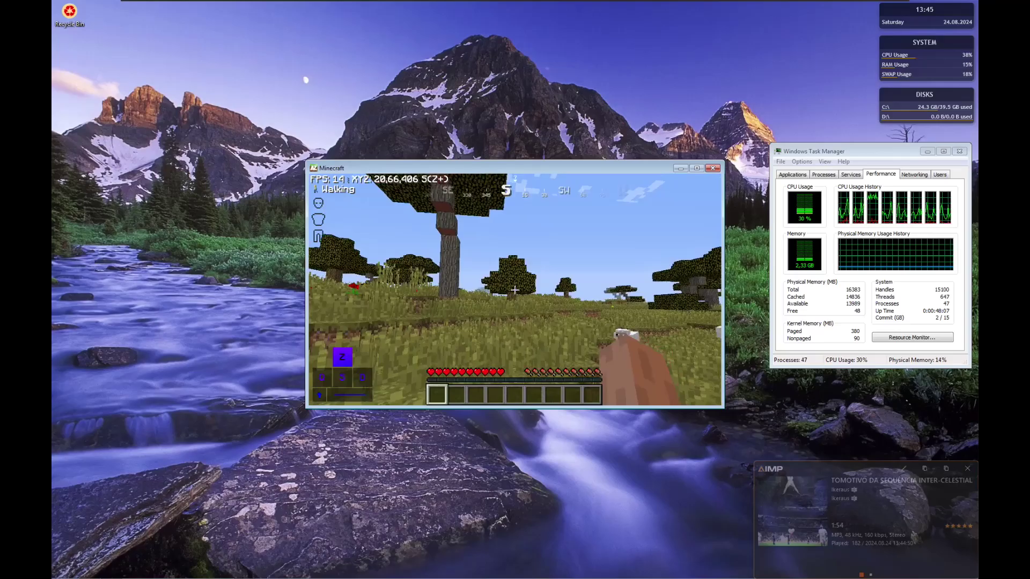
key(z)
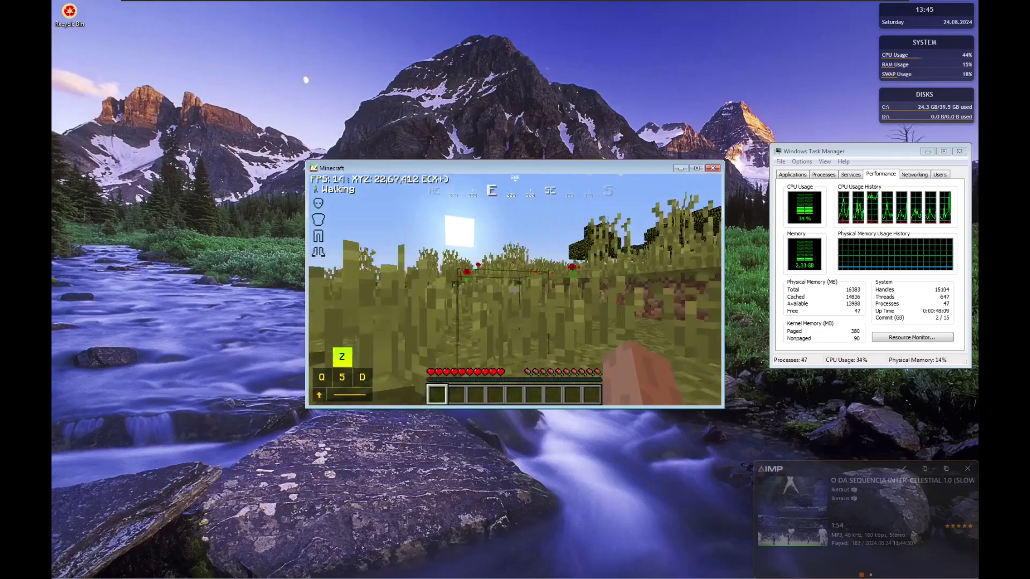
key(z)
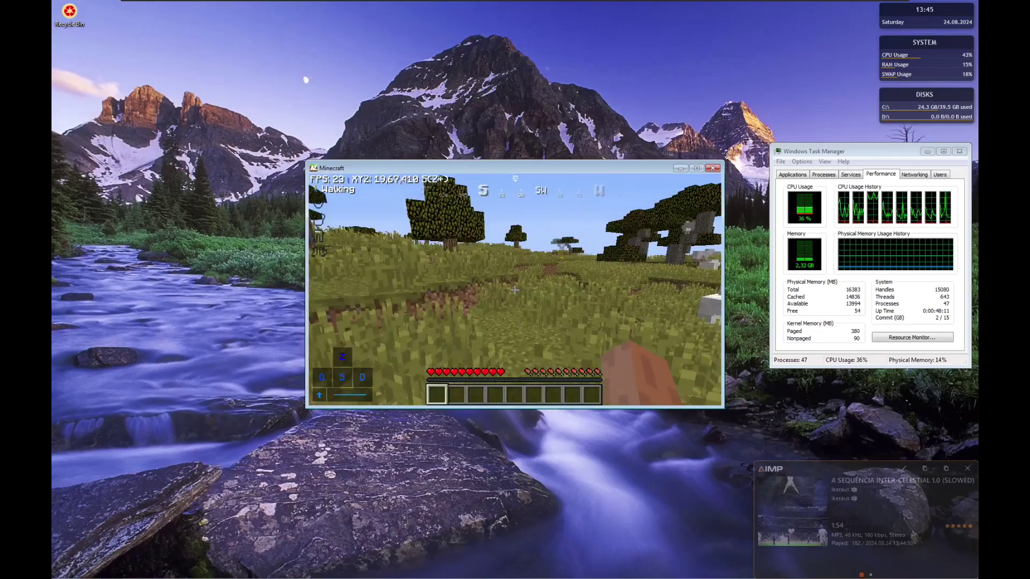
key(z)
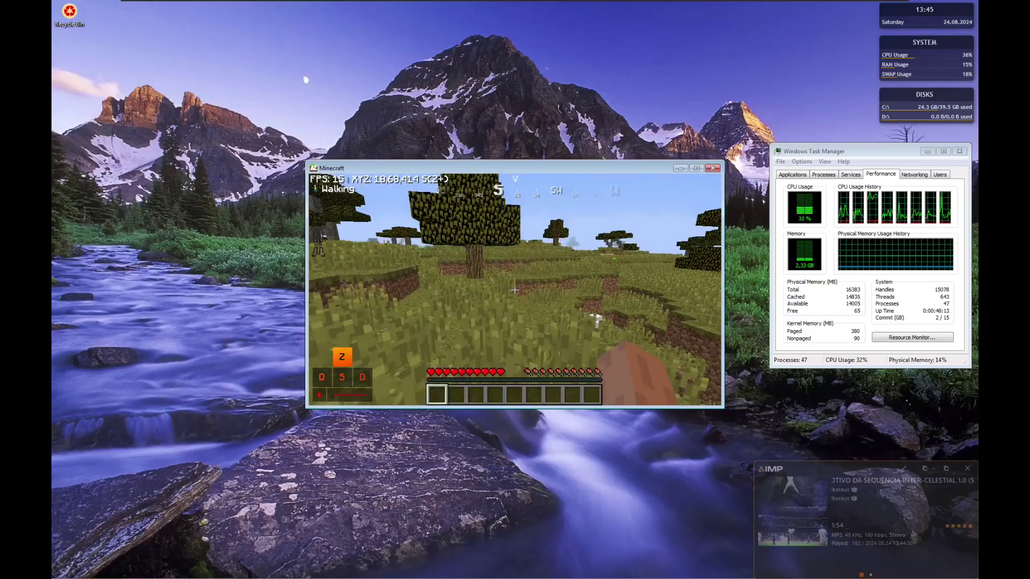
key(z)
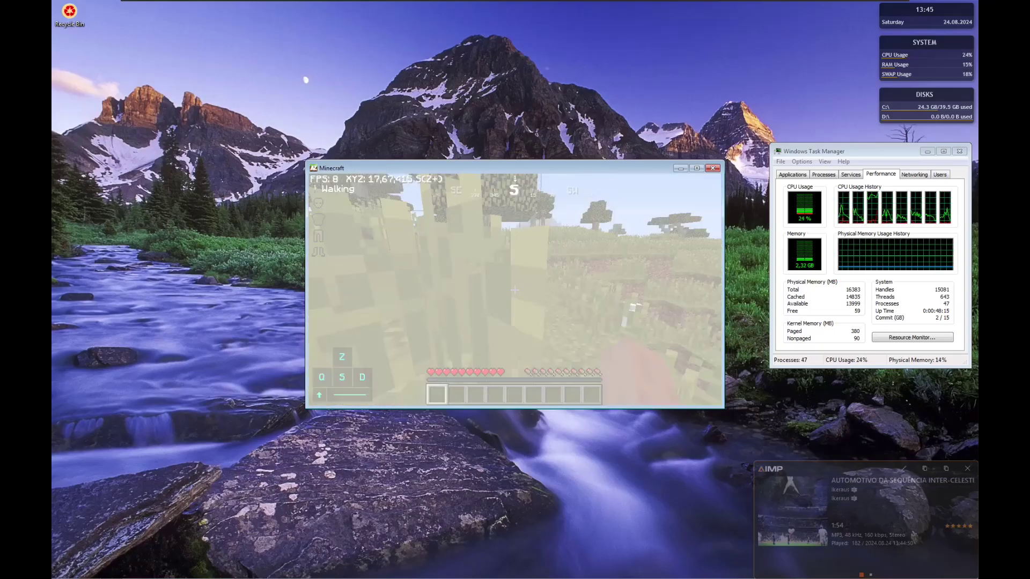
key(z)
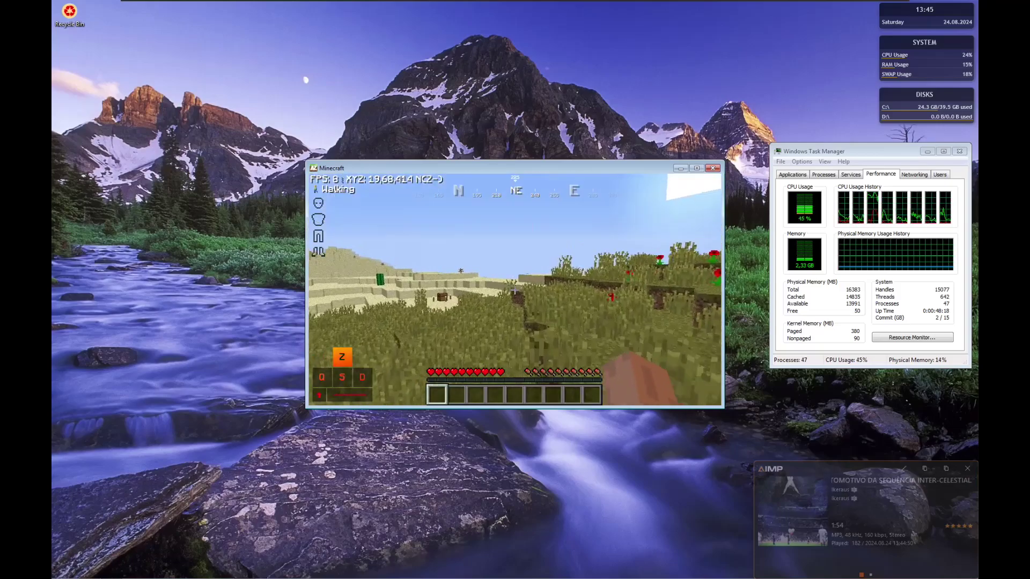
key(z)
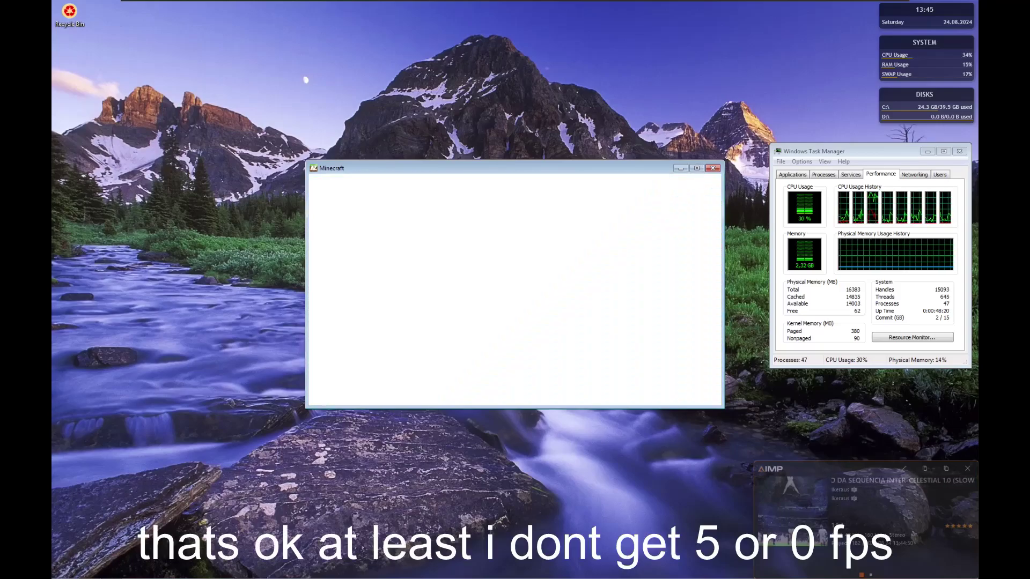
key(z)
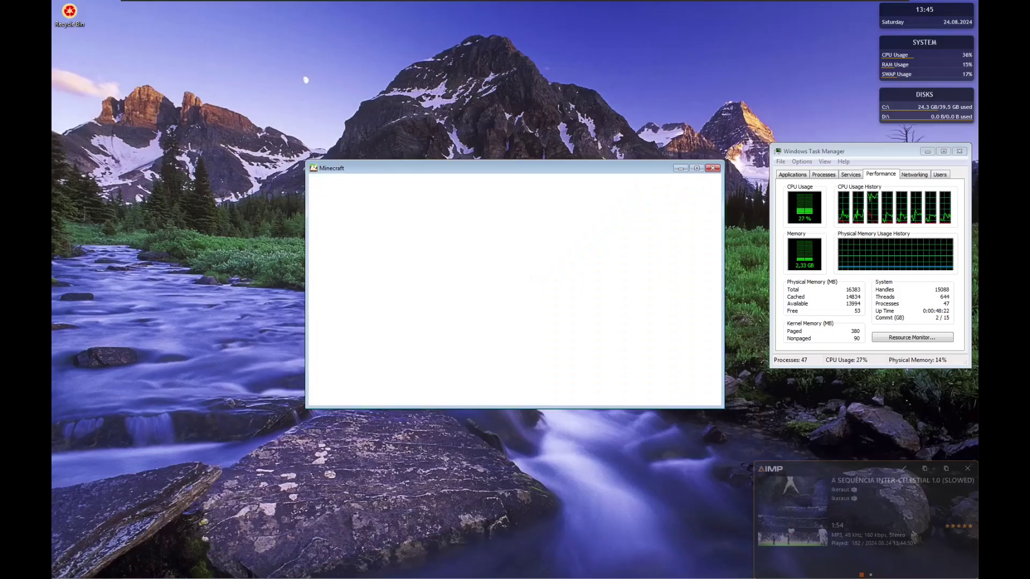
key(Escape)
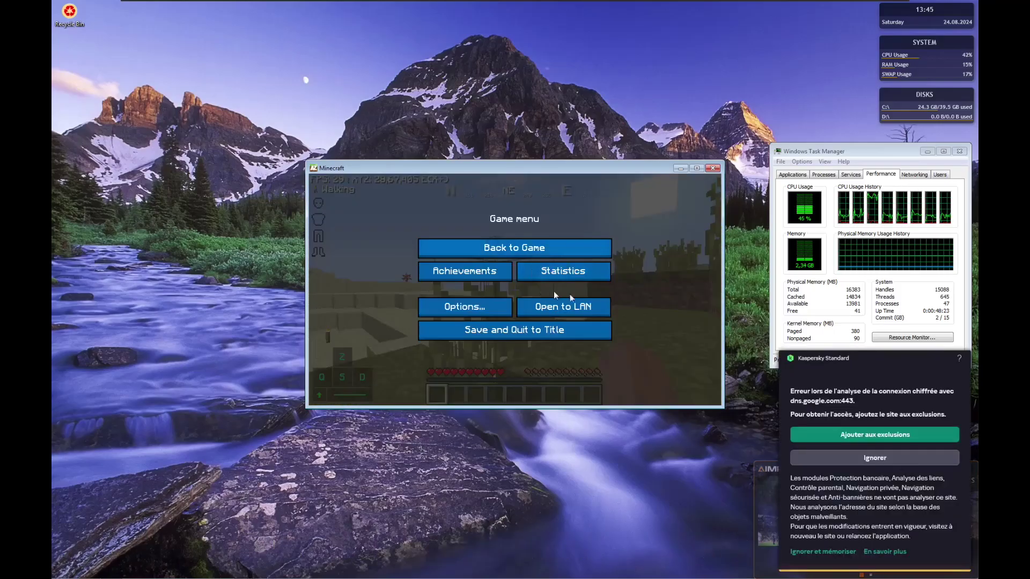
click(552, 328)
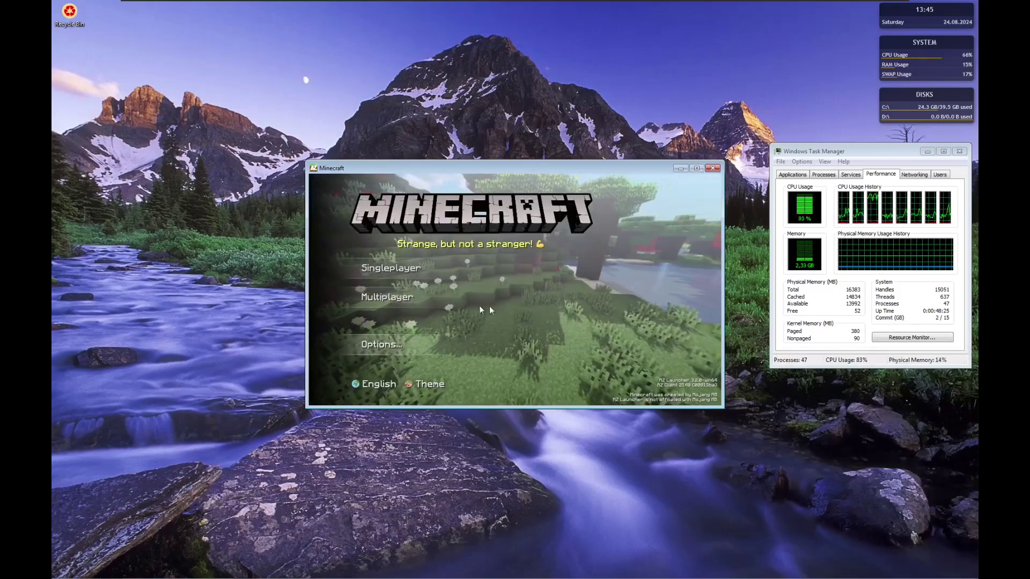
Open multiplayer, allow AZ-Launcher.exe through the firewall on private and public networks, and return to the title screen.
click(375, 297)
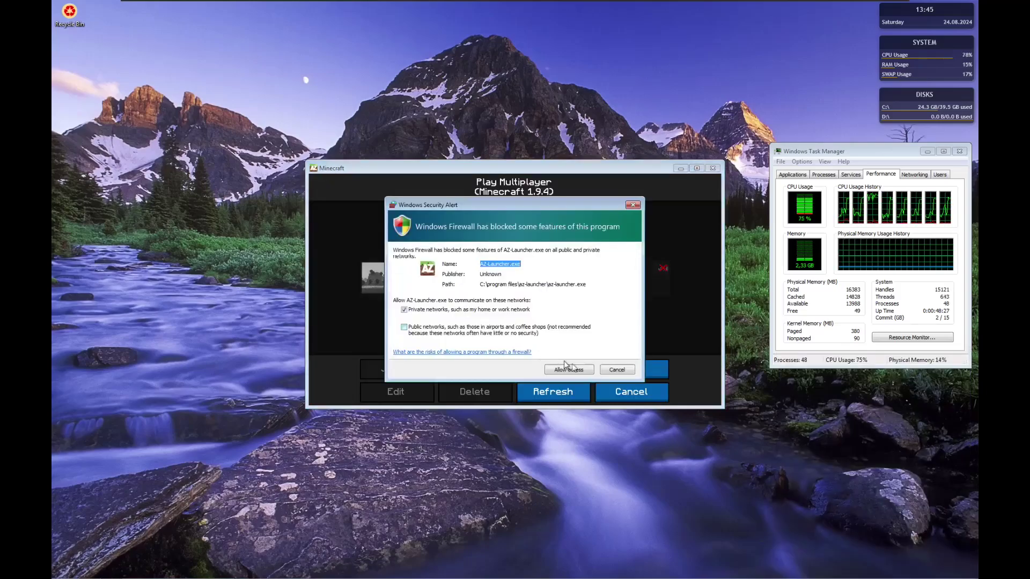
click(569, 369)
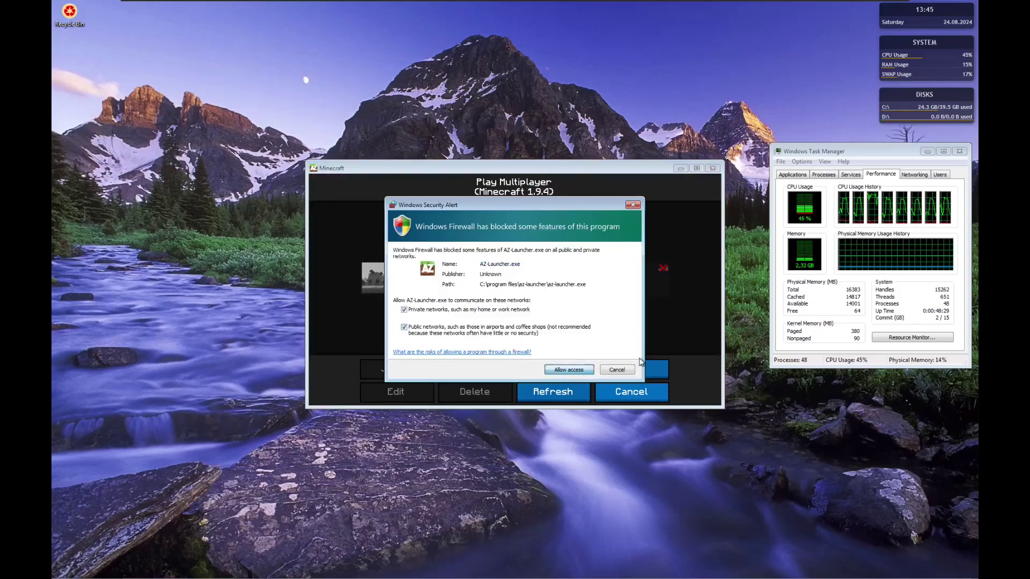
click(615, 392)
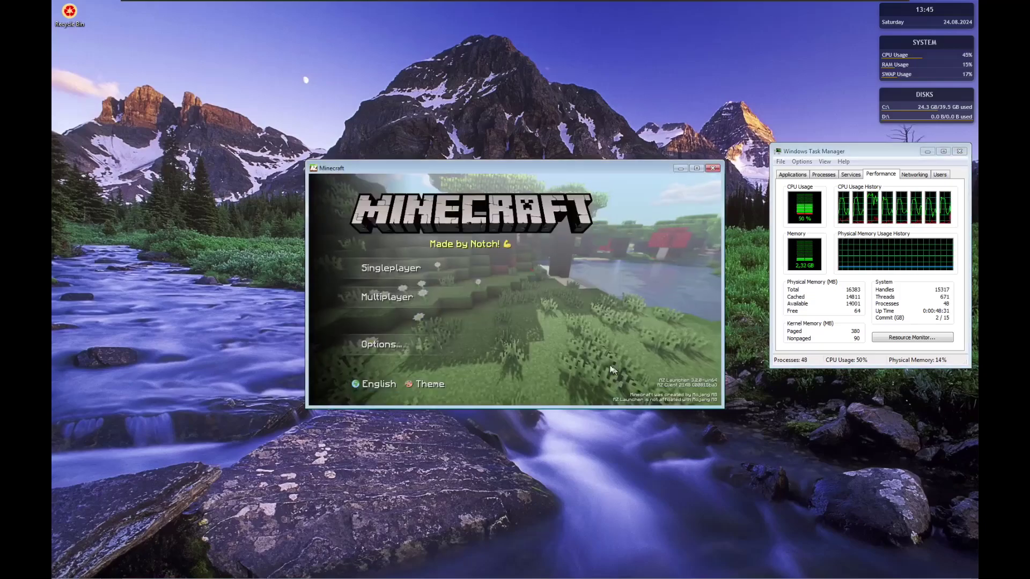
Check the game options briefly and close Minecraft.
click(394, 347)
click(543, 384)
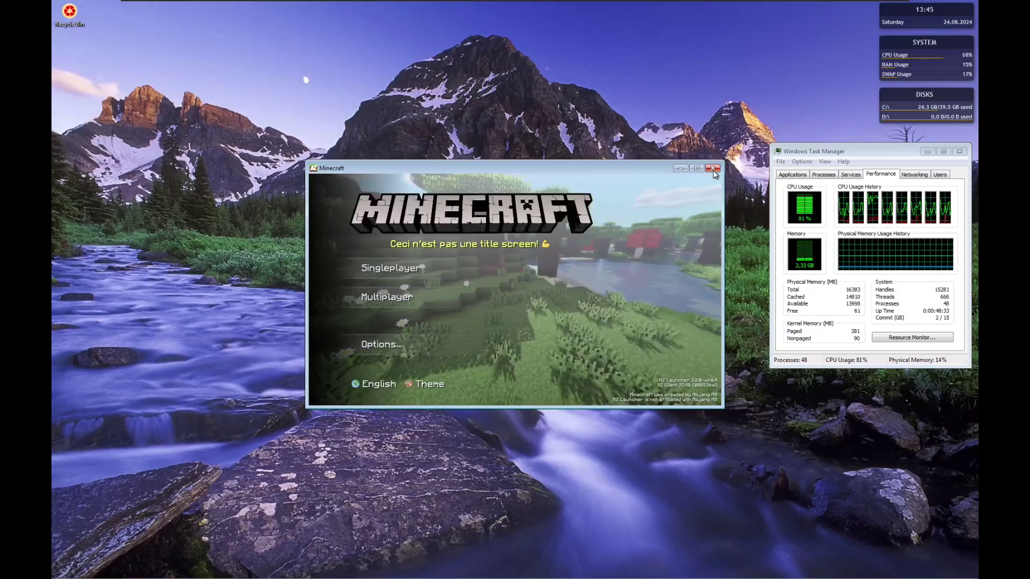
click(713, 169)
Launch Auslogics BoostSpeed 13 from the installed programs and switch it to the dark theme.
click(64, 571)
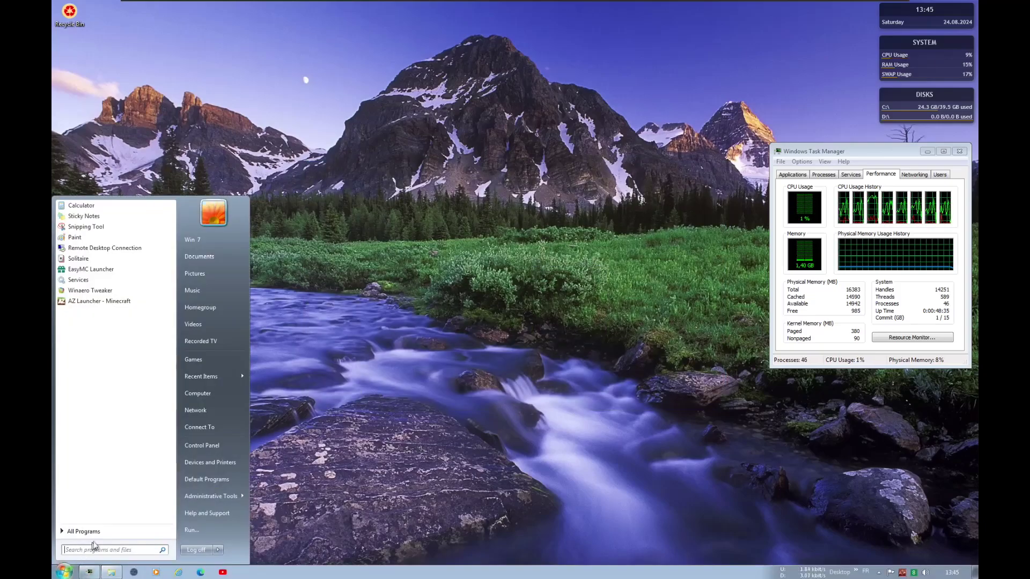
click(75, 531)
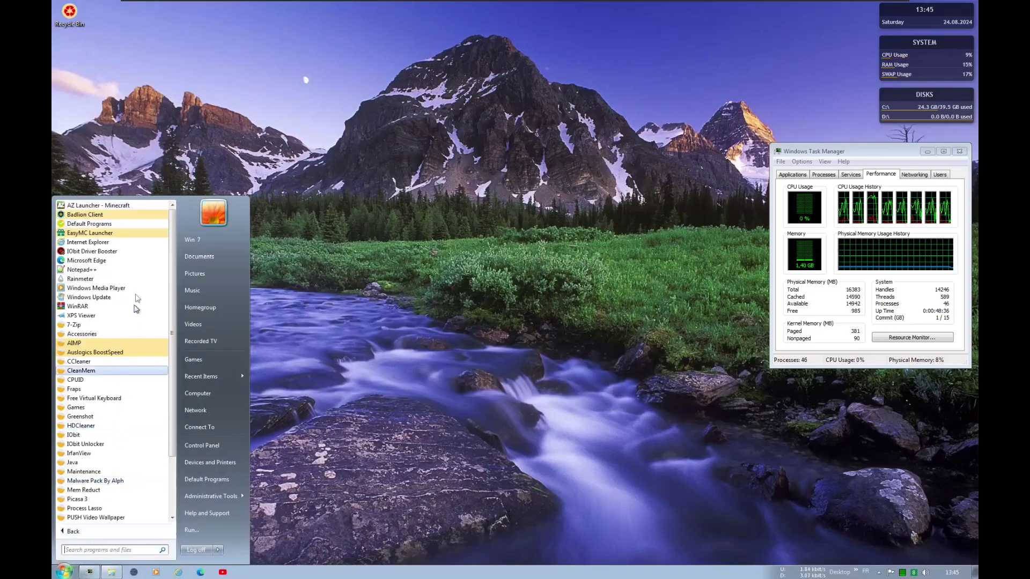
click(92, 353)
click(92, 361)
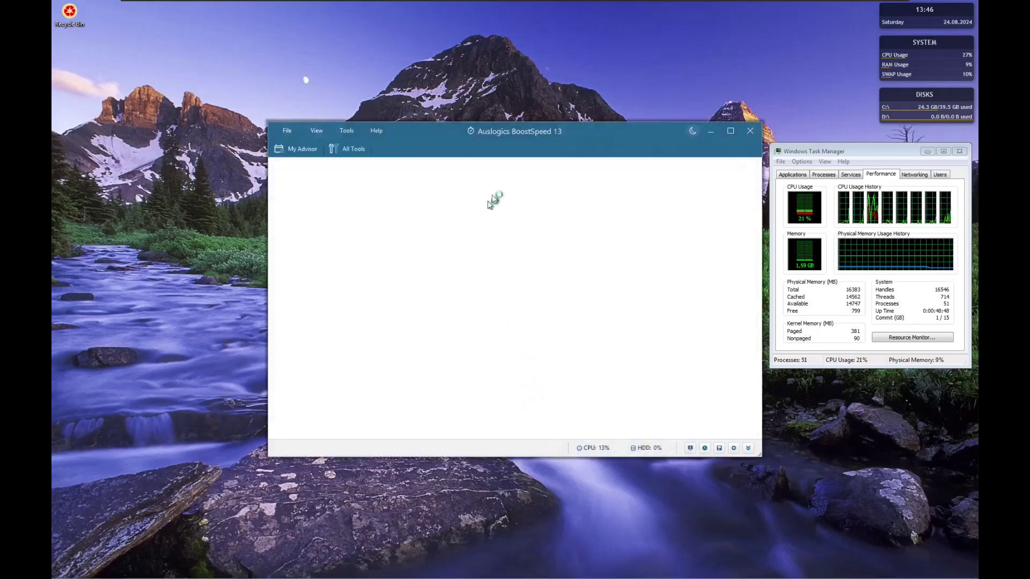
click(690, 134)
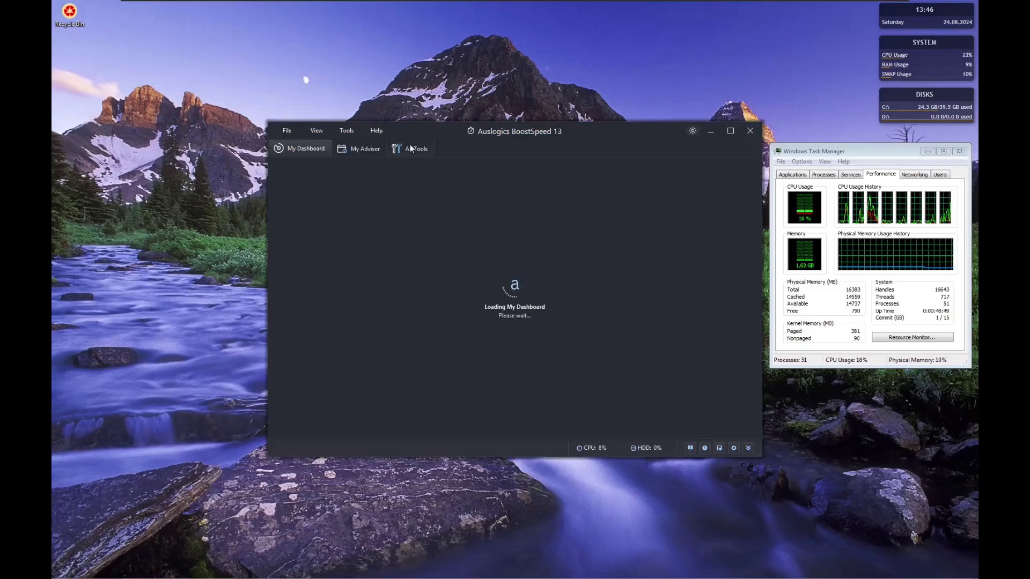
Open Tweak Manager without switching to Expert mode, and set and apply a 0 ms submenu display delay in the User Interface Menu tweaks.
click(291, 250)
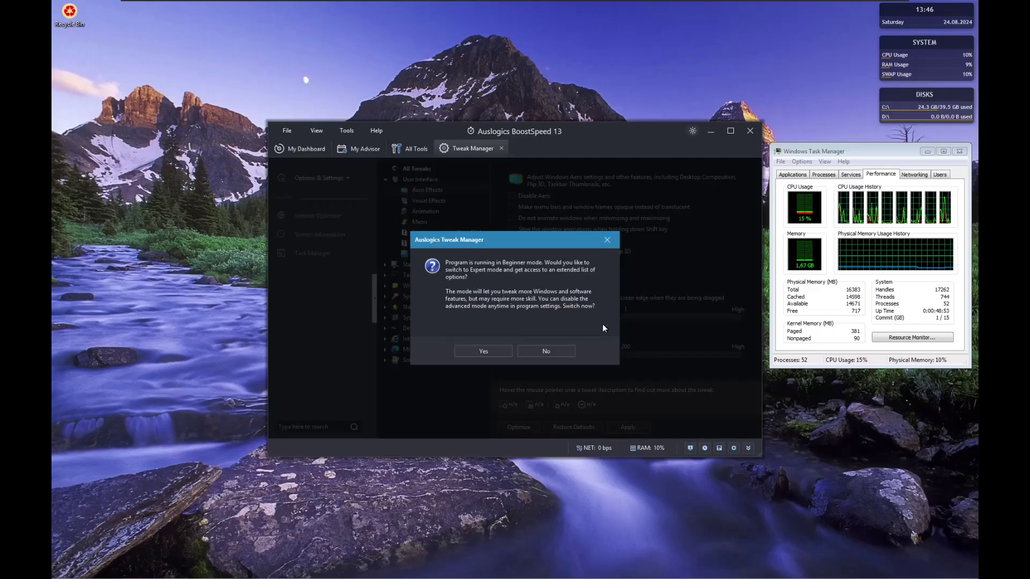
click(551, 354)
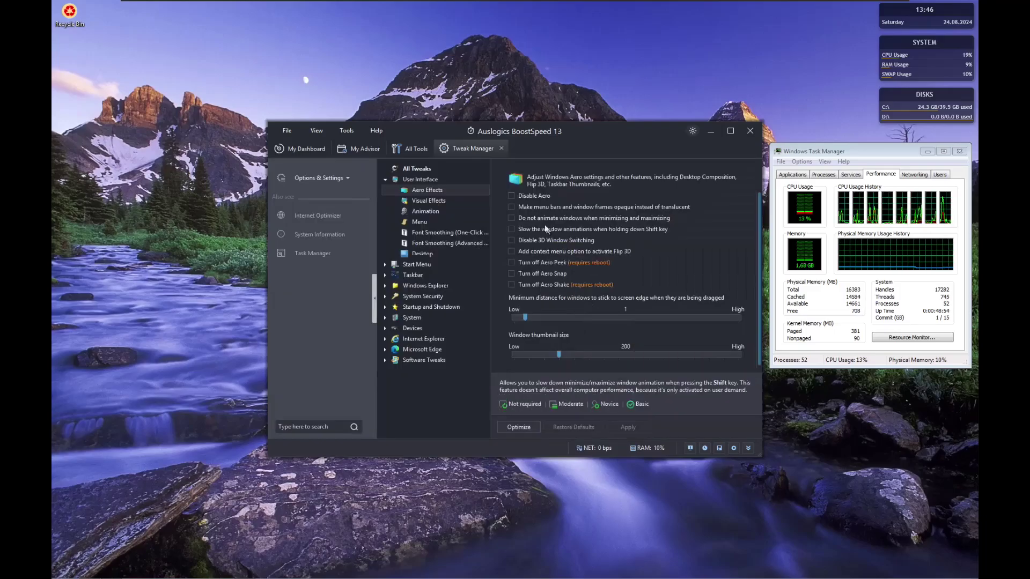
click(447, 200)
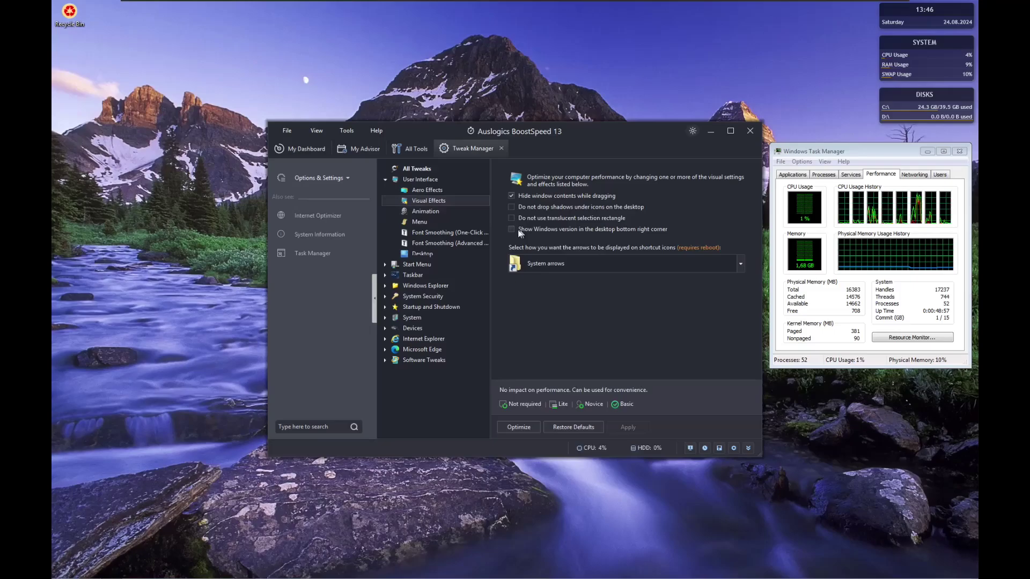
click(445, 210)
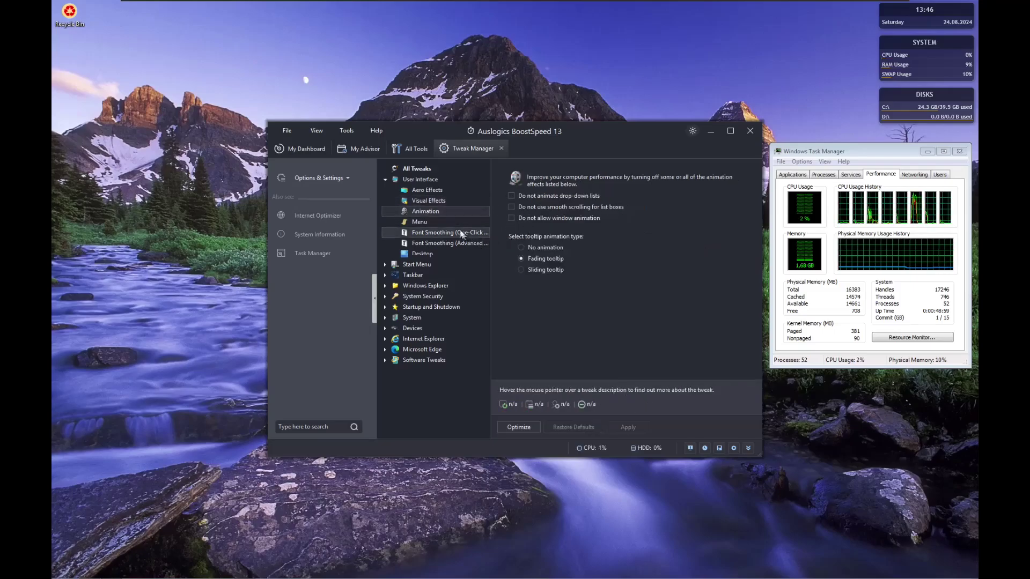
click(422, 222)
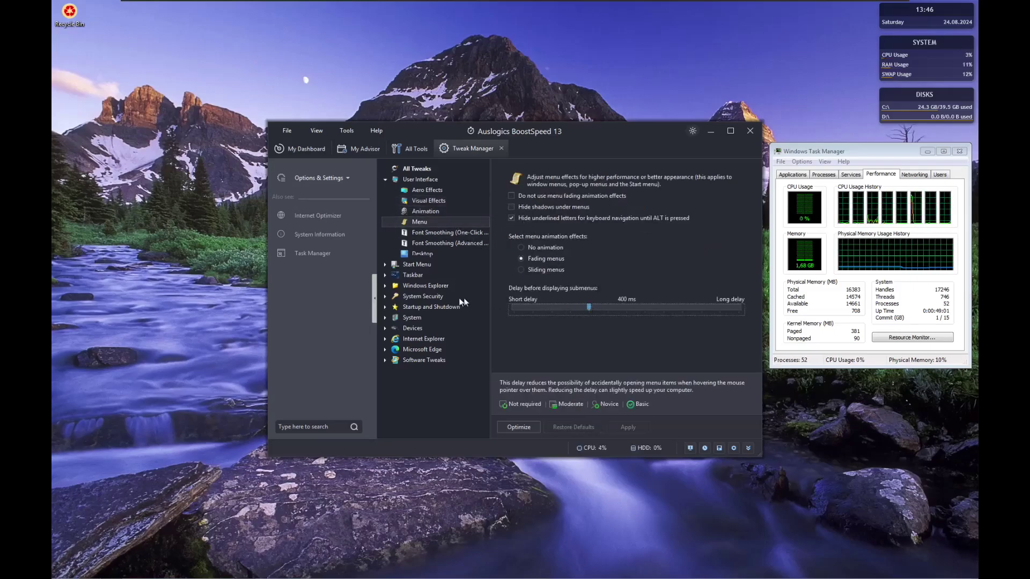
drag(587, 308, 436, 304)
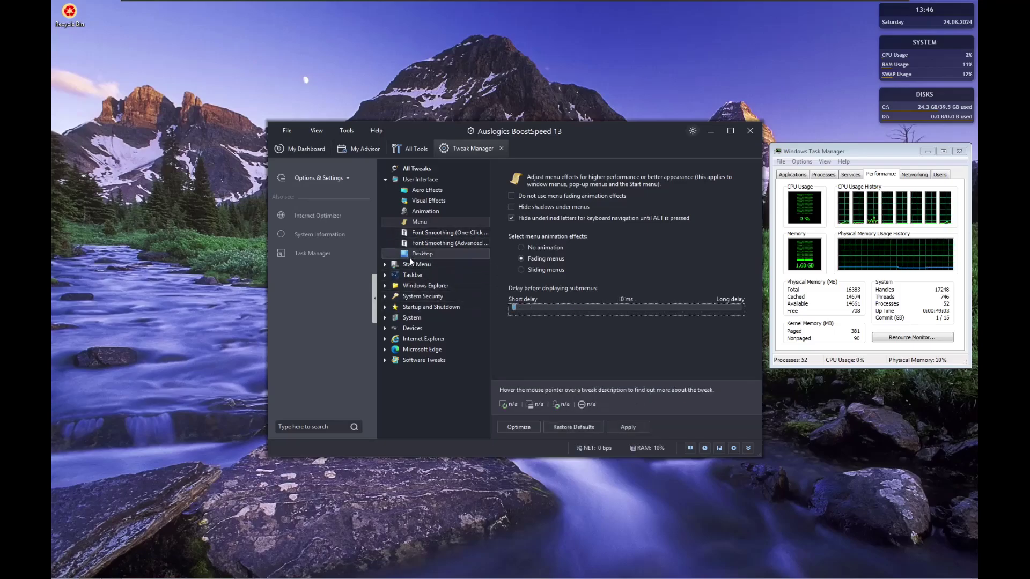
click(385, 182)
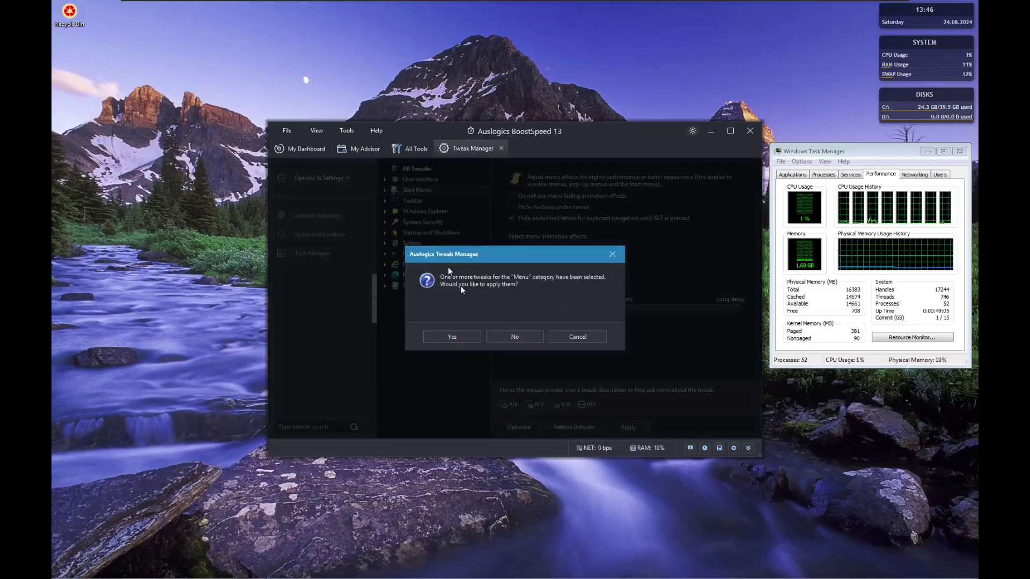
click(457, 334)
In the Start Menu Folder tweaks, show Downloads as a link and Favorites as a menu, and apply the changes.
click(511, 165)
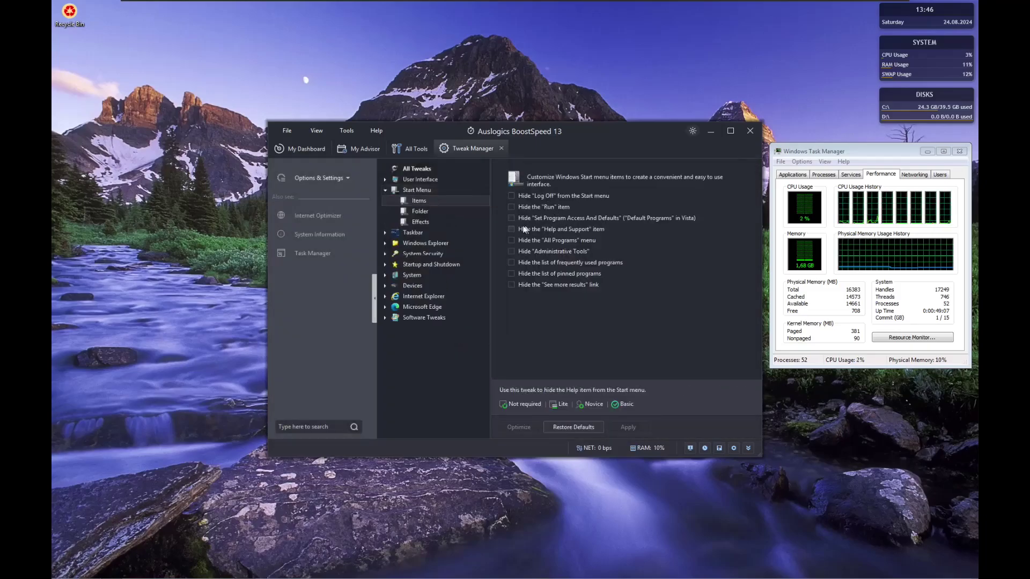
click(456, 211)
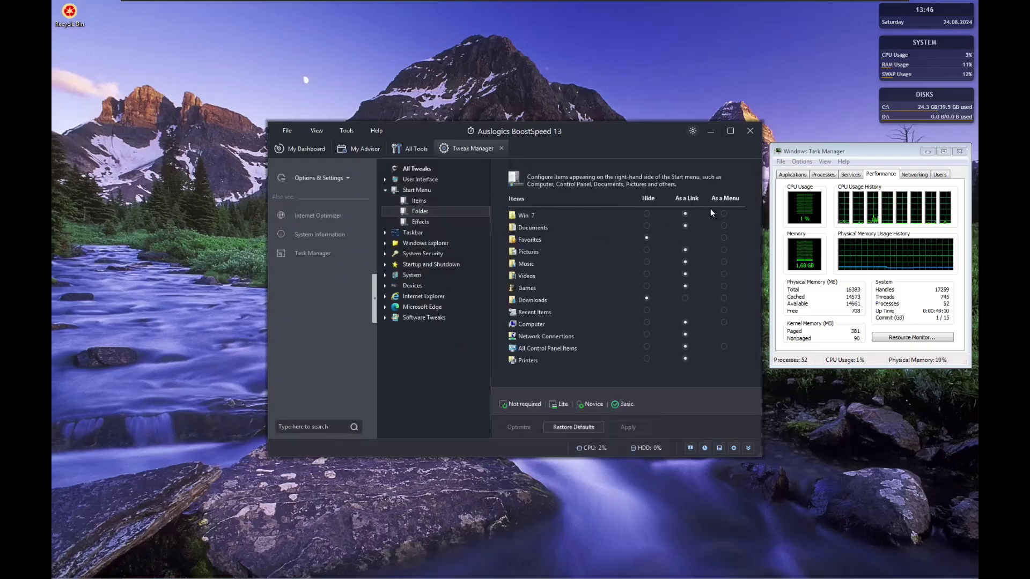
click(685, 299)
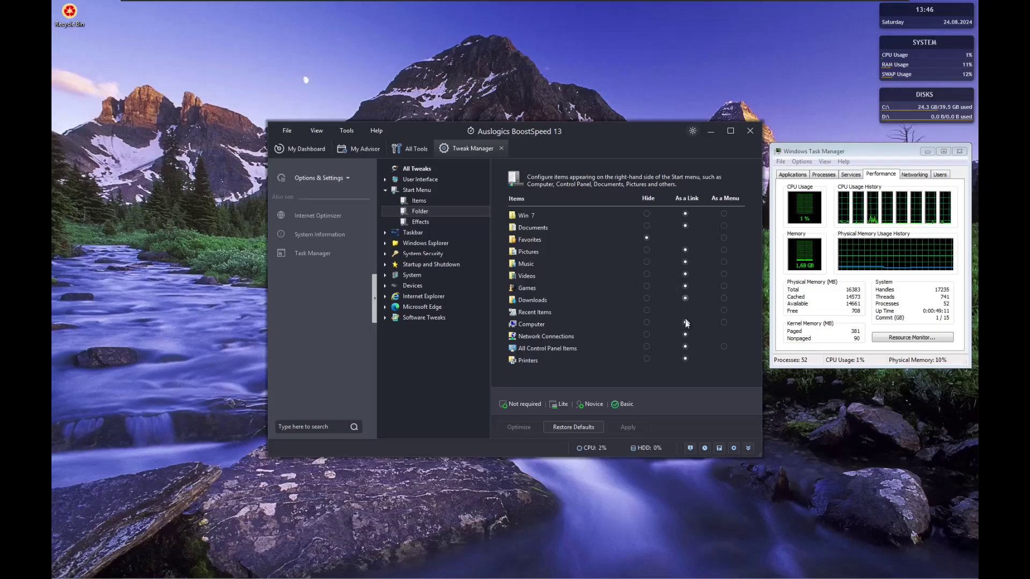
click(726, 238)
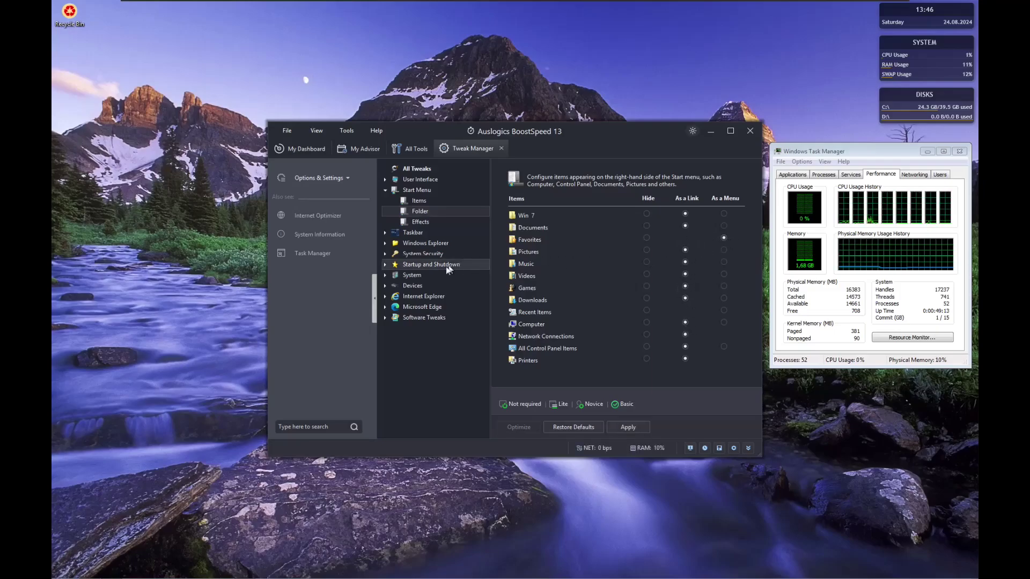
click(407, 234)
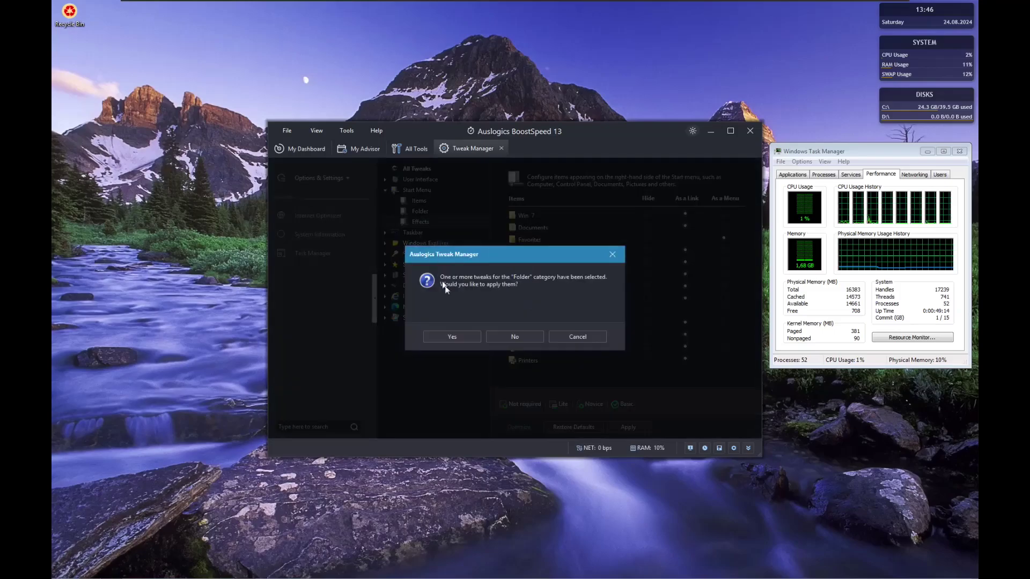
click(500, 333)
click(458, 212)
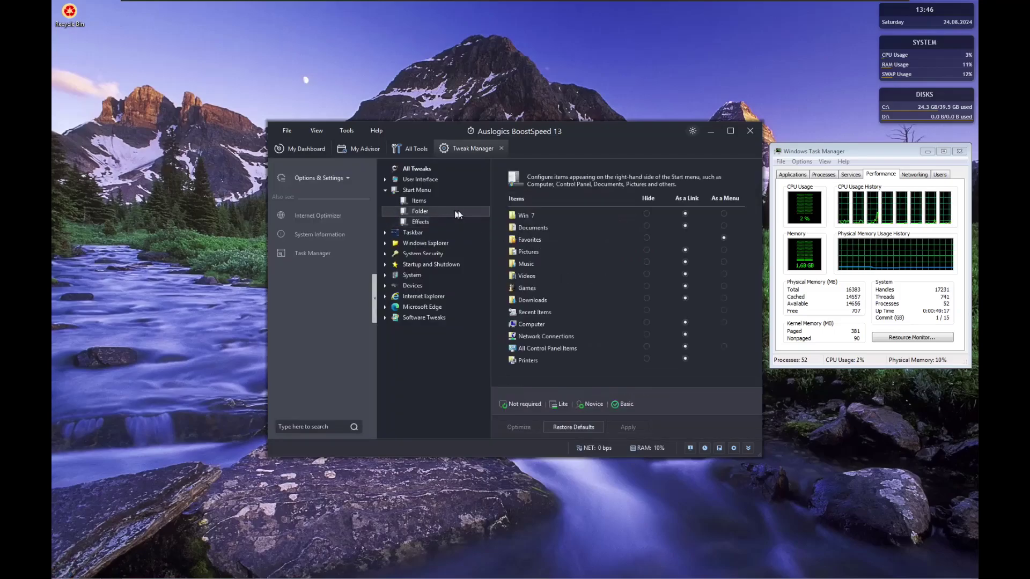
Go through the Taskbar category and apply its Effects and Buttons tweaks.
click(385, 189)
click(413, 200)
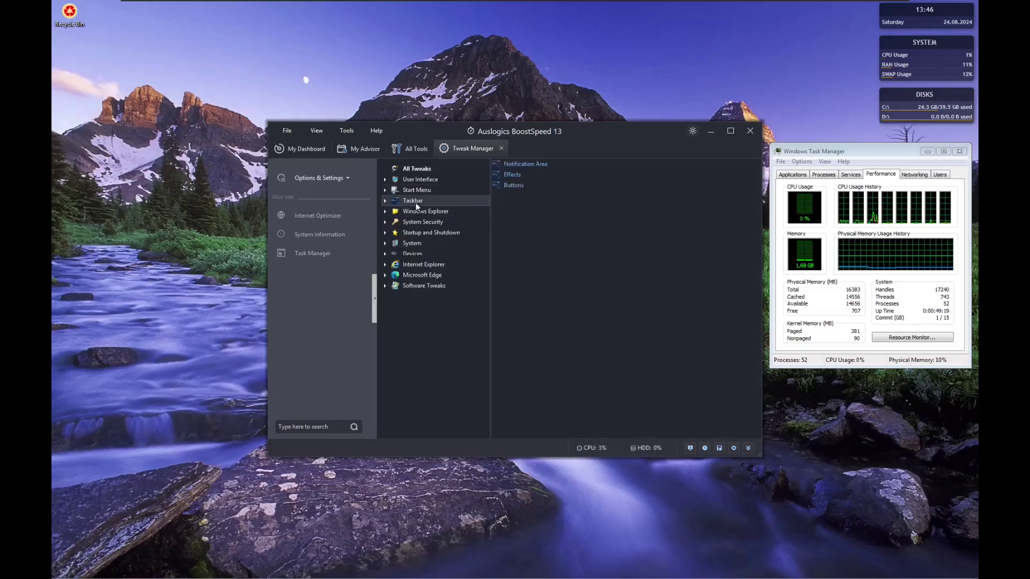
click(528, 171)
click(479, 220)
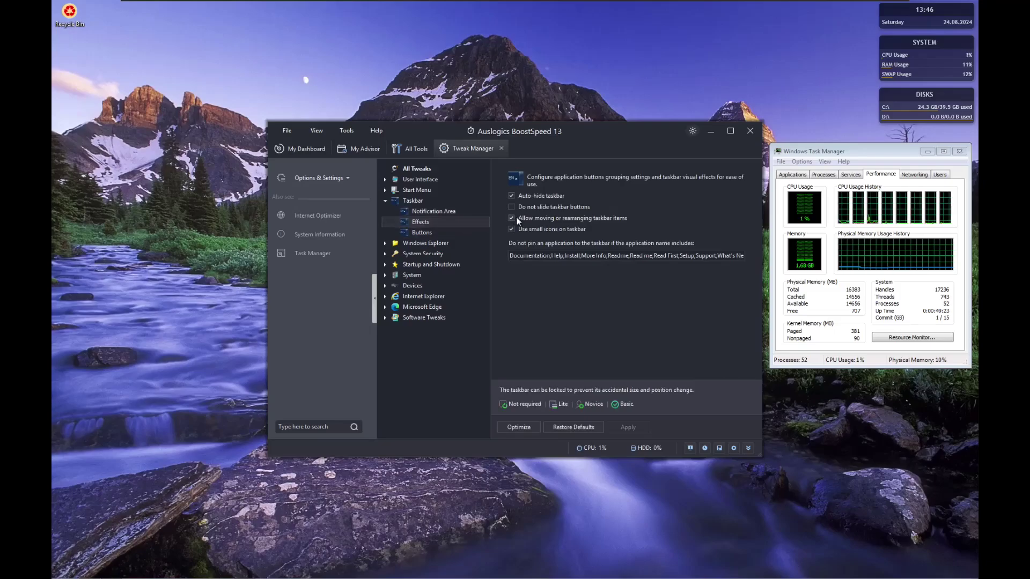
click(462, 233)
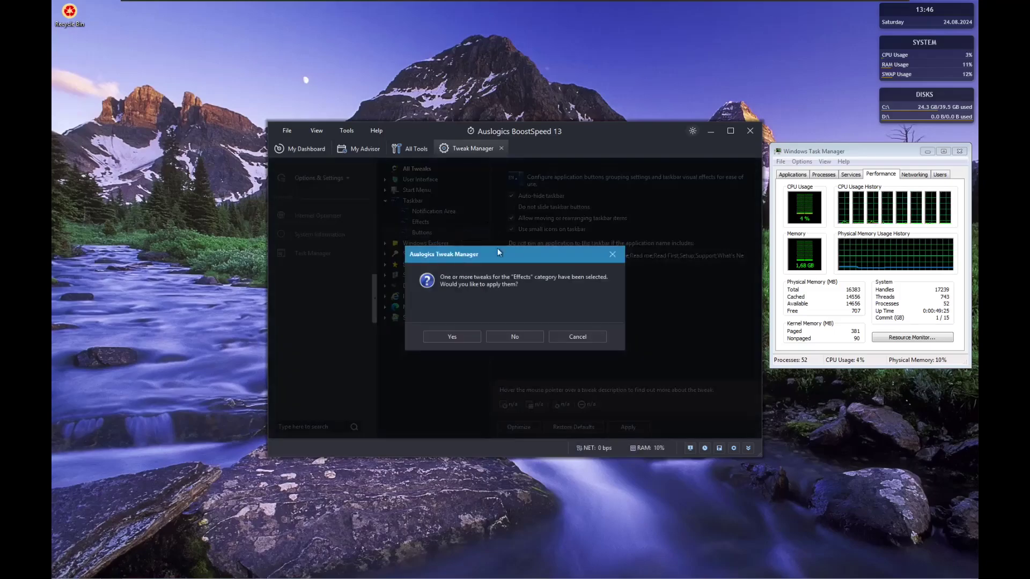
click(448, 338)
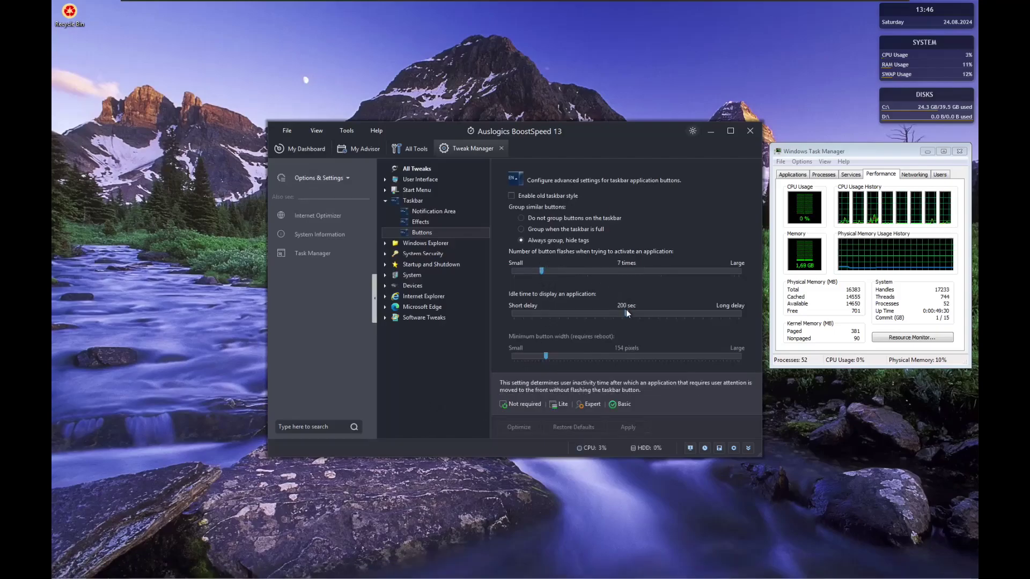
click(384, 202)
click(452, 337)
click(503, 337)
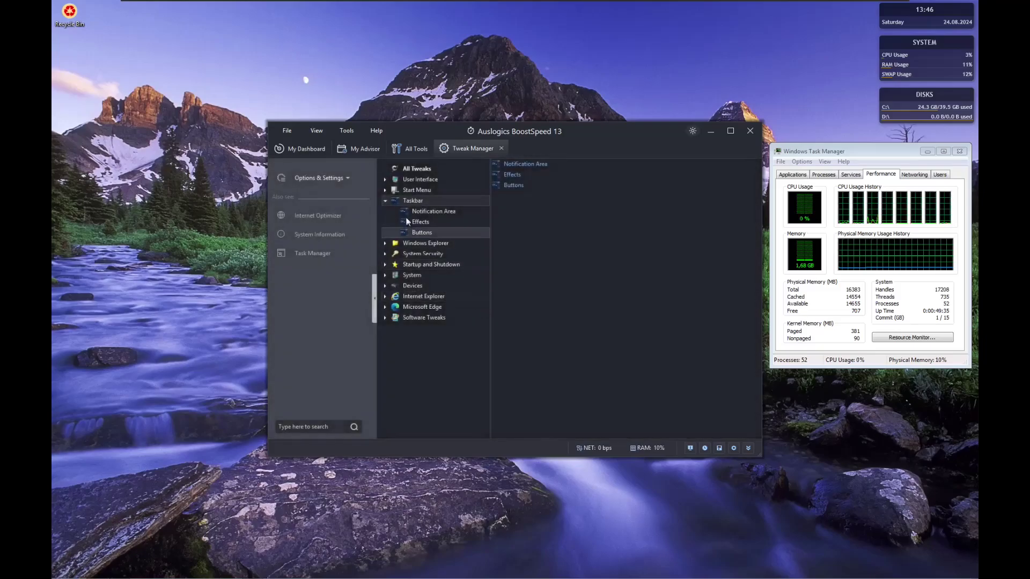
click(386, 200)
In the Windows Explorer View tweaks, enable always showing the menu bar and apply the change.
click(424, 211)
click(514, 166)
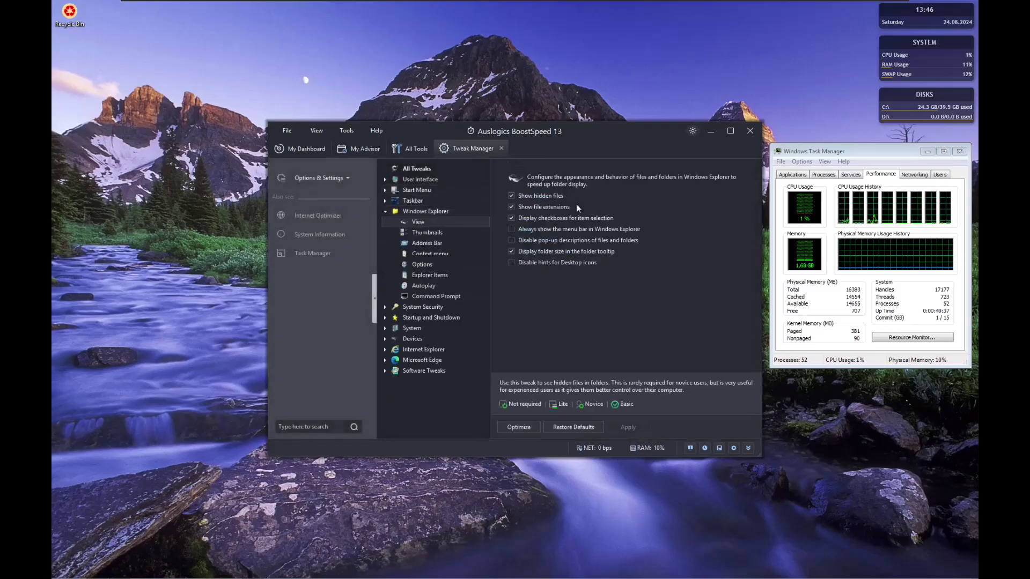
click(540, 228)
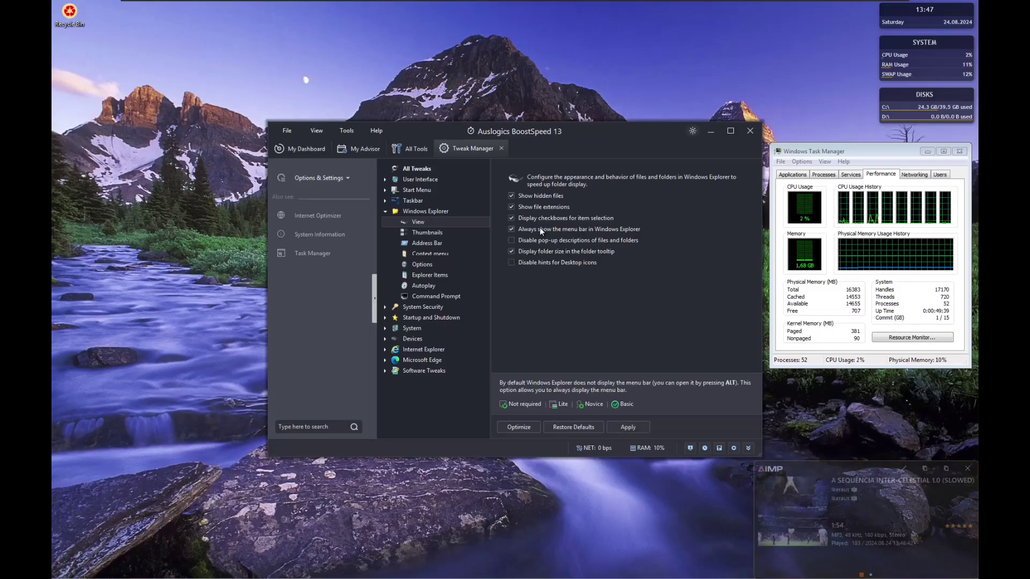
click(431, 231)
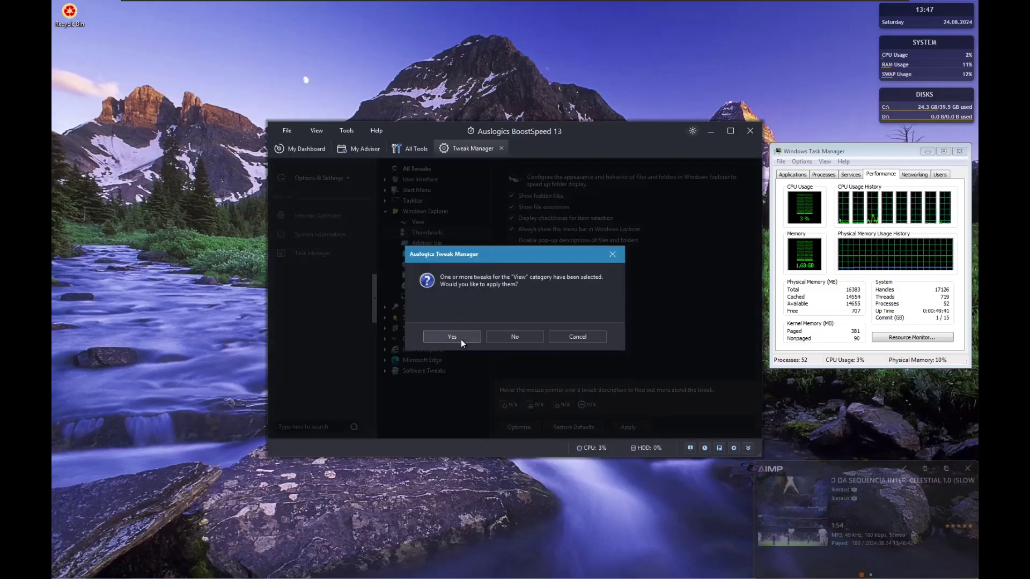
click(514, 336)
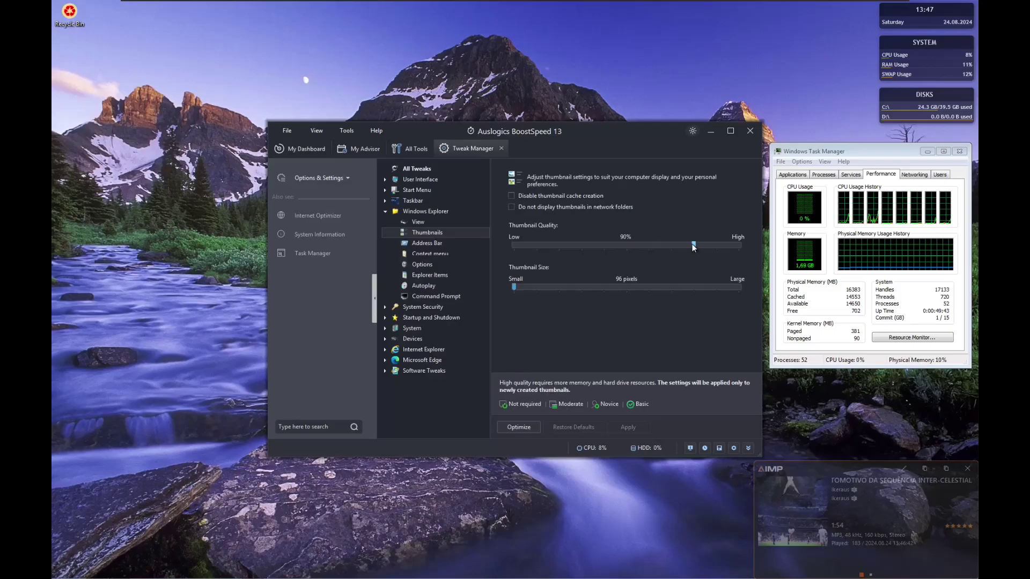
Set the Windows Explorer thumbnail quality to 100% and apply it.
drag(693, 245, 739, 245)
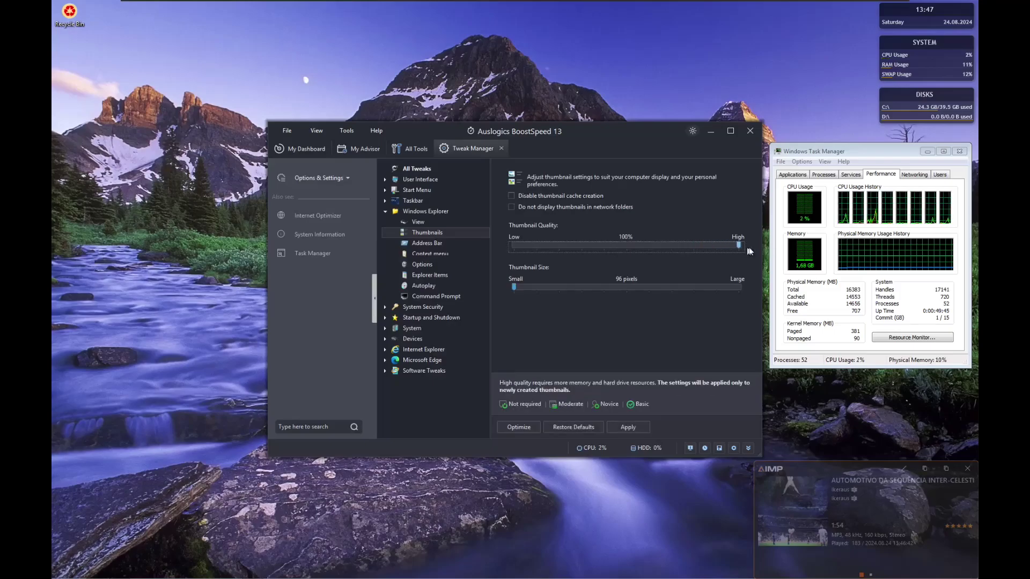
click(475, 249)
click(465, 334)
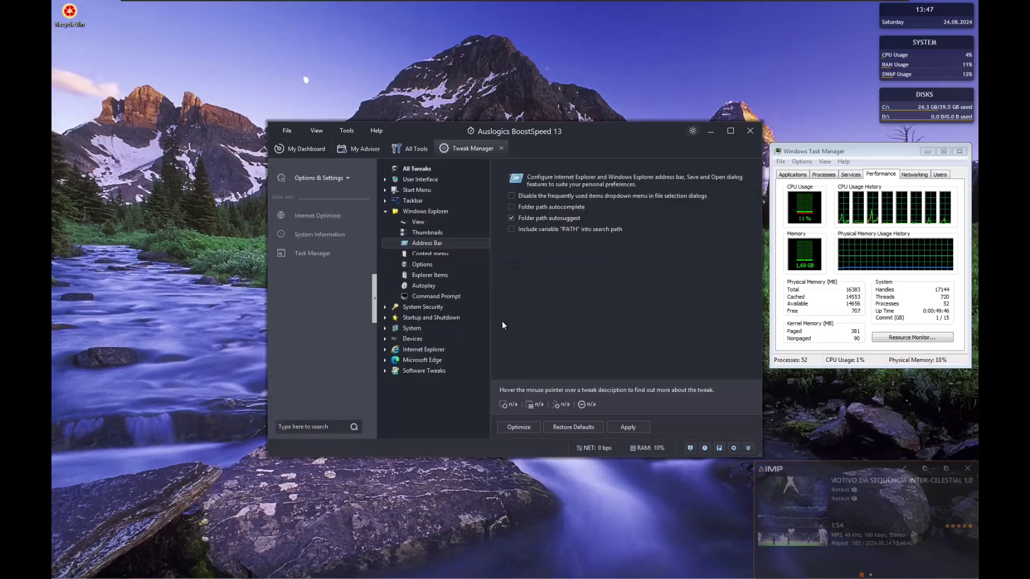
Enable folder path autocomplete and including the PATH variable in the search path for the Address Bar, and apply both tweaks.
click(526, 230)
click(536, 207)
click(420, 255)
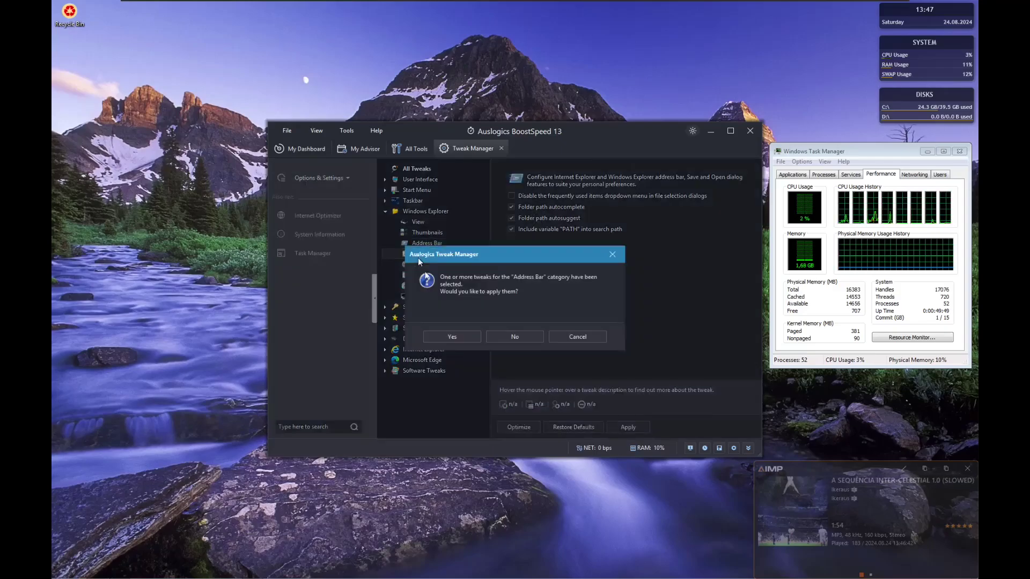
click(453, 336)
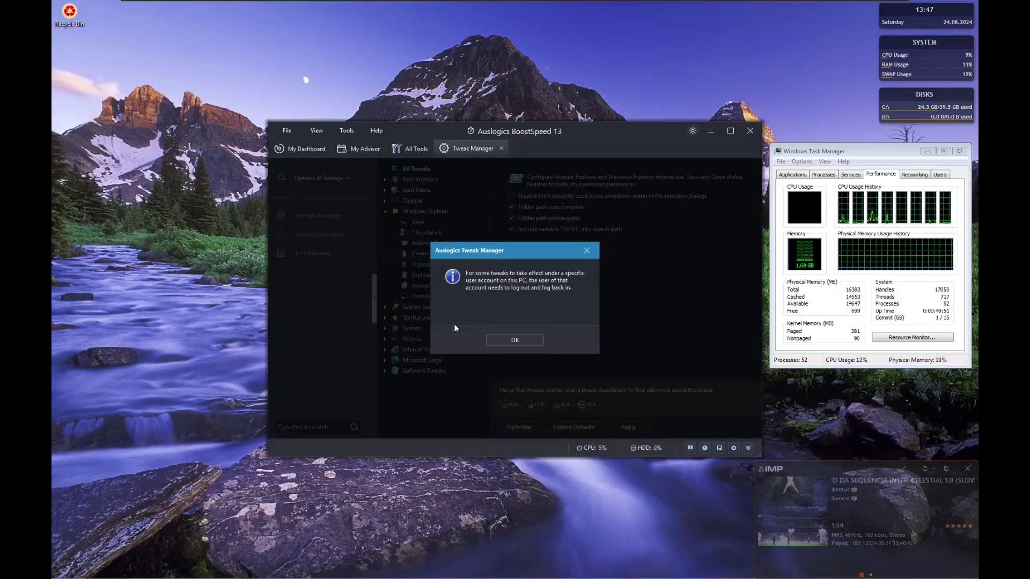
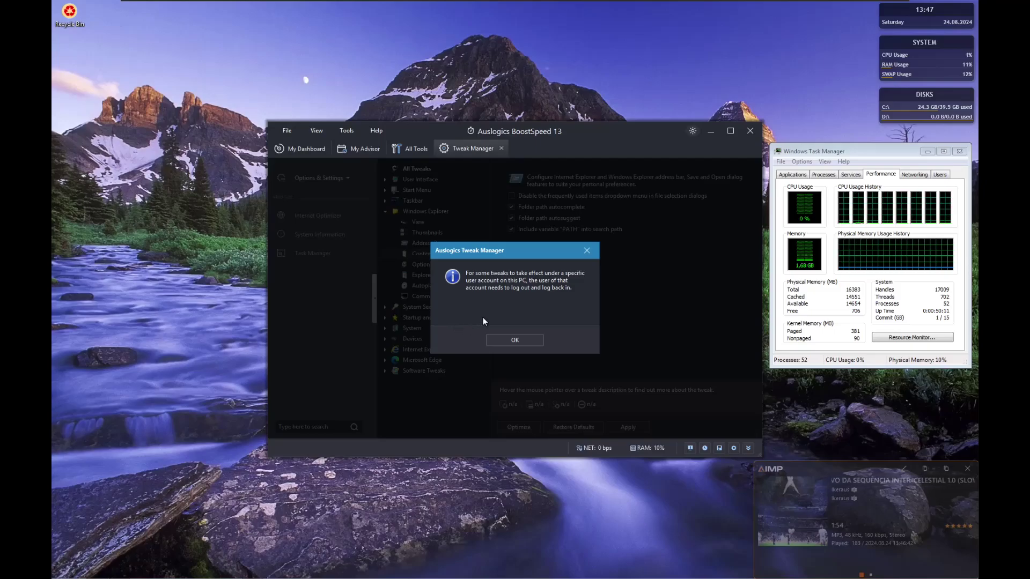
click(537, 339)
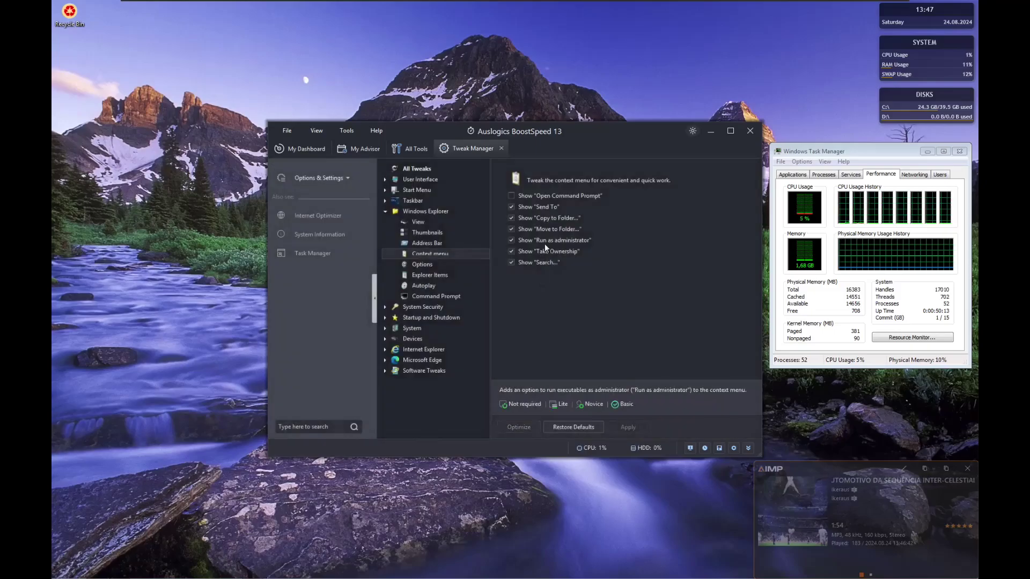
Add "Open Command Prompt" to the Windows Explorer context menu and apply the tweak.
click(573, 195)
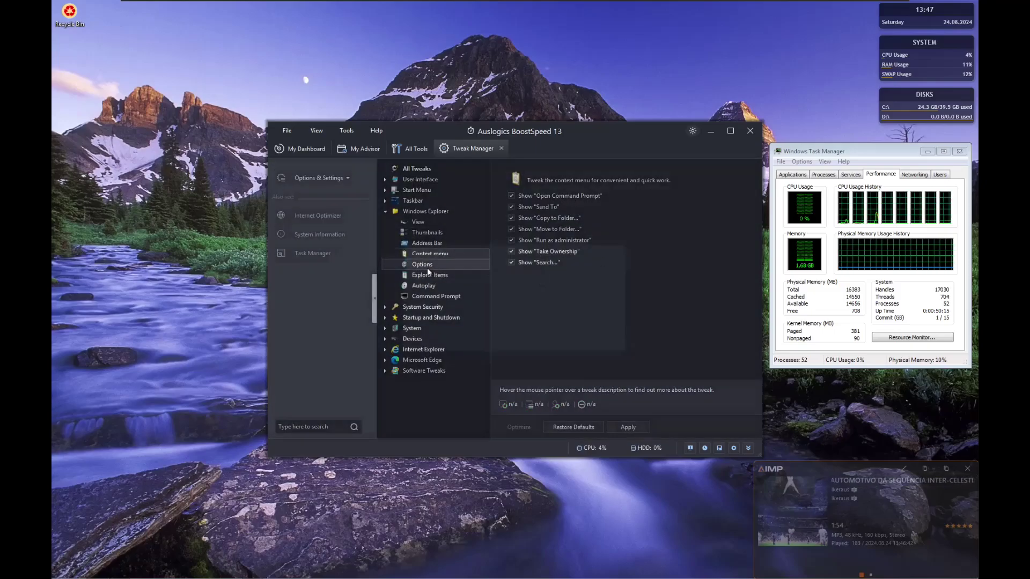
click(427, 268)
click(516, 336)
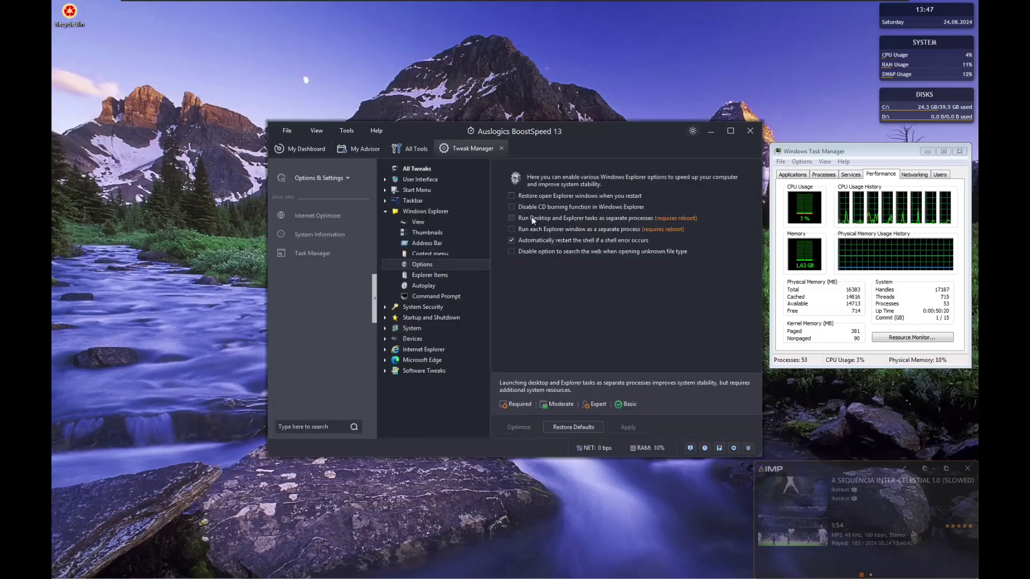
Enable restoring open Explorer windows on restart in the Windows Explorer Options tweaks and apply it.
click(536, 196)
click(452, 276)
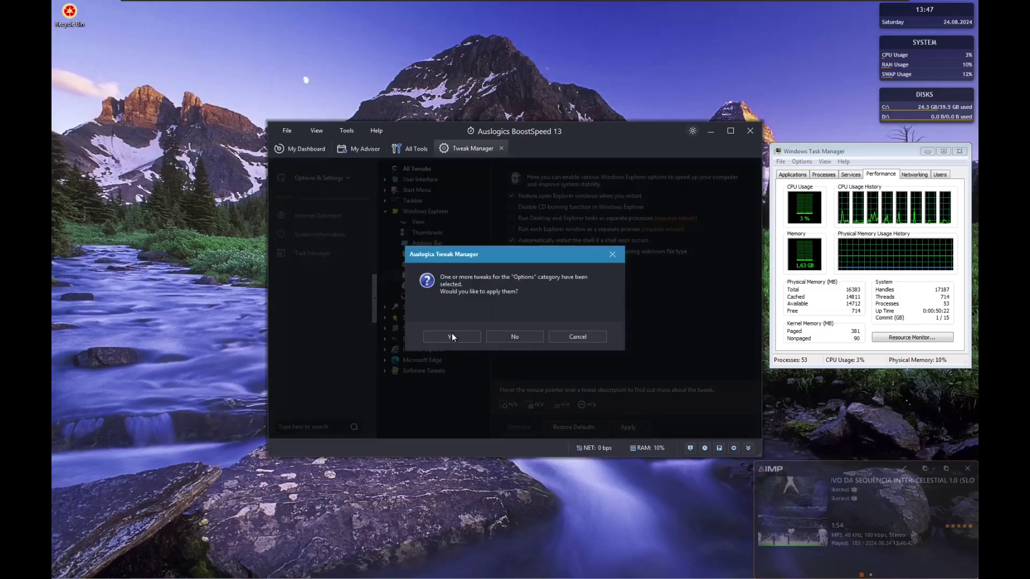
click(493, 336)
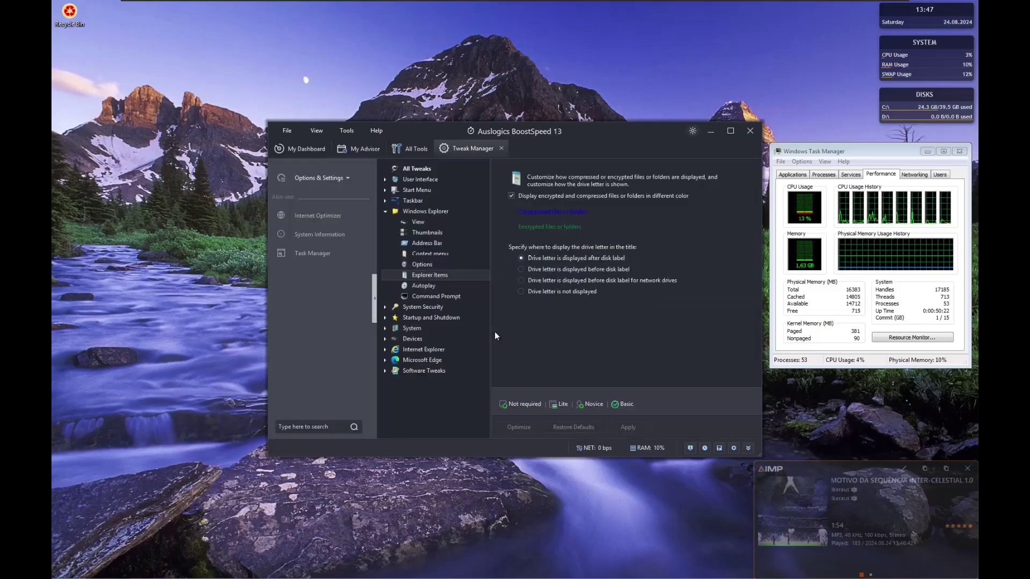
Review the Autoplay and Command Prompt tweaks and open the UAC tweaks under System Security, applying any pending change.
click(456, 293)
click(455, 286)
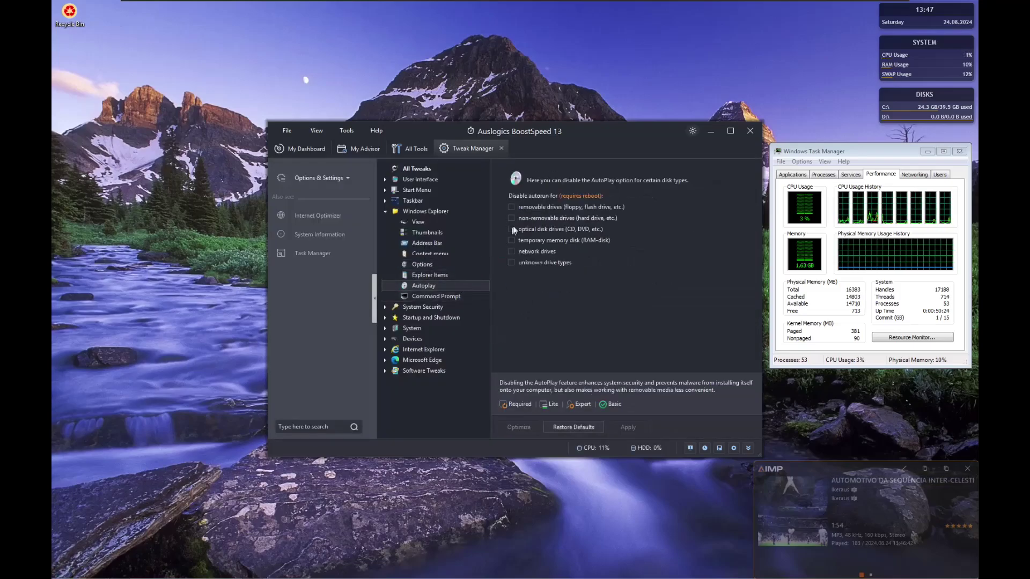
click(458, 295)
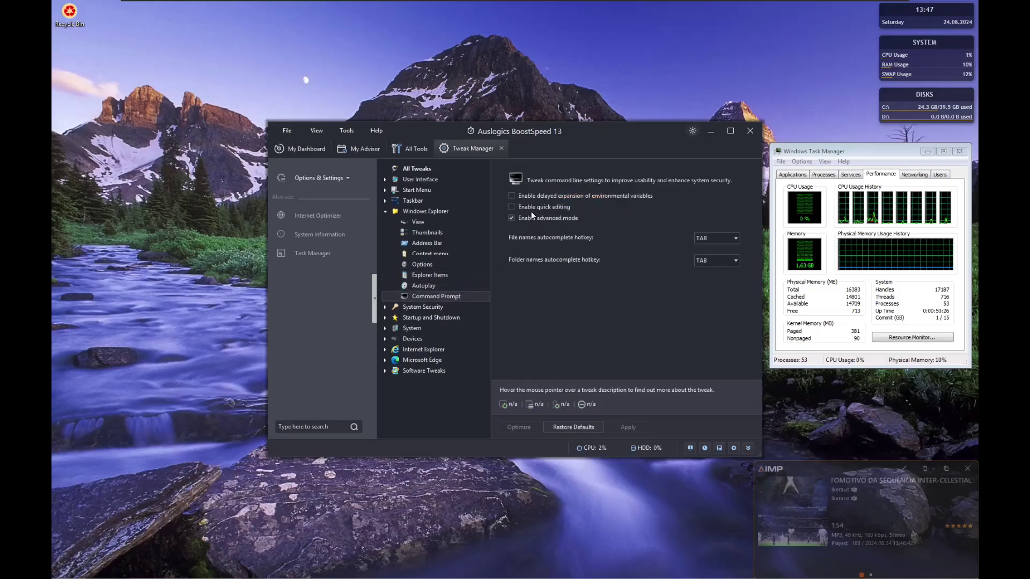
click(385, 213)
click(405, 231)
click(451, 336)
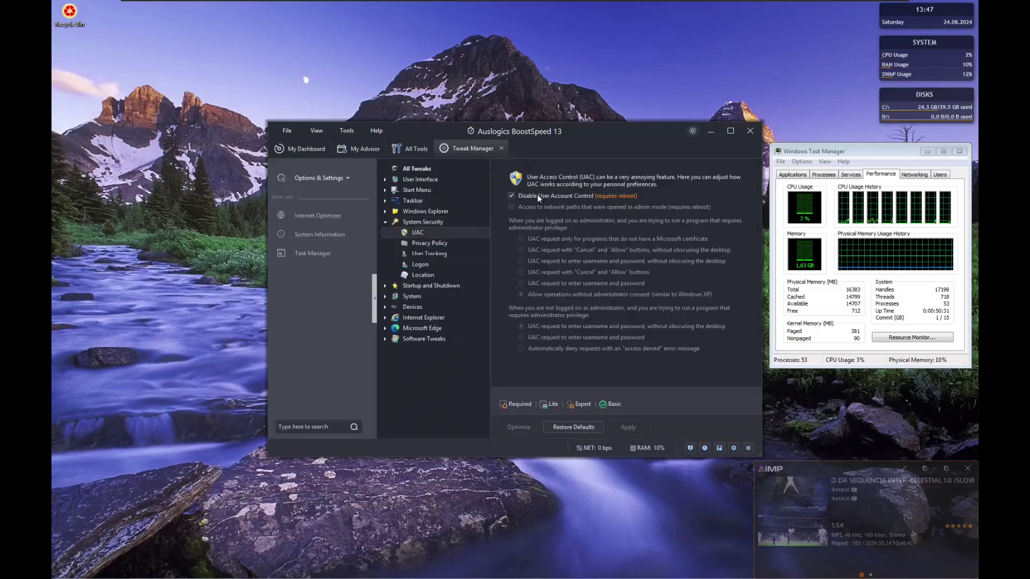
Enable all the Privacy Policy checkbox tweaks, including clearing and encrypting the paging file and disabling fast user switching, and apply them.
click(439, 243)
click(529, 287)
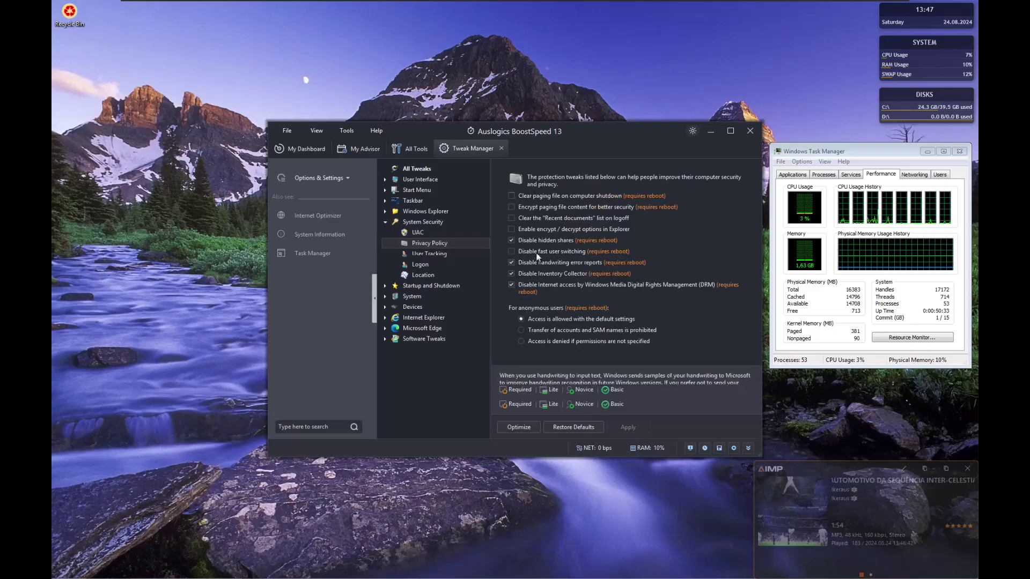
click(534, 252)
click(540, 230)
click(543, 218)
click(547, 207)
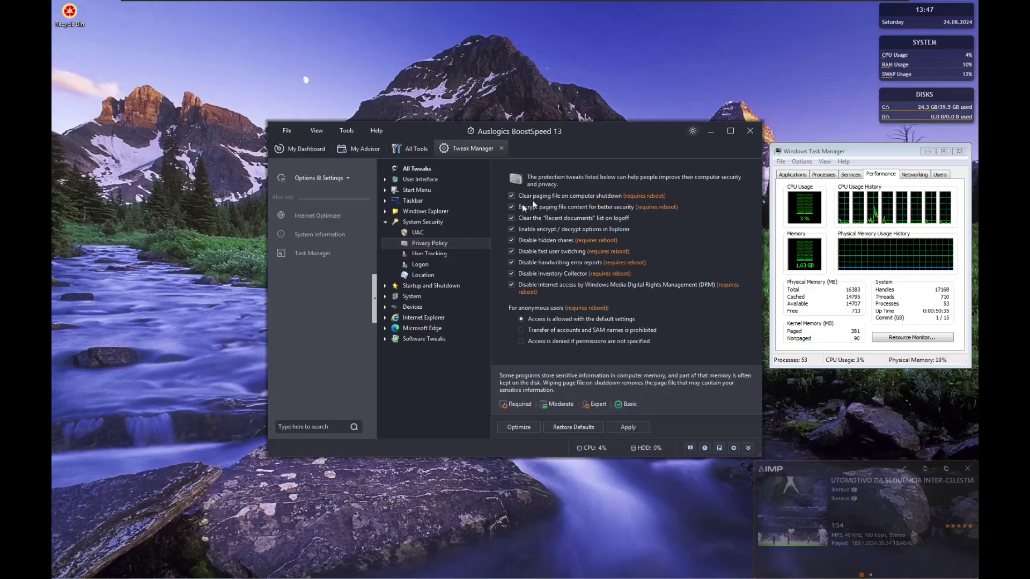
click(532, 197)
click(425, 255)
click(512, 333)
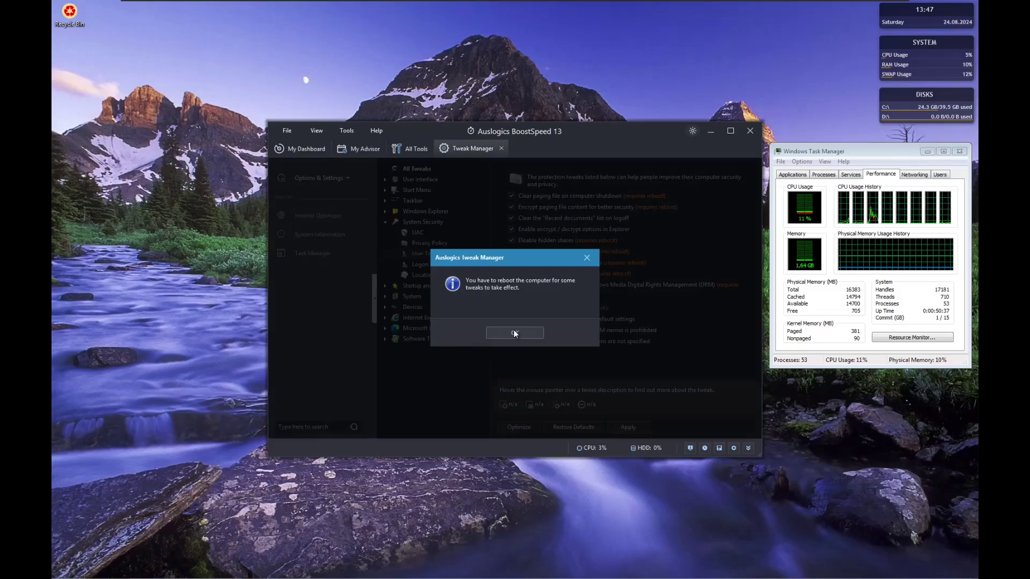
In User Tracking, disable handwriting info sharing, user tracking and the "Recent Documents" list, and apply the tweaks.
click(529, 218)
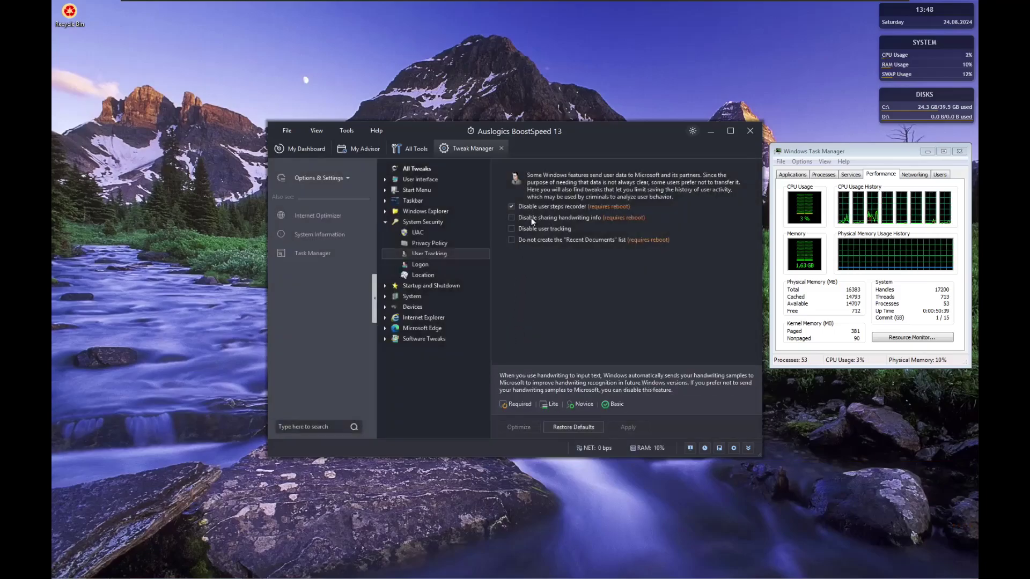
click(531, 228)
click(523, 240)
click(426, 268)
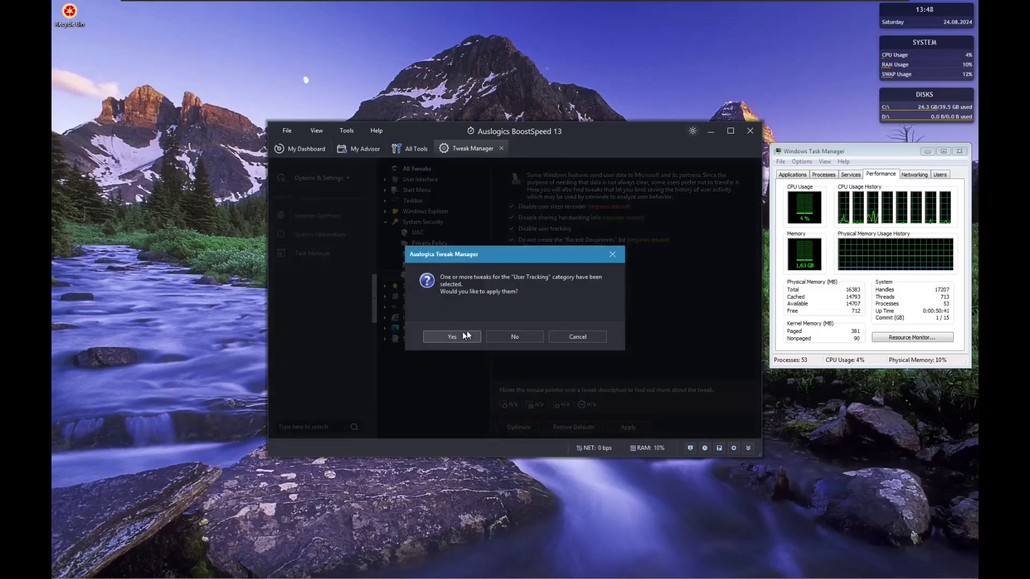
click(511, 336)
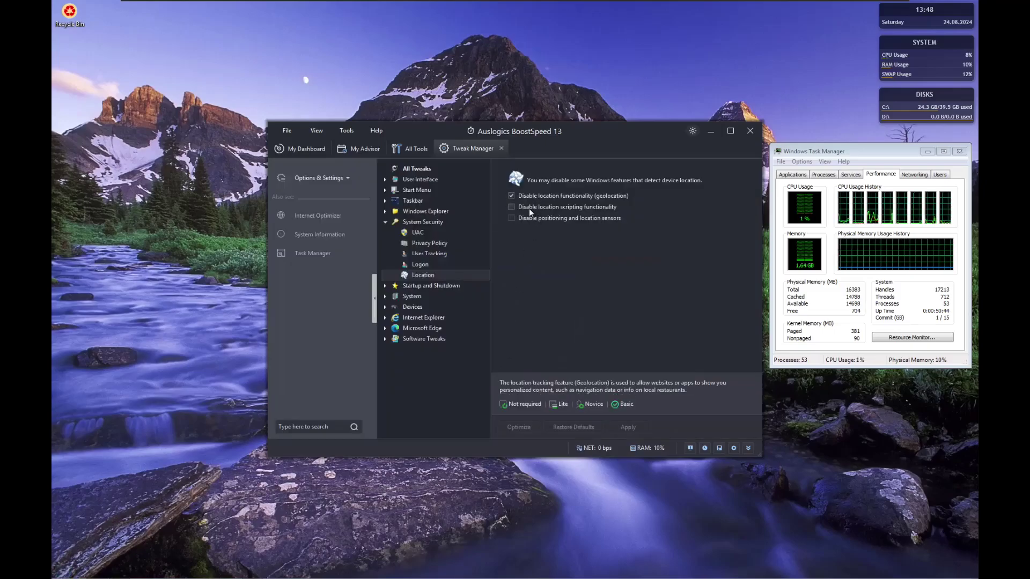
Disable location scripting functionality and positioning and location sensors in the Location tweaks and apply both.
click(529, 208)
click(528, 218)
click(426, 267)
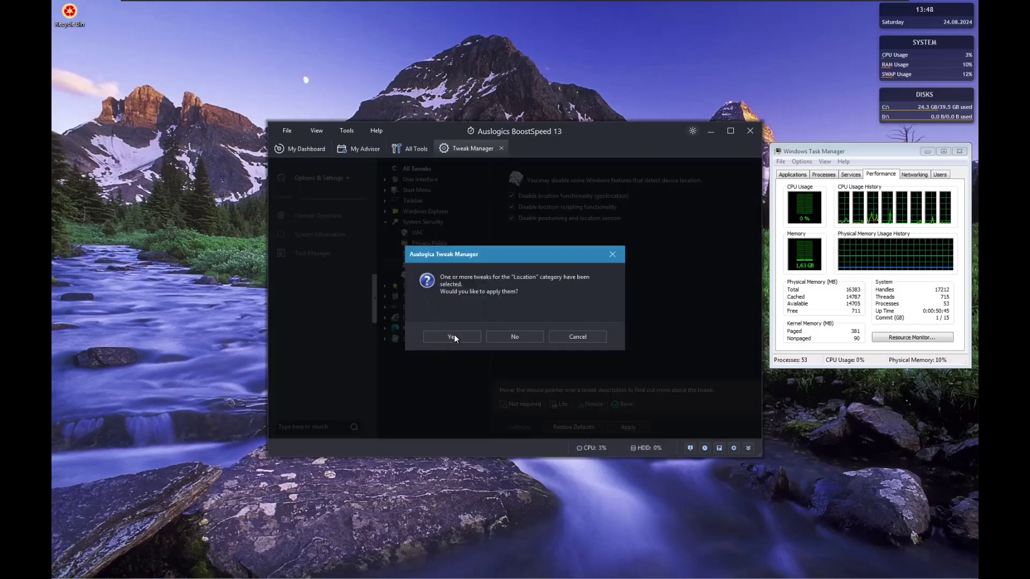
click(512, 336)
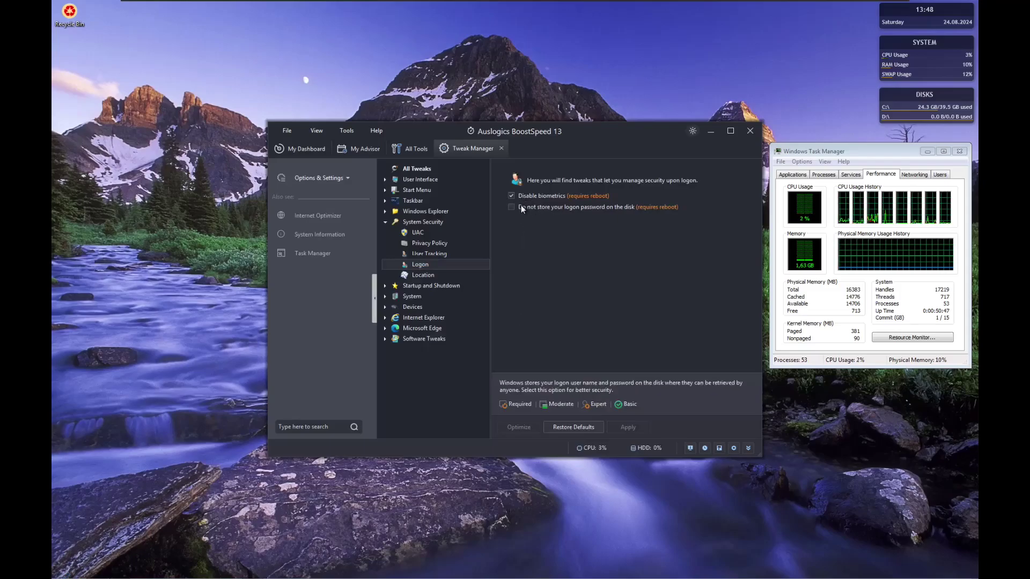
Review the Startup, Legal Notice and Automatic Logon tweaks under Startup and Shutdown.
click(384, 222)
click(408, 232)
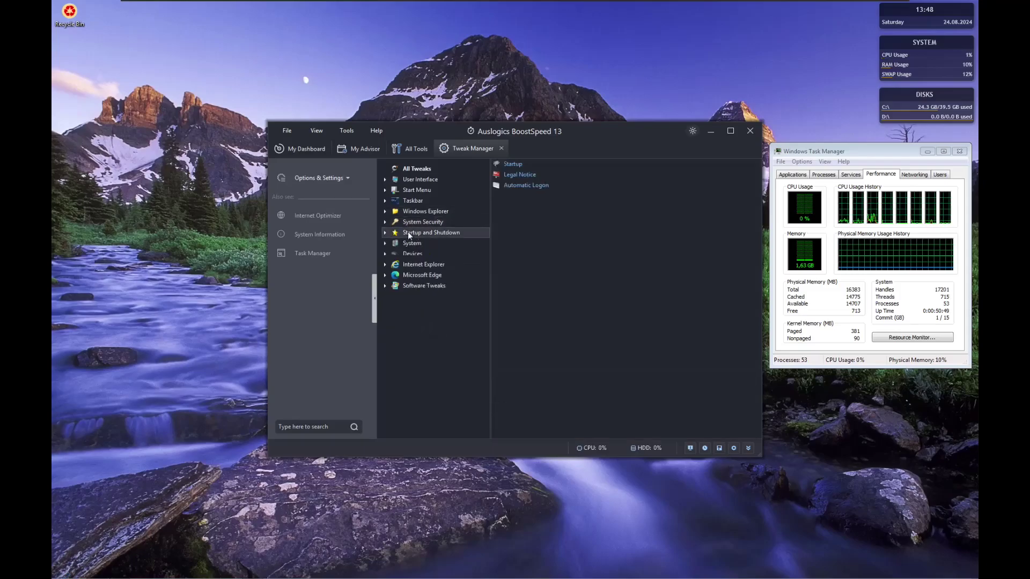
click(512, 164)
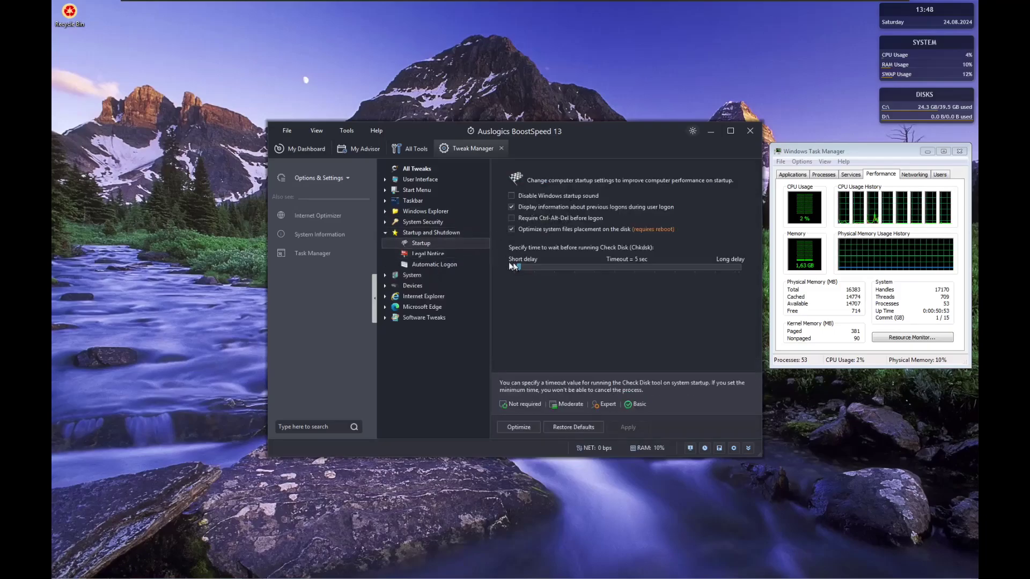
click(468, 253)
click(456, 263)
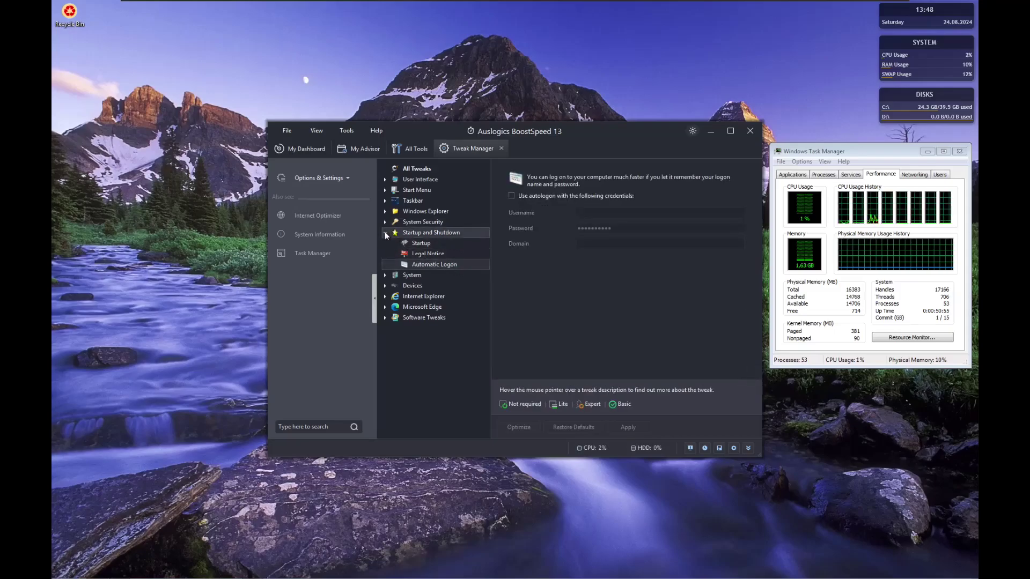
Clear the Manufacturer and Model values in the System category's OEM Info & Registration tweaks.
click(384, 232)
click(423, 243)
click(524, 162)
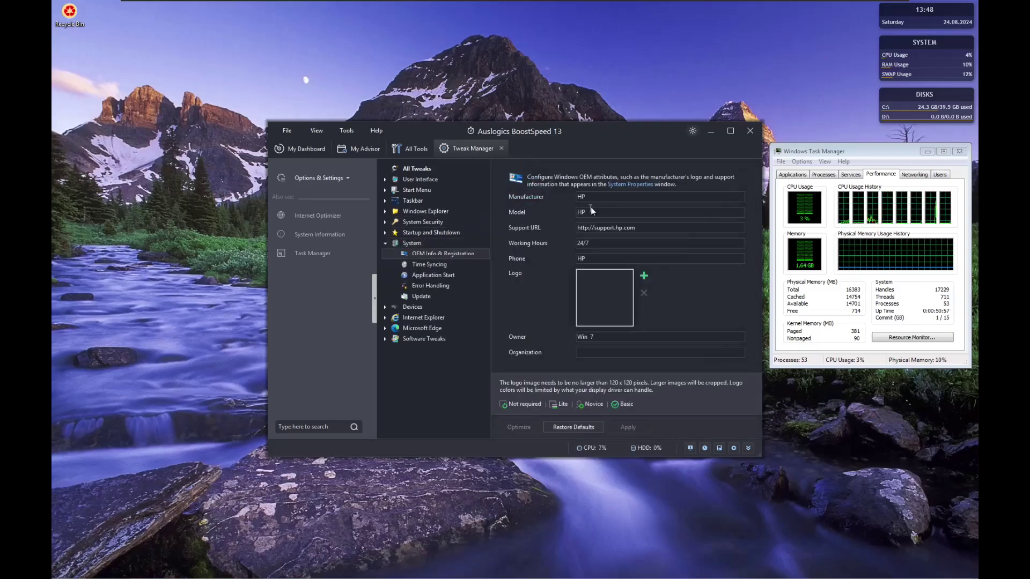
double_click(580, 197)
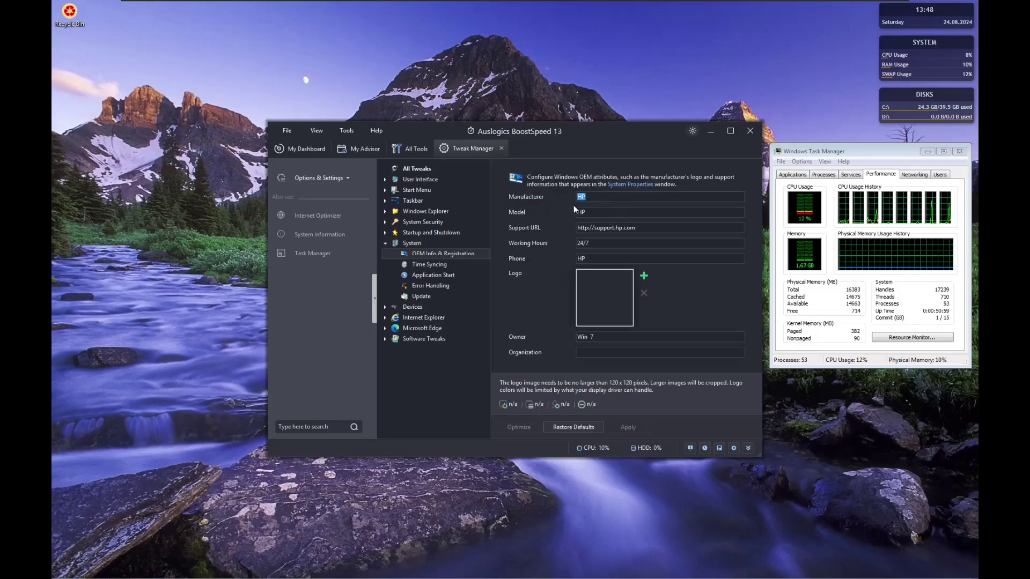
key(BackSpace)
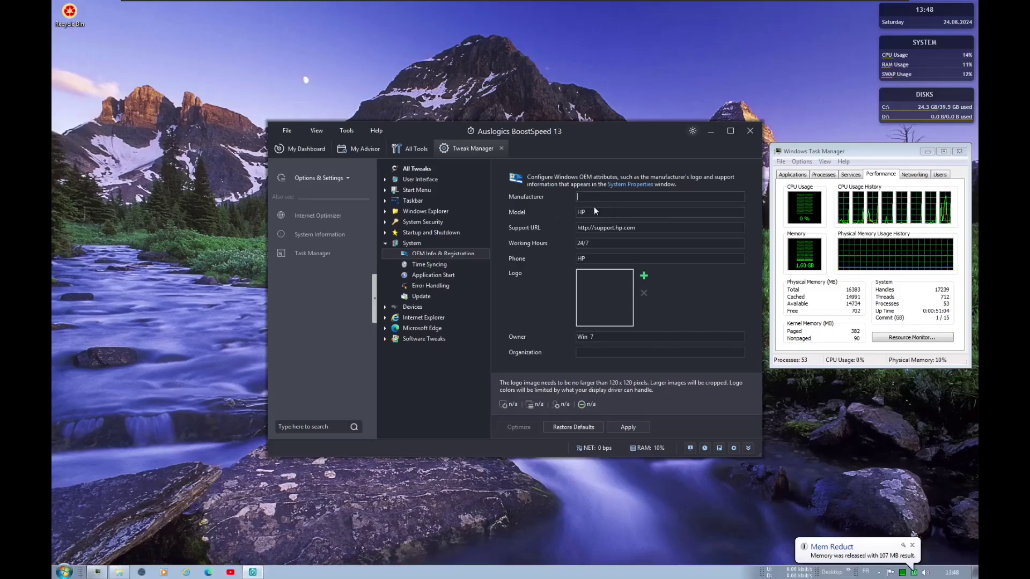
double_click(590, 217)
key(BackSpace)
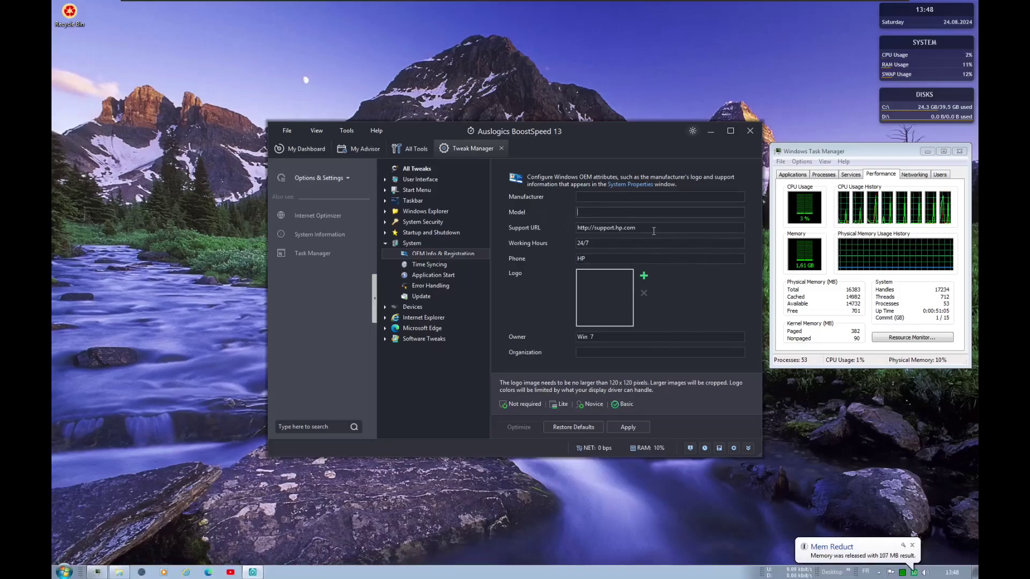
Clear the OEM Support URL, Working Hours and Phone values and apply the OEM Info & Registration changes.
key(Tab)
key(BackSpace)
key(Tab)
key(BackSpace)
key(Tab)
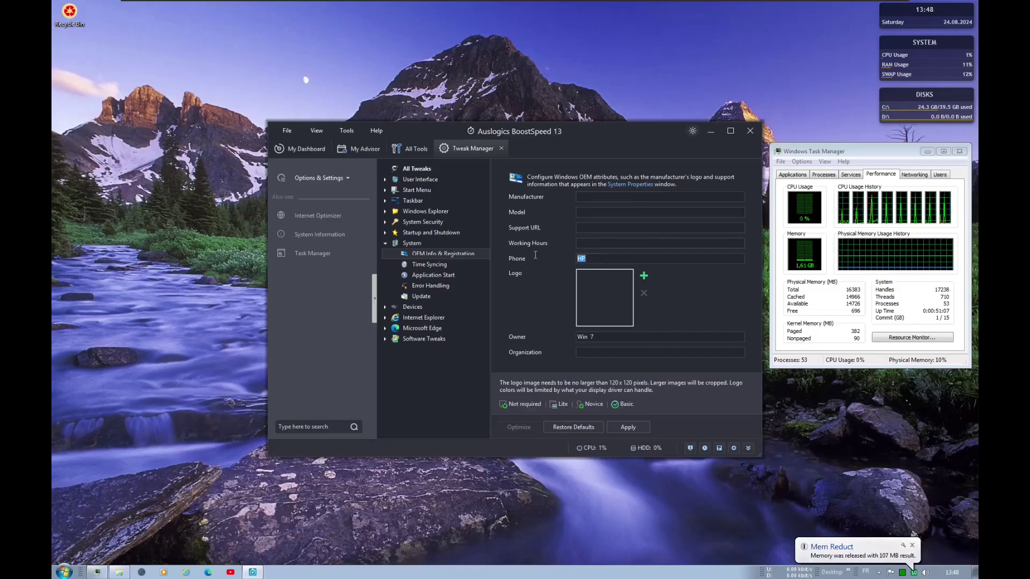
key(BackSpace)
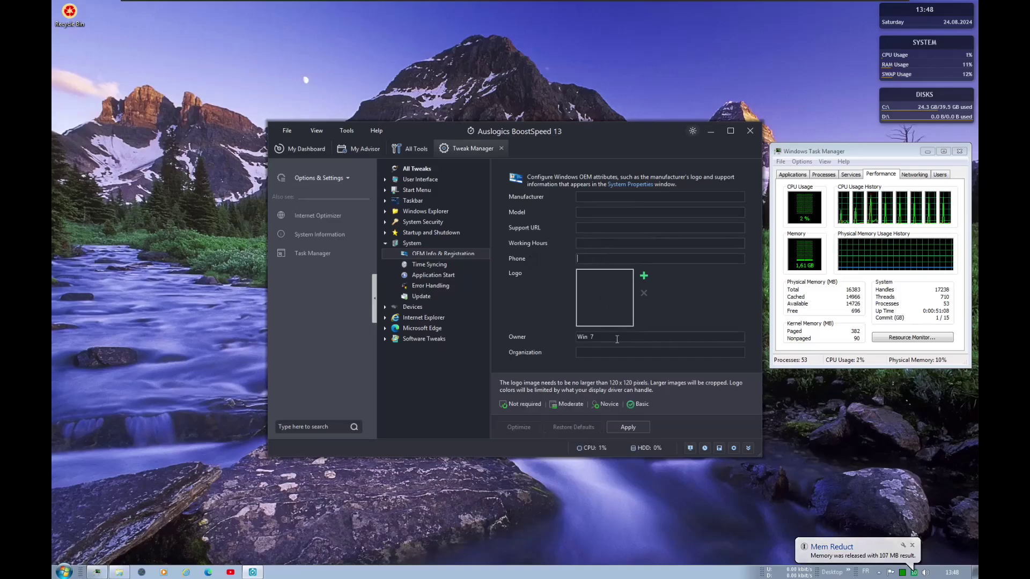
click(417, 263)
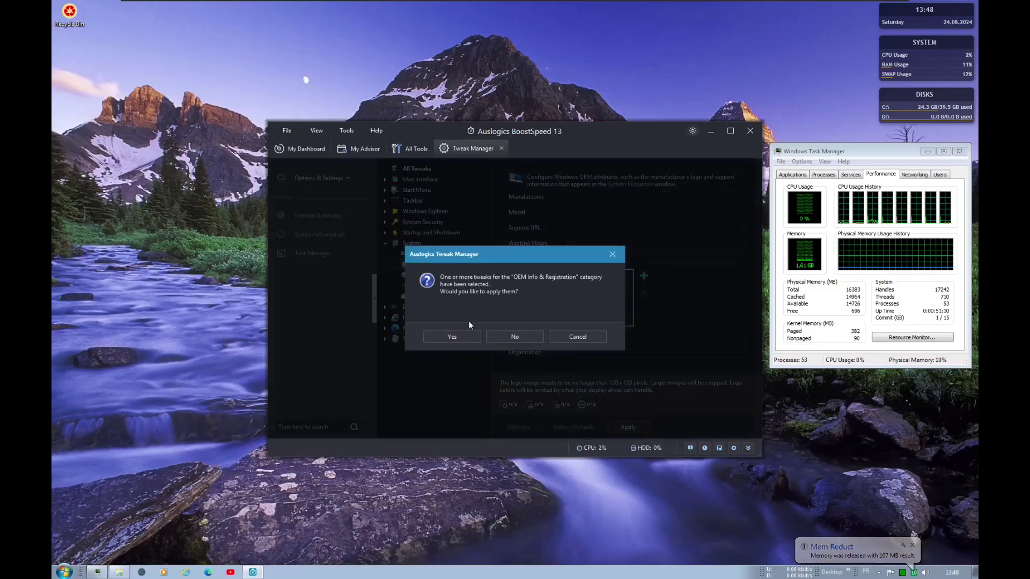
click(517, 333)
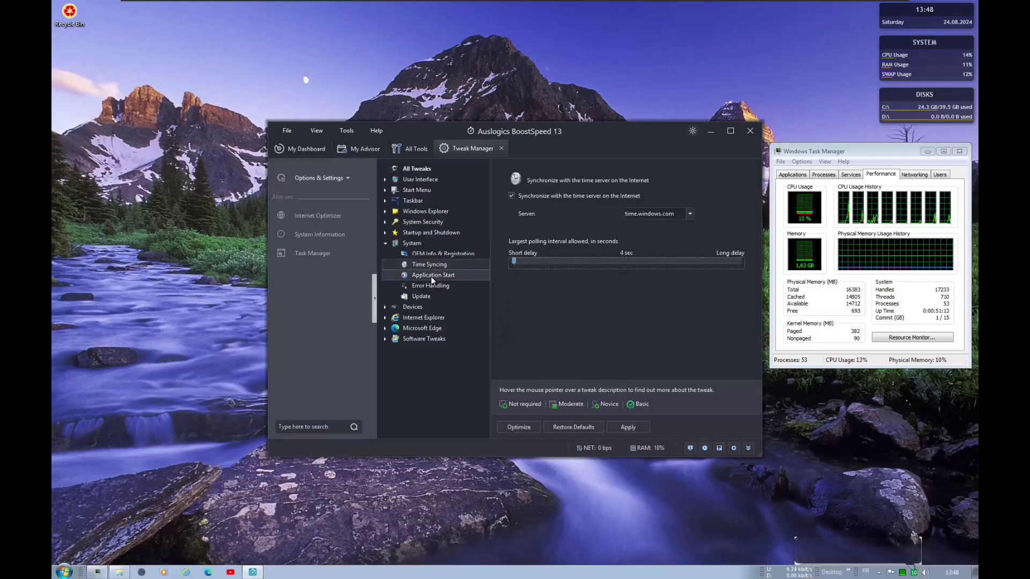
Apply the pending Time Syncing change, and in Error Handling enable the error notification window and not saving reports, applying both.
click(431, 277)
click(441, 335)
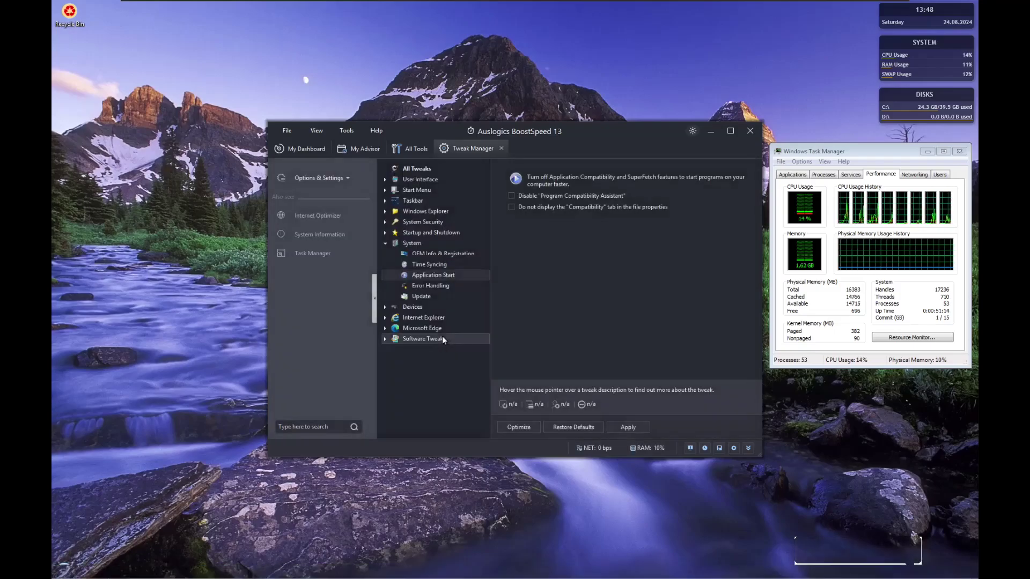
click(427, 285)
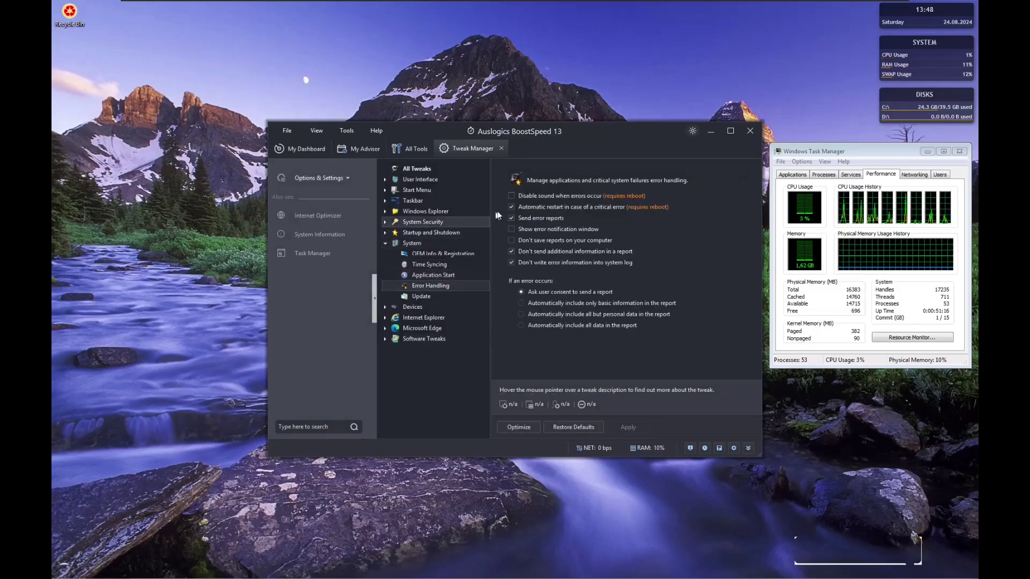
click(539, 240)
click(543, 230)
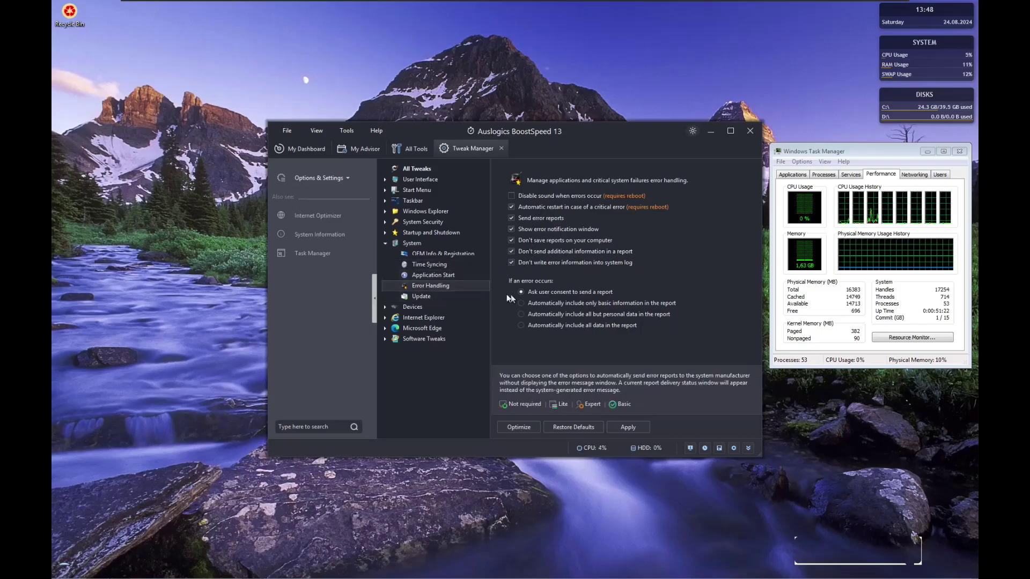
click(440, 296)
click(451, 337)
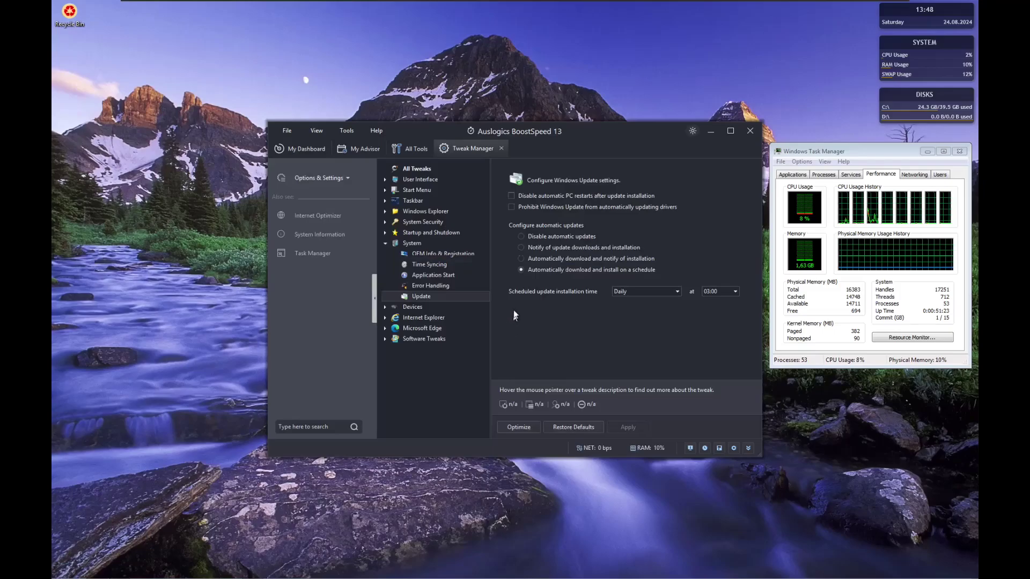
Disable automatic updates in the Windows Update tweaks and apply the change.
click(529, 237)
click(384, 245)
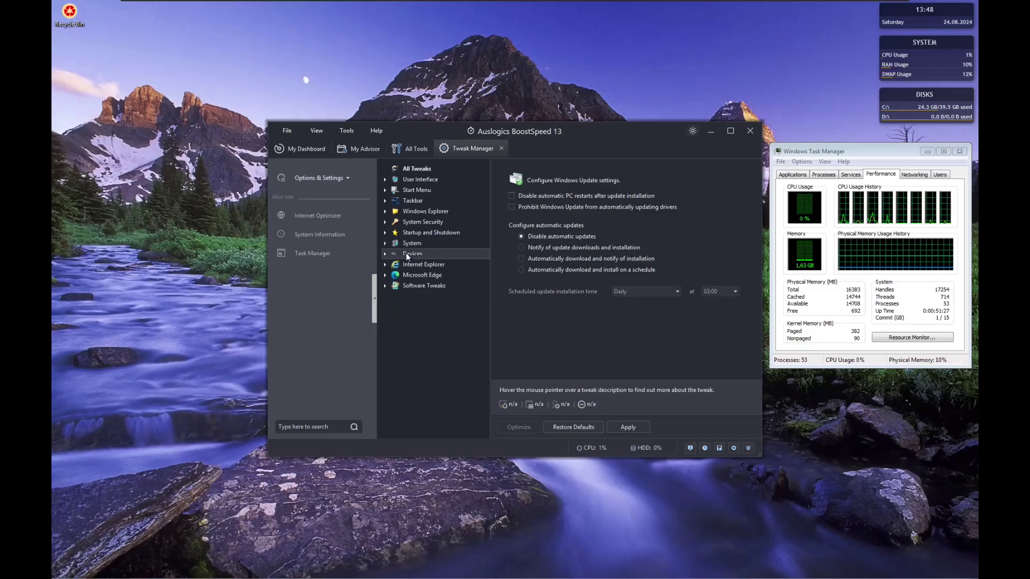
click(407, 253)
click(454, 336)
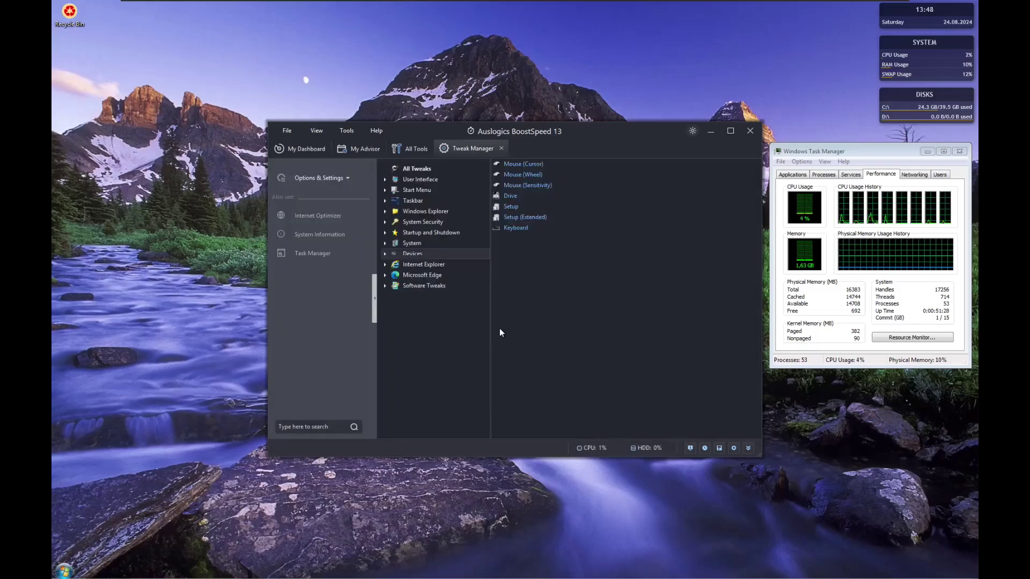
Review the hard drive performance tweaks in the Devices category and acknowledge the reboot notice.
click(510, 197)
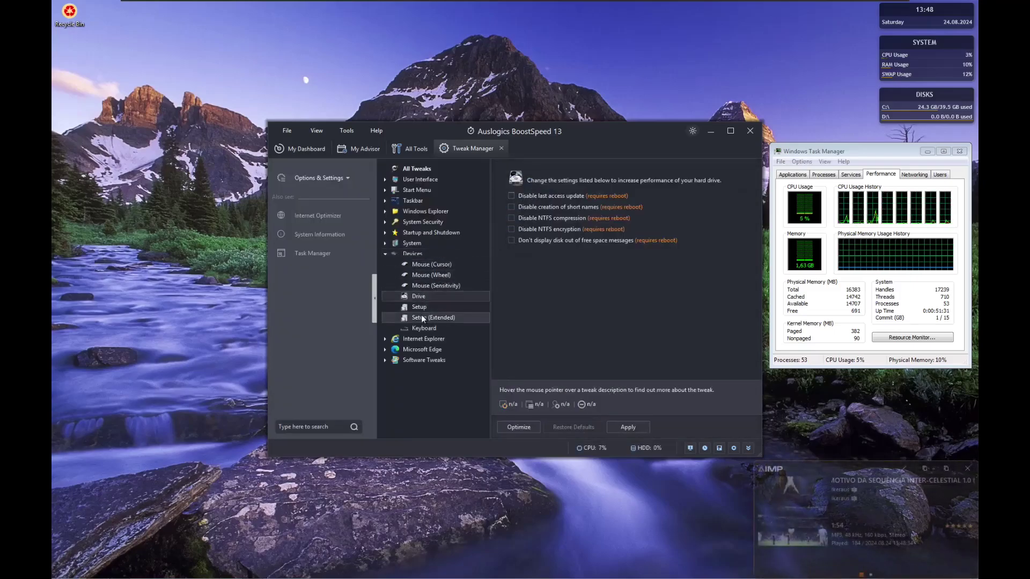
click(385, 254)
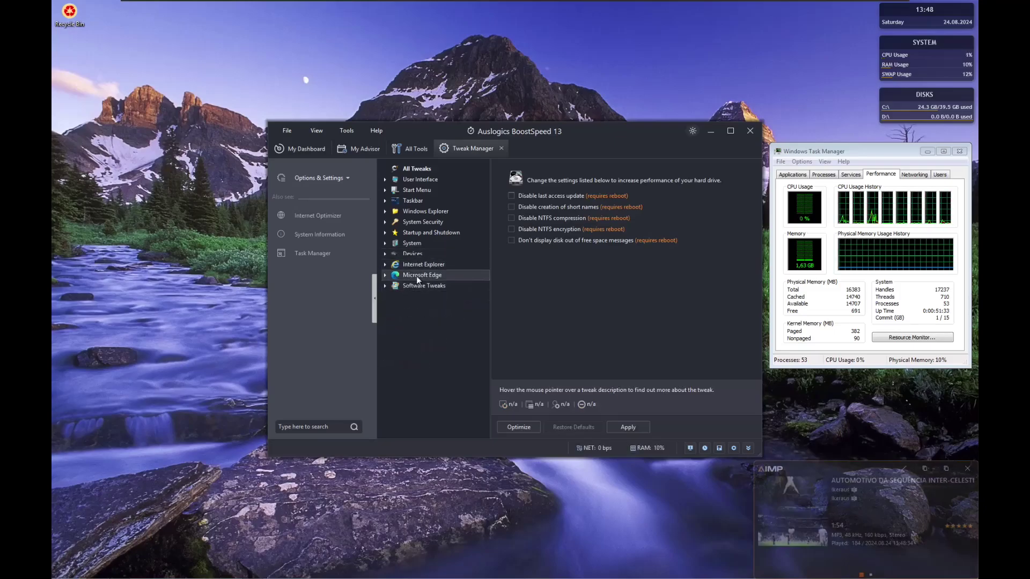
click(417, 254)
click(451, 336)
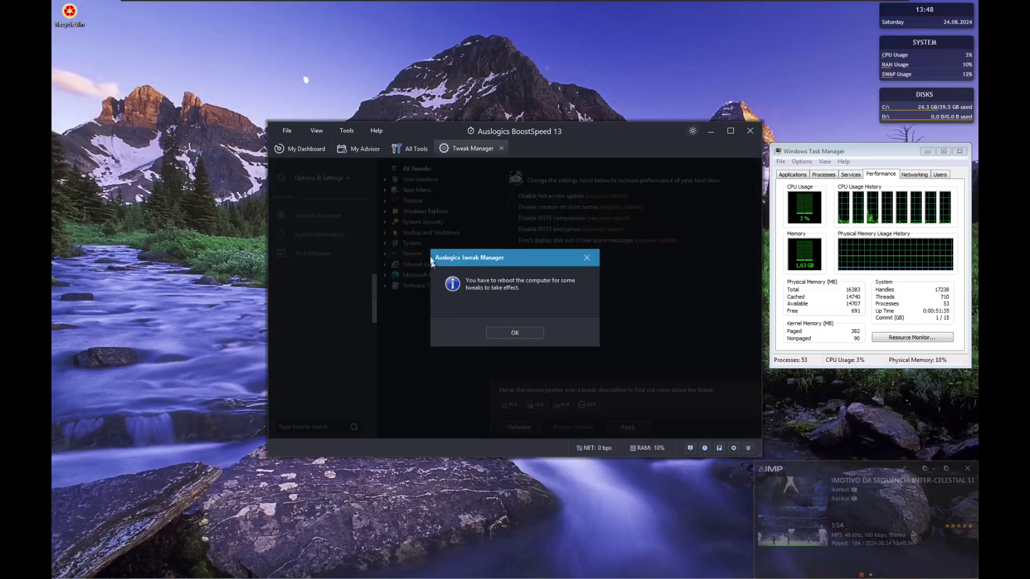
click(503, 336)
Leave the tweaks and exit Auslogics BoostSpeed completely instead of keeping it running in the background.
click(432, 233)
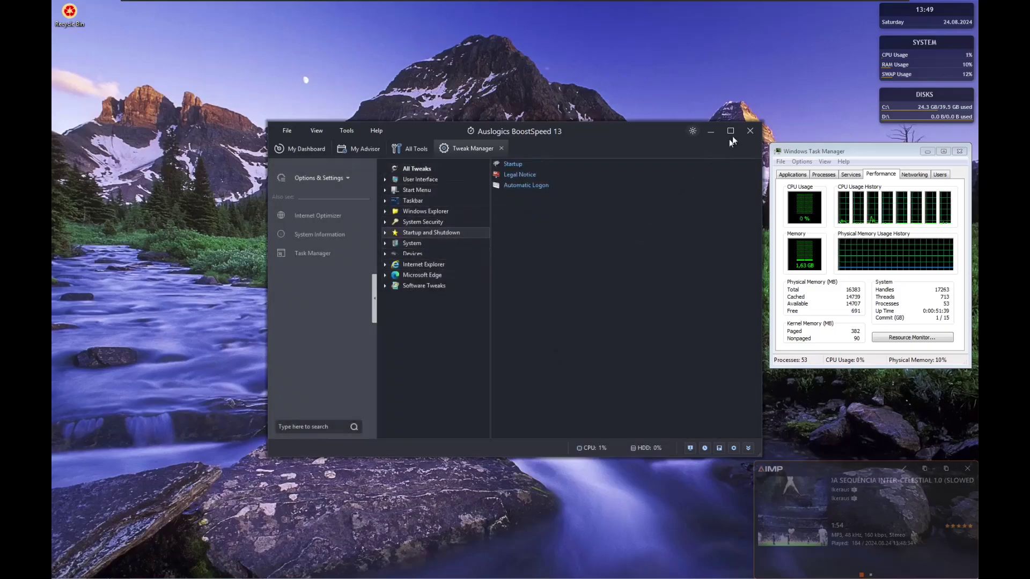
click(749, 131)
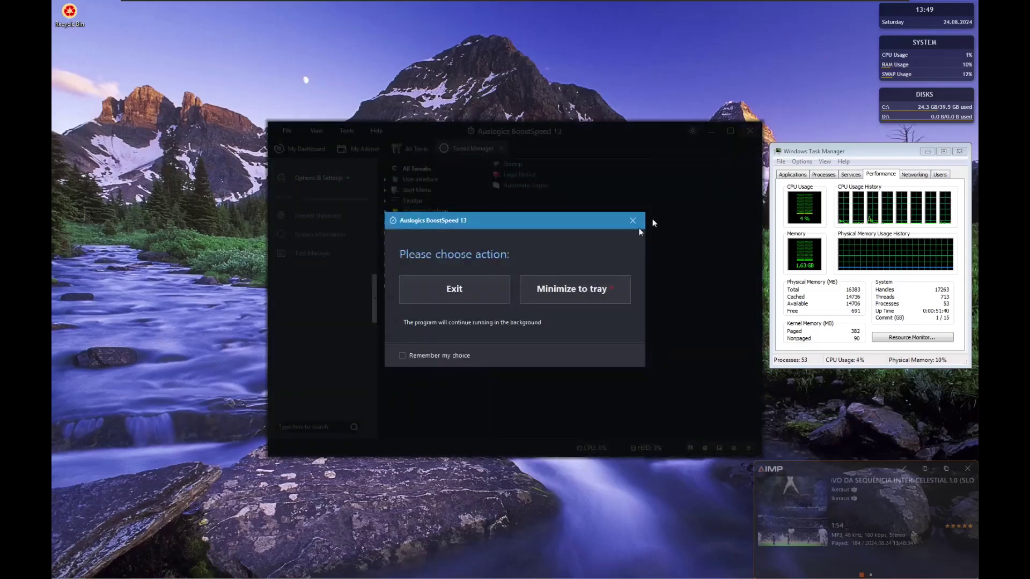
click(465, 297)
Launch Ultimate Windows Tweaker from the UWT v2.2 folder in the Documents library and continue past the .NET exception.
mouse_move(58, 577)
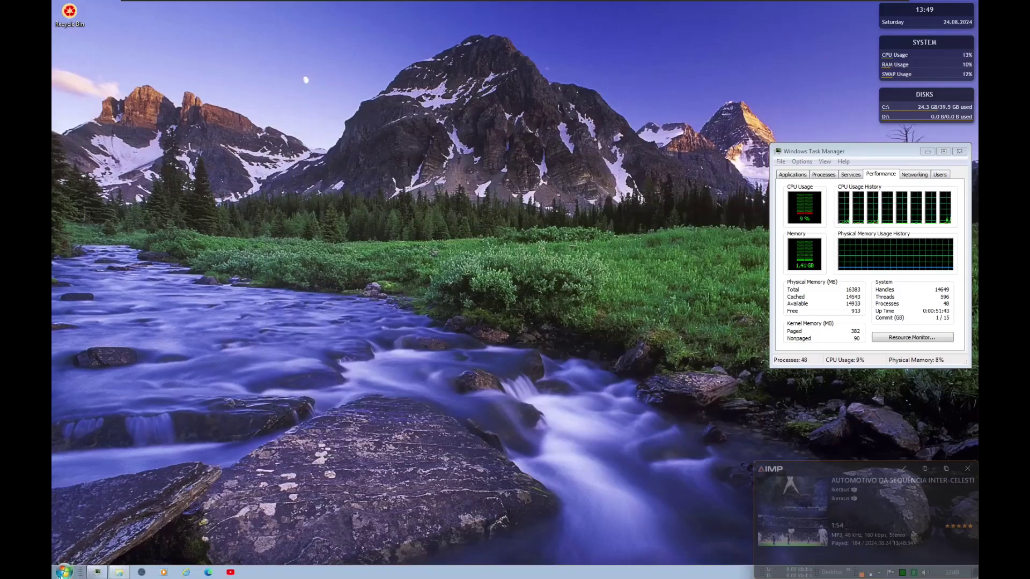
click(121, 573)
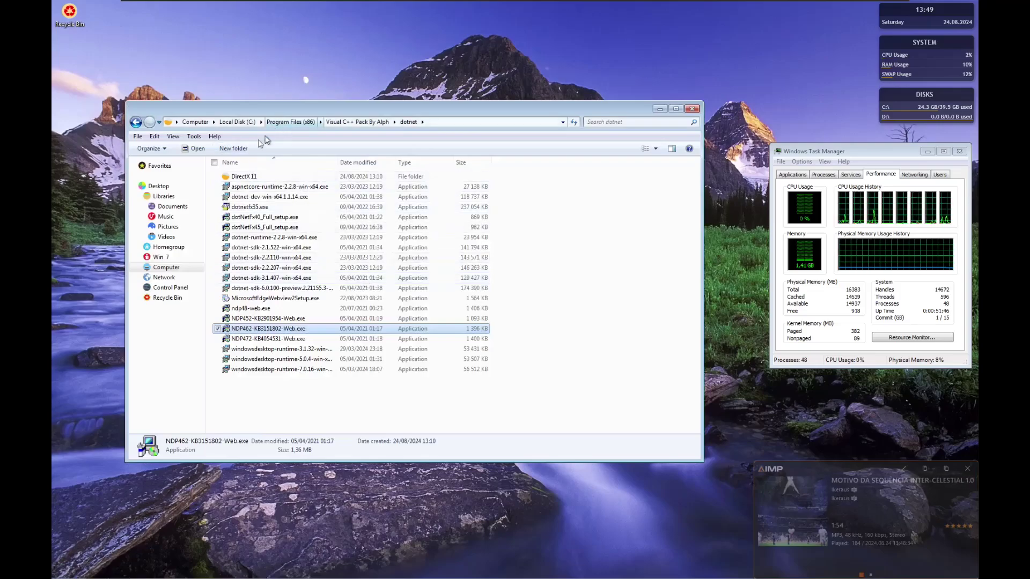
click(171, 207)
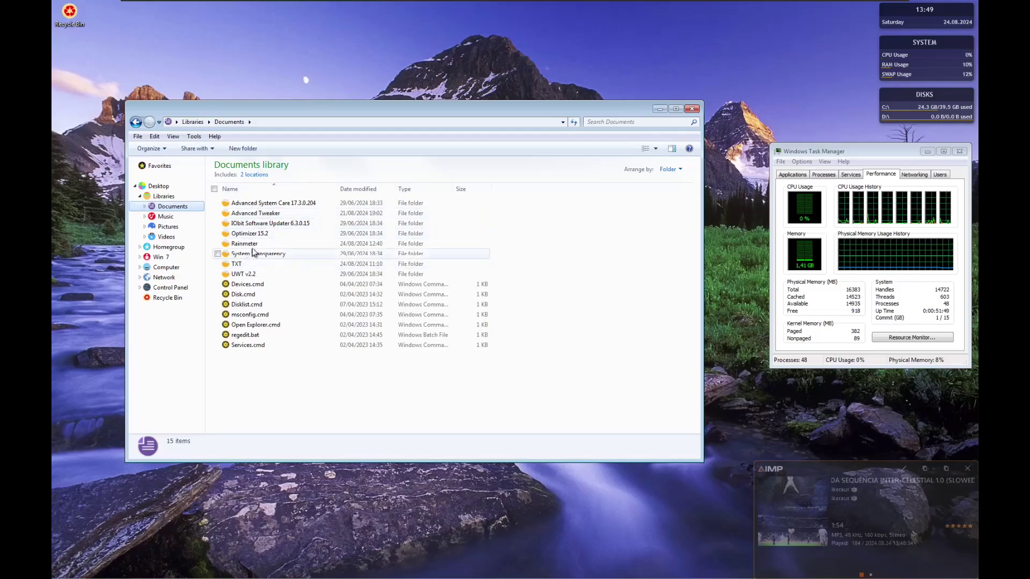
double_click(244, 274)
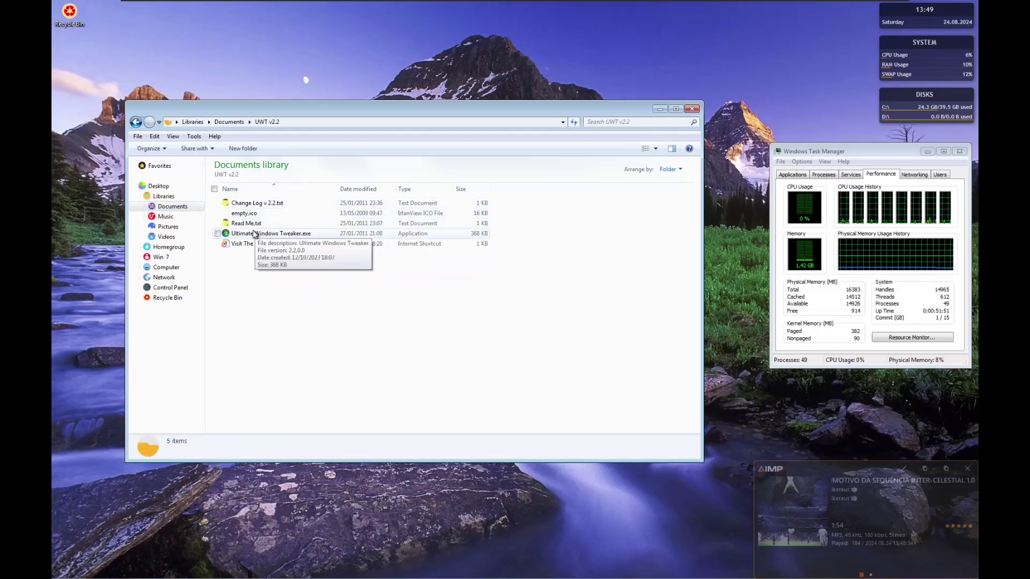
double_click(253, 234)
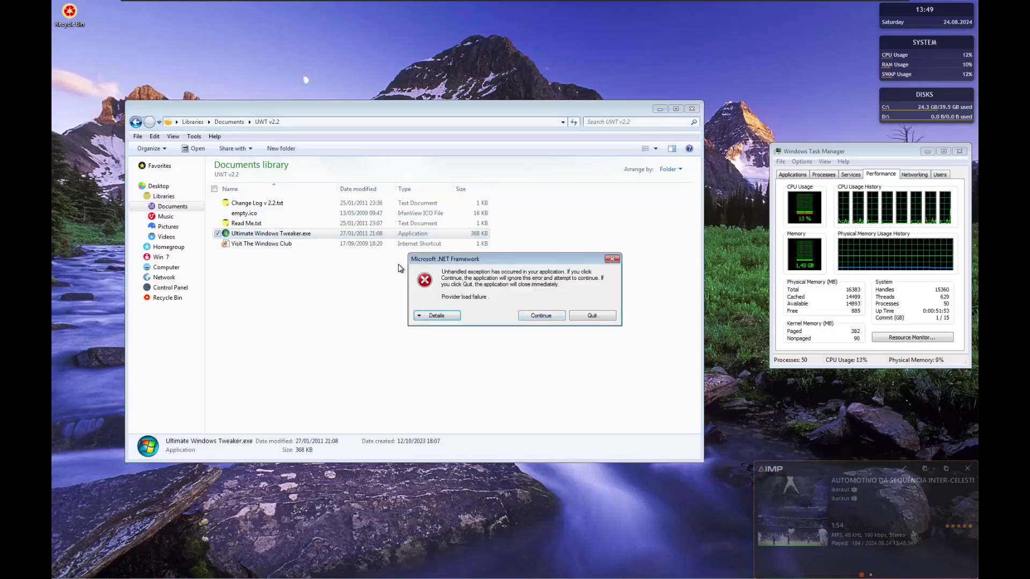
click(541, 315)
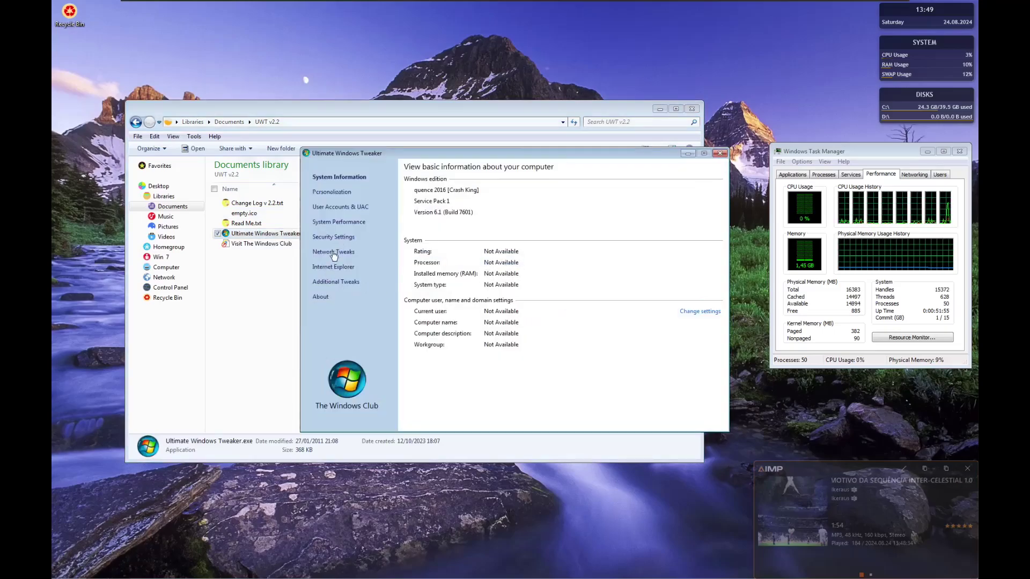
Raise the System Performance waiting time to kill non-responding applications to about 40% of its range, apply it and close the tweaker.
click(345, 221)
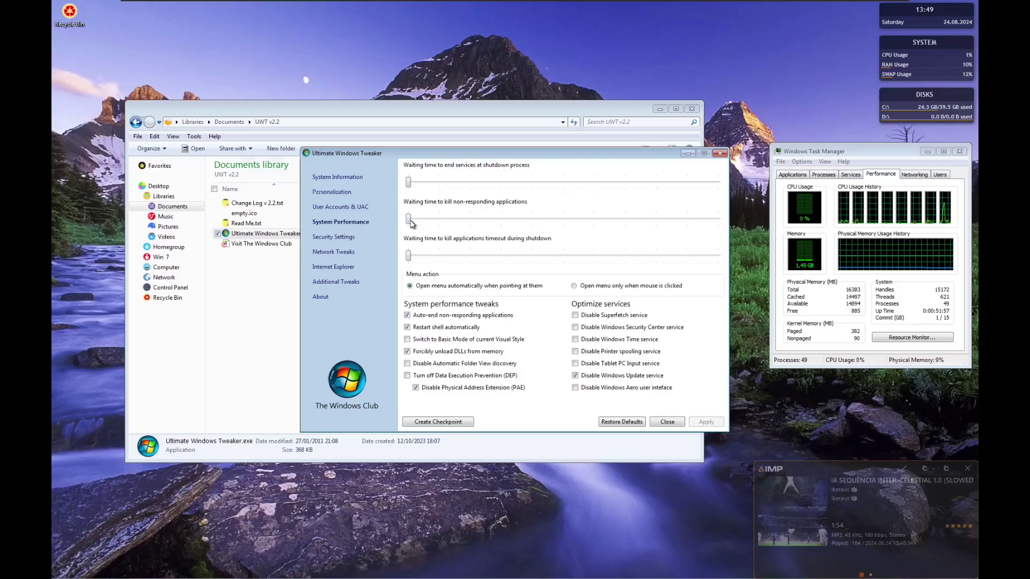
click(410, 220)
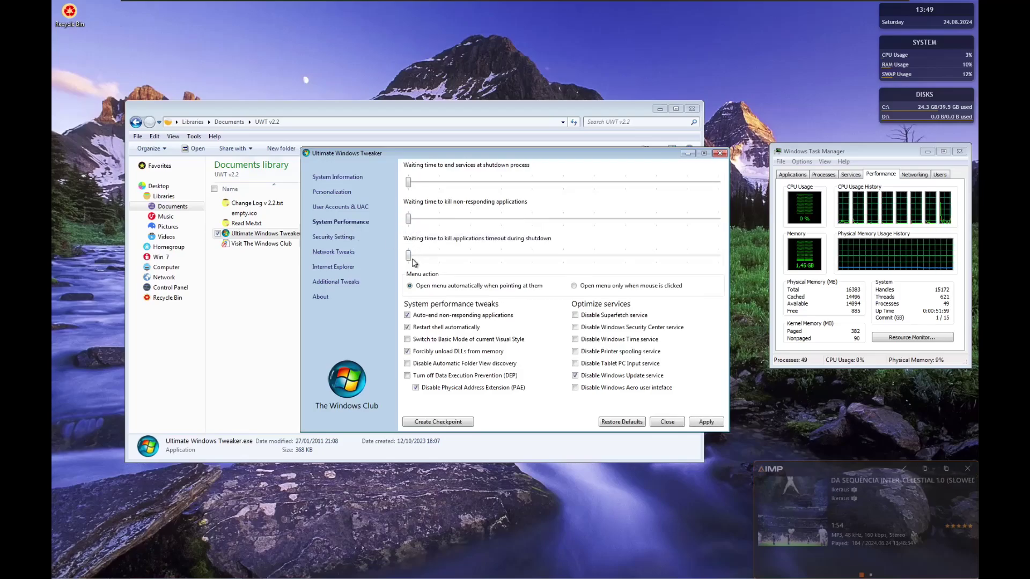
drag(408, 220, 534, 256)
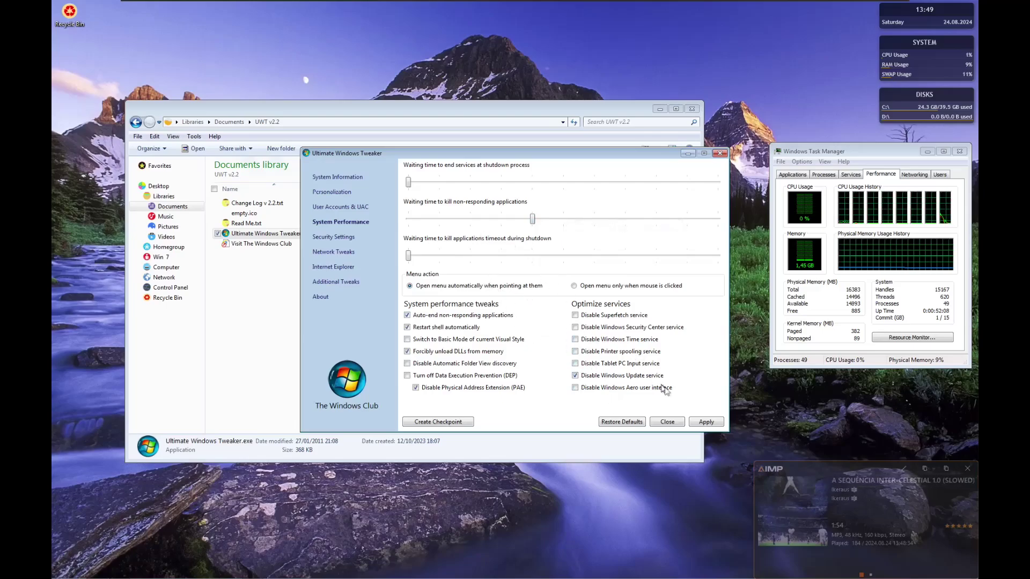
click(703, 422)
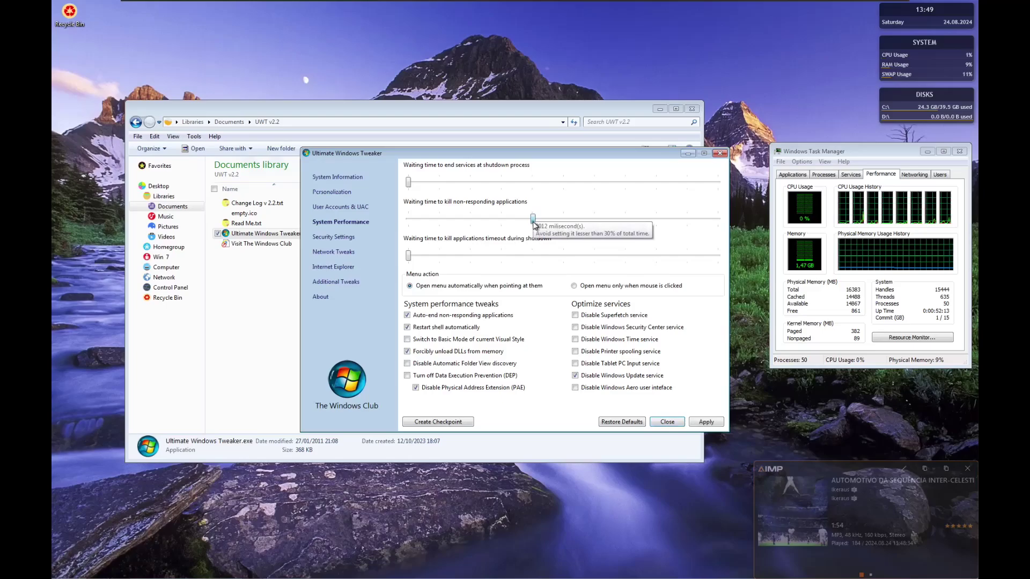
click(666, 423)
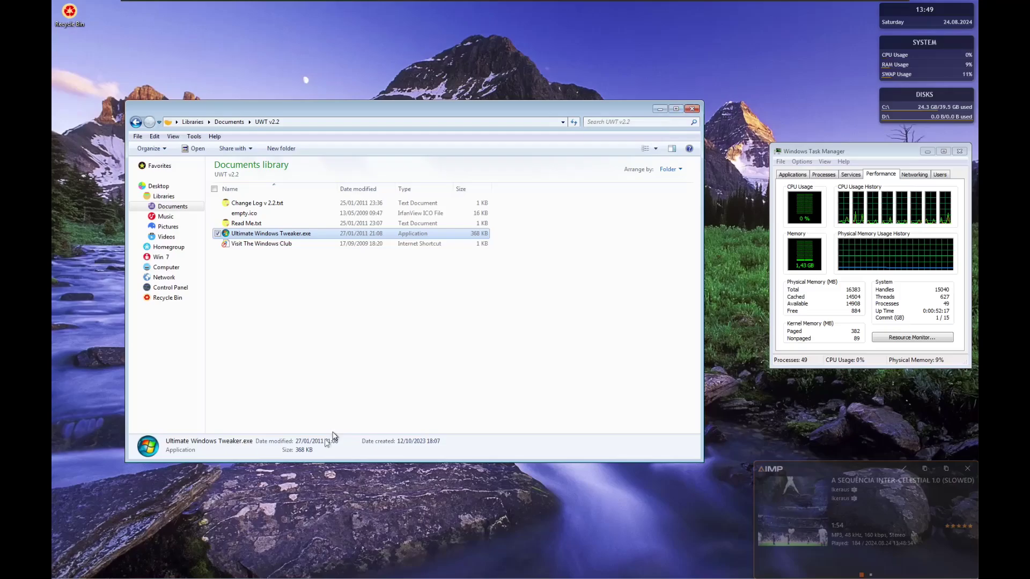
Log off, restart the computer from the logon screen and sign back in to the Win 7 account.
mouse_move(141, 576)
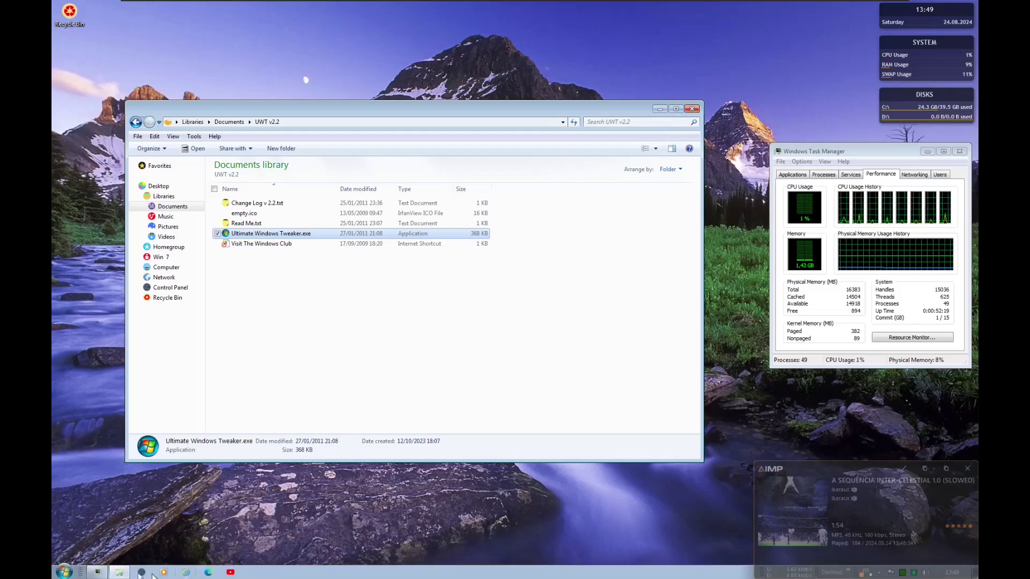
click(61, 573)
key(Escape)
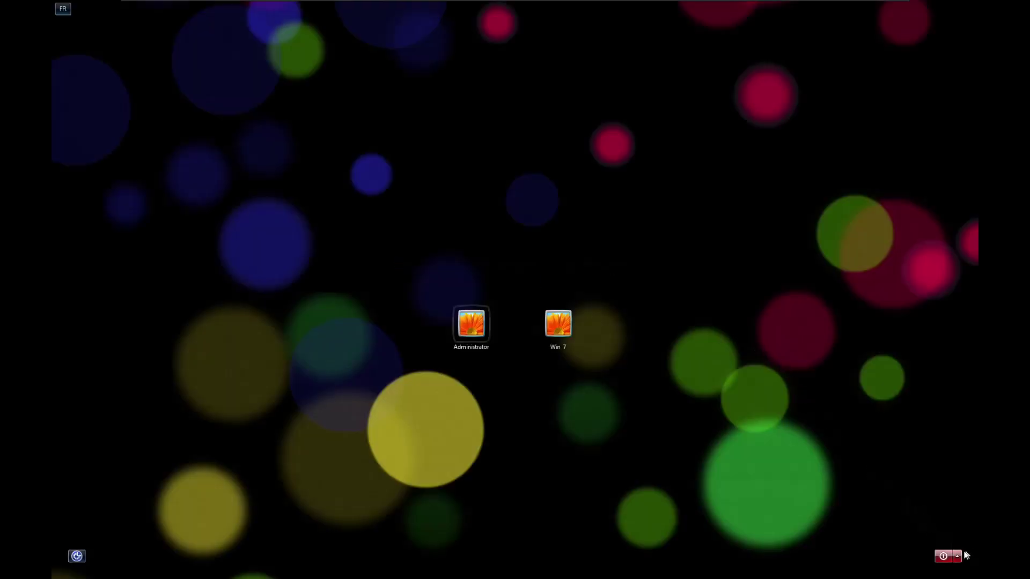
click(958, 556)
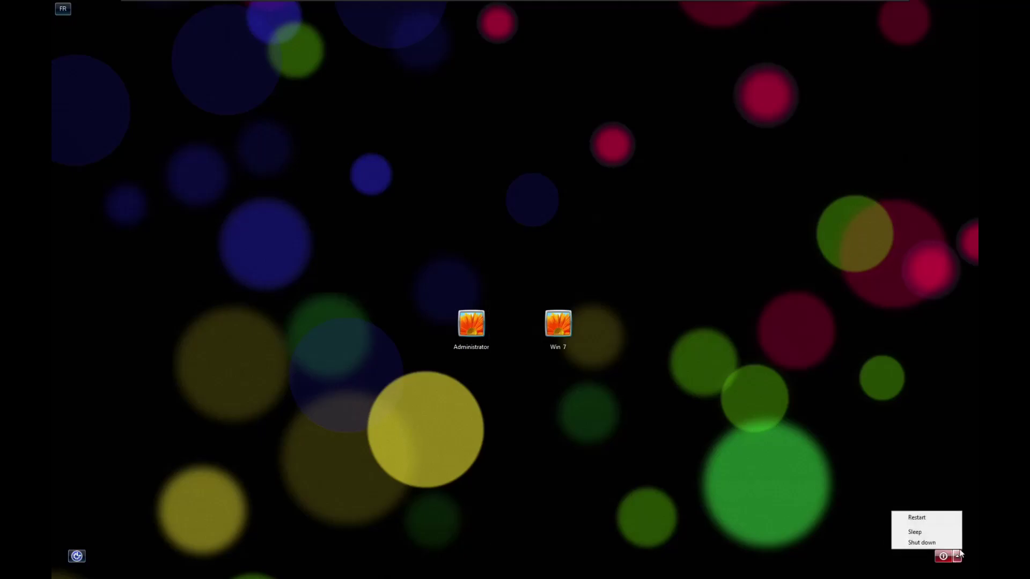
click(932, 520)
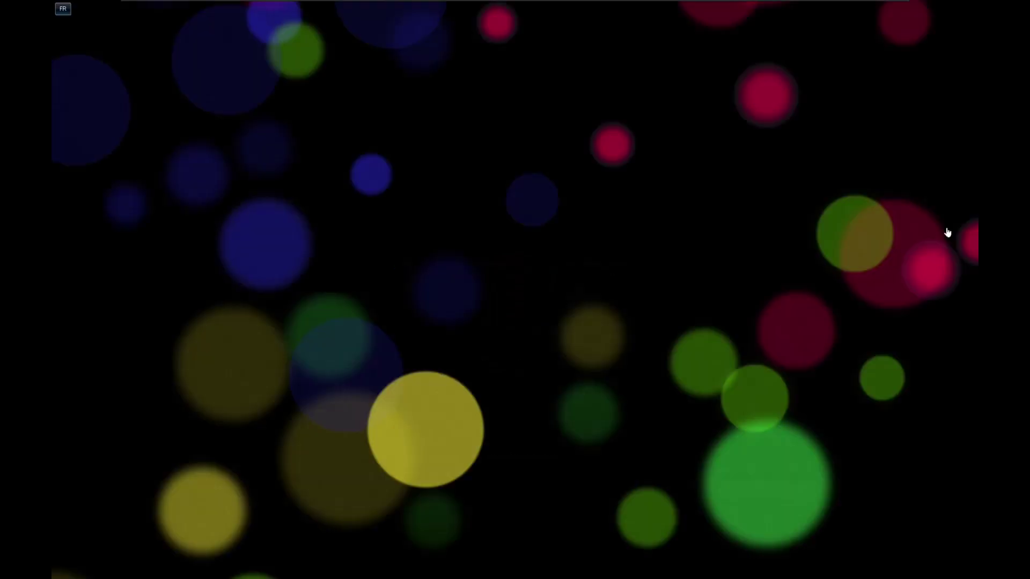
click(569, 324)
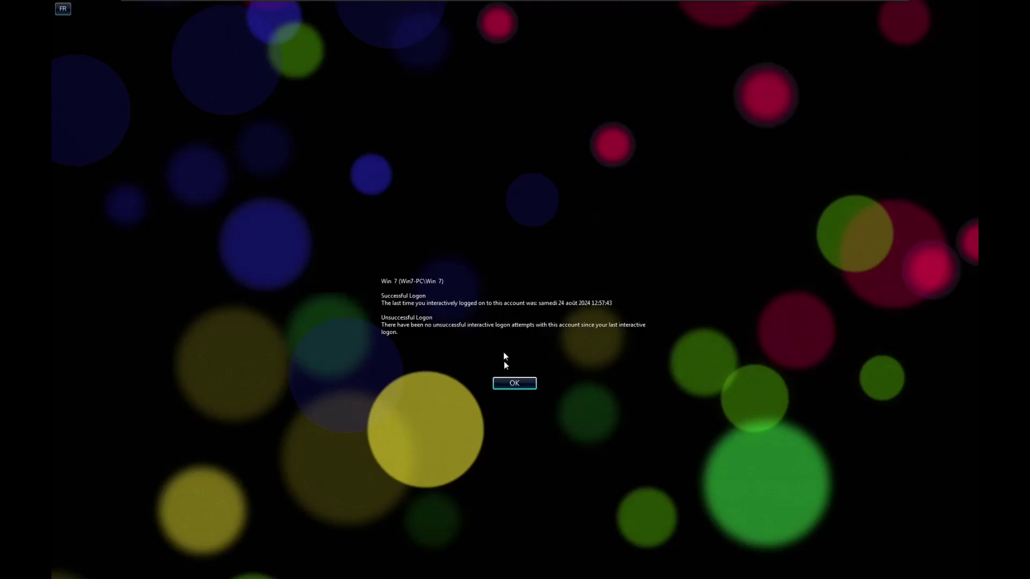
click(514, 383)
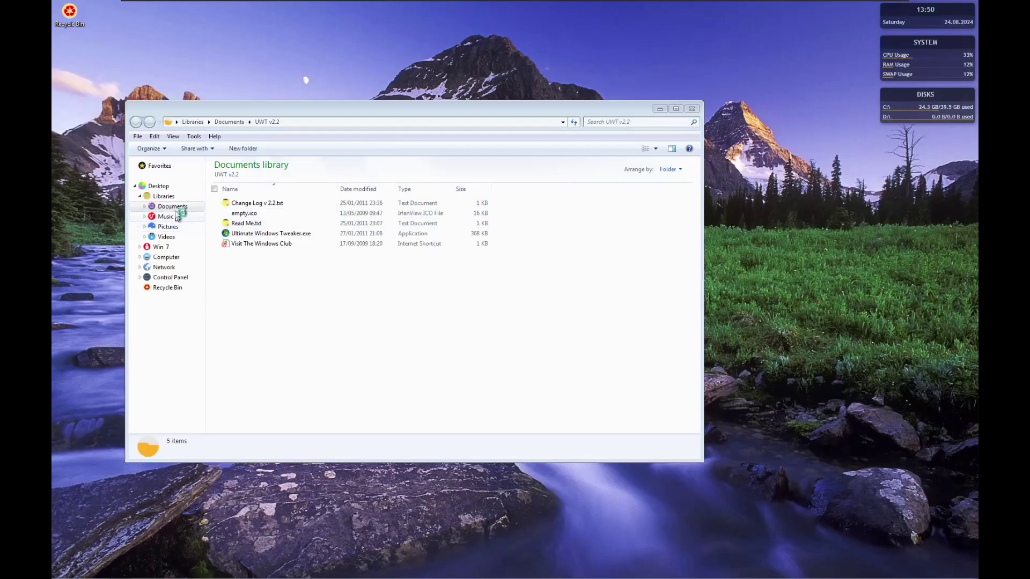
Check the drives listed in Computer and close the Explorer window to return to the desktop.
click(166, 257)
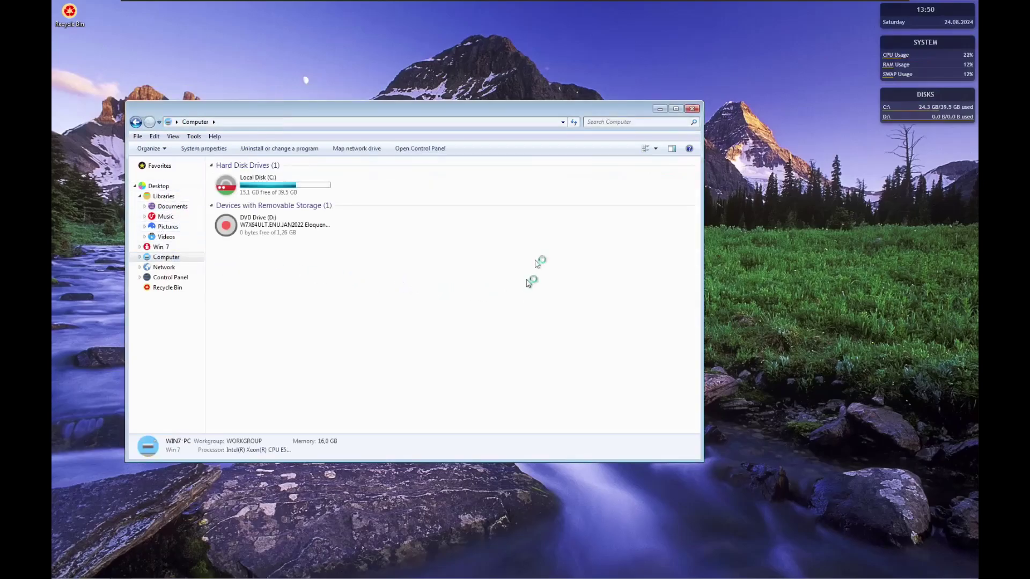
key(alt+F4)
right_click(515, 67)
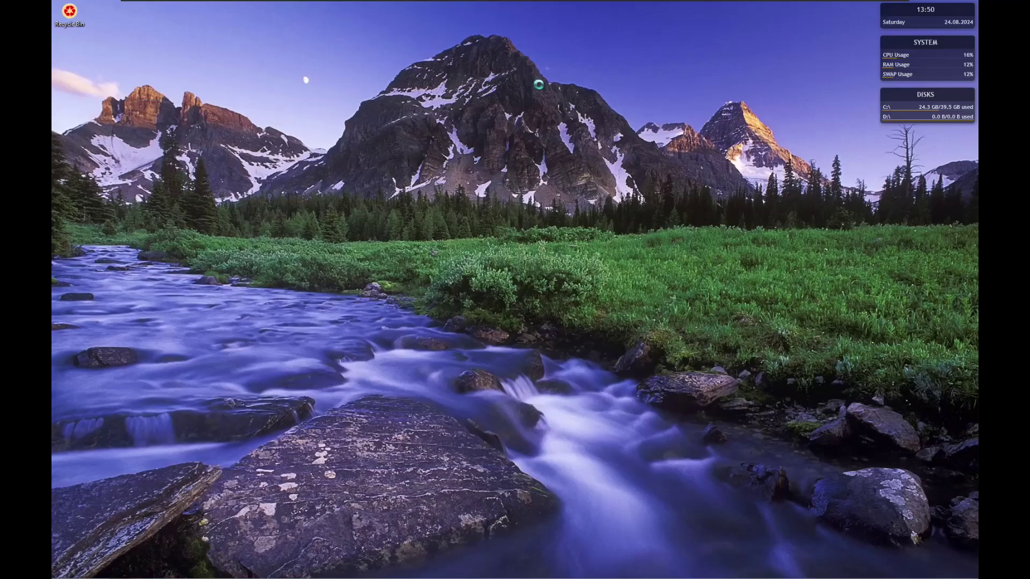
click(542, 104)
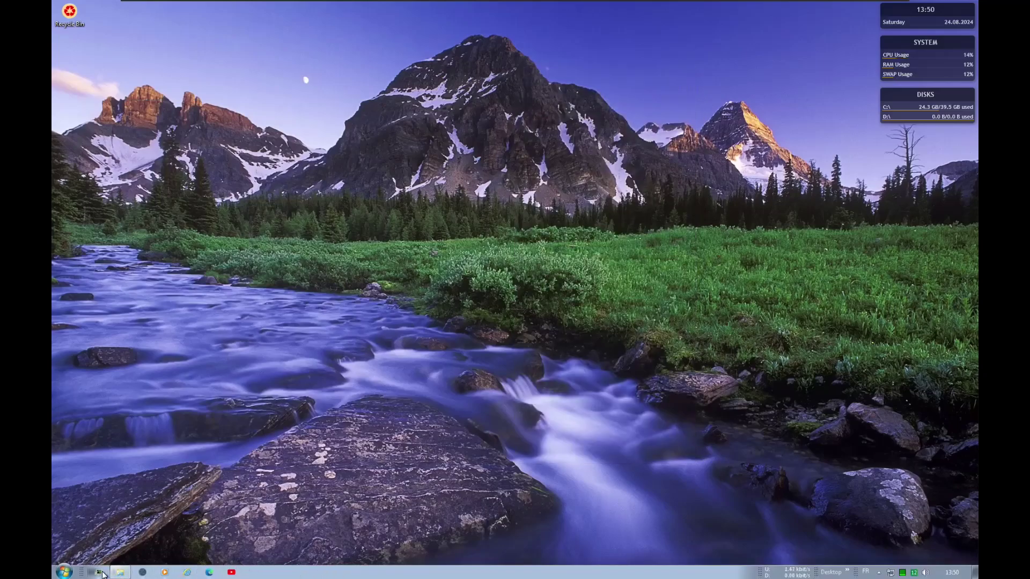
Open Windows Task Manager and start Minecraft through AZ Launcher from the installed programs.
click(102, 573)
click(63, 572)
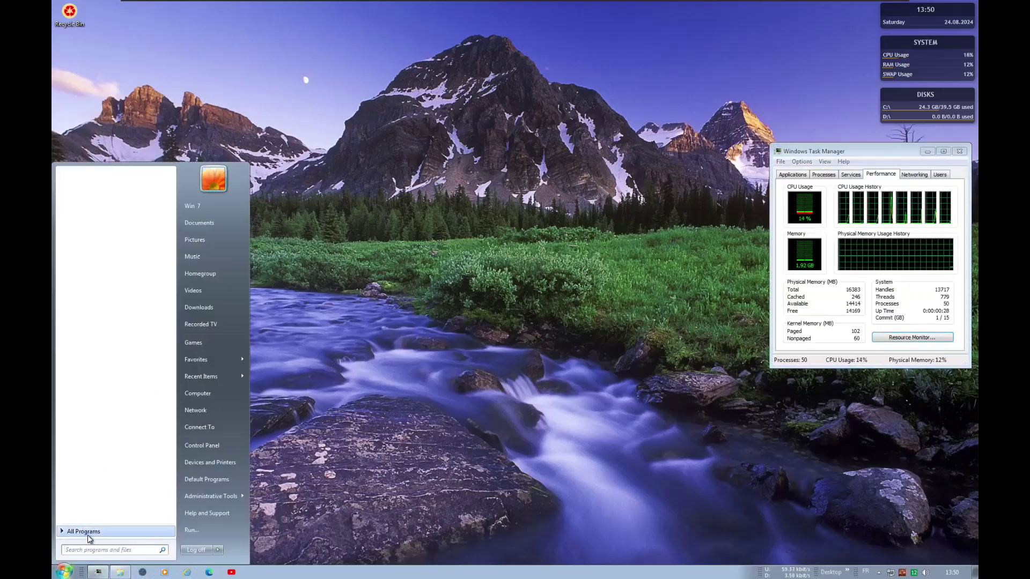
click(89, 536)
click(86, 169)
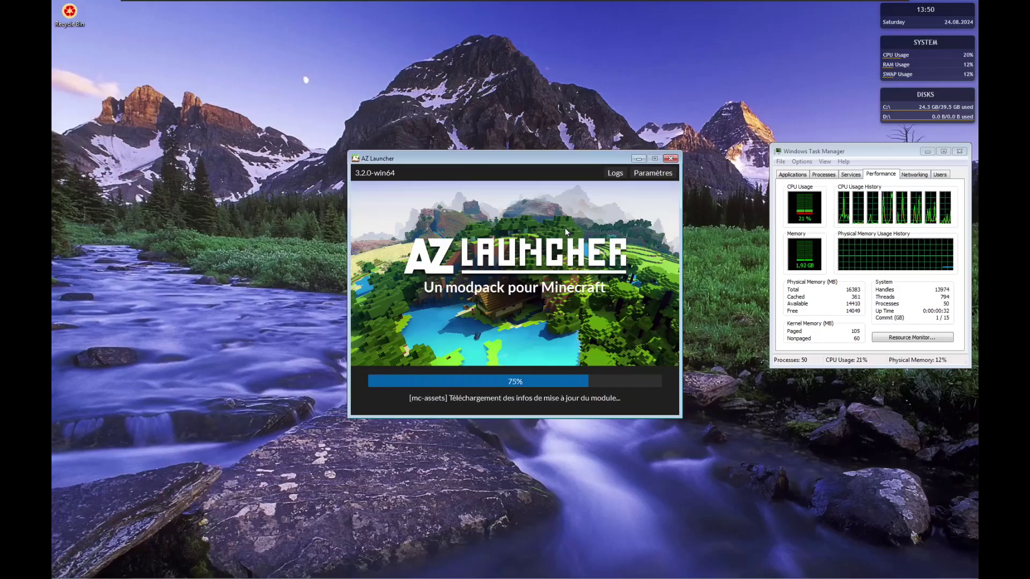
click(542, 387)
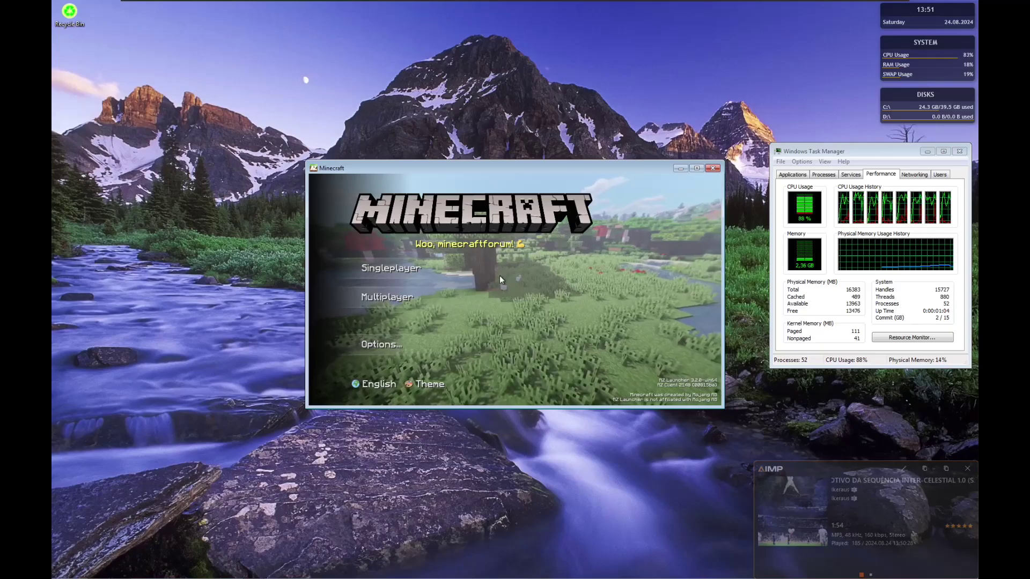
Load the saved singleplayer world "New World" in Minecraft using the existing free account.
click(374, 275)
click(402, 217)
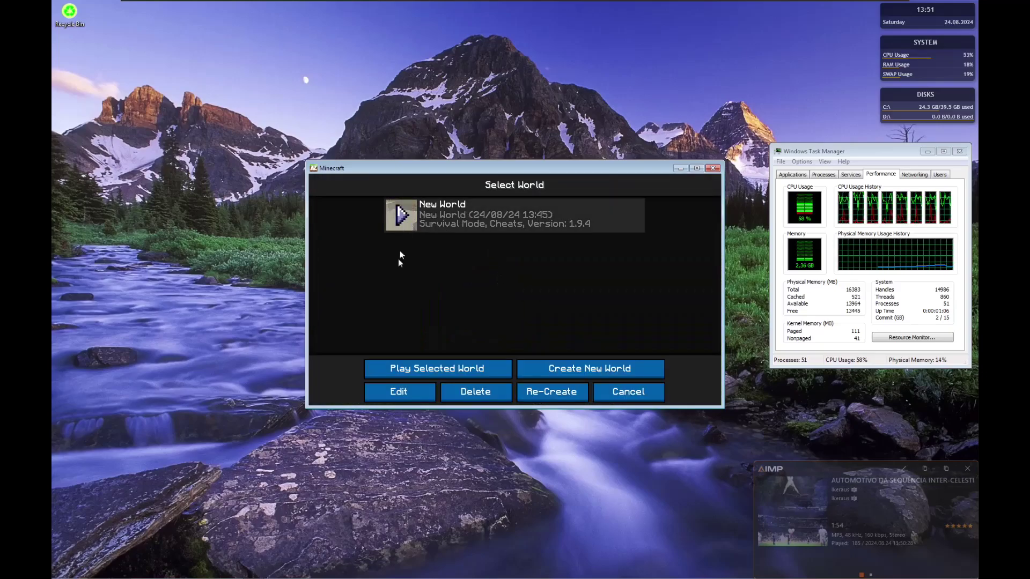
click(499, 368)
click(432, 282)
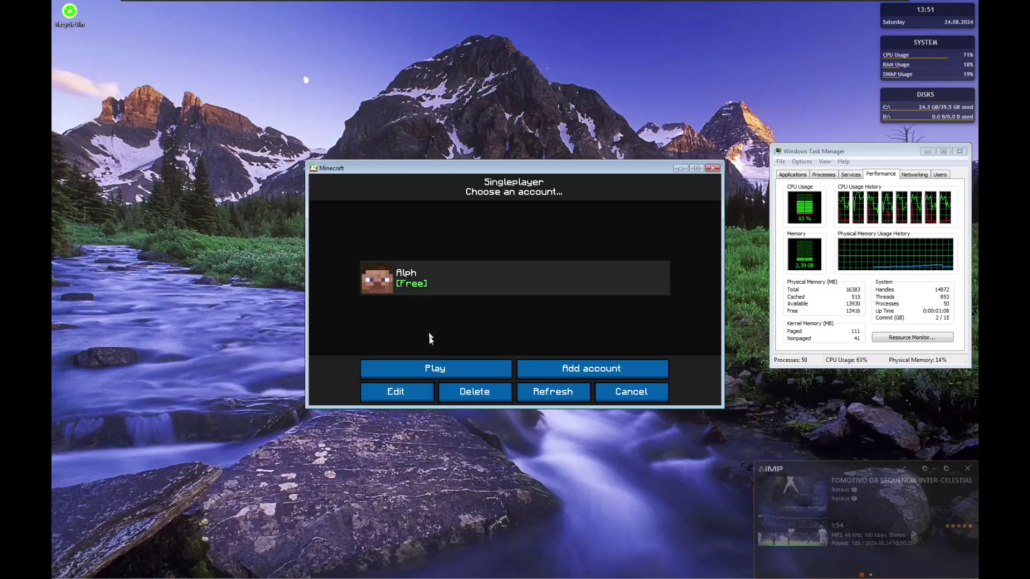
click(465, 369)
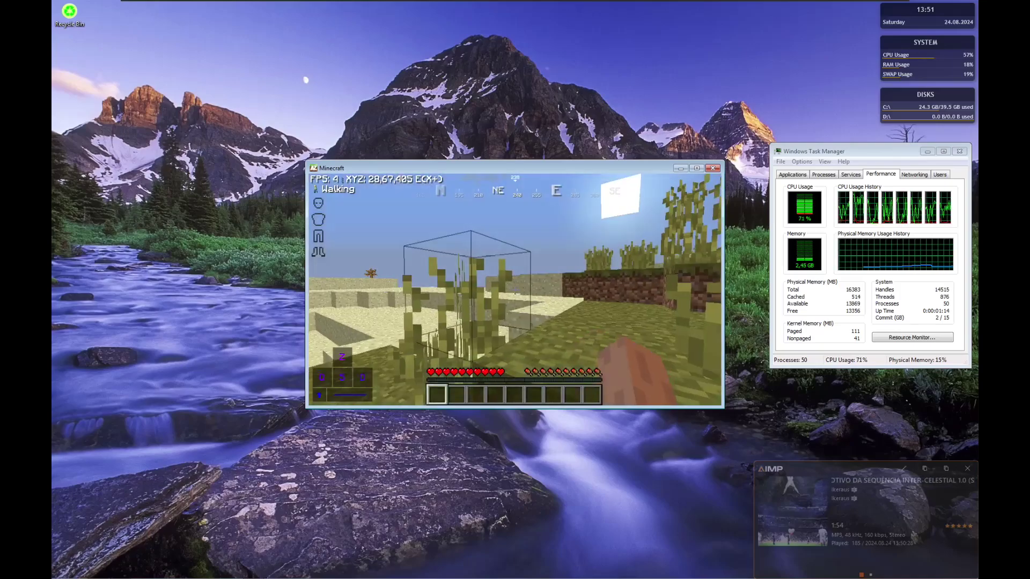
Walk around the sand, shore and grassland near the chest to check how smoothly the Minecraft world runs alongside Task Manager's performance graphs.
key(z)
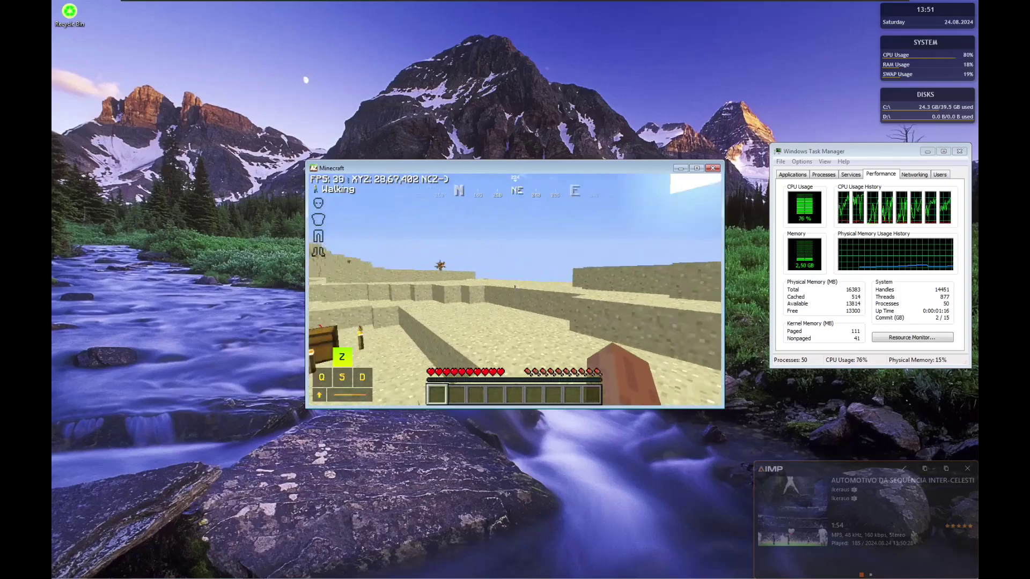
key(q)
key(z)
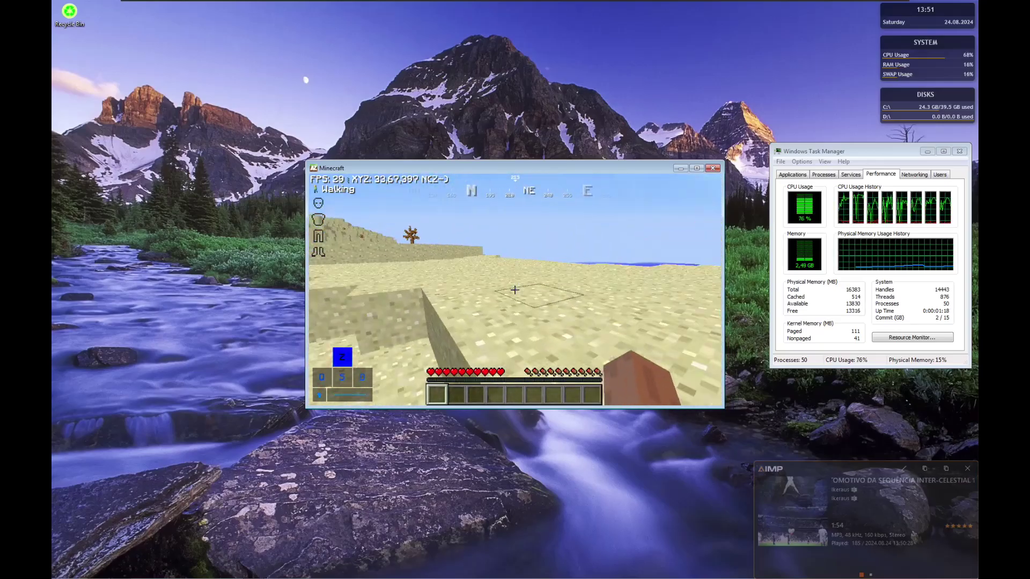
key(z)
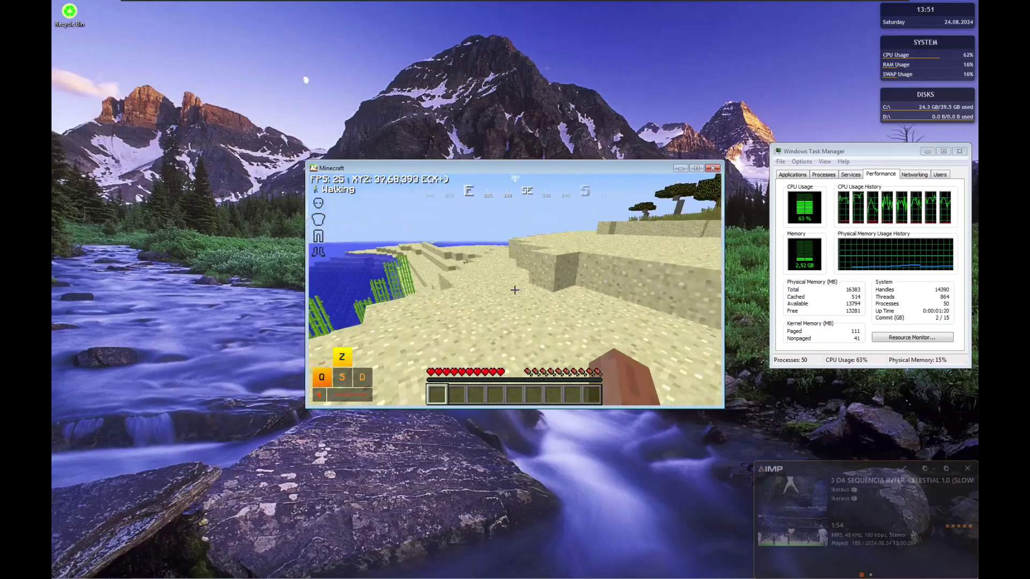
key(z)
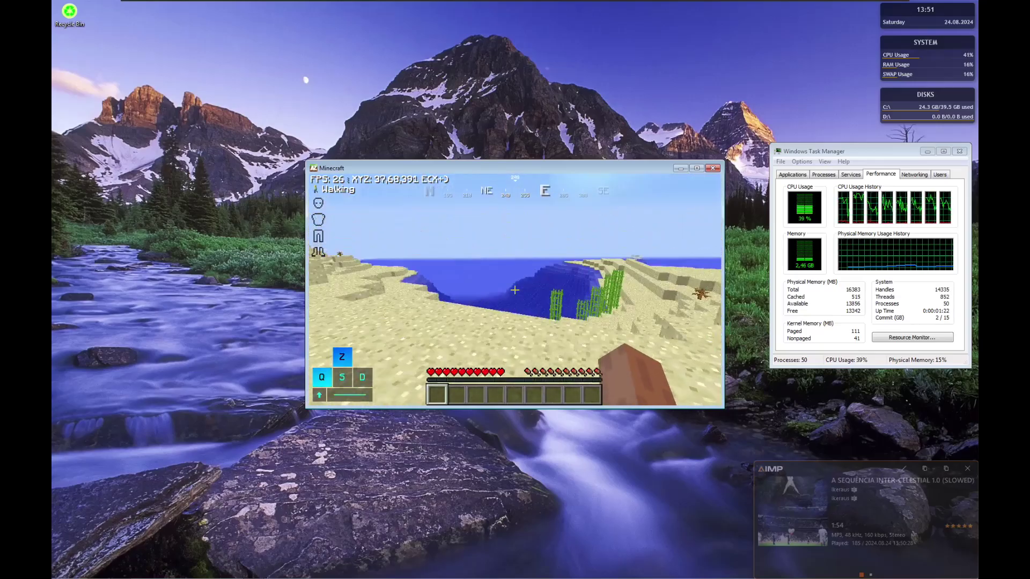
key(z)
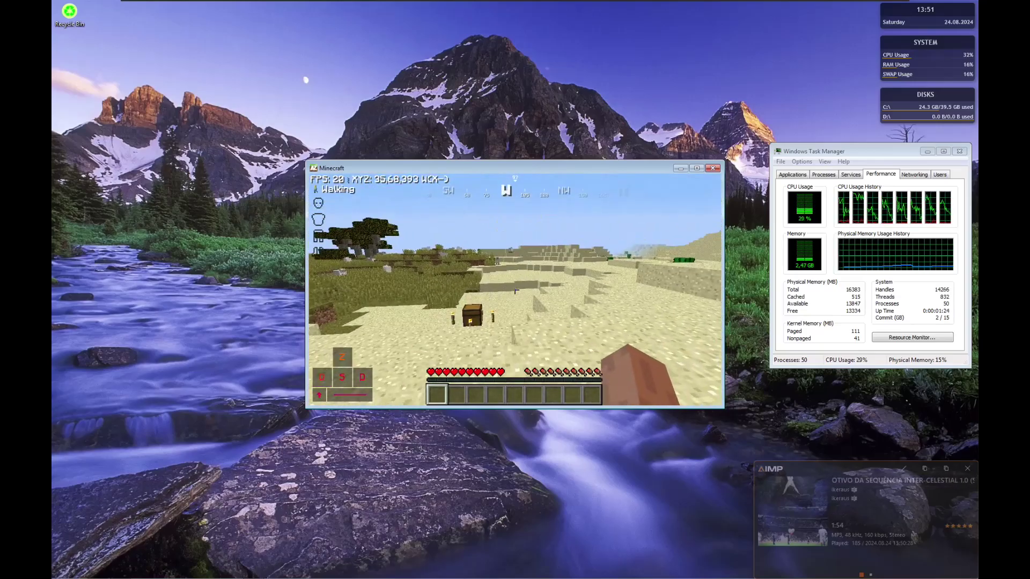
key(z)
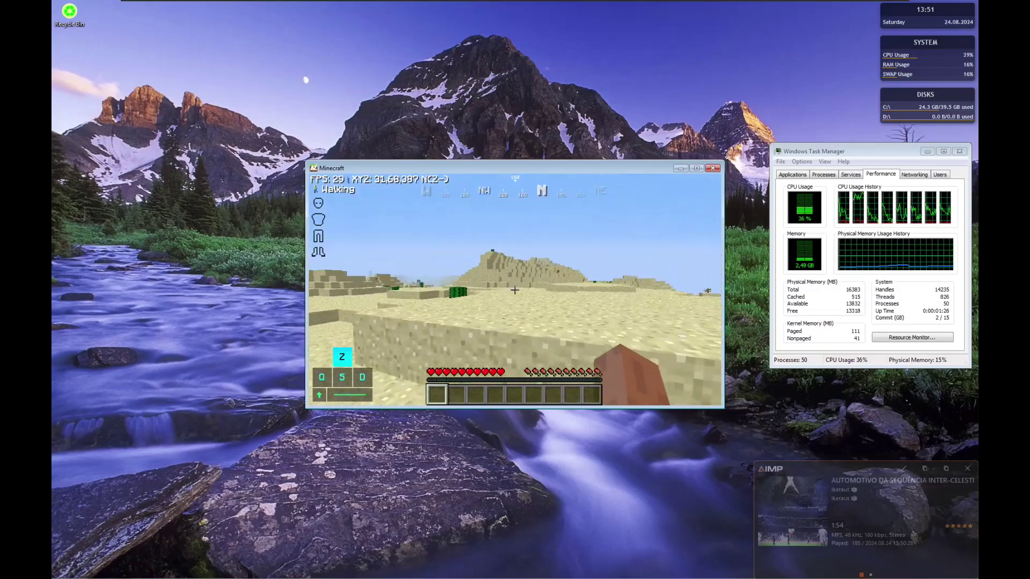
key(space)
key(z)
key(d)
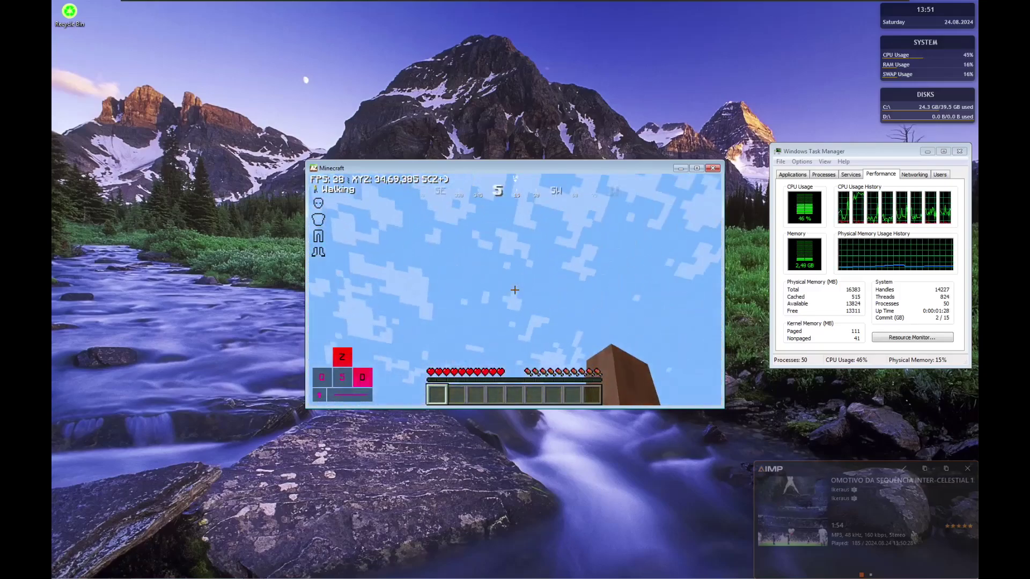
key(s)
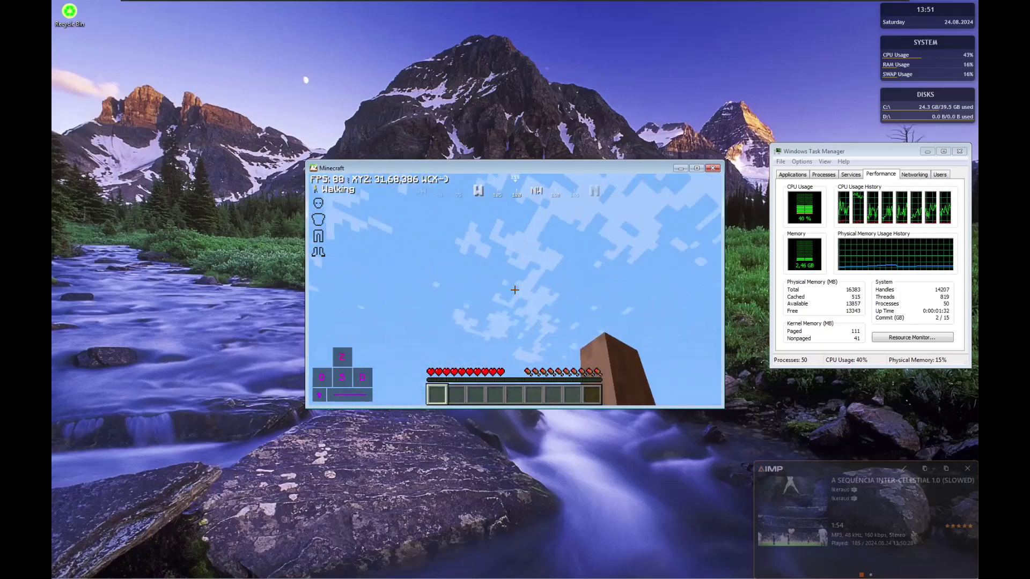
key(z)
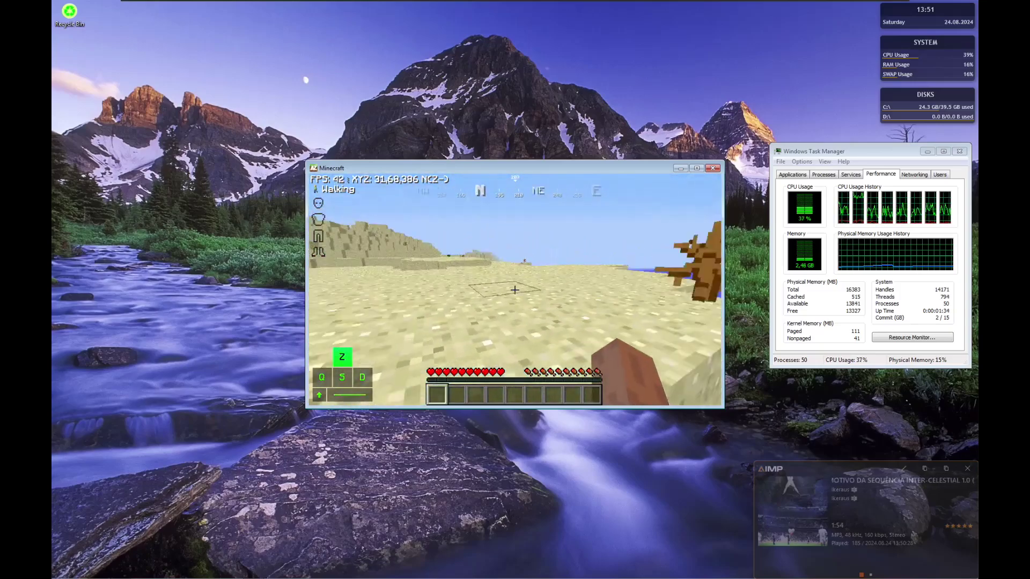
key(space)
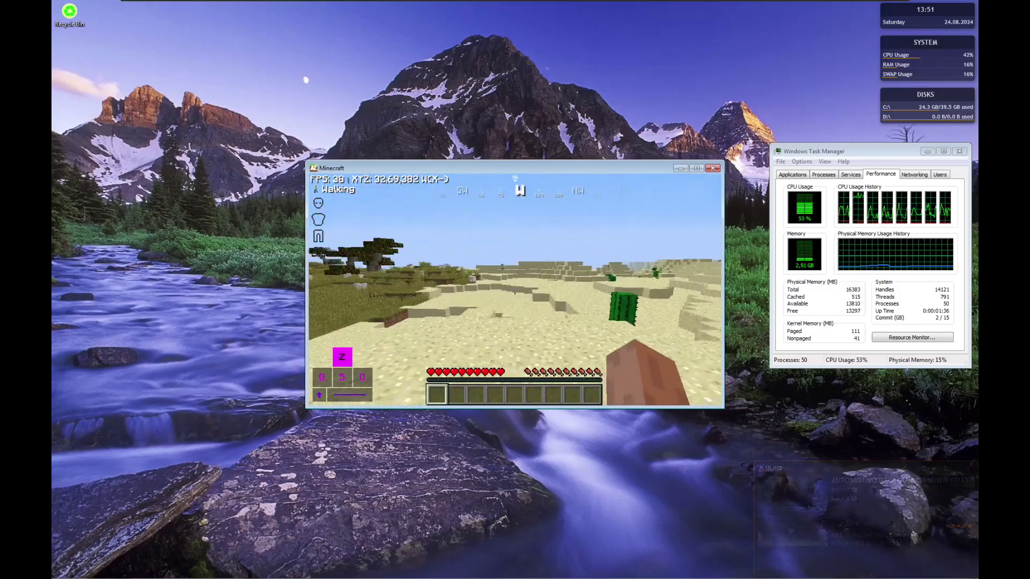
key(z)
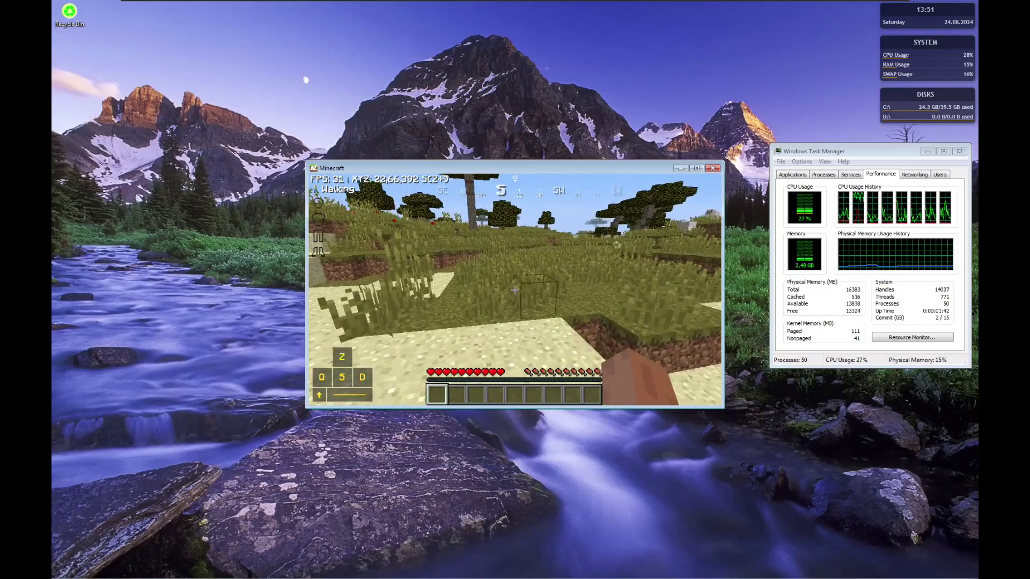
key(z)
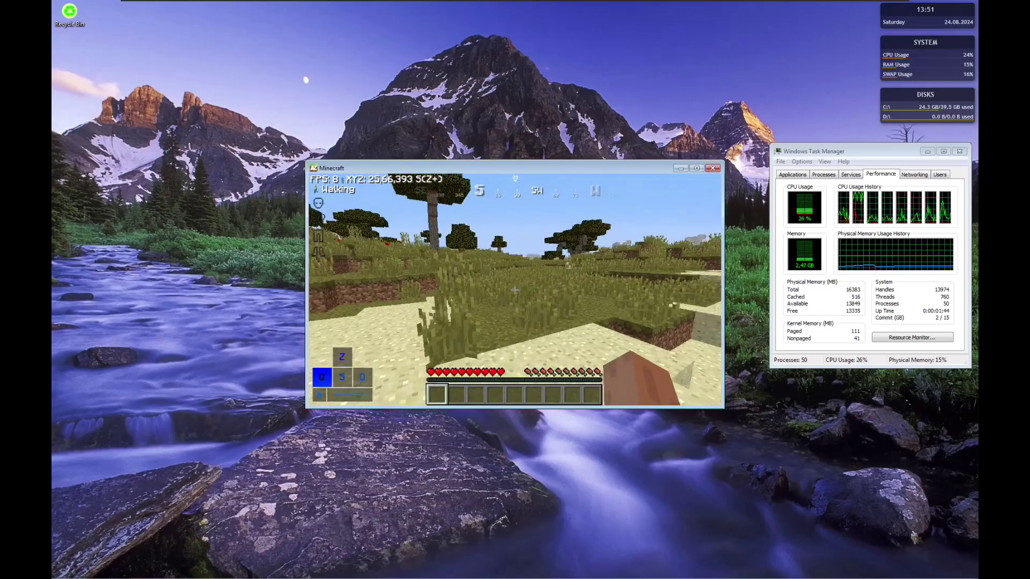
key(d)
key(z)
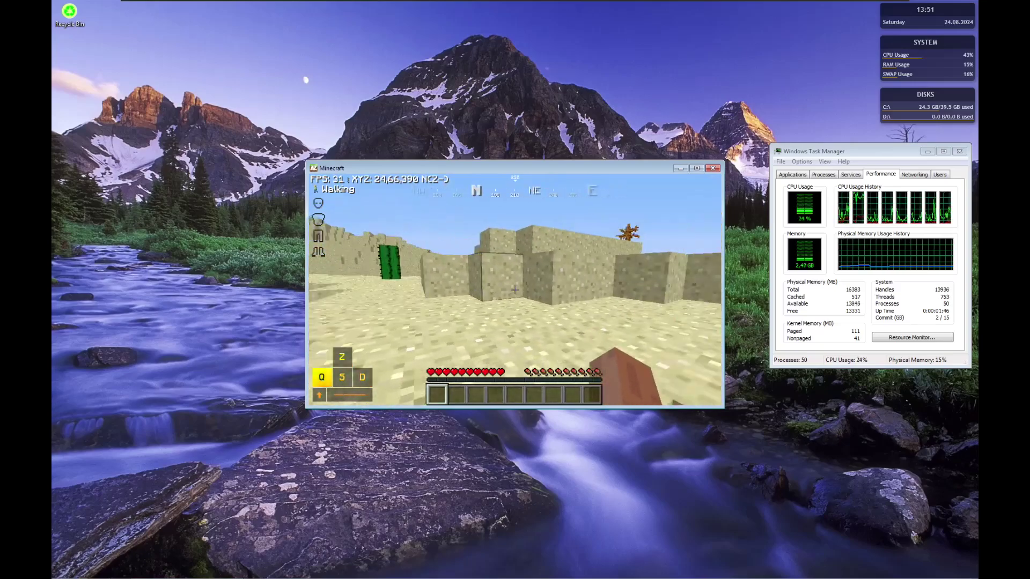
key(z)
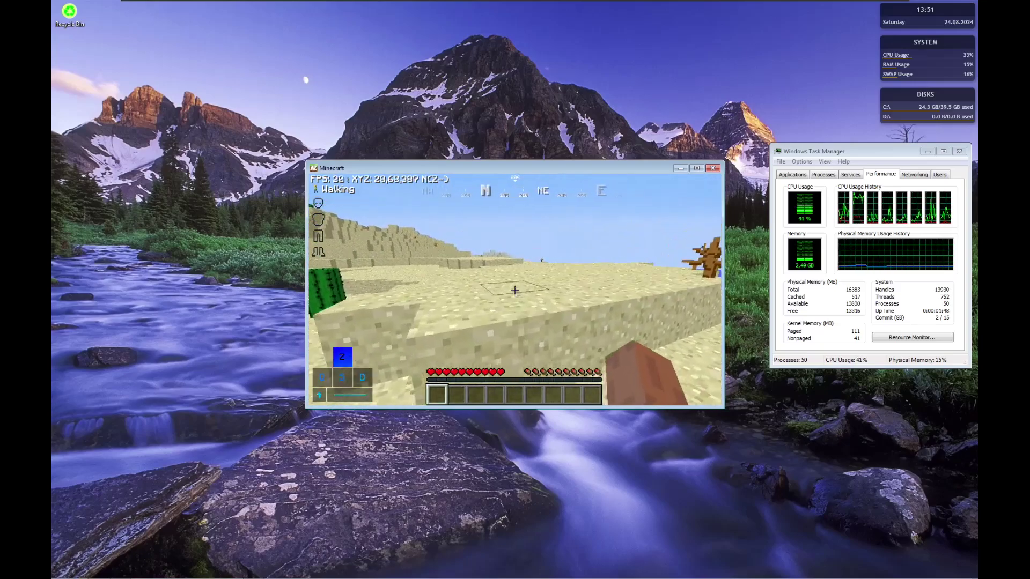
key(q)
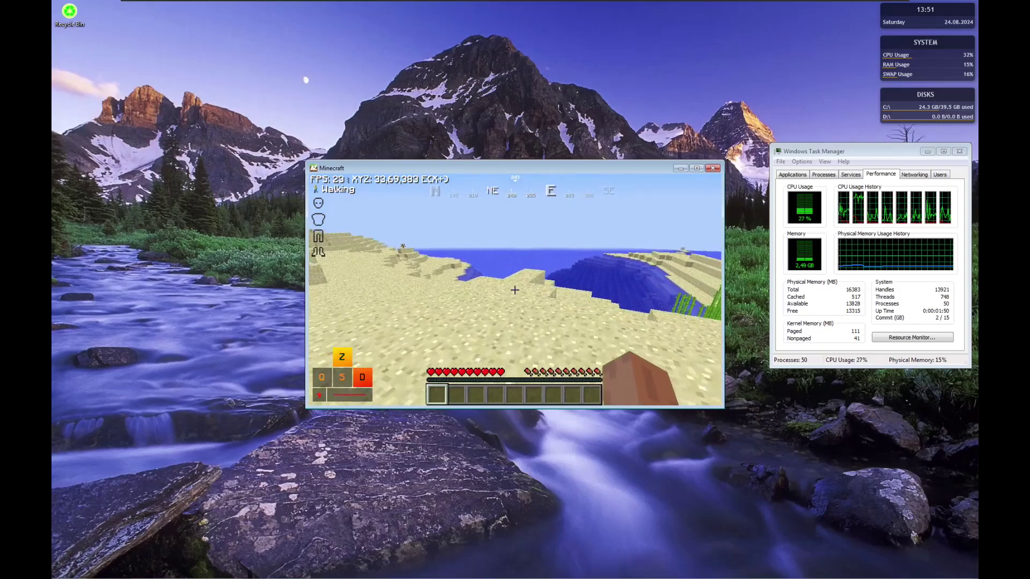
key(z)
key(z)
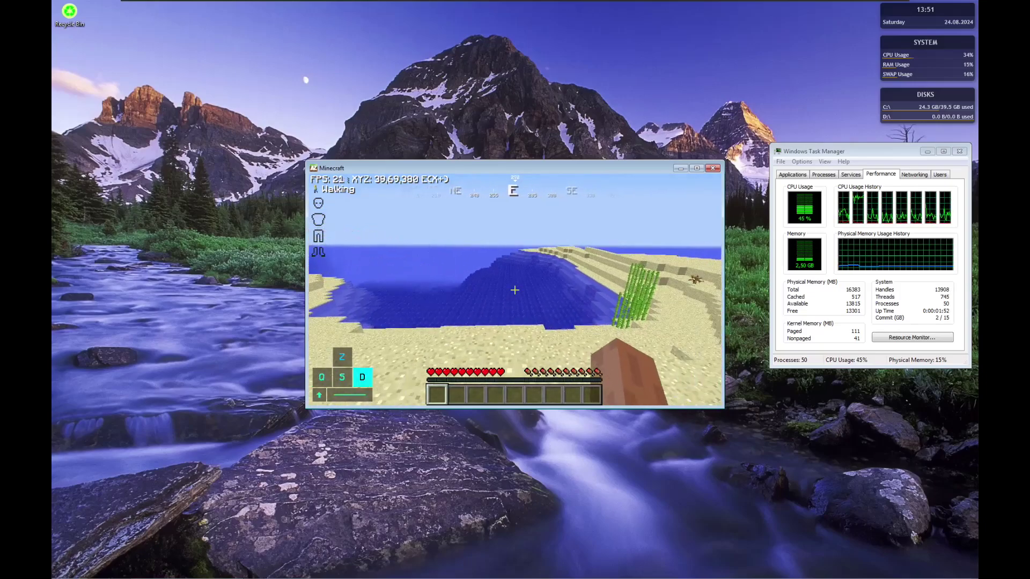
key(z)
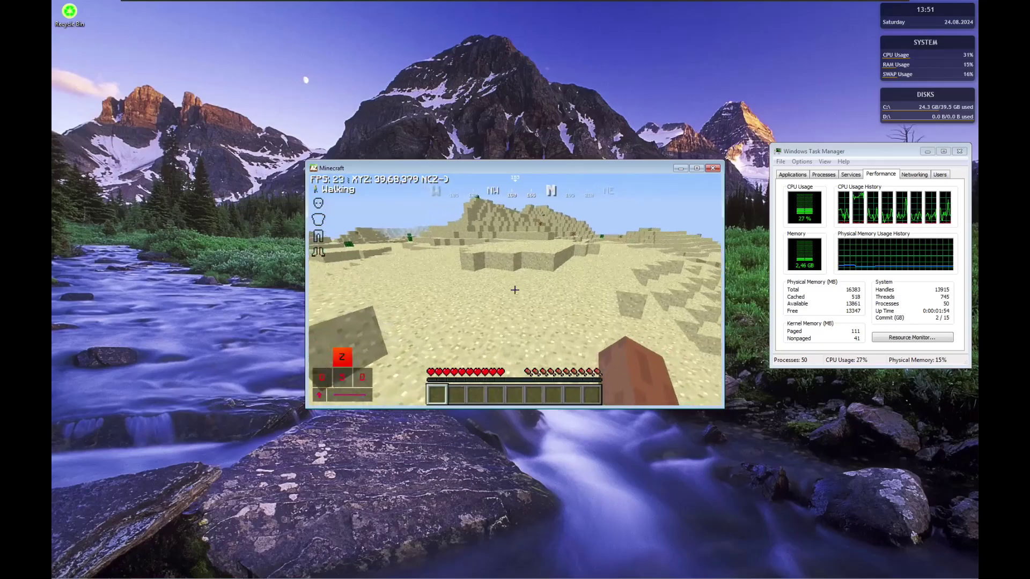
key(z)
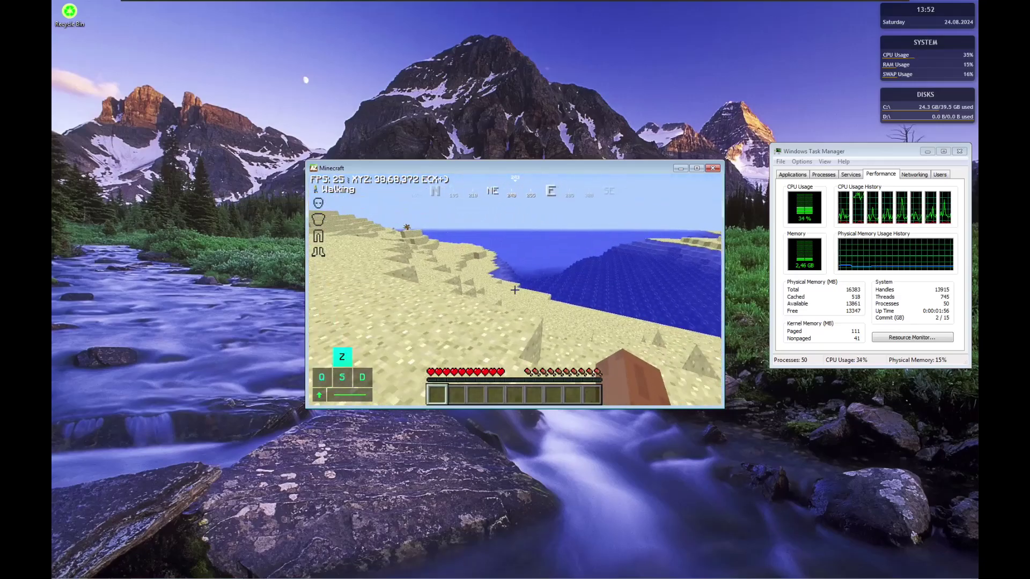
key(q)
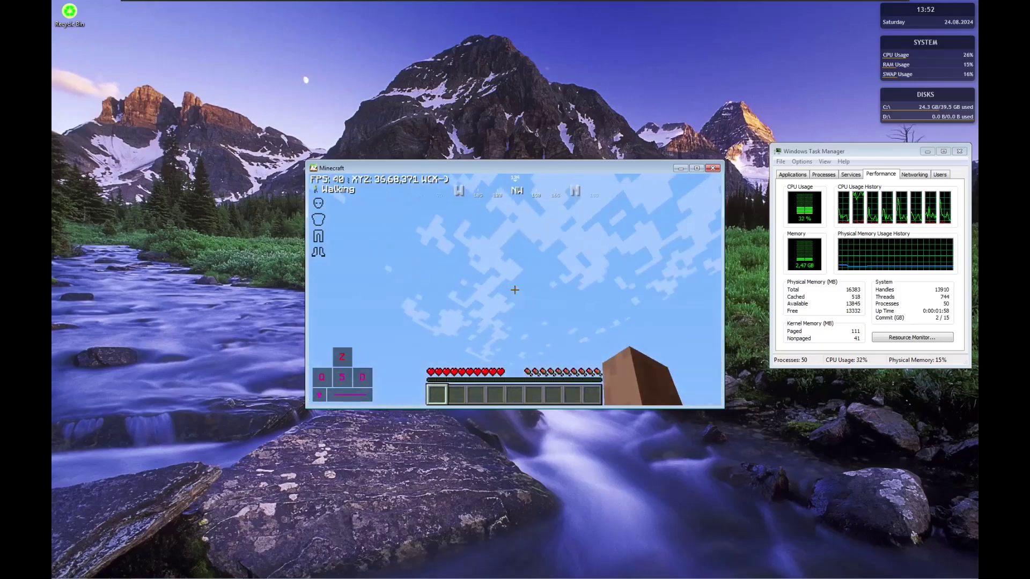
key(s)
key(q)
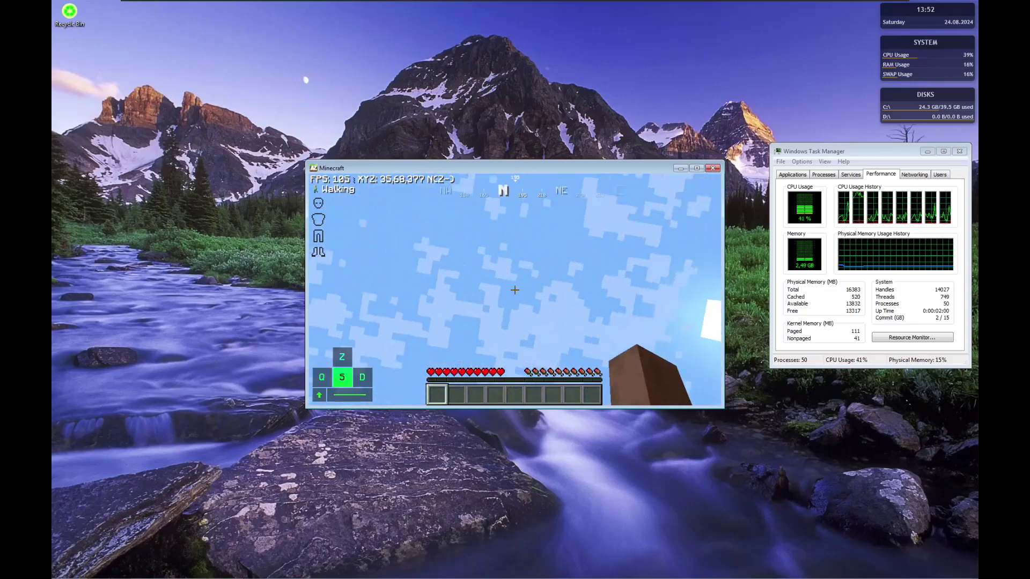
key(d)
key(q)
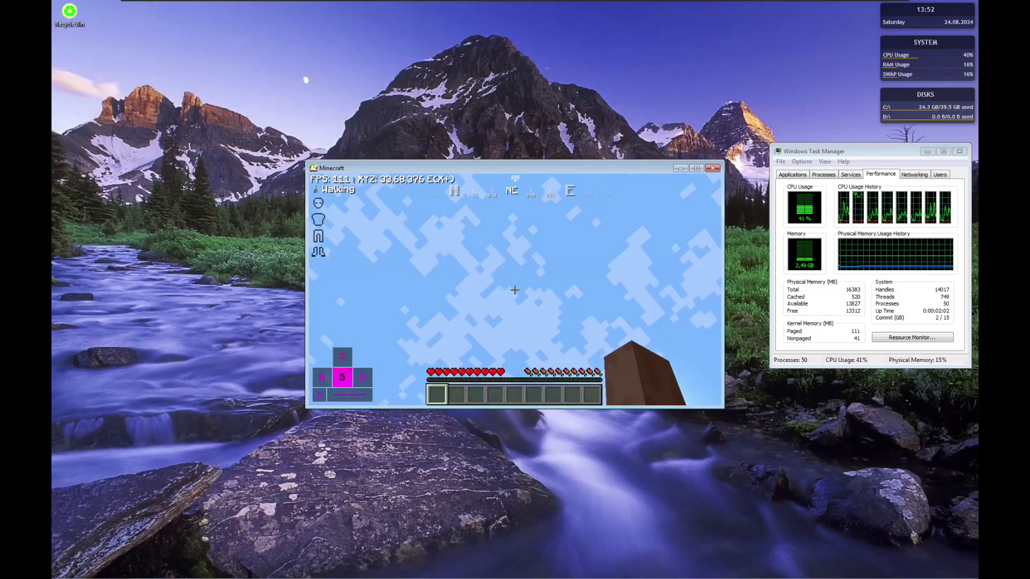
key(z)
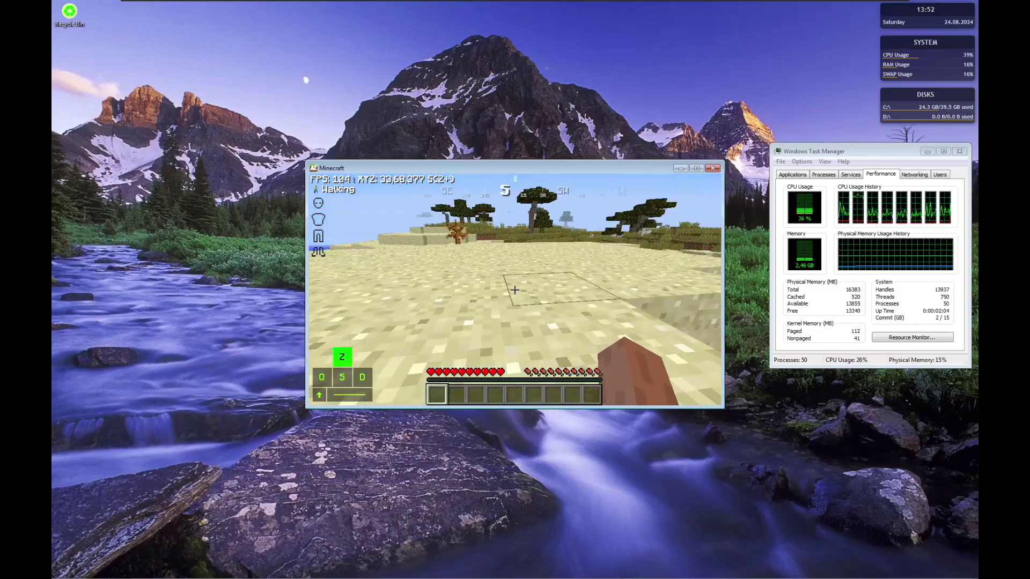
key(d)
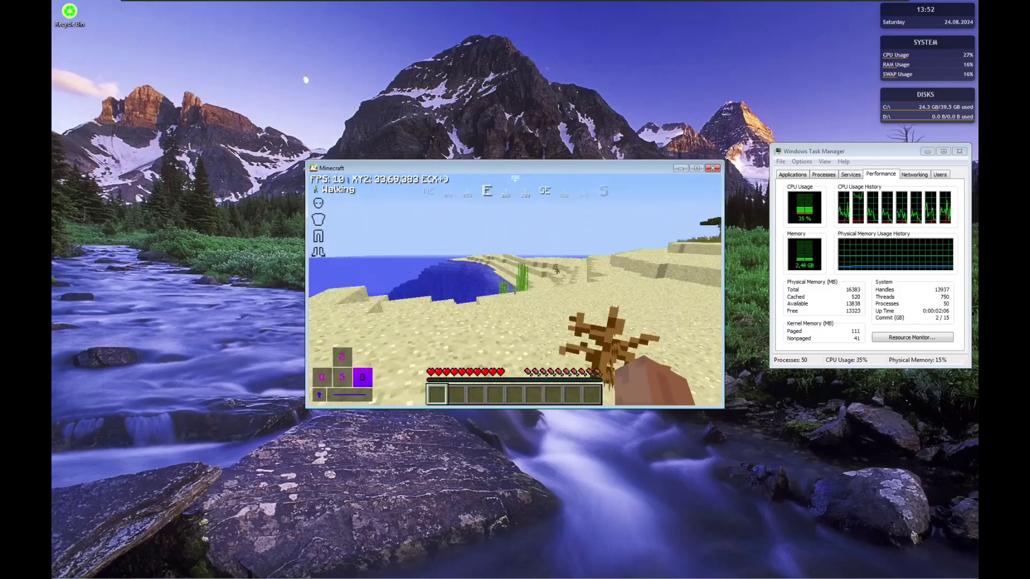
key(s)
key(z)
key(q)
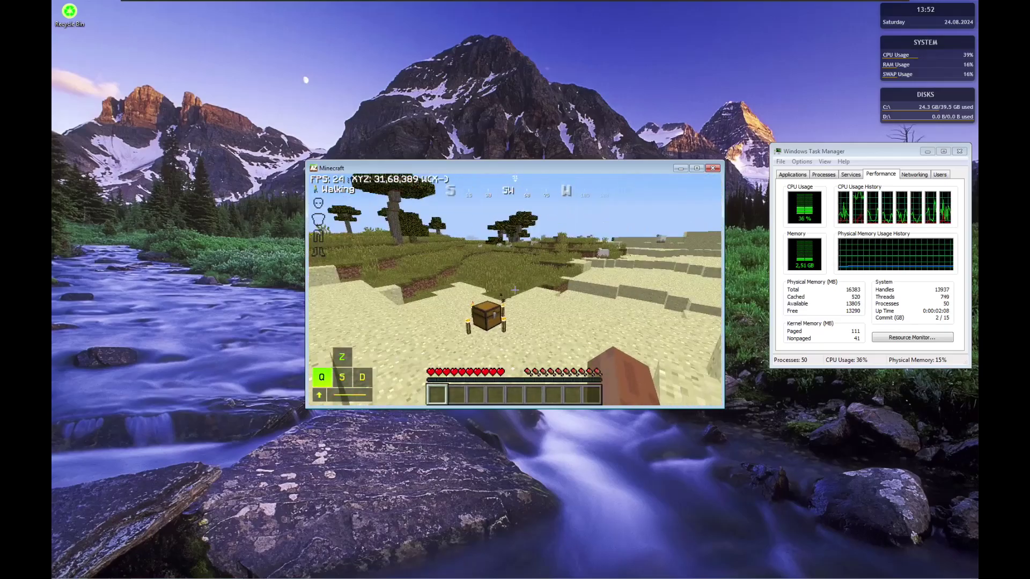
key(z)
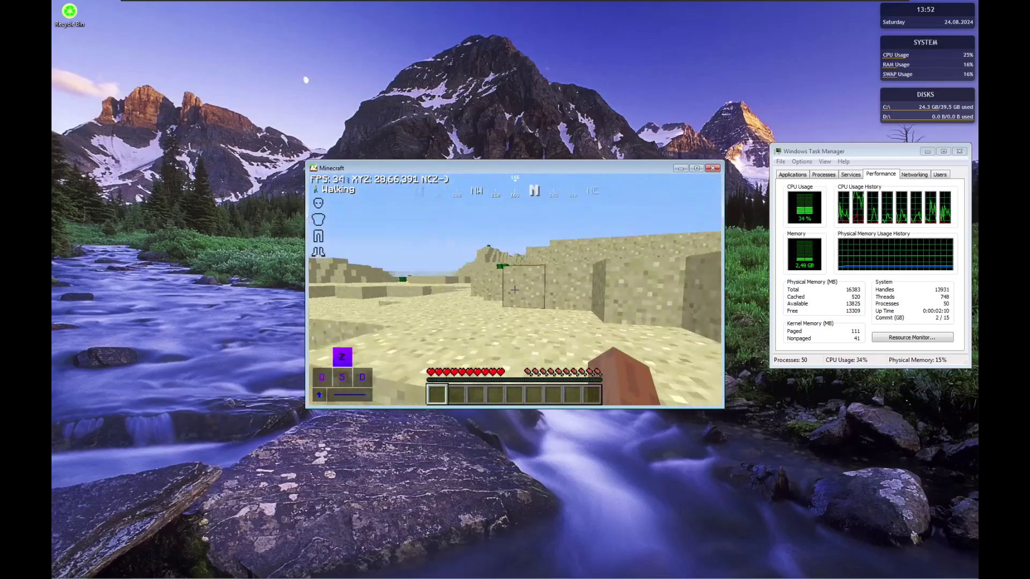
key(space)
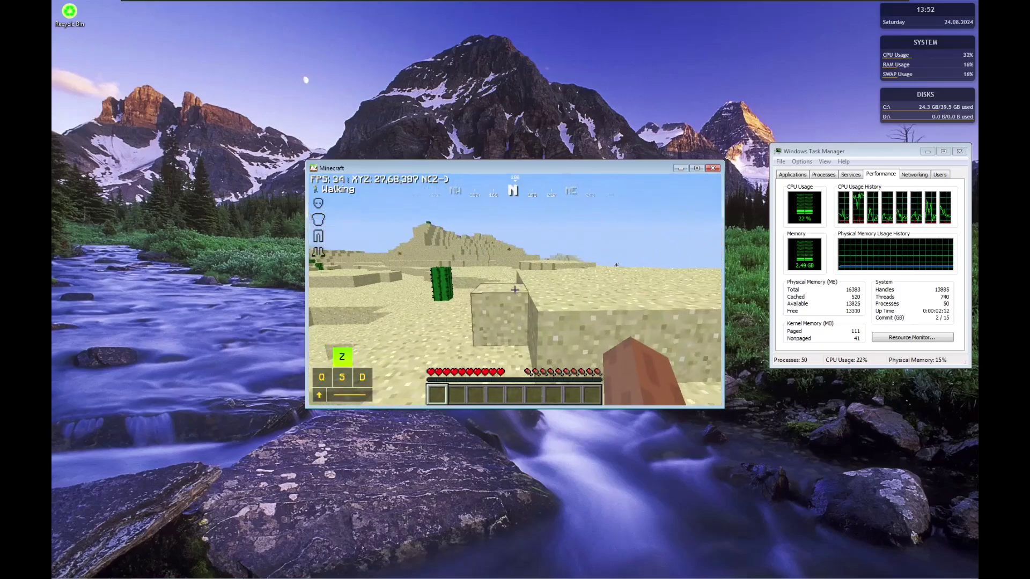
key(space)
key(q)
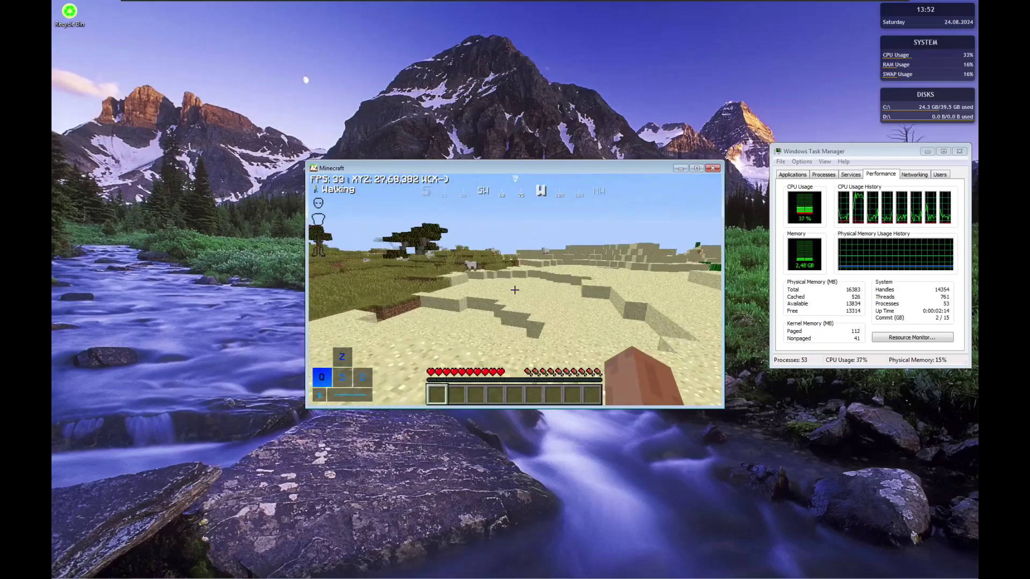
key(z)
Set Minecraft's render distance to 2 in the video settings, save the change and return to the game.
key(Escape)
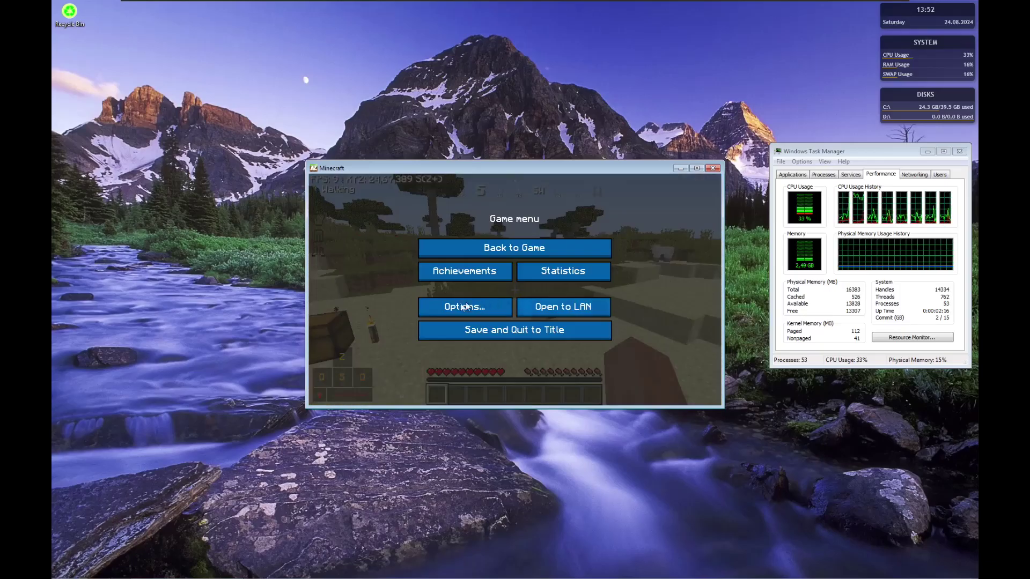
click(464, 307)
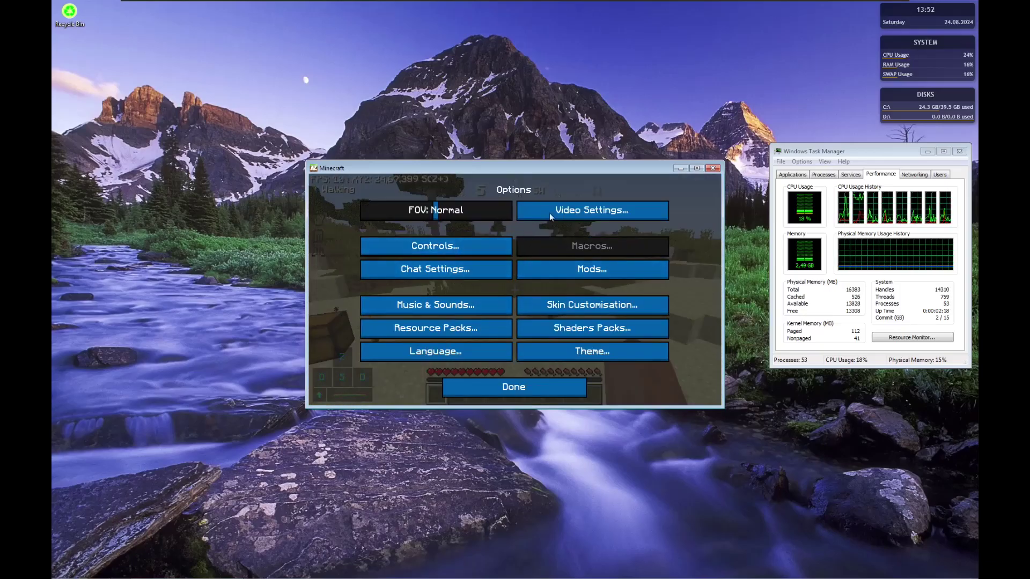
click(551, 217)
click(522, 233)
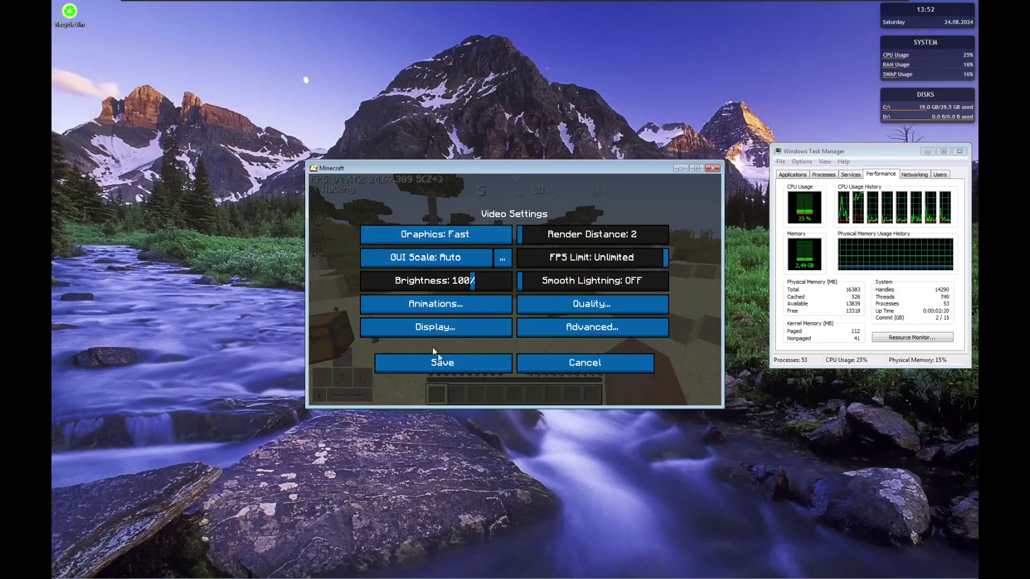
click(460, 362)
key(Escape)
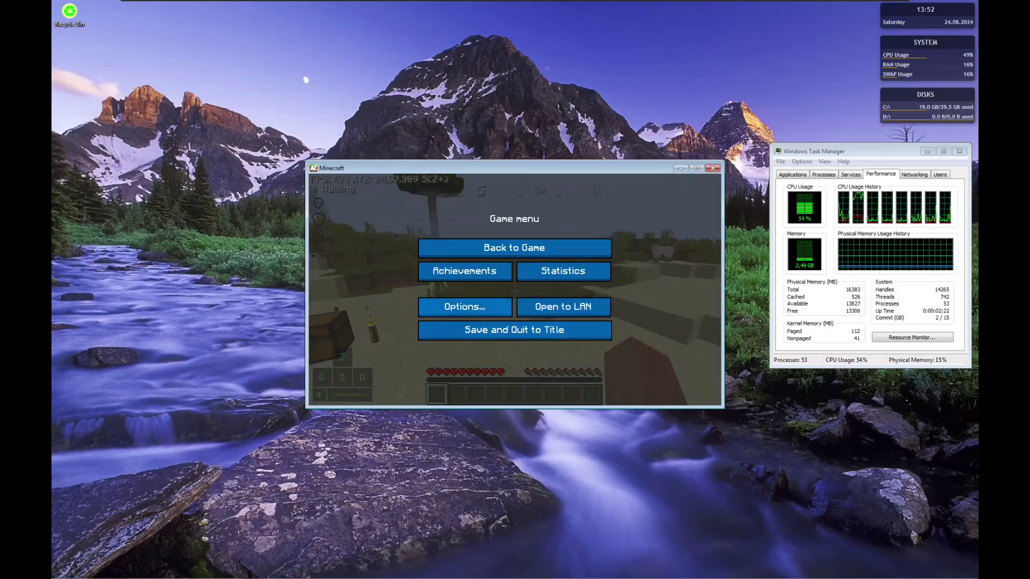
key(Escape)
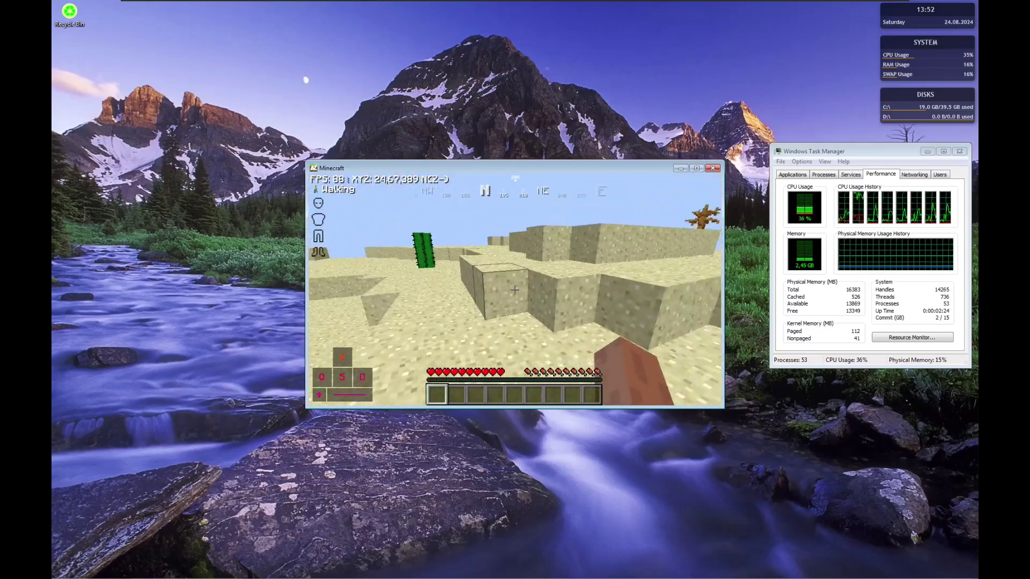
Walk between the sand and the grassland near the chest to check the frame rate with the reduced render distance.
key(z)
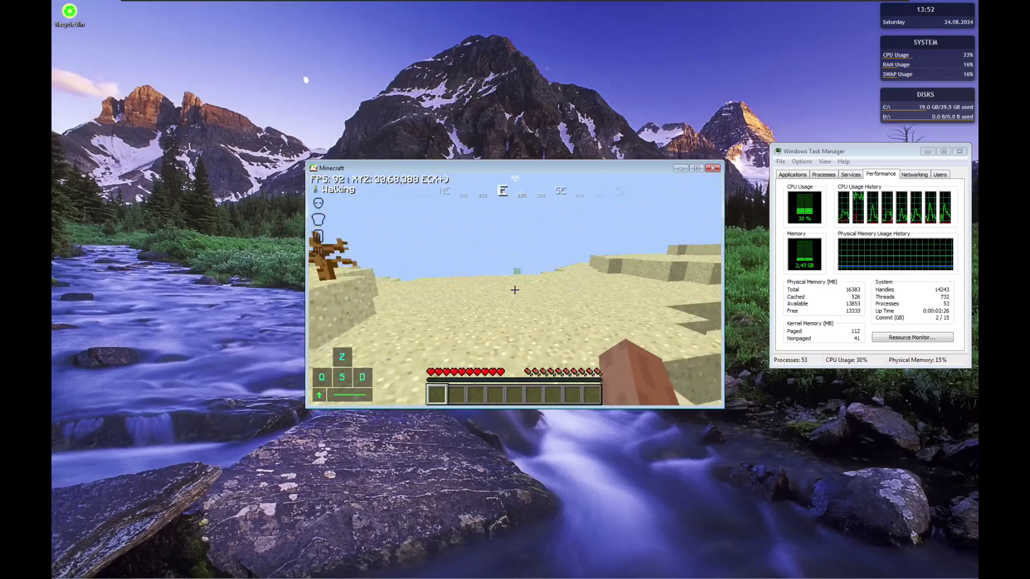
key(z)
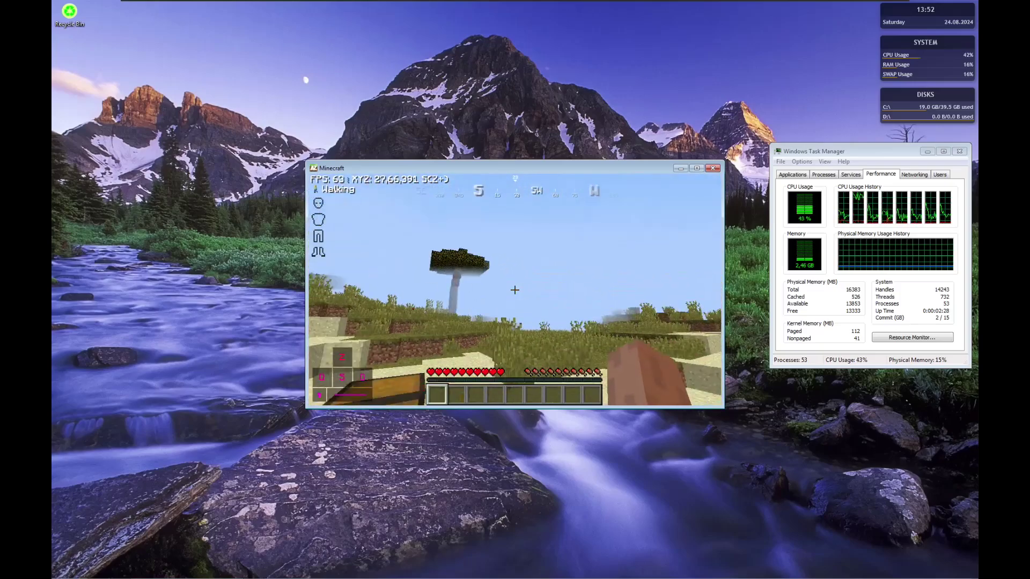
key(z)
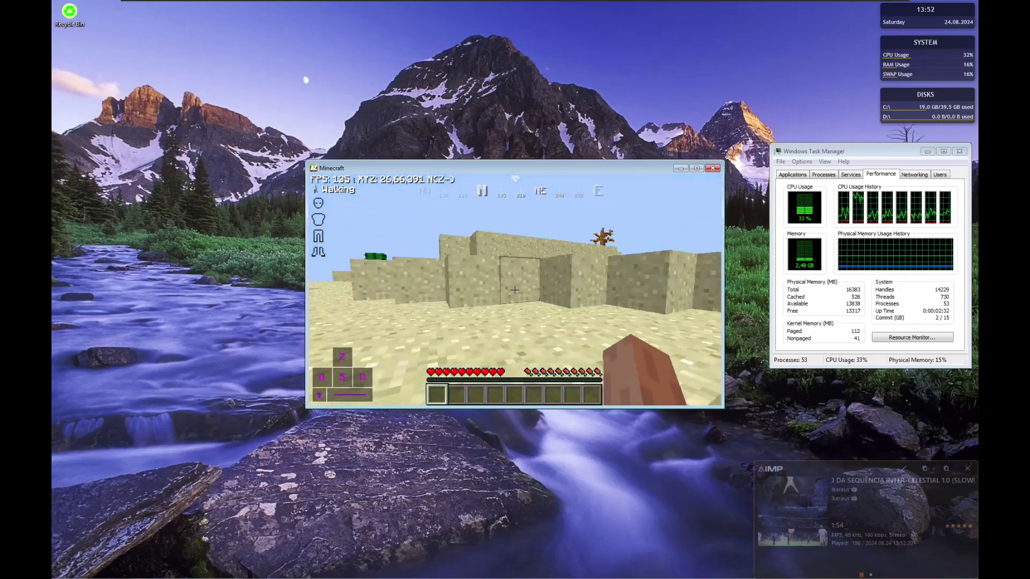
Walk between the sand, the chest and the grassland to check Minecraft's frame rate against Task Manager's CPU and memory graphs.
key(z)
key(d)
key(z)
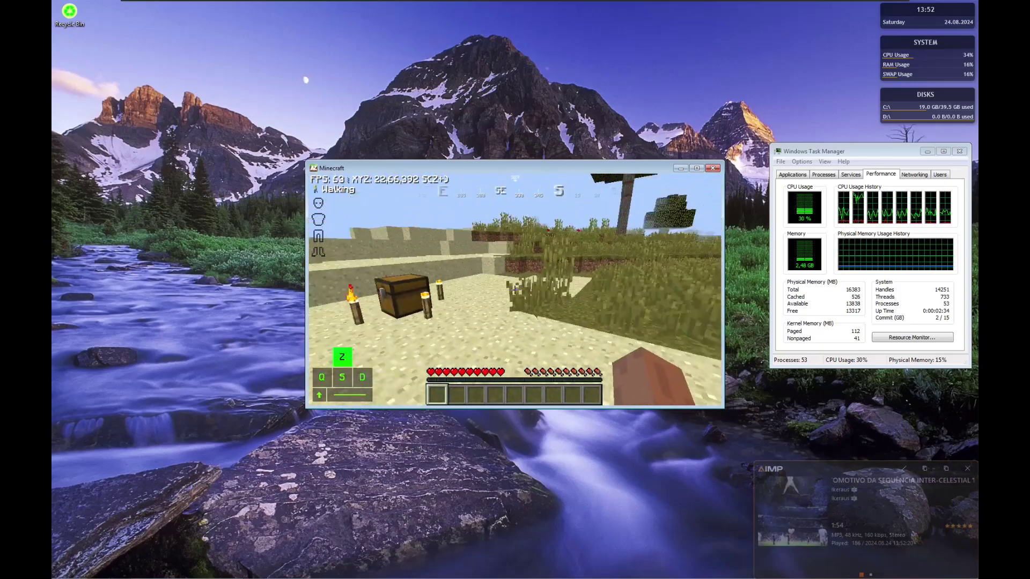
key(z)
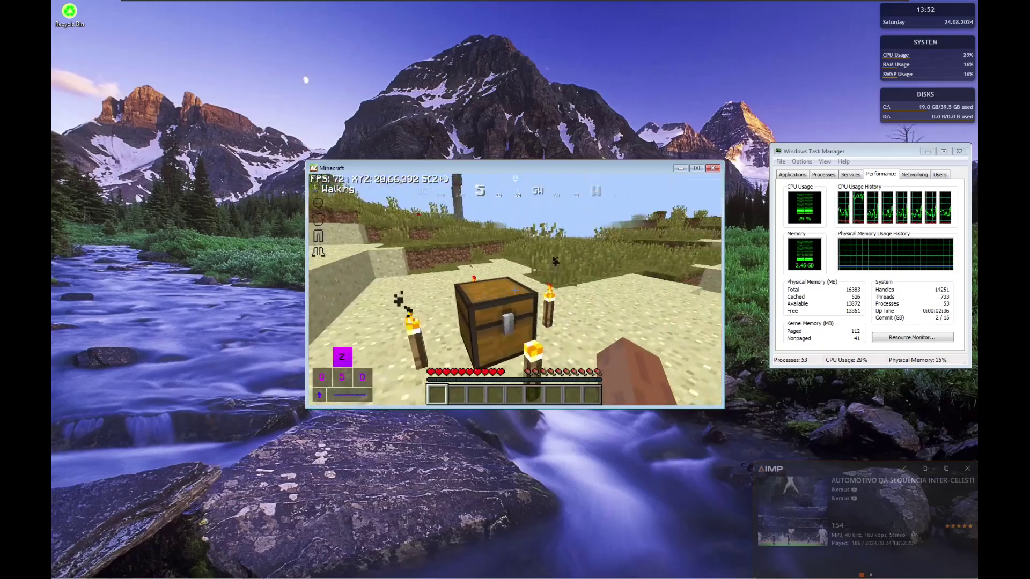
key(space)
key(z)
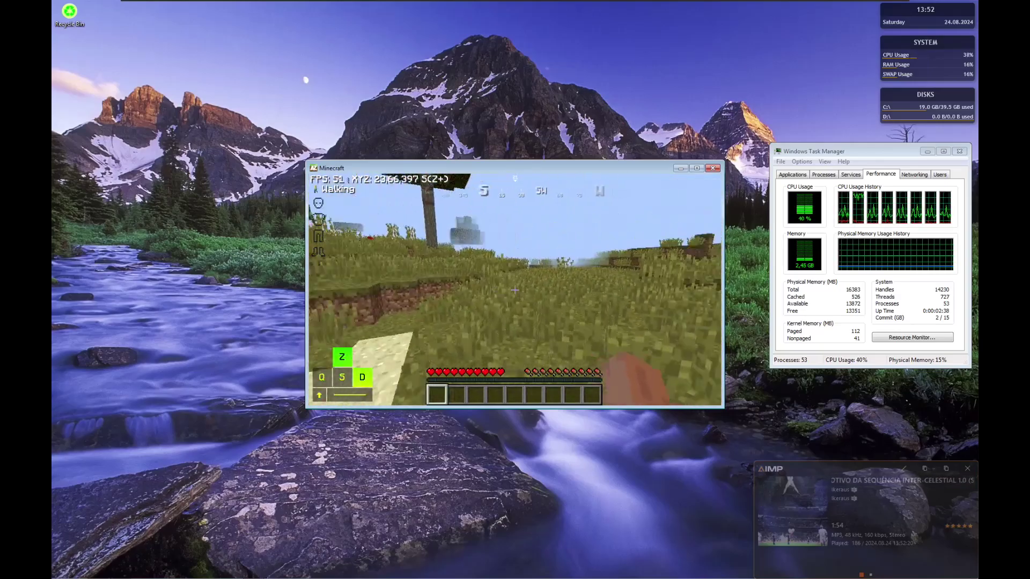
key(z)
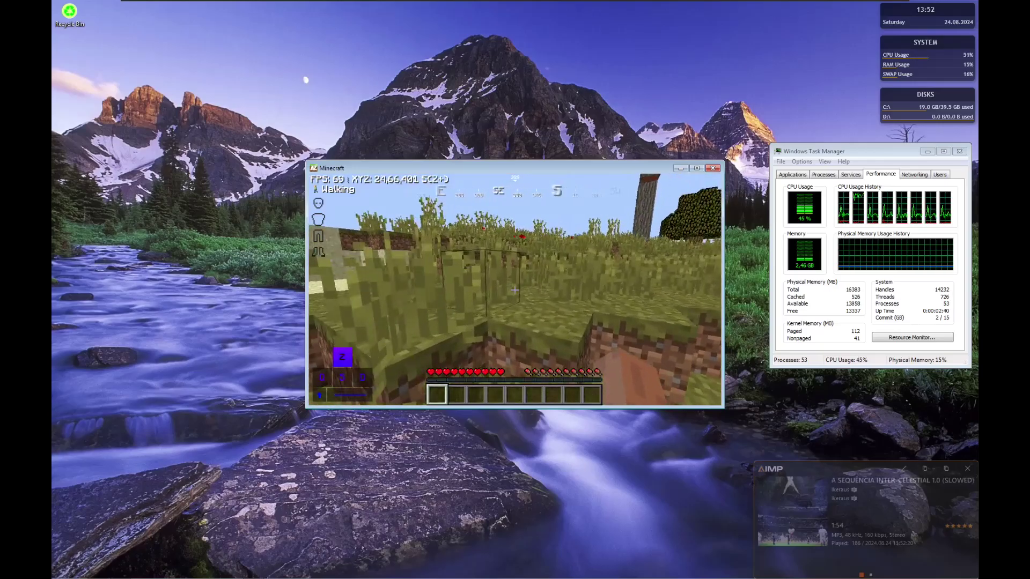
key(z)
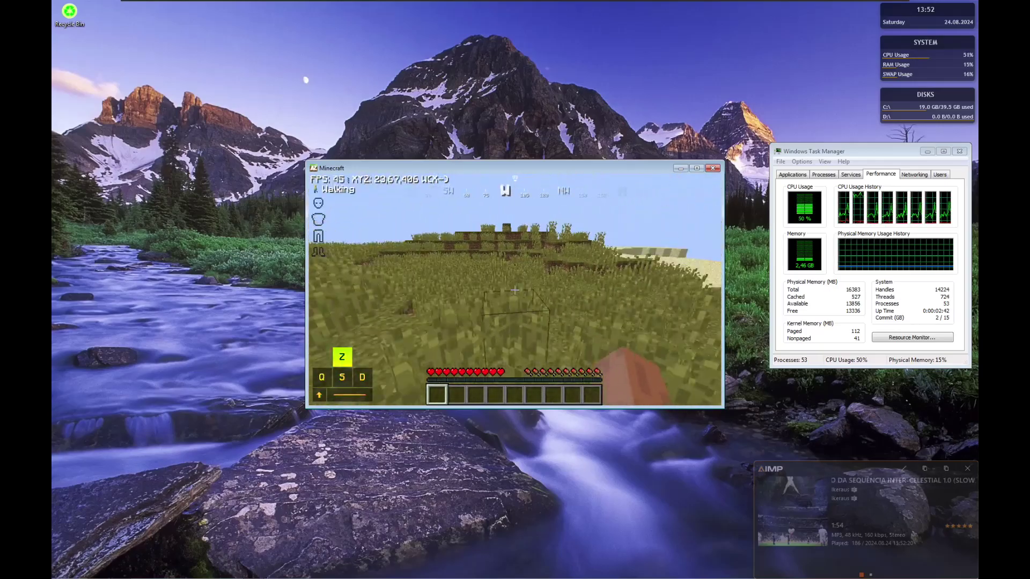
key(z)
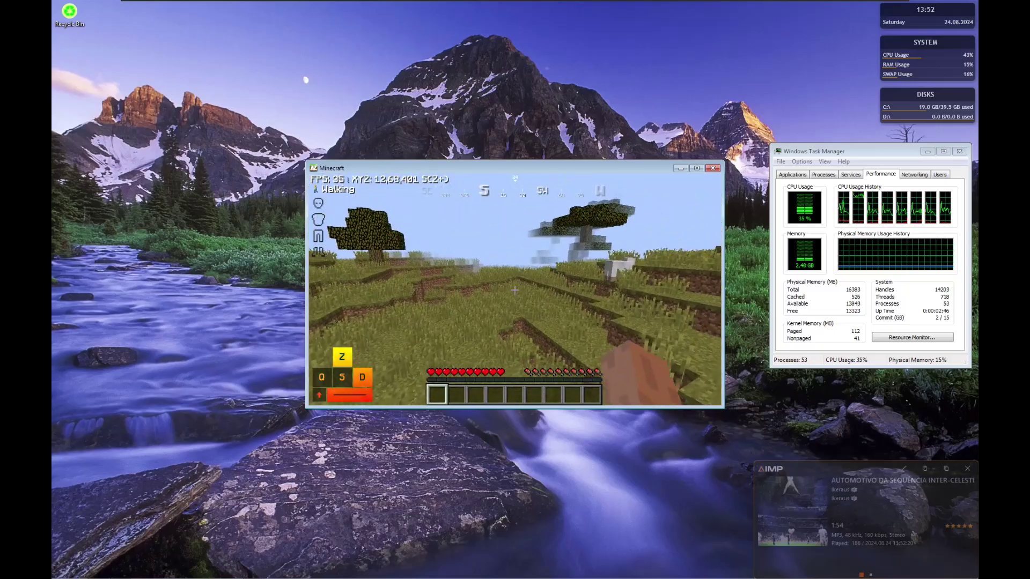
key(z)
key(q)
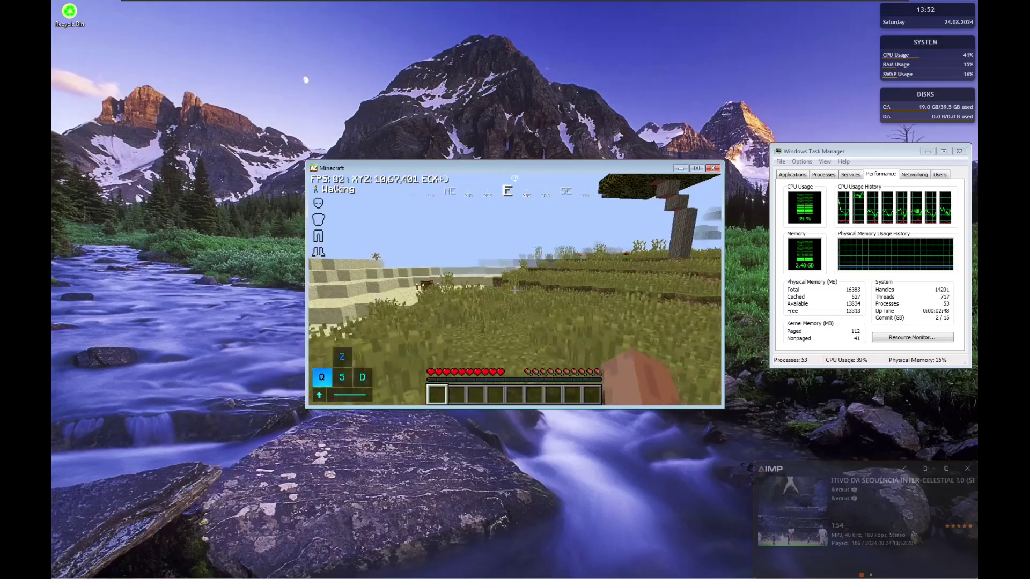
key(z)
key(z)
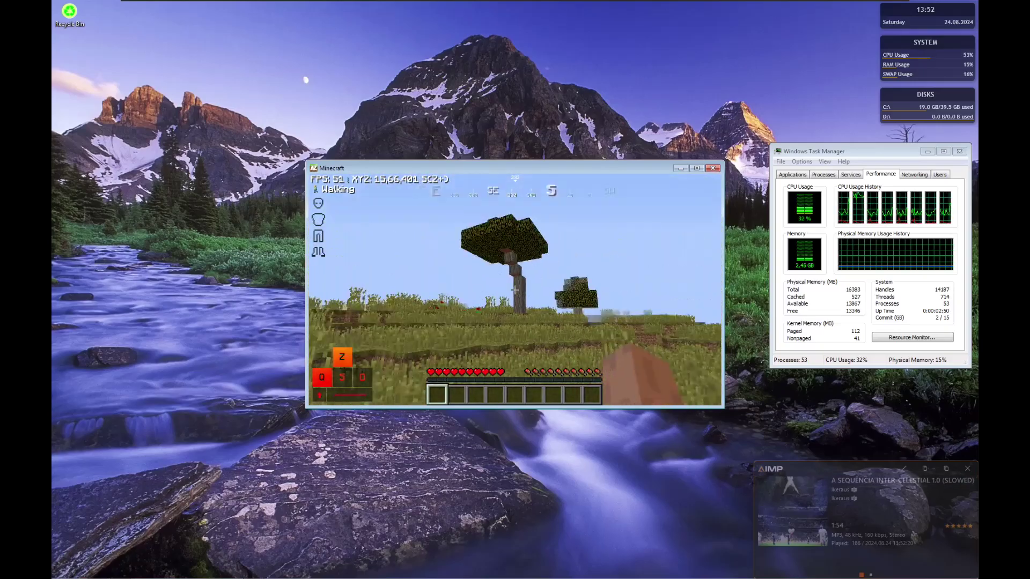
key(z)
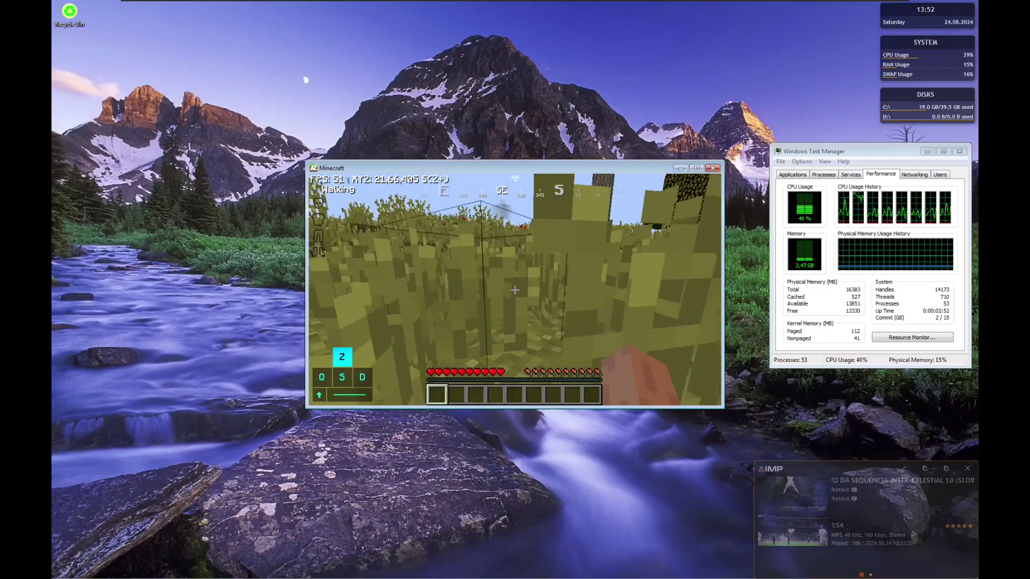
key(z)
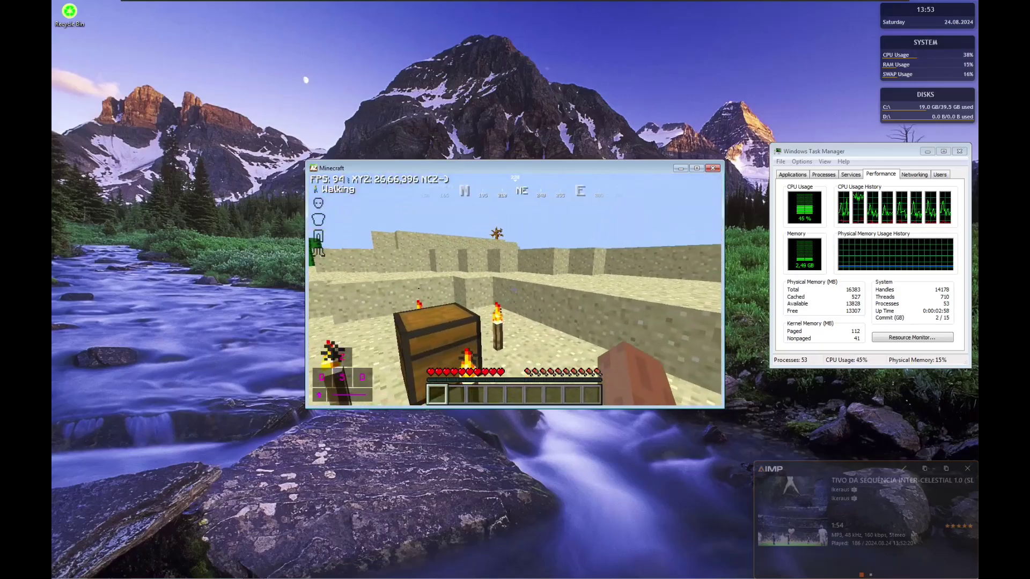
Pause Minecraft and list the running processes in Task Manager, sorted by CPU usage.
key(Escape)
click(792, 174)
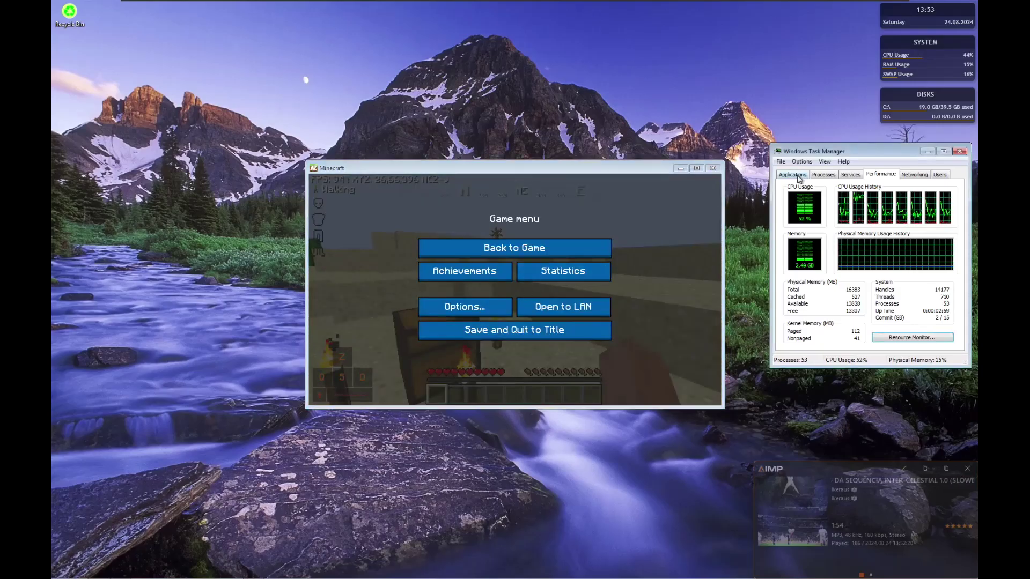
click(829, 176)
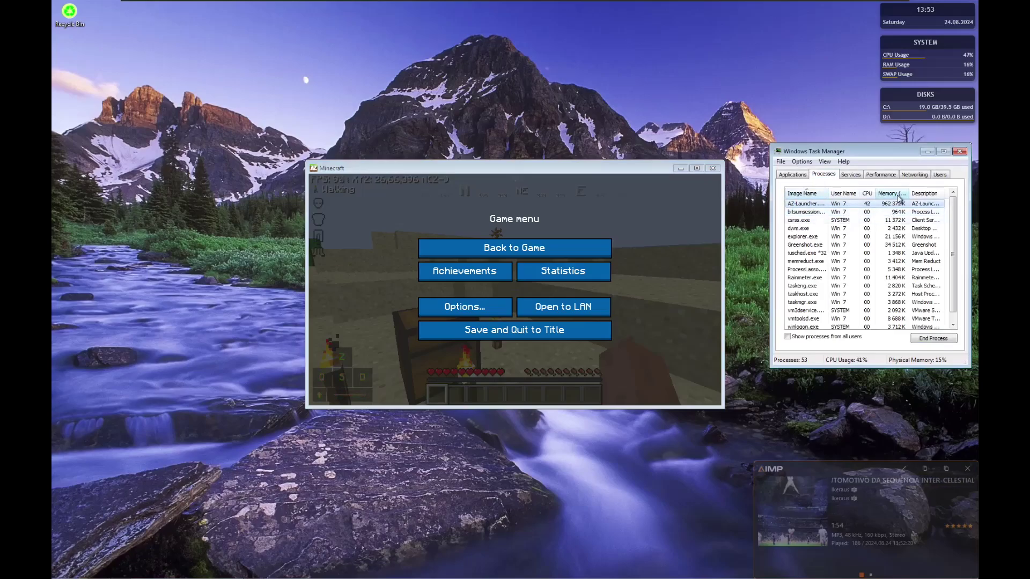
click(866, 194)
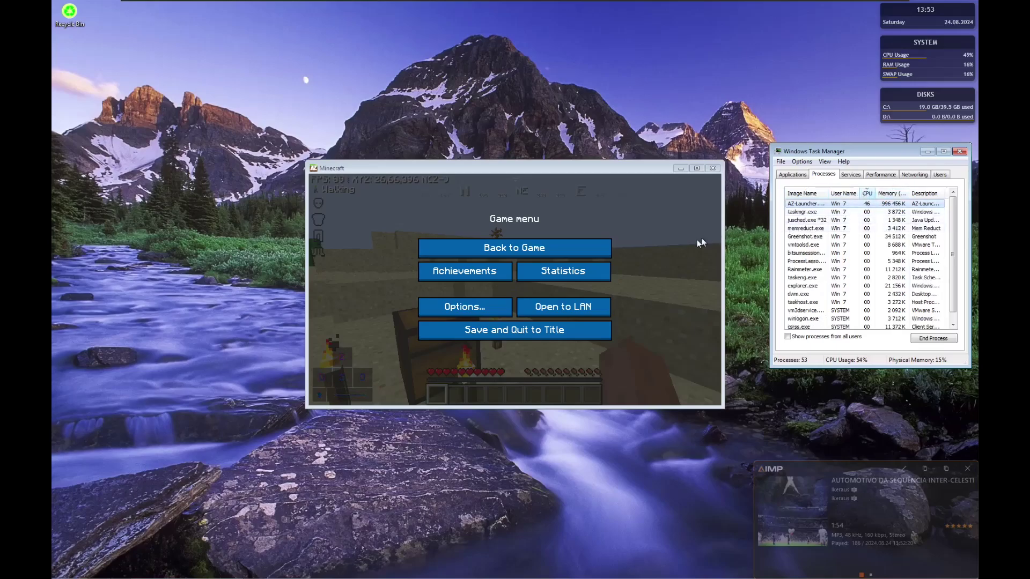
Resume the Minecraft world and walk across the sand and grassland to check the game's frame rate and its process's CPU and memory use.
click(701, 243)
key(Escape)
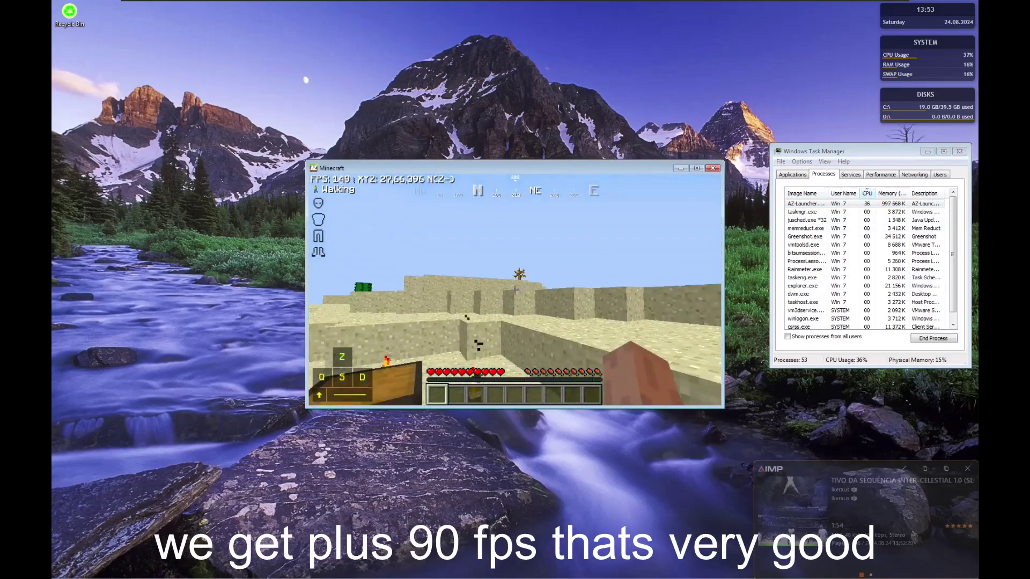
key(z)
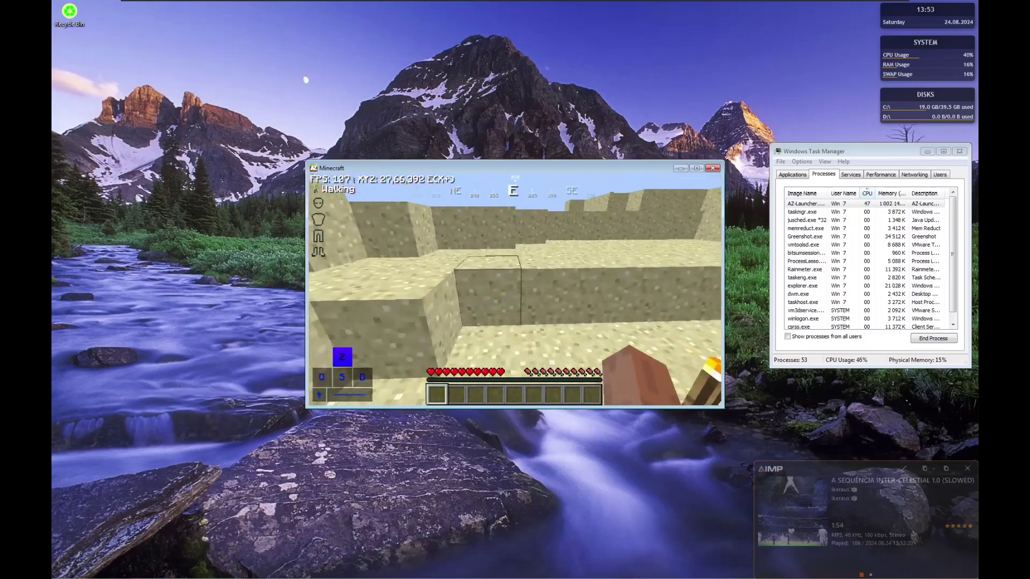
key(z)
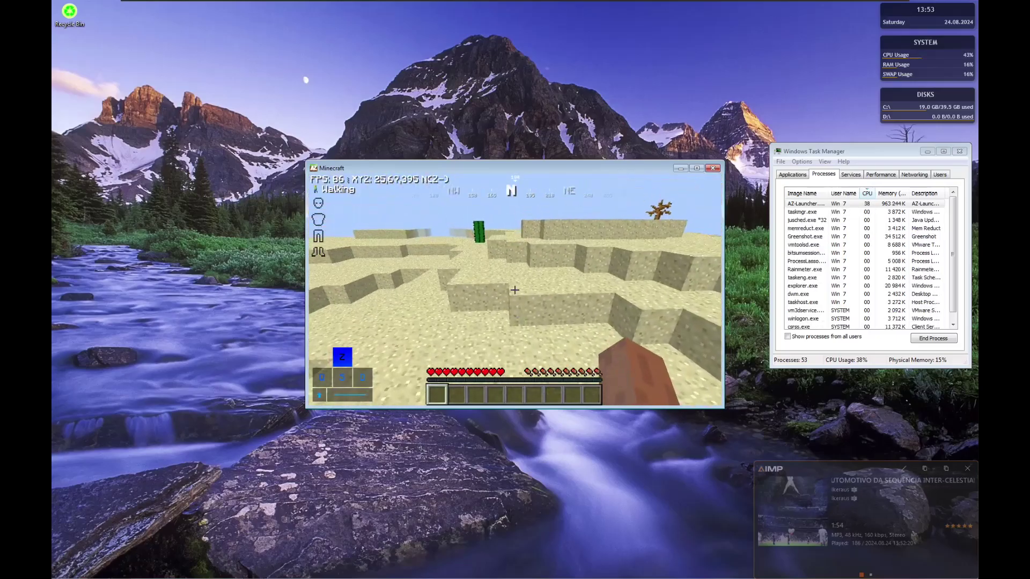
key(s)
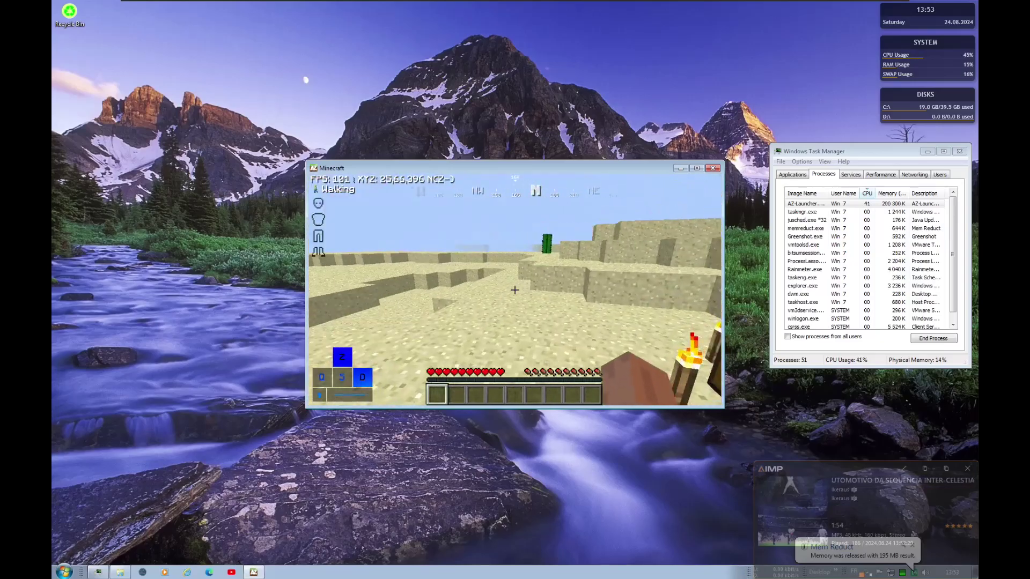
key(z)
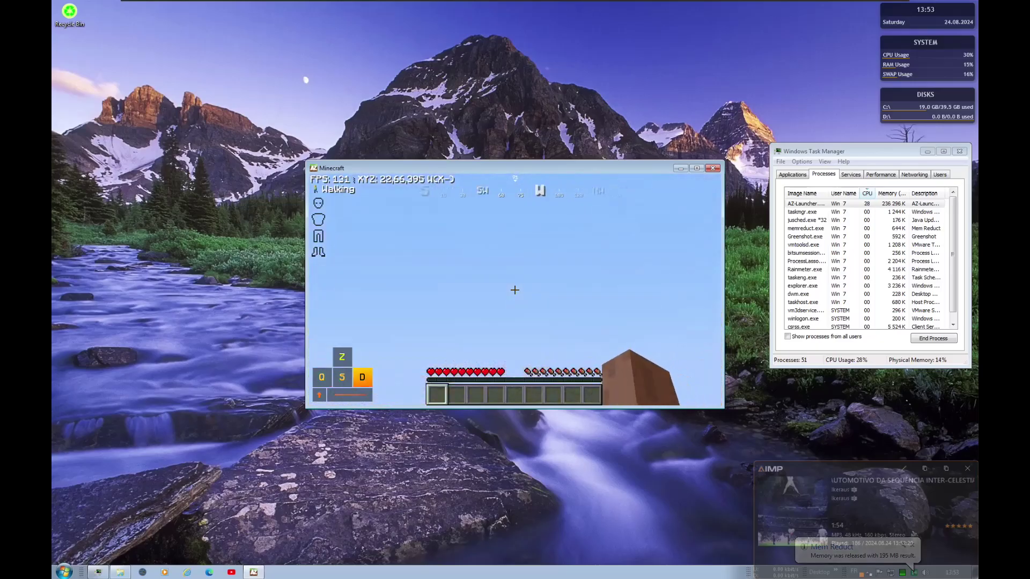
key(z)
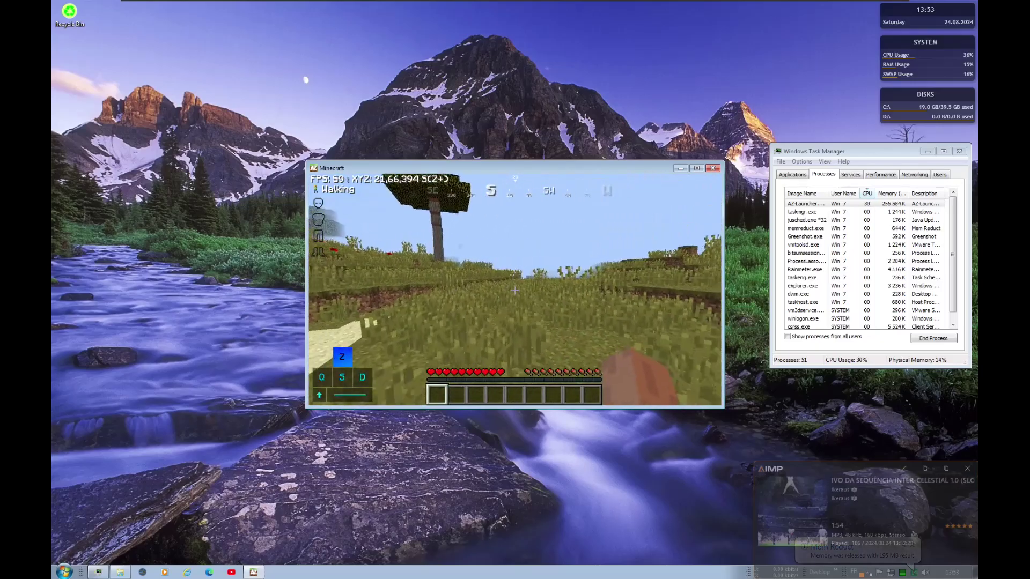
key(z)
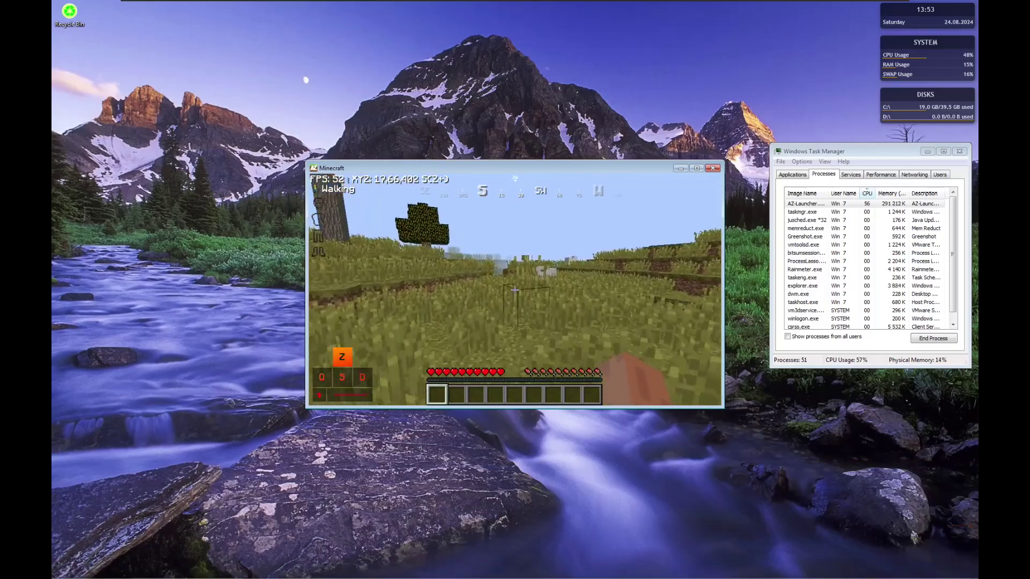
key(z)
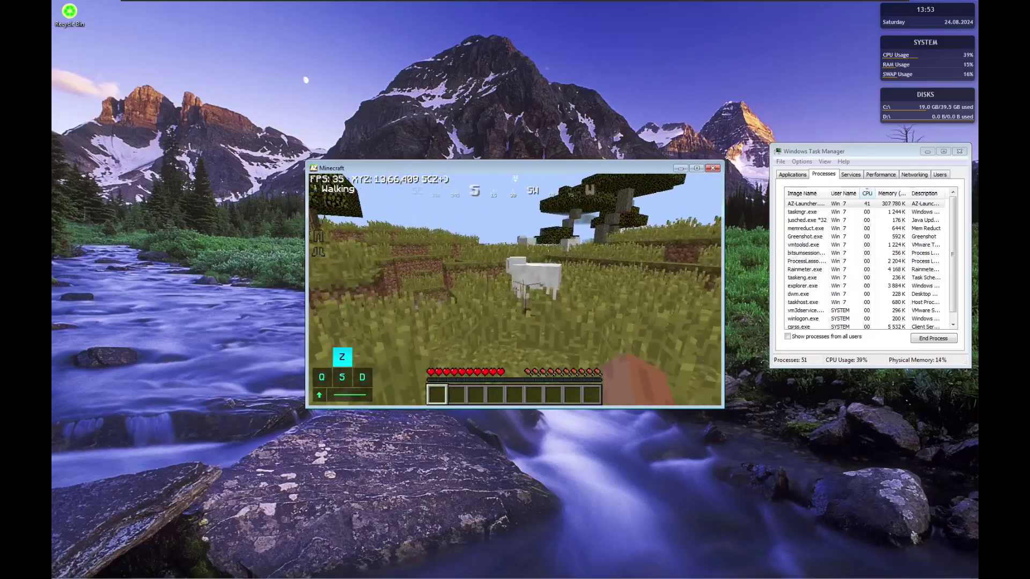
key(z)
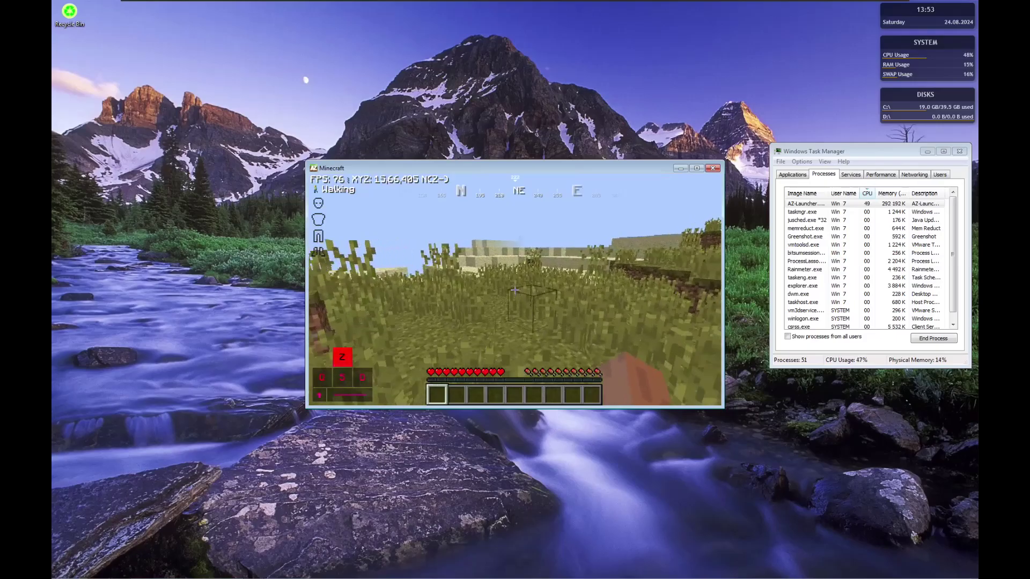
key(z)
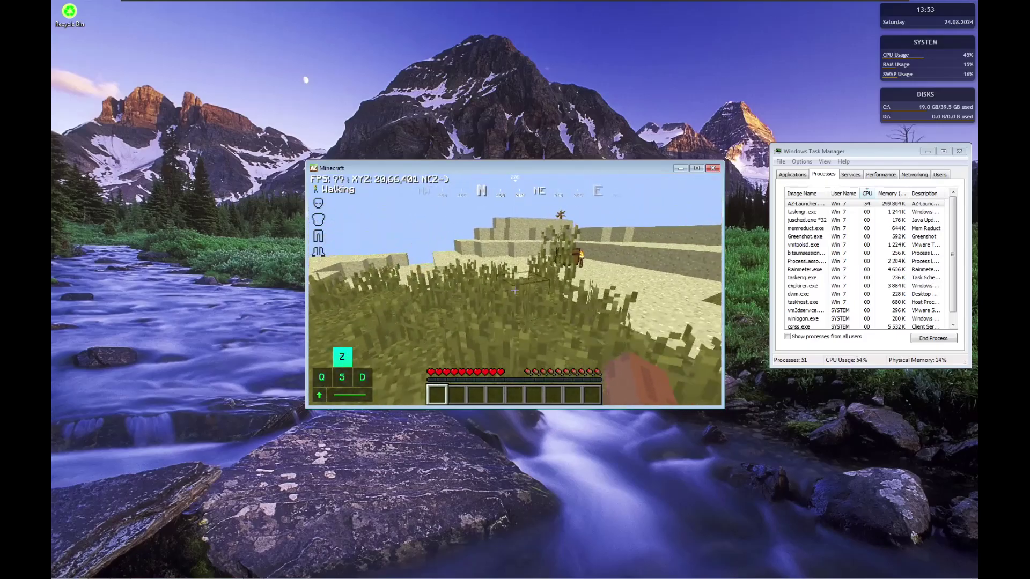
key(z)
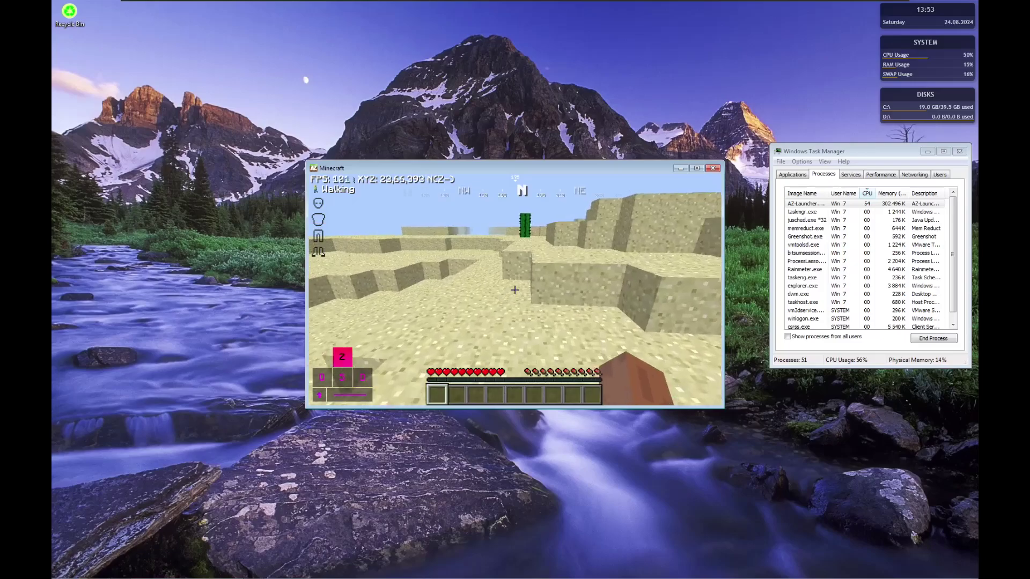
key(z)
Save the world and exit Minecraft completely, and show processes from all users in Task Manager.
key(Escape)
click(507, 328)
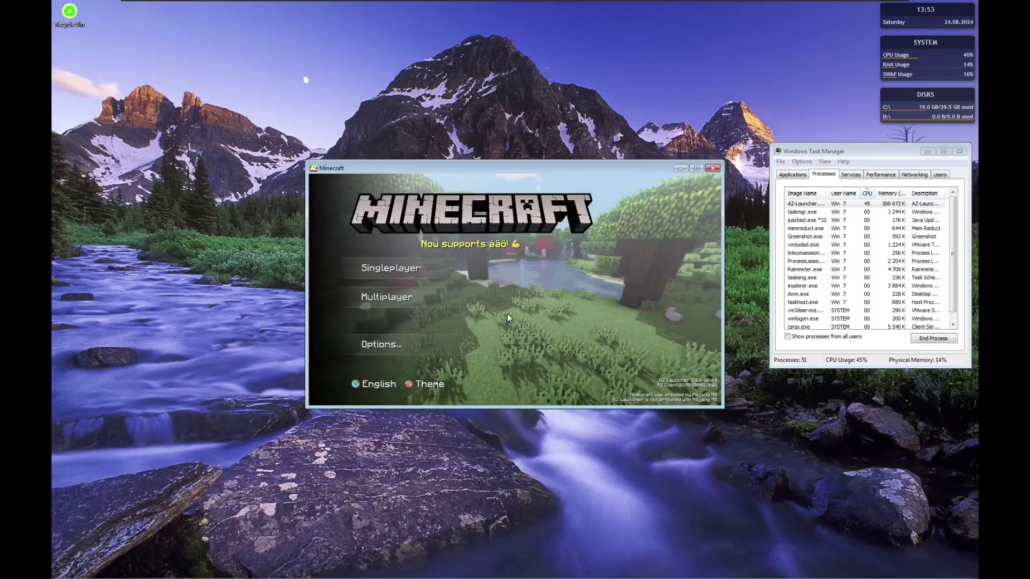
click(713, 169)
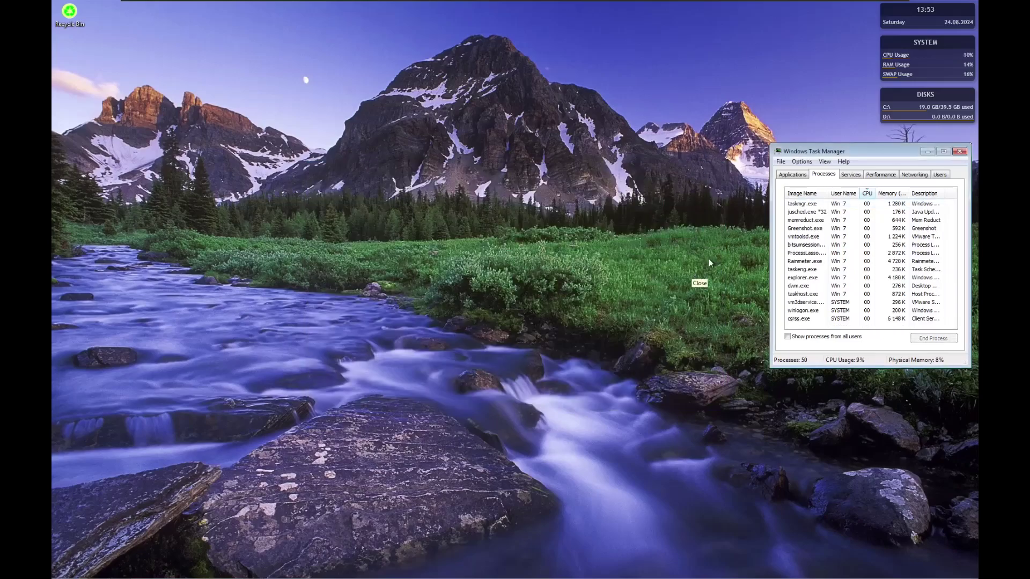
click(787, 337)
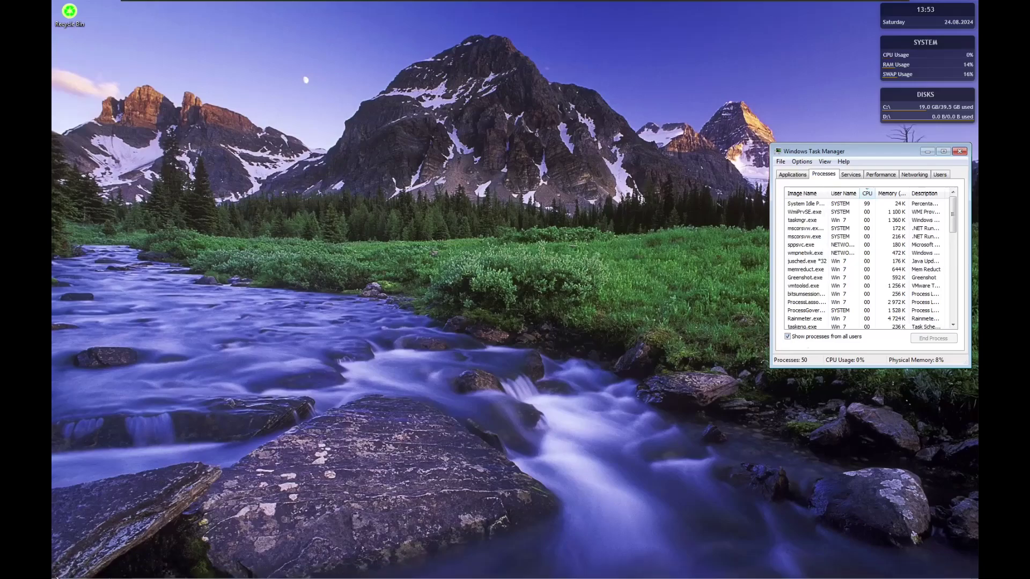
Try to launch Badlion Client, dismissing its error dialogs and allowing it through Windows Firewall on private and public networks.
click(63, 571)
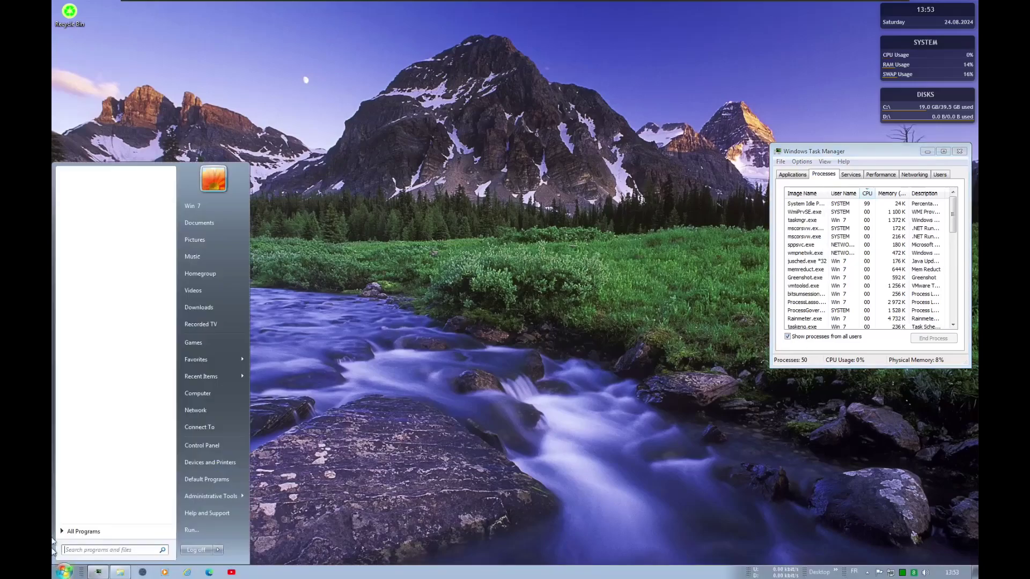
click(98, 530)
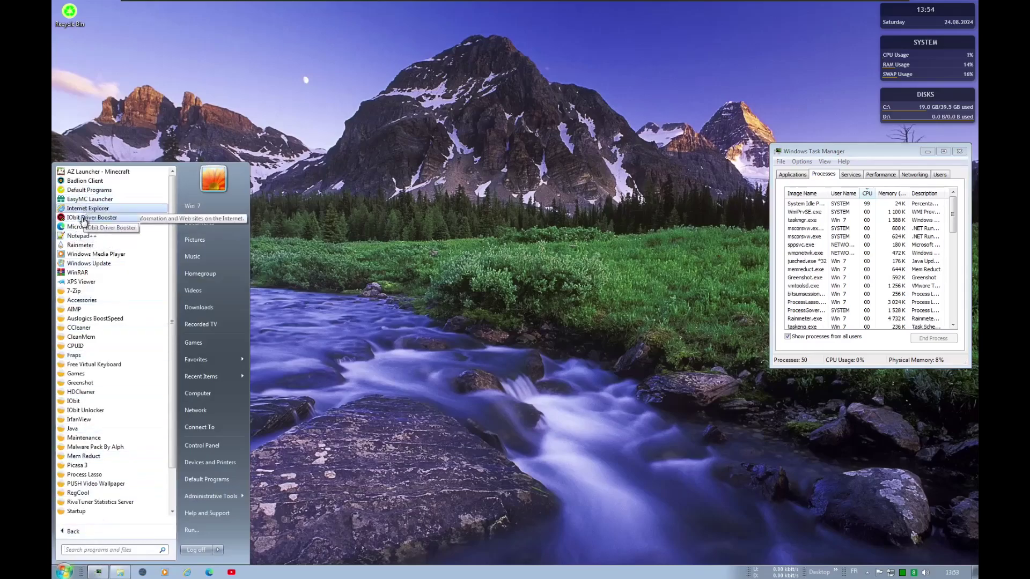
click(86, 181)
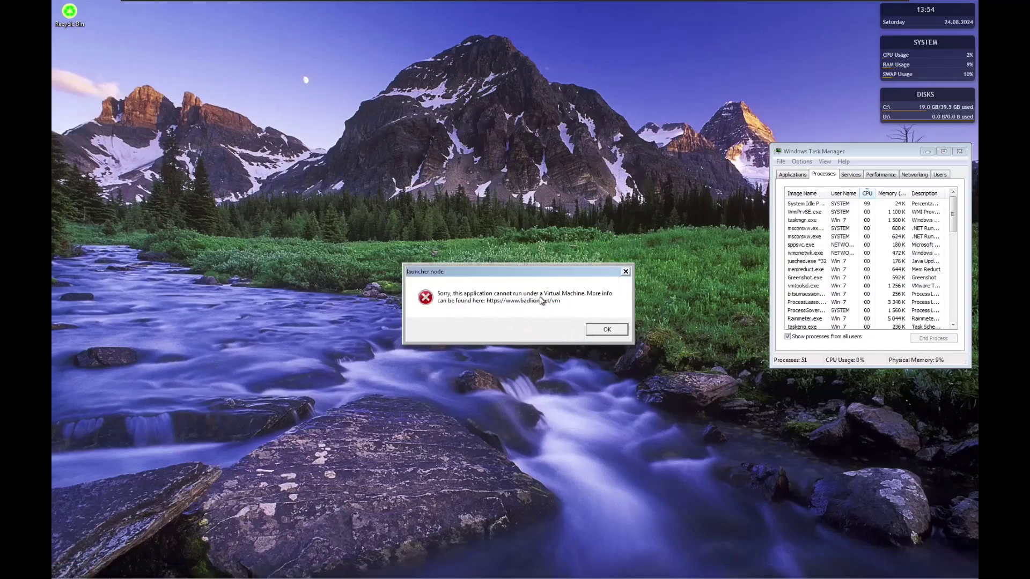
click(608, 330)
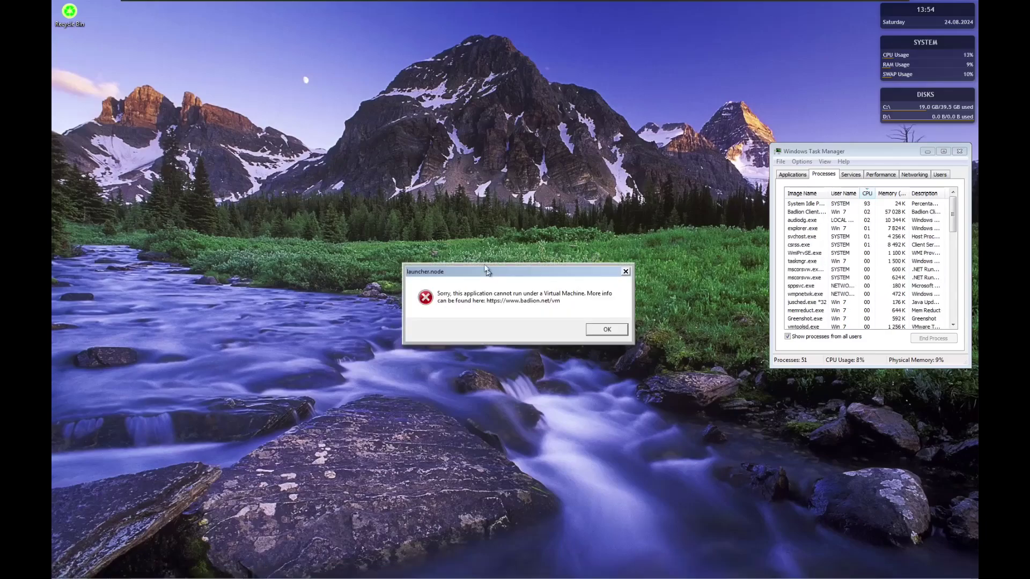
click(602, 333)
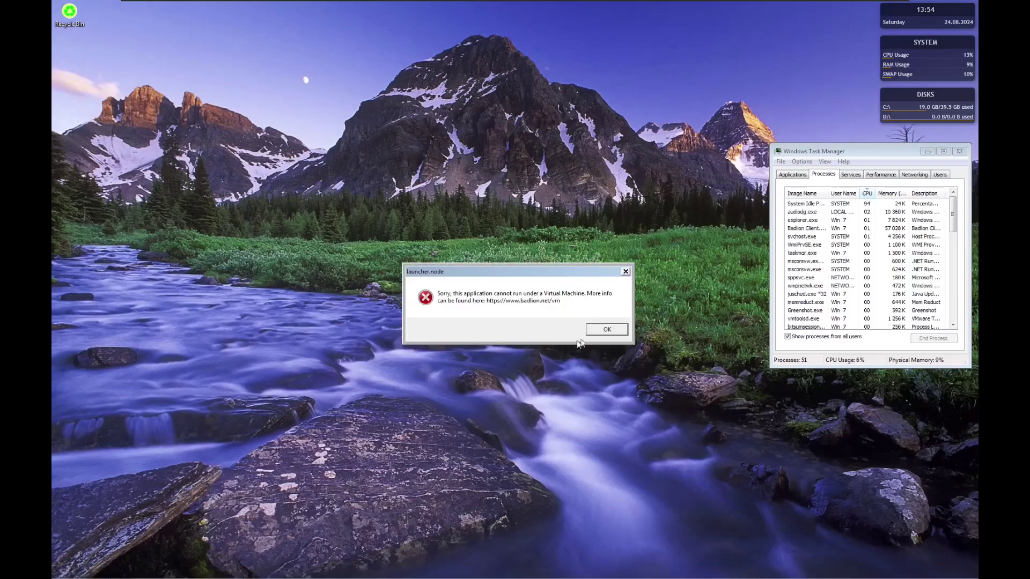
click(596, 332)
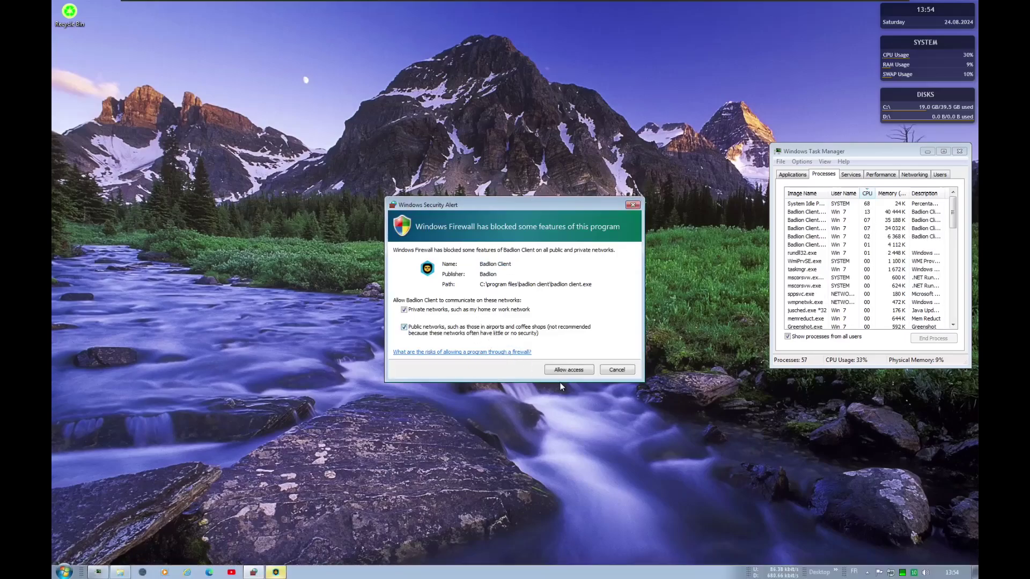
click(568, 368)
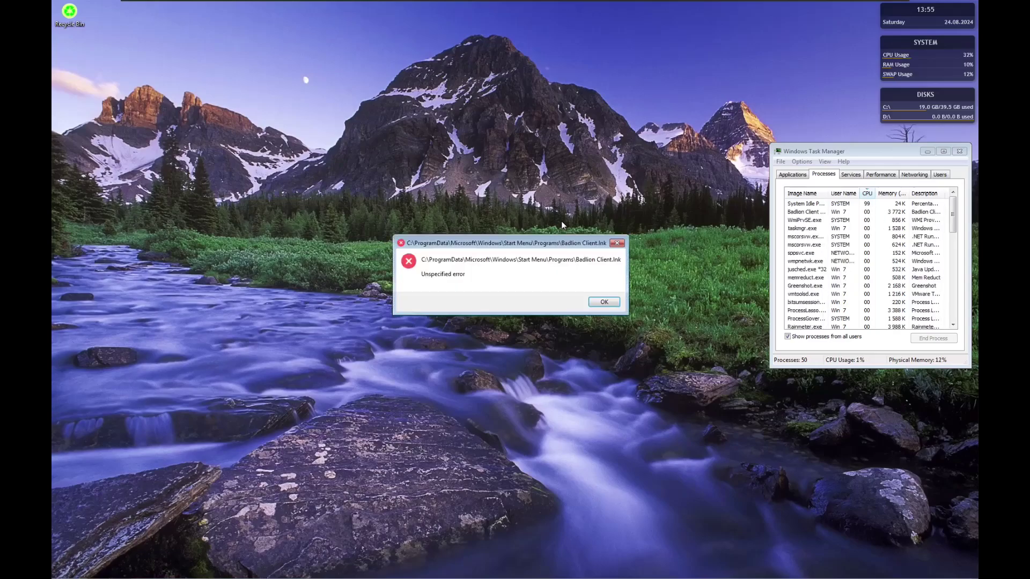
click(609, 303)
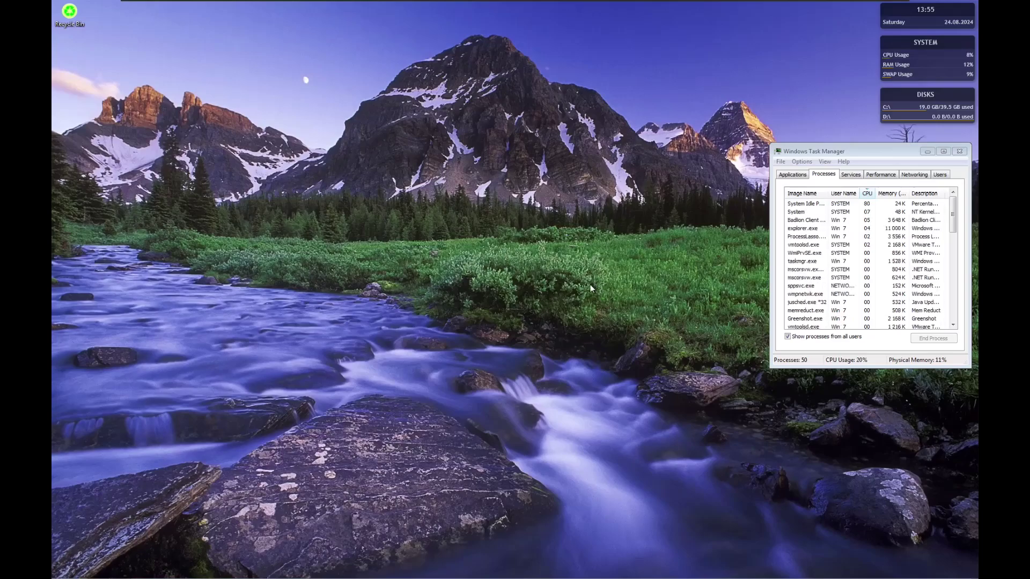
Check the hidden notification icons and capture a rectangular region of the desktop with Greenshot.
mouse_move(612, 563)
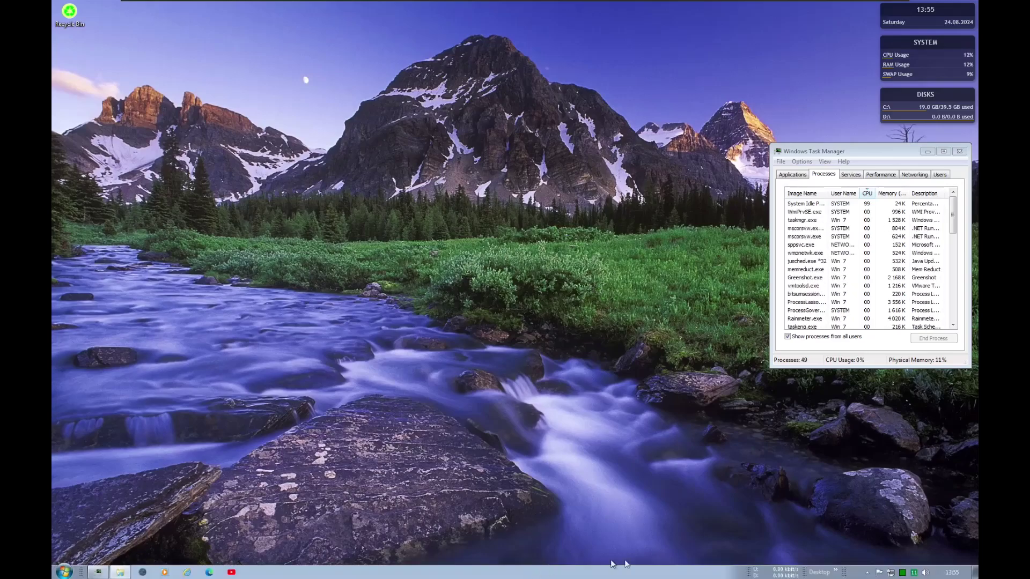
click(867, 573)
click(867, 572)
key(Print)
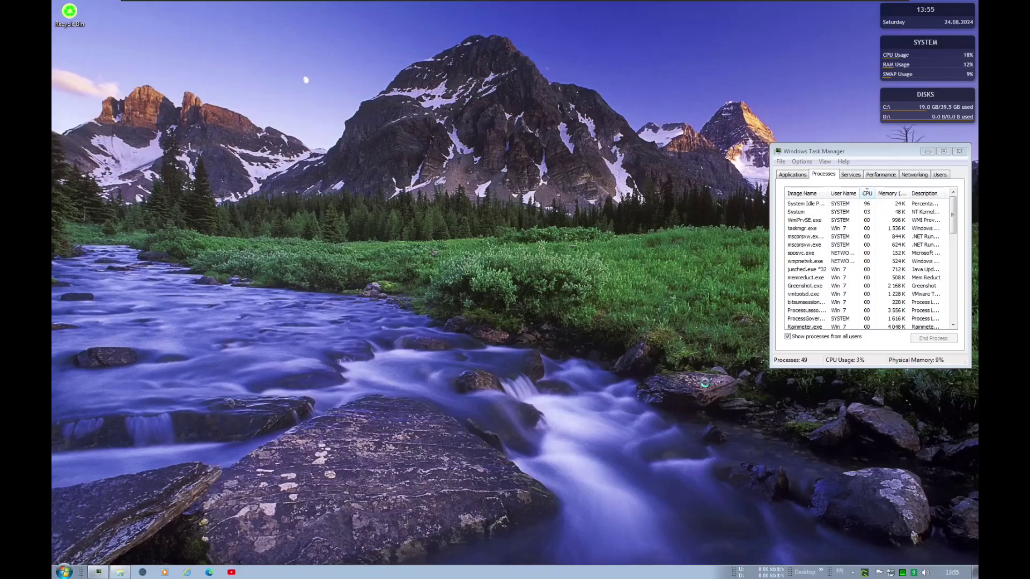
drag(212, 153, 672, 379)
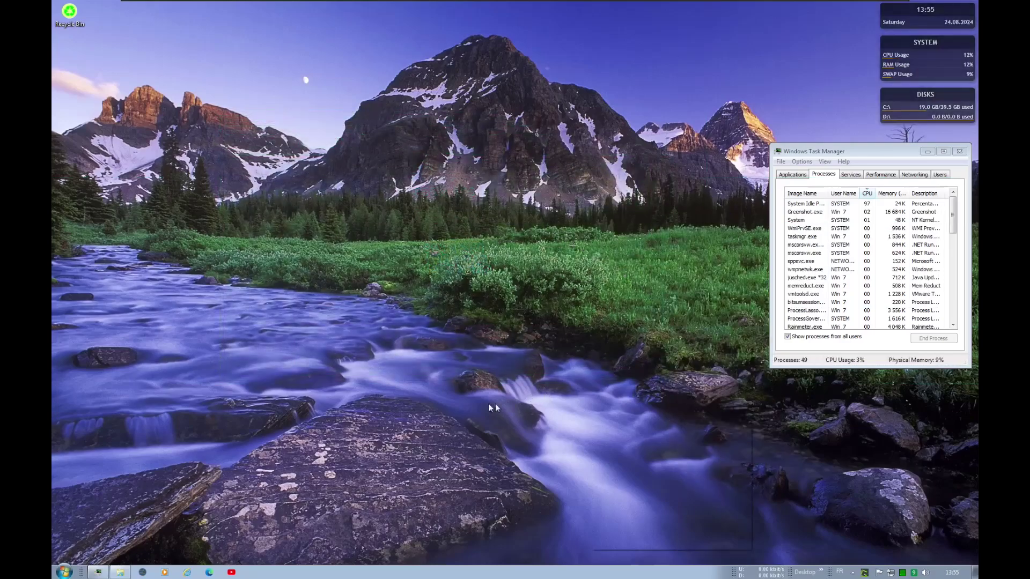
click(638, 543)
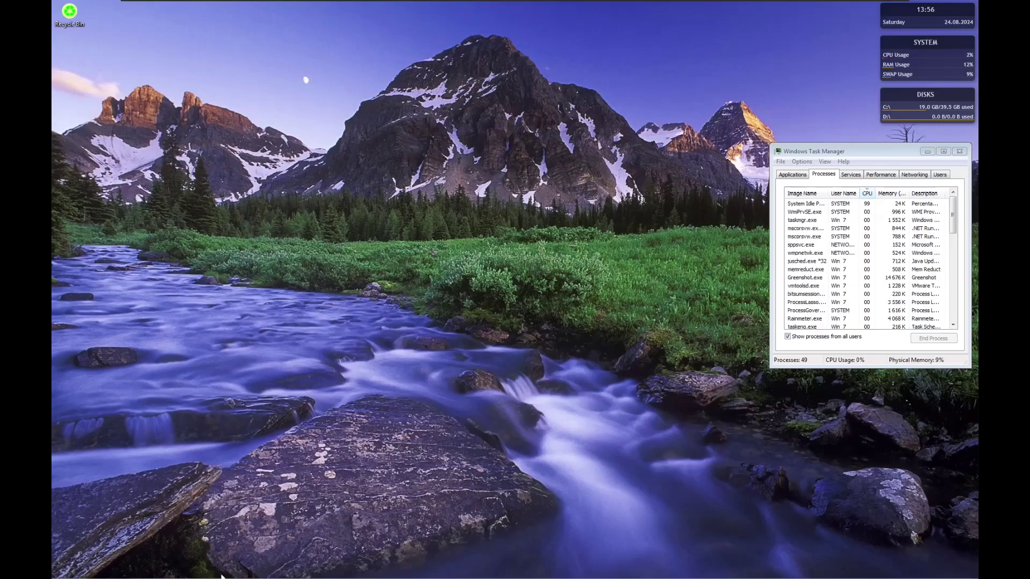
Log off from the current Windows session.
click(63, 572)
click(194, 550)
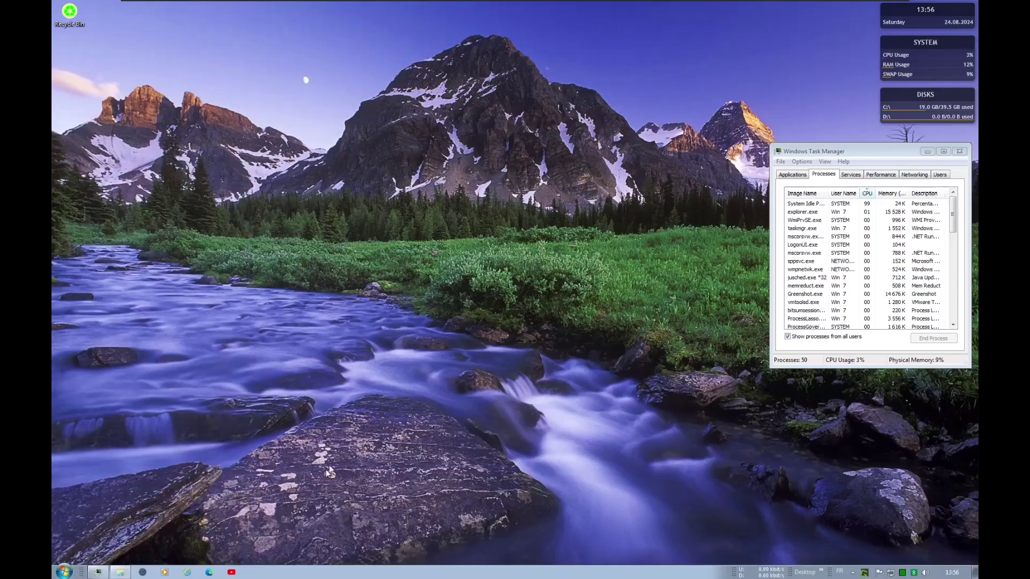